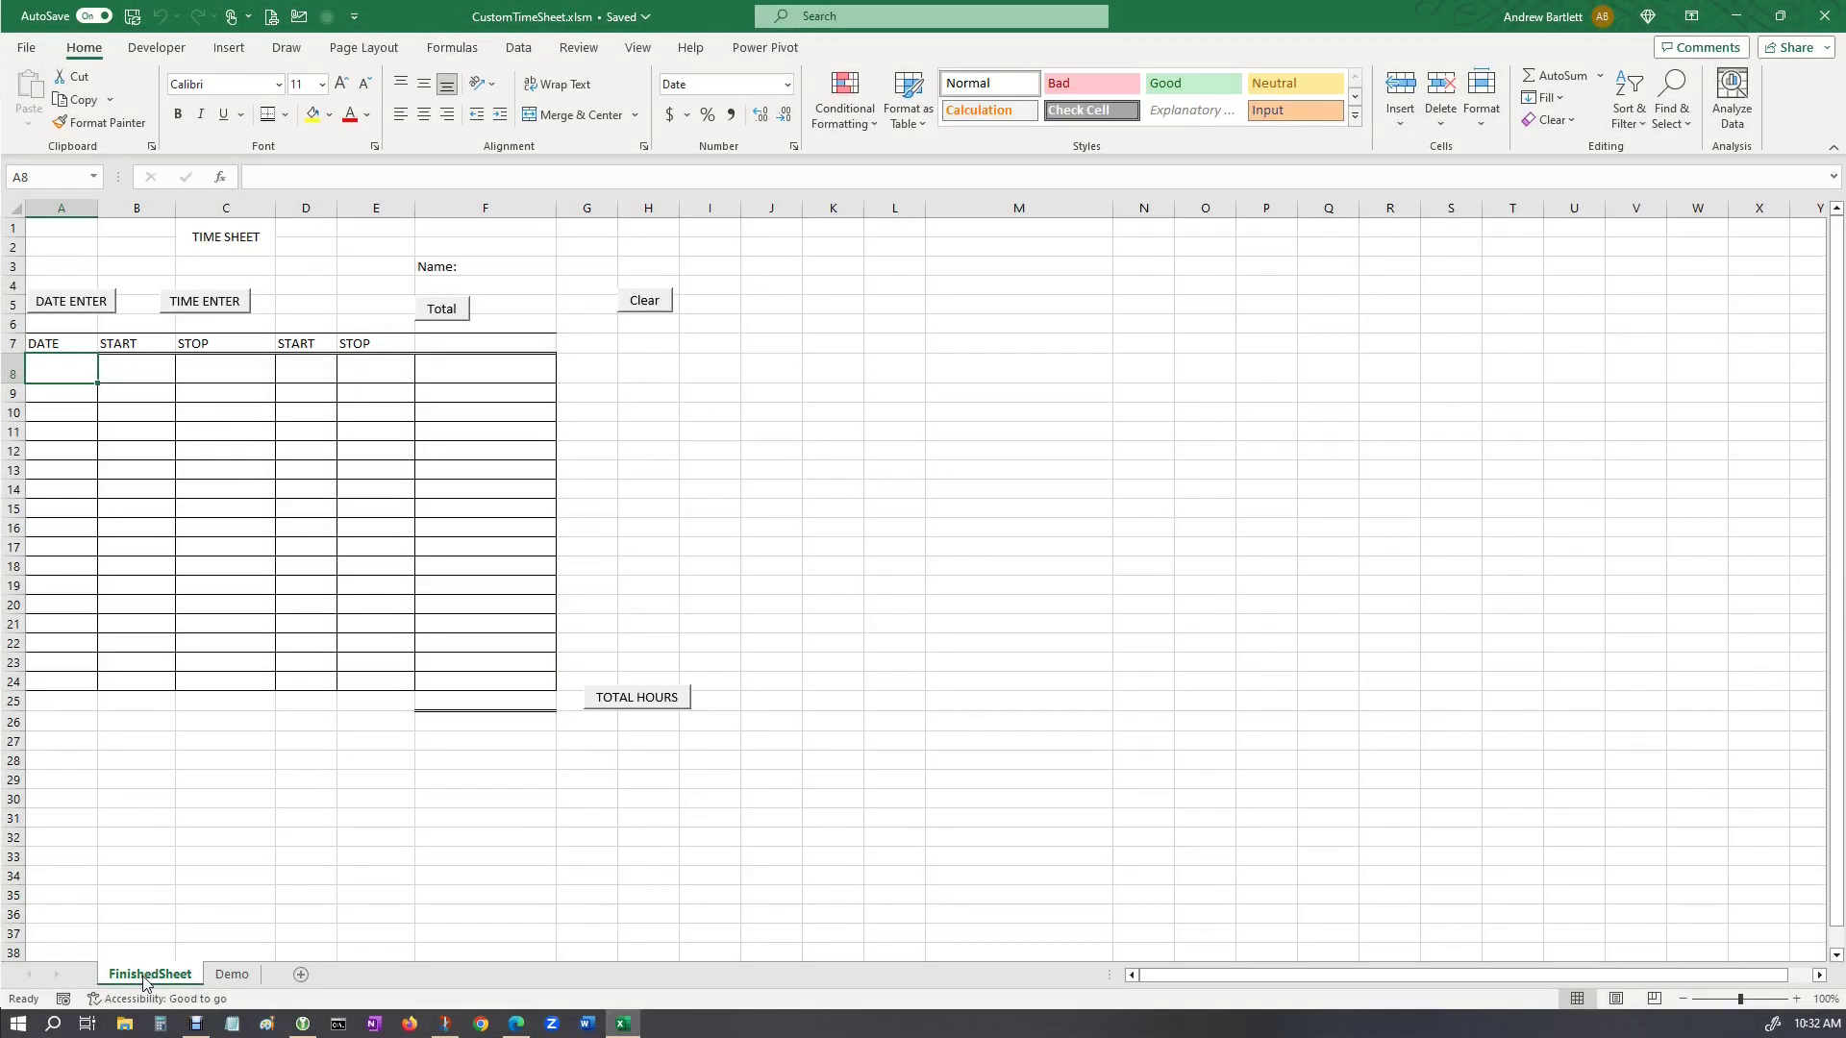
{"action": "scroll", "coordinate": [280, 379], "scroll_direction": "down", "scroll_amount": 2}
{"action": "scroll", "coordinate": [251, 366], "scroll_direction": "up", "scroll_amount": 2}
{"action": "left_click", "coordinate": [183, 373]}
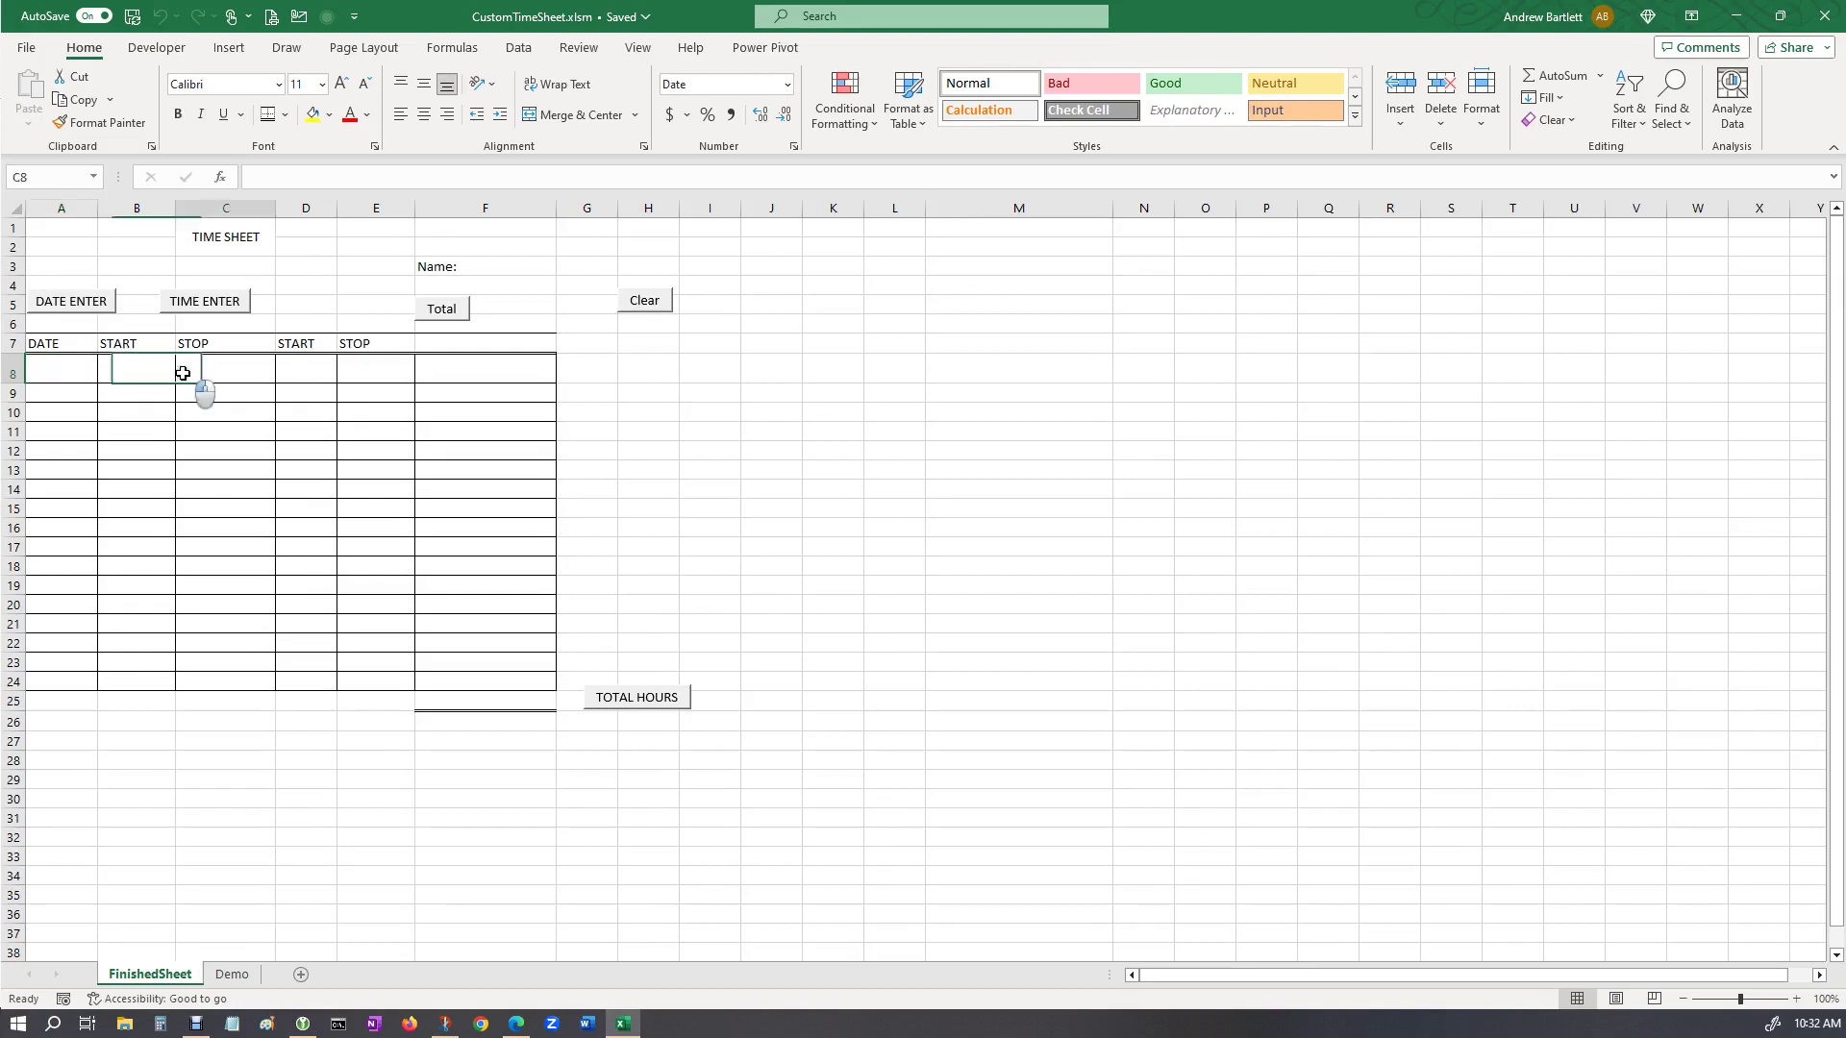
{"action": "left_click", "coordinate": [235, 433]}
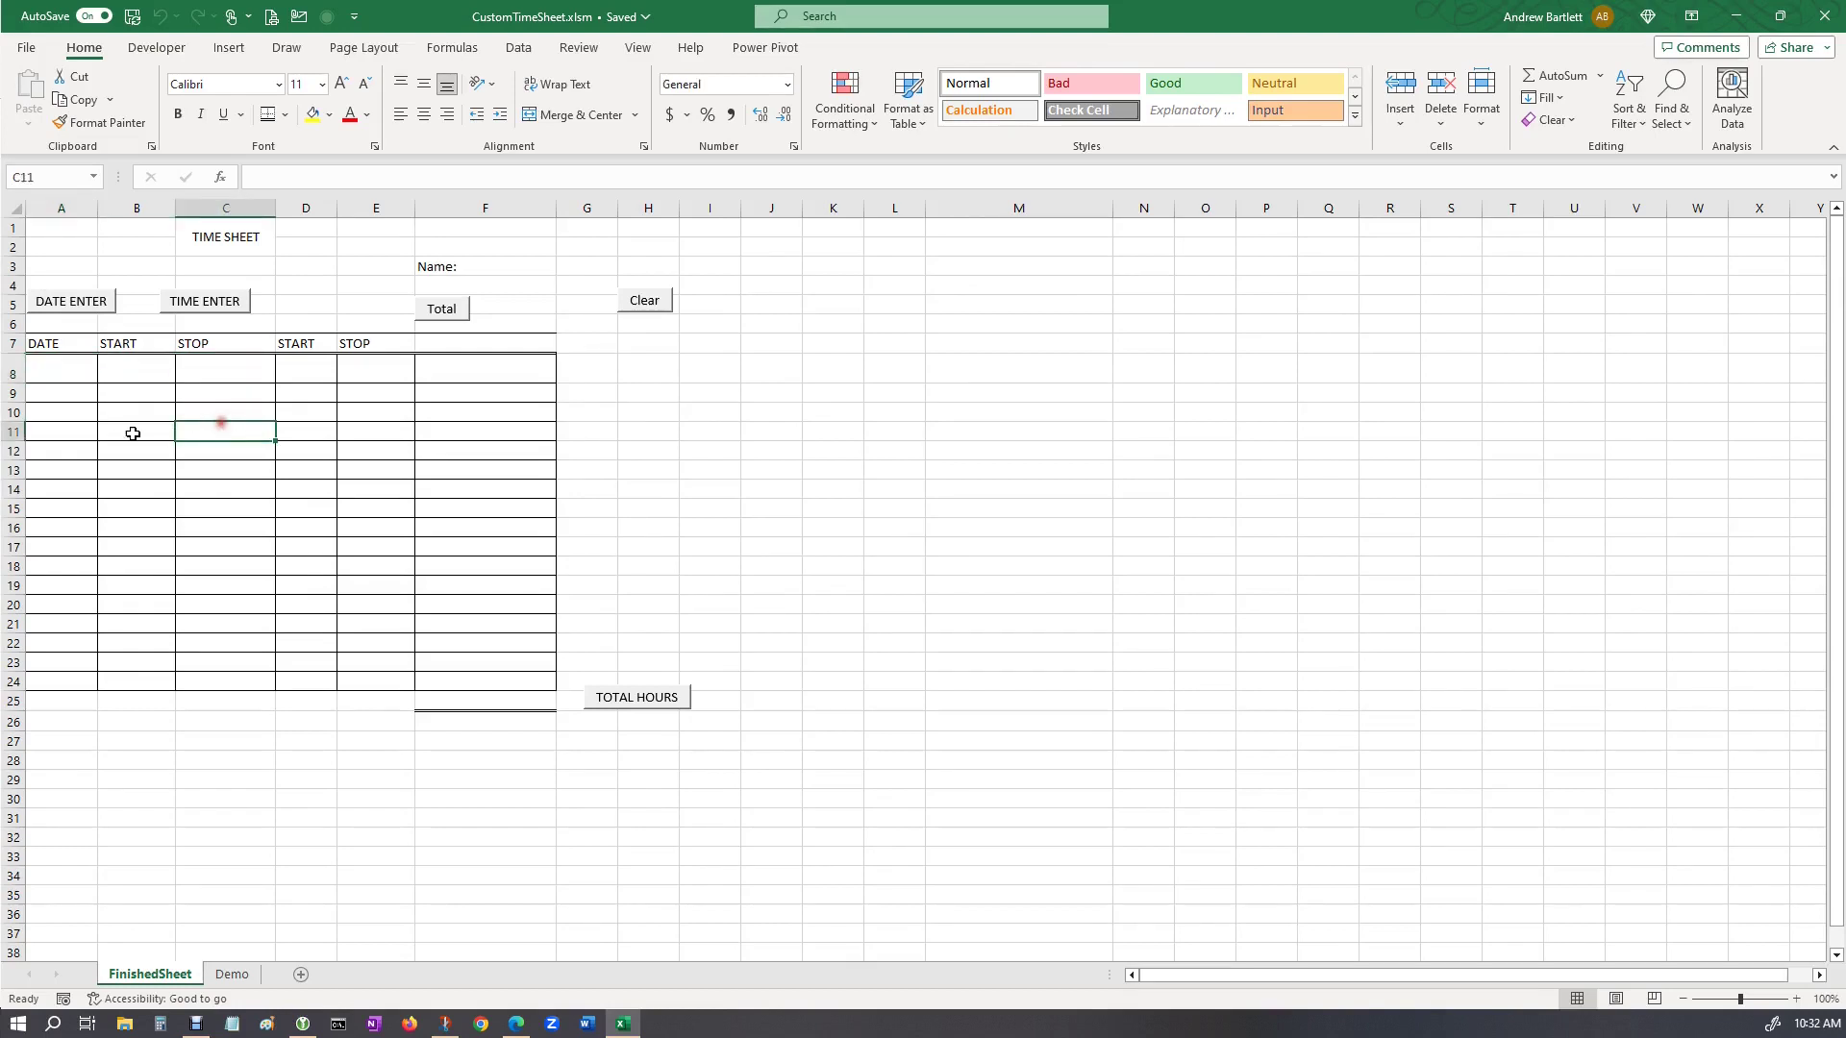
{"action": "left_click", "coordinate": [66, 395]}
Stamp the current date in A8 and the current time in the first START and STOP cells, B8 and C8.
{"action": "left_click", "coordinate": [51, 367]}
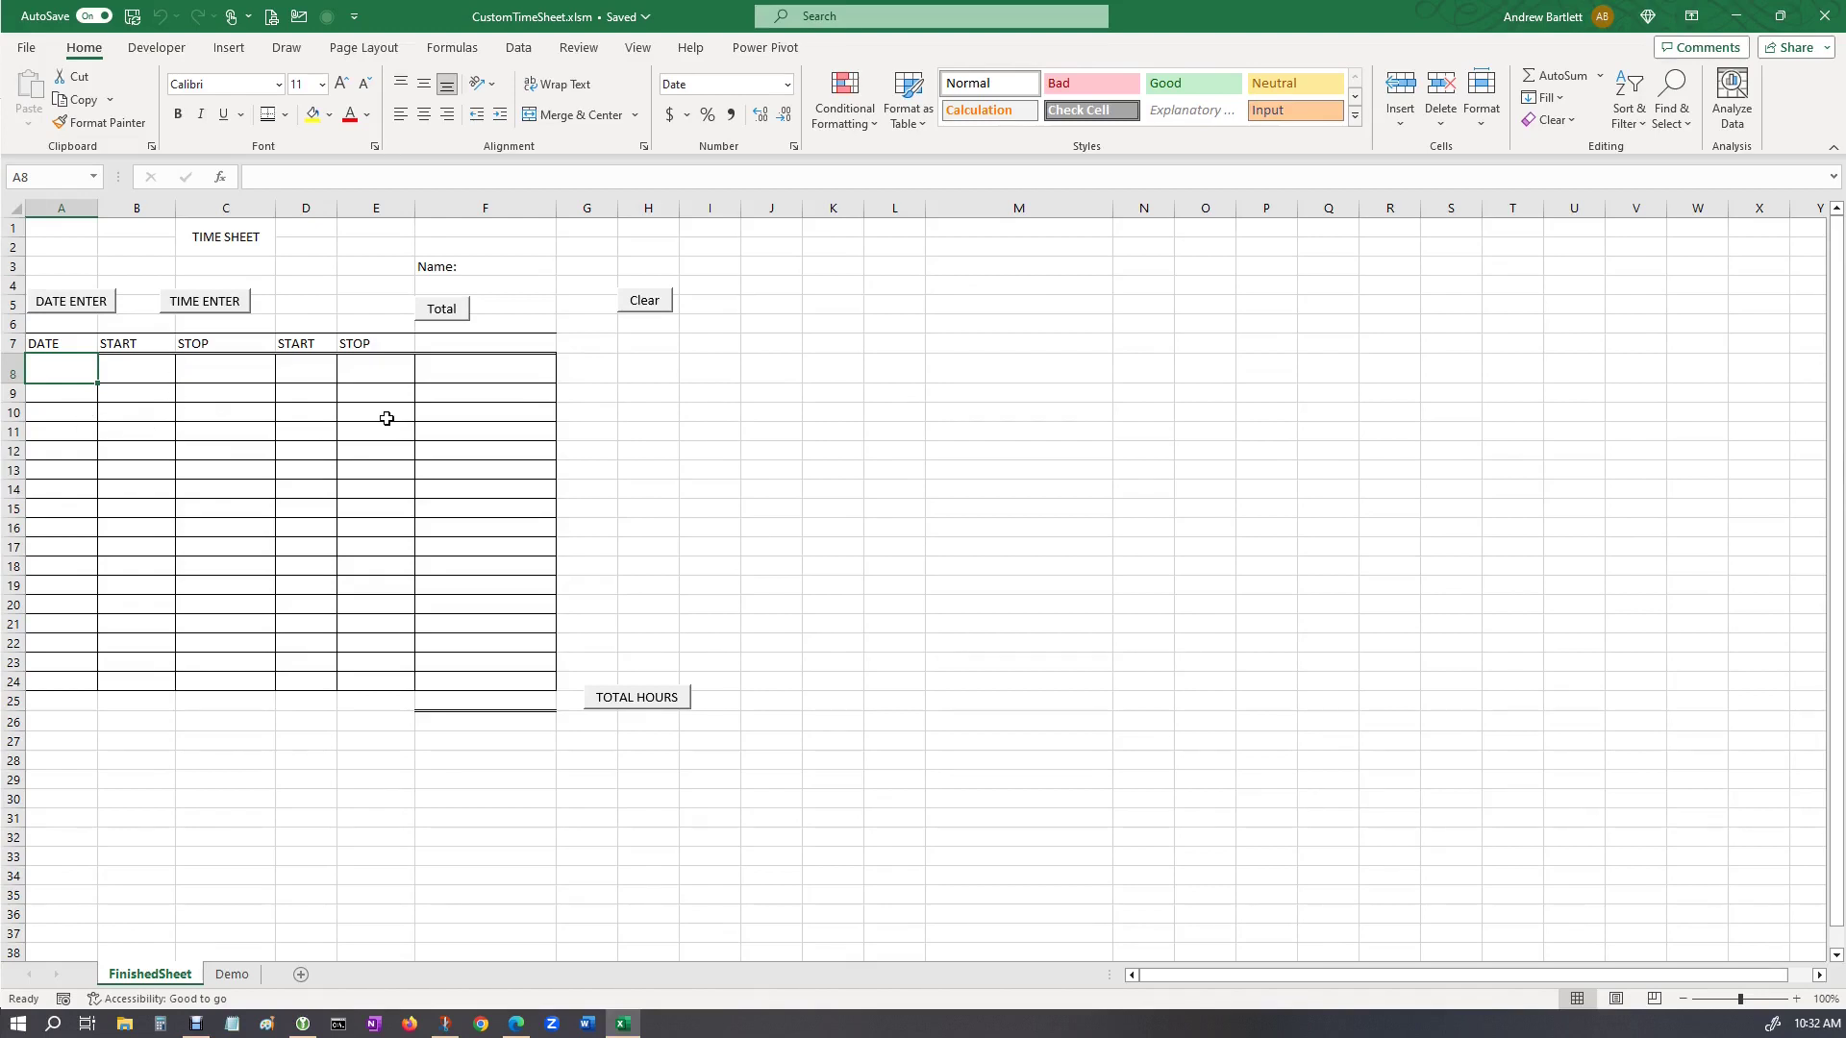
{"action": "left_click", "coordinate": [83, 310]}
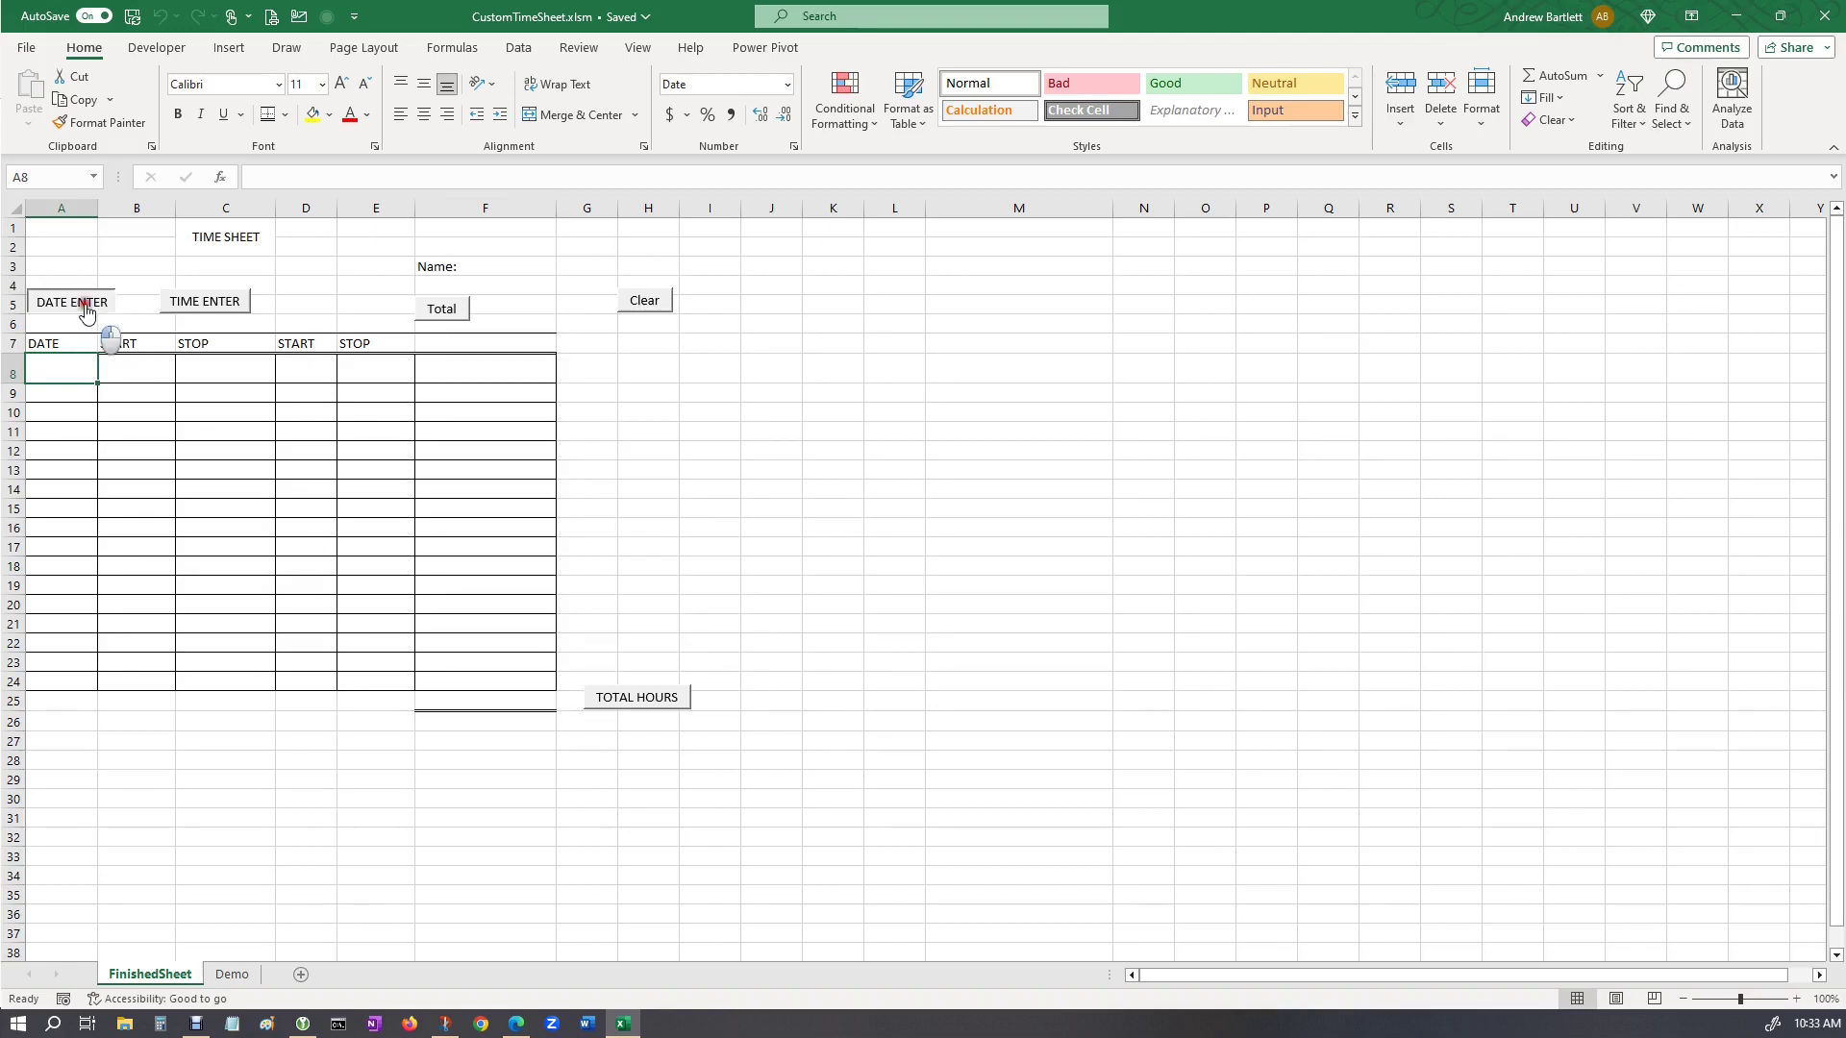
{"action": "left_click", "coordinate": [131, 374]}
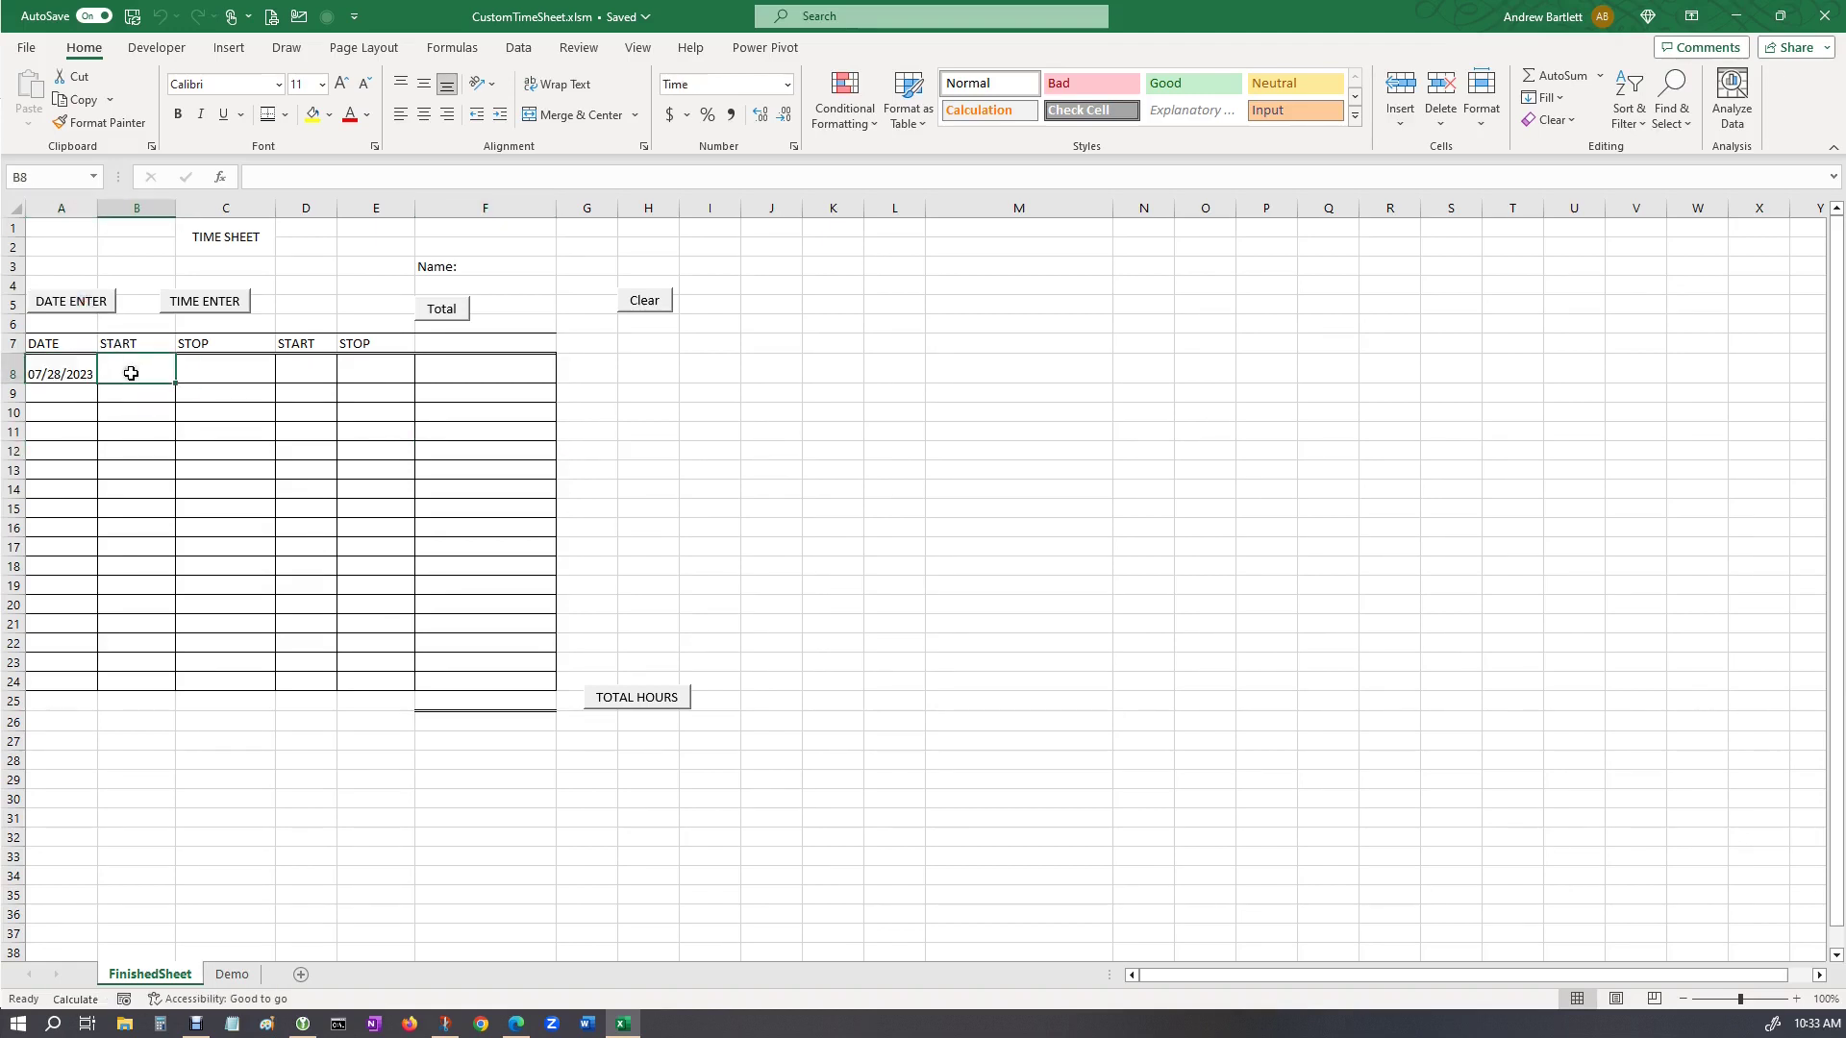
{"action": "left_click", "coordinate": [196, 306]}
{"action": "left_click", "coordinate": [209, 371]}
{"action": "left_click", "coordinate": [213, 304]}
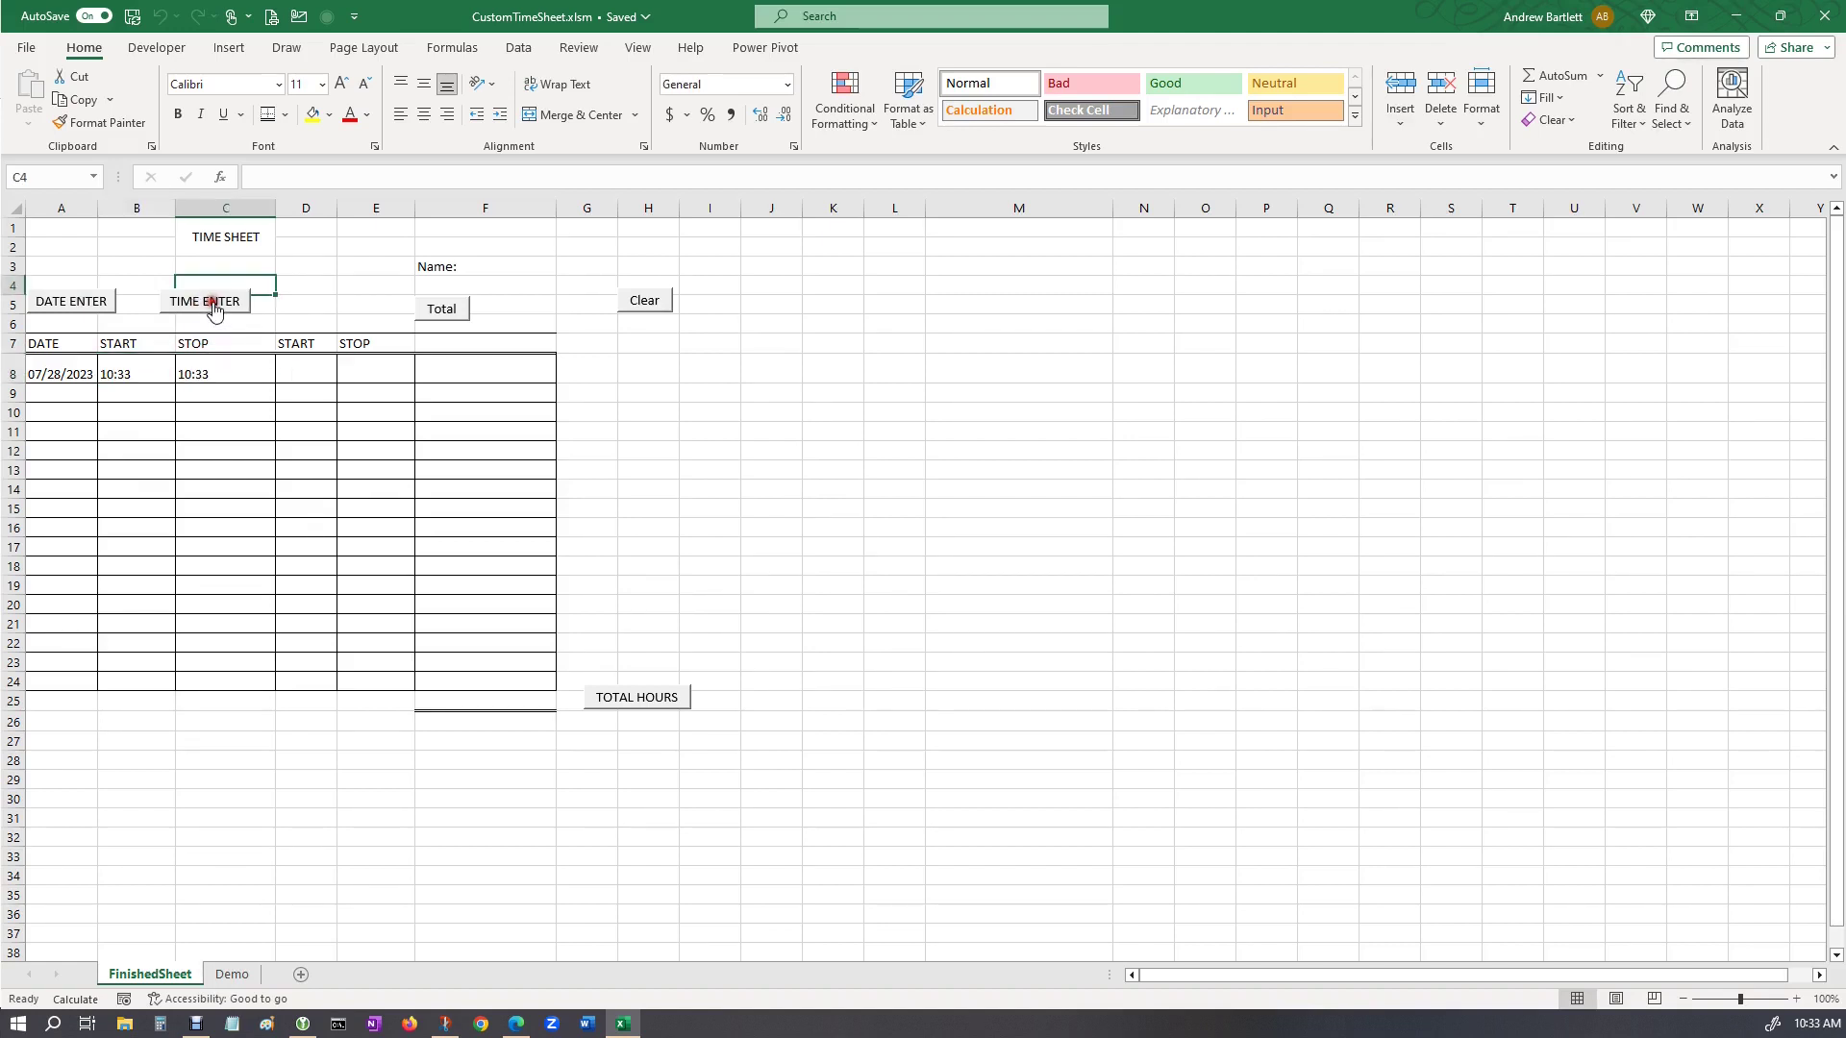
Stamp the current time in D8 and E8, and calculate the row totals from F8 down.
{"action": "left_click", "coordinate": [308, 369]}
{"action": "left_click", "coordinate": [213, 302]}
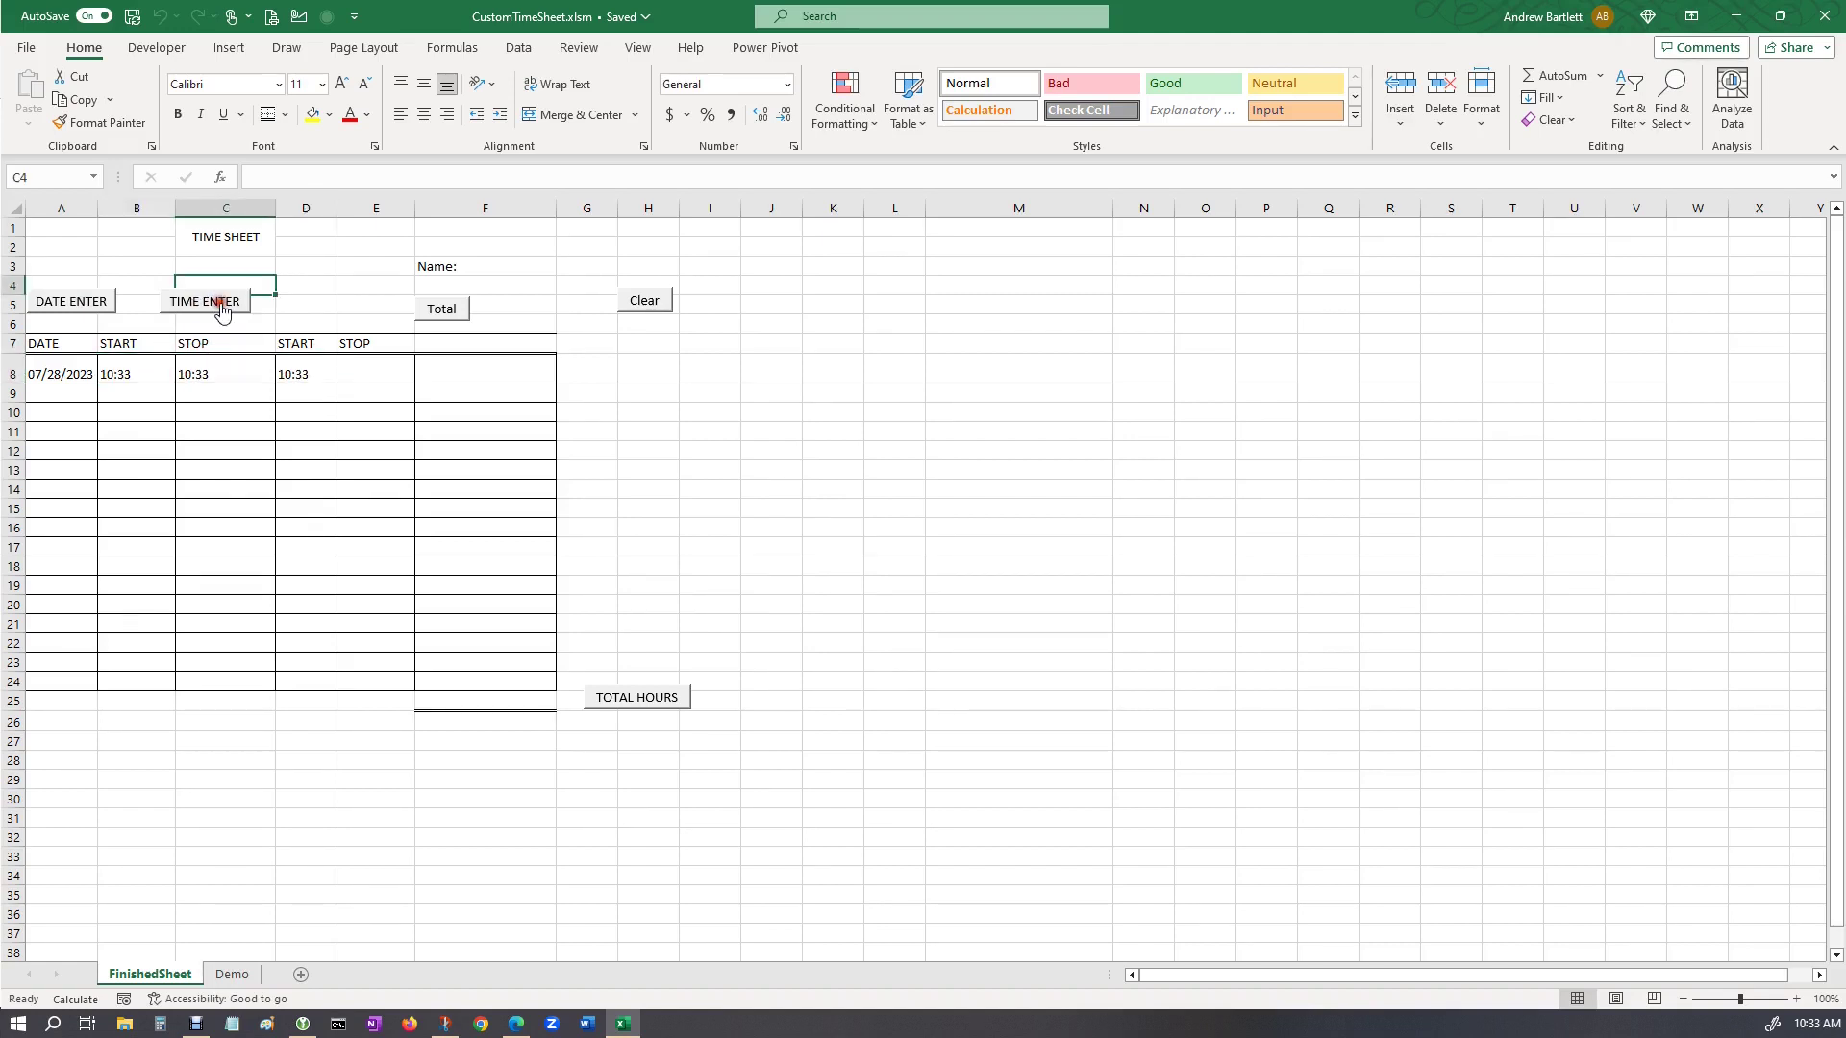
{"action": "left_click", "coordinate": [364, 370]}
{"action": "left_click", "coordinate": [229, 300]}
{"action": "left_click", "coordinate": [487, 366]}
{"action": "left_click", "coordinate": [445, 311]}
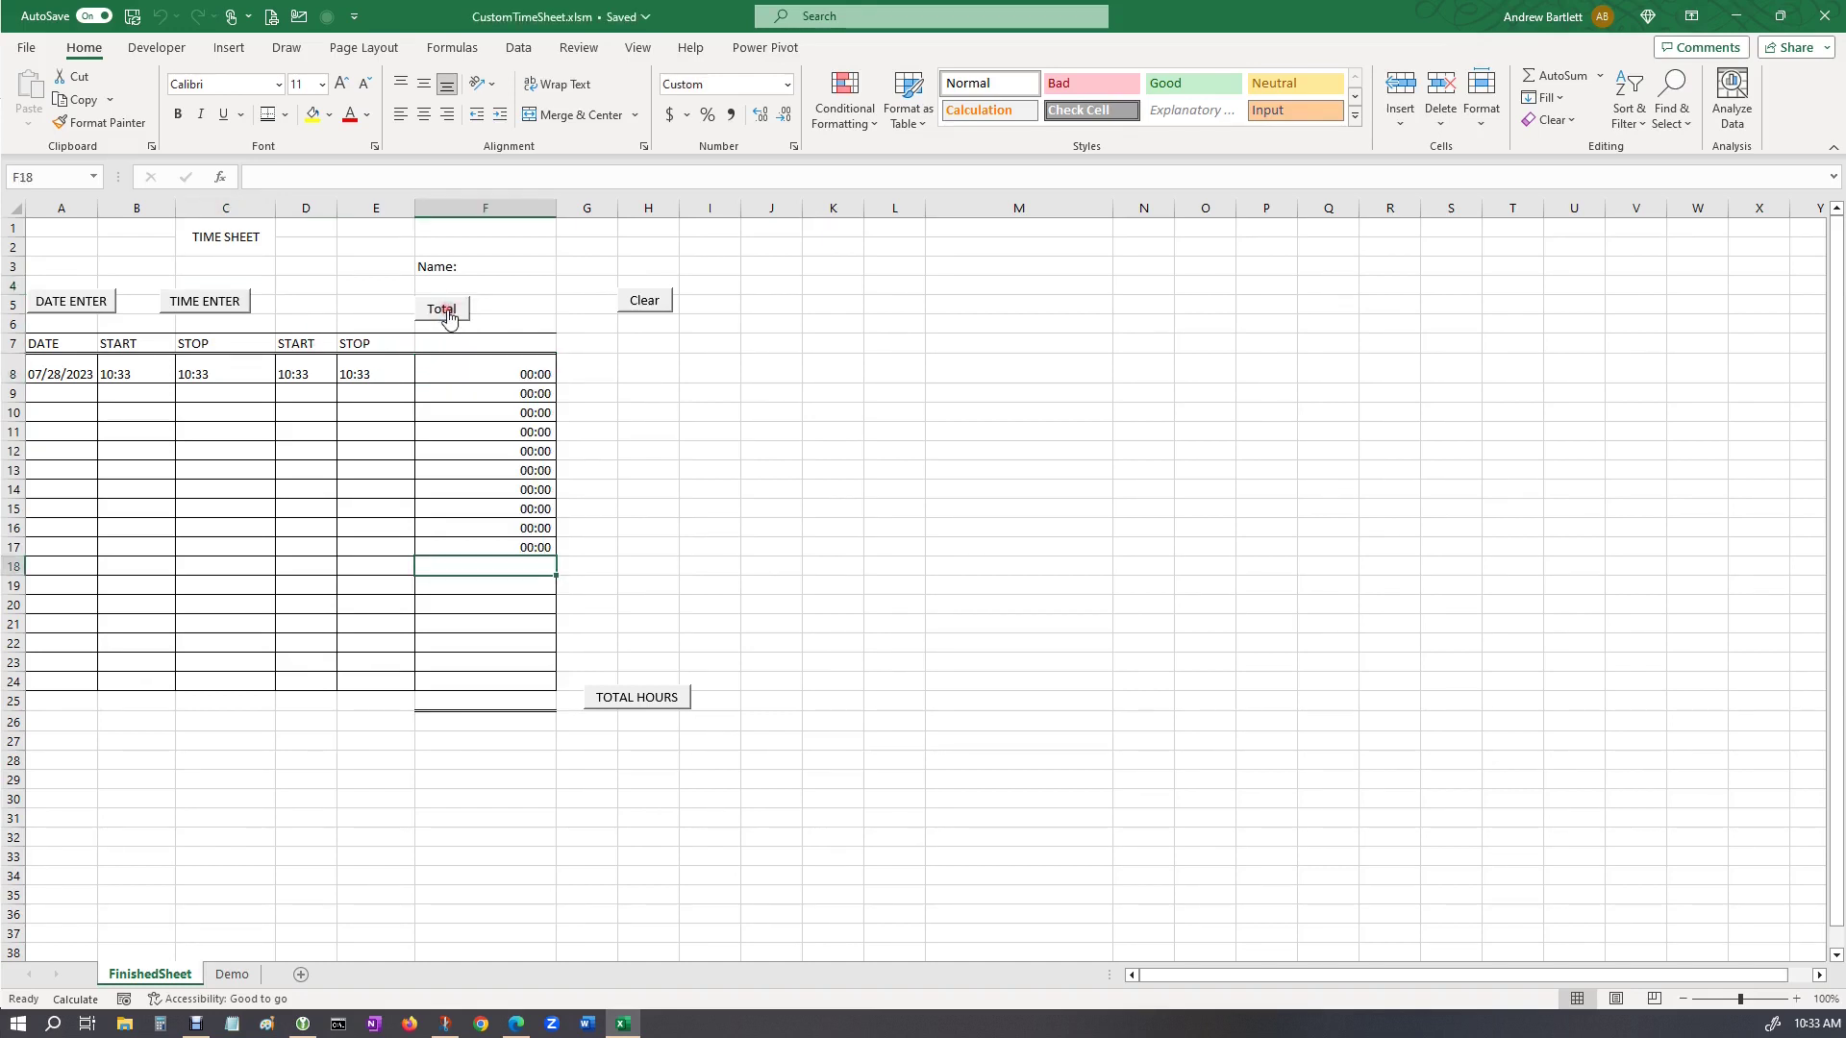
Change the second STOP time in E8 to 11:00 and recalculate the row totals from F8 down.
{"action": "left_click", "coordinate": [380, 376]}
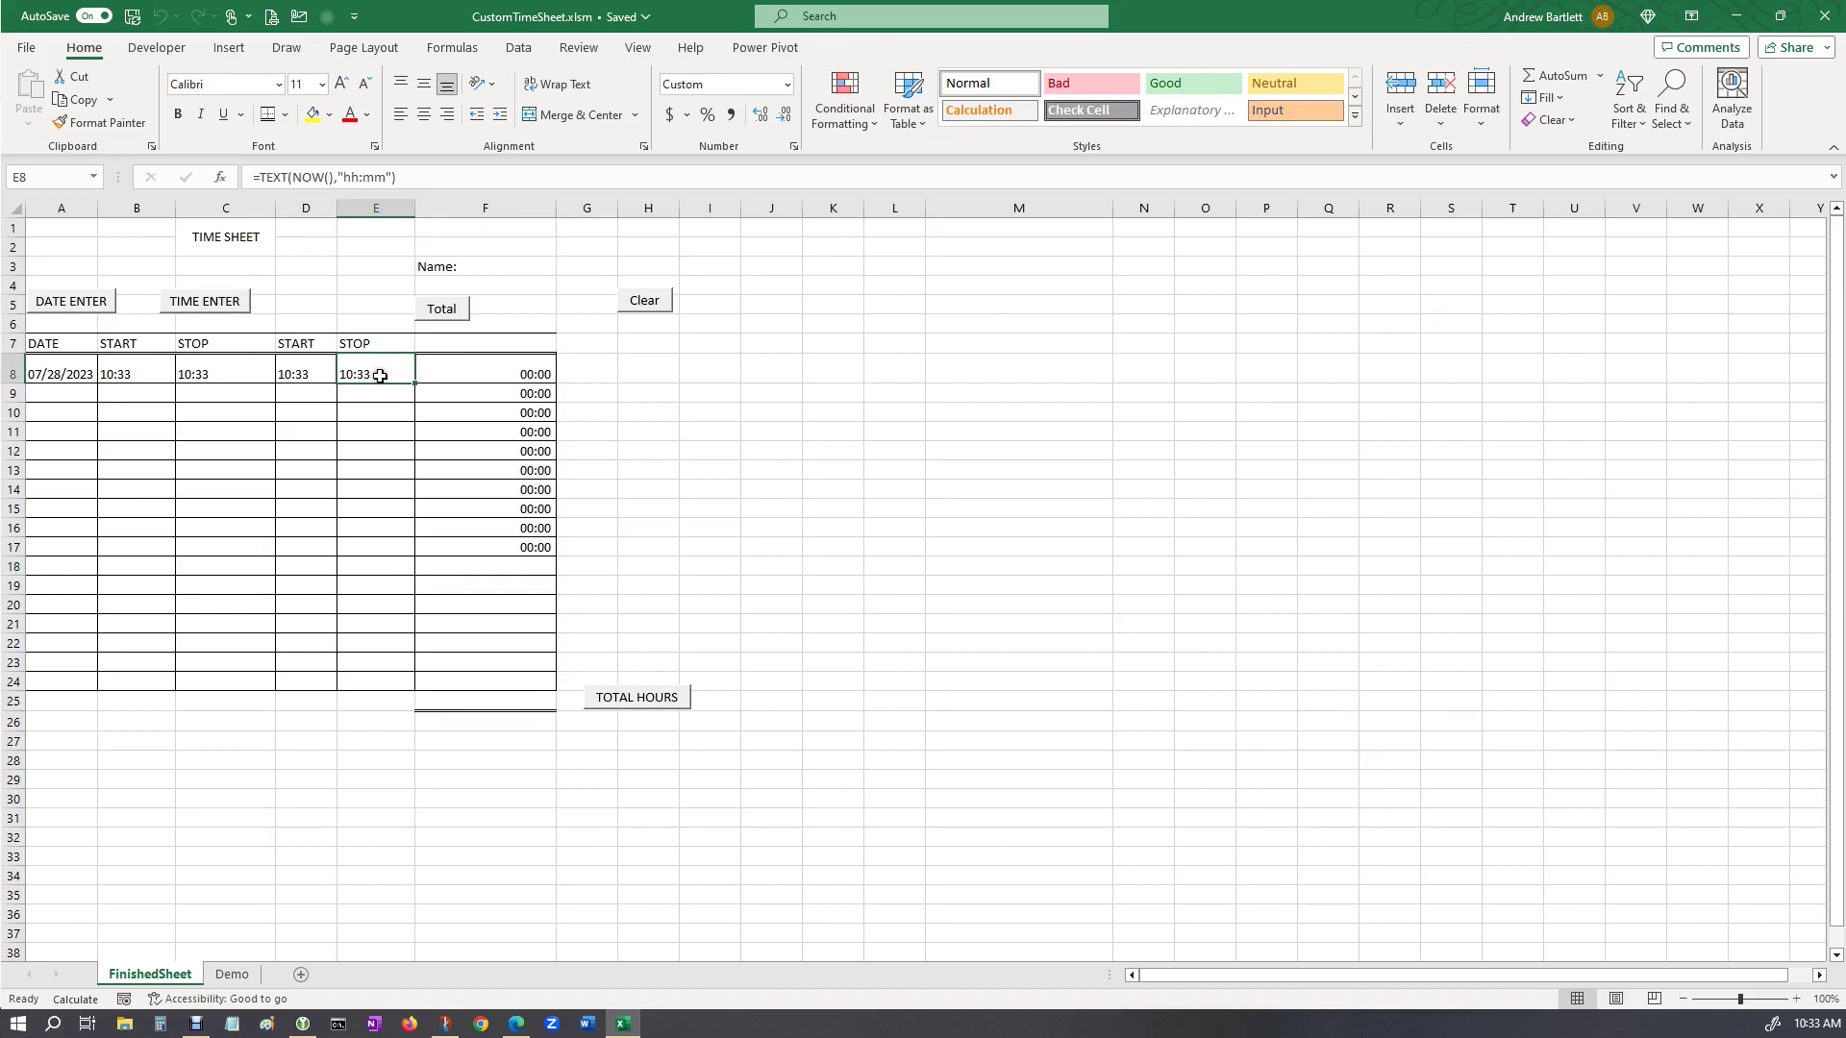
{"action": "double_click", "coordinate": [380, 376]}
{"action": "key", "text": "Escape"}
{"action": "type", "text": "11:00"}
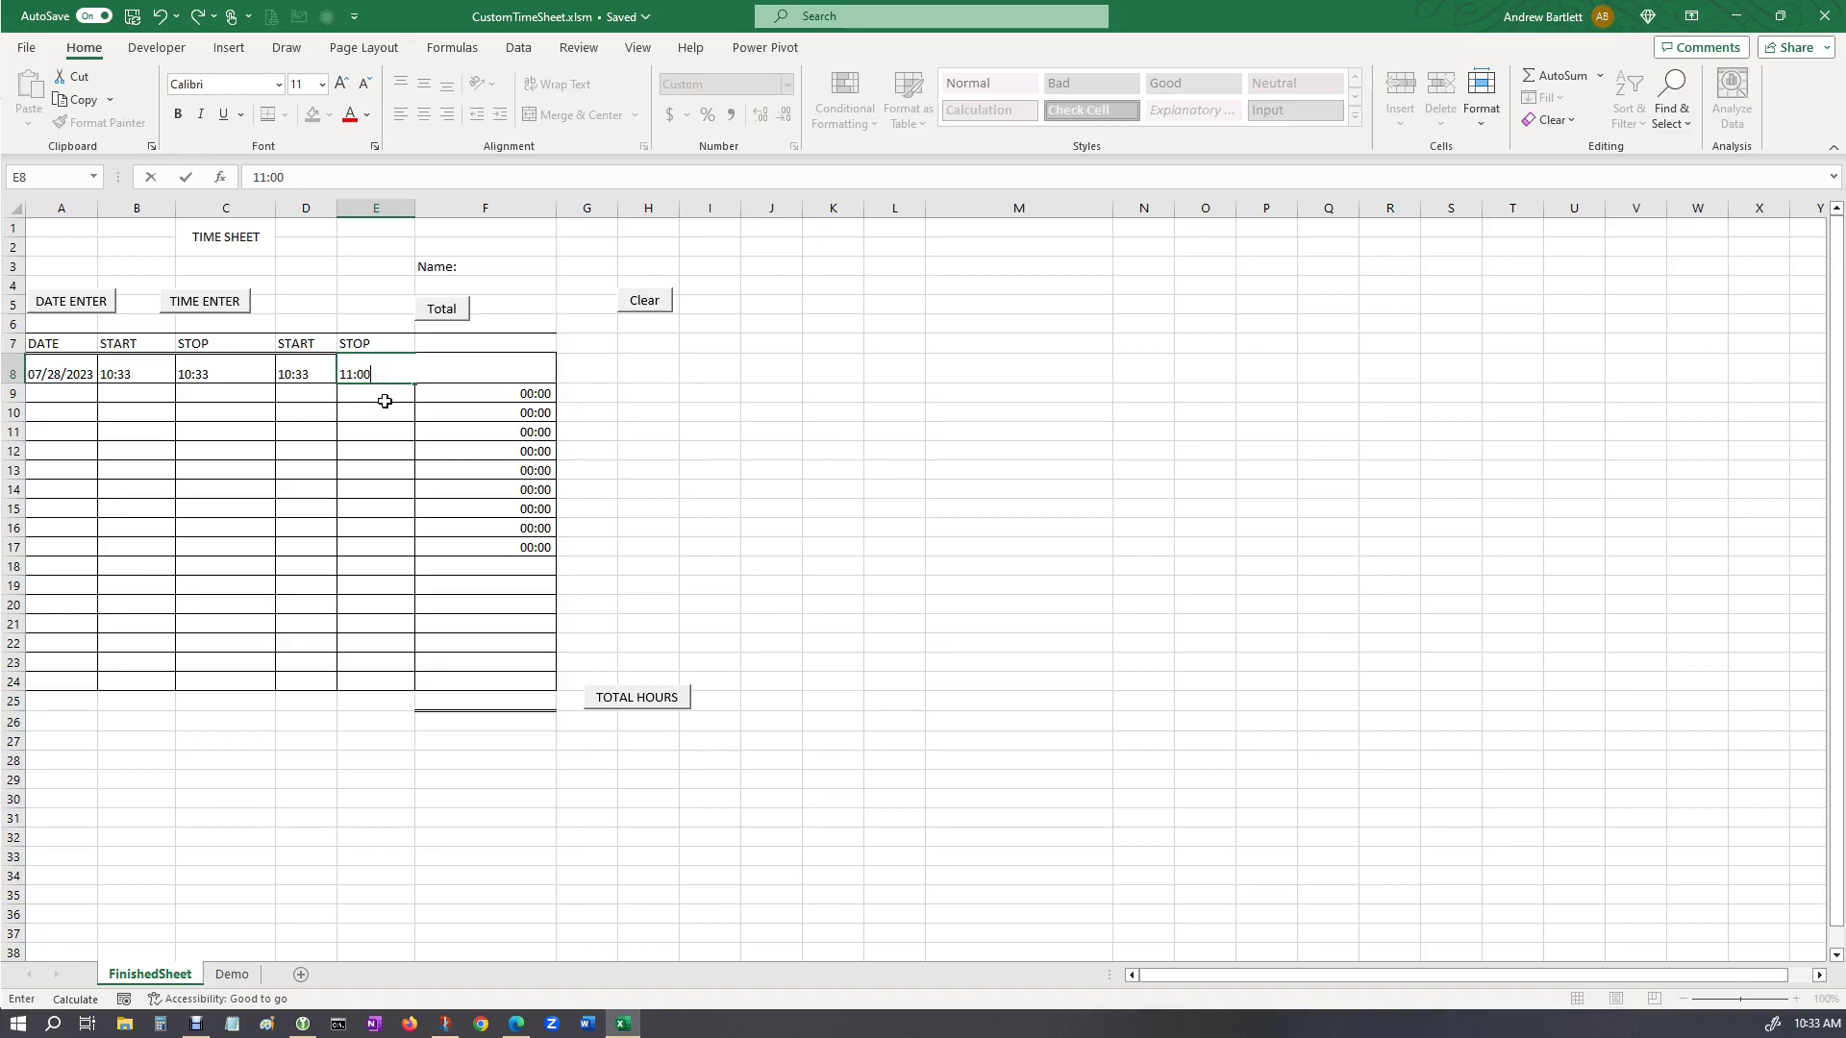
{"action": "key", "text": "Return"}
{"action": "left_click", "coordinate": [466, 370]}
{"action": "left_click", "coordinate": [455, 312]}
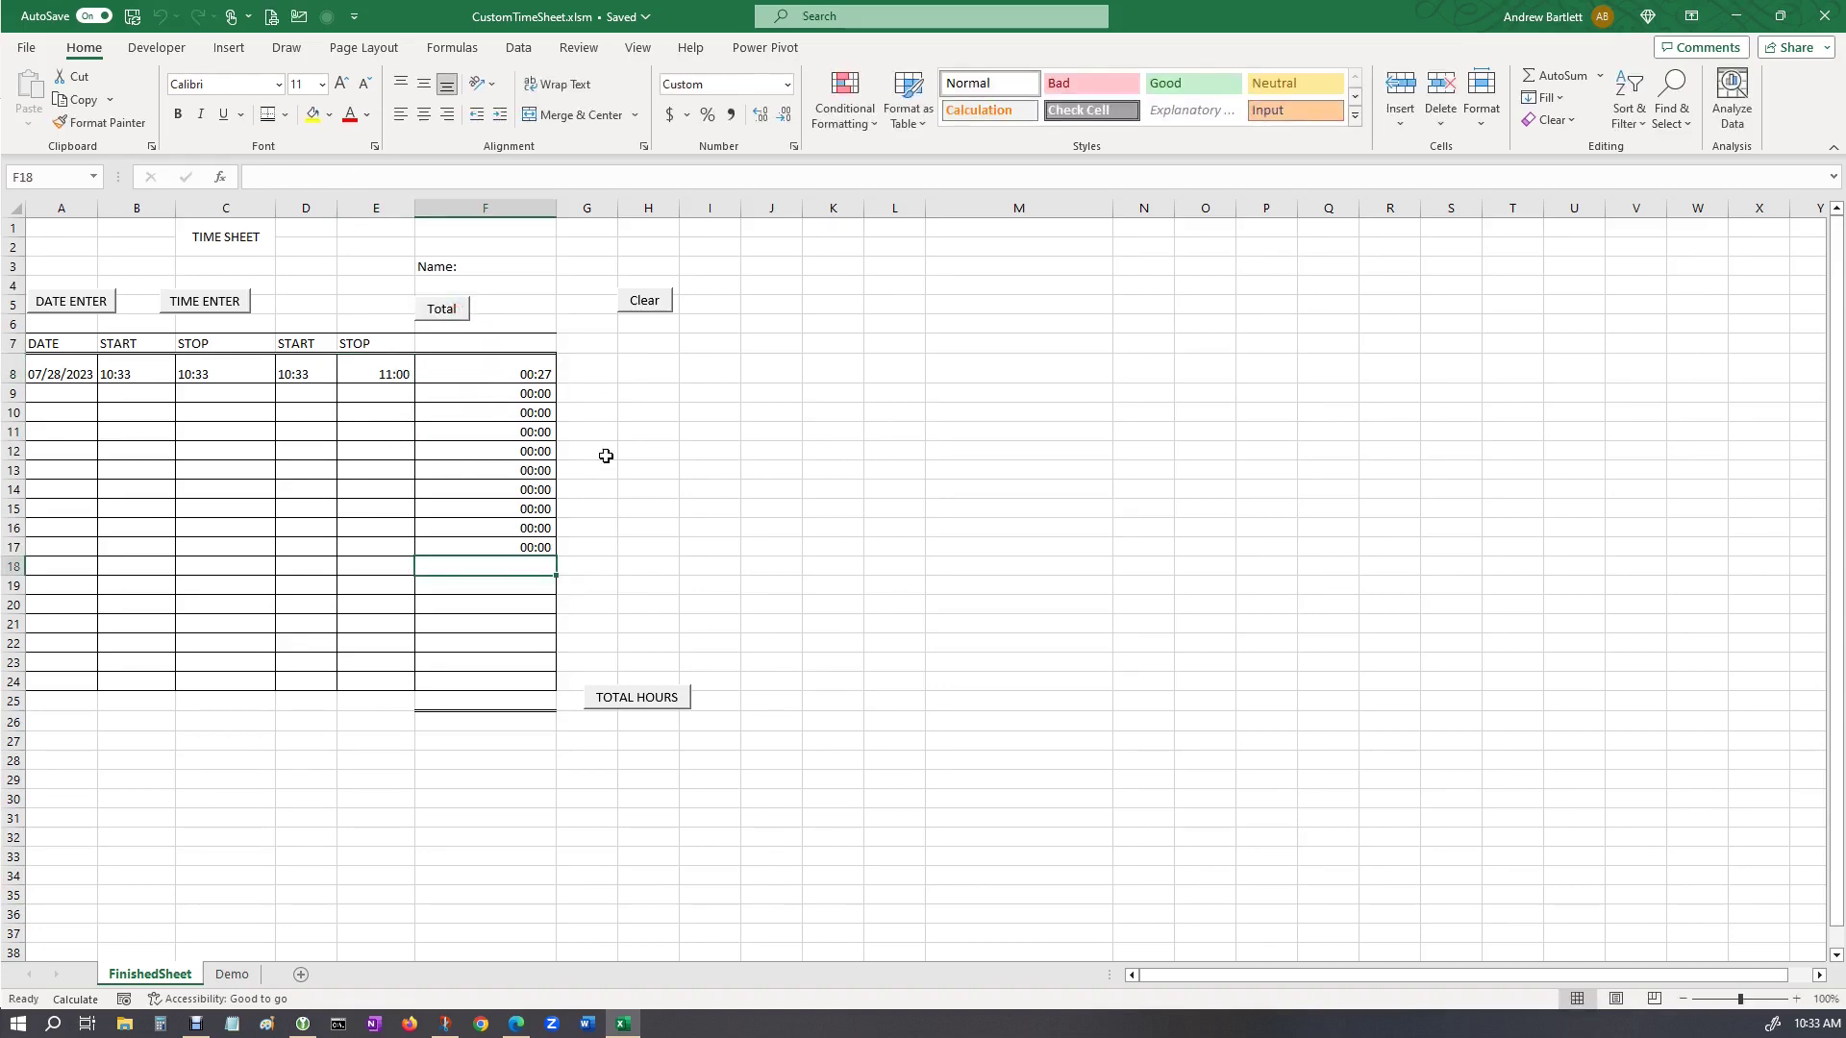
Clear the timesheet entries and run the total-hours calculation on a 3:00 entry in F8.
{"action": "left_click", "coordinate": [644, 301]}
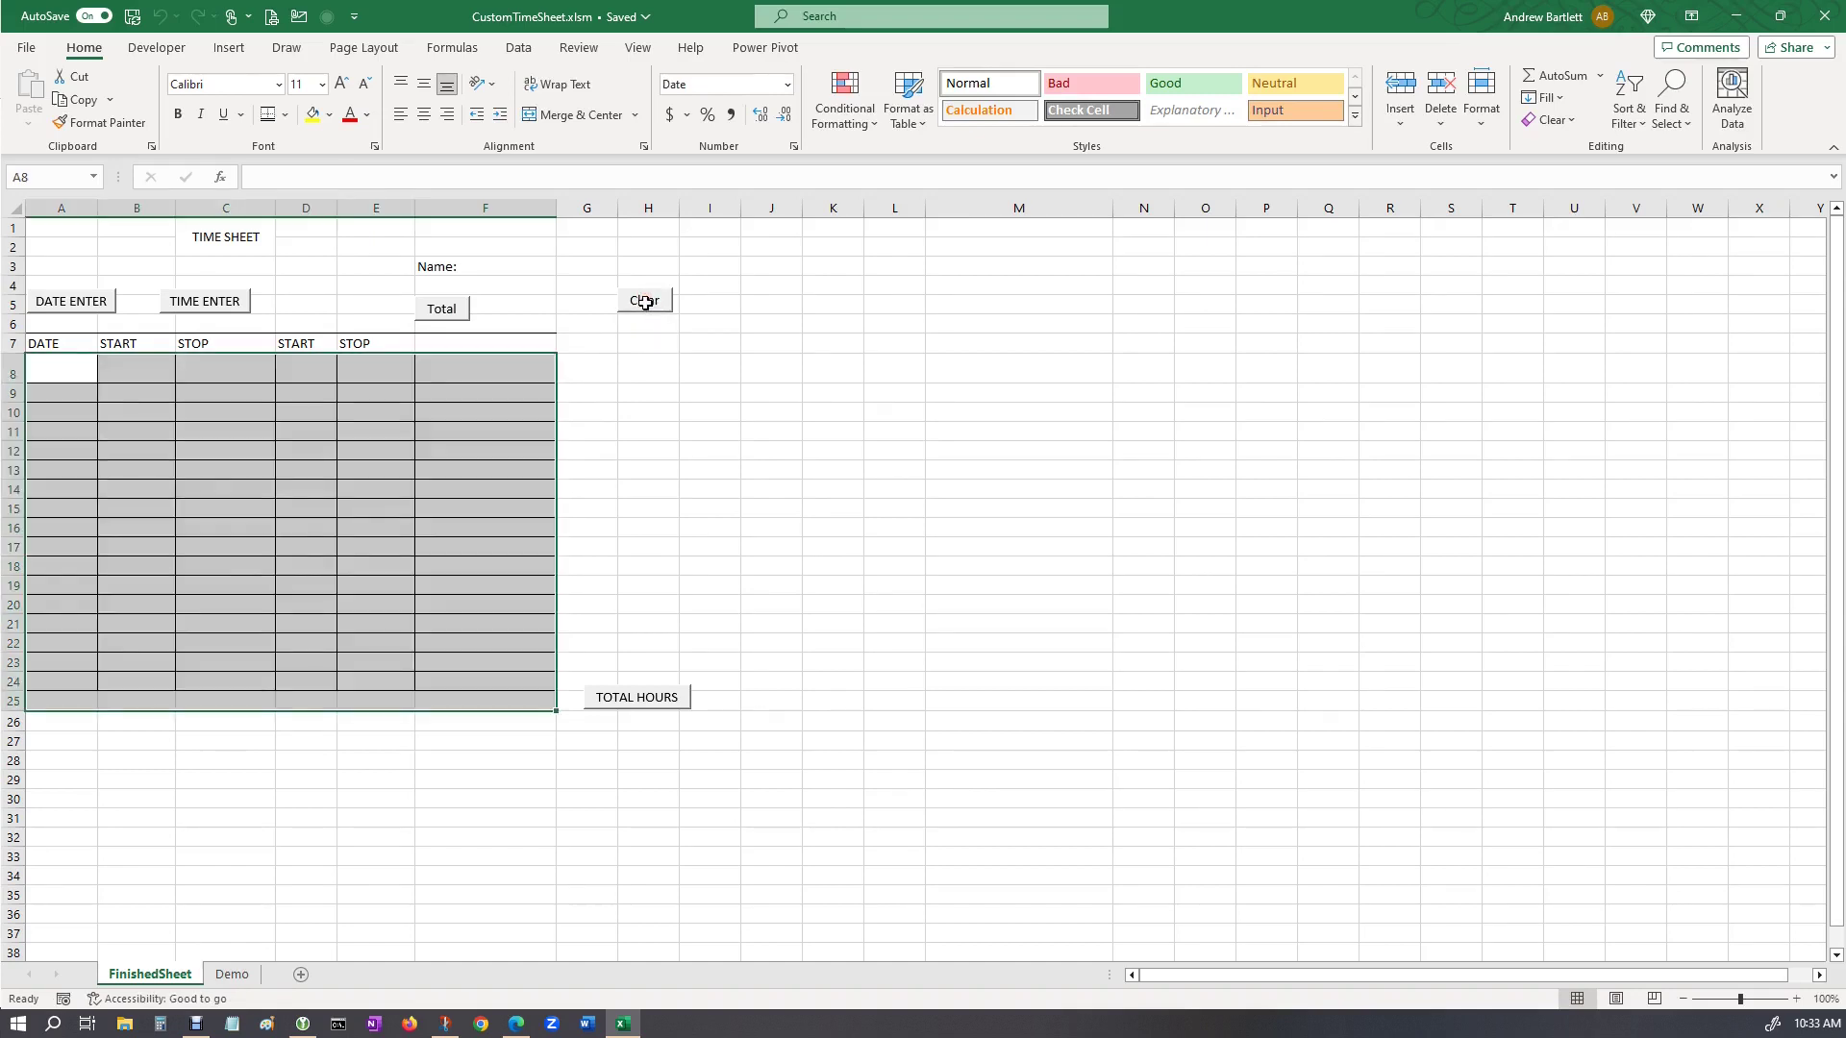
{"action": "left_click", "coordinate": [447, 363]}
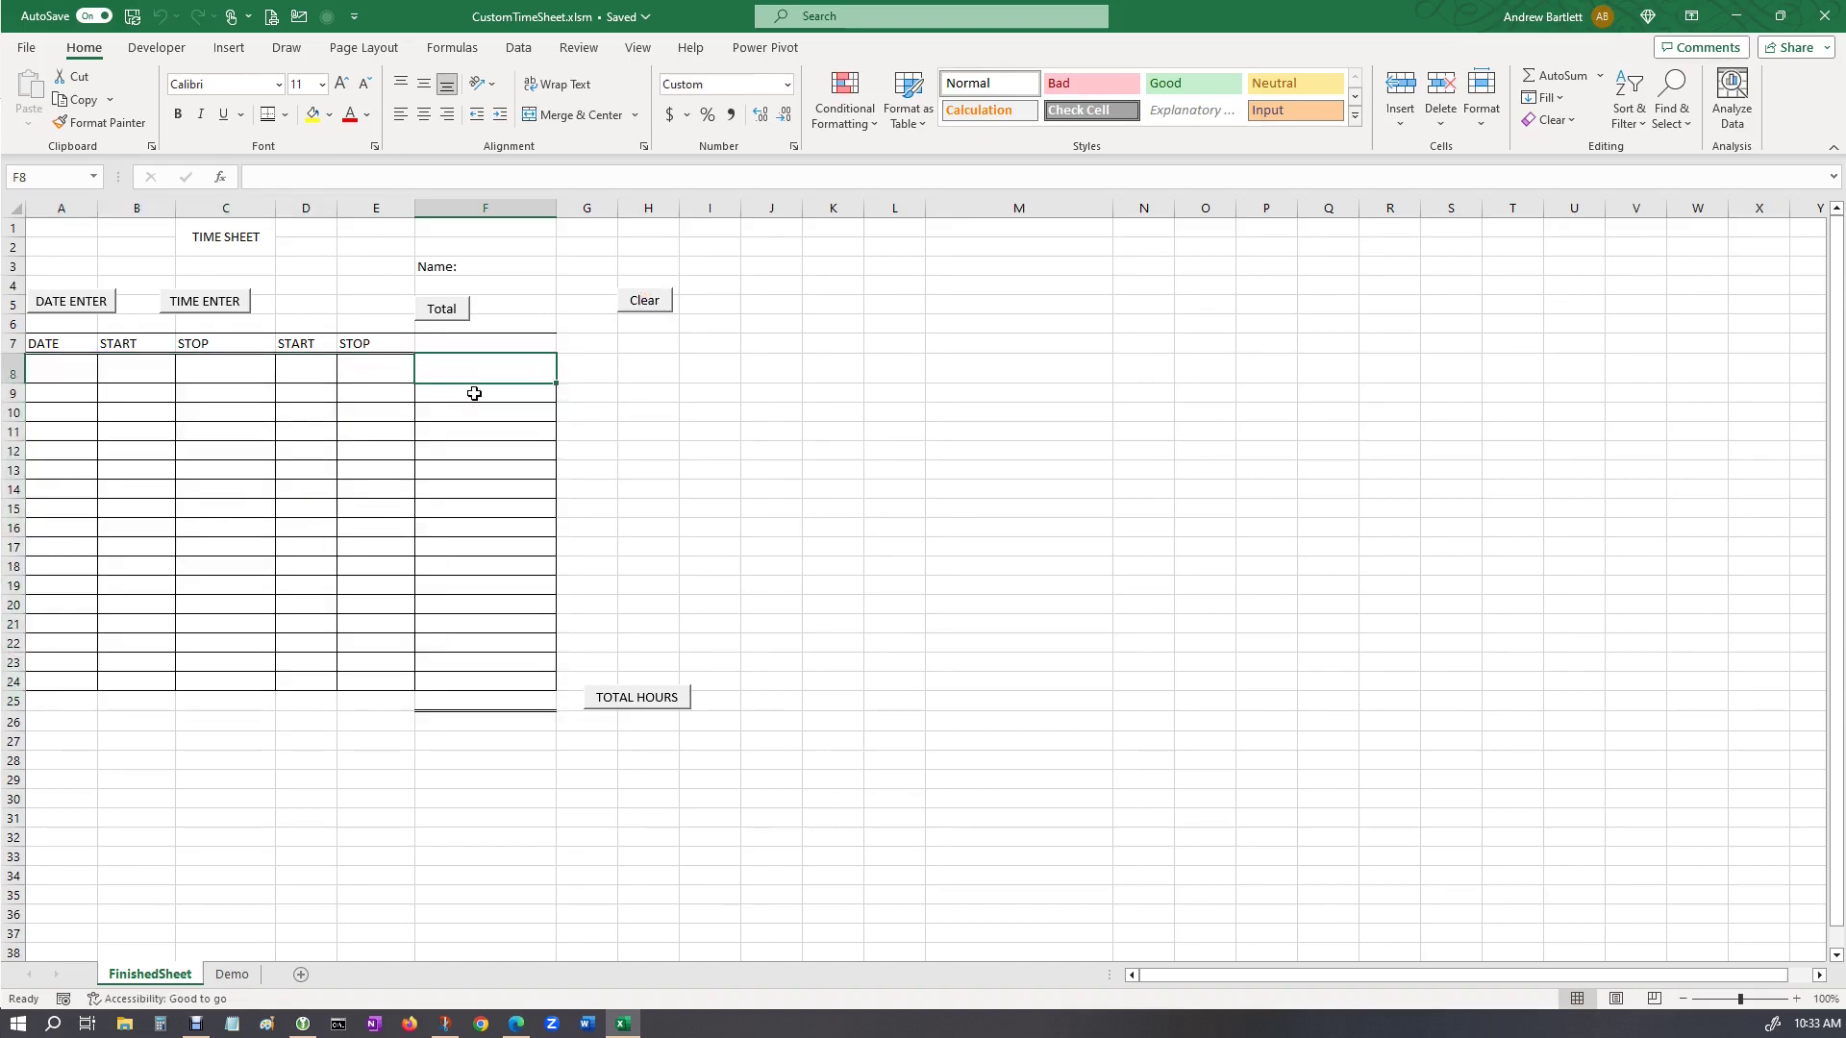
{"action": "type", "text": "3:00"}
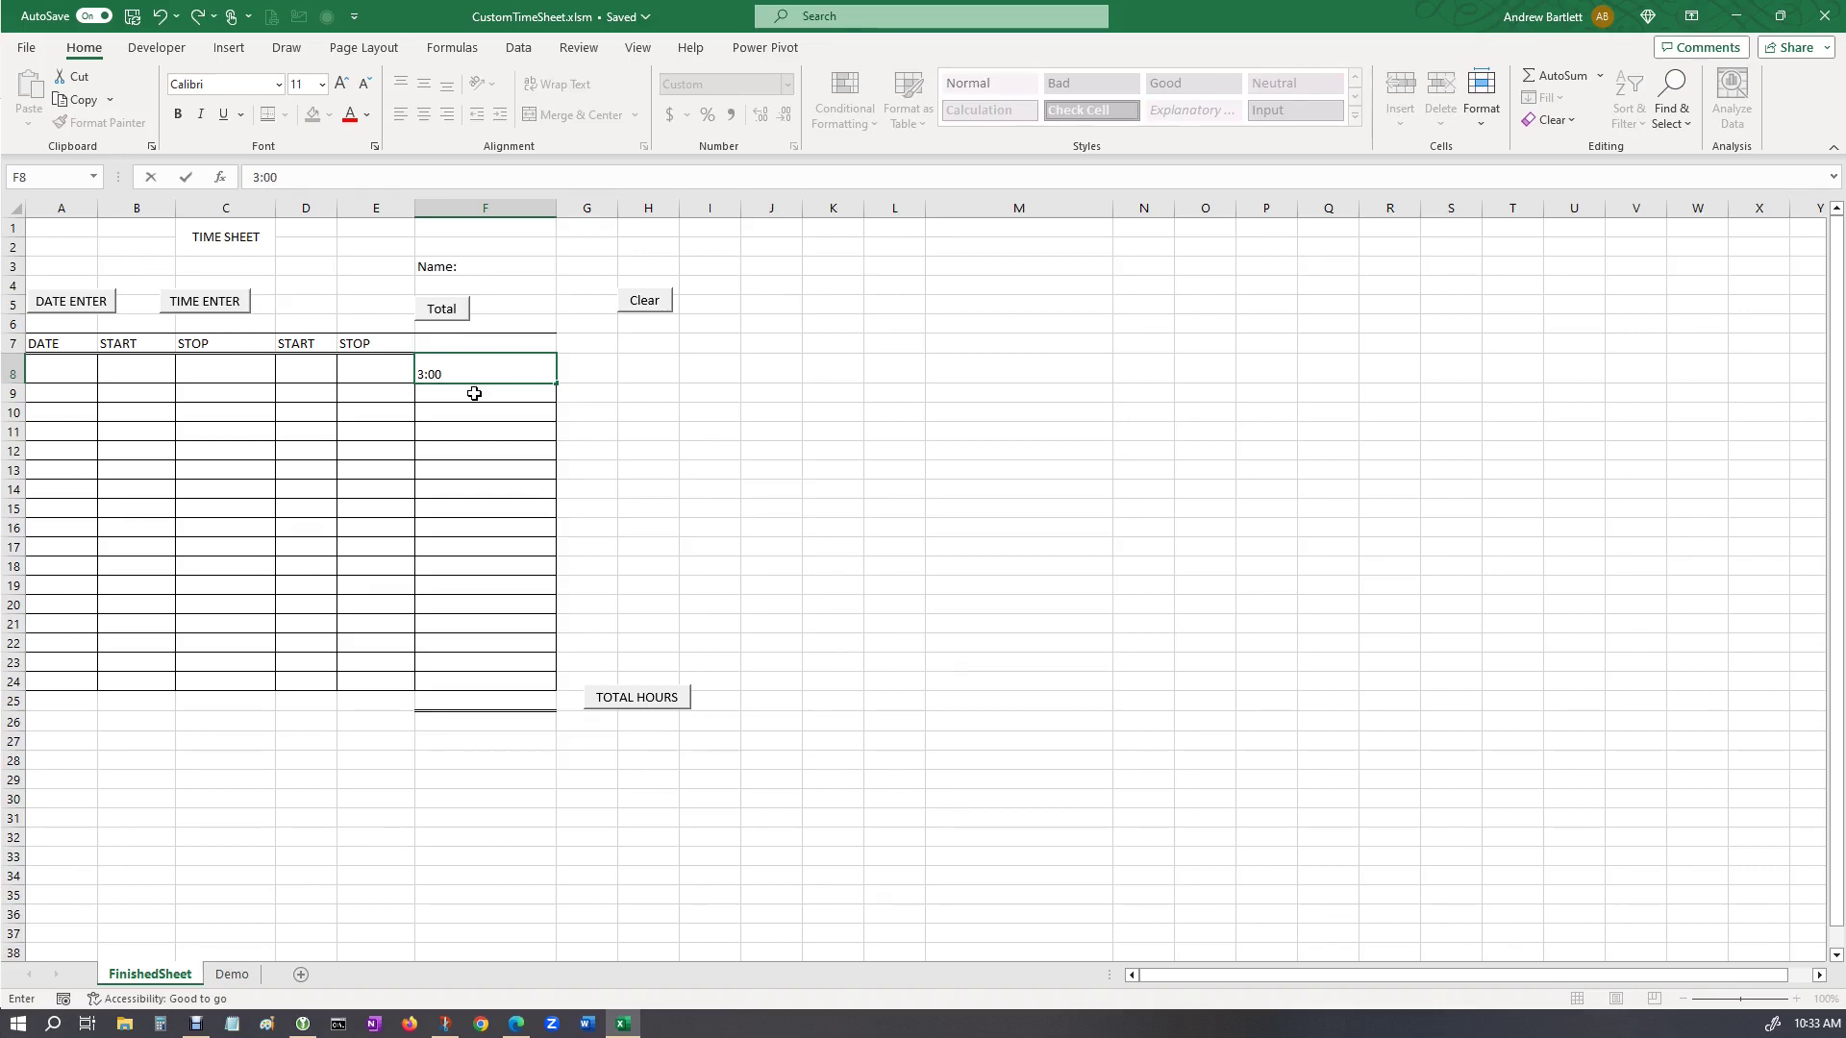
{"action": "left_click", "coordinate": [639, 415]}
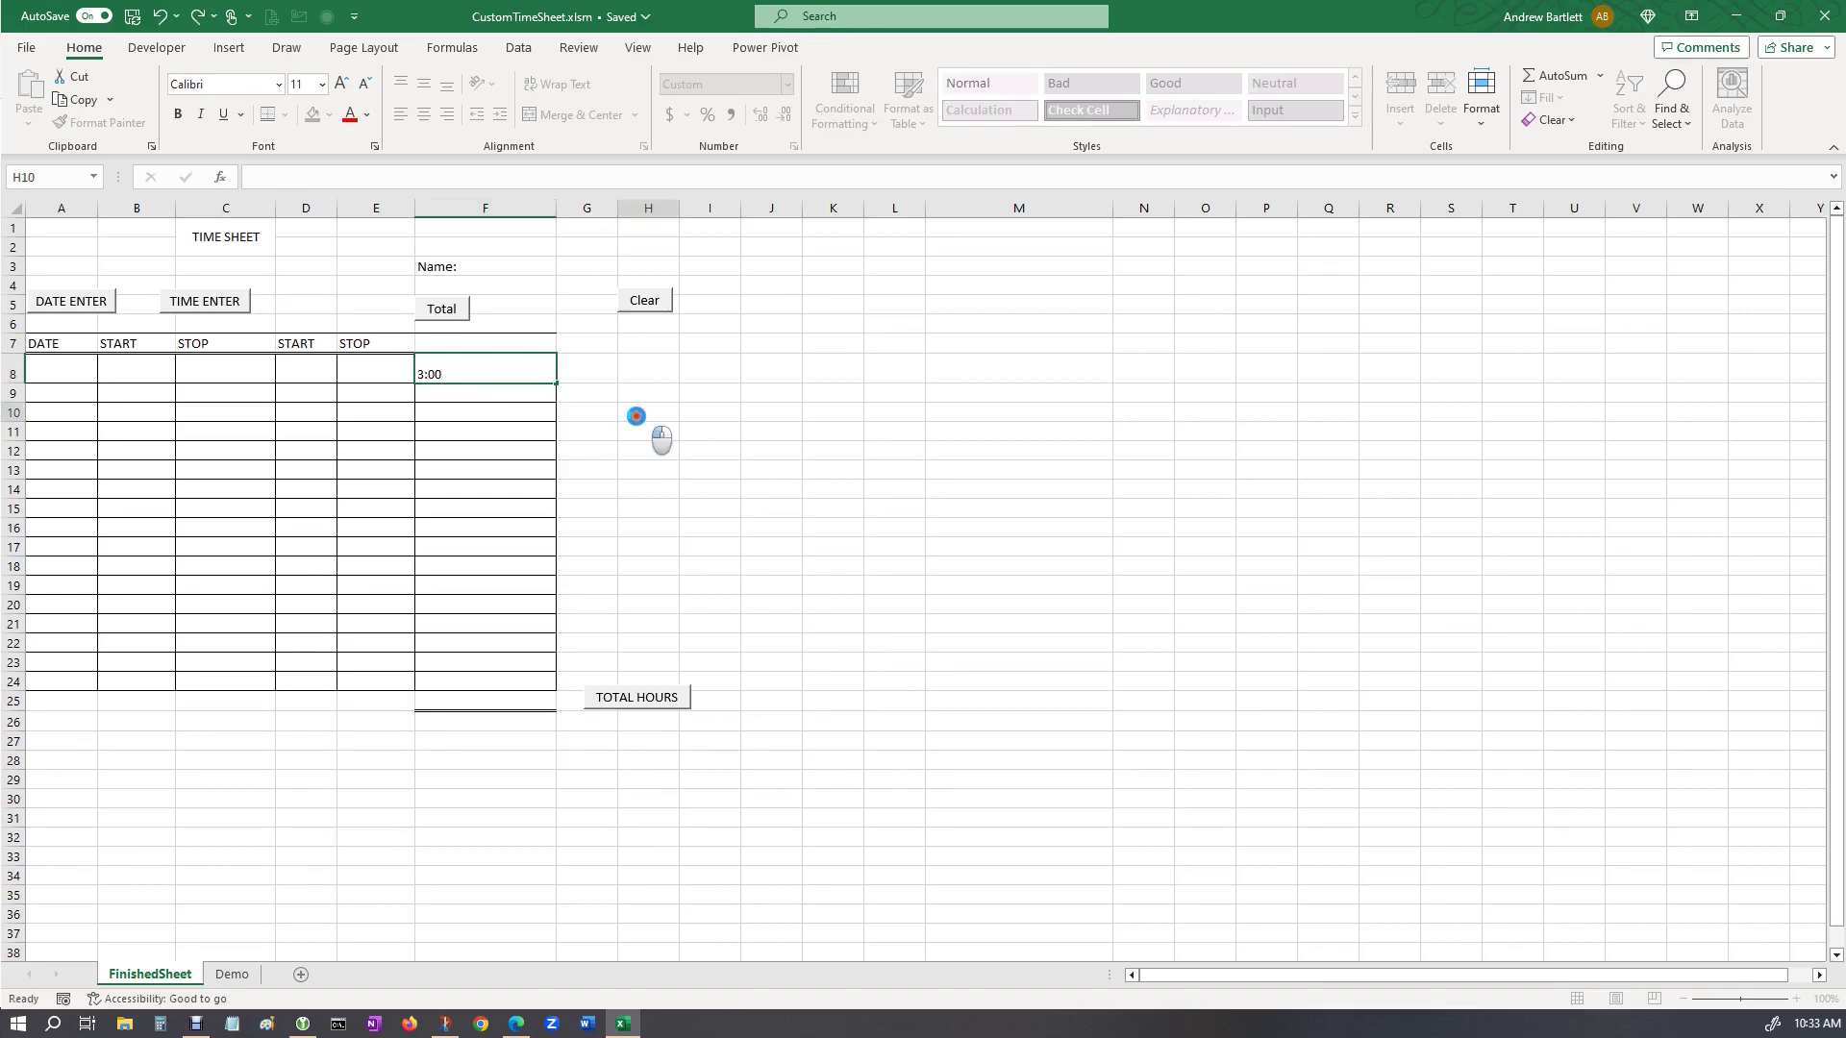
{"action": "left_click", "coordinate": [613, 709]}
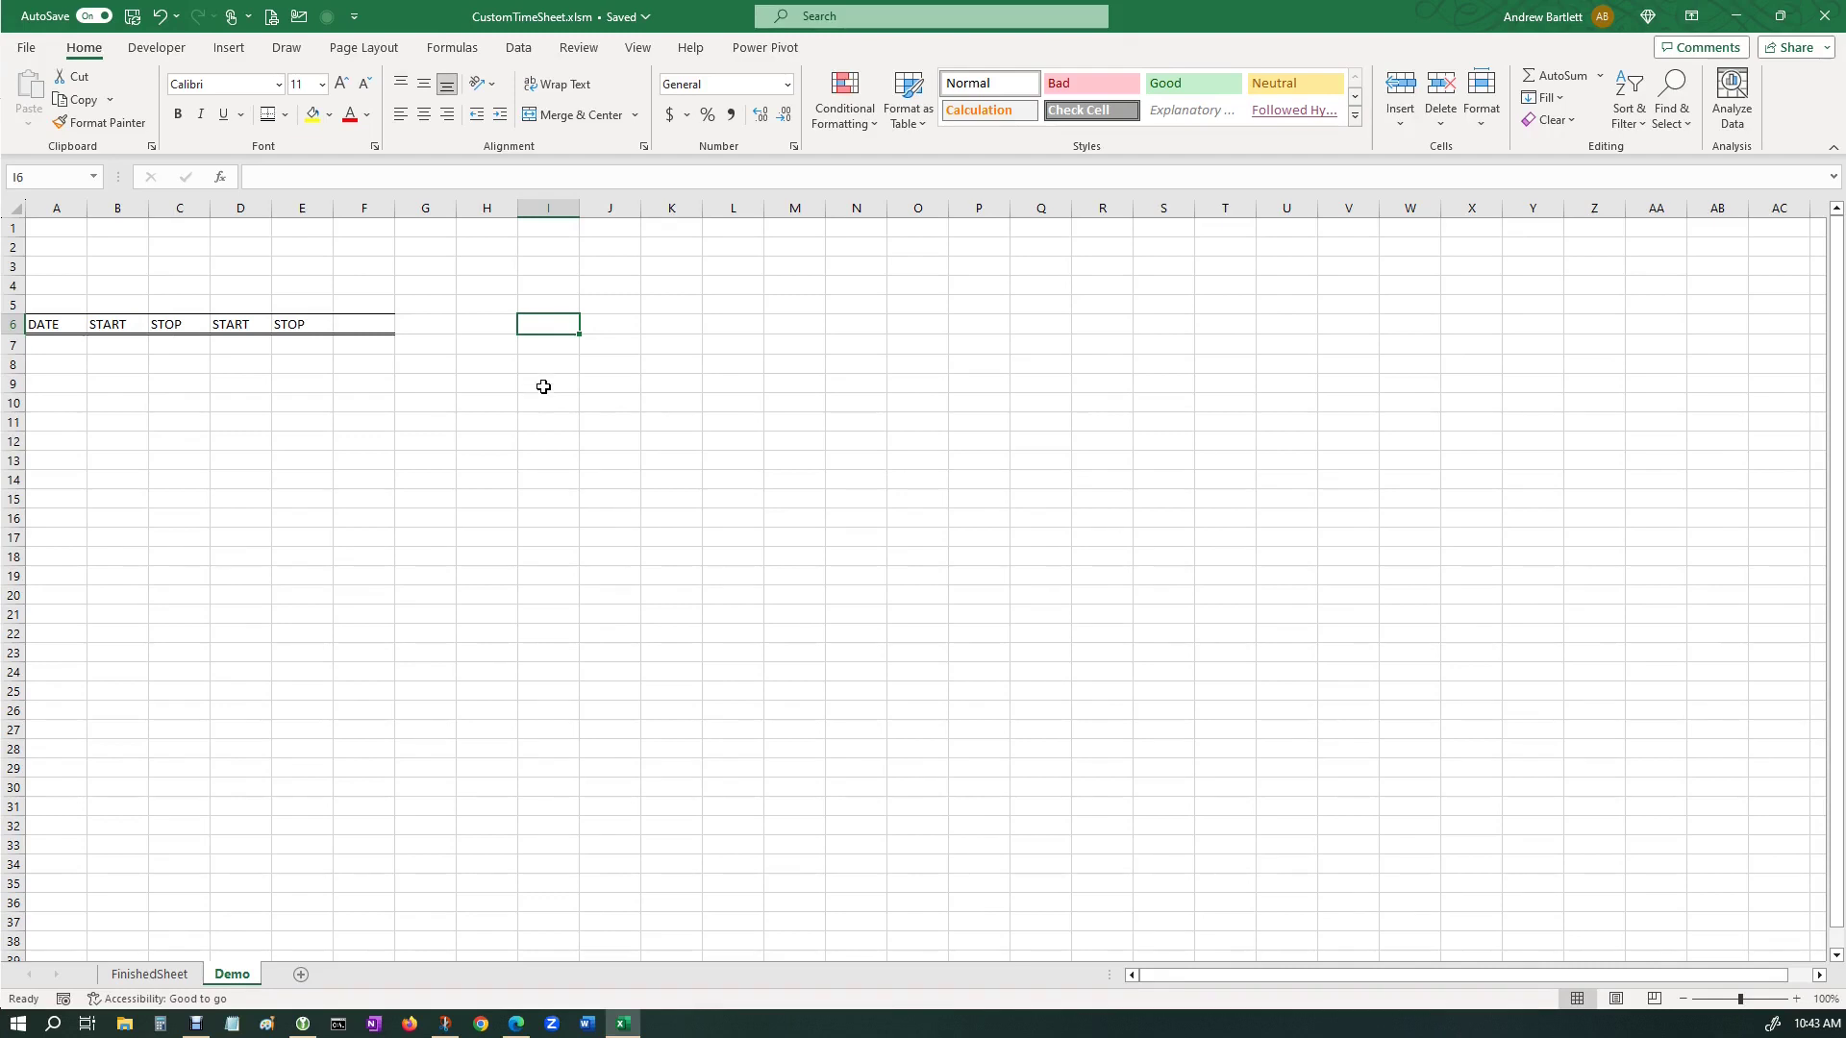
Enter =RANDBETWEEN(111,333) in I6 of the Demo sheet and fill it down through I15.
{"action": "left_click", "coordinate": [486, 385]}
{"action": "left_click", "coordinate": [556, 331]}
{"action": "type", "text": "="}
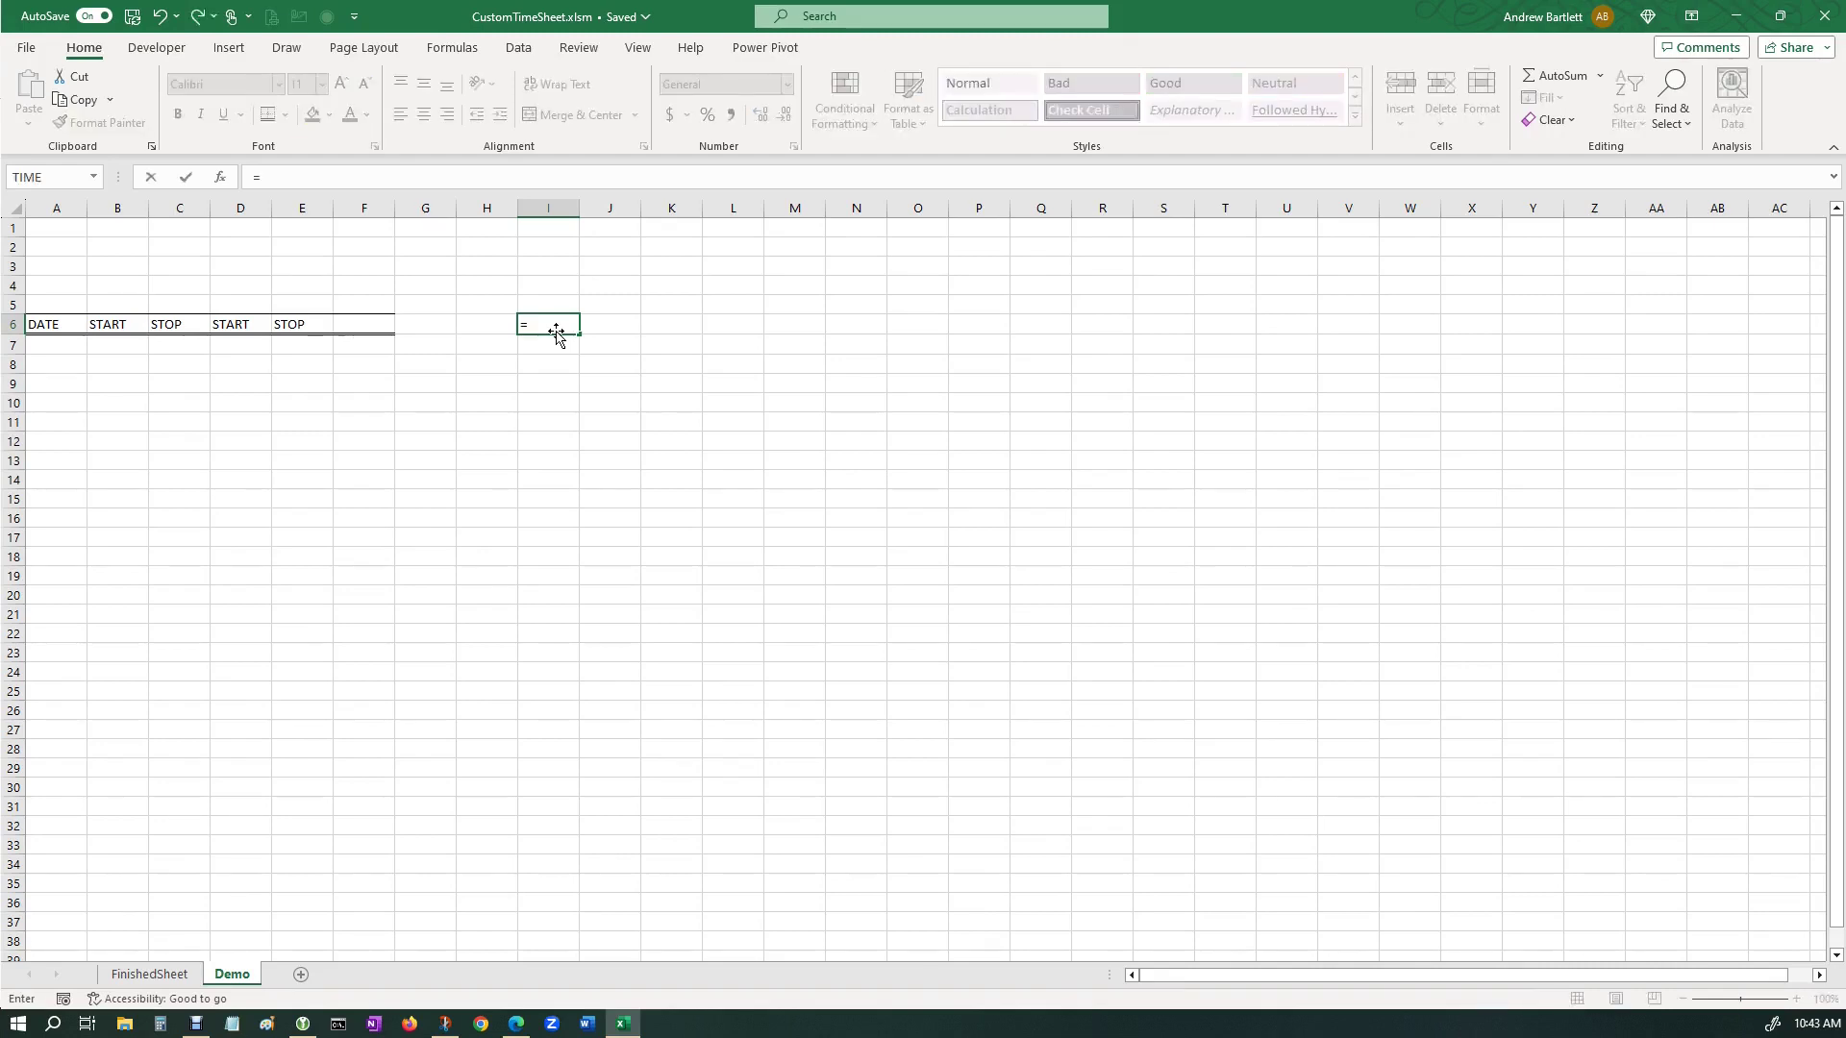
{"action": "type", "text": "rand"}
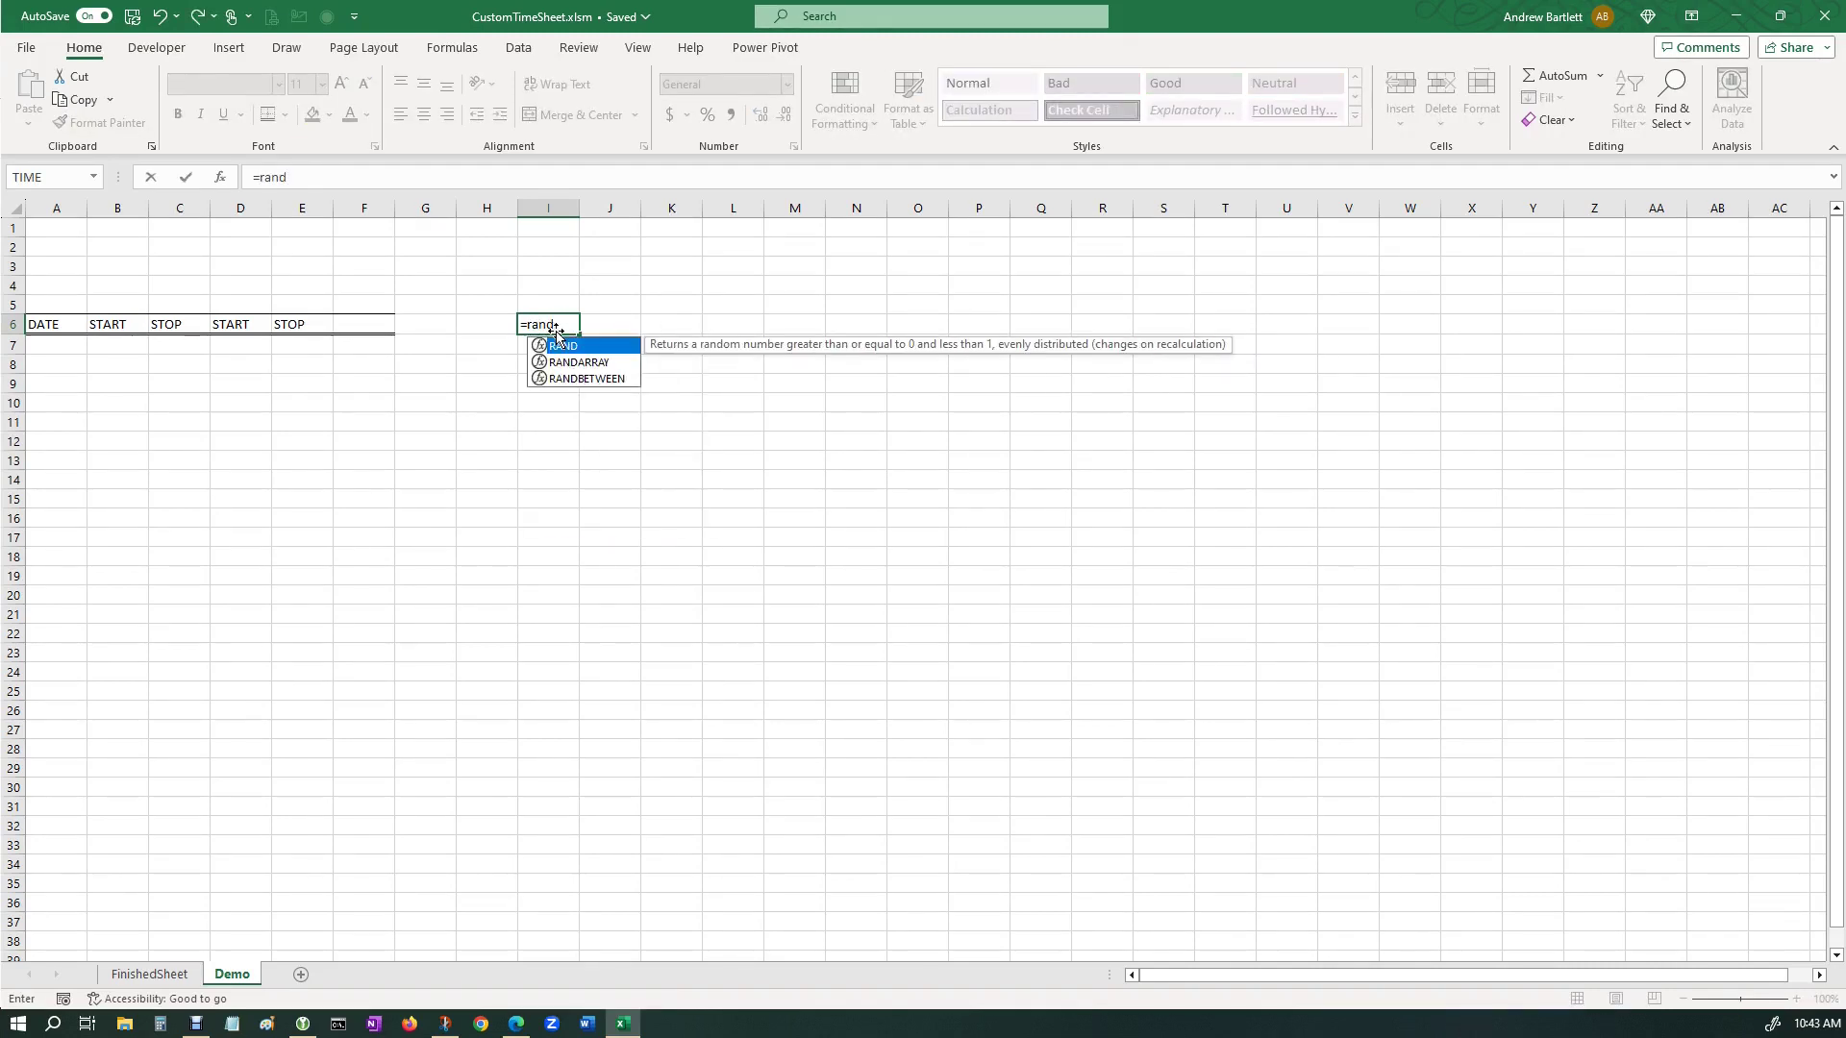
{"action": "type", "text": "between"}
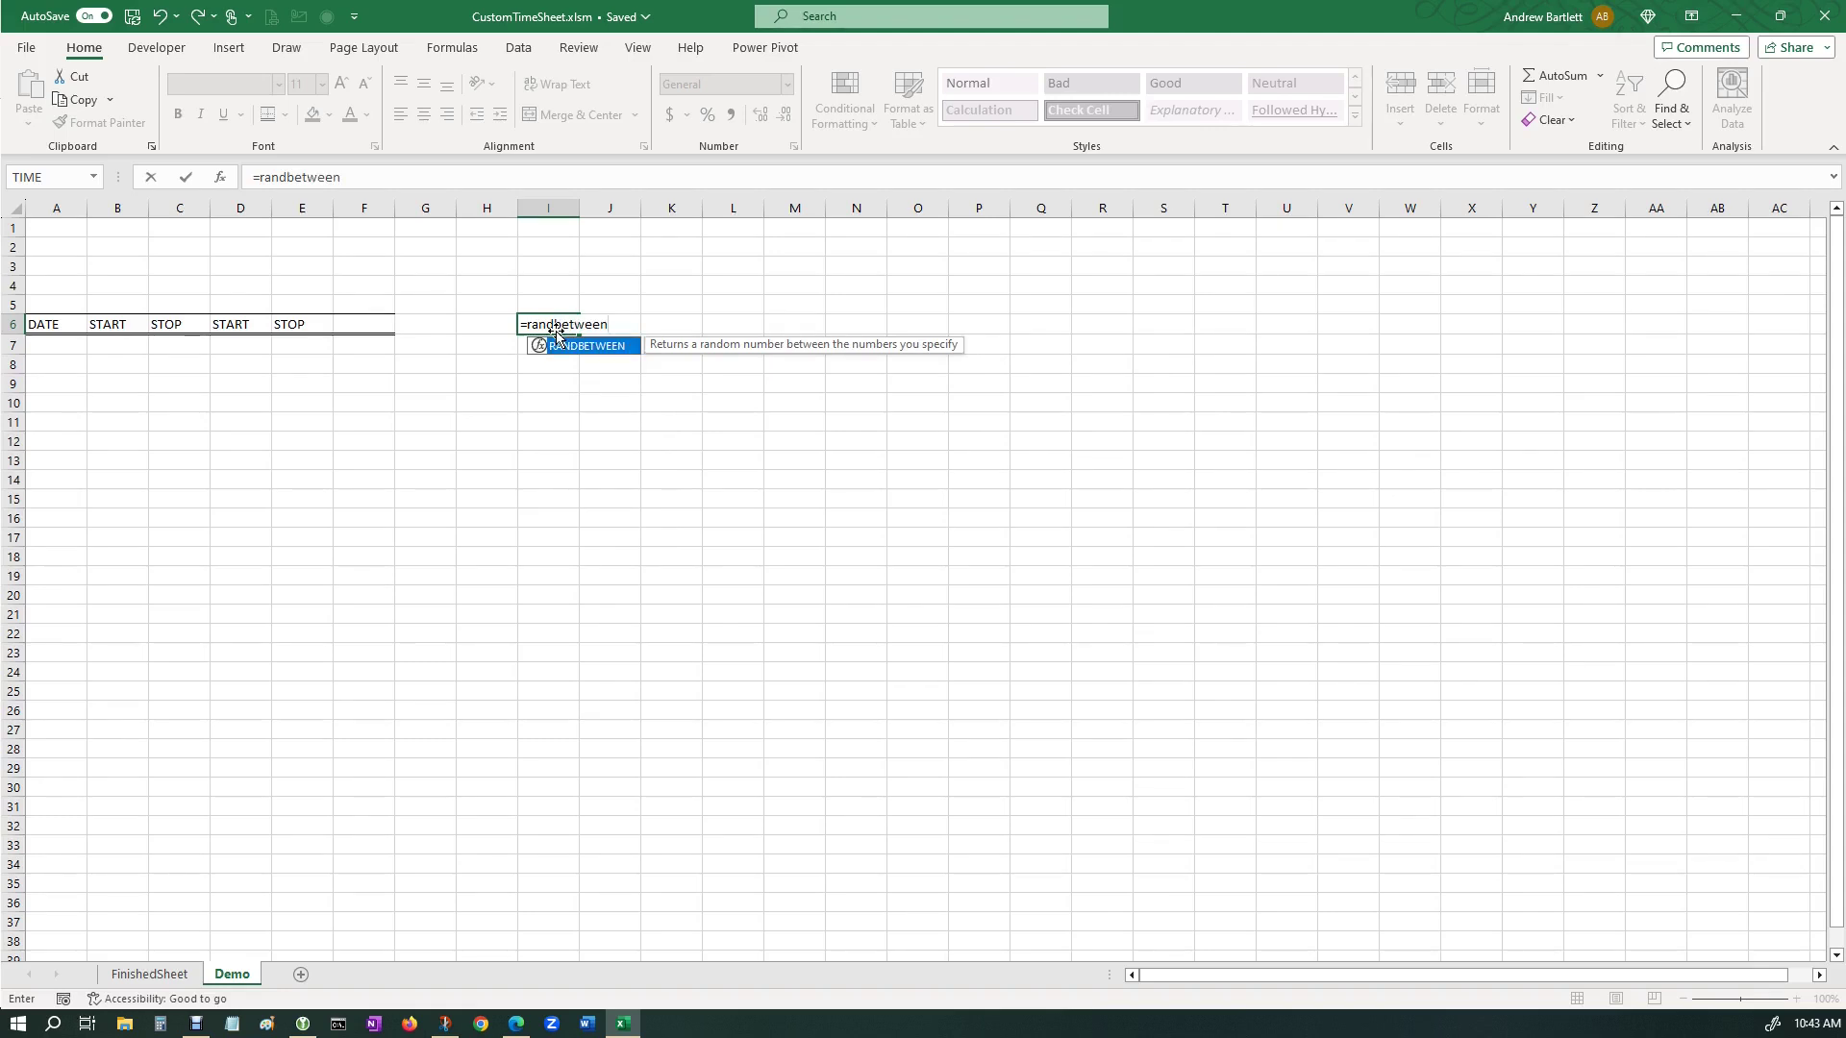
{"action": "type", "text": "(111,333"}
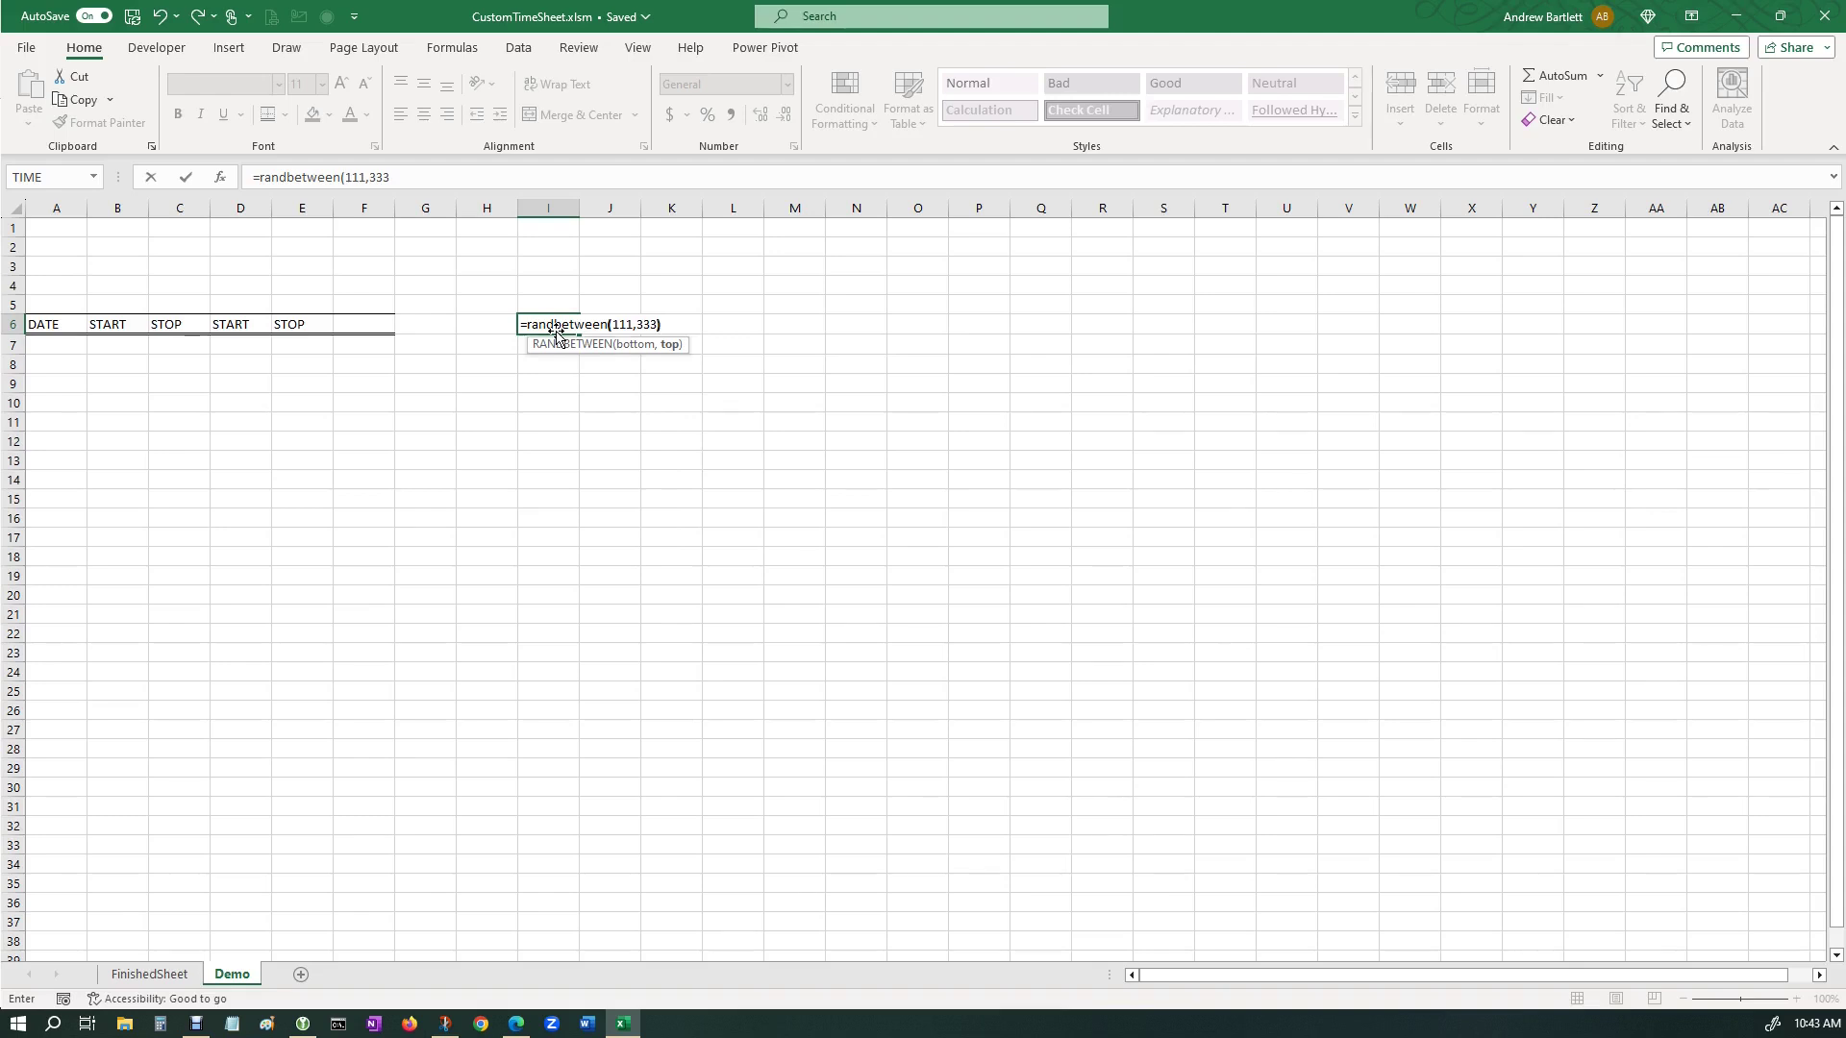
{"action": "type", "text": ")"}
{"action": "key", "text": "Return"}
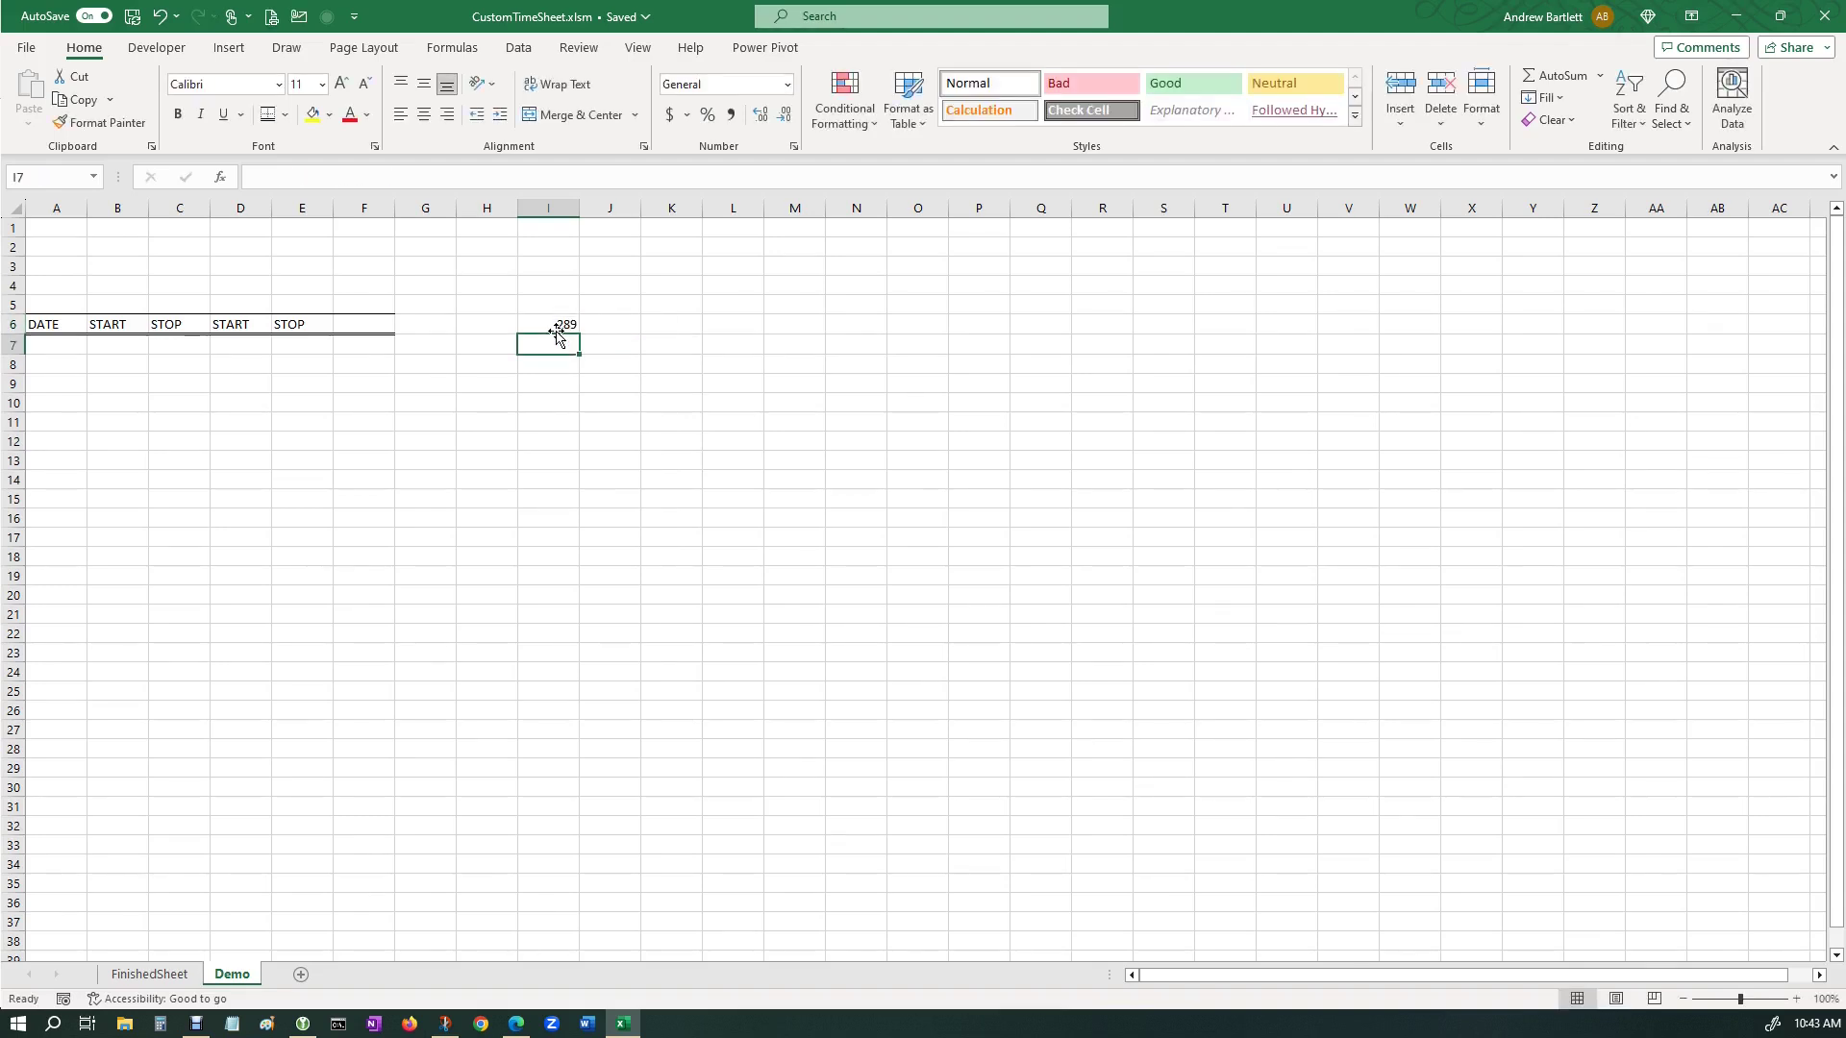
{"action": "left_click", "coordinate": [558, 328]}
{"action": "left_click_drag", "start_coordinate": [577, 331], "coordinate": [586, 507]}
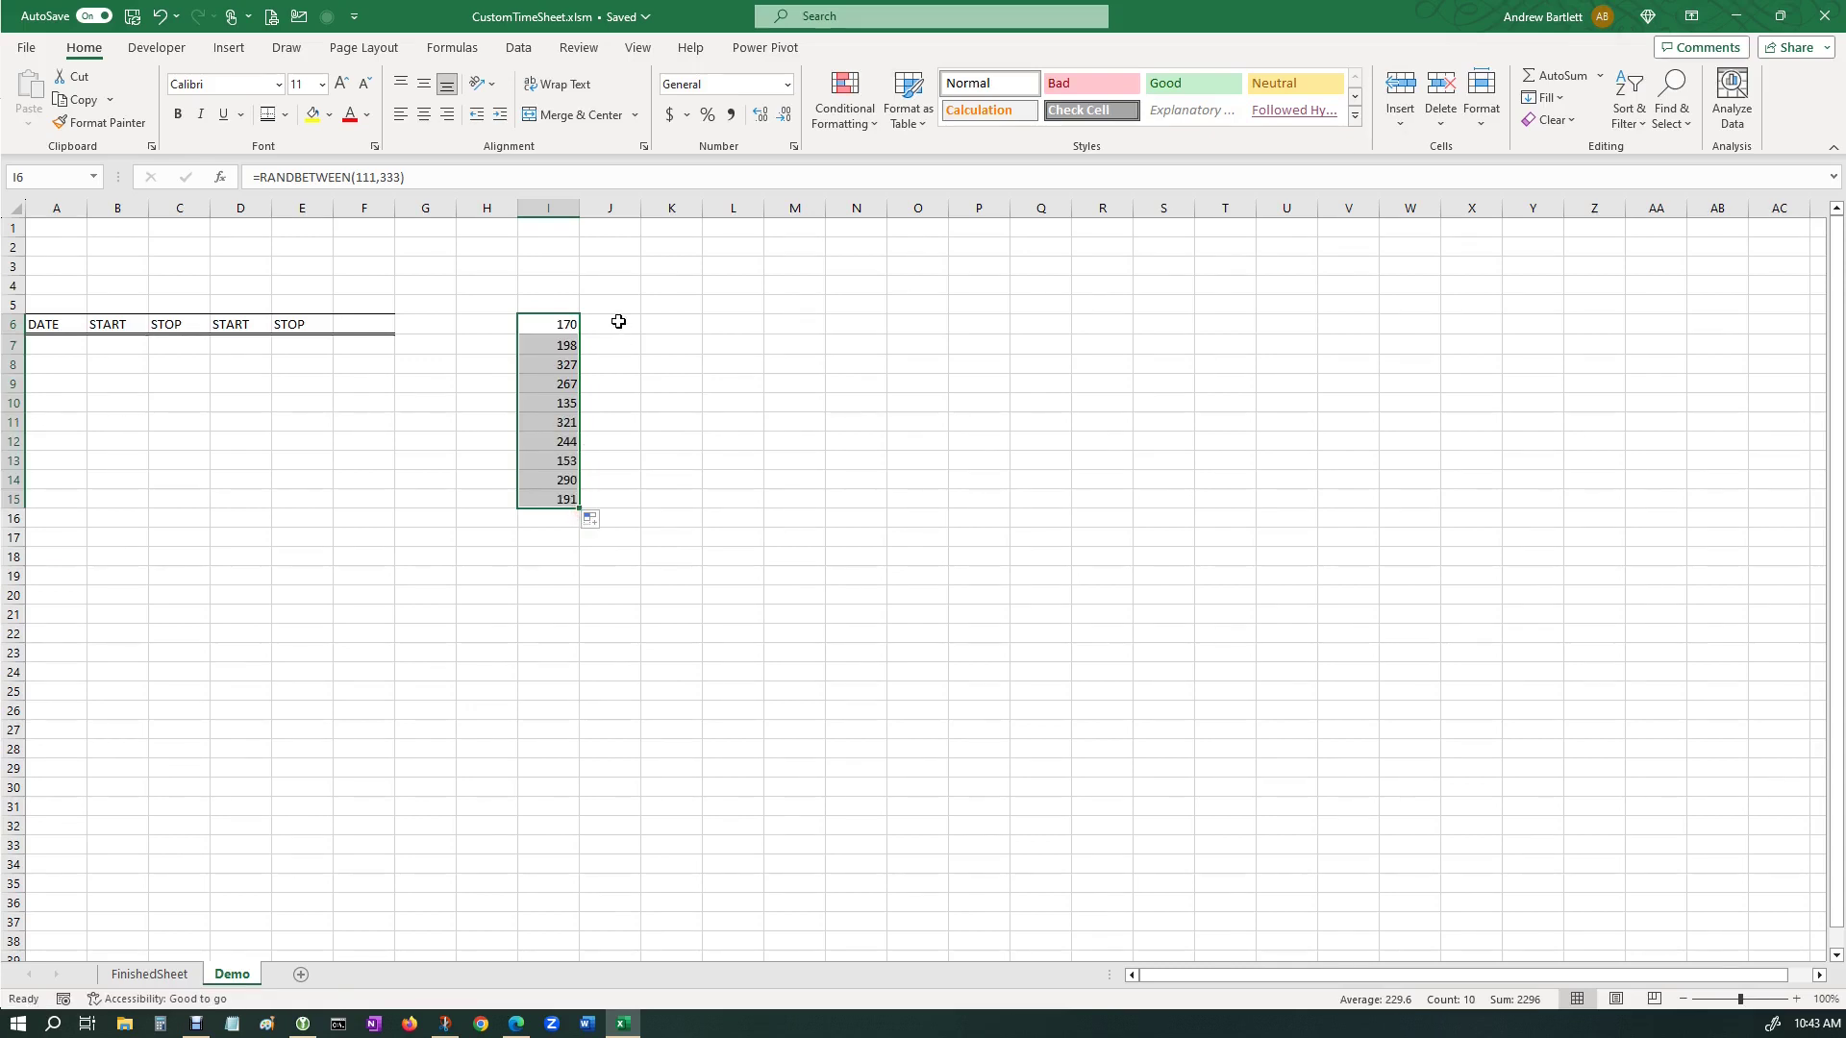
Enter the value 2 in J6, J8, J9, J10, J12, J14 and J15 to trigger recalculation of the random numbers.
{"action": "left_click", "coordinate": [614, 322]}
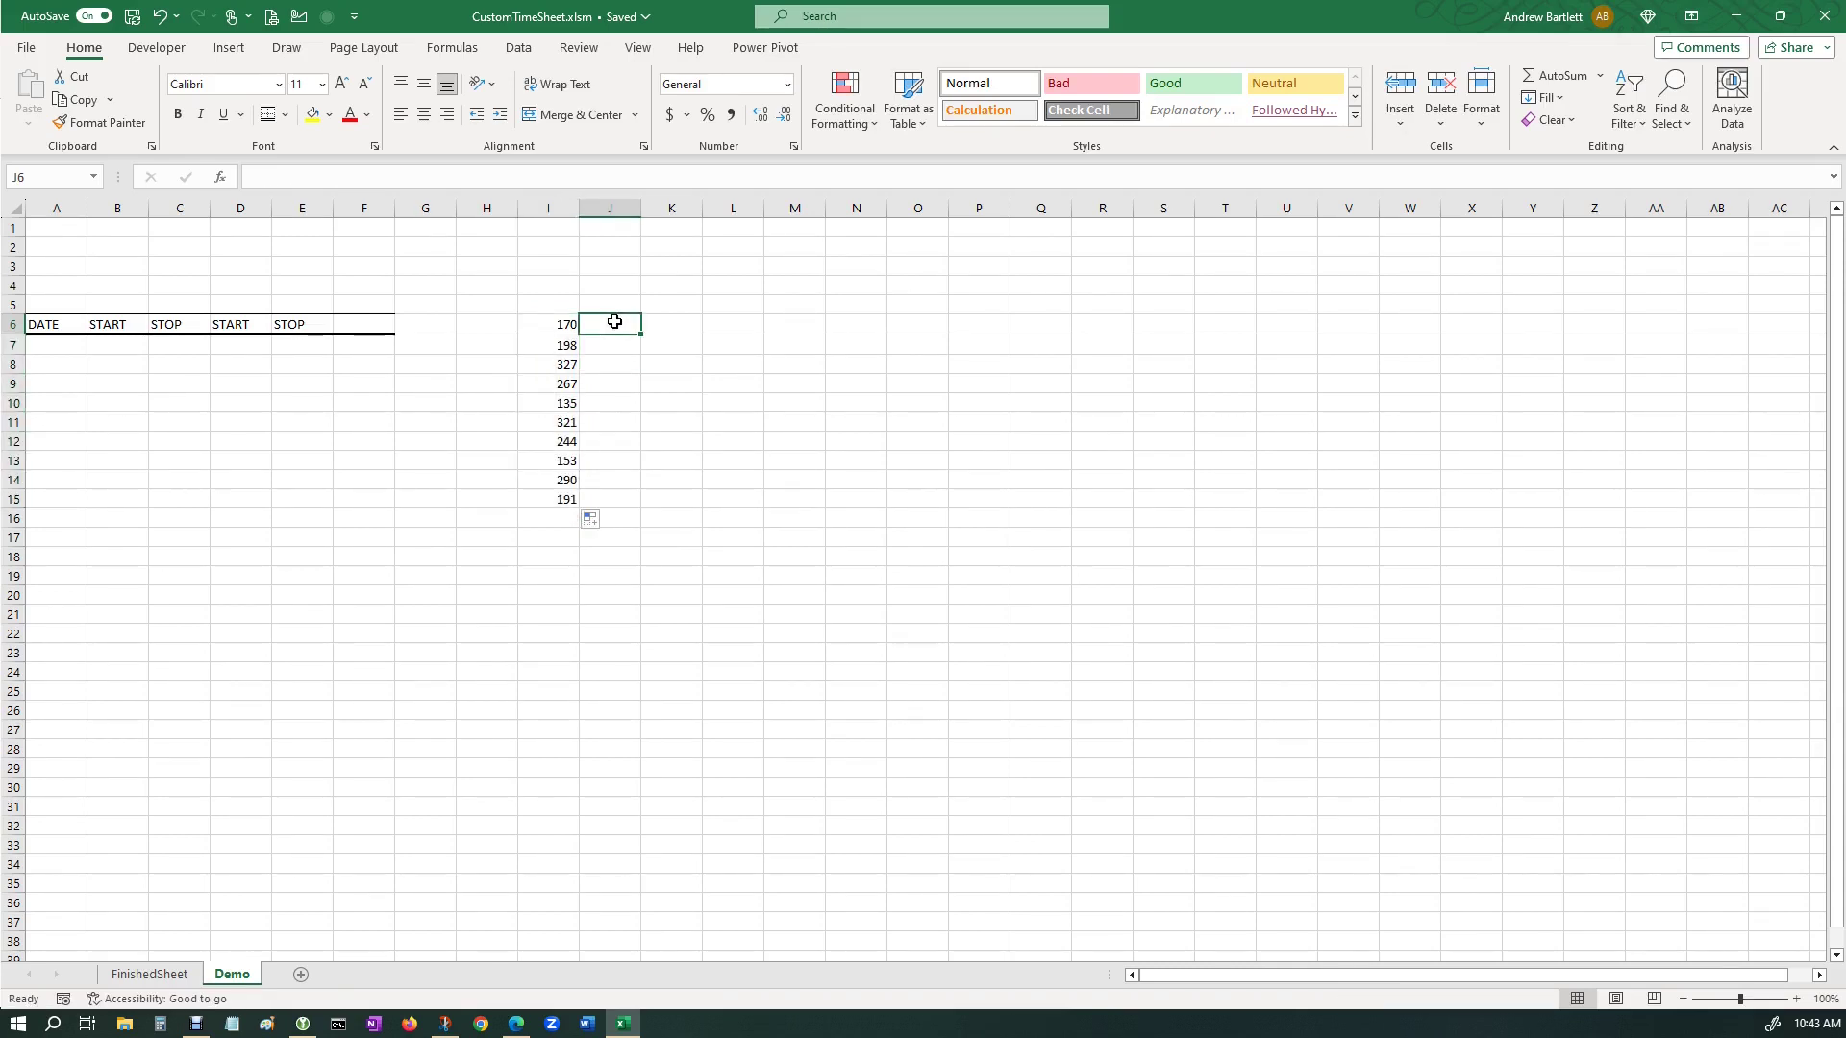
{"action": "type", "text": "2"}
{"action": "left_click", "coordinate": [611, 348]}
{"action": "left_click", "coordinate": [606, 372]}
{"action": "type", "text": "2"}
{"action": "left_click", "coordinate": [604, 403]}
{"action": "type", "text": "2"}
{"action": "left_click", "coordinate": [602, 442]}
{"action": "type", "text": "2"}
{"action": "left_click", "coordinate": [600, 401]}
{"action": "left_click", "coordinate": [597, 378]}
{"action": "type", "text": "2"}
{"action": "left_click", "coordinate": [615, 461]}
{"action": "left_click", "coordinate": [610, 480]}
{"action": "type", "text": "2"}
{"action": "left_click", "coordinate": [618, 499]}
{"action": "type", "text": "2"}
{"action": "left_click", "coordinate": [611, 460]}
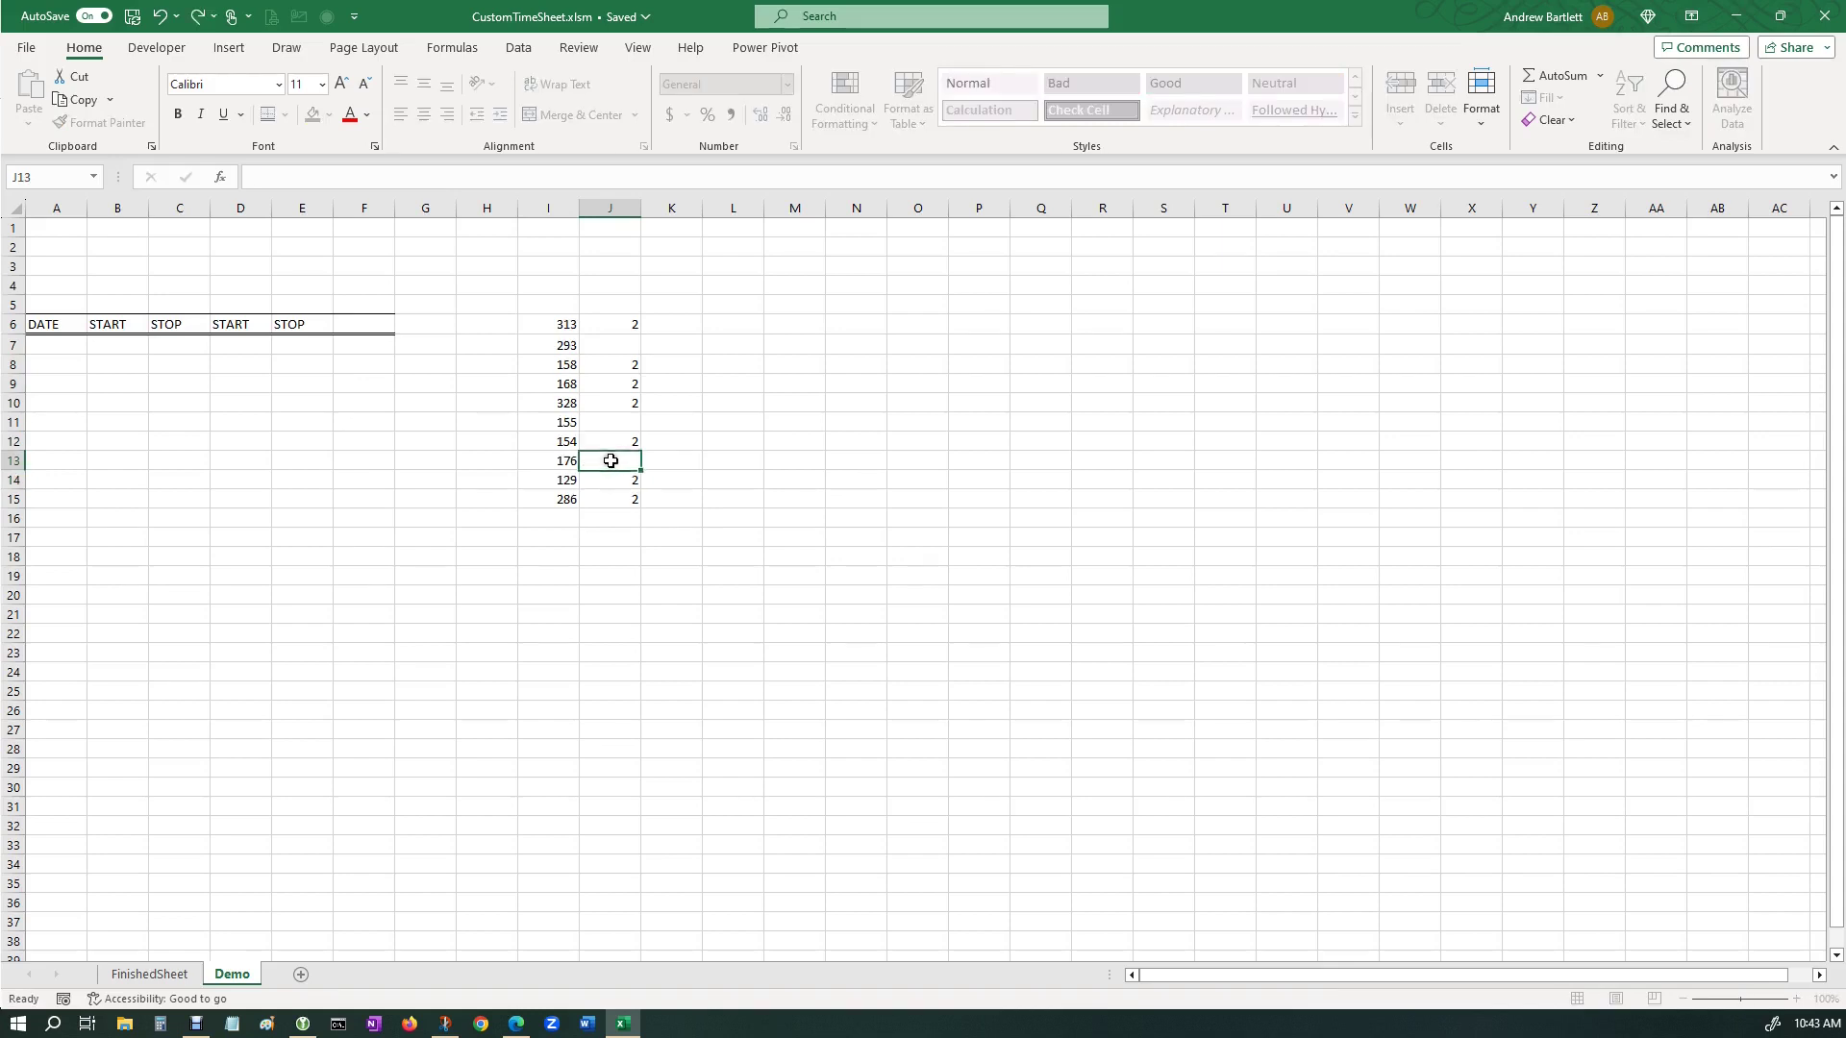
Delete the test contents of I6:J15.
{"action": "left_click_drag", "start_coordinate": [571, 324], "coordinate": [635, 500]}
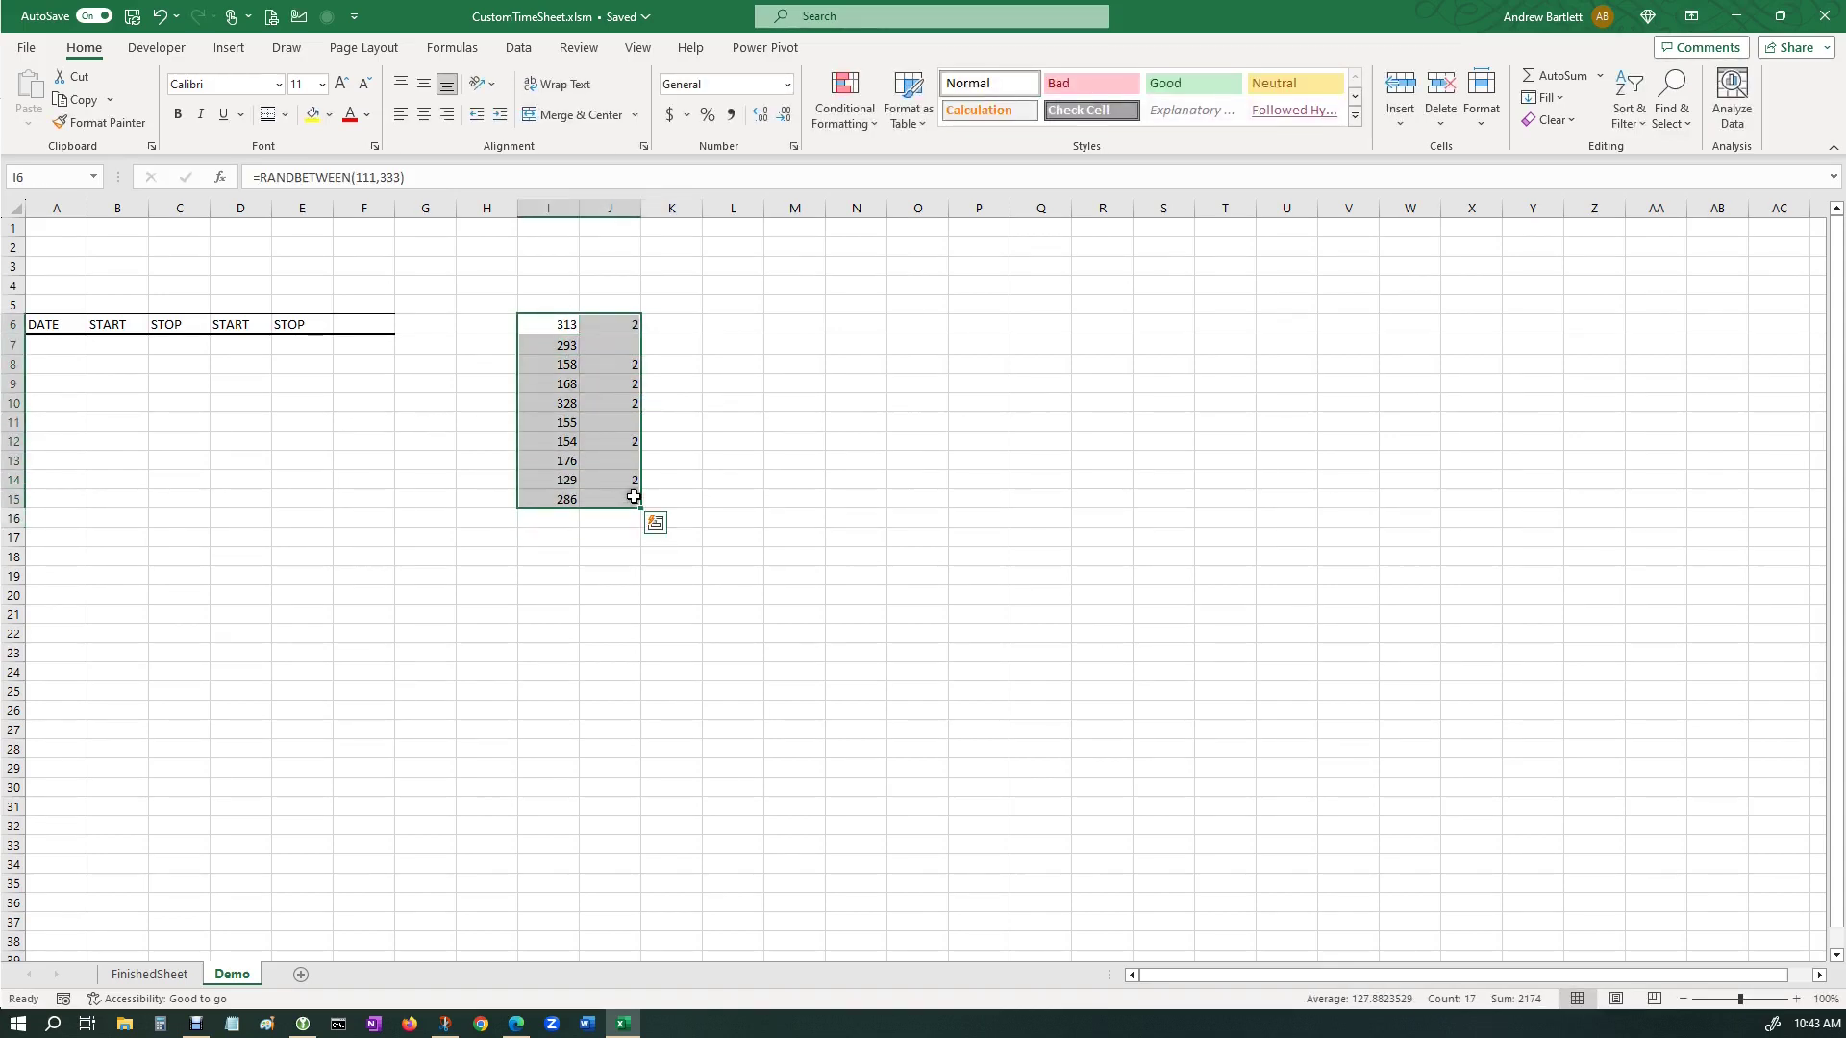
{"action": "key", "text": "Delete"}
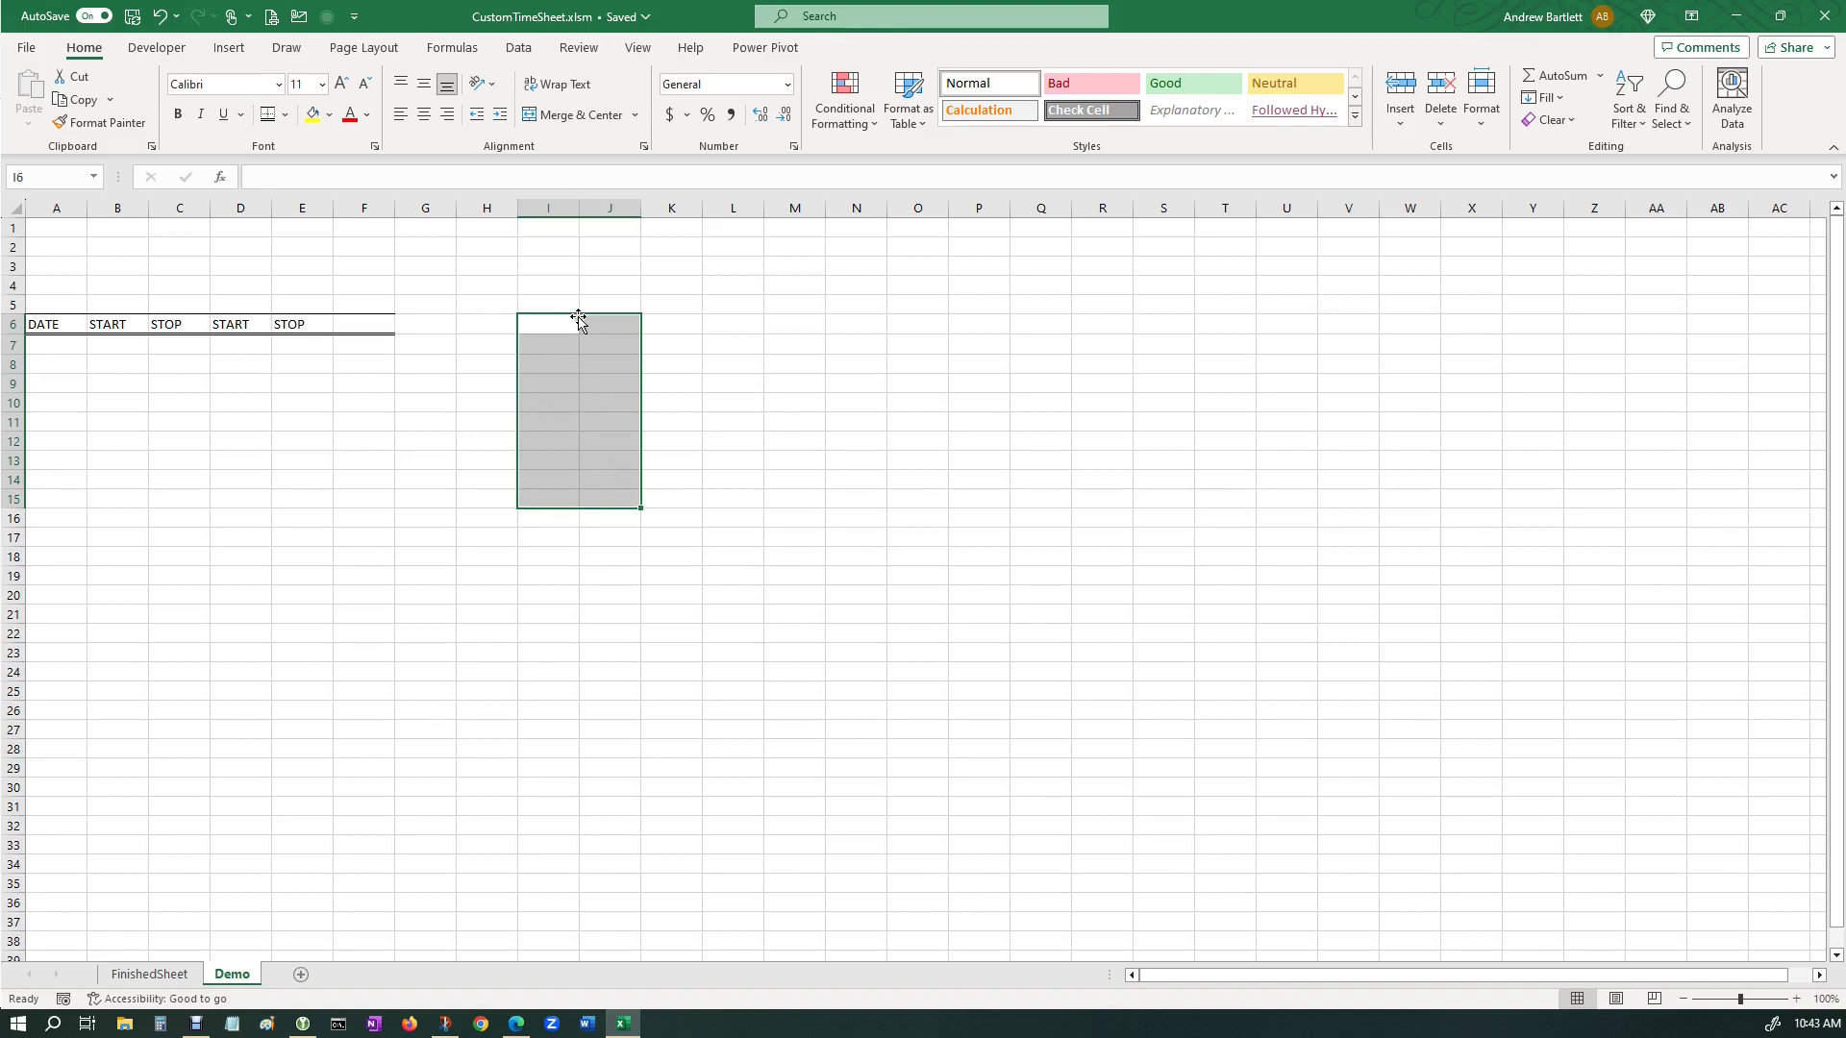
{"action": "left_click", "coordinate": [734, 305]}
Set the workbook calculation option to Manual, keeping recalculation before saving enabled.
{"action": "left_click", "coordinate": [553, 325]}
{"action": "left_click", "coordinate": [26, 48]}
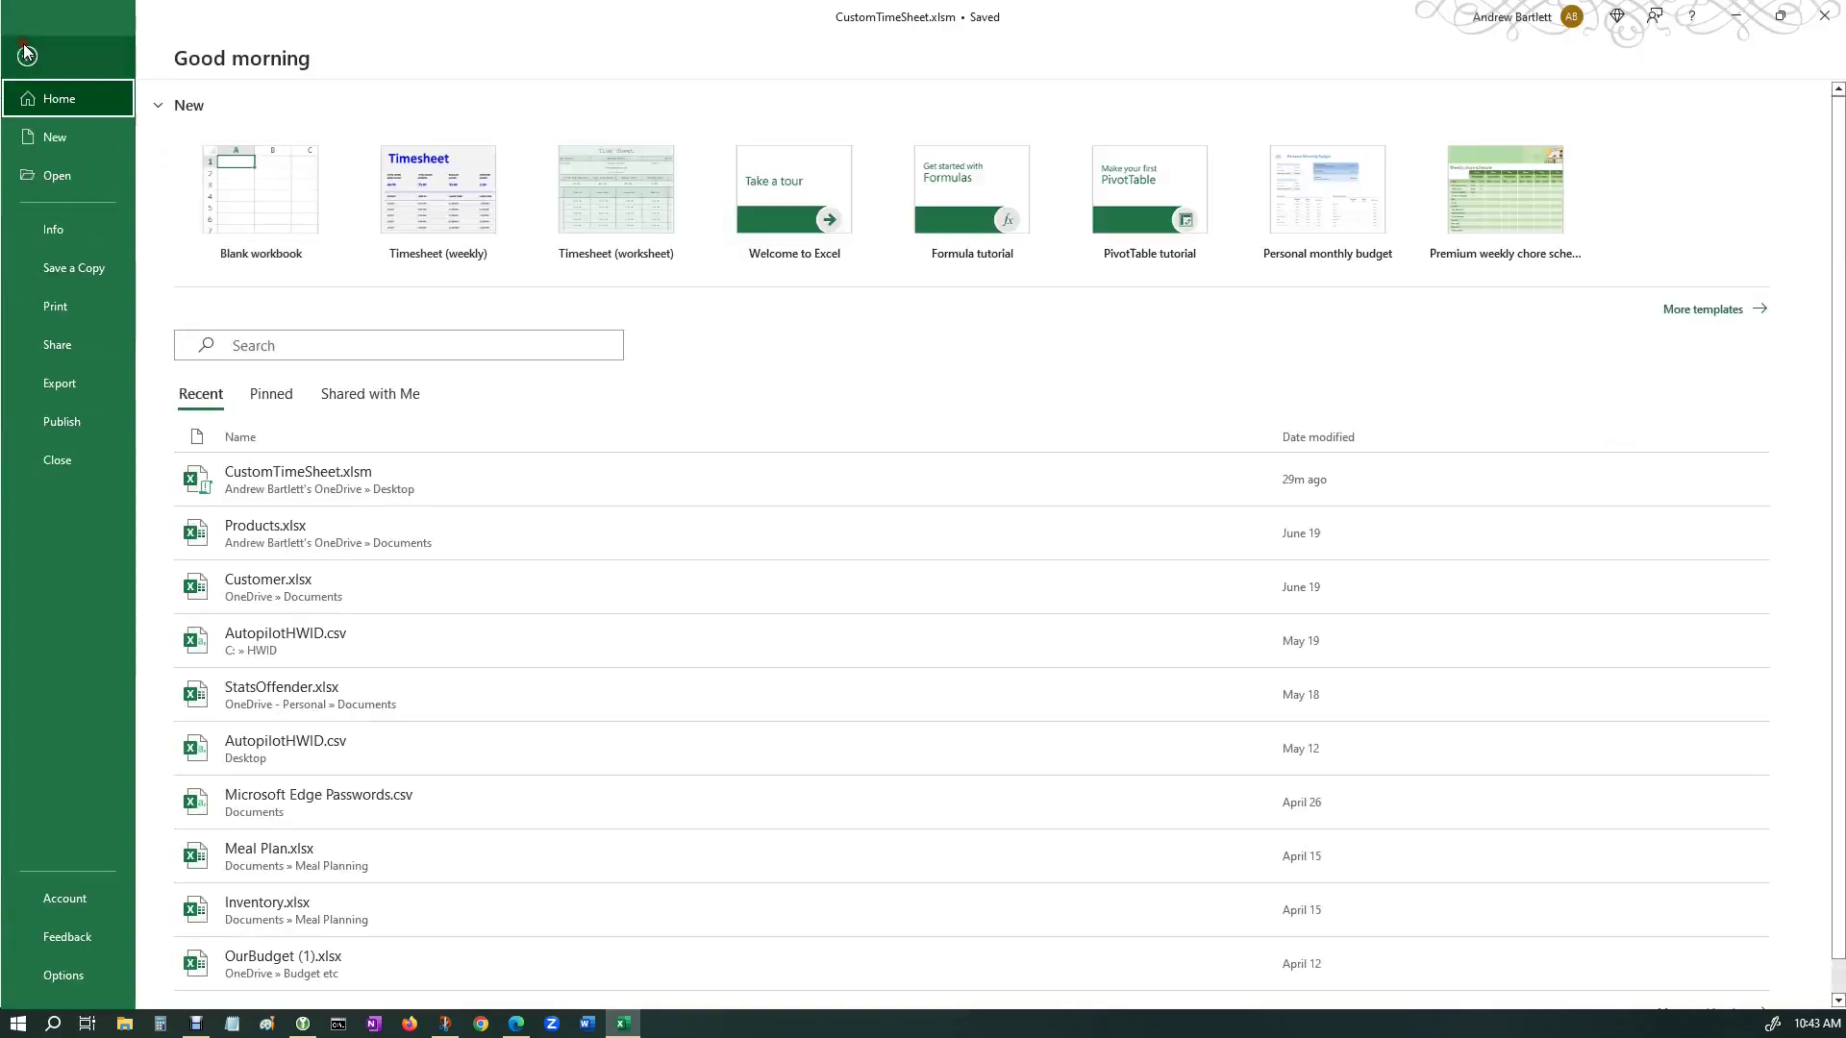
{"action": "left_click", "coordinate": [63, 976]}
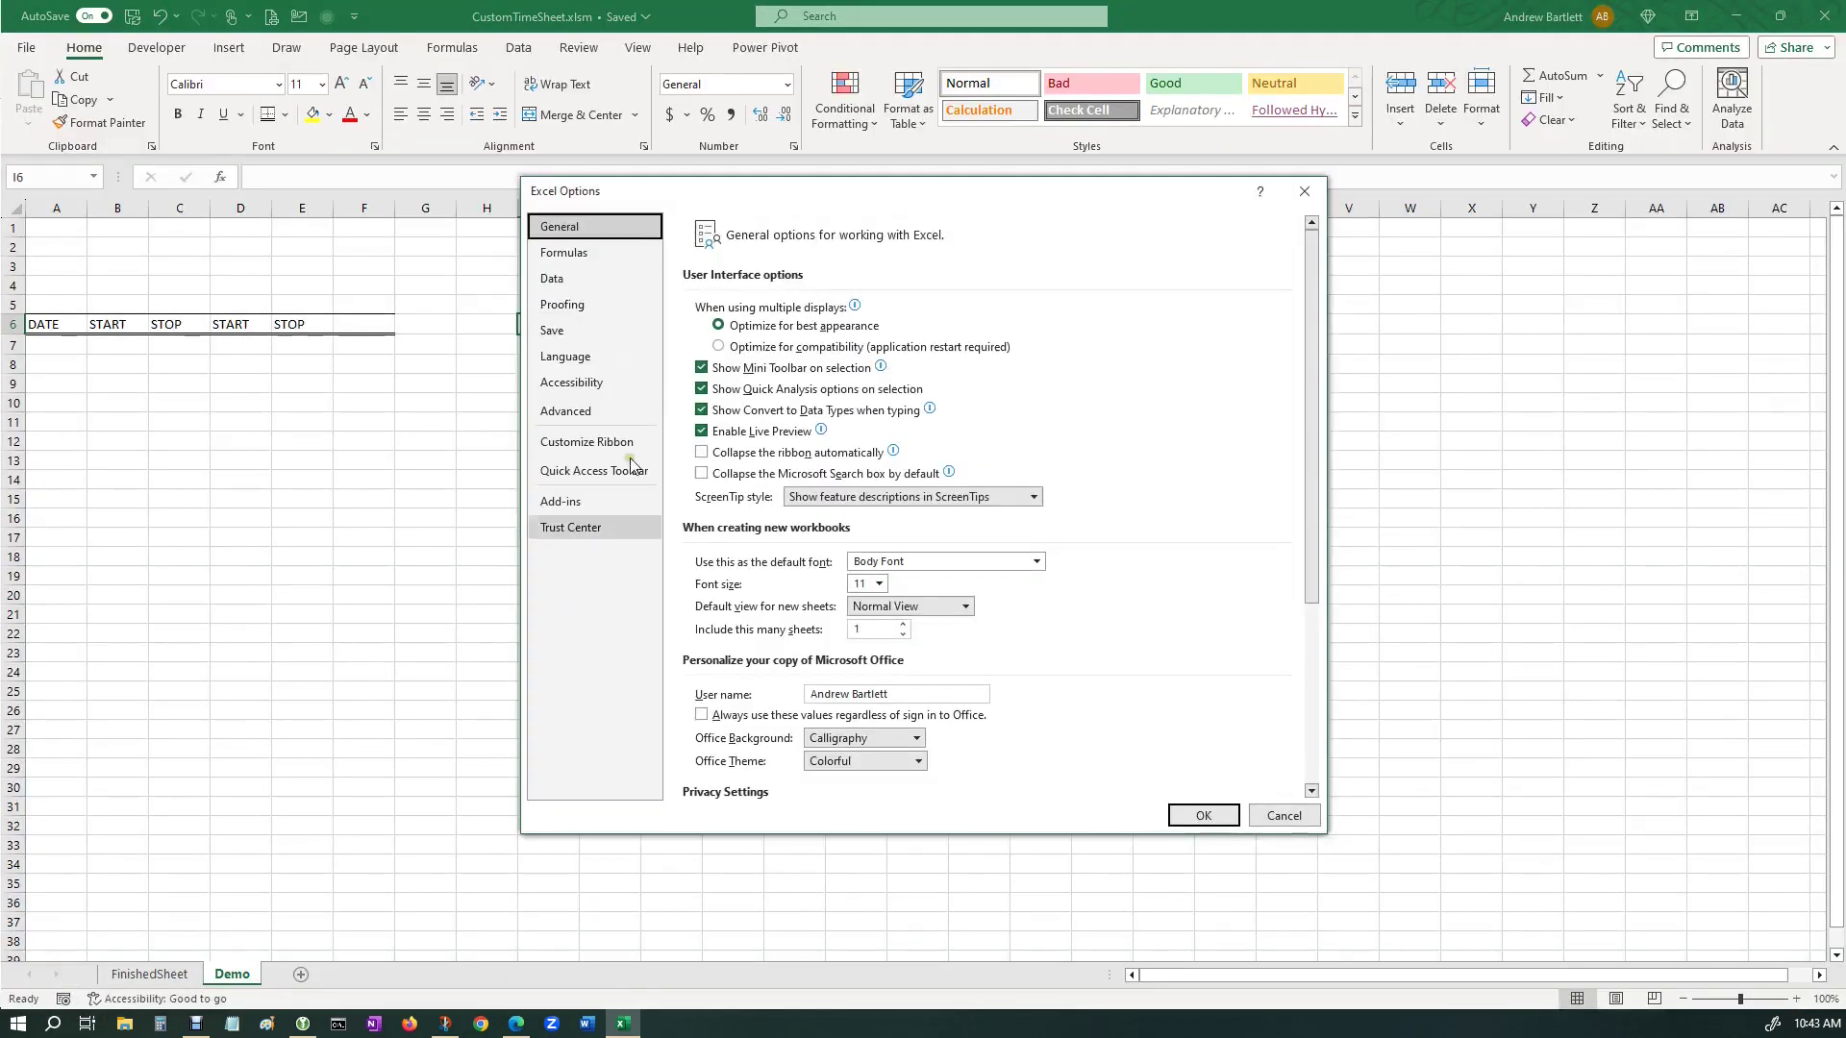
{"action": "left_click", "coordinate": [582, 252]}
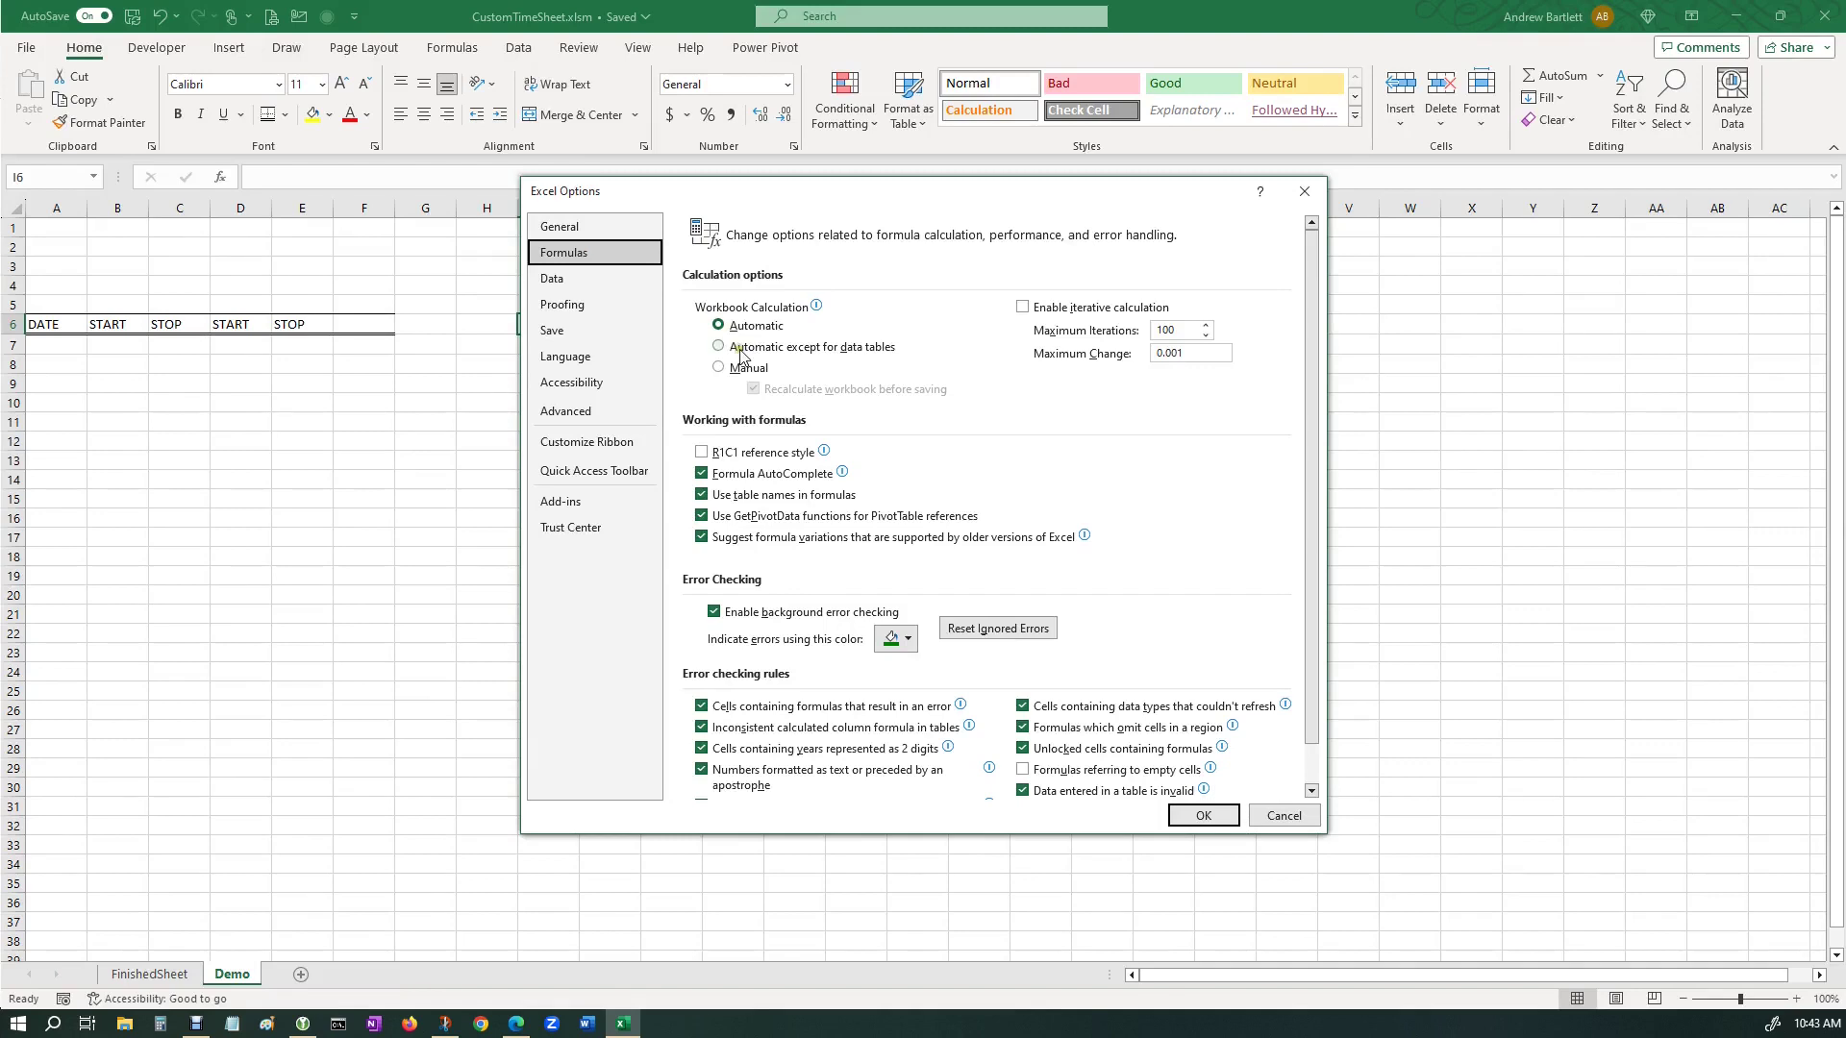
{"action": "left_click", "coordinate": [719, 368]}
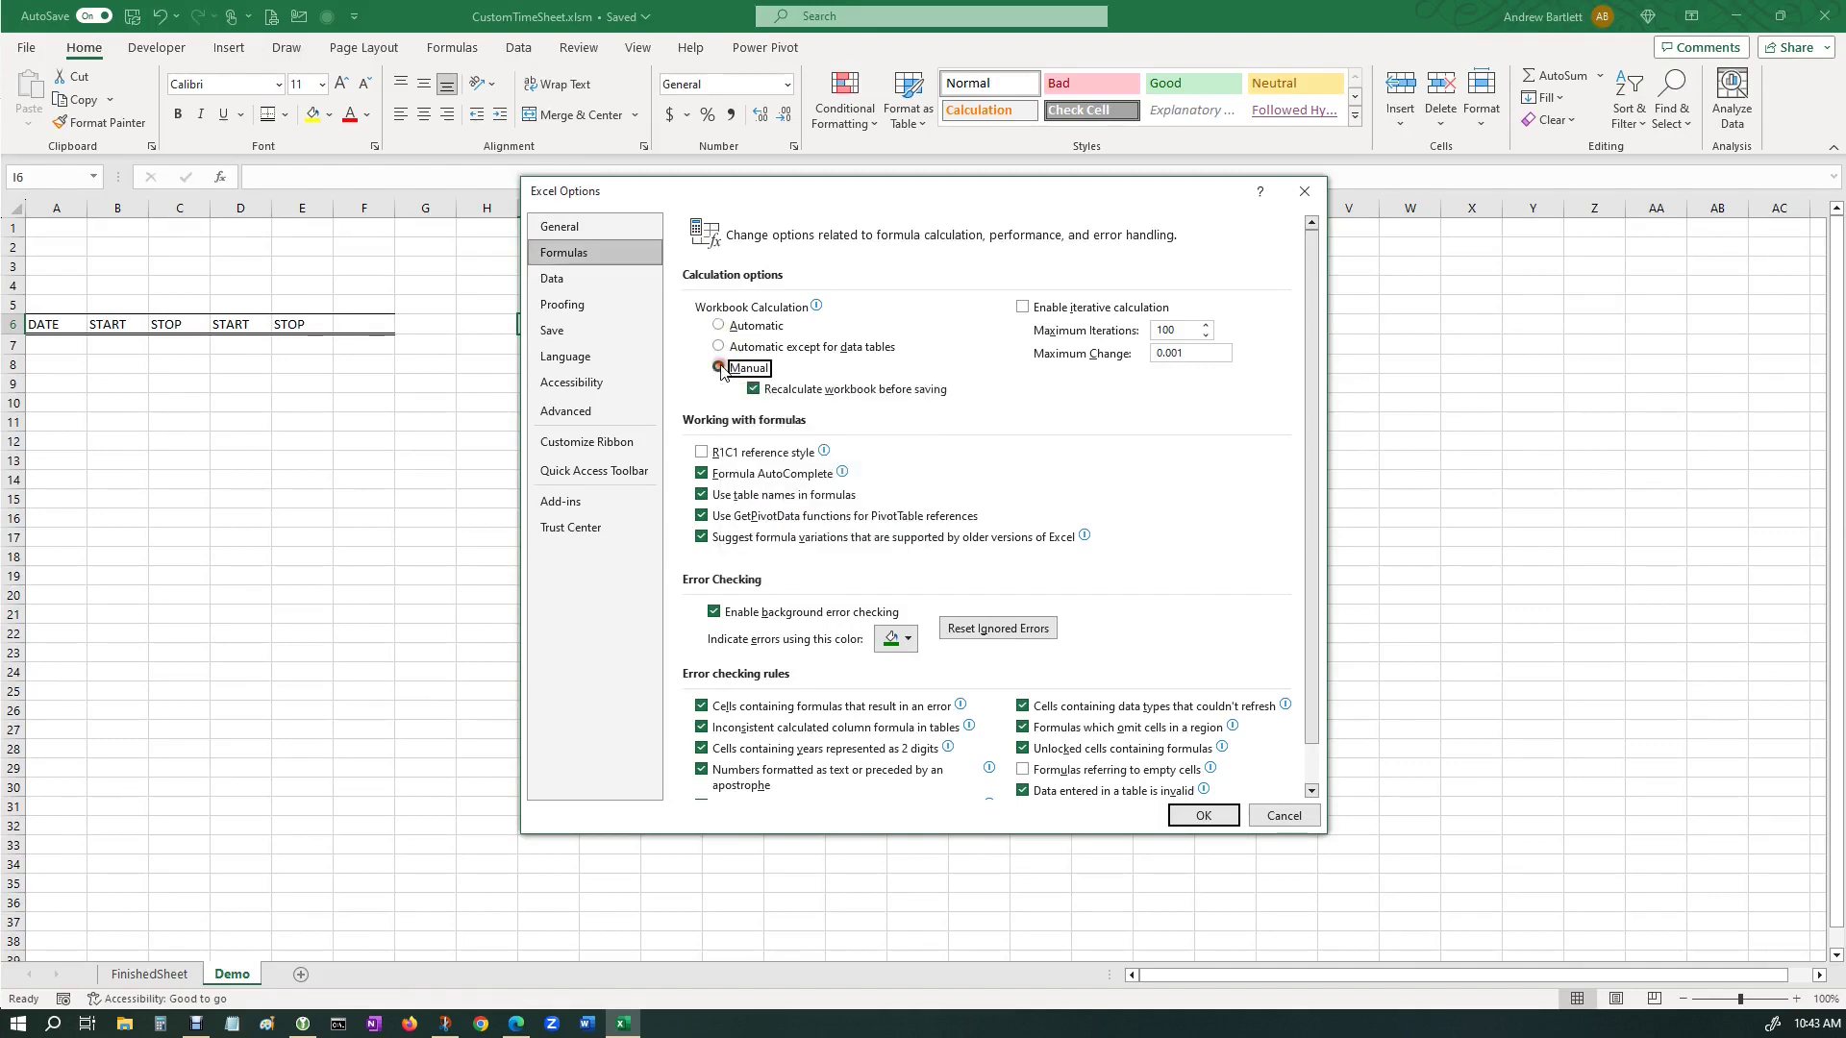
{"action": "left_click", "coordinate": [1199, 815]}
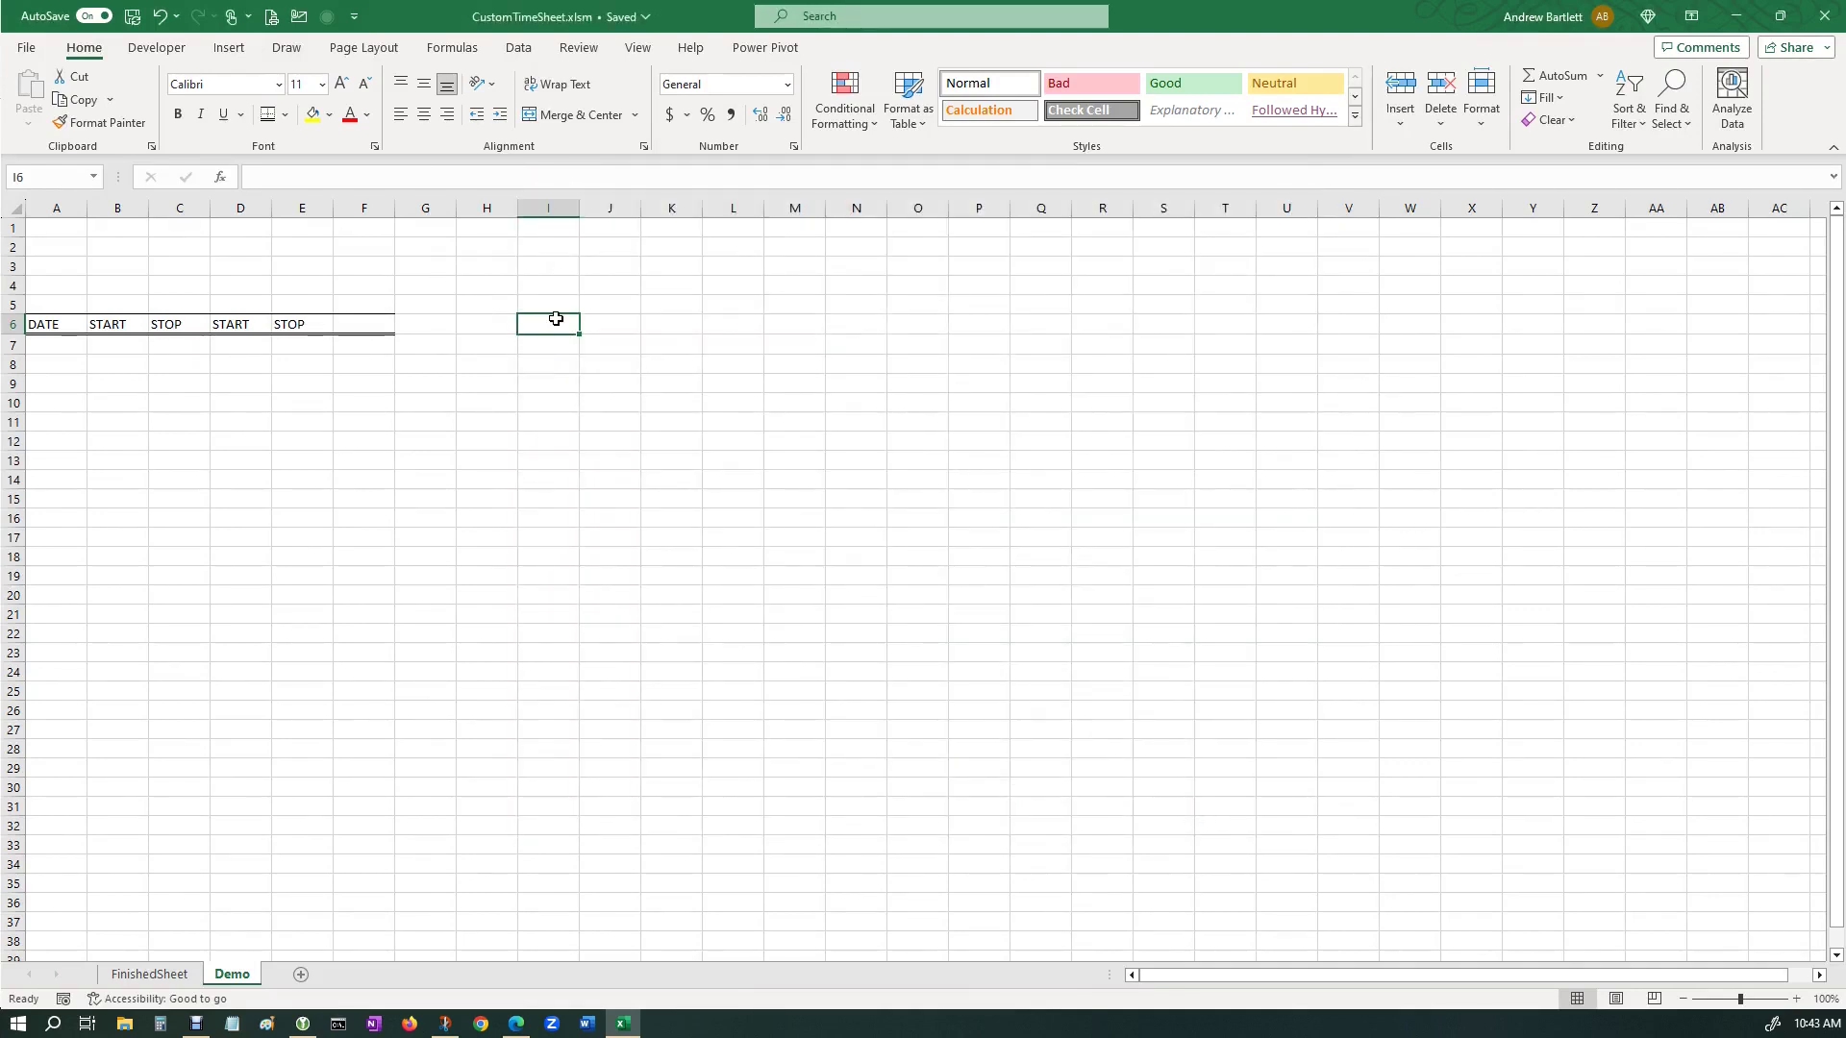
Enter =RANDBETWEEN(111,333) in I6 and fill it down through I13 to test manual calculation.
{"action": "type", "text": "=rand"}
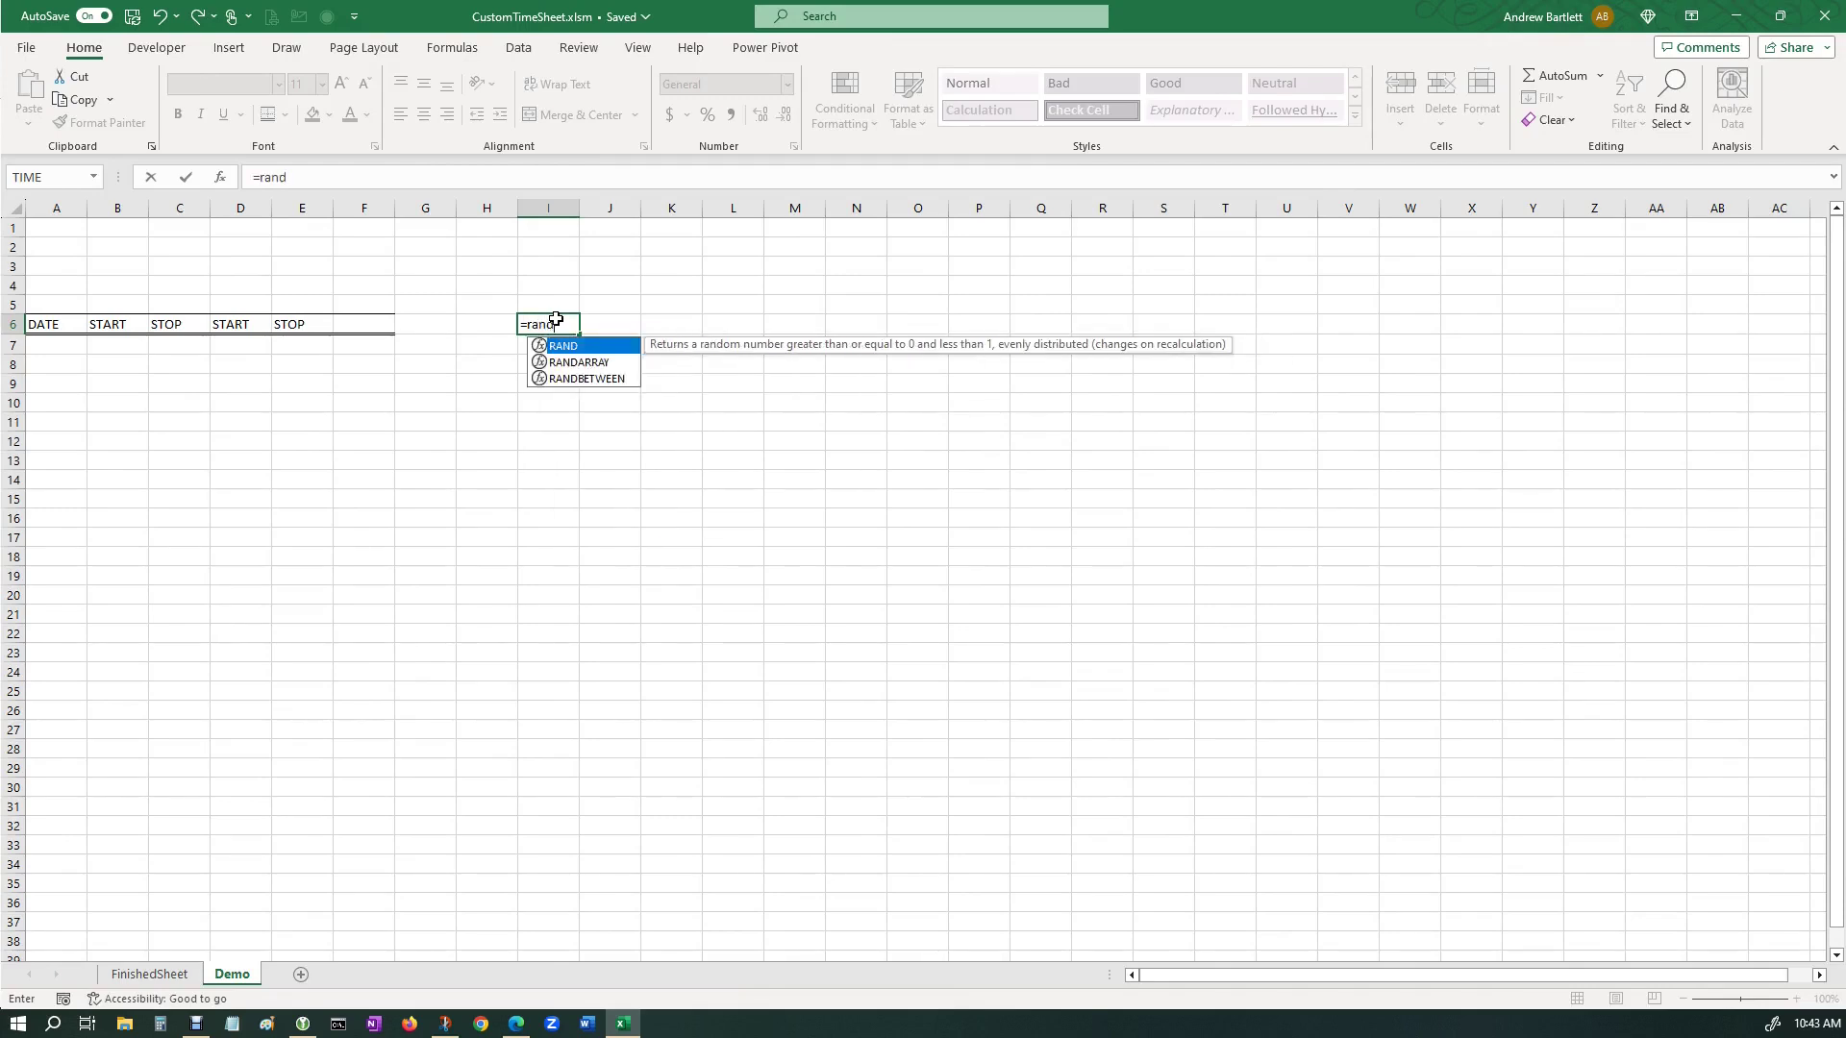
{"action": "type", "text": "between"}
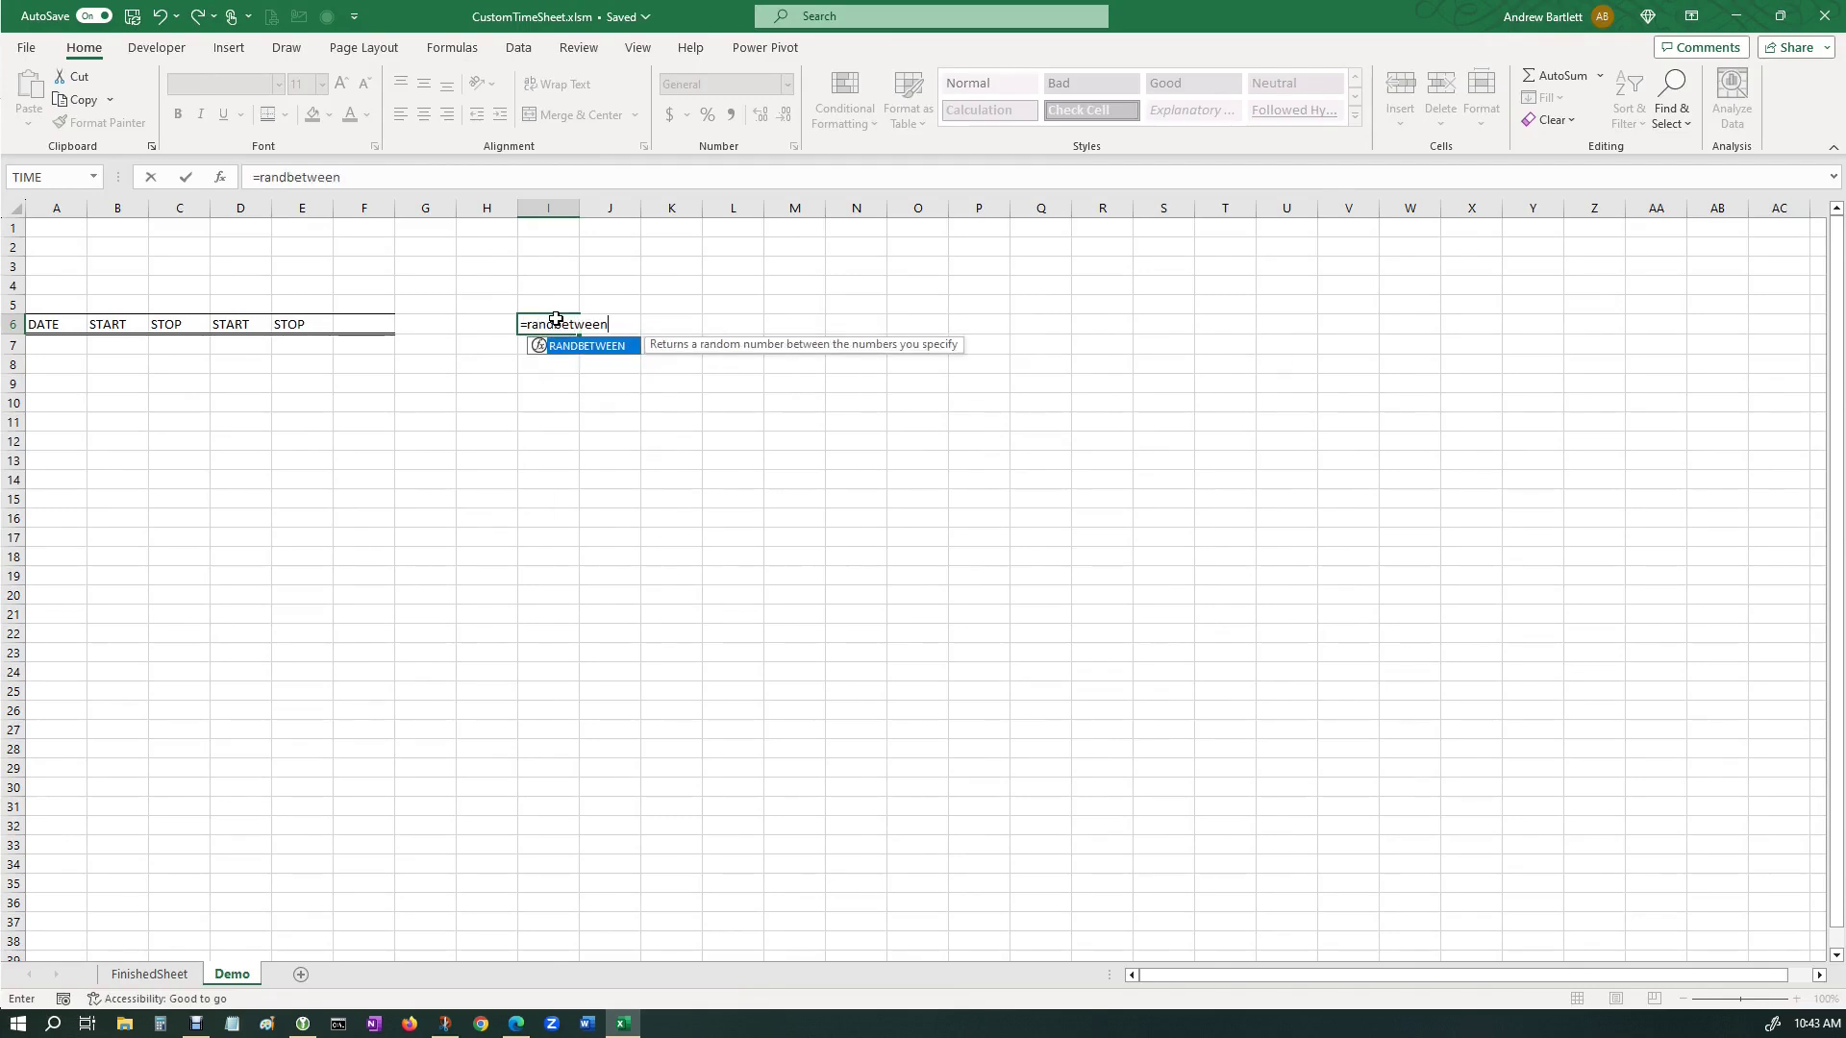
{"action": "type", "text": "(111"}
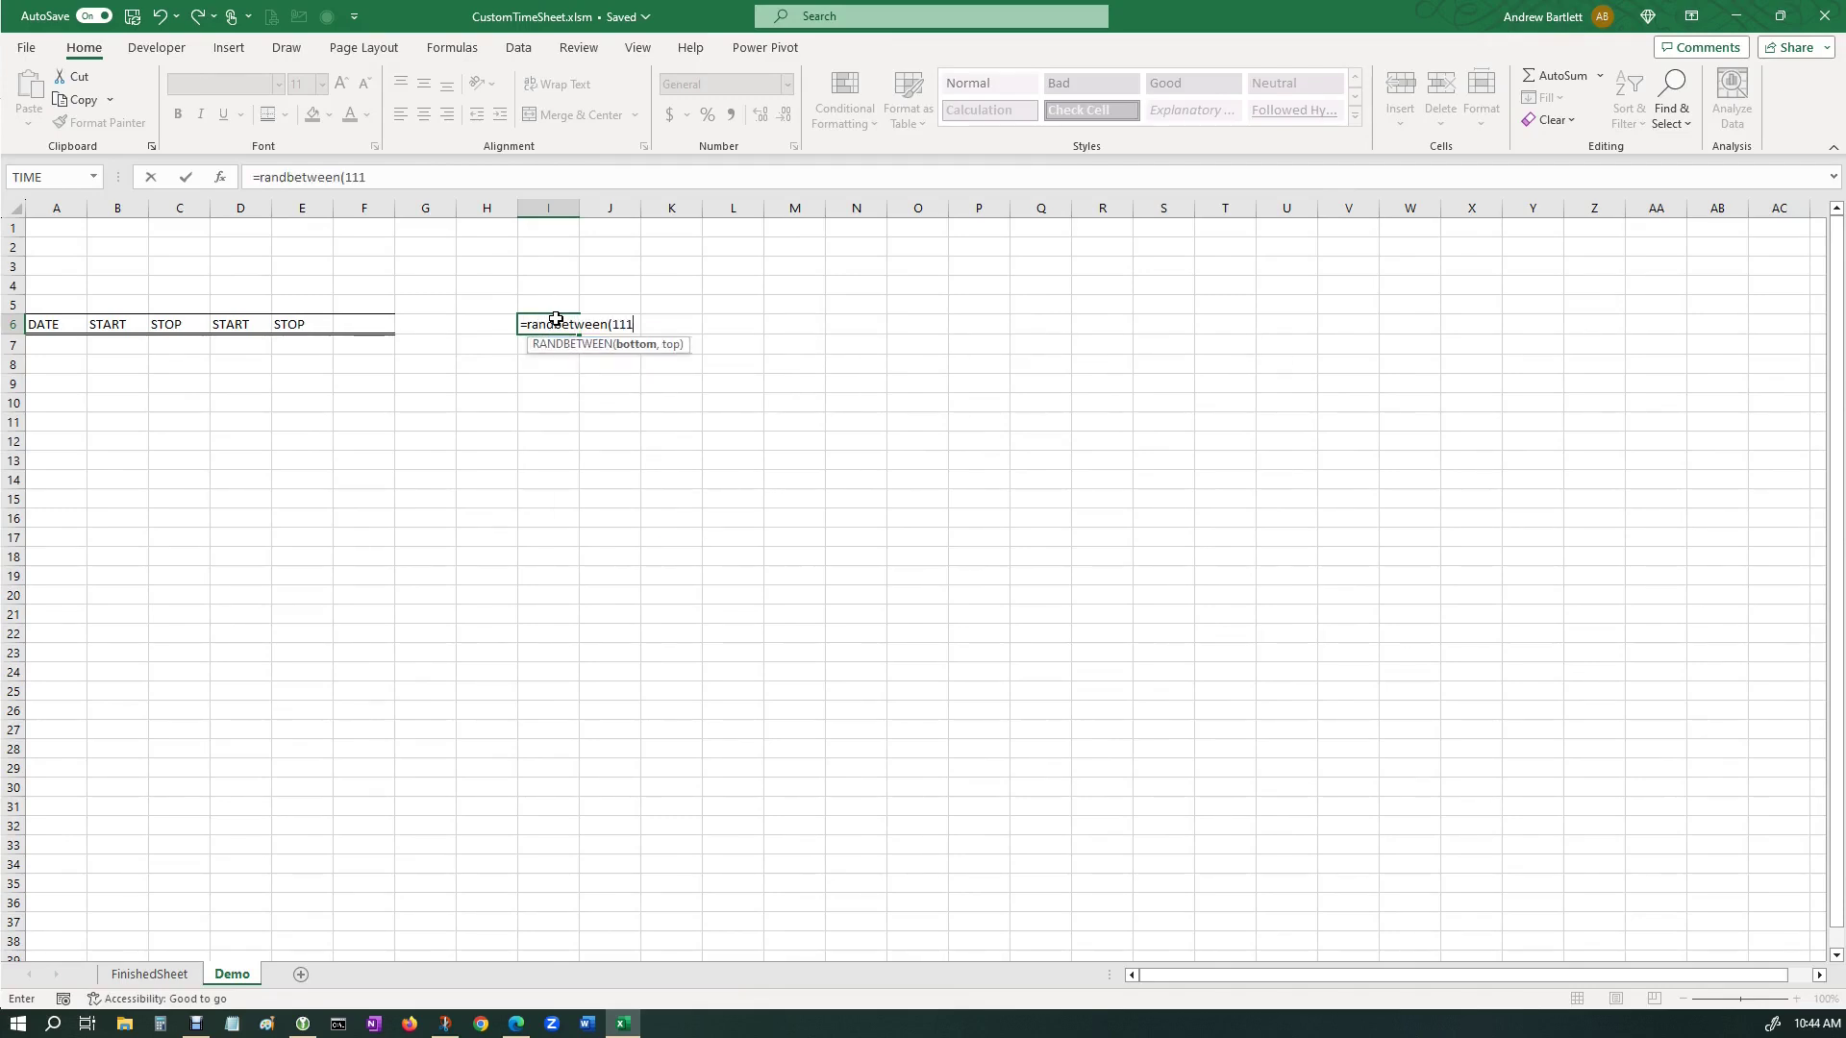
{"action": "type", "text": ",333)"}
{"action": "key", "text": "Return"}
{"action": "left_click", "coordinate": [558, 323]}
{"action": "left_click_drag", "start_coordinate": [580, 336], "coordinate": [587, 471]}
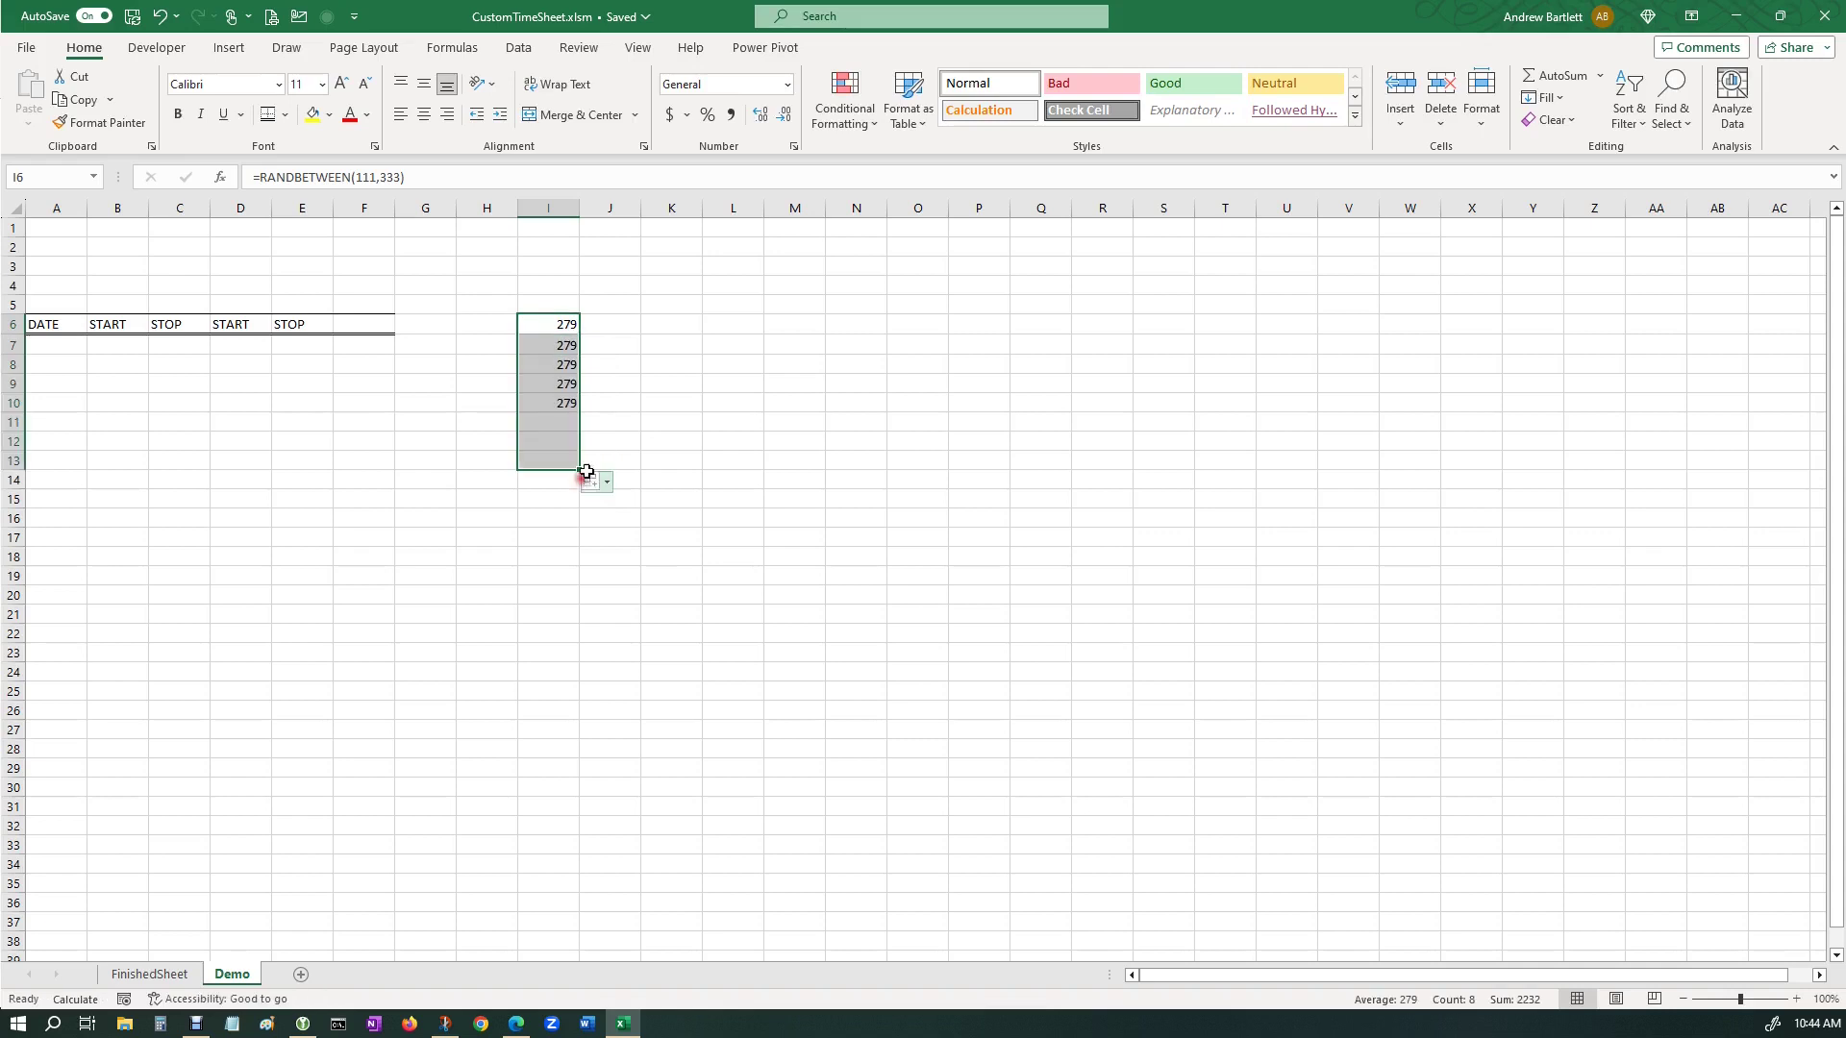
Enter the text d in J6 through J13 to test whether the random numbers recalculate.
{"action": "left_click", "coordinate": [592, 326]}
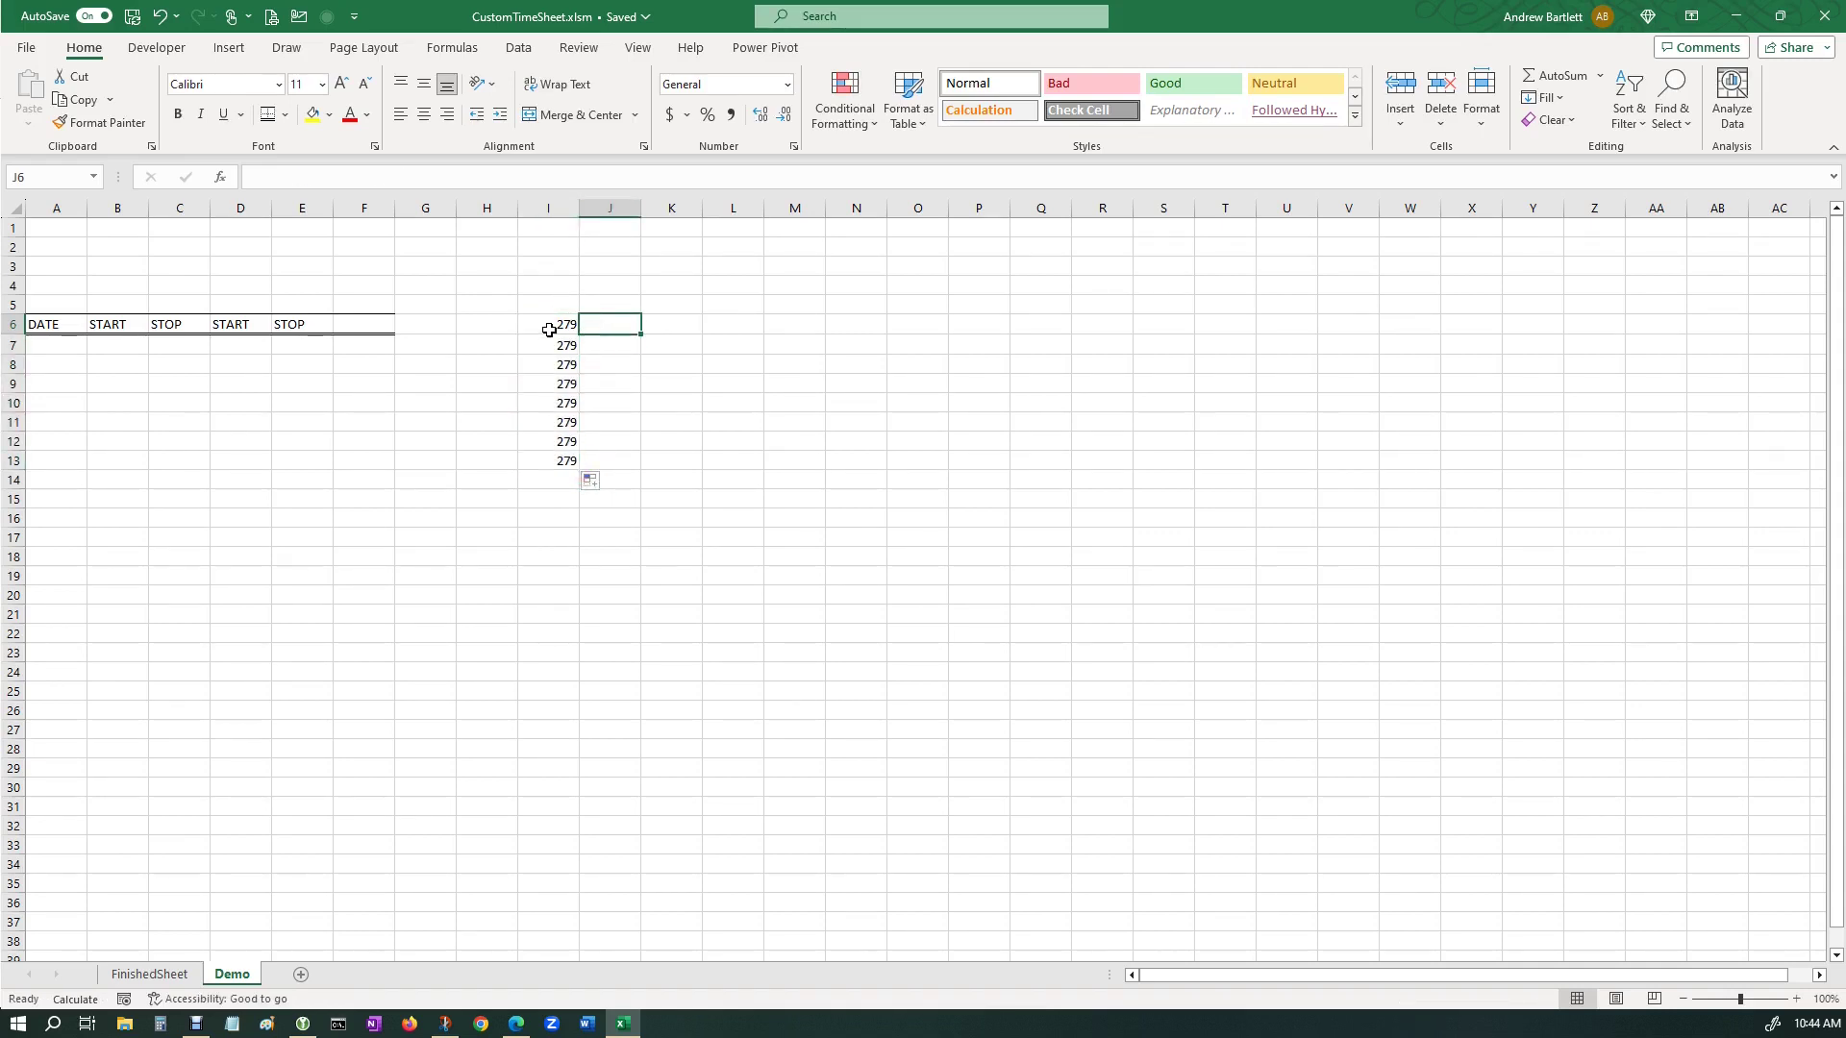
{"action": "left_click", "coordinate": [604, 347]}
{"action": "type", "text": "d"}
{"action": "left_click", "coordinate": [618, 384]}
{"action": "type", "text": "d"}
{"action": "left_click", "coordinate": [618, 404]}
{"action": "type", "text": "d"}
{"action": "left_click", "coordinate": [606, 324]}
{"action": "type", "text": "d"}
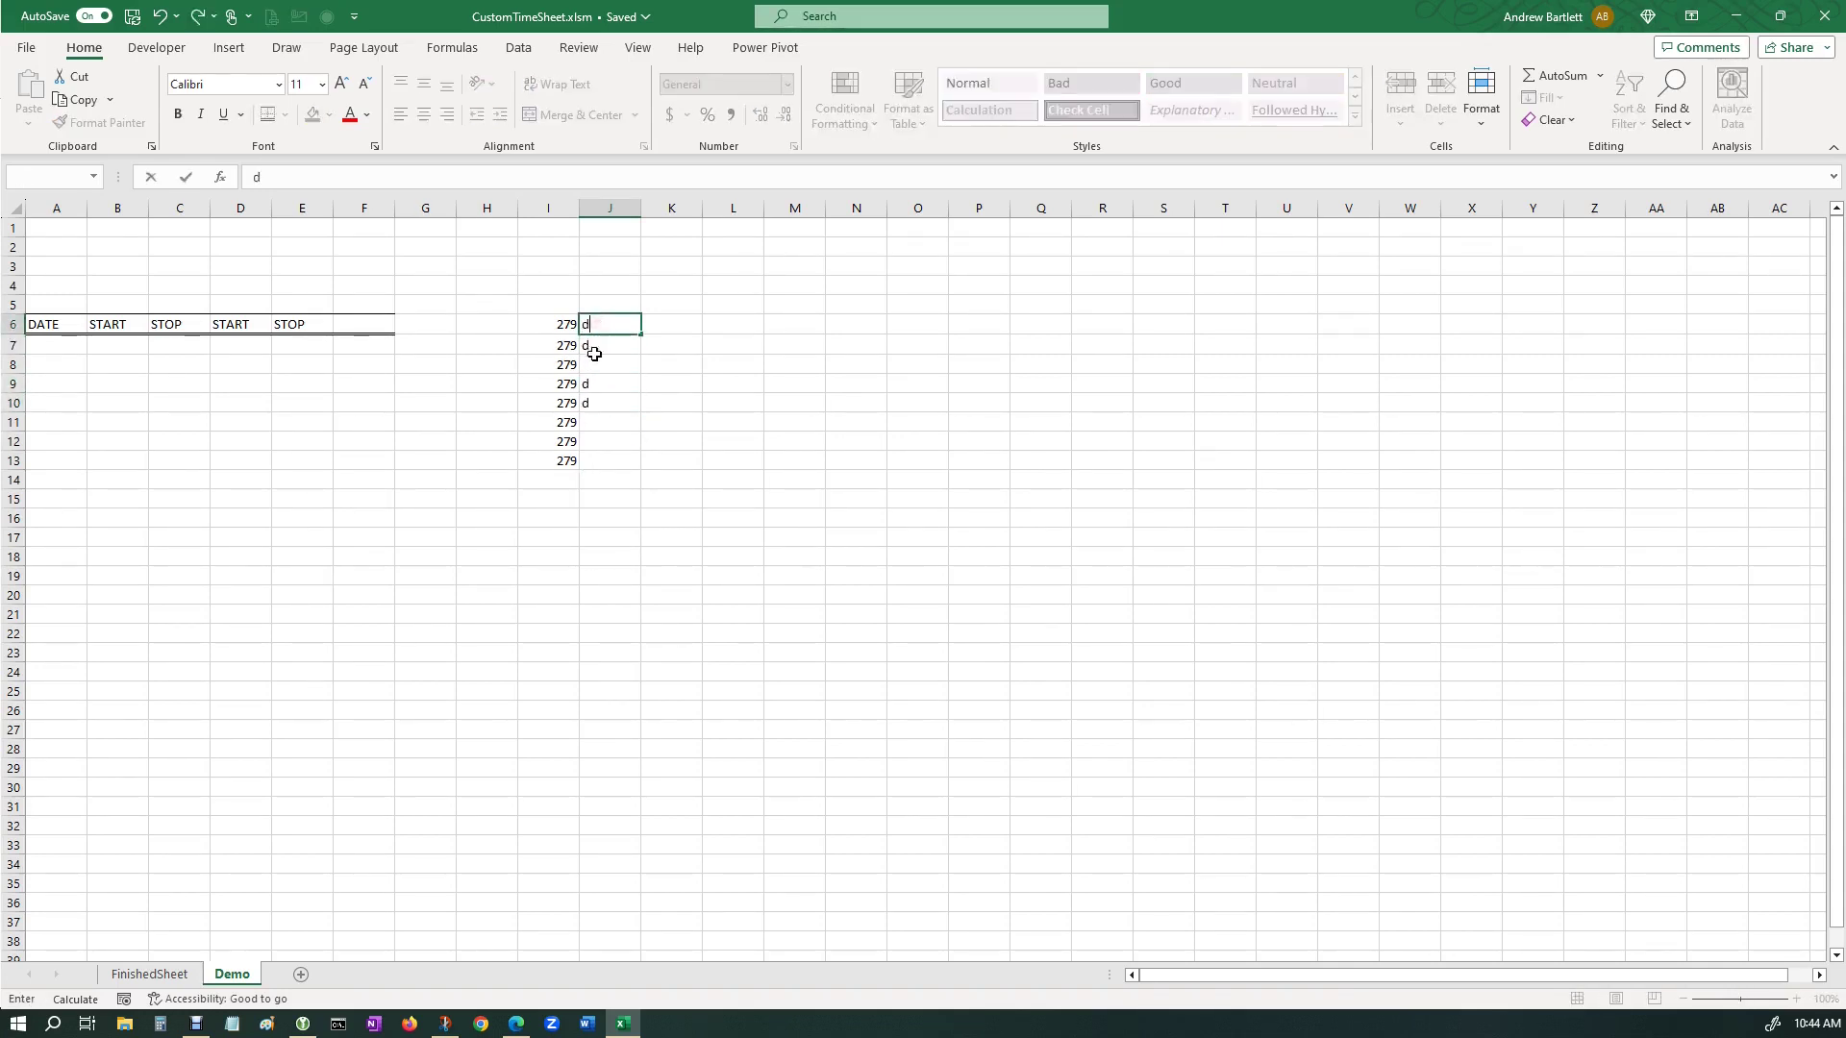
{"action": "left_click", "coordinate": [607, 365]}
{"action": "type", "text": "d"}
{"action": "left_click", "coordinate": [608, 463]}
{"action": "type", "text": "d"}
{"action": "left_click", "coordinate": [605, 420]}
{"action": "type", "text": "d"}
{"action": "left_click", "coordinate": [618, 441]}
{"action": "type", "text": "d"}
Delete the test contents of I6:K15.
{"action": "left_click_drag", "start_coordinate": [538, 324], "coordinate": [649, 497]}
{"action": "key", "text": "Delete"}
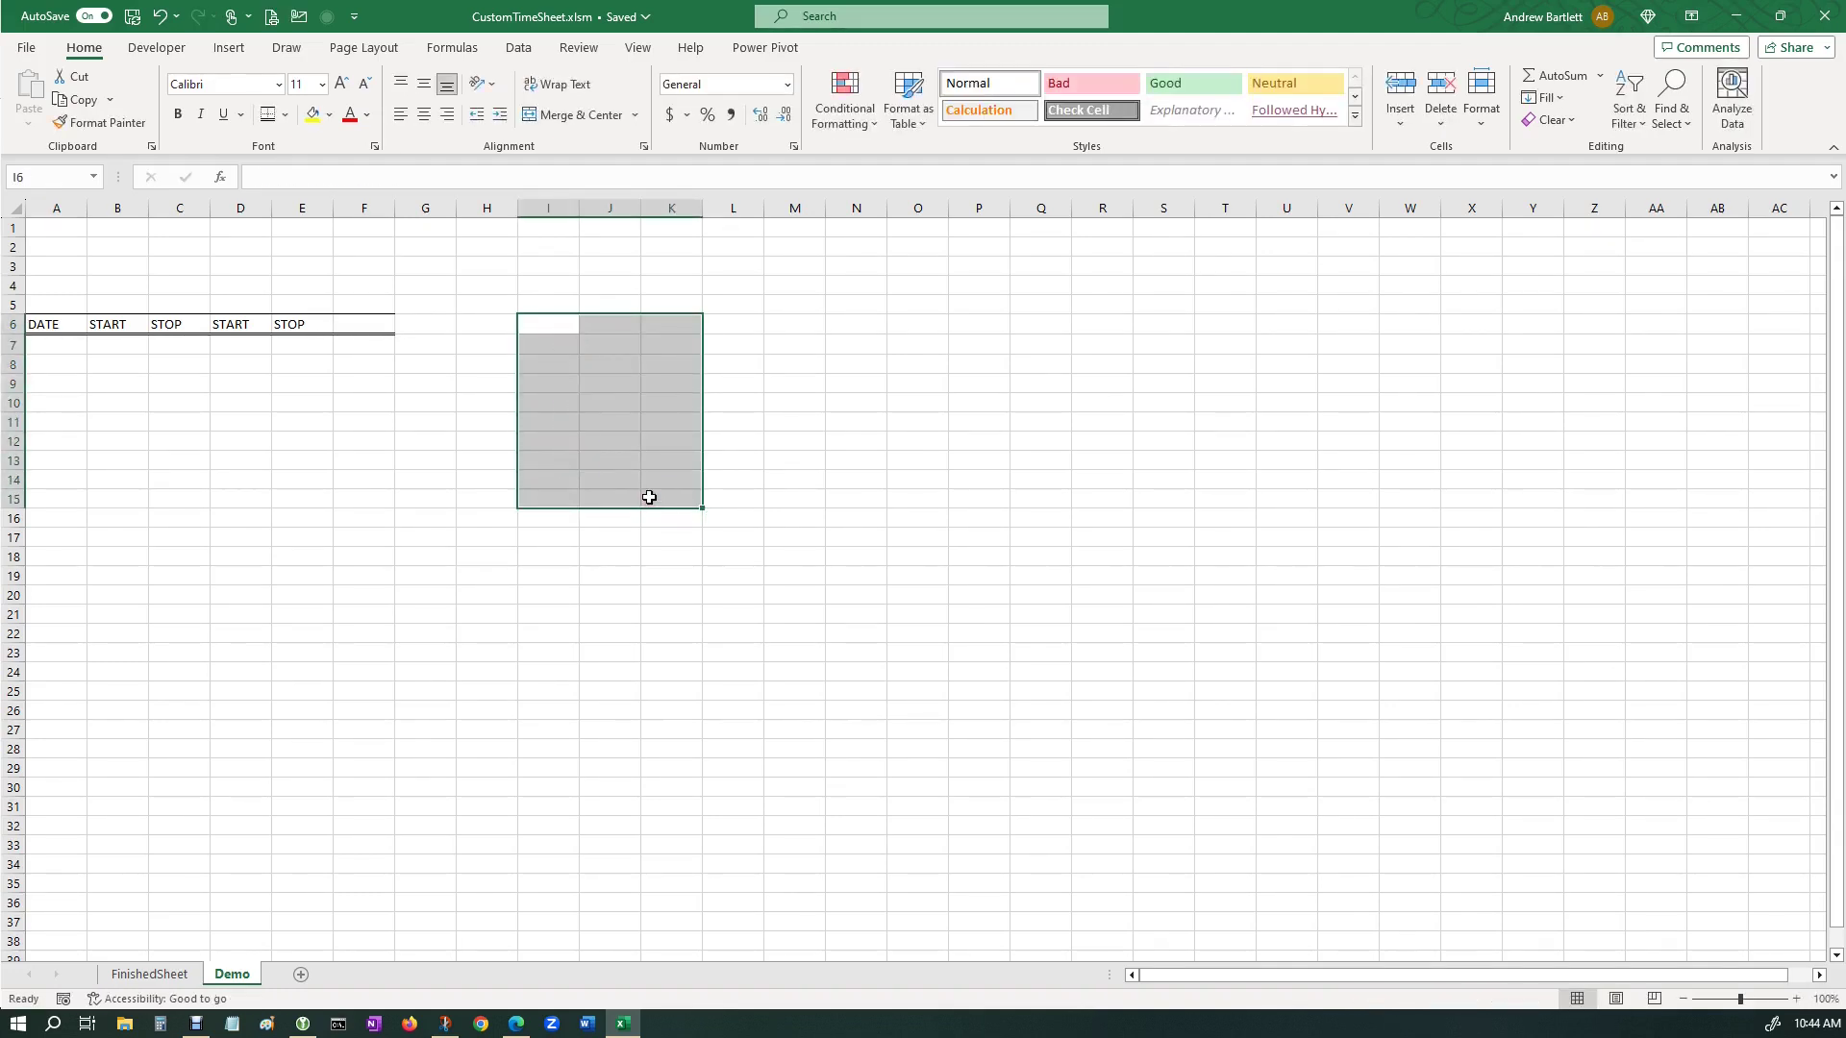
{"action": "left_click", "coordinate": [310, 478]}
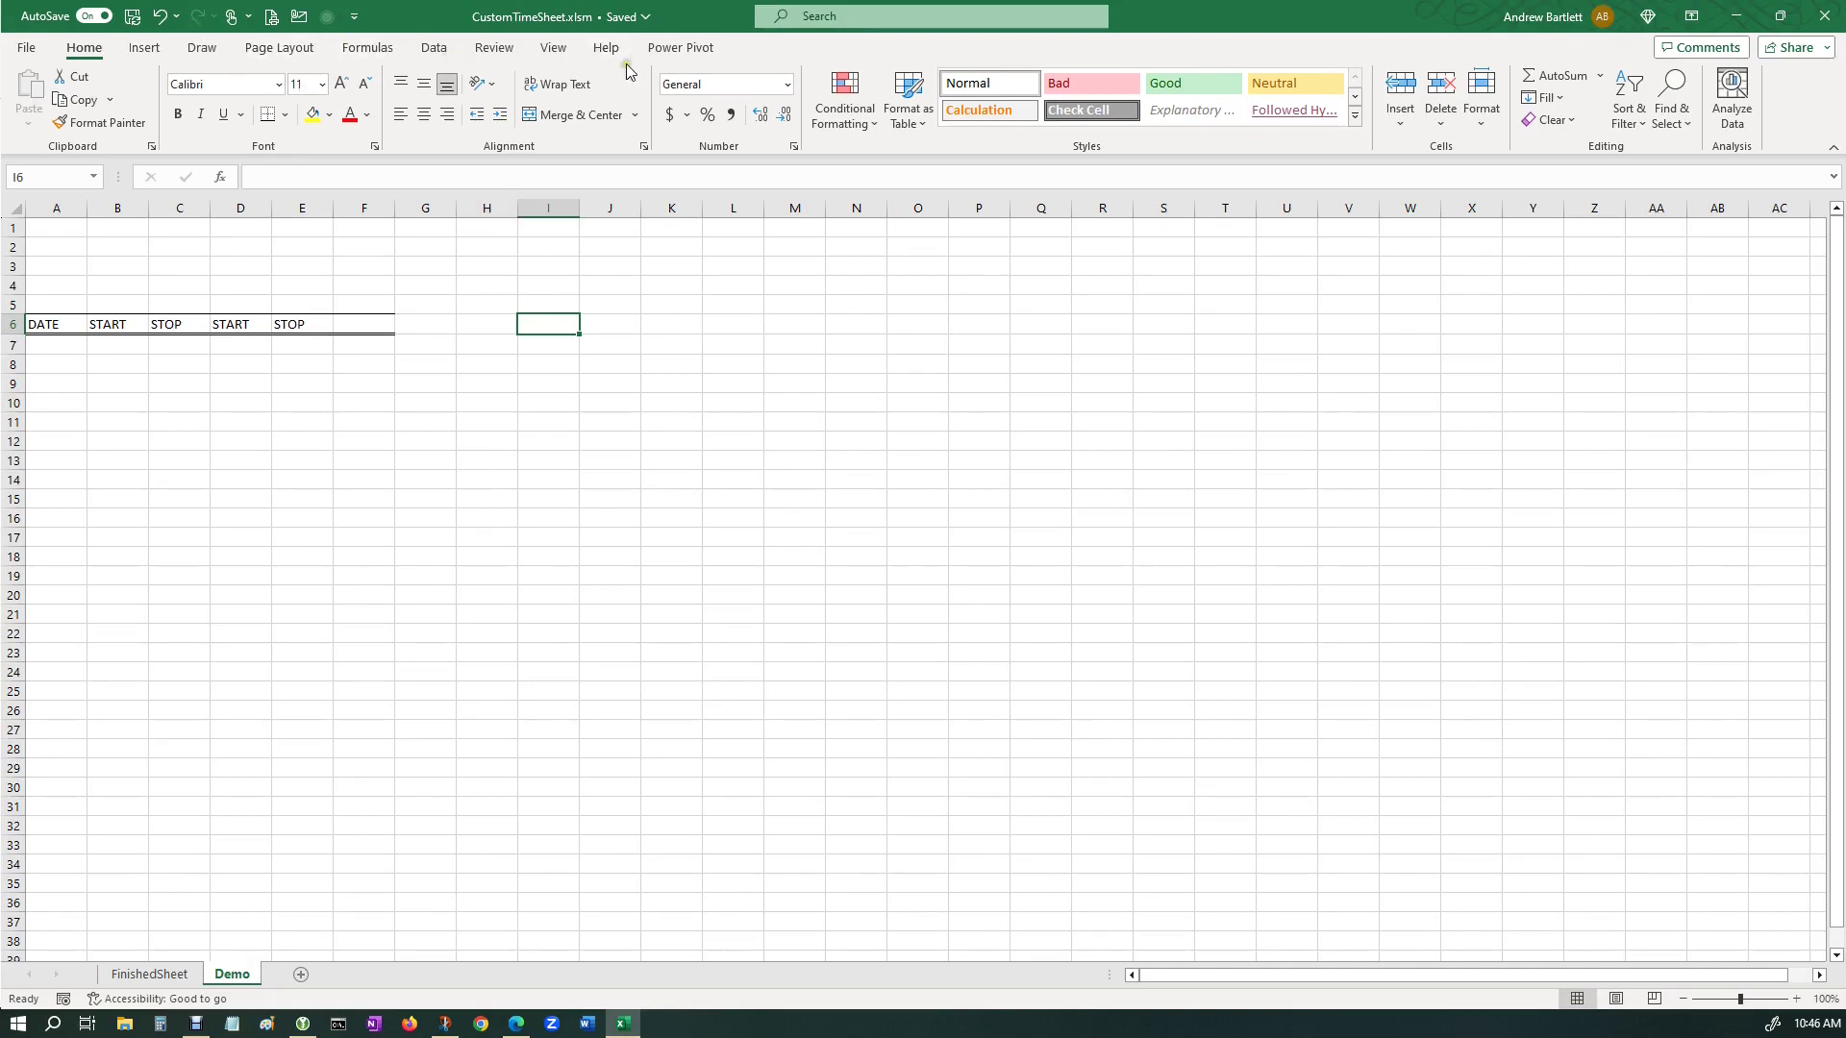
Enable the Developer (Custom) tab in the ribbon customization options and display its commands.
{"action": "left_click", "coordinate": [30, 52]}
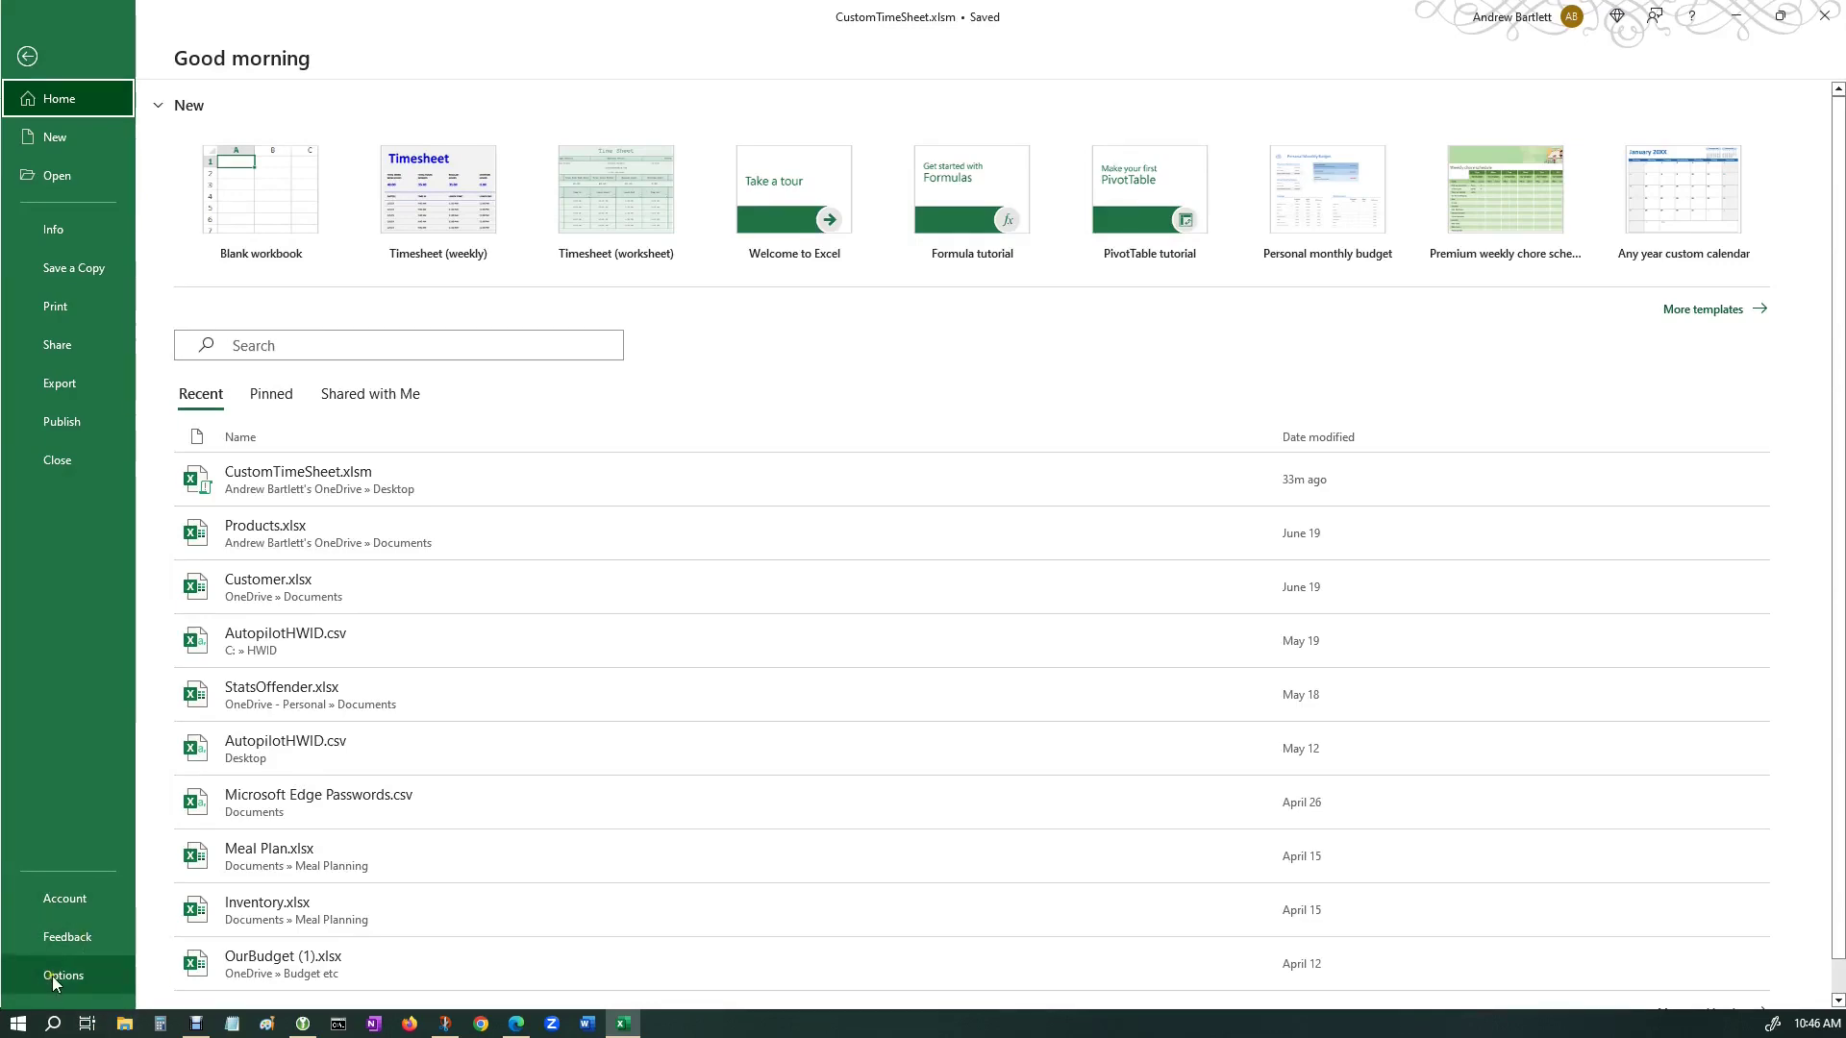
{"action": "left_click", "coordinate": [52, 977]}
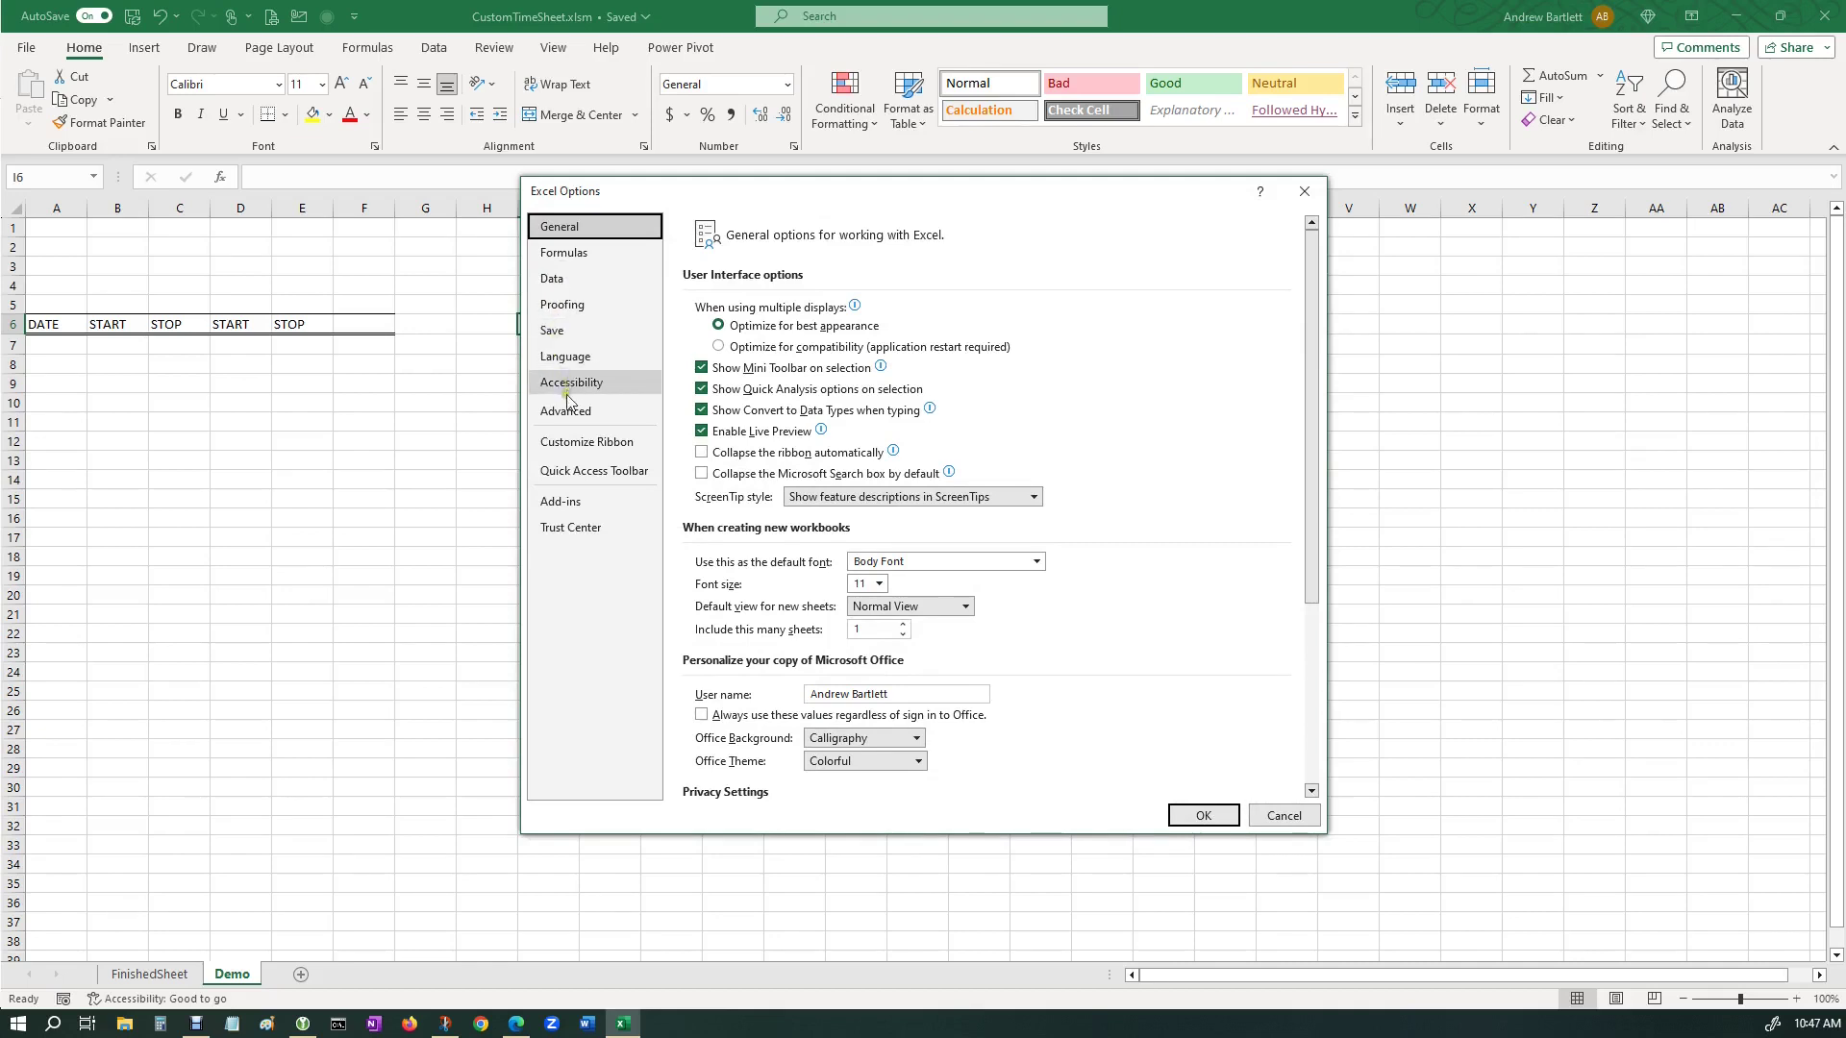
{"action": "left_click", "coordinate": [579, 442]}
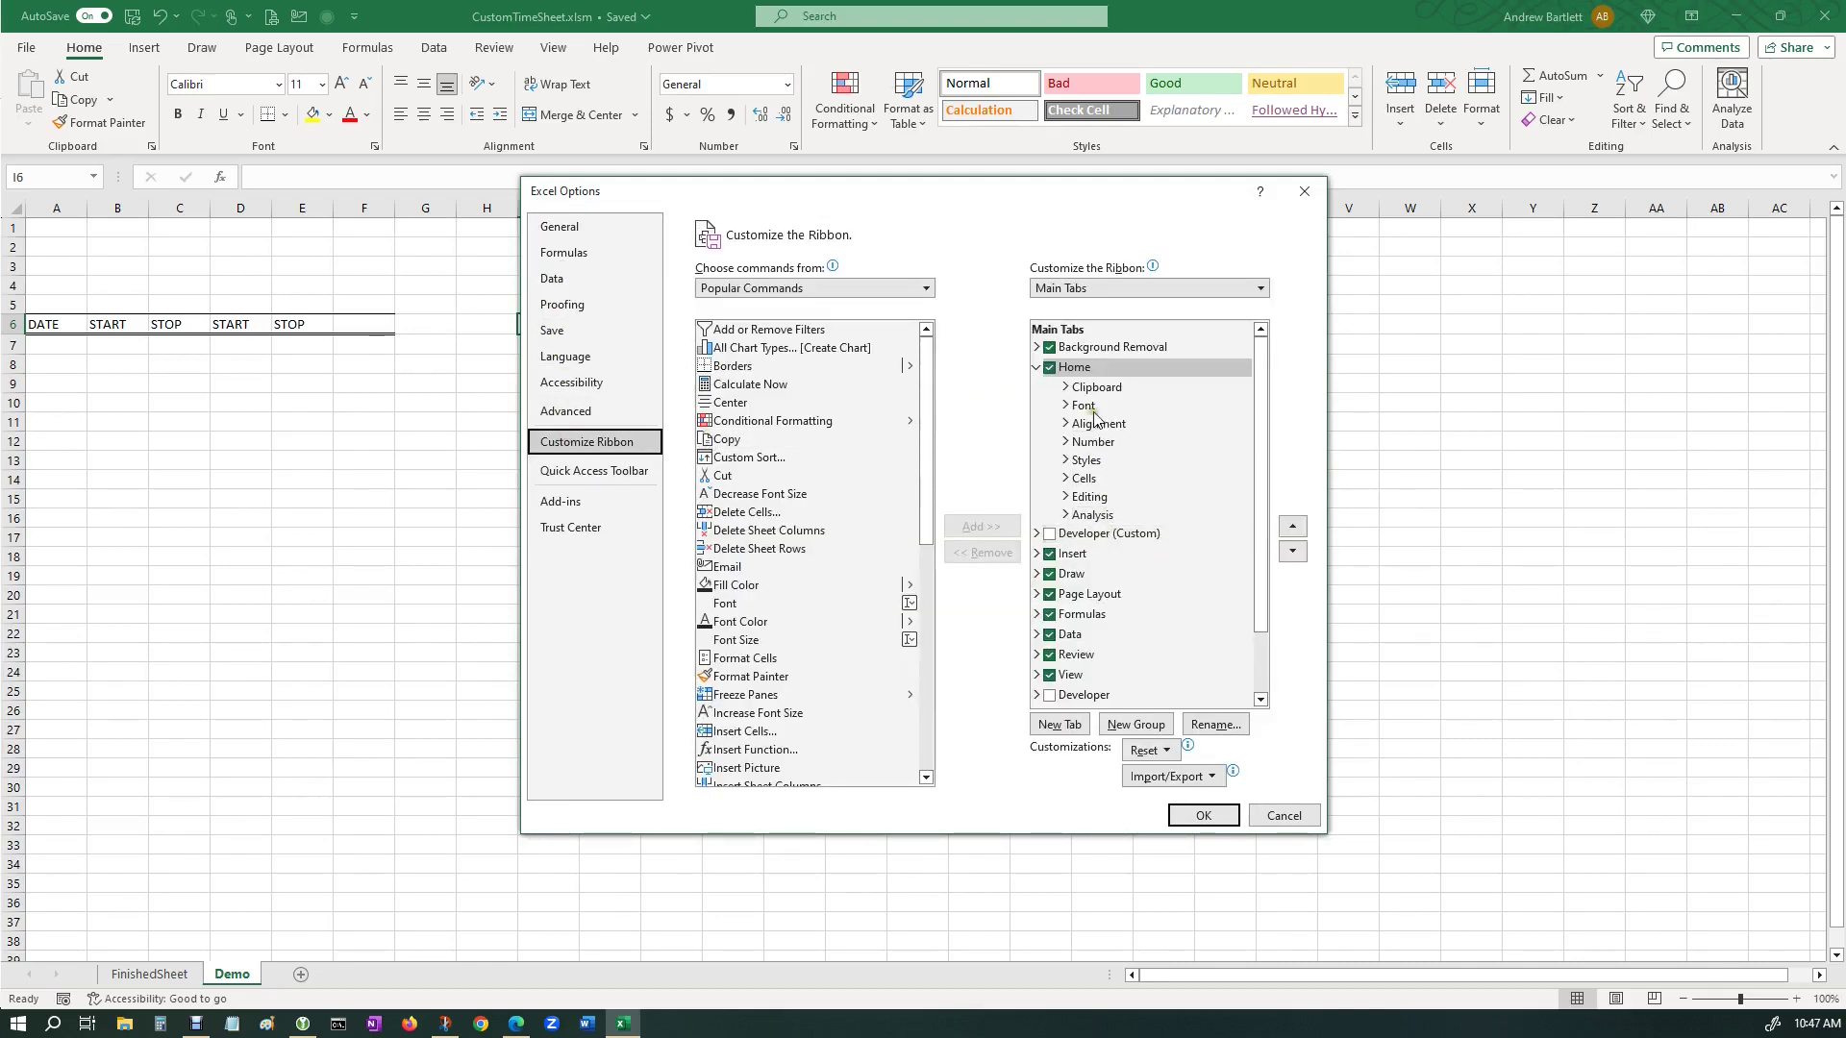
{"action": "scroll", "coordinate": [1091, 548], "scroll_direction": "down", "scroll_amount": 1}
{"action": "scroll", "coordinate": [1094, 577], "scroll_direction": "up", "scroll_amount": 1}
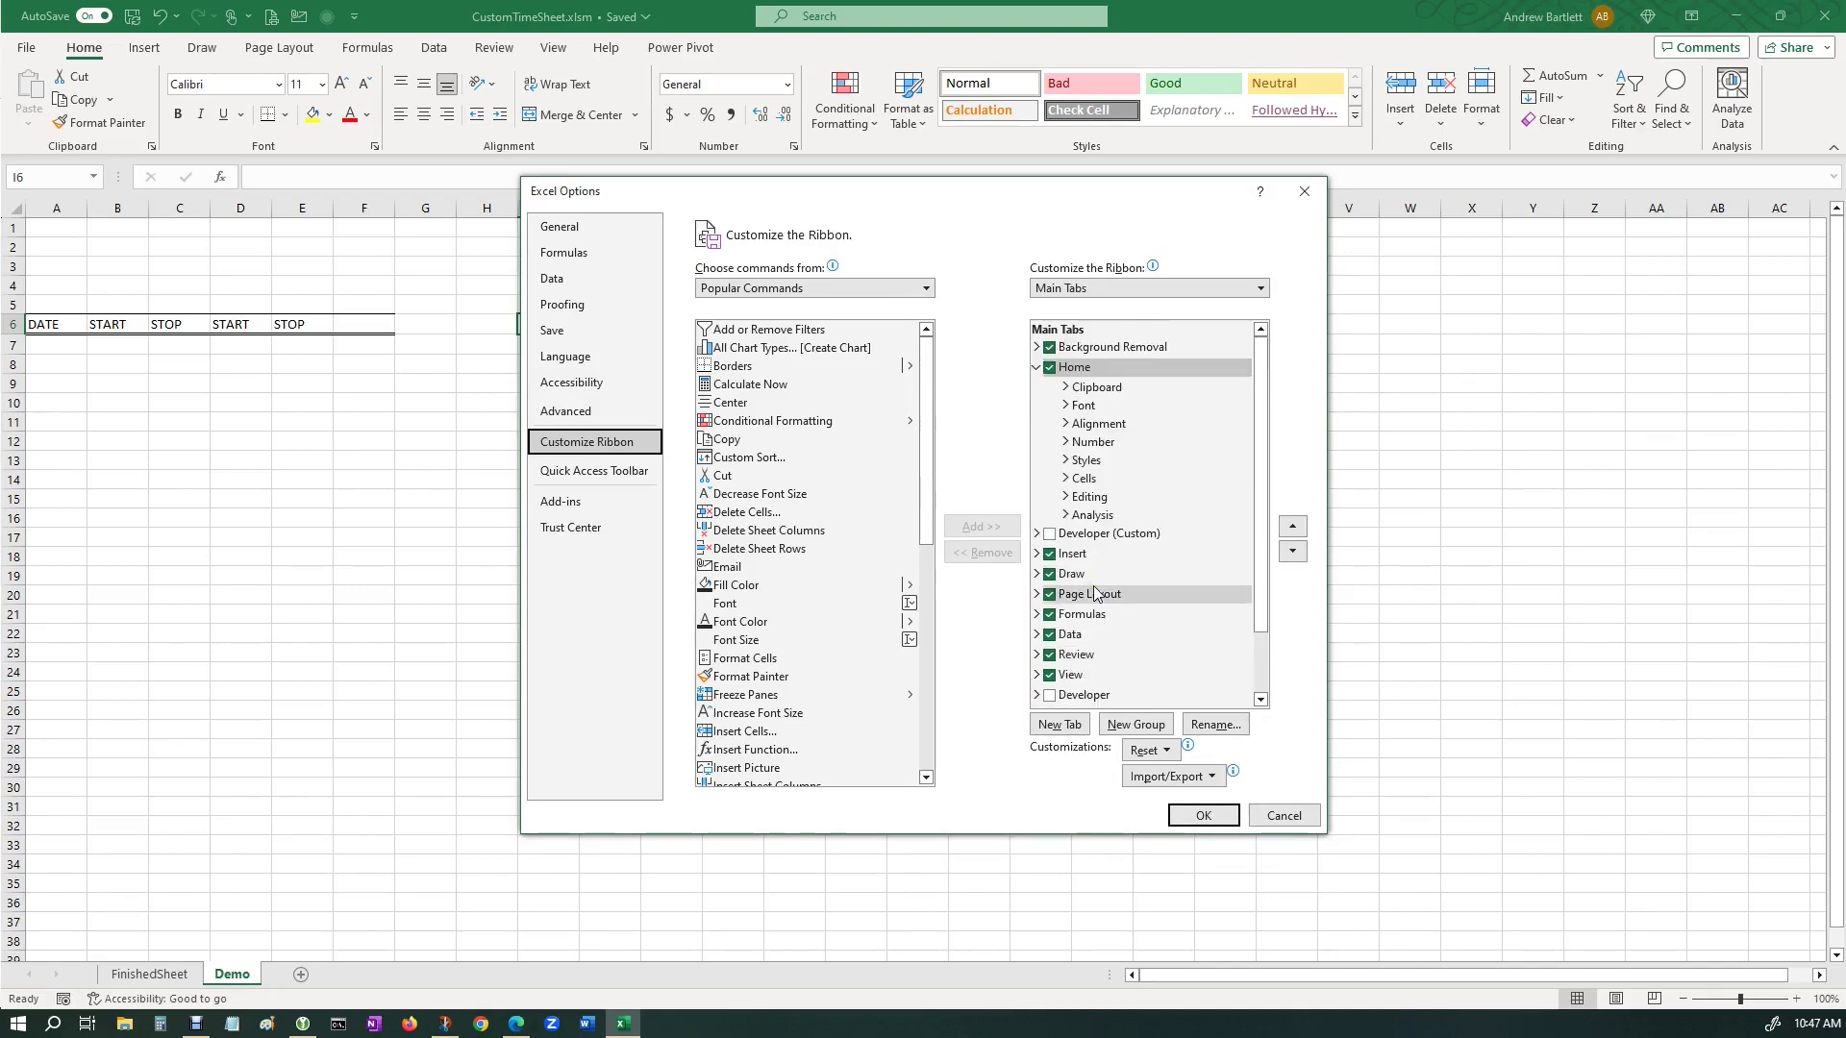
{"action": "scroll", "coordinate": [1097, 591], "scroll_direction": "down", "scroll_amount": 1}
{"action": "left_click", "coordinate": [1050, 458]}
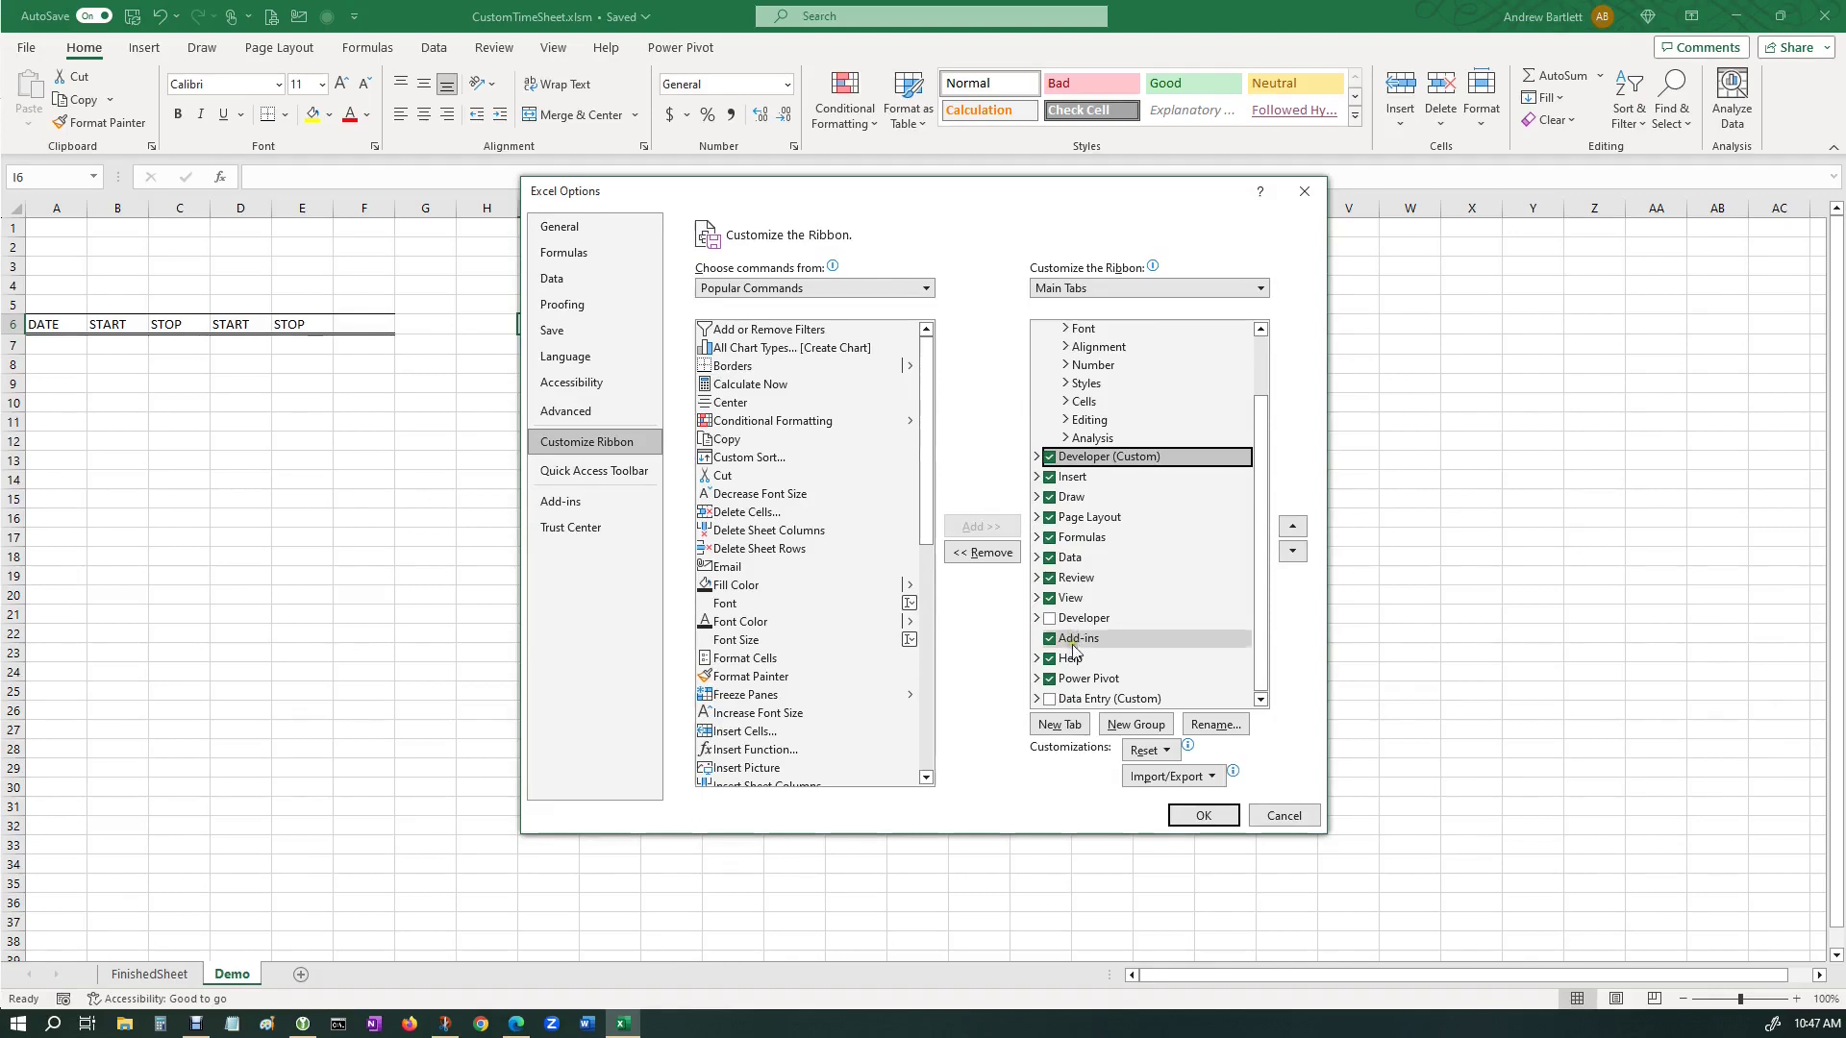
{"action": "left_click", "coordinate": [1202, 815]}
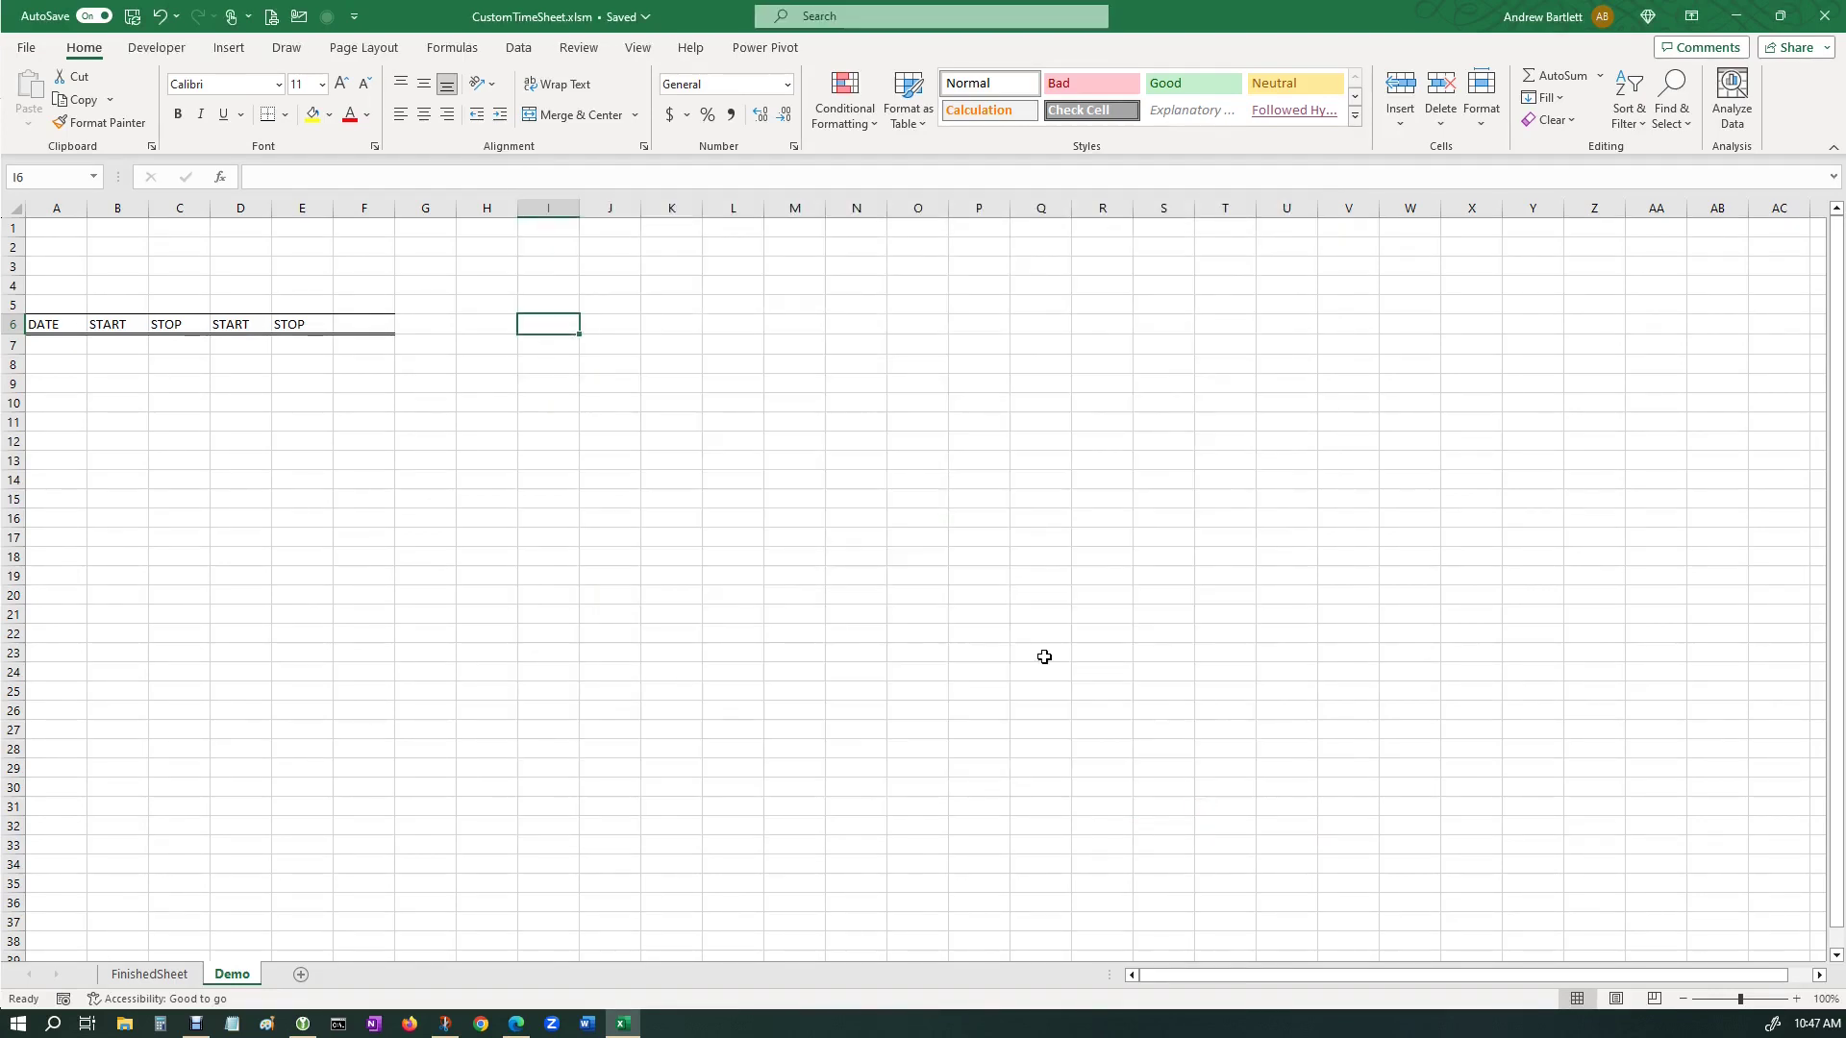
{"action": "left_click", "coordinate": [156, 47]}
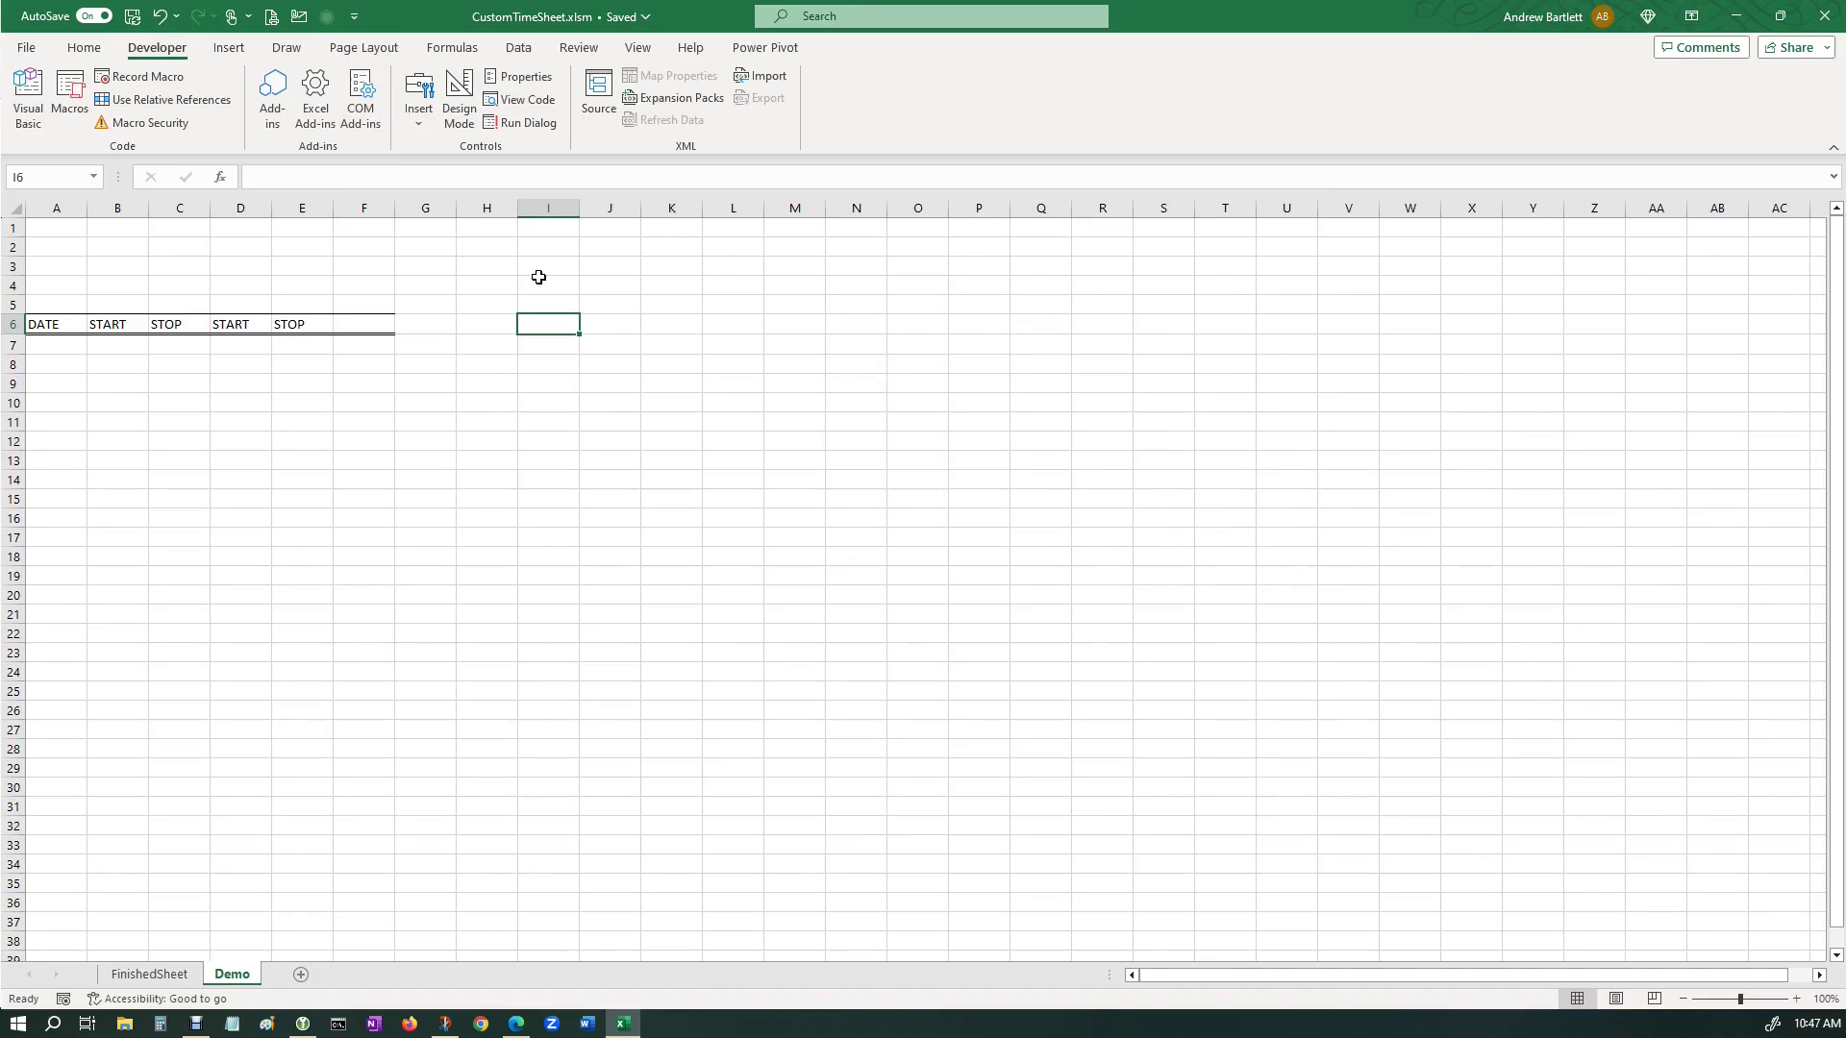
{"action": "left_click", "coordinate": [490, 290]}
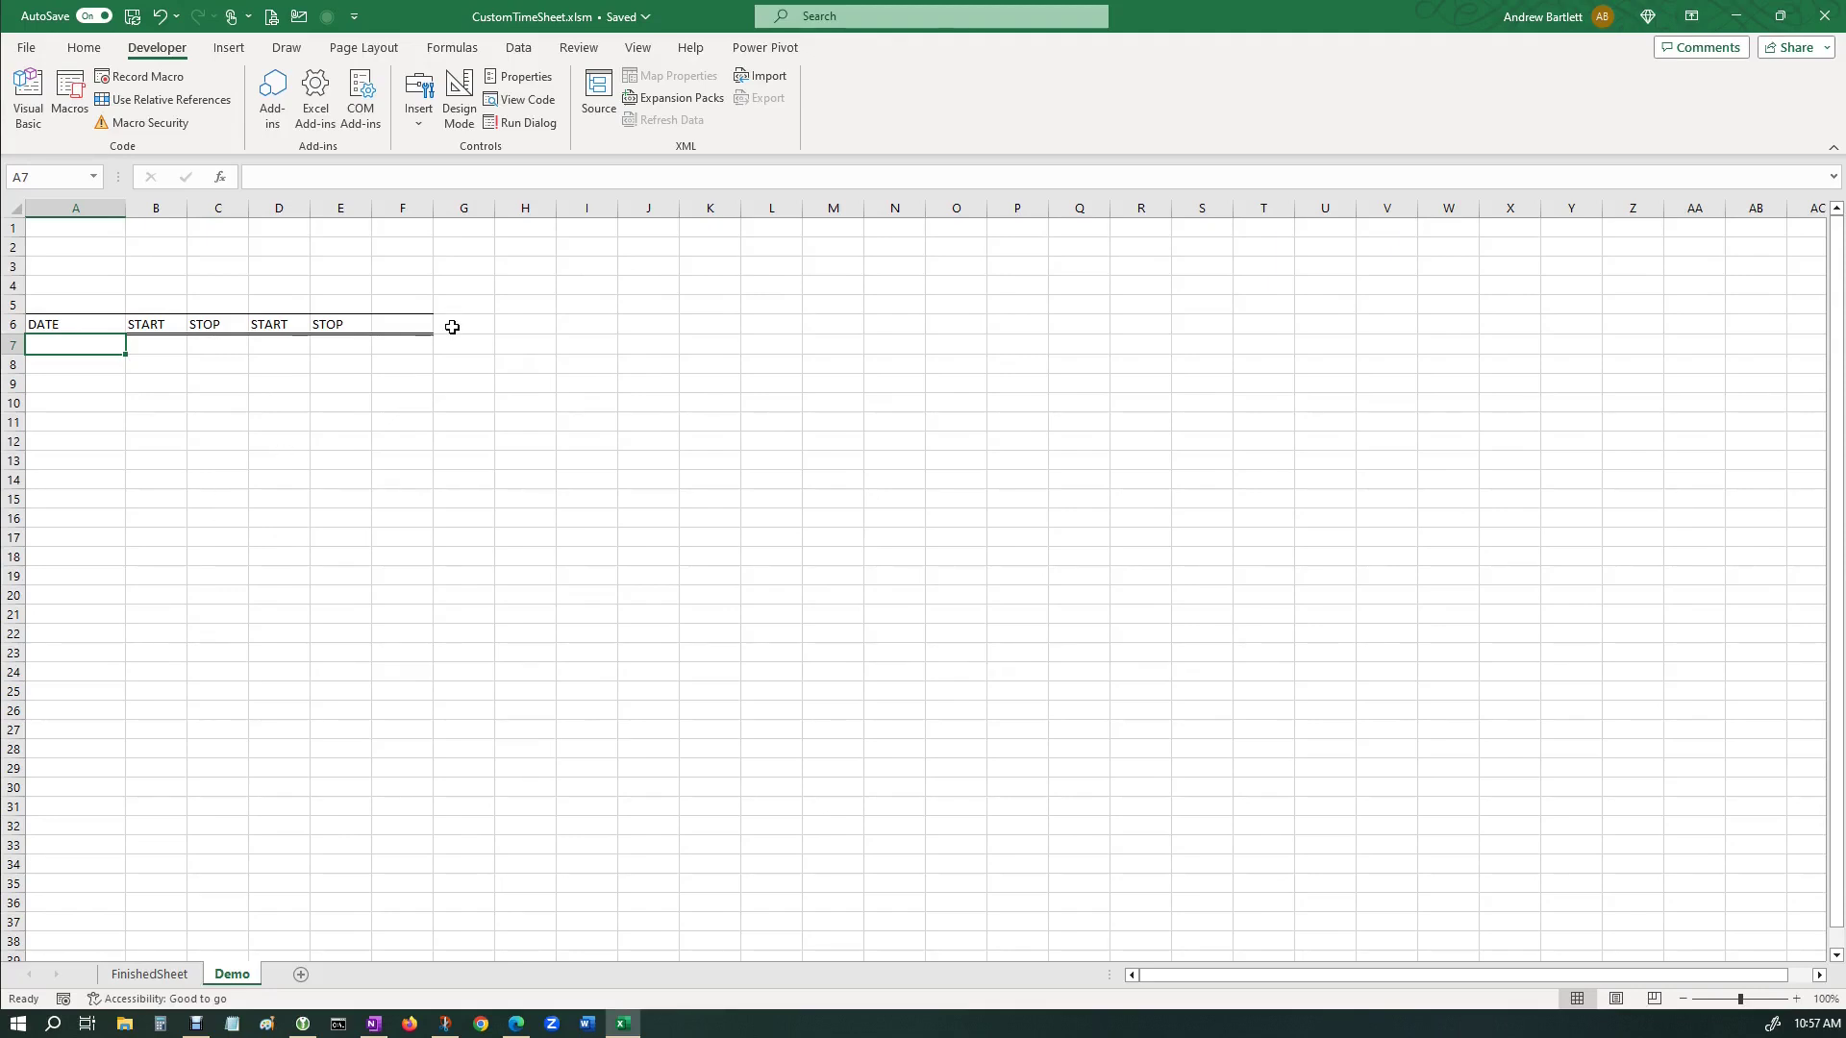
{"action": "left_click_drag", "start_coordinate": [207, 344], "coordinate": [222, 362]}
{"action": "left_click_drag", "start_coordinate": [390, 345], "coordinate": [388, 370]}
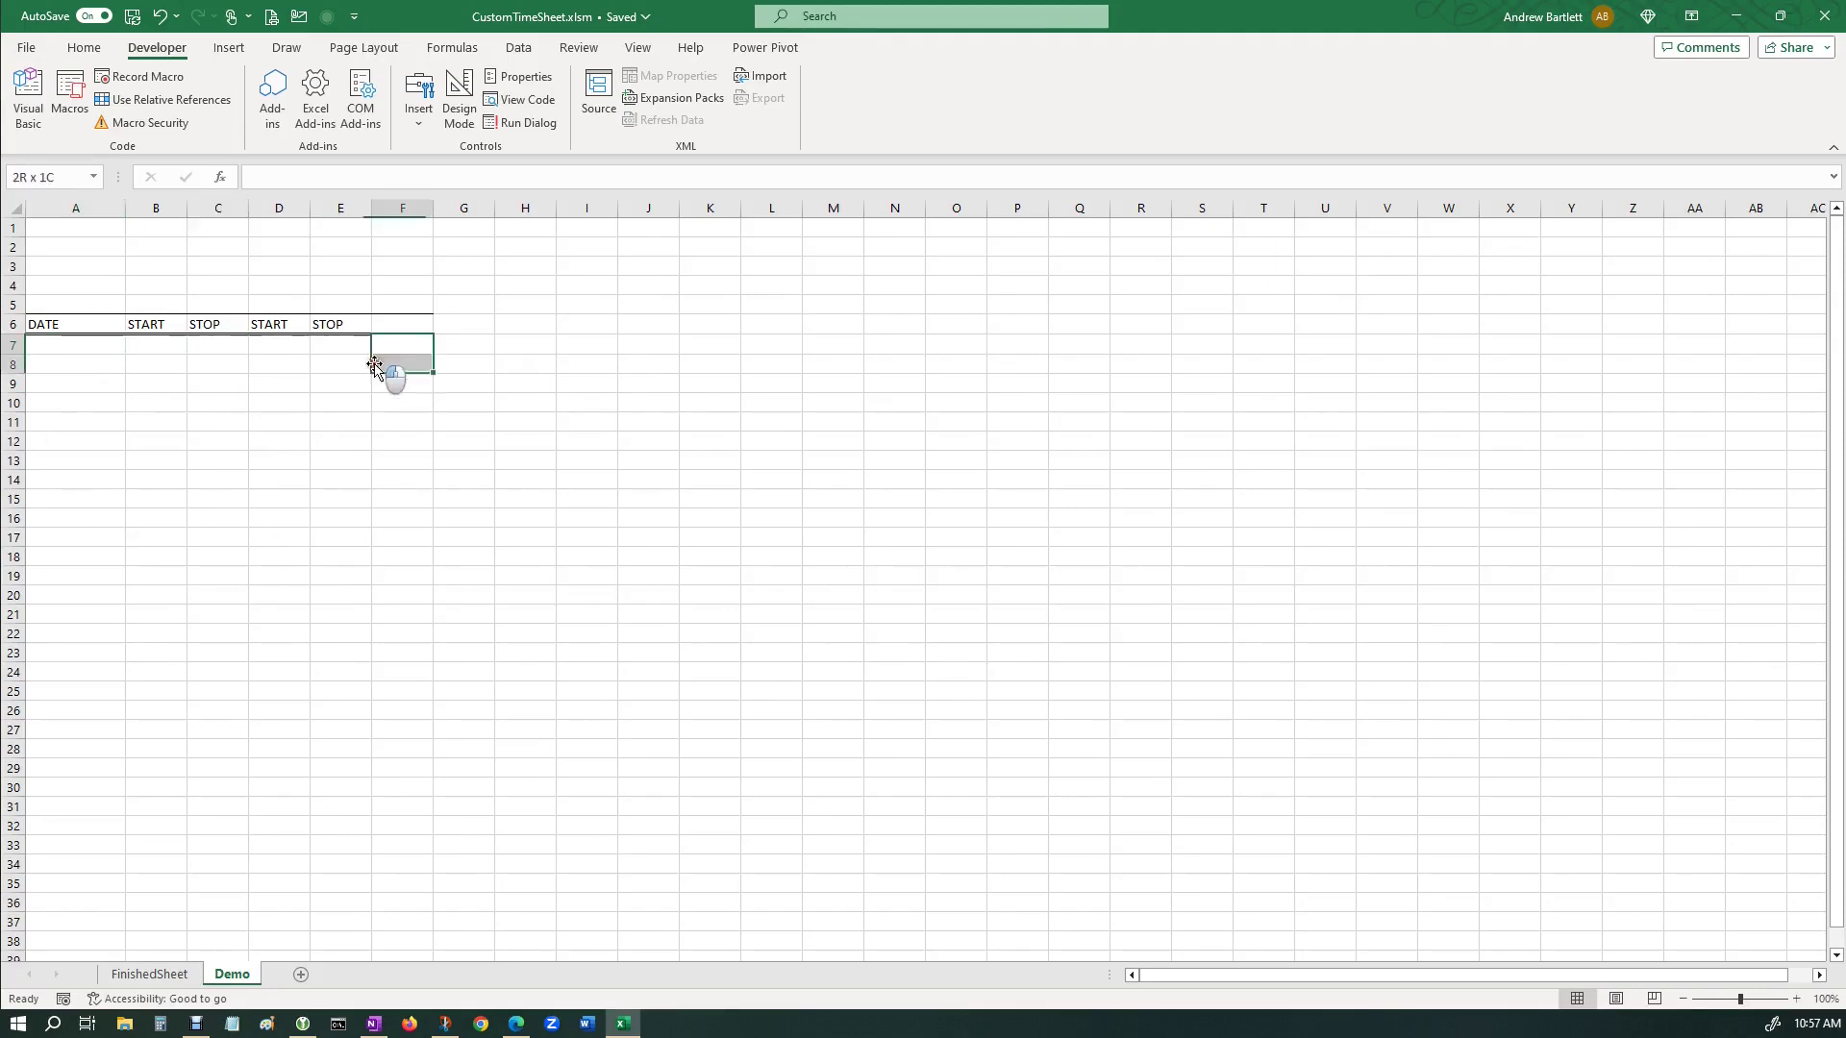
Select A7 and start recording a macro named NEWDATE, stored in This Workbook.
{"action": "left_click", "coordinate": [89, 353]}
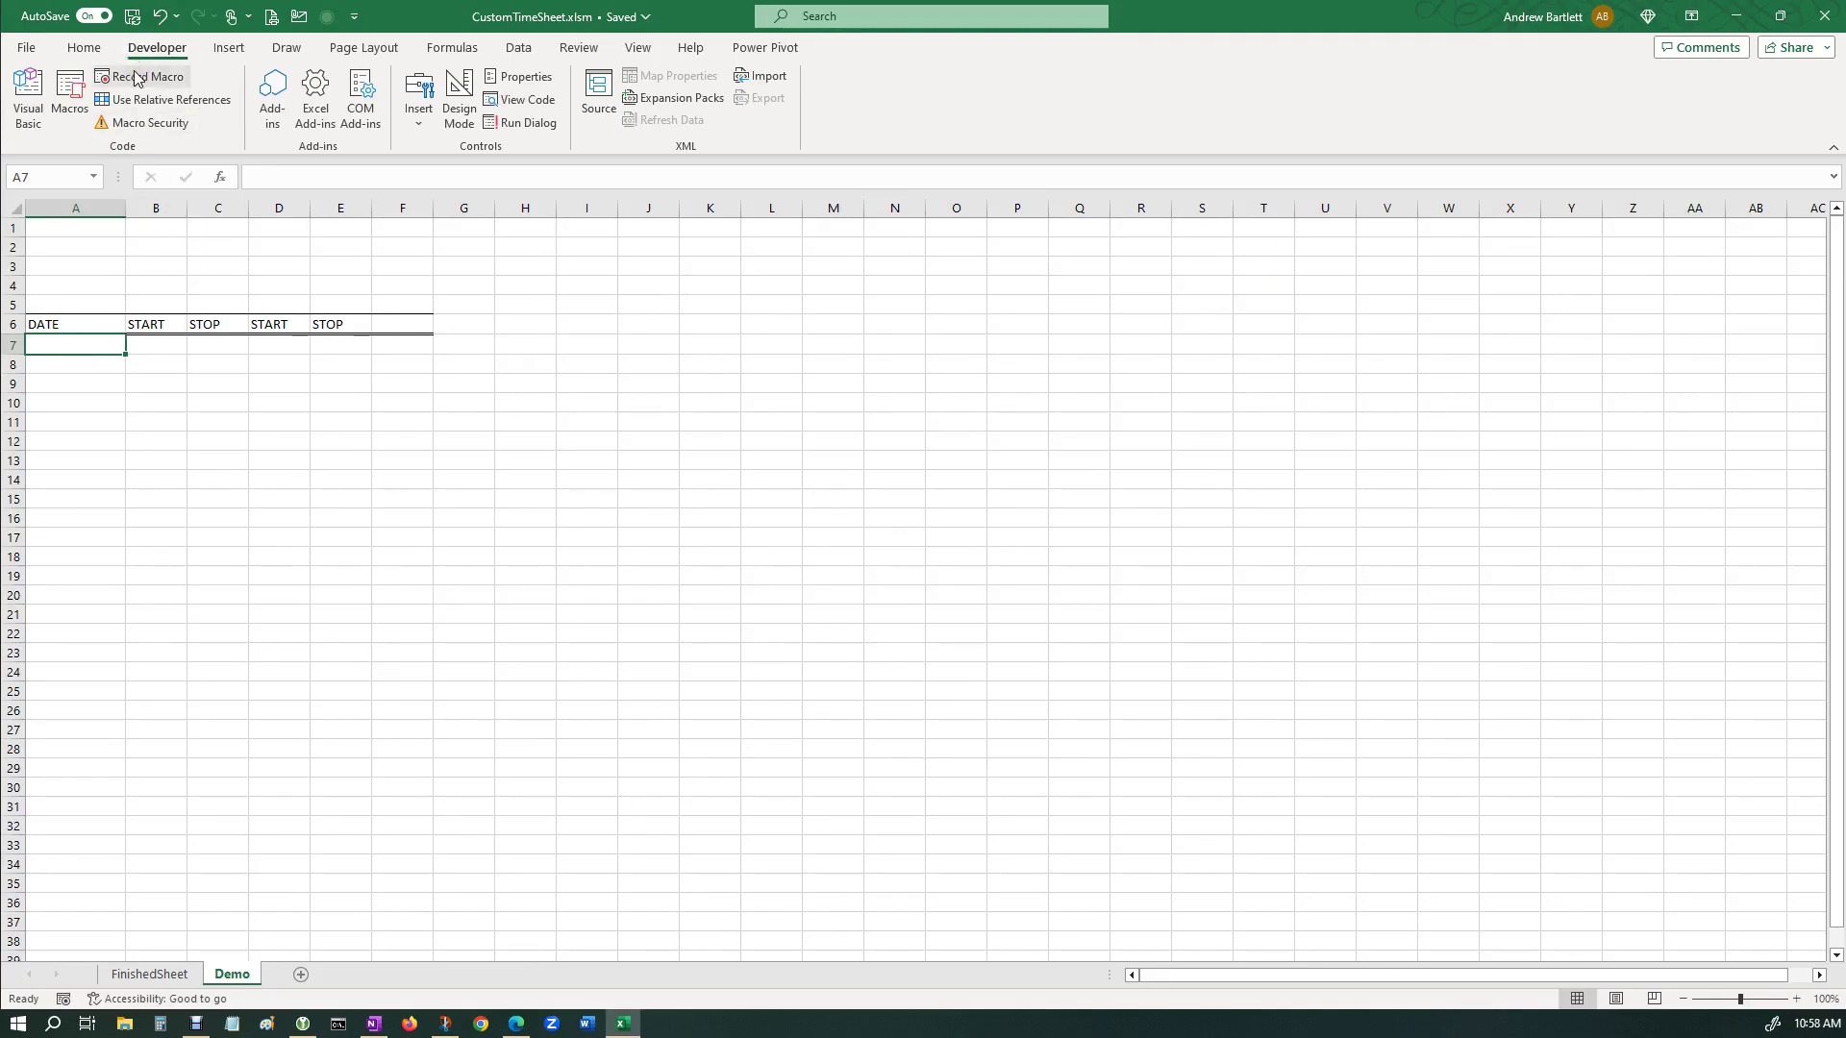
{"action": "left_click", "coordinate": [160, 50]}
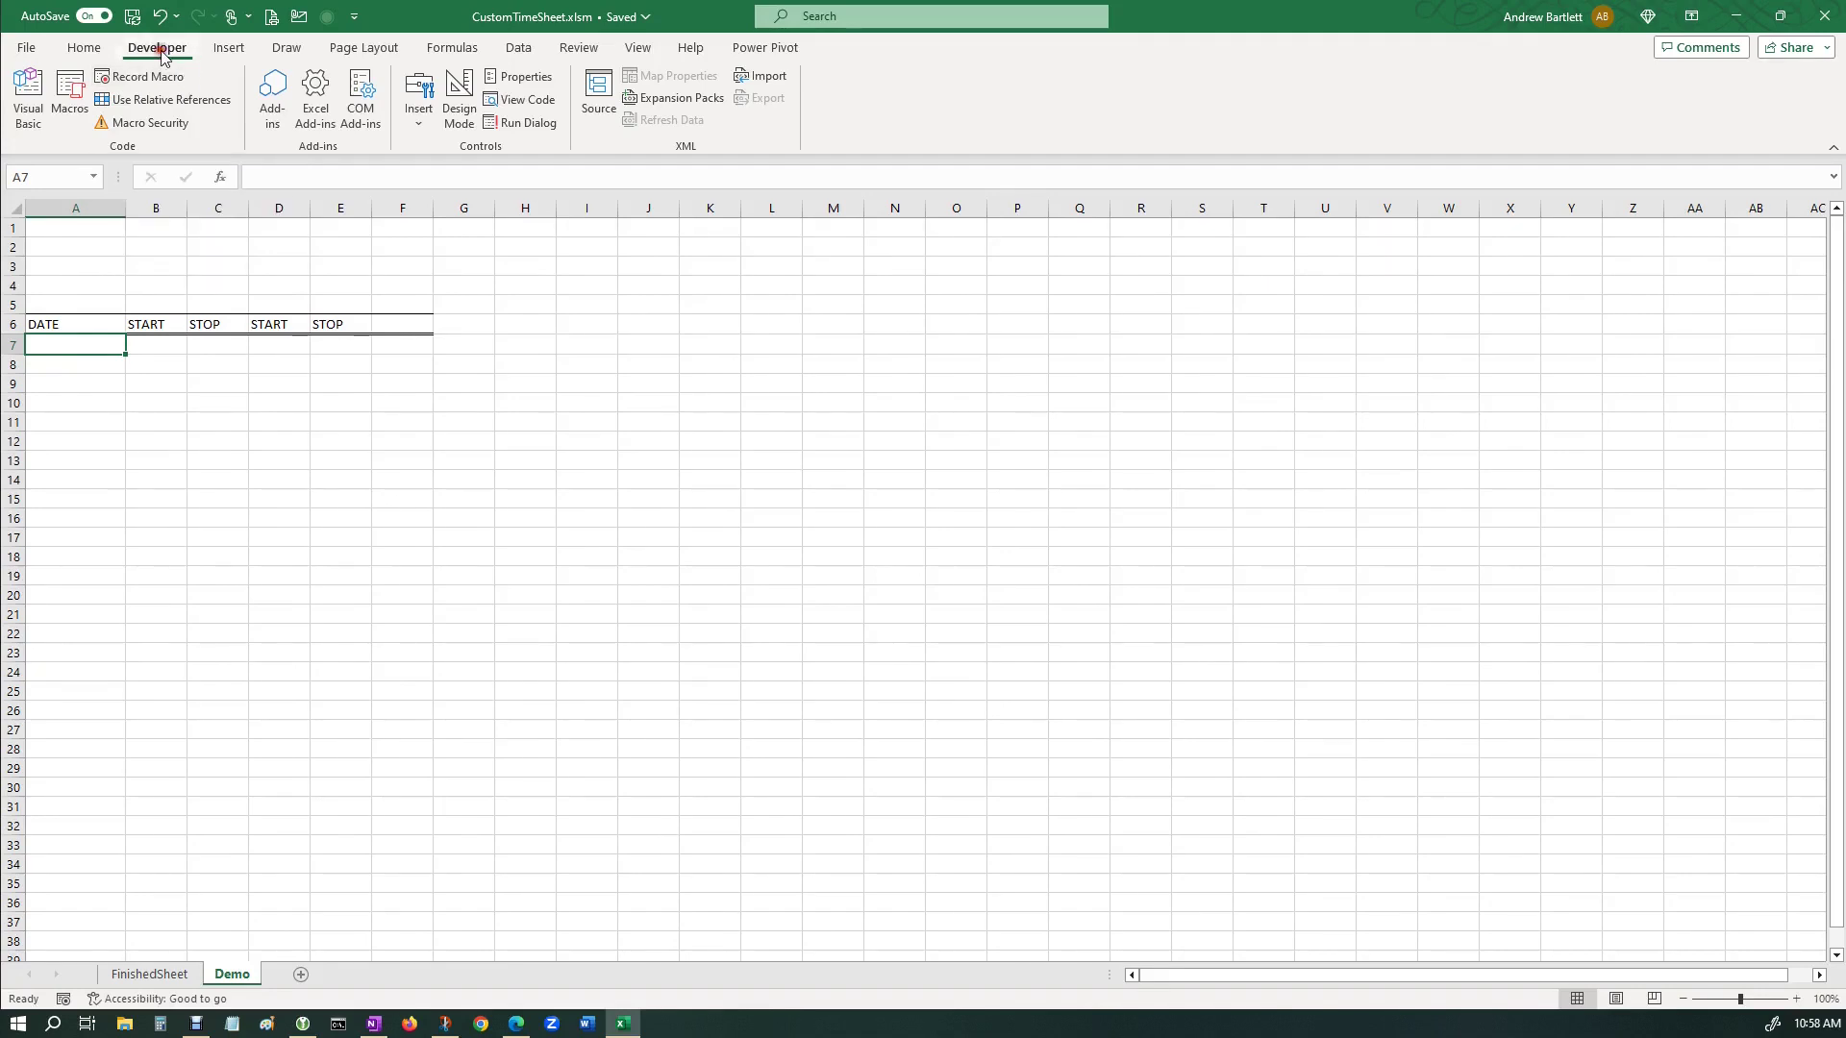
{"action": "left_click", "coordinate": [83, 48]}
{"action": "left_click", "coordinate": [157, 49]}
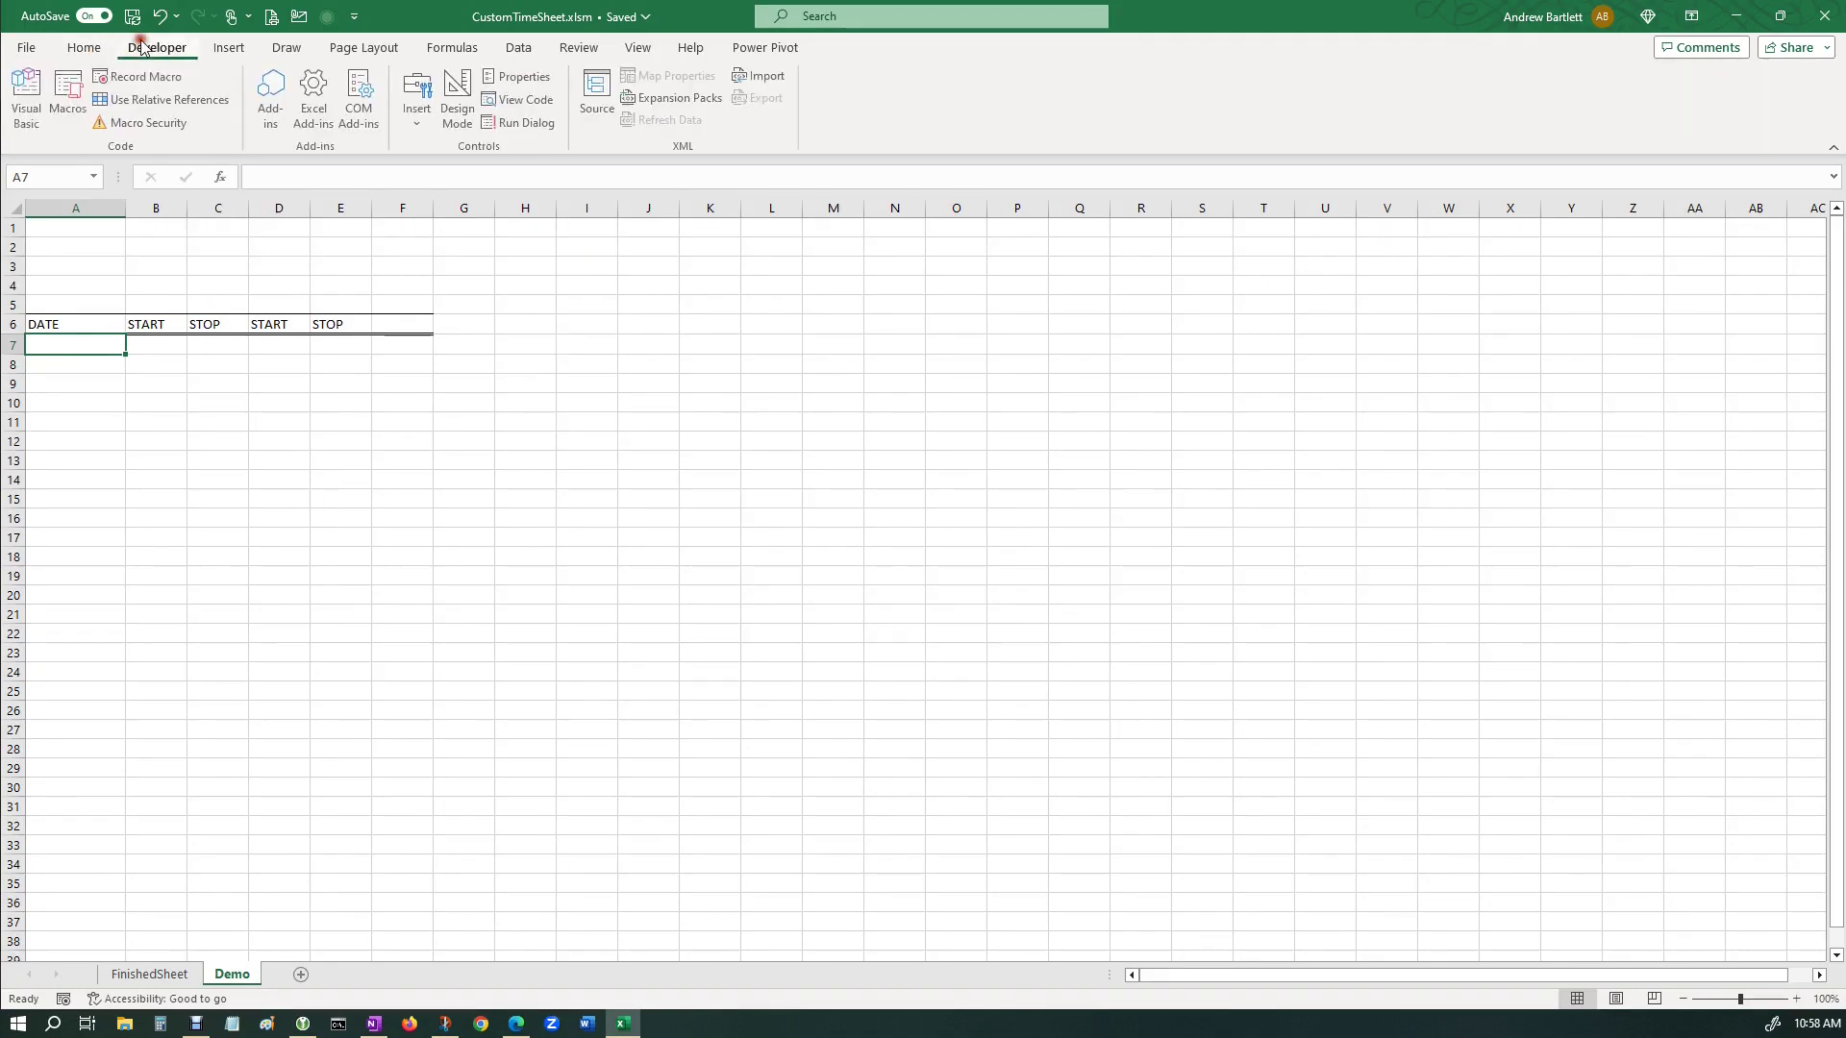
{"action": "left_click", "coordinate": [141, 78]}
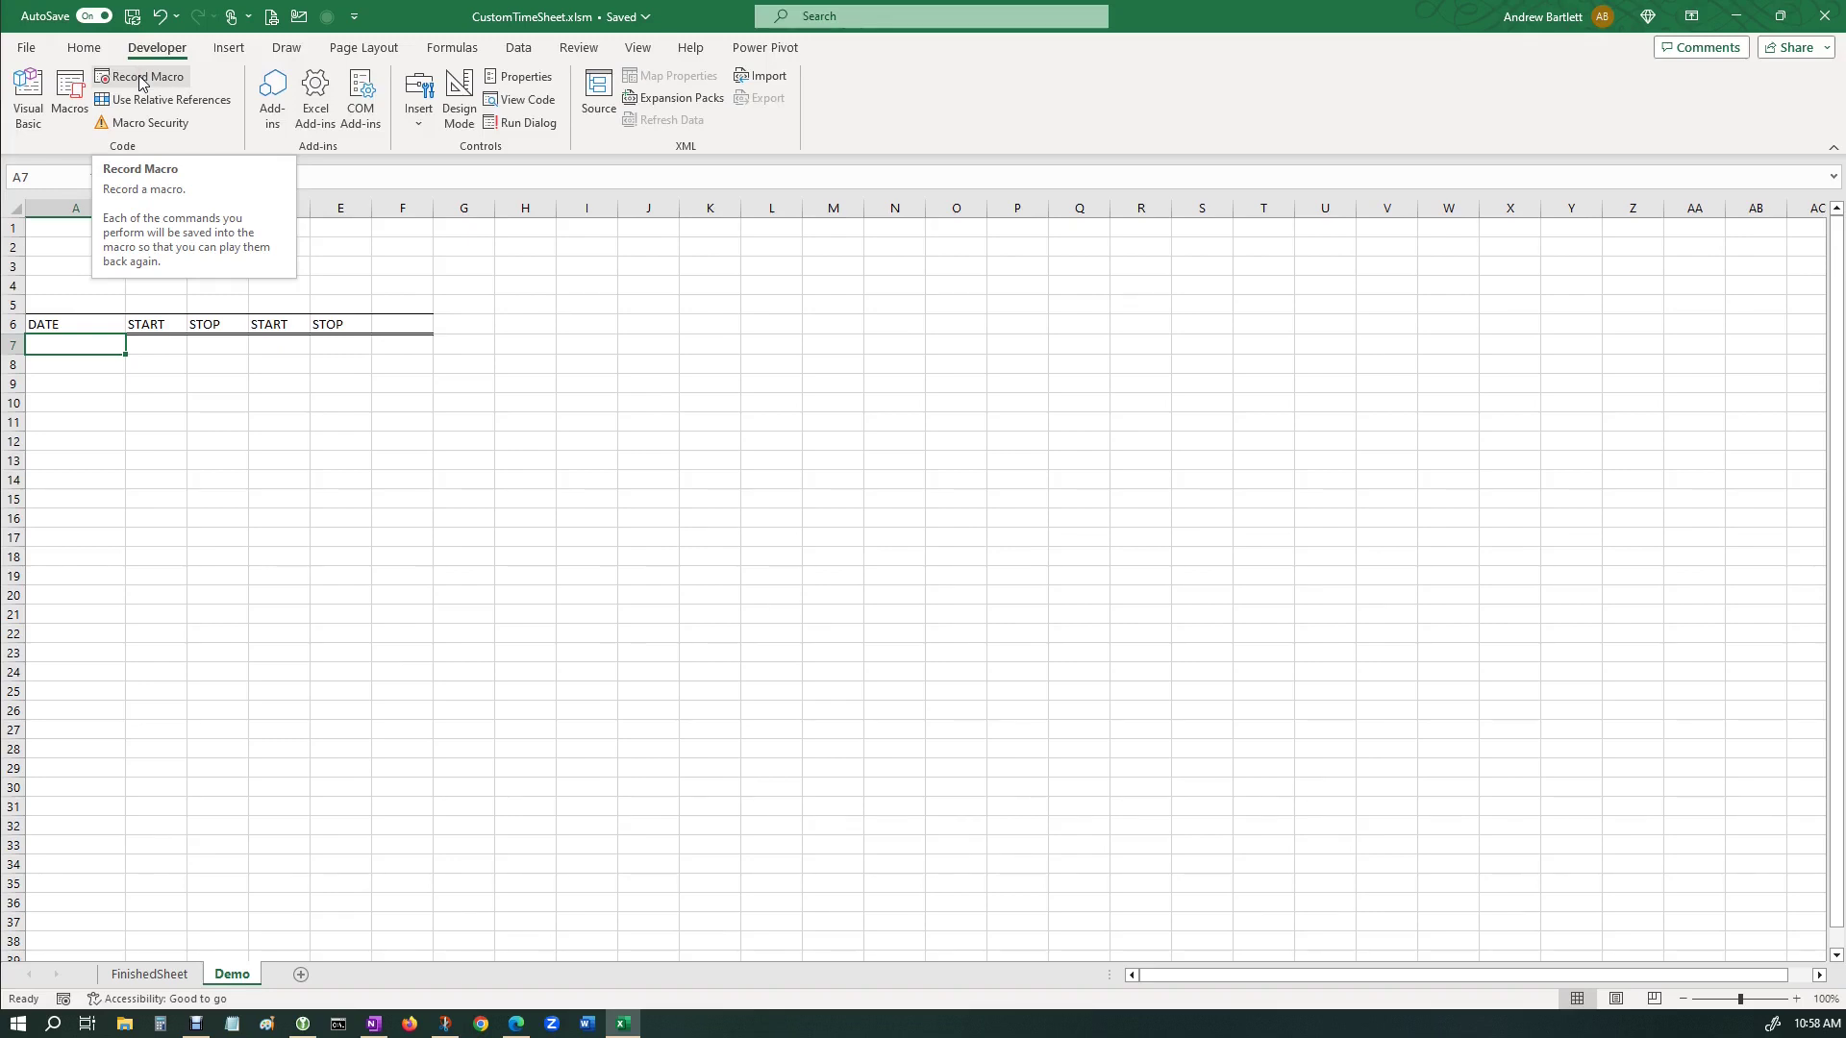
{"action": "left_click", "coordinate": [140, 78]}
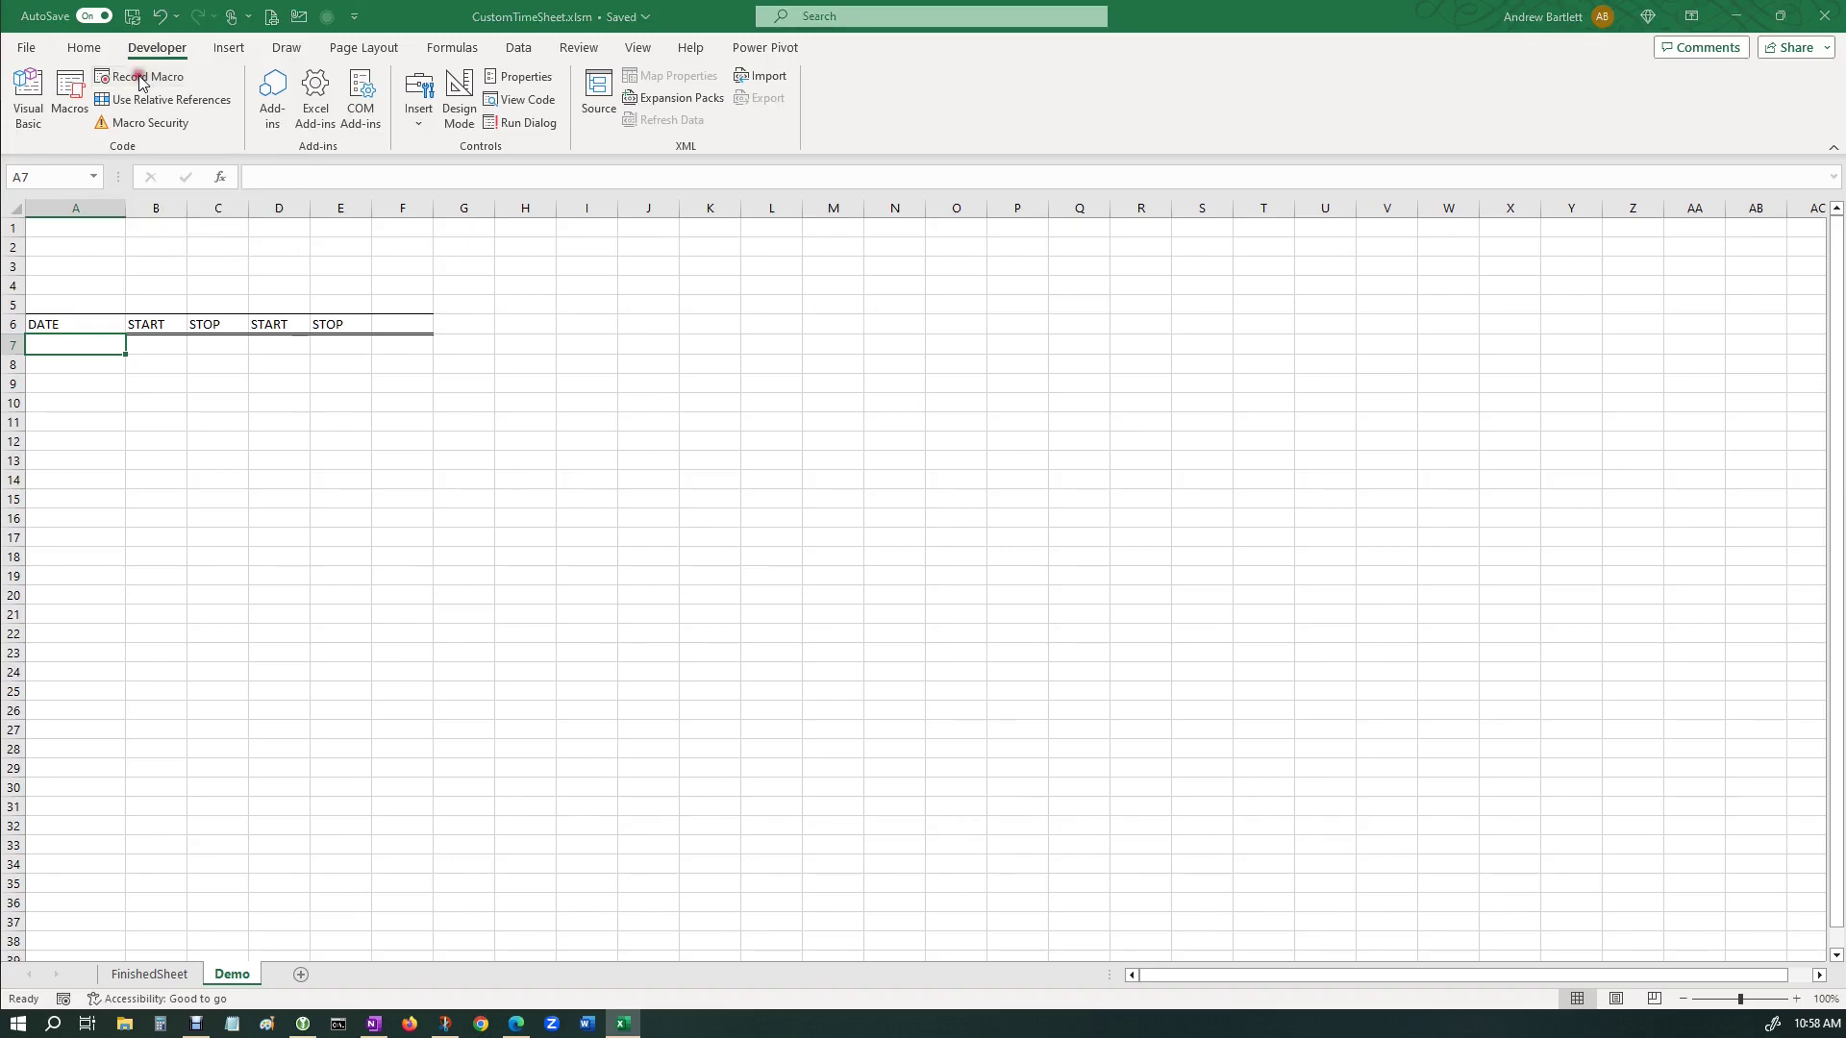
{"action": "key", "text": "BackSpace"}
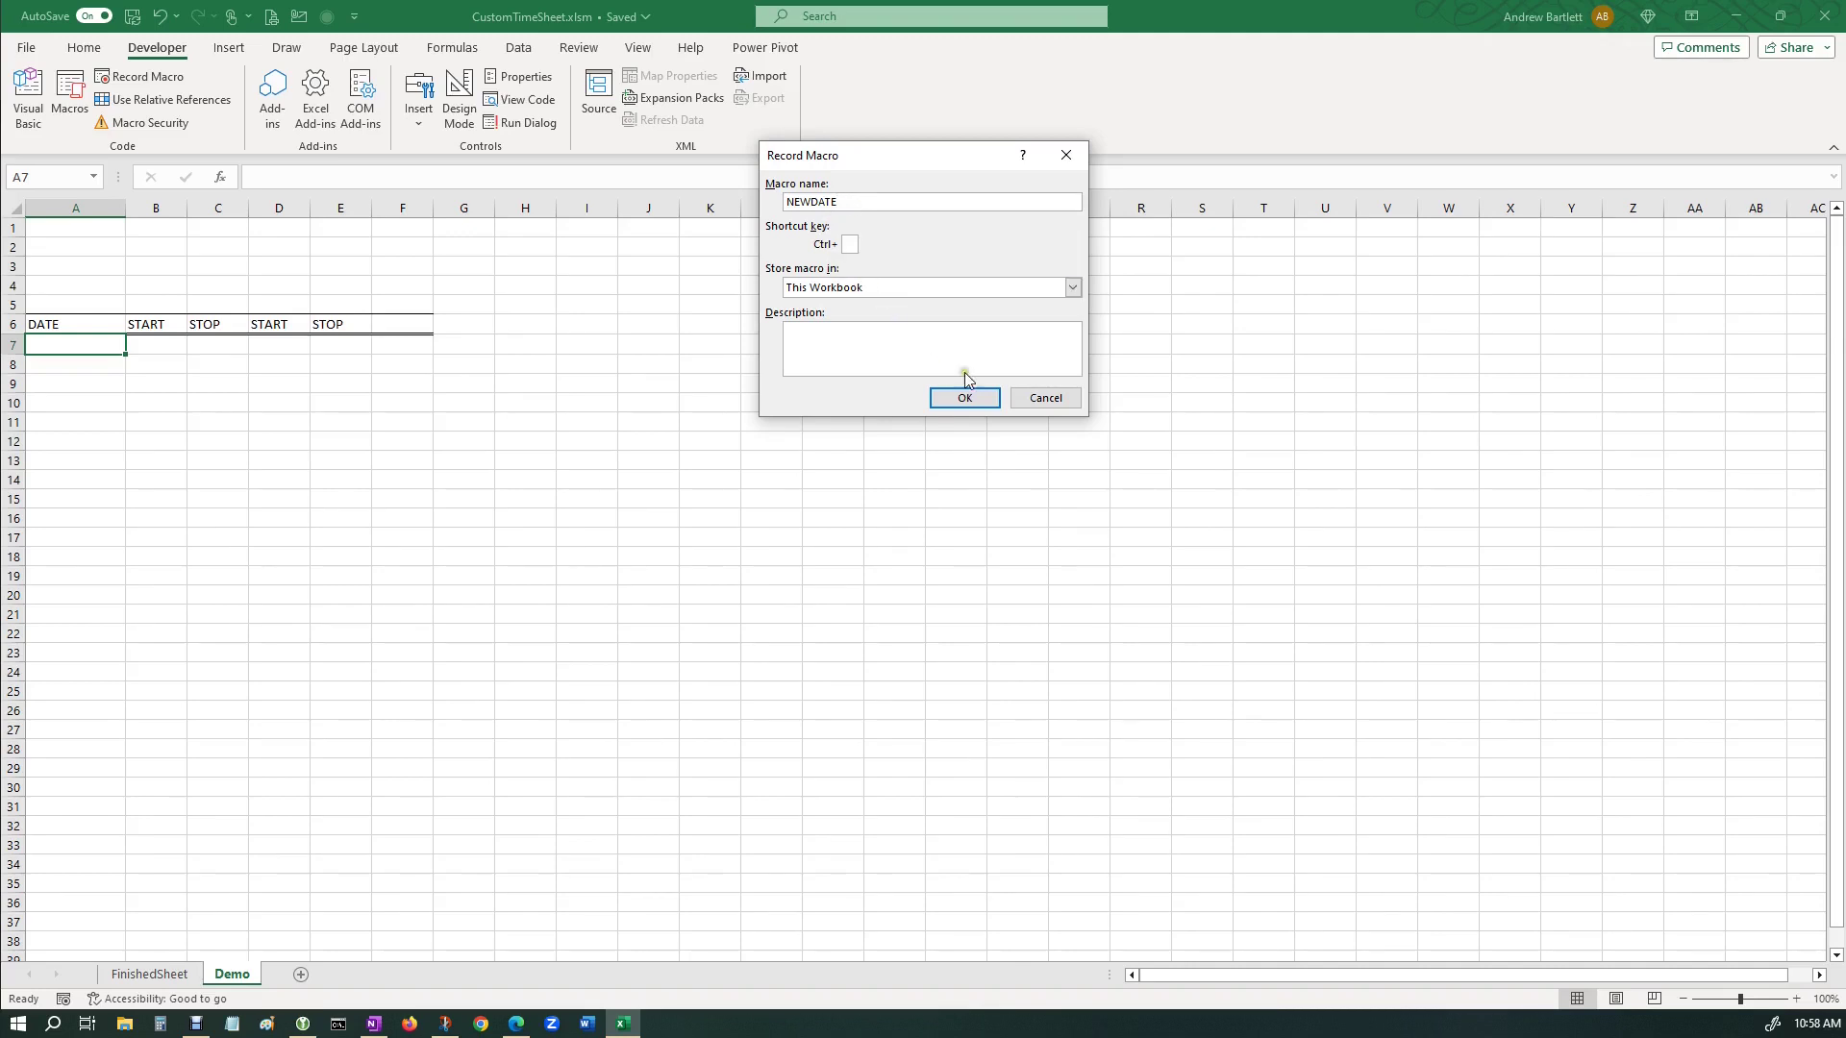
{"action": "left_click", "coordinate": [976, 398]}
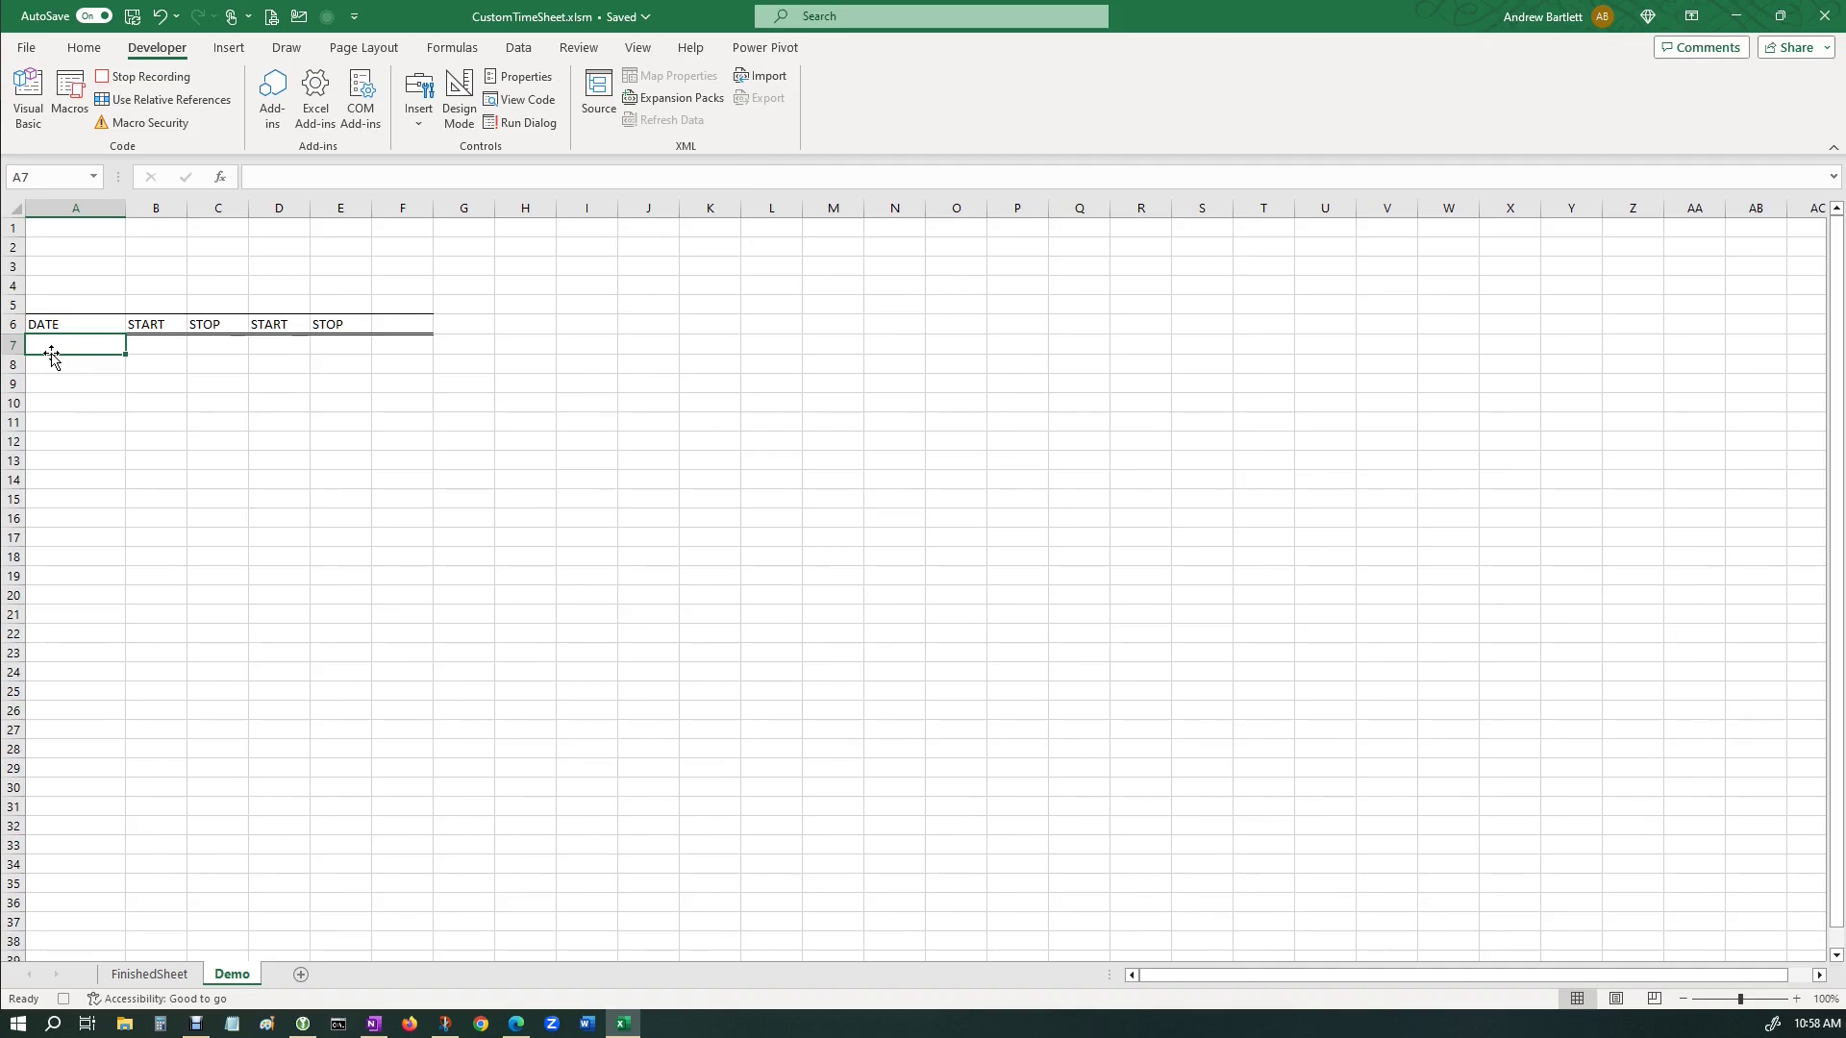
Record entering =TEXT(NOW(),"MM/DD/YYYY") in A7, confirm the formula and stop the macro recording.
{"action": "type", "text": "="}
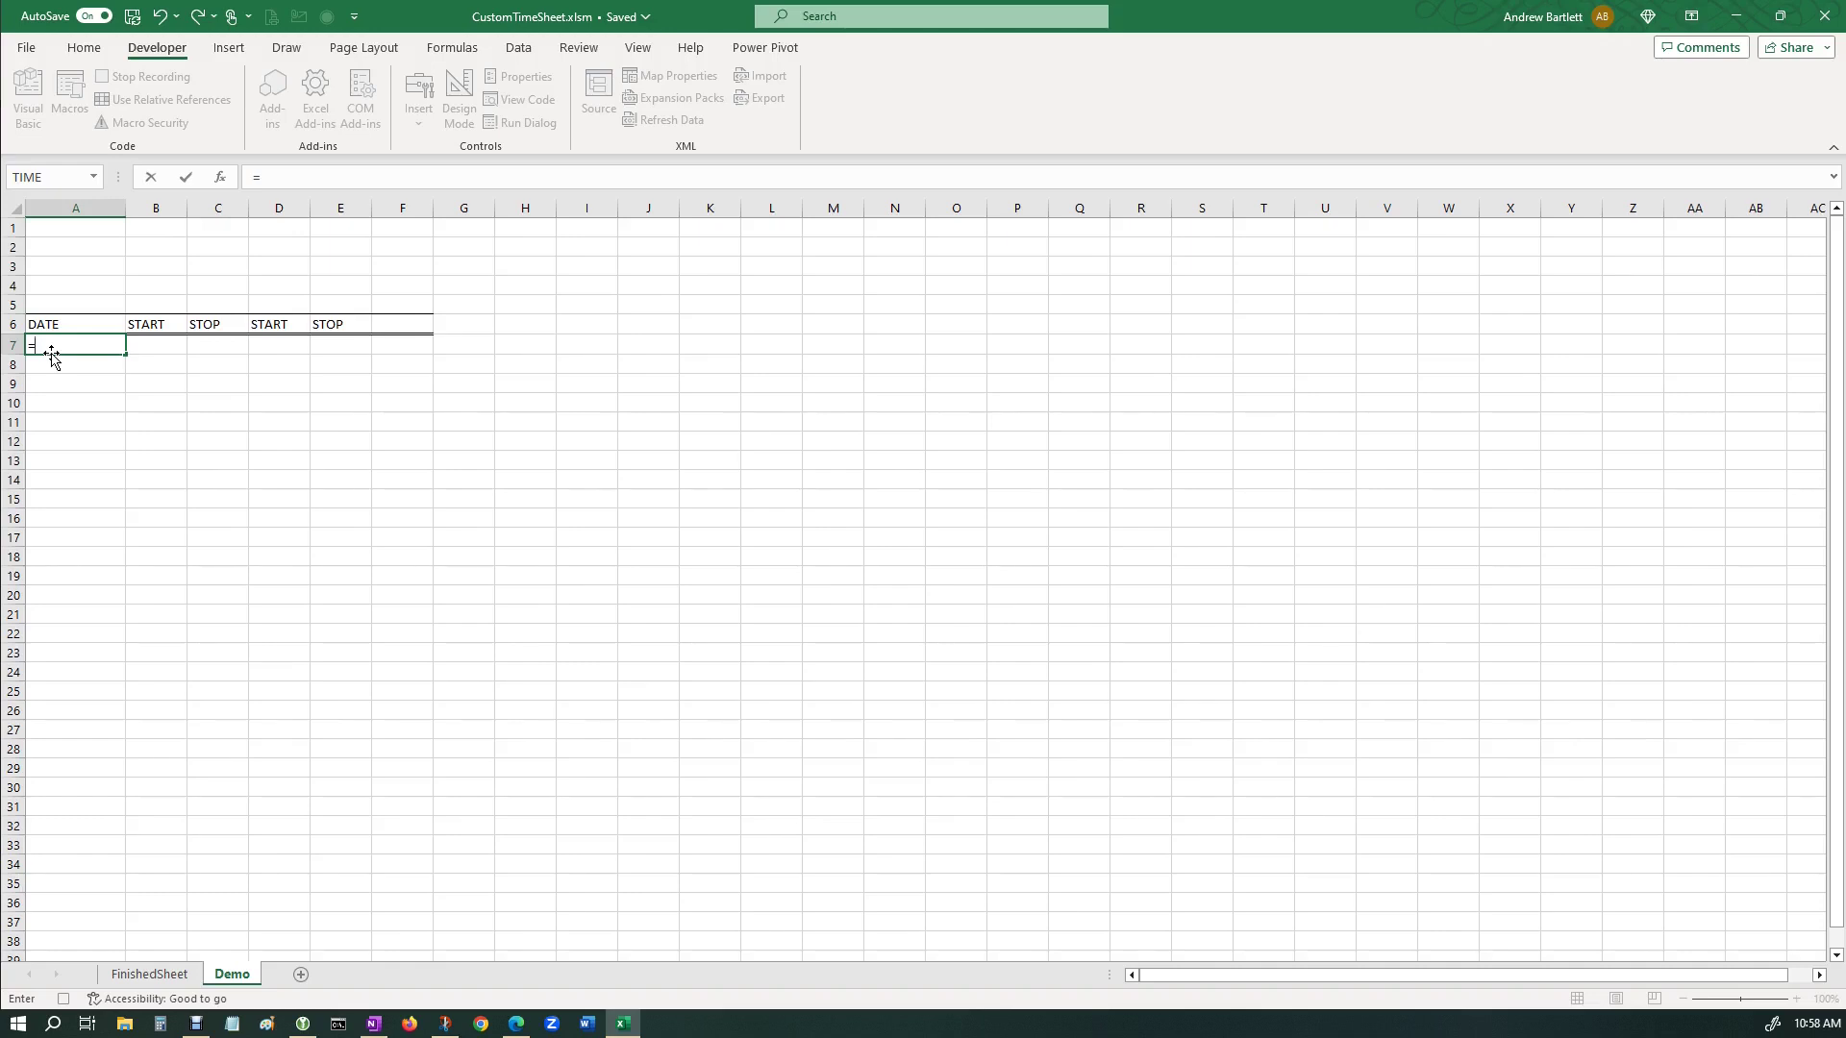
{"action": "type", "text": "TEXT"}
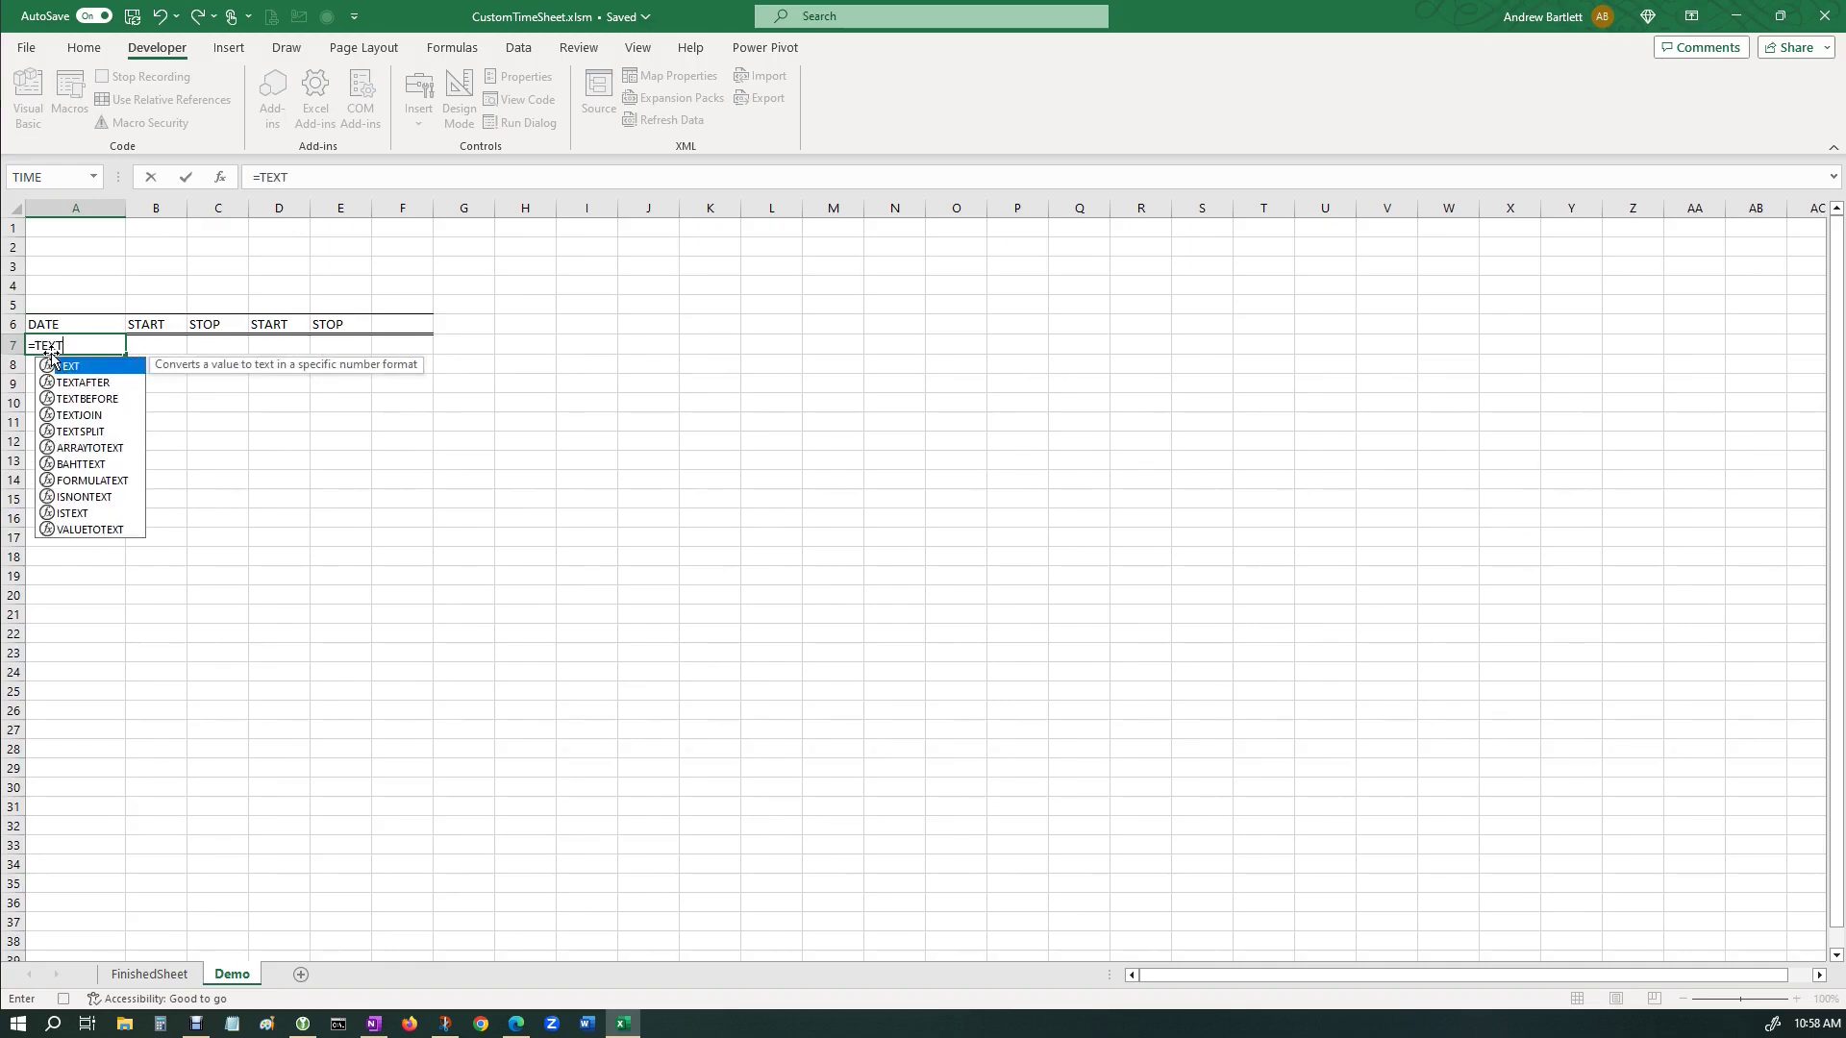
{"action": "type", "text": "(NO"}
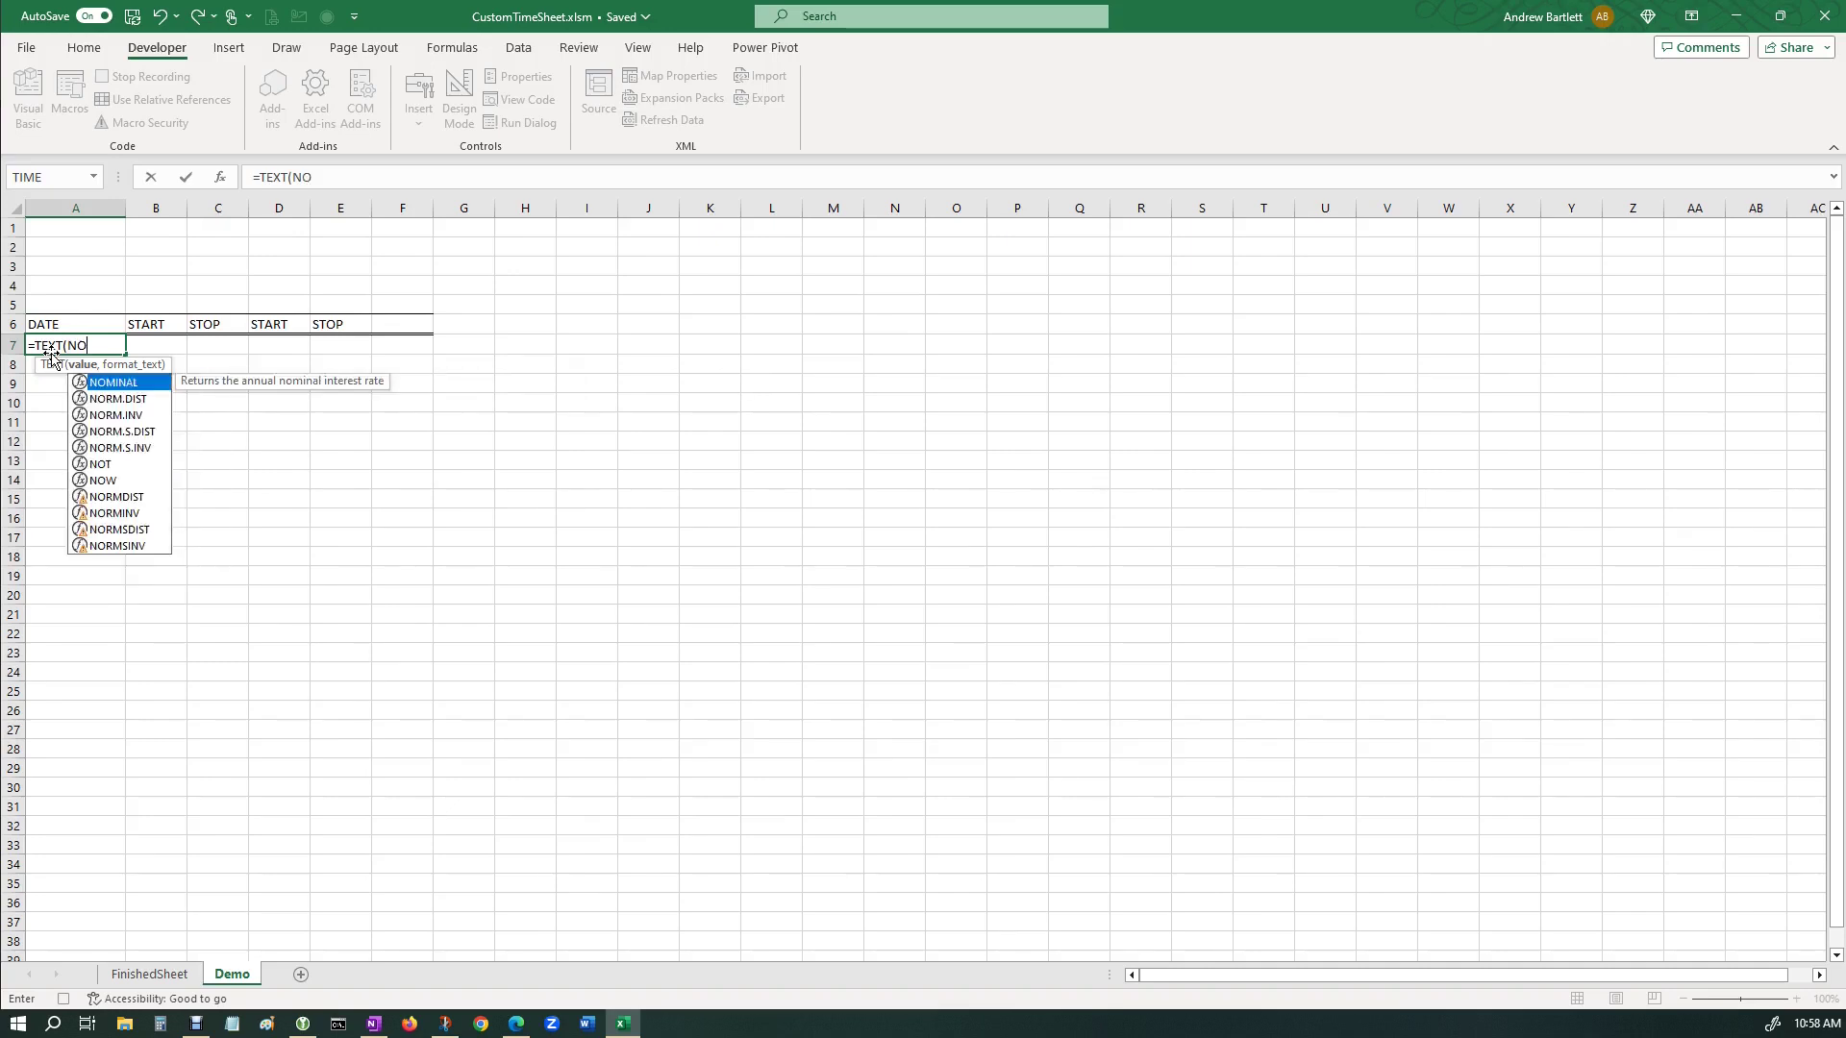
{"action": "type", "text": "W(),"}
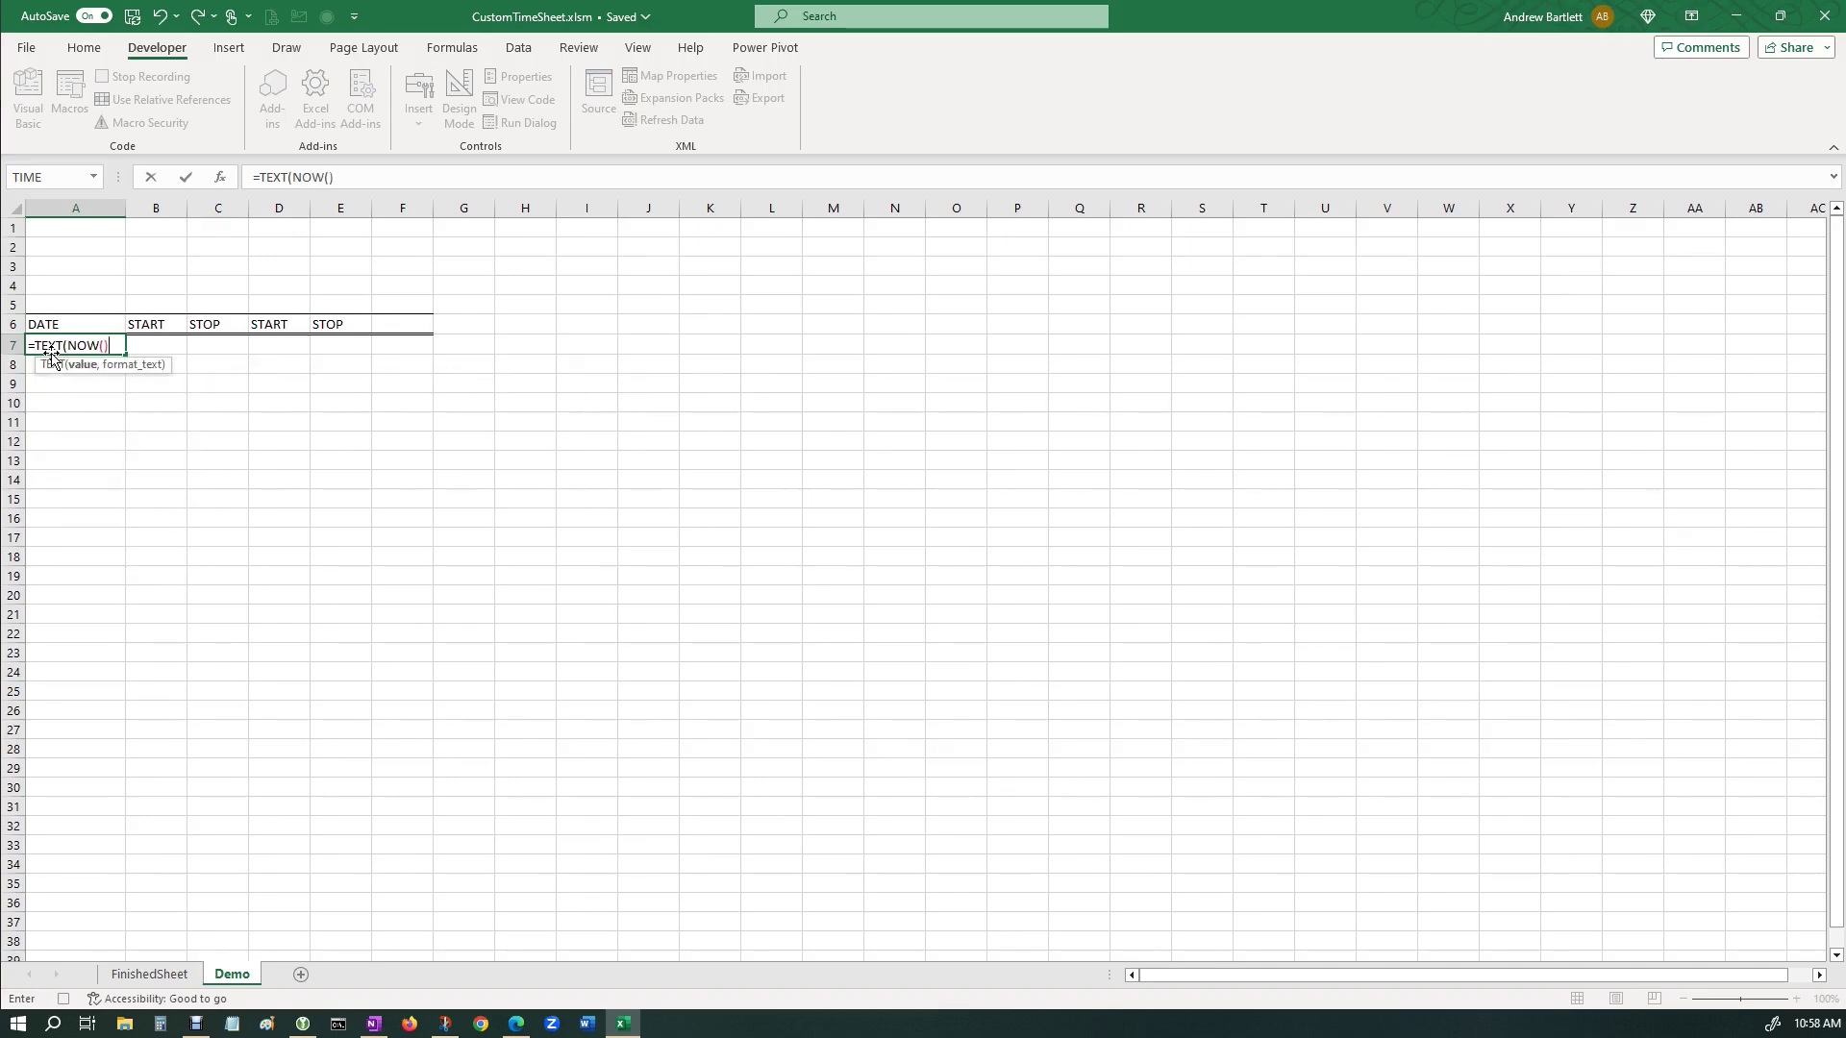
{"action": "type", "text": "\"MM/DD/YYYY"}
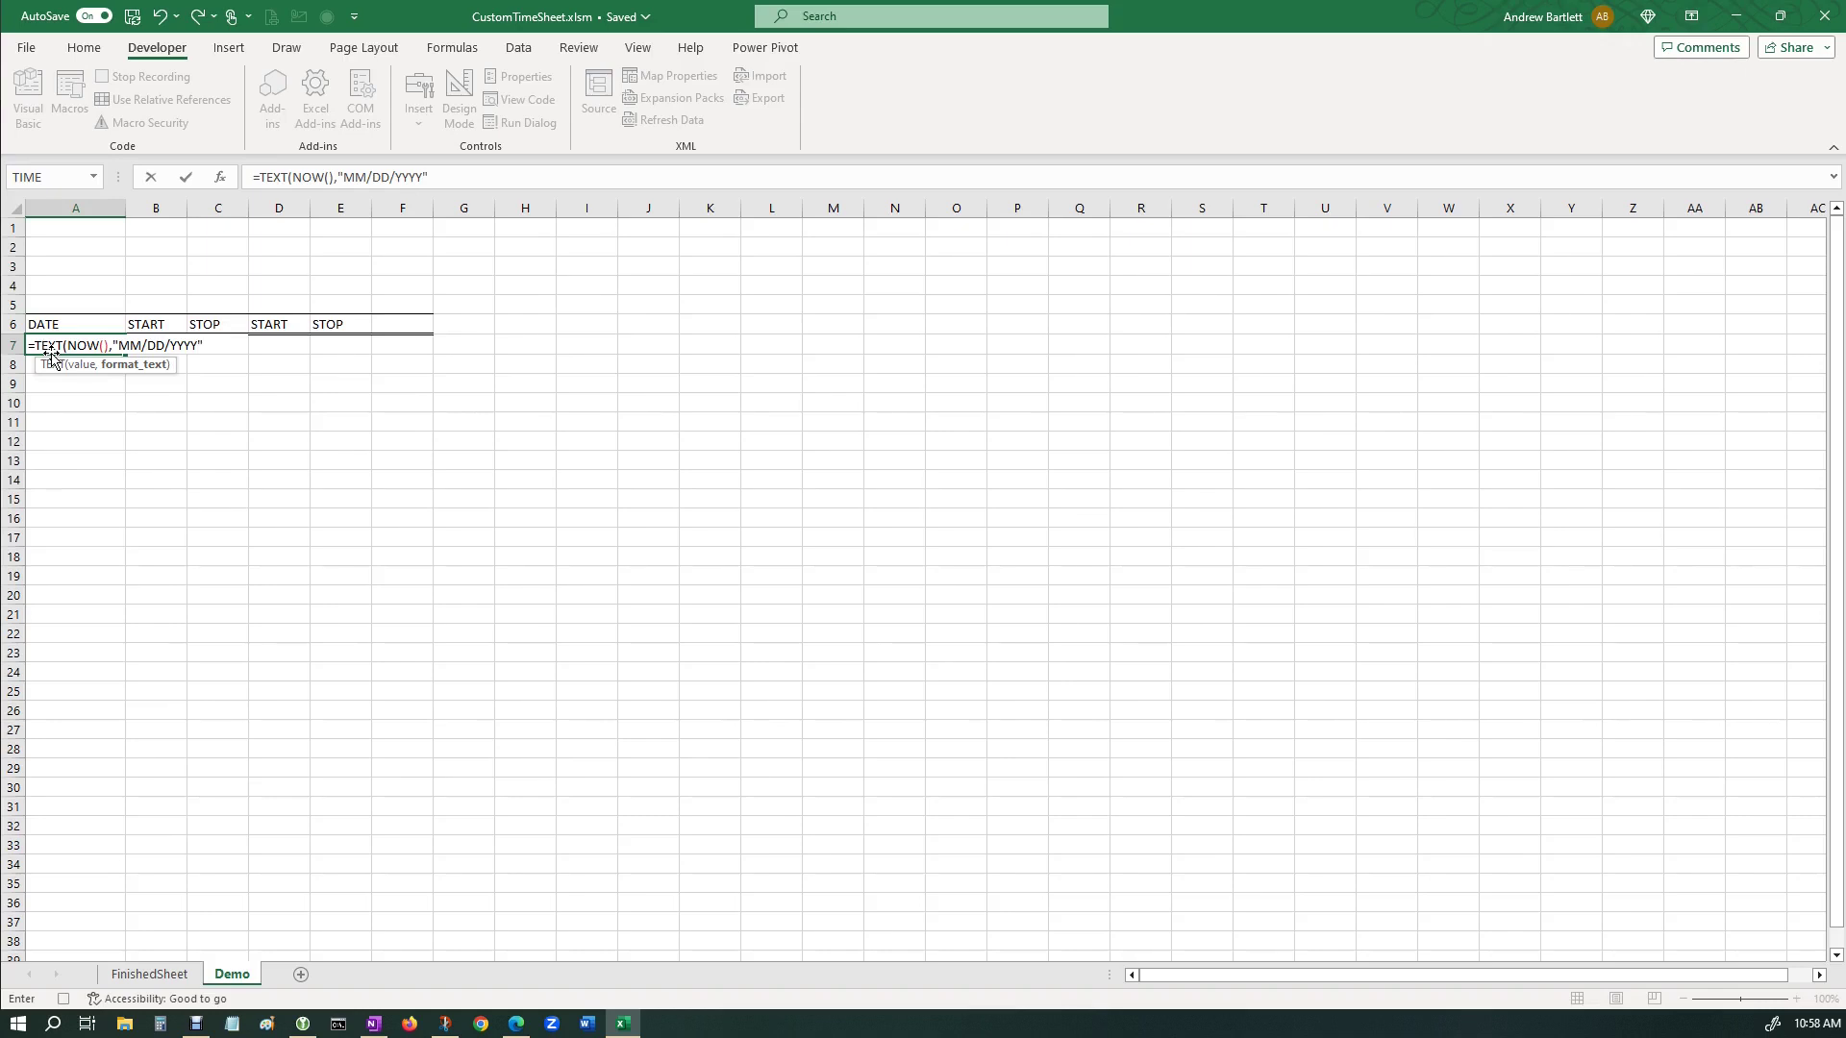
{"action": "key", "text": "Return"}
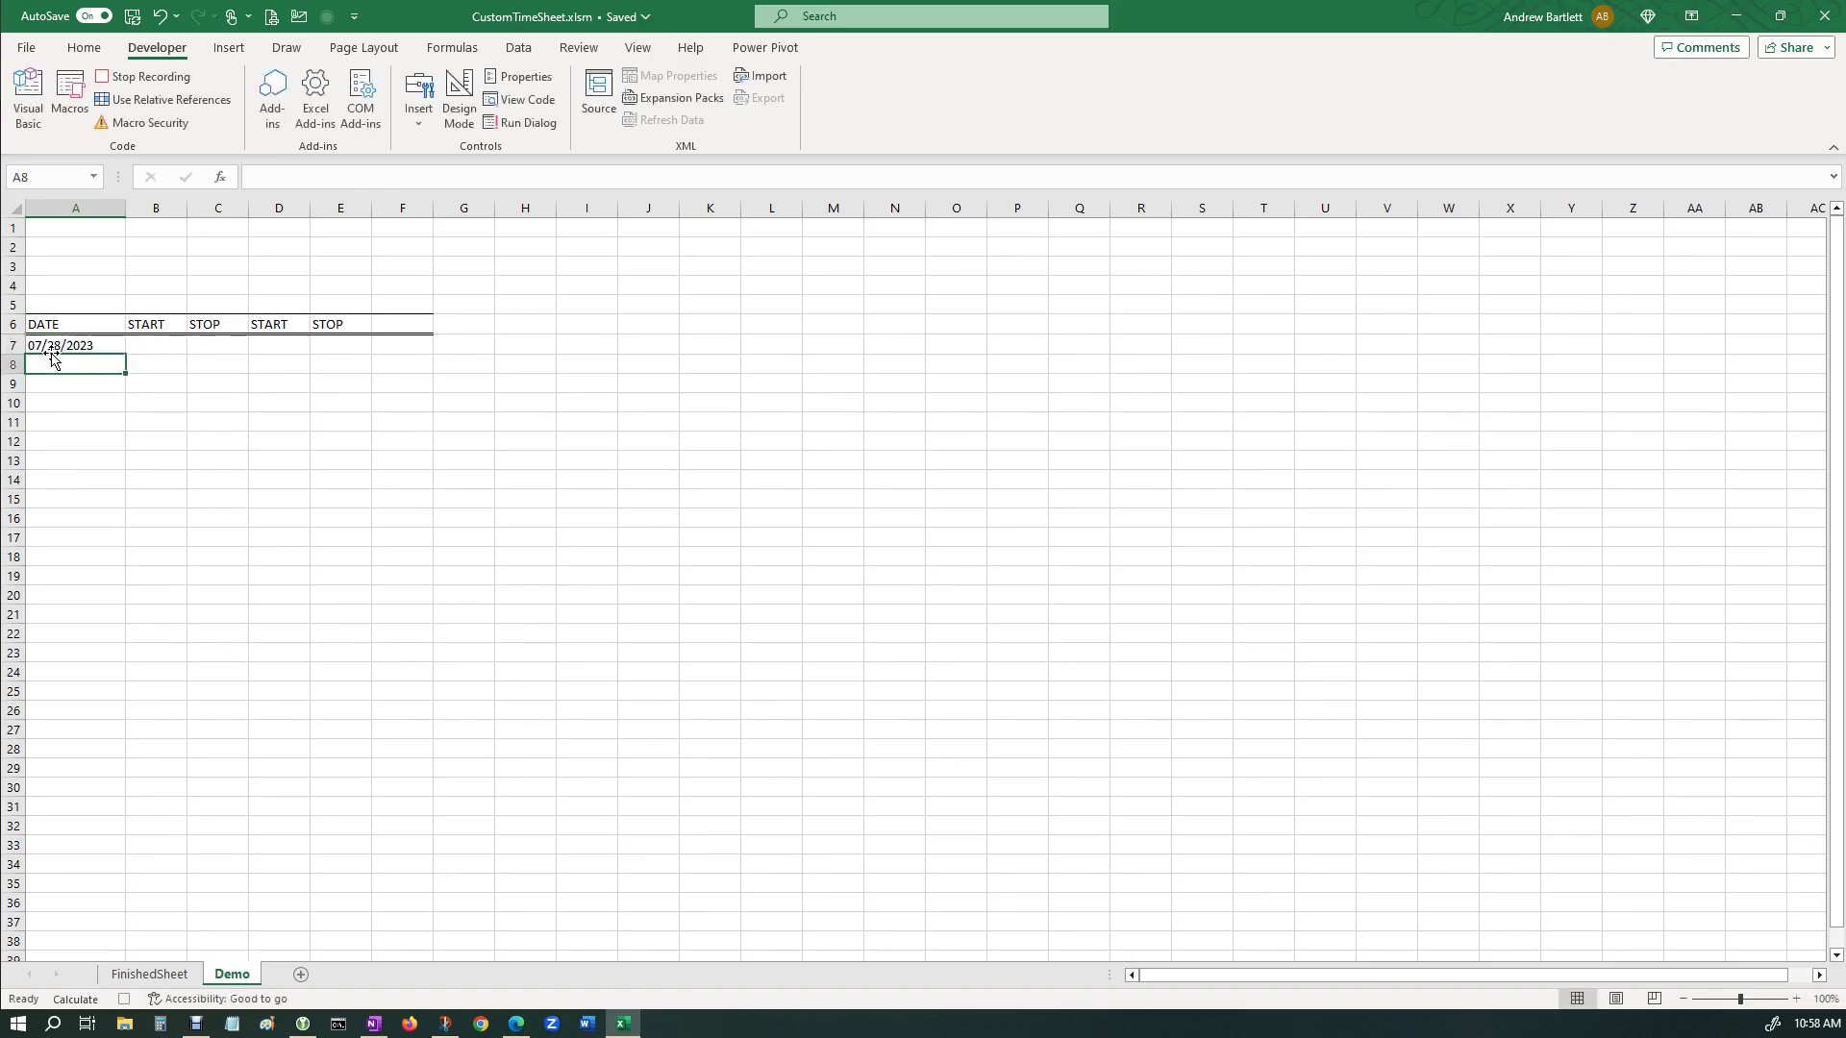
{"action": "left_click", "coordinate": [144, 77]}
Run the NEWDATE macro with A9 selected to test it.
{"action": "left_click", "coordinate": [148, 363]}
{"action": "left_click", "coordinate": [64, 385]}
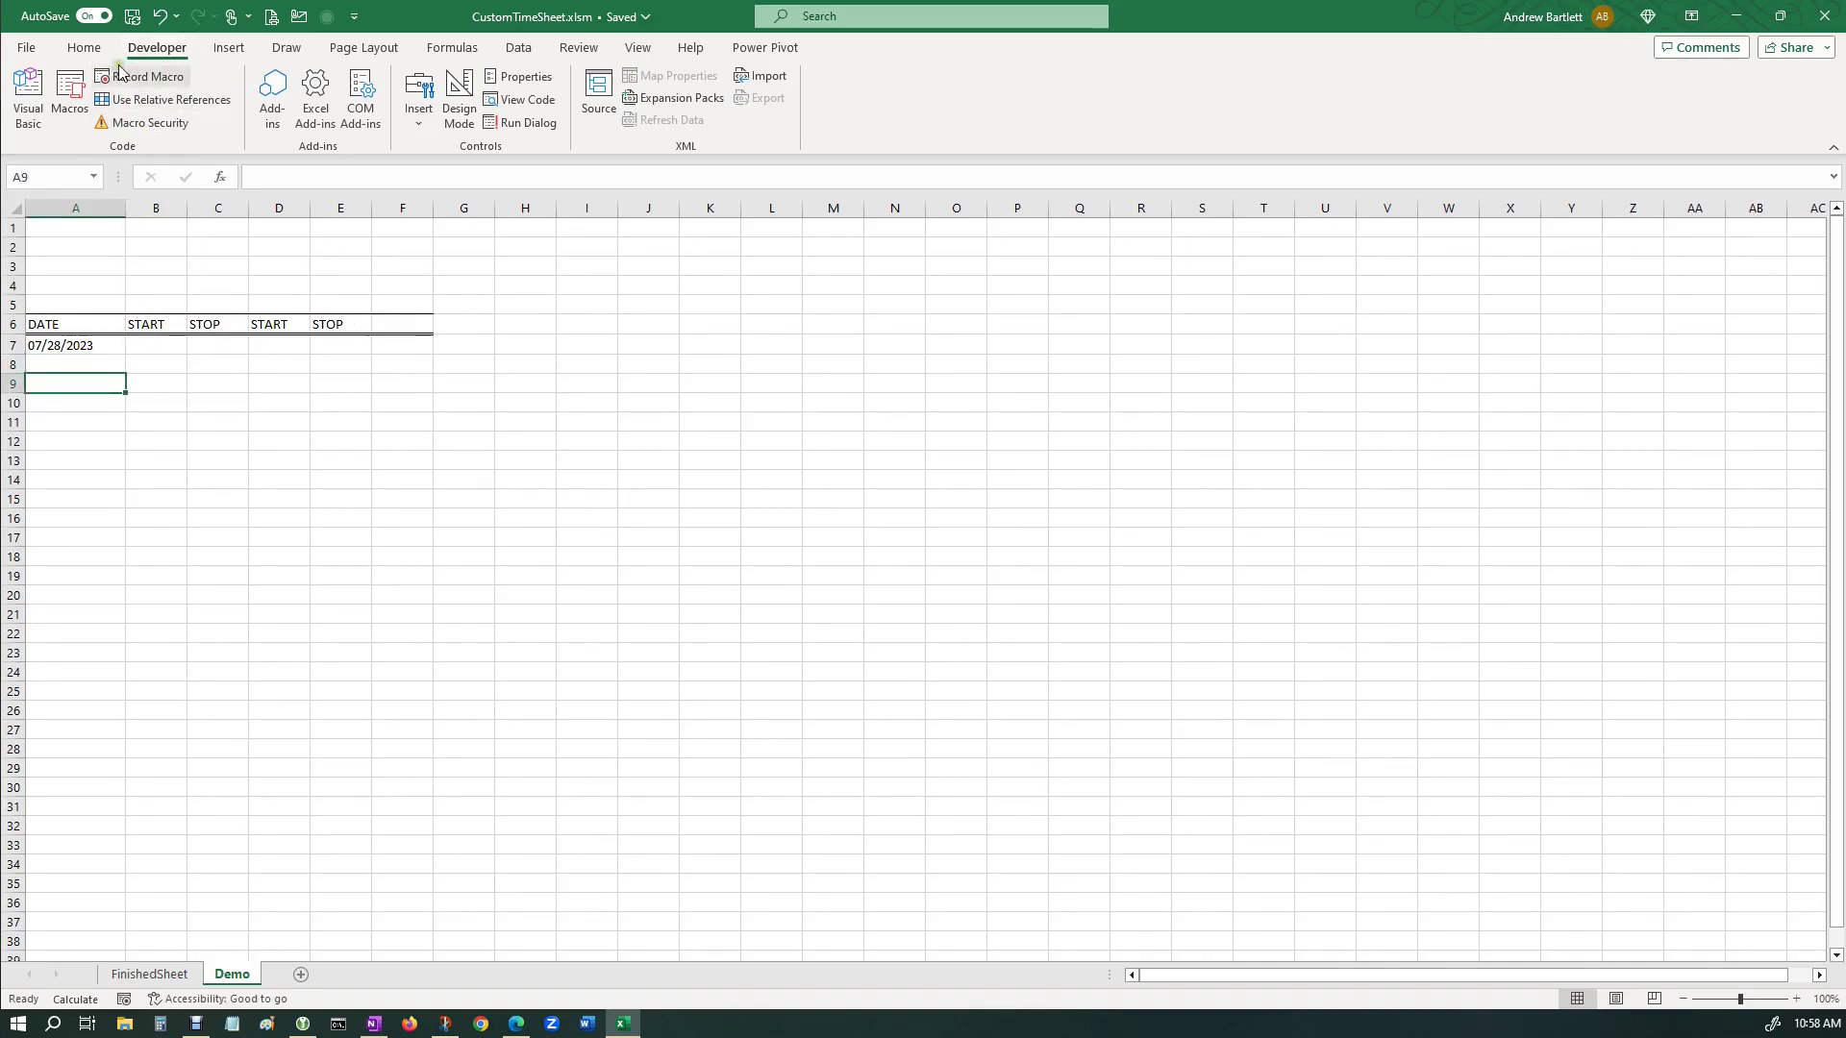
{"action": "left_click", "coordinate": [69, 90]}
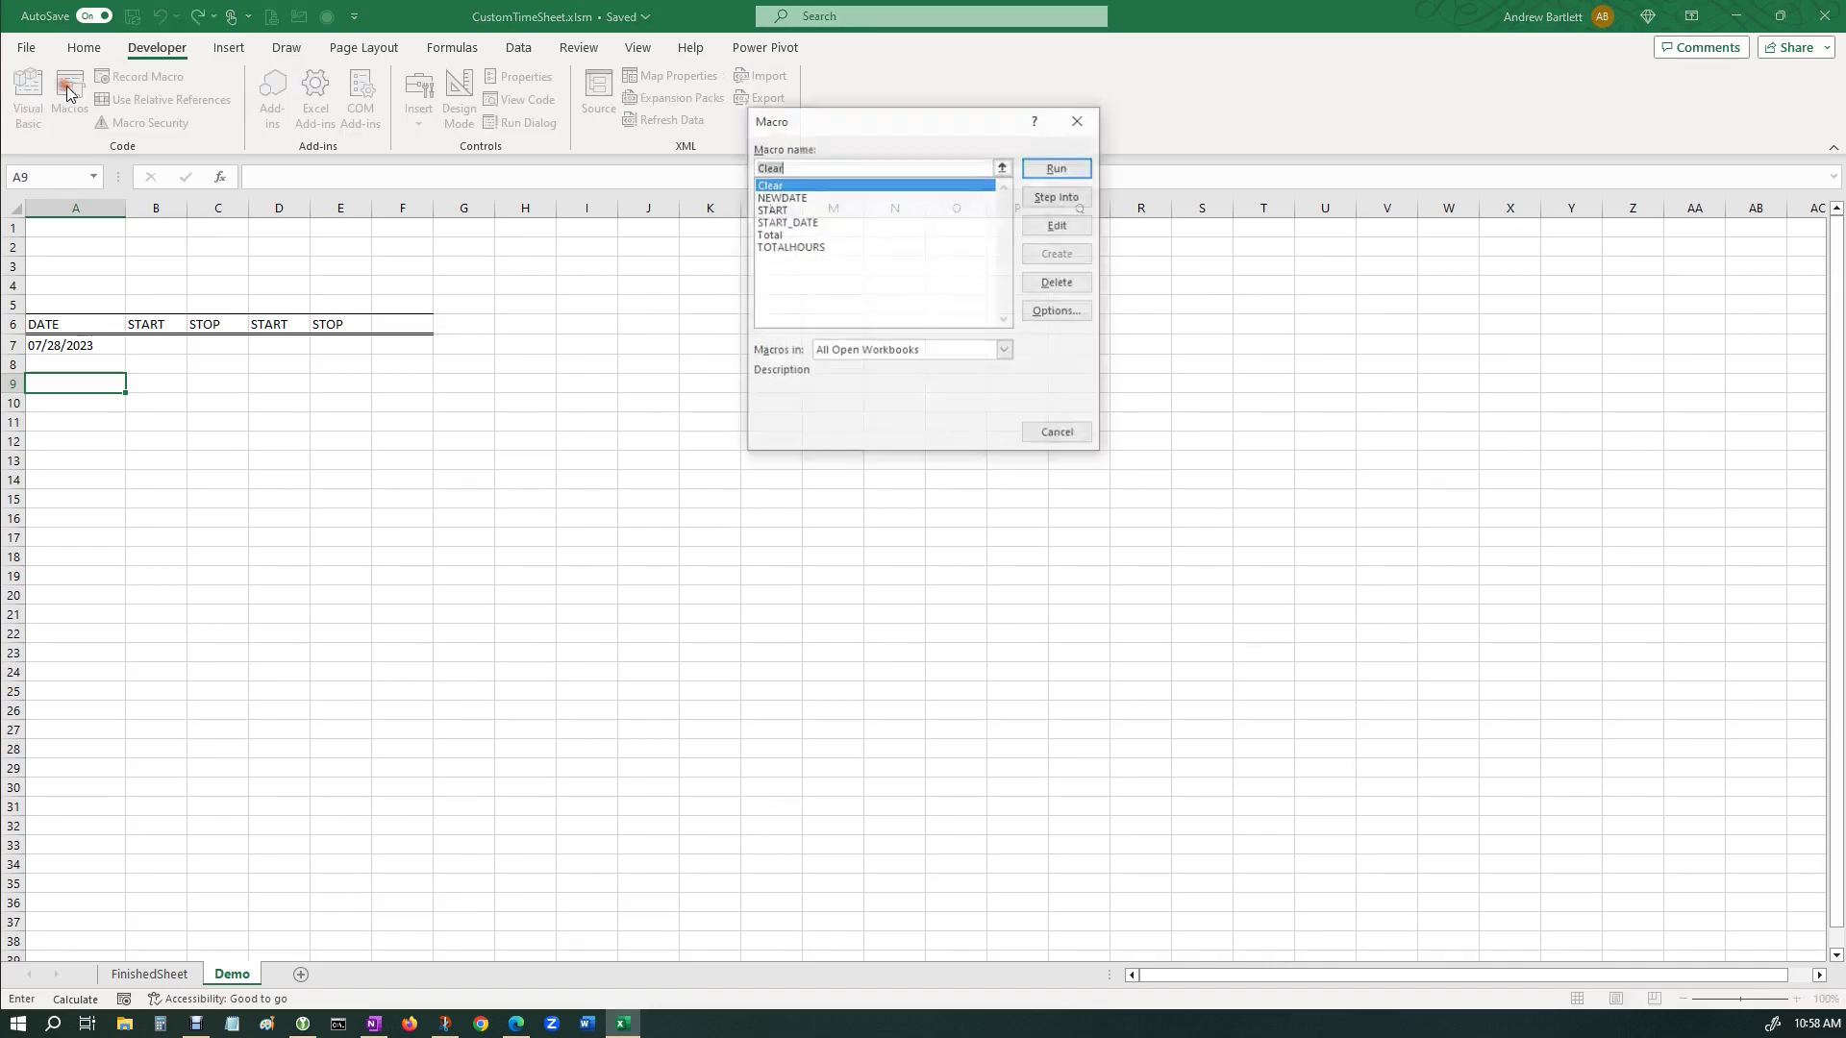
{"action": "left_click", "coordinate": [774, 198]}
{"action": "left_click", "coordinate": [1073, 171]}
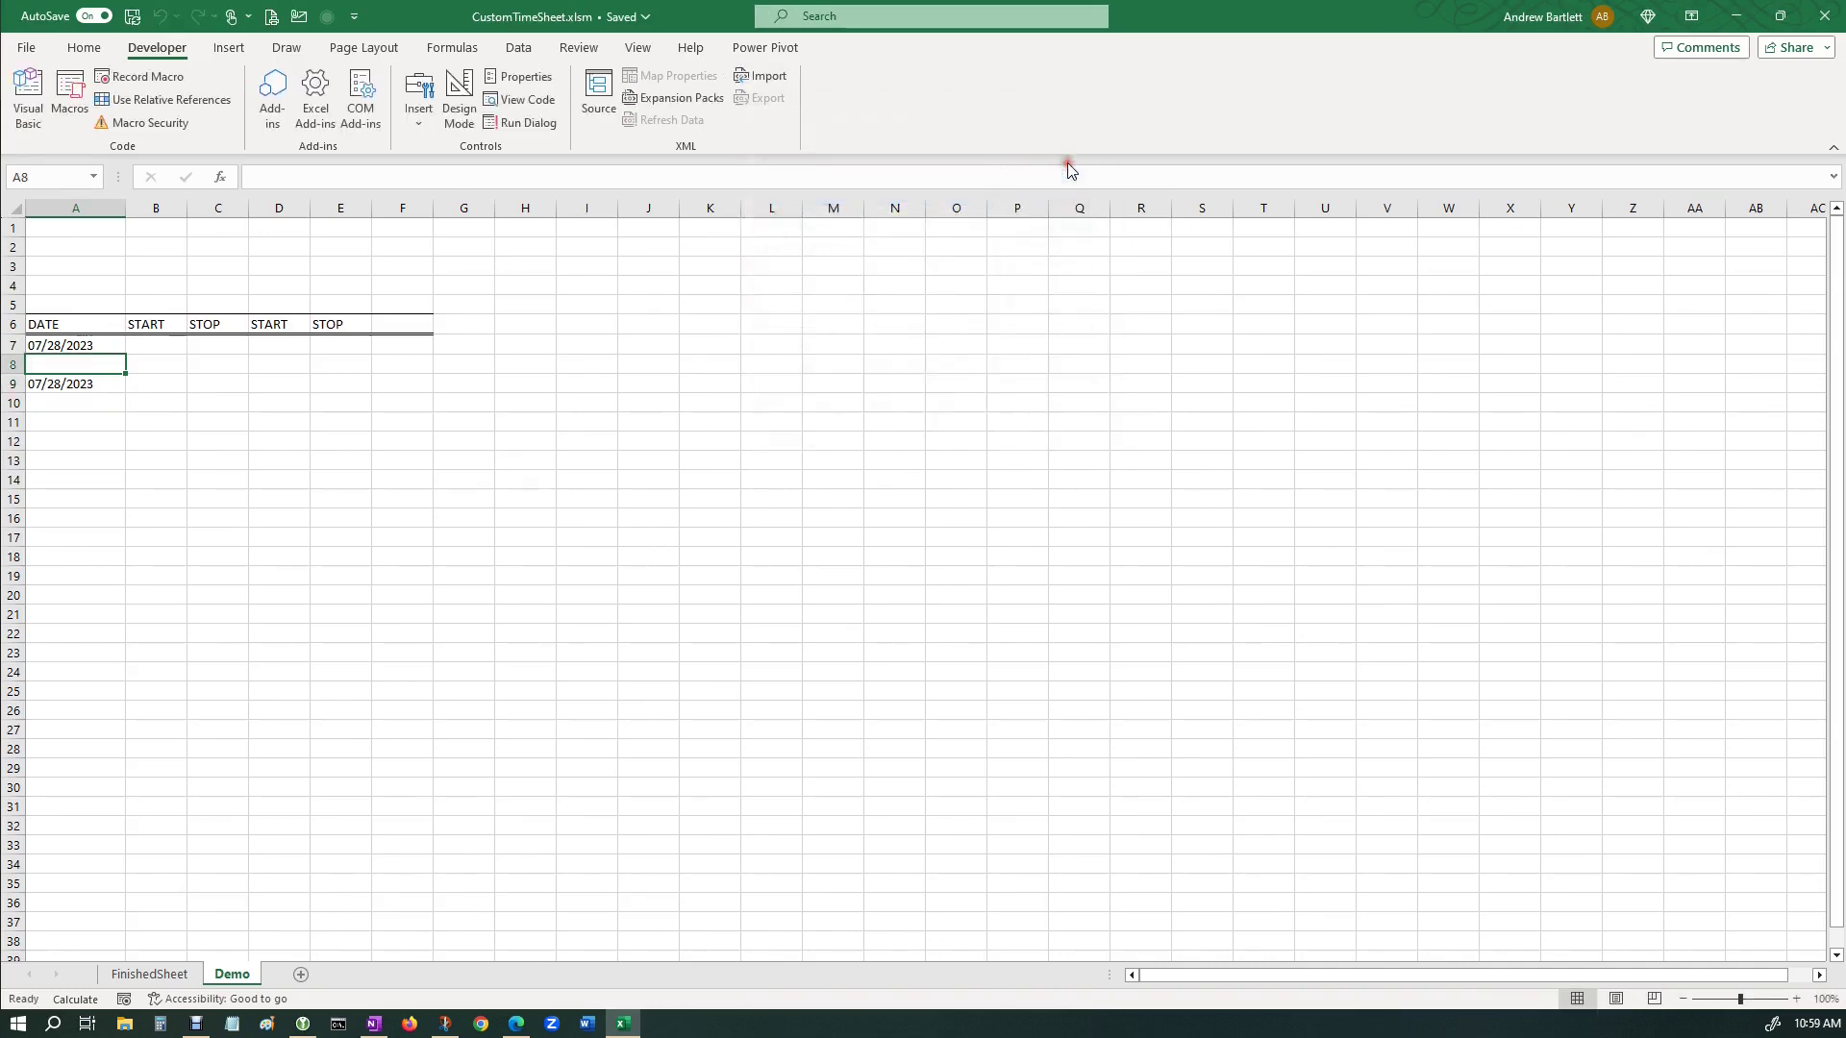
{"action": "left_click", "coordinate": [144, 389]}
Delete the test dates from A7 and A9, leaving A7 selected.
{"action": "left_click", "coordinate": [85, 366]}
{"action": "left_click", "coordinate": [84, 349]}
{"action": "key", "text": "Delete"}
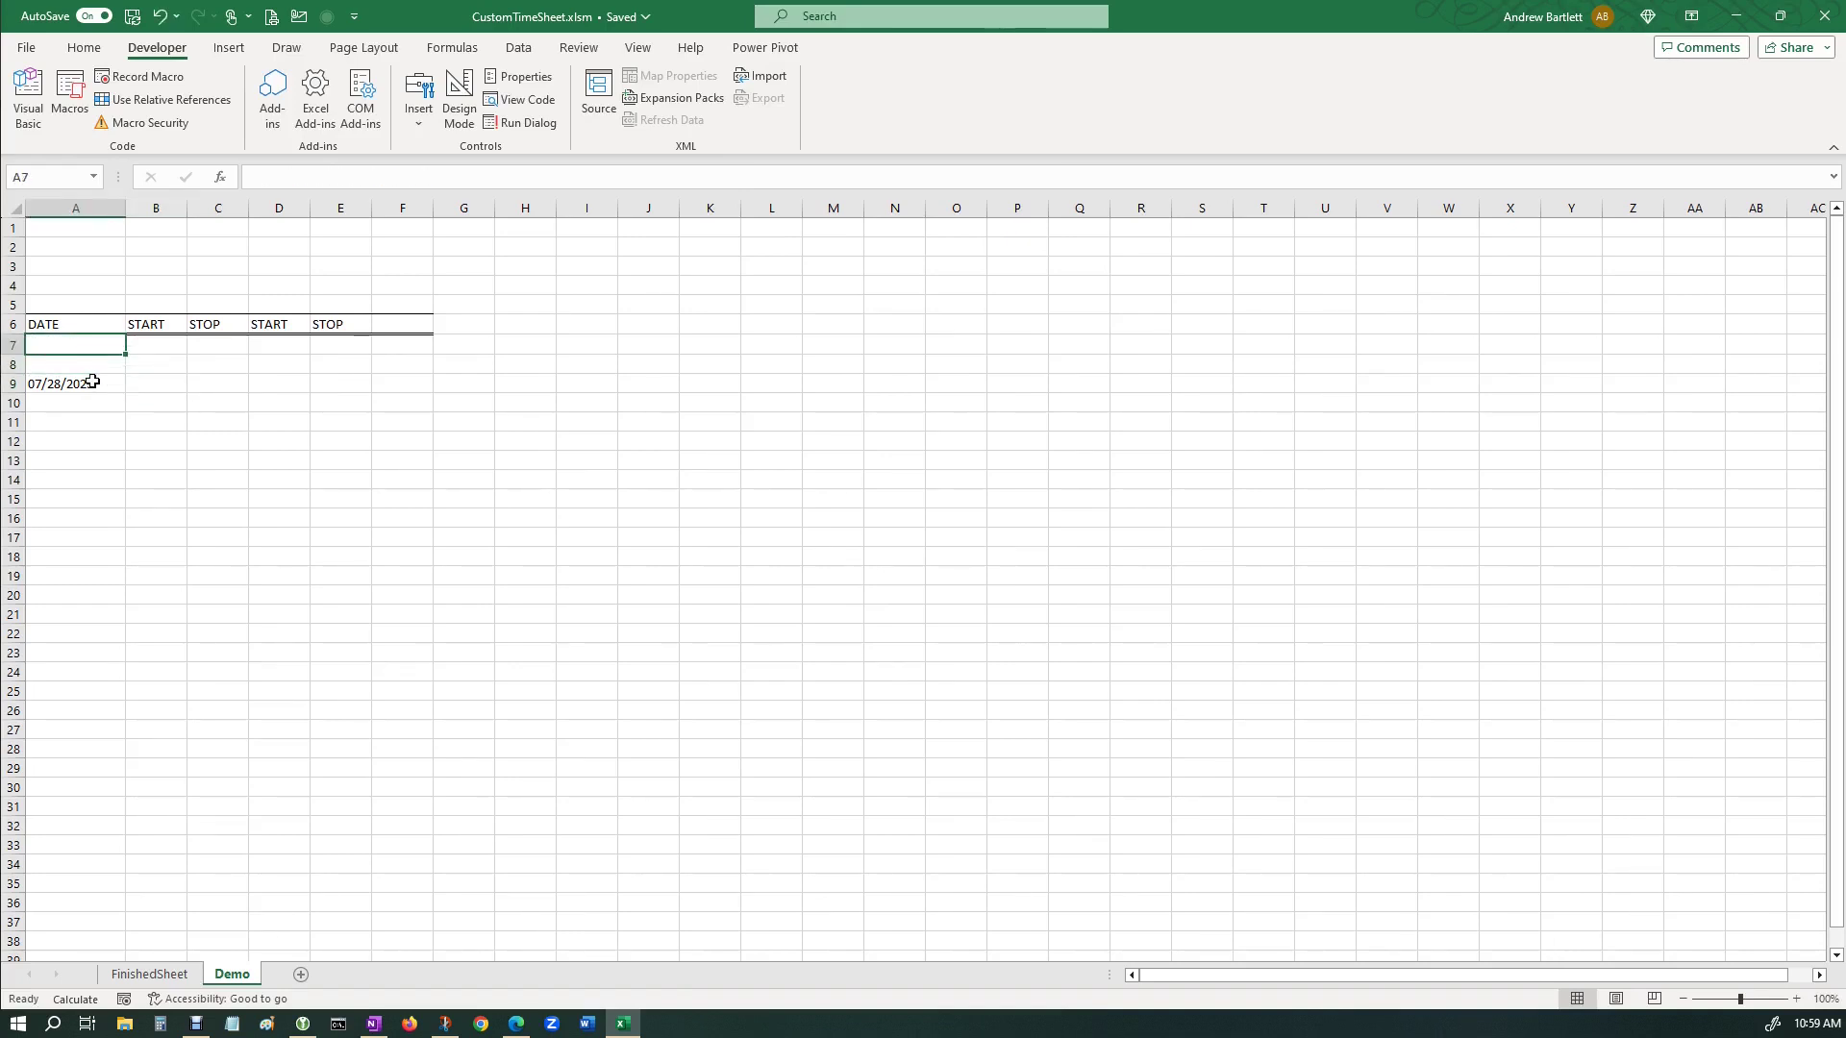
{"action": "left_click", "coordinate": [85, 383]}
{"action": "key", "text": "Delete"}
{"action": "left_click", "coordinate": [85, 347]}
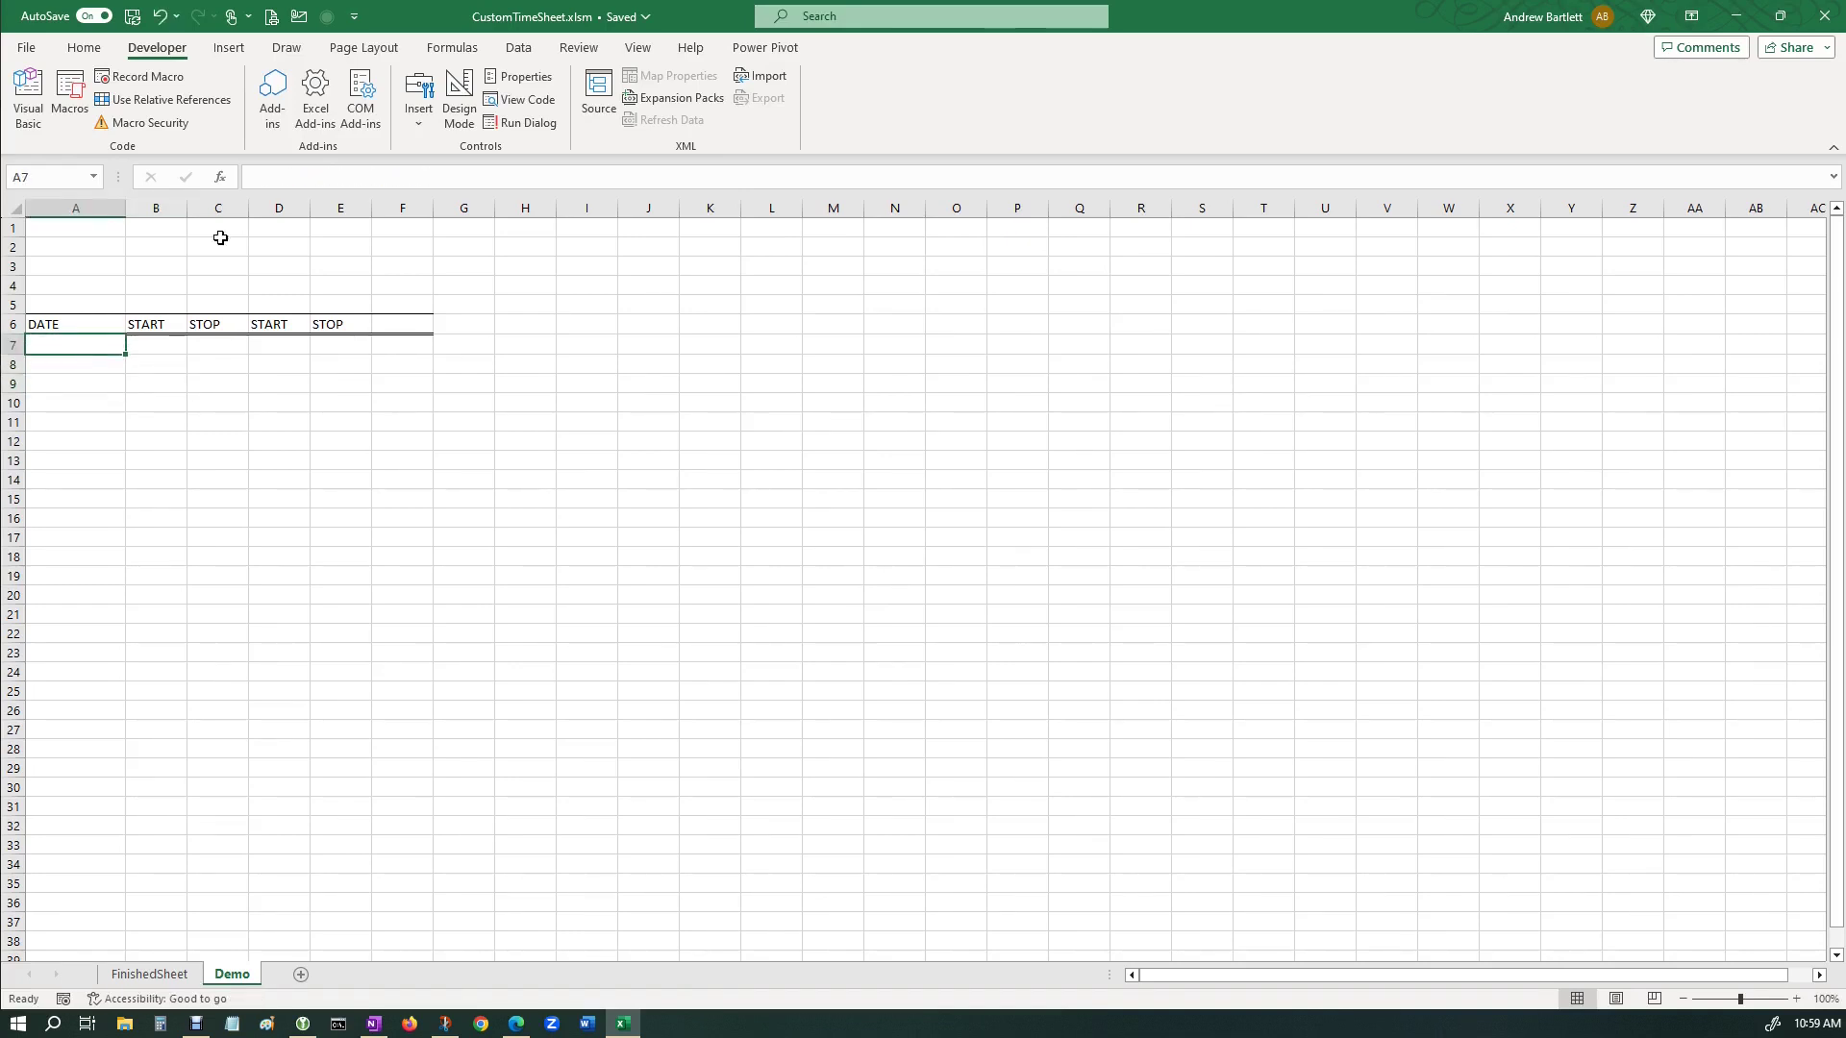
Insert a form control button above the DATE header in column A and assign the NEWDATE macro to it.
{"action": "left_click", "coordinate": [229, 48]}
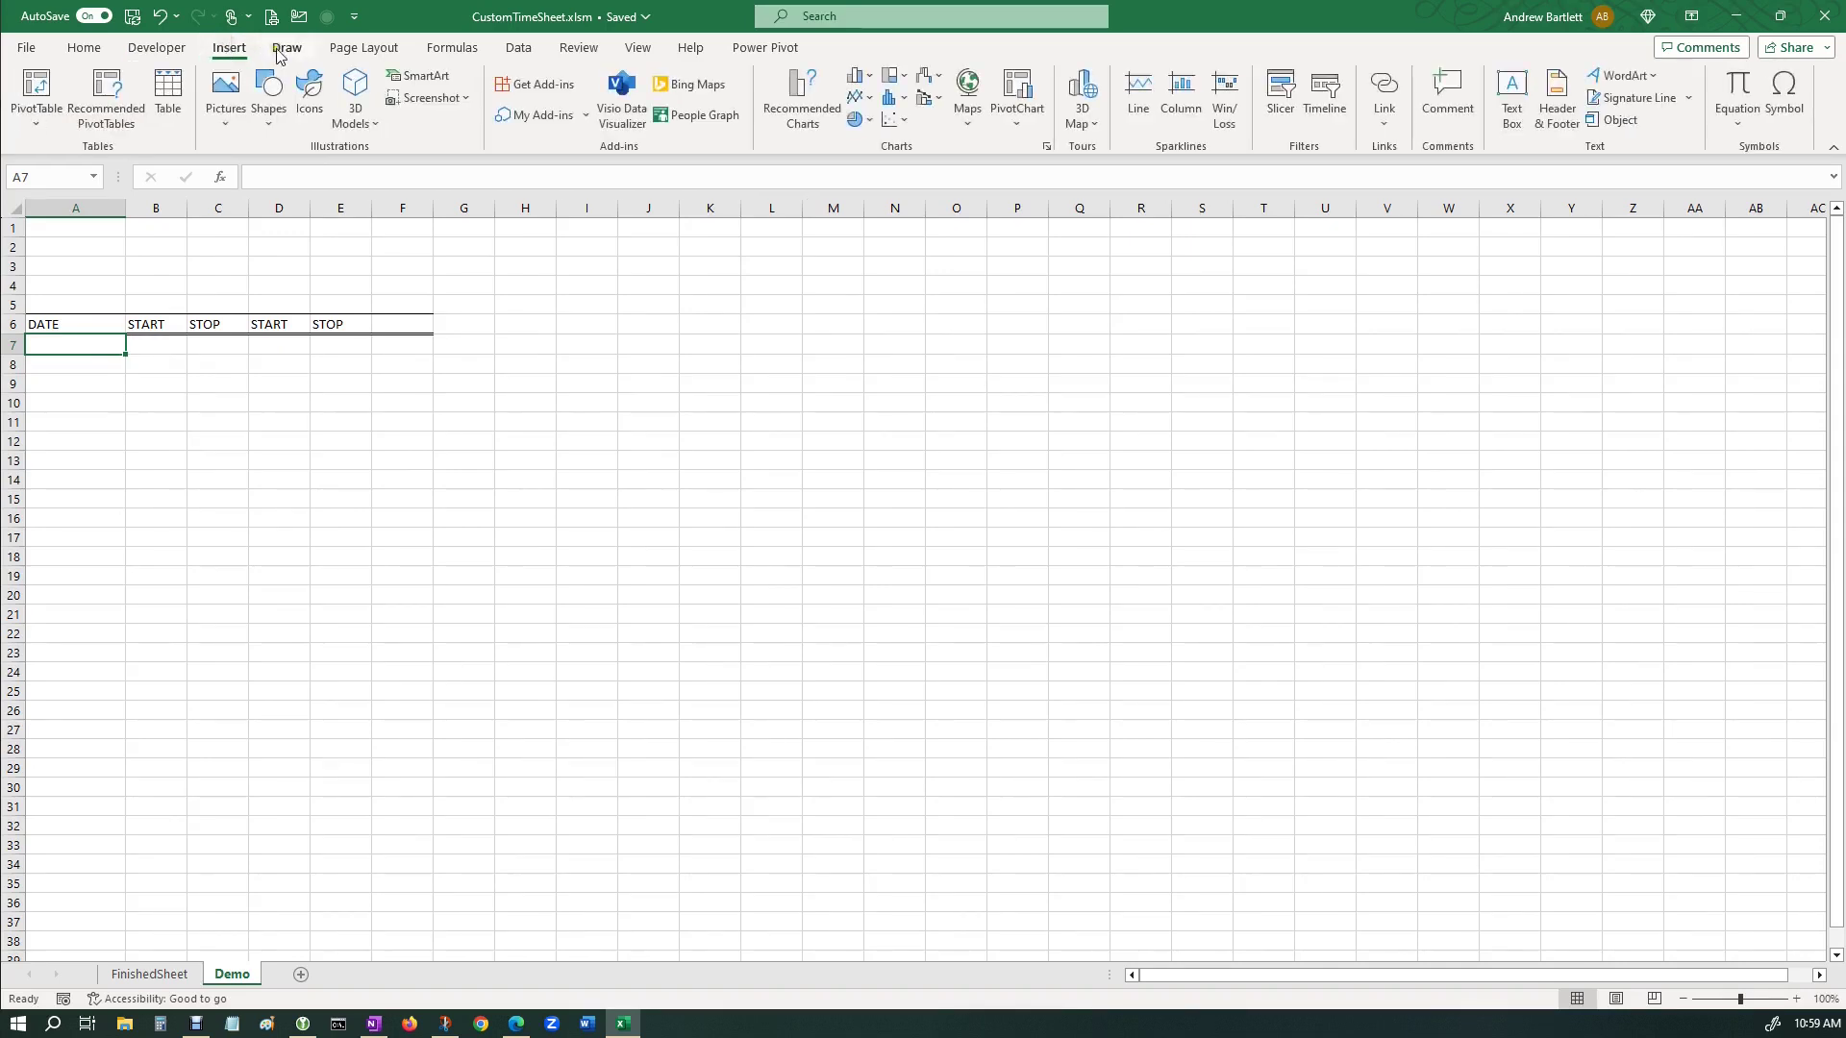
{"action": "left_click", "coordinate": [157, 47]}
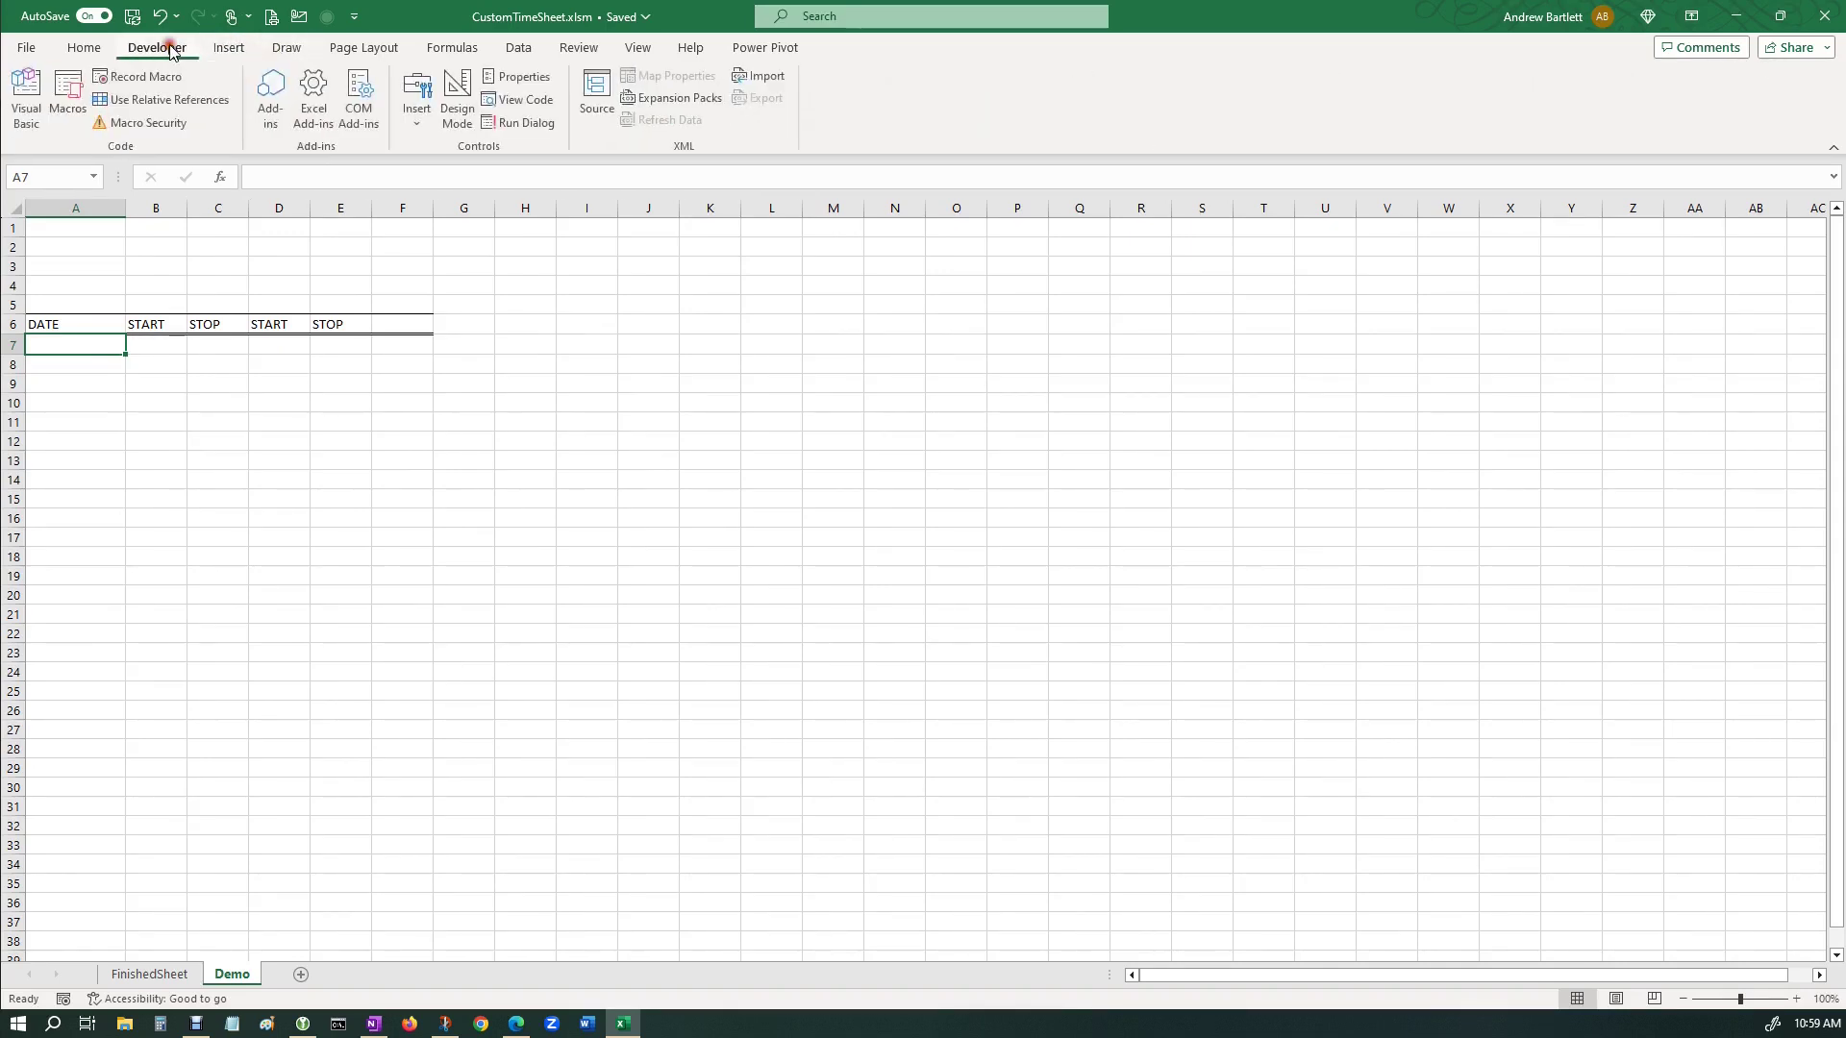
{"action": "left_click", "coordinate": [417, 120]}
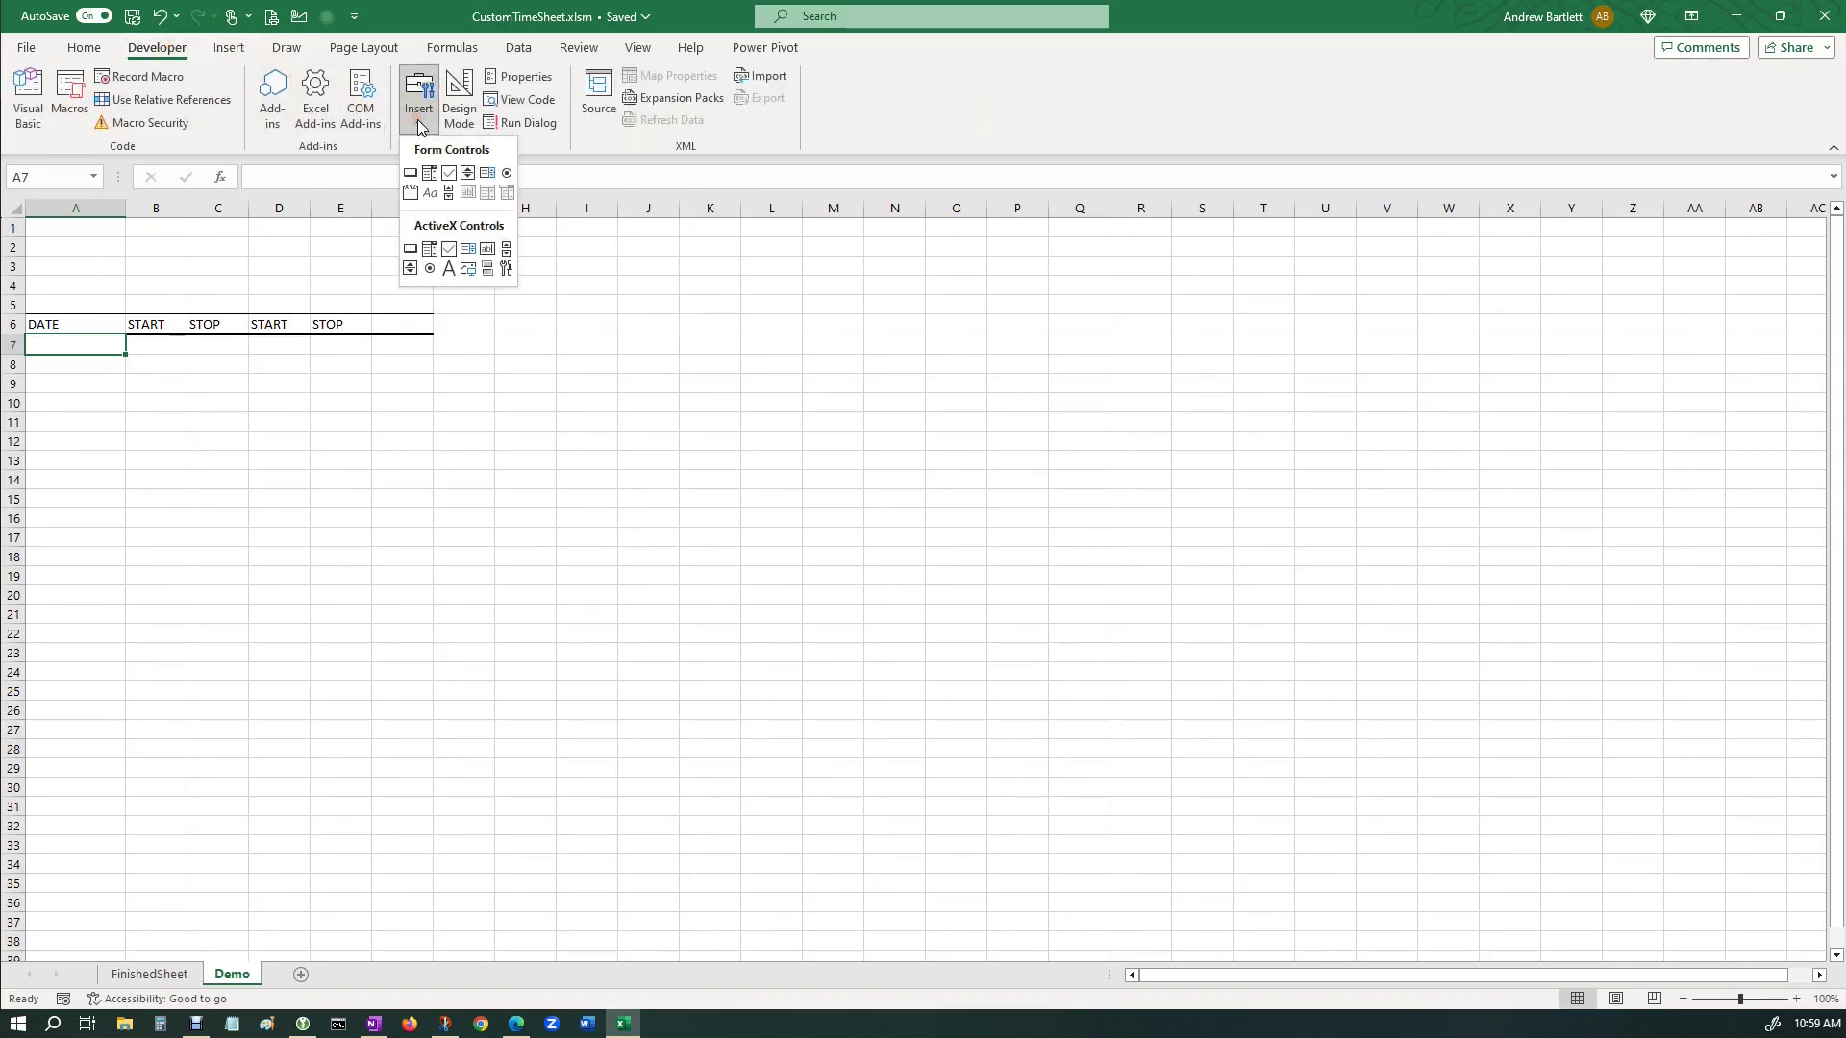
{"action": "left_click", "coordinate": [409, 174]}
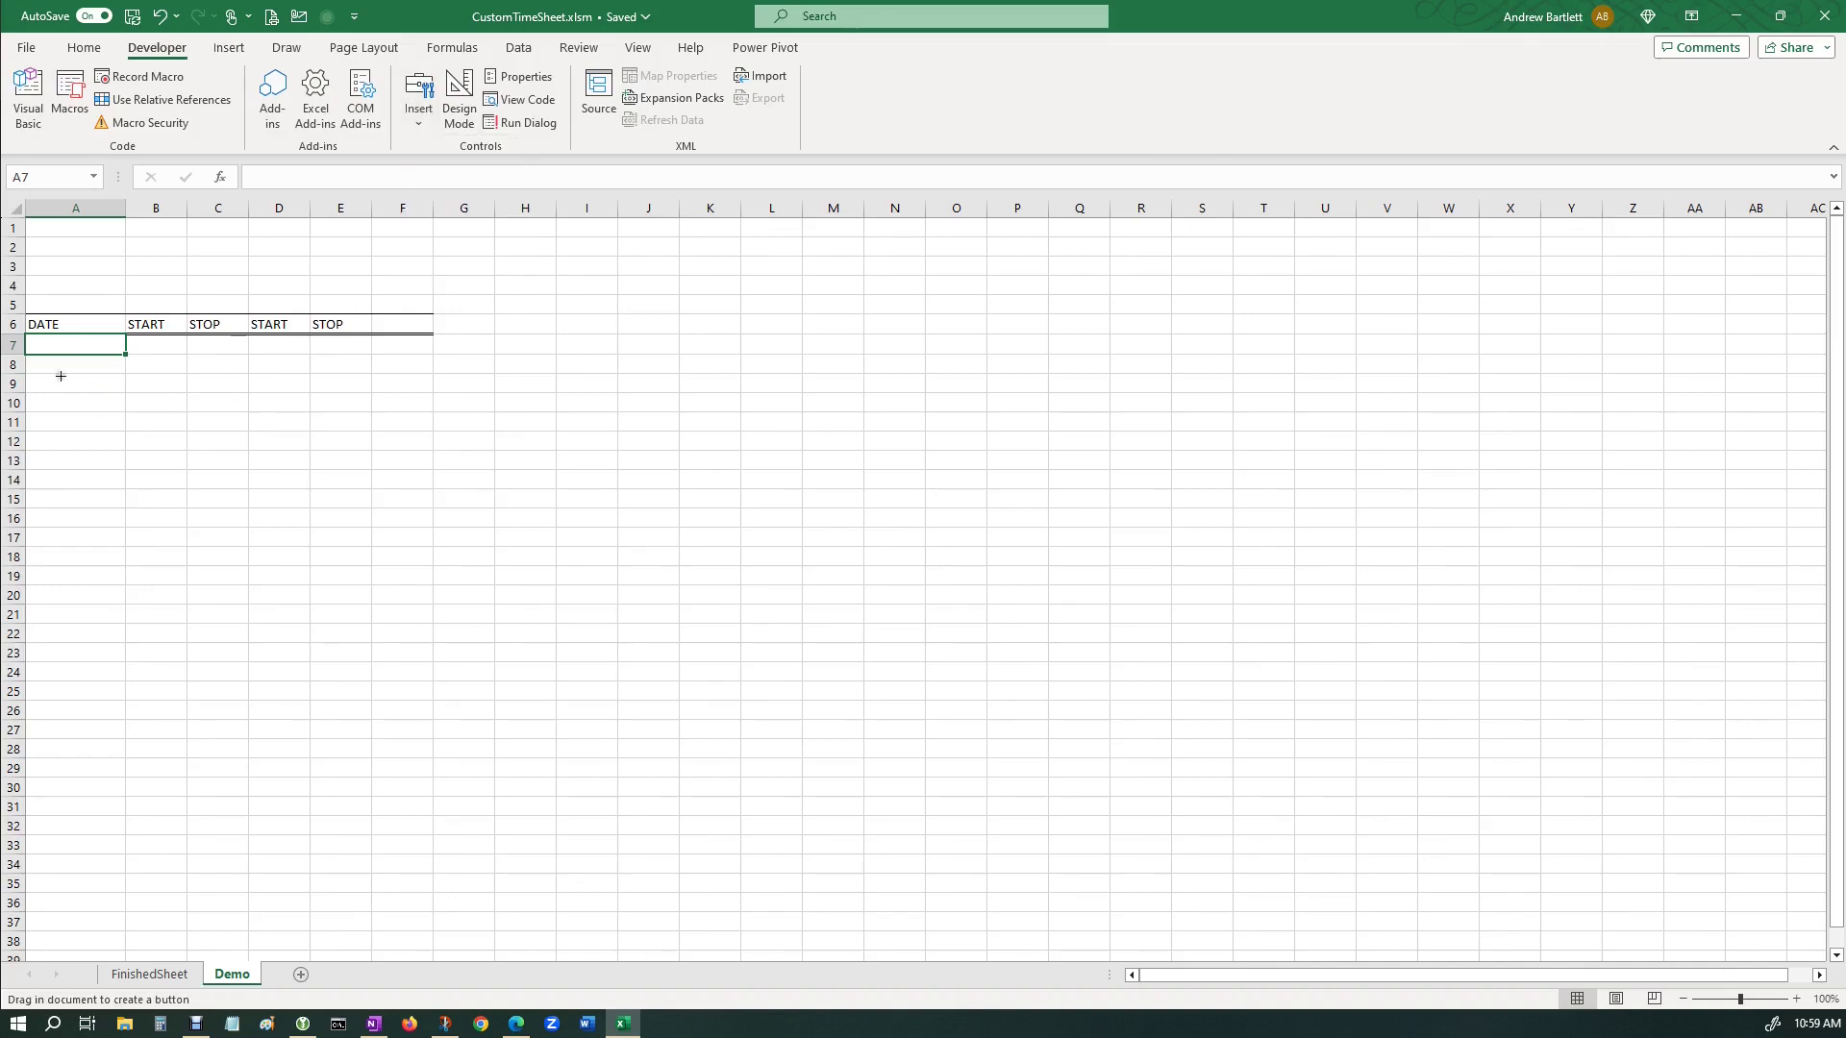
{"action": "left_click", "coordinate": [69, 282]}
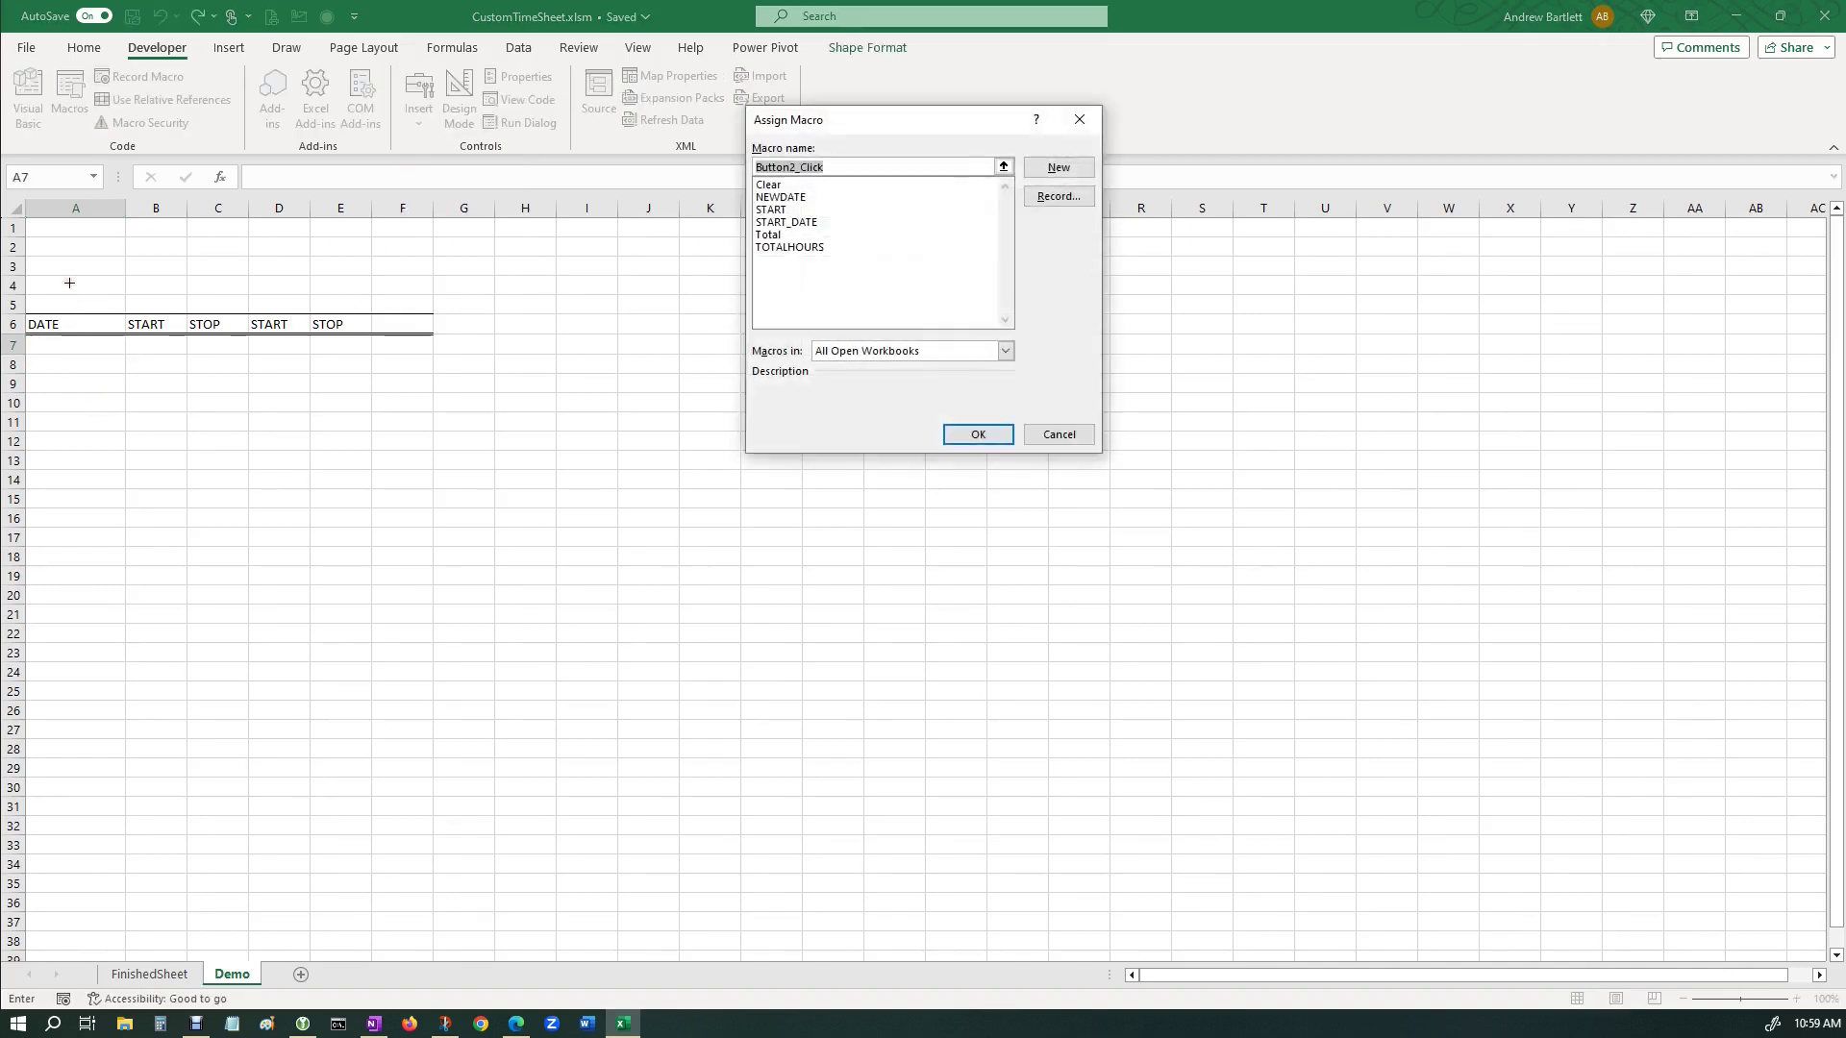
{"action": "left_click", "coordinate": [786, 197]}
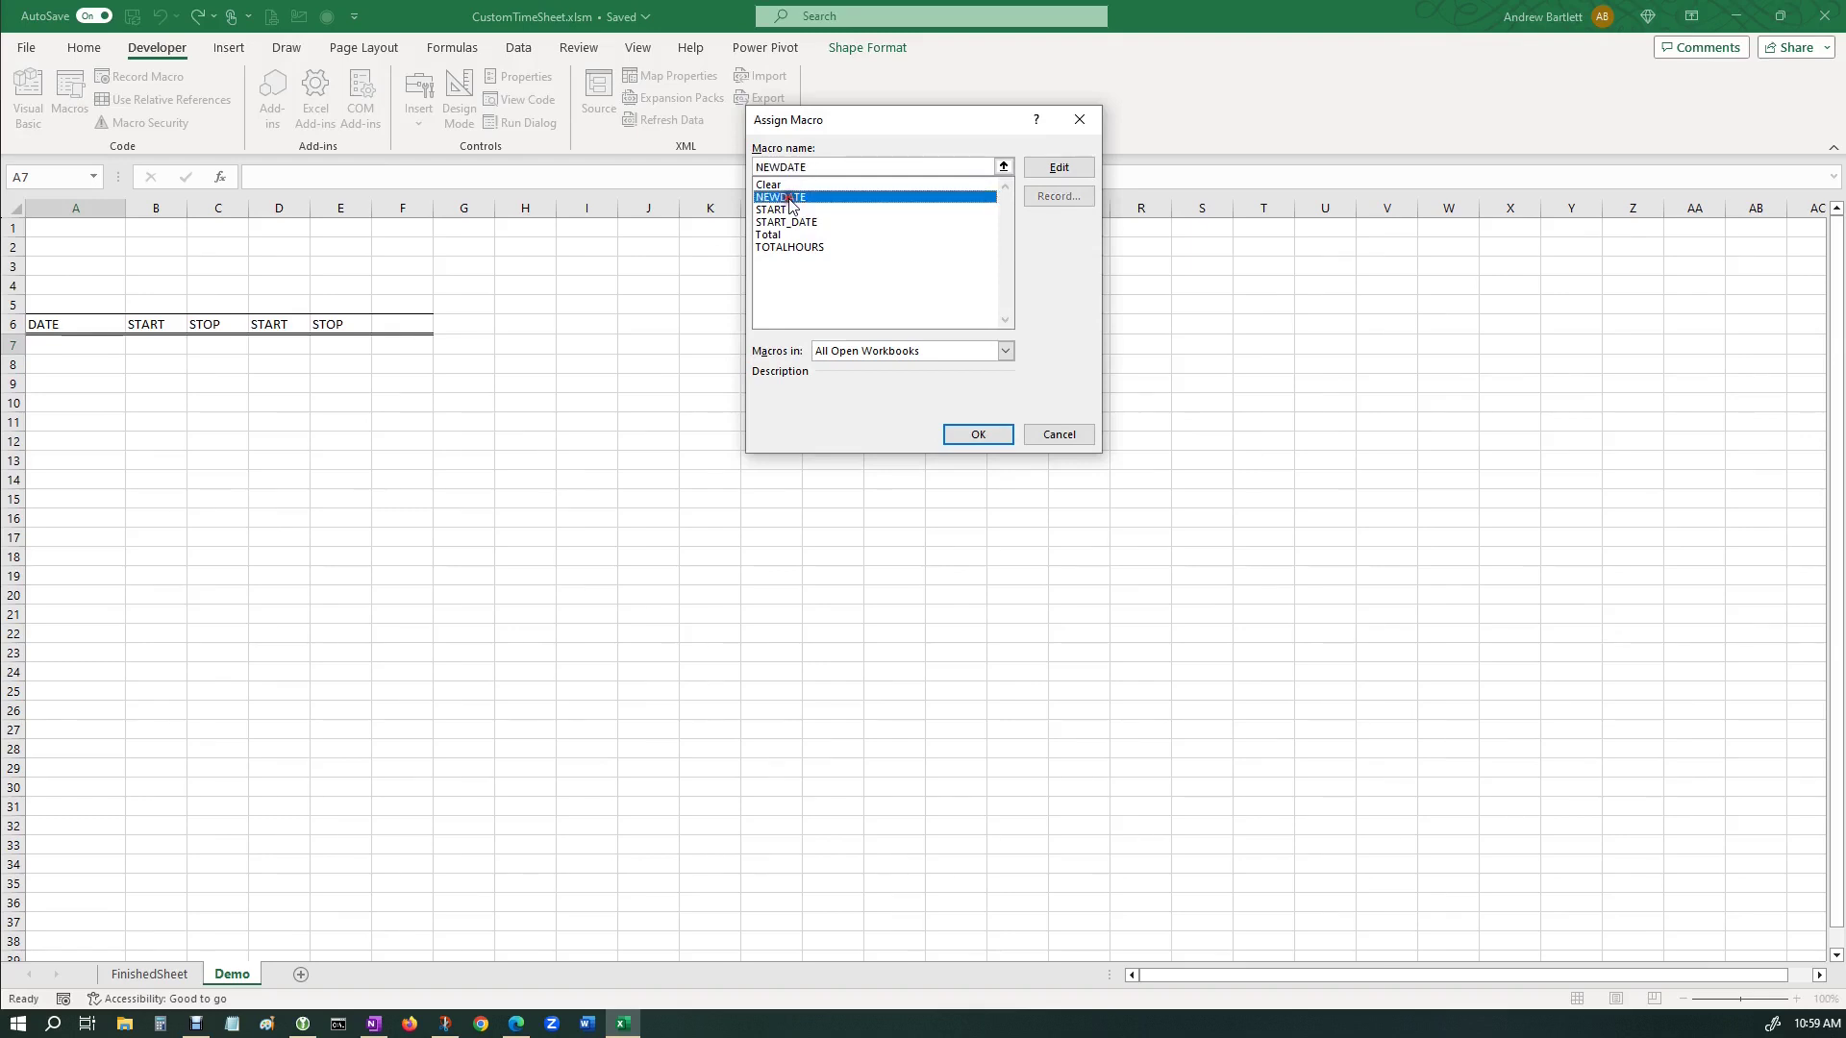
{"action": "left_click", "coordinate": [977, 436]}
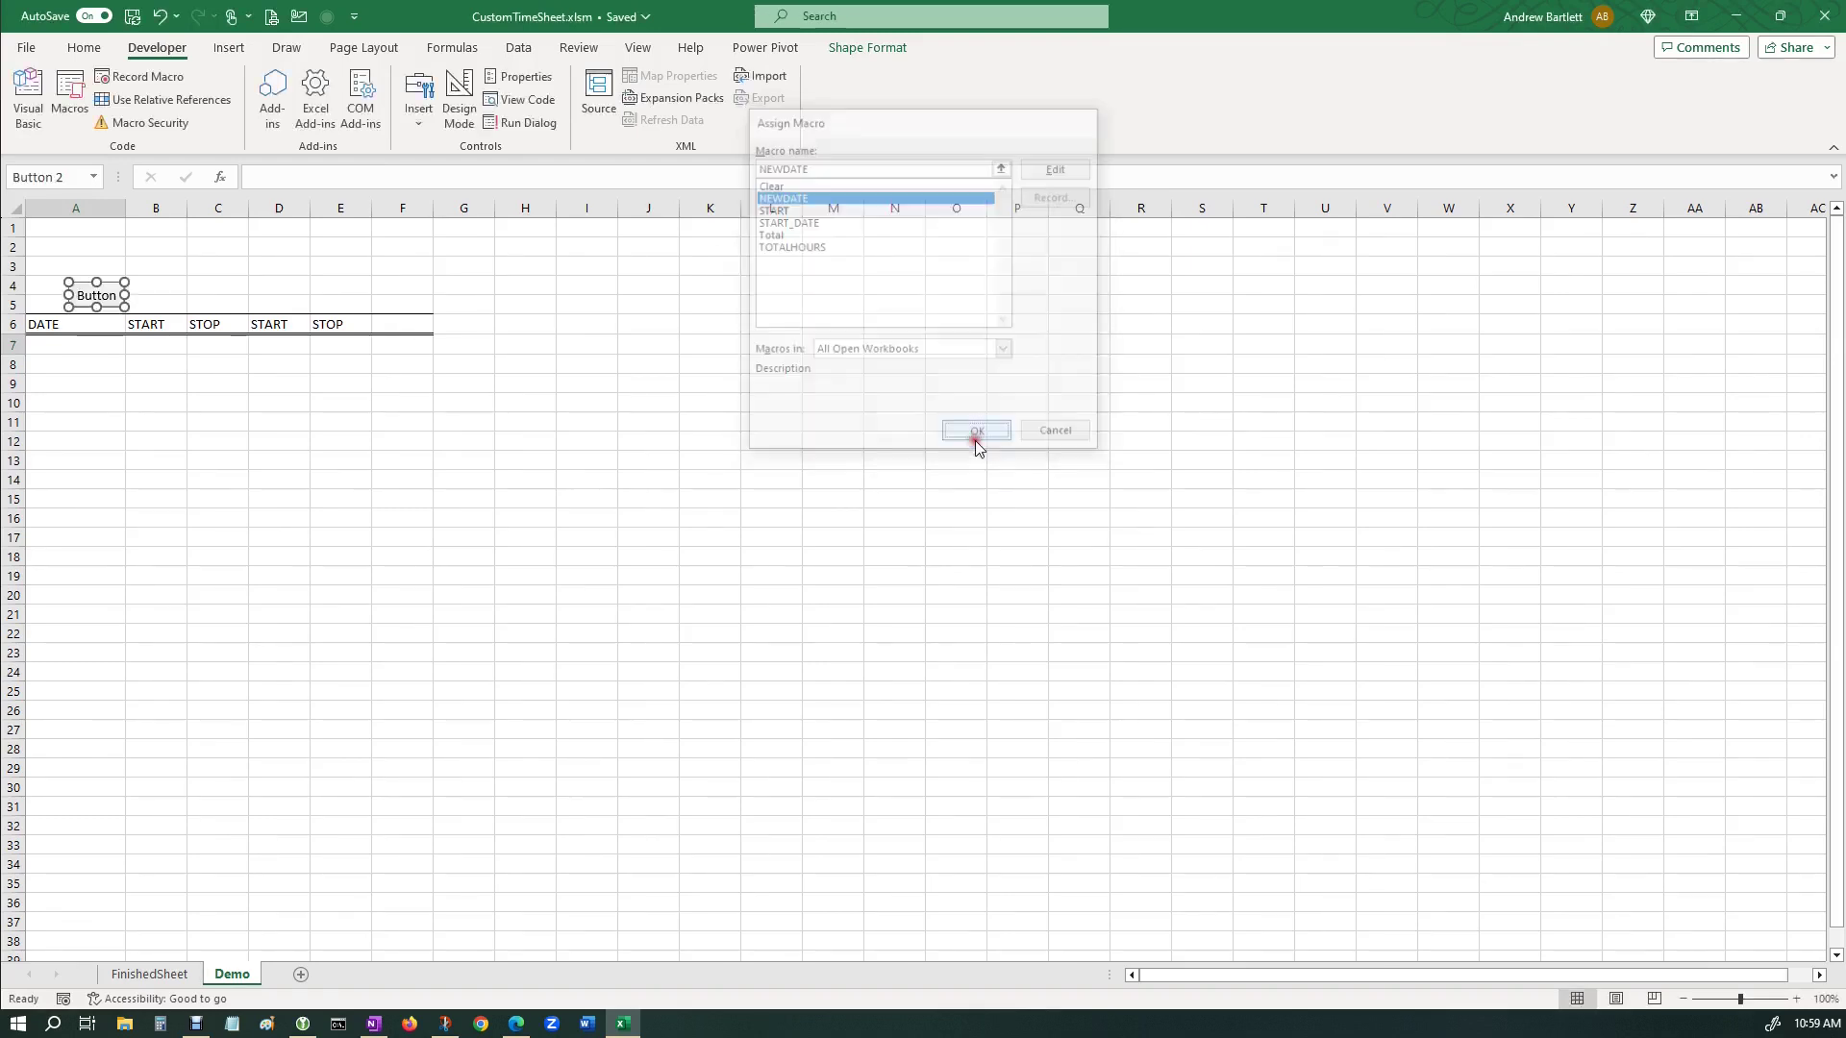
Change the new button's label to DATE ENTER and widen the button so the full label fits.
{"action": "left_click", "coordinate": [106, 292]}
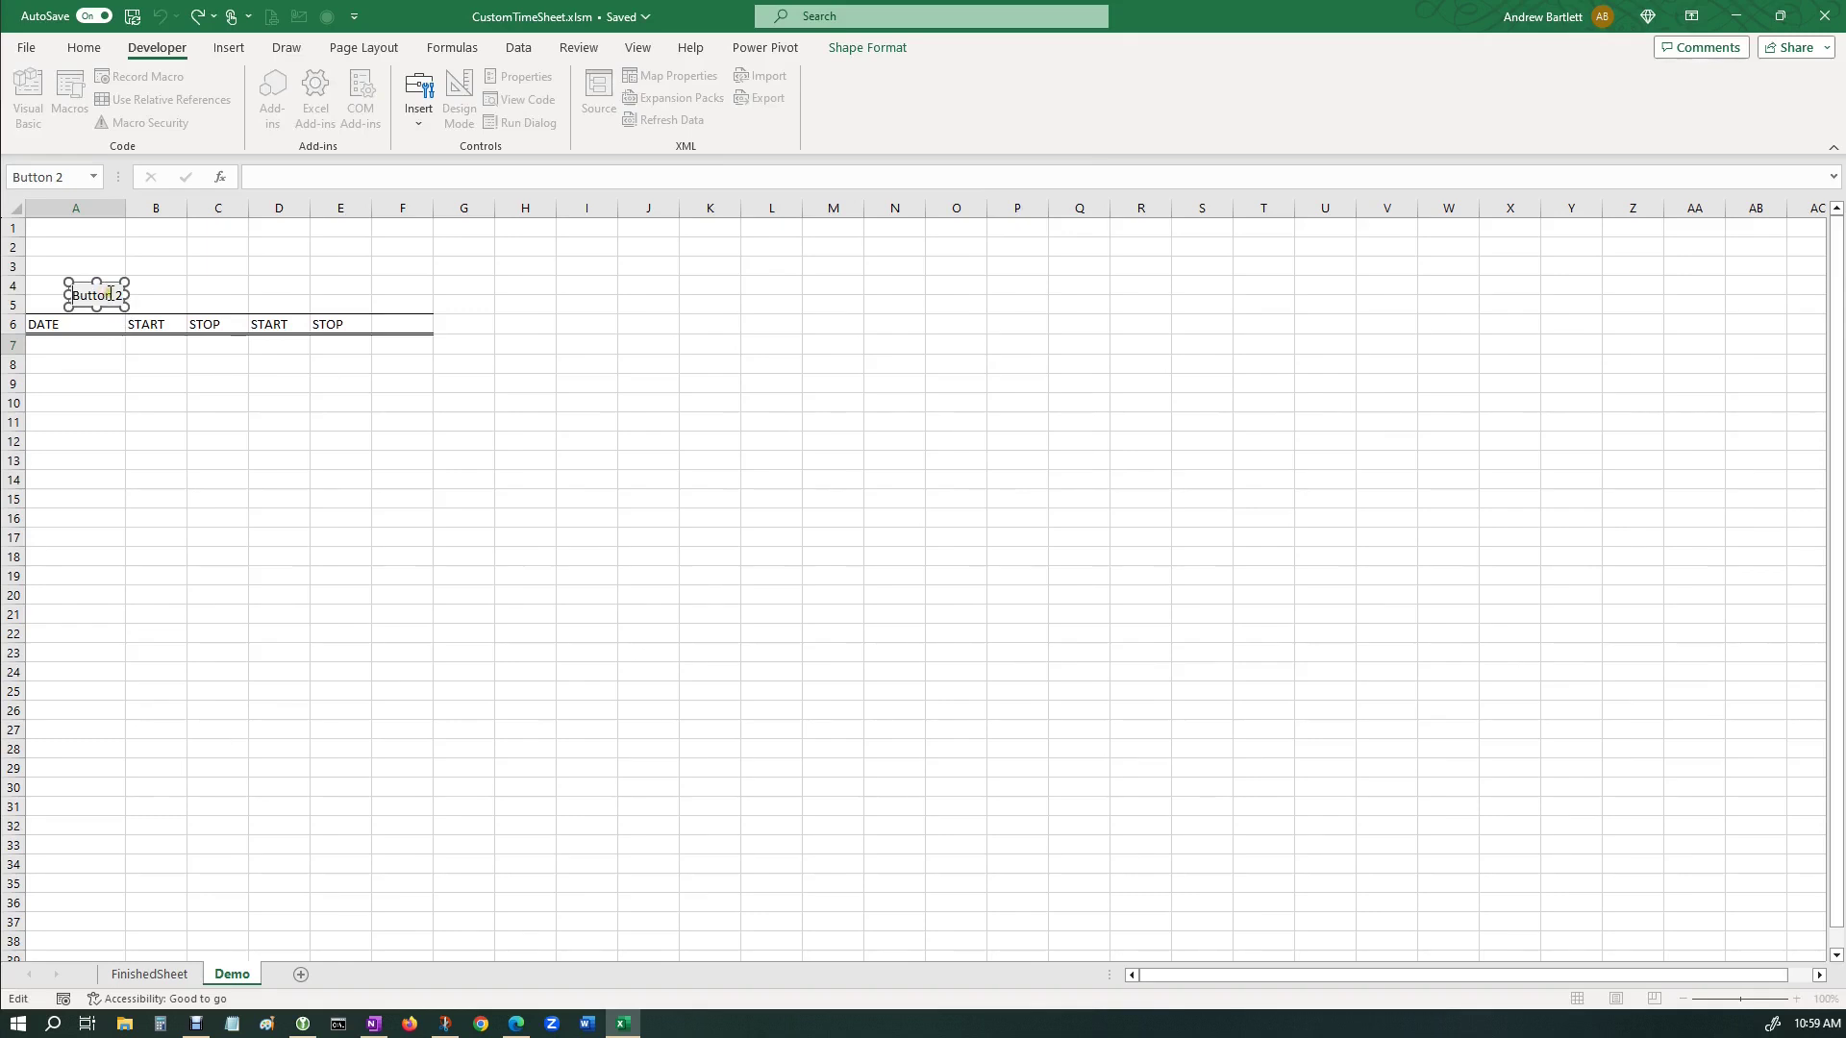
{"action": "key", "text": "ctrl+a"}
{"action": "key", "text": "BackSpace"}
{"action": "left_click", "coordinate": [213, 275]}
{"action": "right_click", "coordinate": [115, 293]}
{"action": "key", "text": "Escape"}
{"action": "left_click_drag", "start_coordinate": [125, 289], "coordinate": [160, 289]}
{"action": "left_click", "coordinate": [236, 278]}
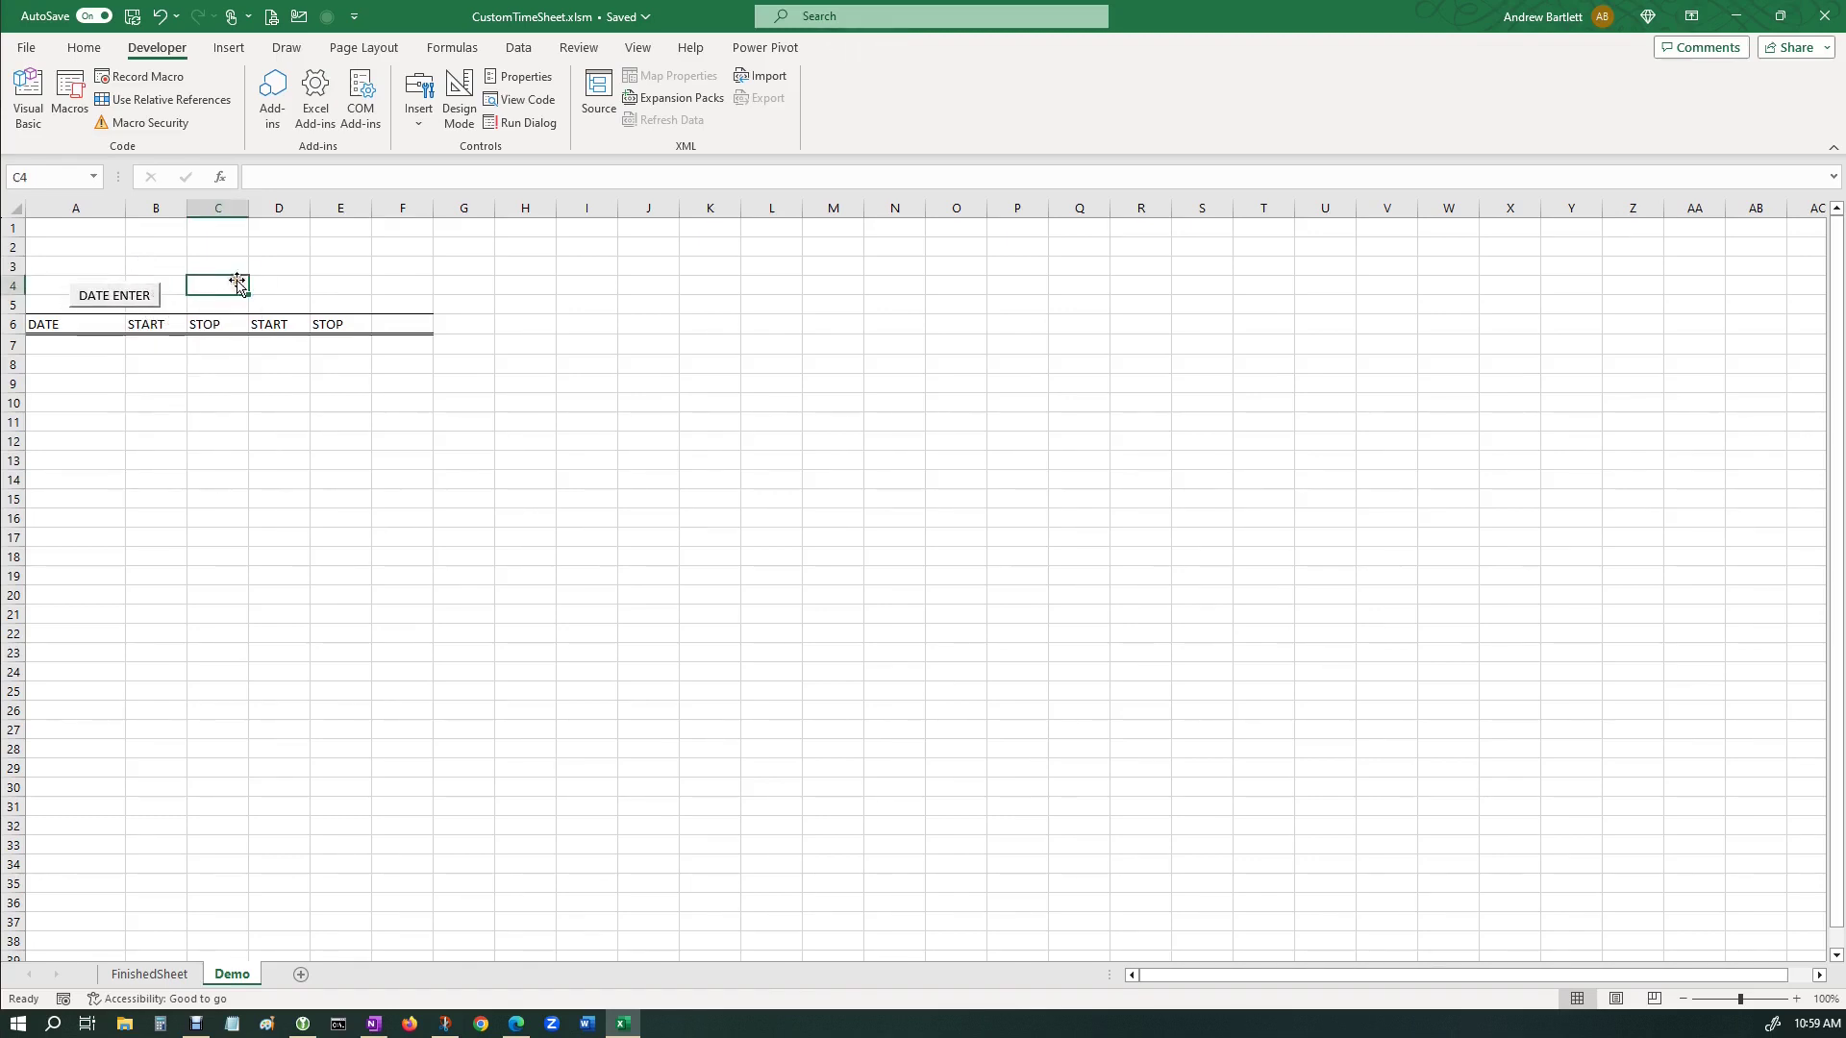
Use the DATE ENTER button to enter the current date in A7, A8 and B7 as a test.
{"action": "left_click", "coordinate": [75, 347]}
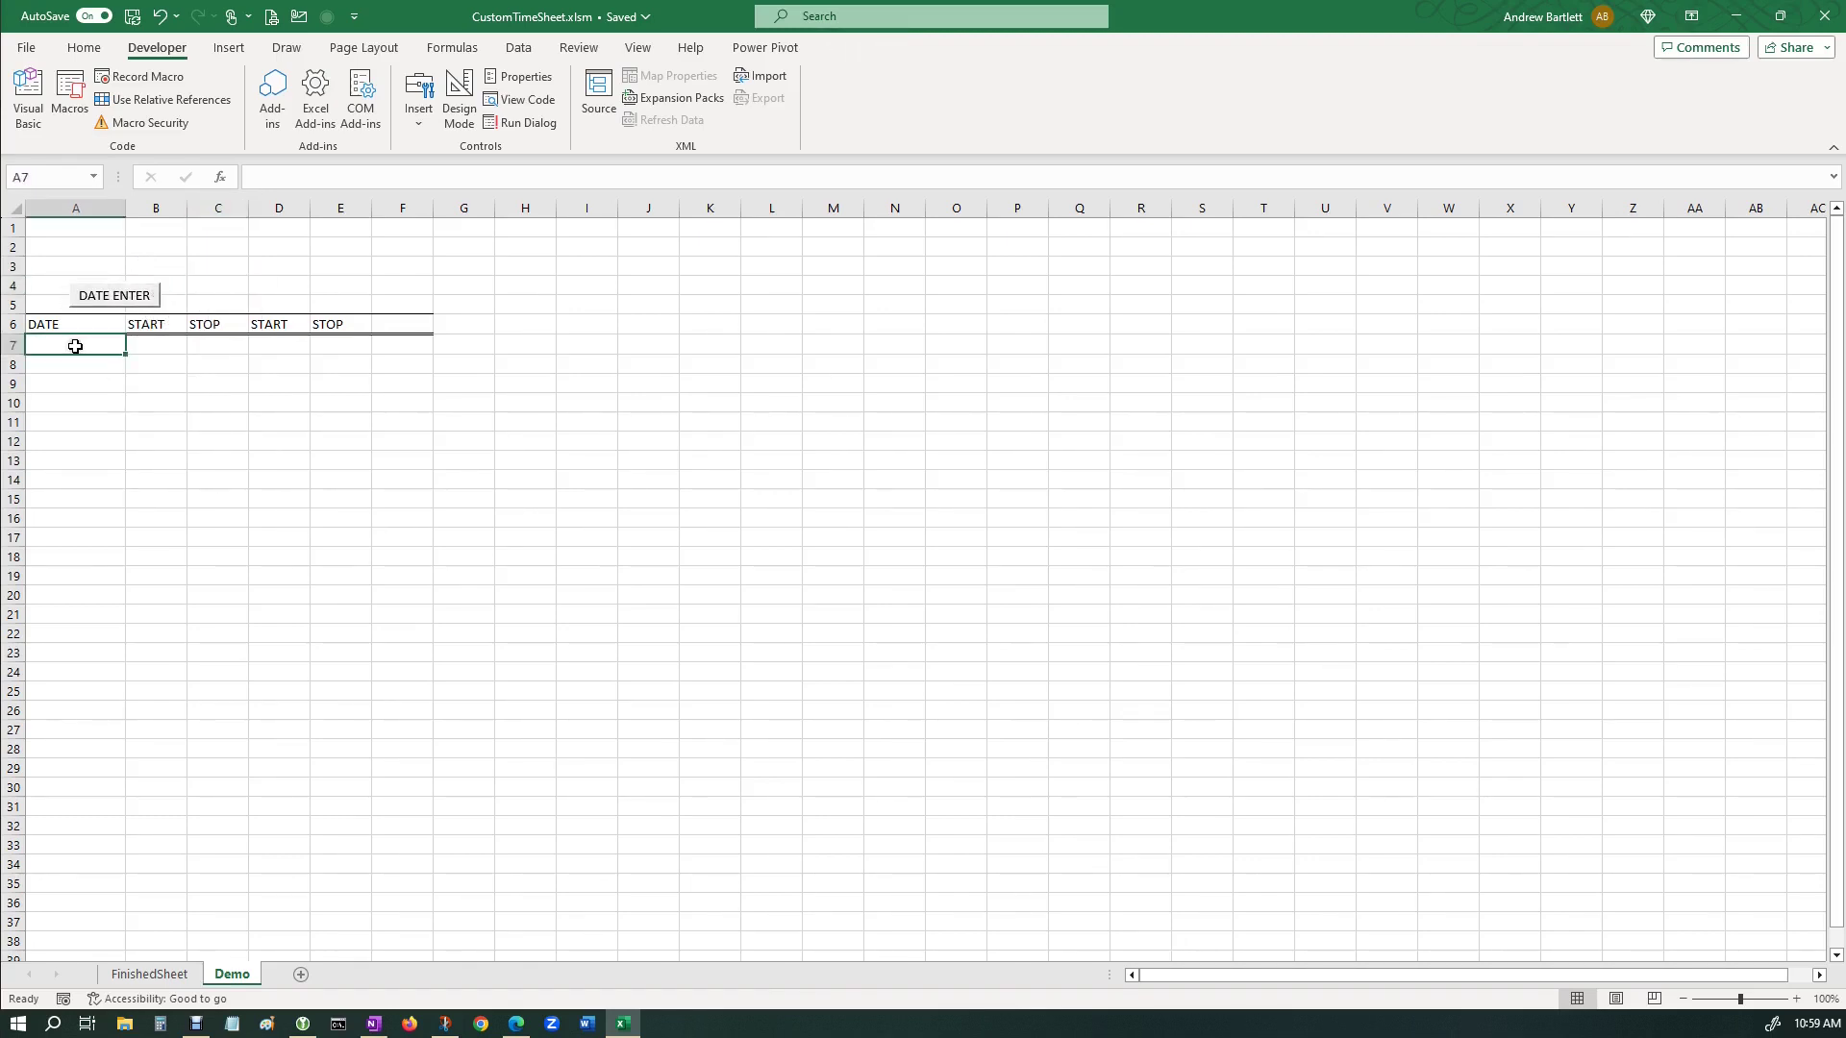
{"action": "left_click", "coordinate": [131, 297]}
{"action": "left_click", "coordinate": [116, 303]}
{"action": "left_click", "coordinate": [149, 366]}
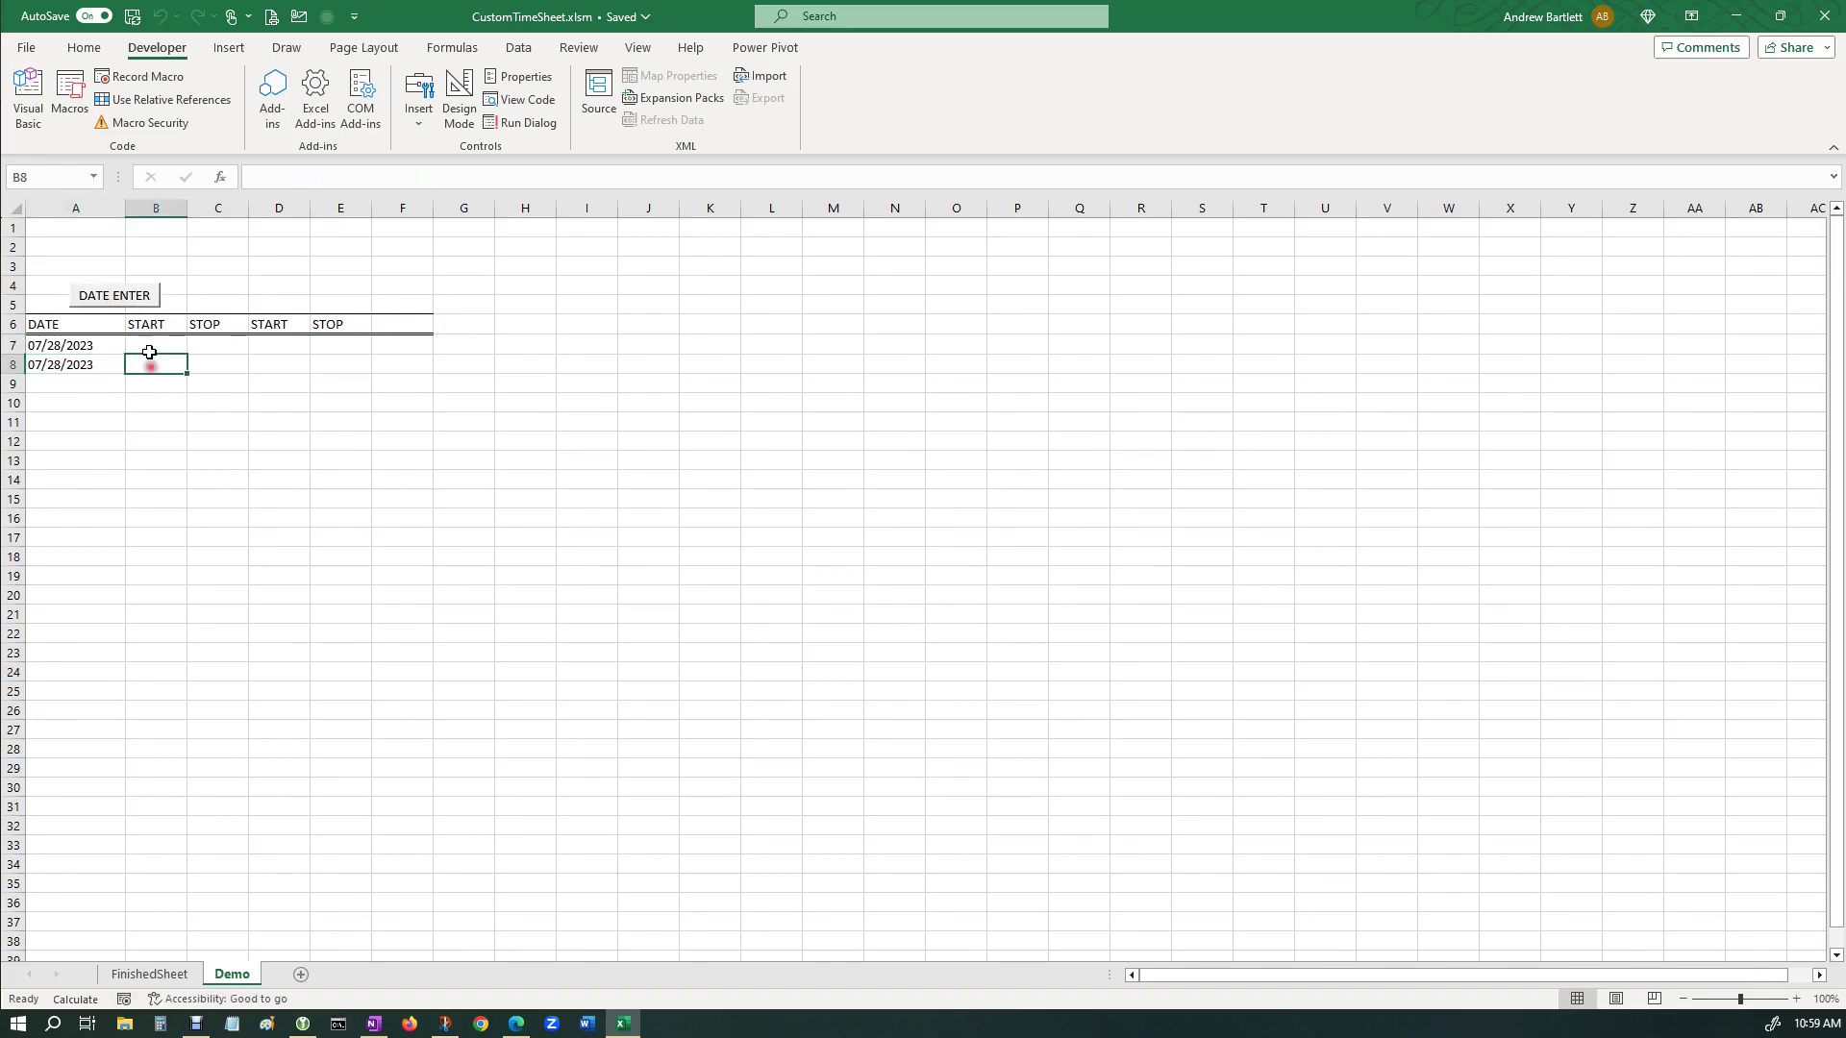
{"action": "left_click", "coordinate": [125, 292]}
{"action": "left_click", "coordinate": [244, 282]}
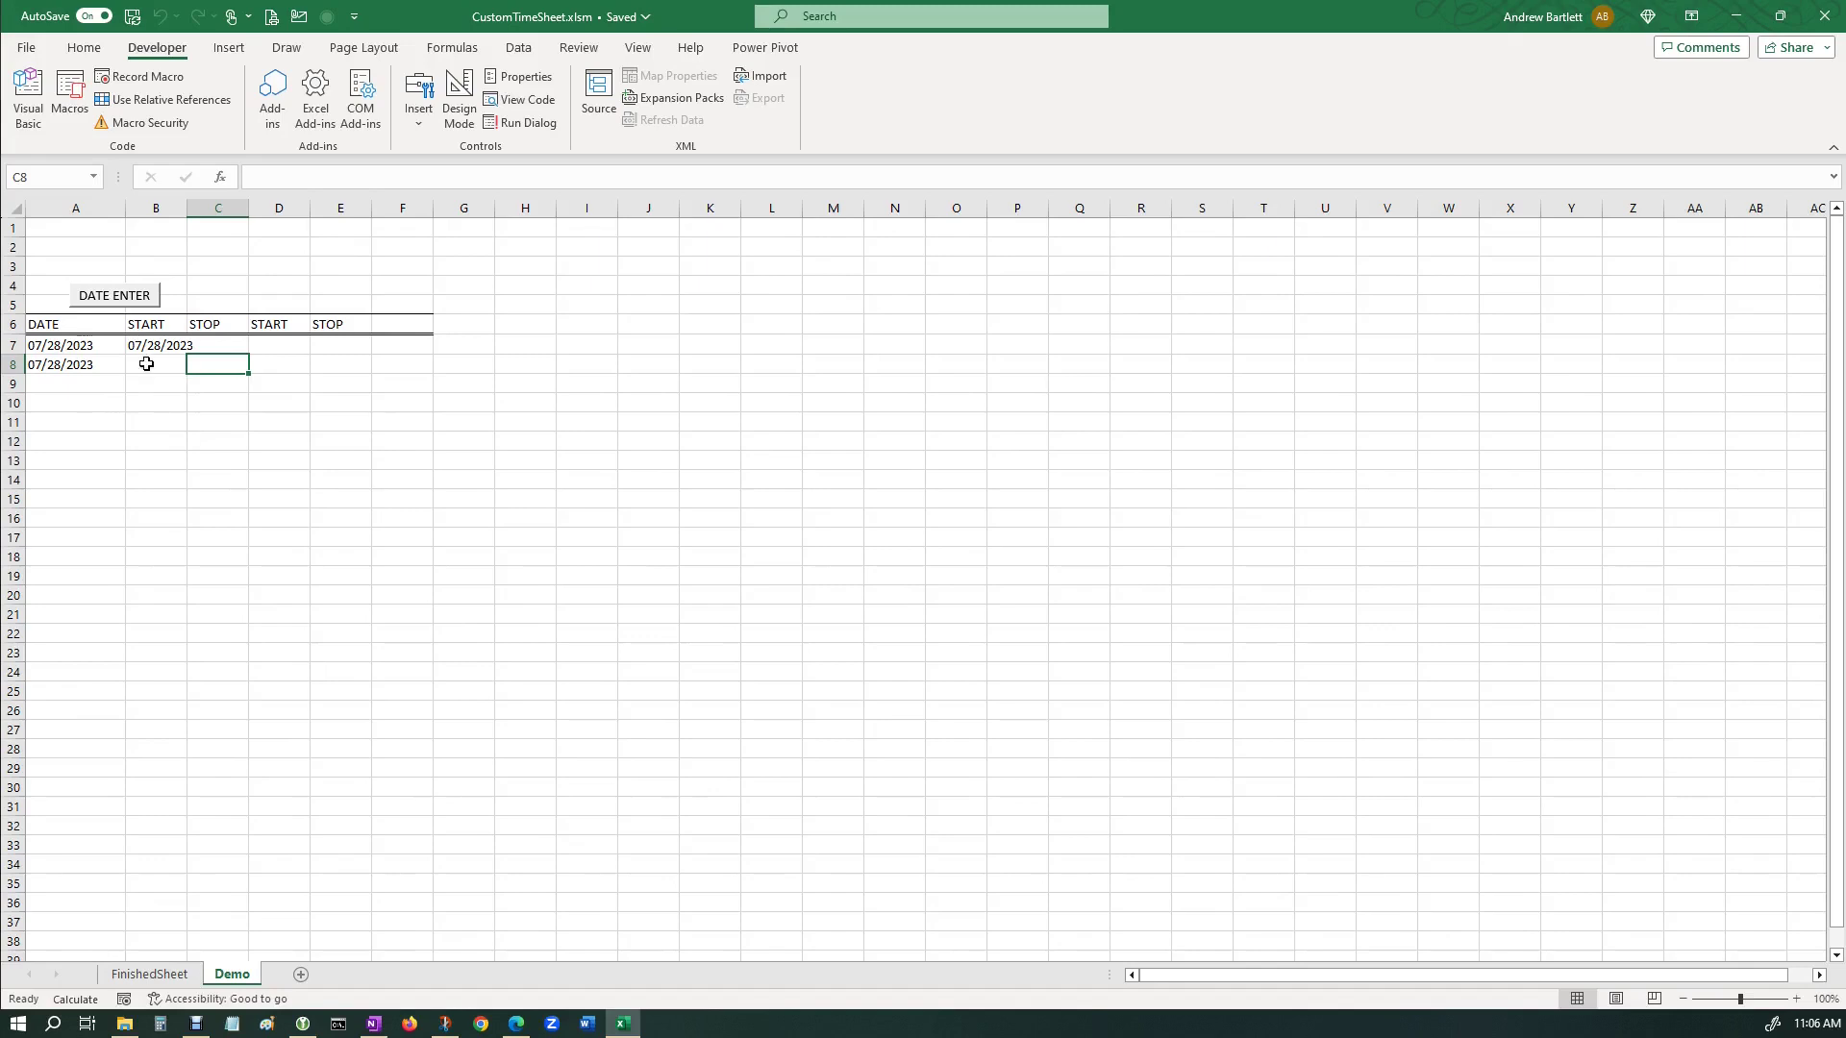
Delete the test dates from A8 and B7, keeping the date in A7.
{"action": "left_click", "coordinate": [96, 367]}
{"action": "key", "text": "Delete"}
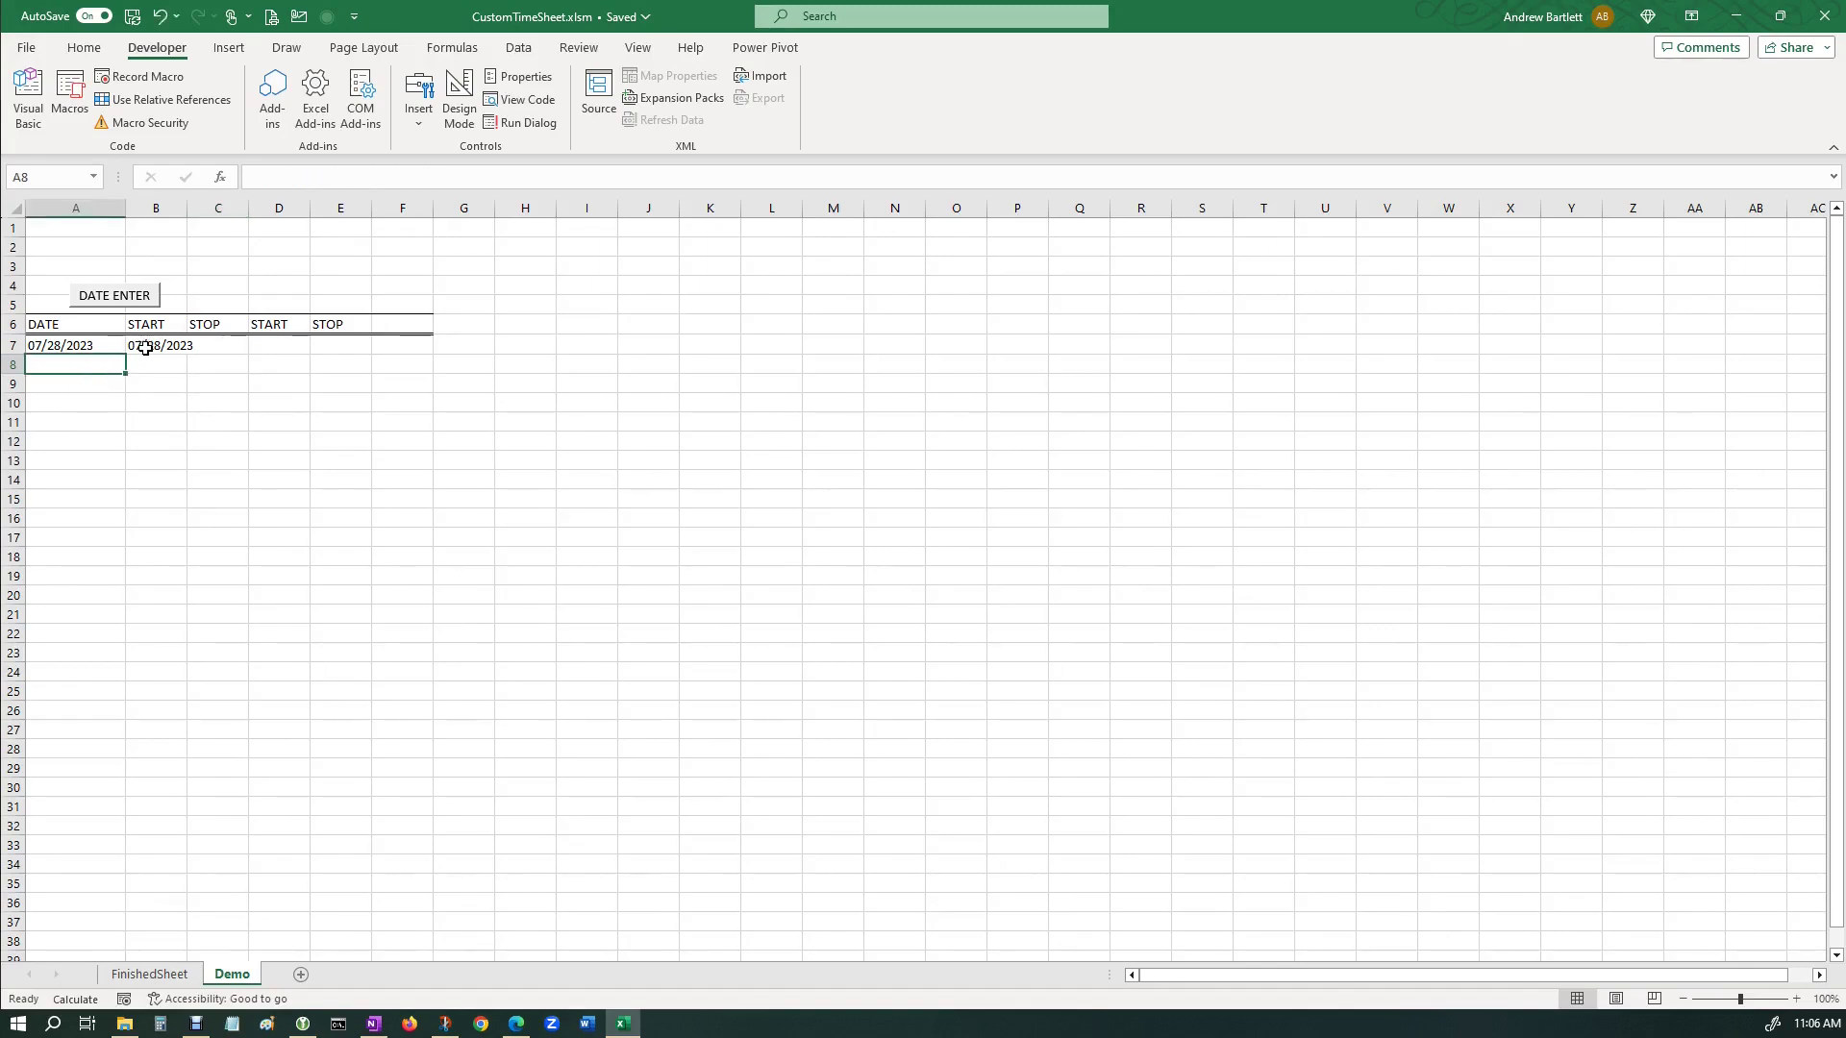
{"action": "left_click", "coordinate": [146, 346]}
{"action": "key", "text": "Delete"}
{"action": "left_click", "coordinate": [188, 459]}
Select B7 and start recording a macro named NEWTIME, stored in This Workbook.
{"action": "left_click", "coordinate": [156, 348]}
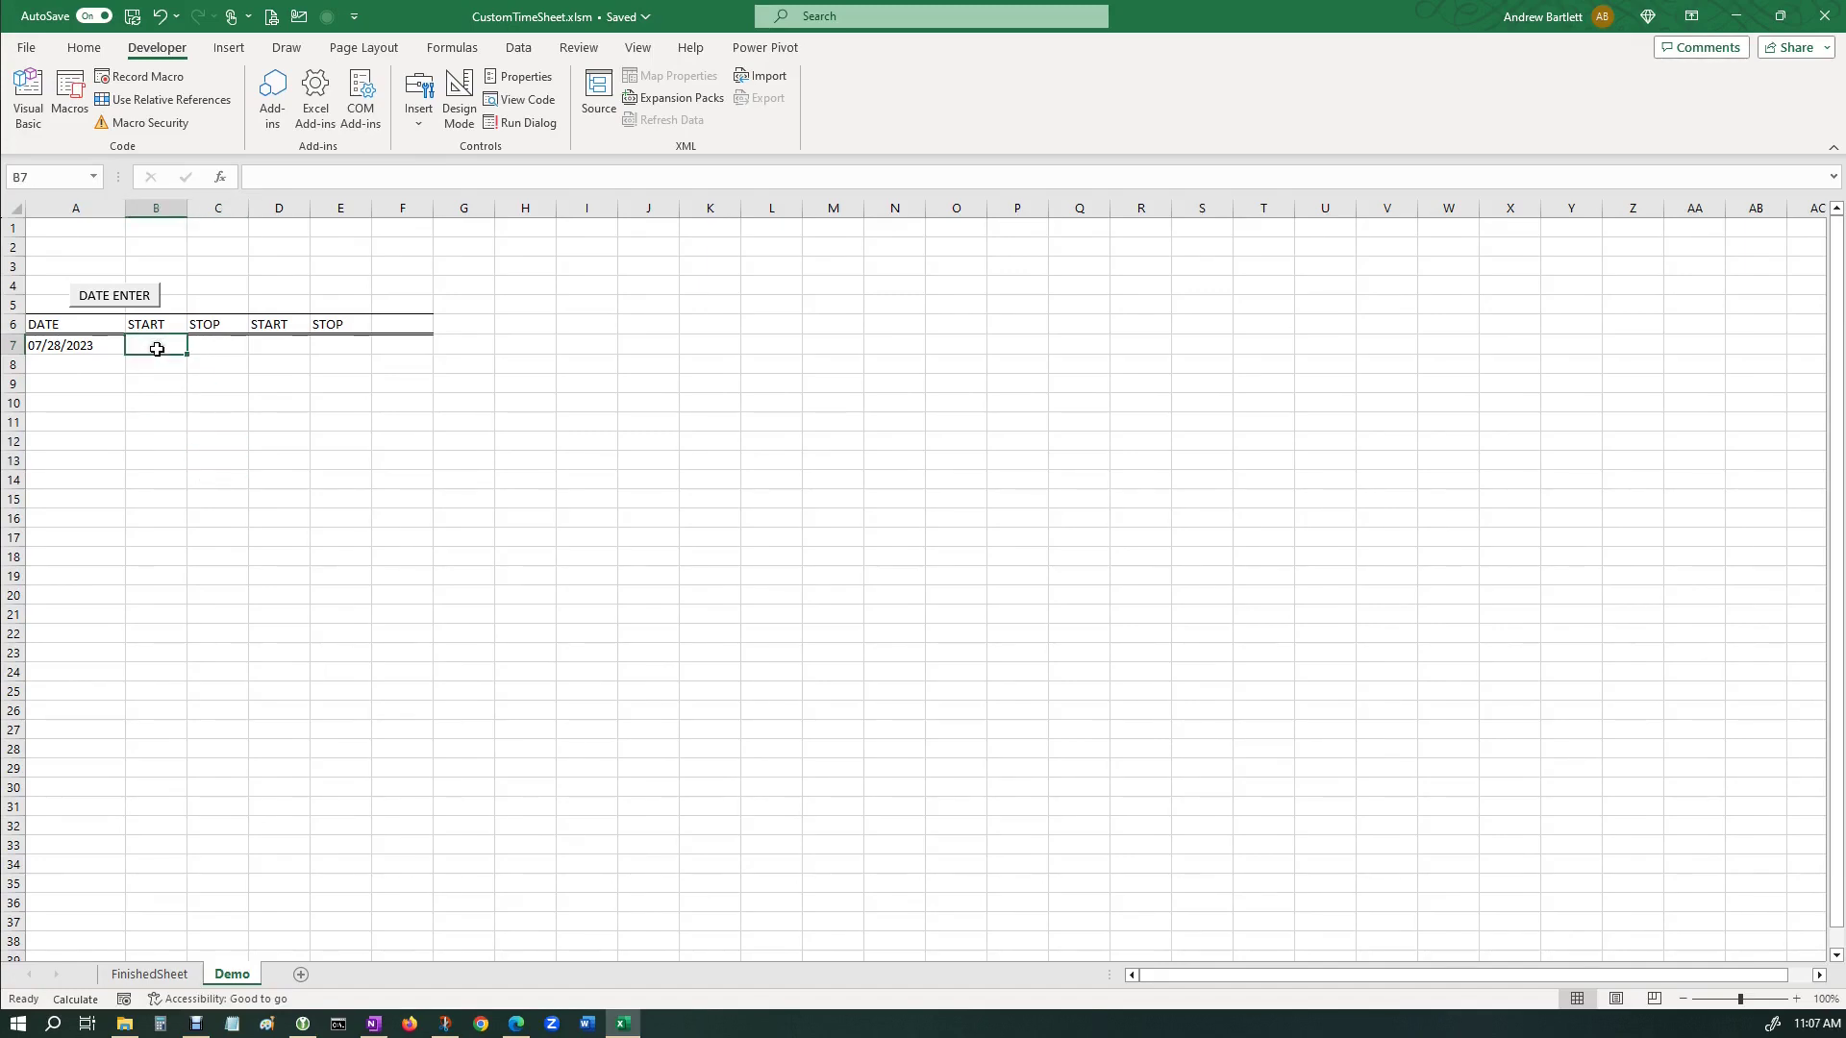
{"action": "left_click", "coordinate": [134, 78]}
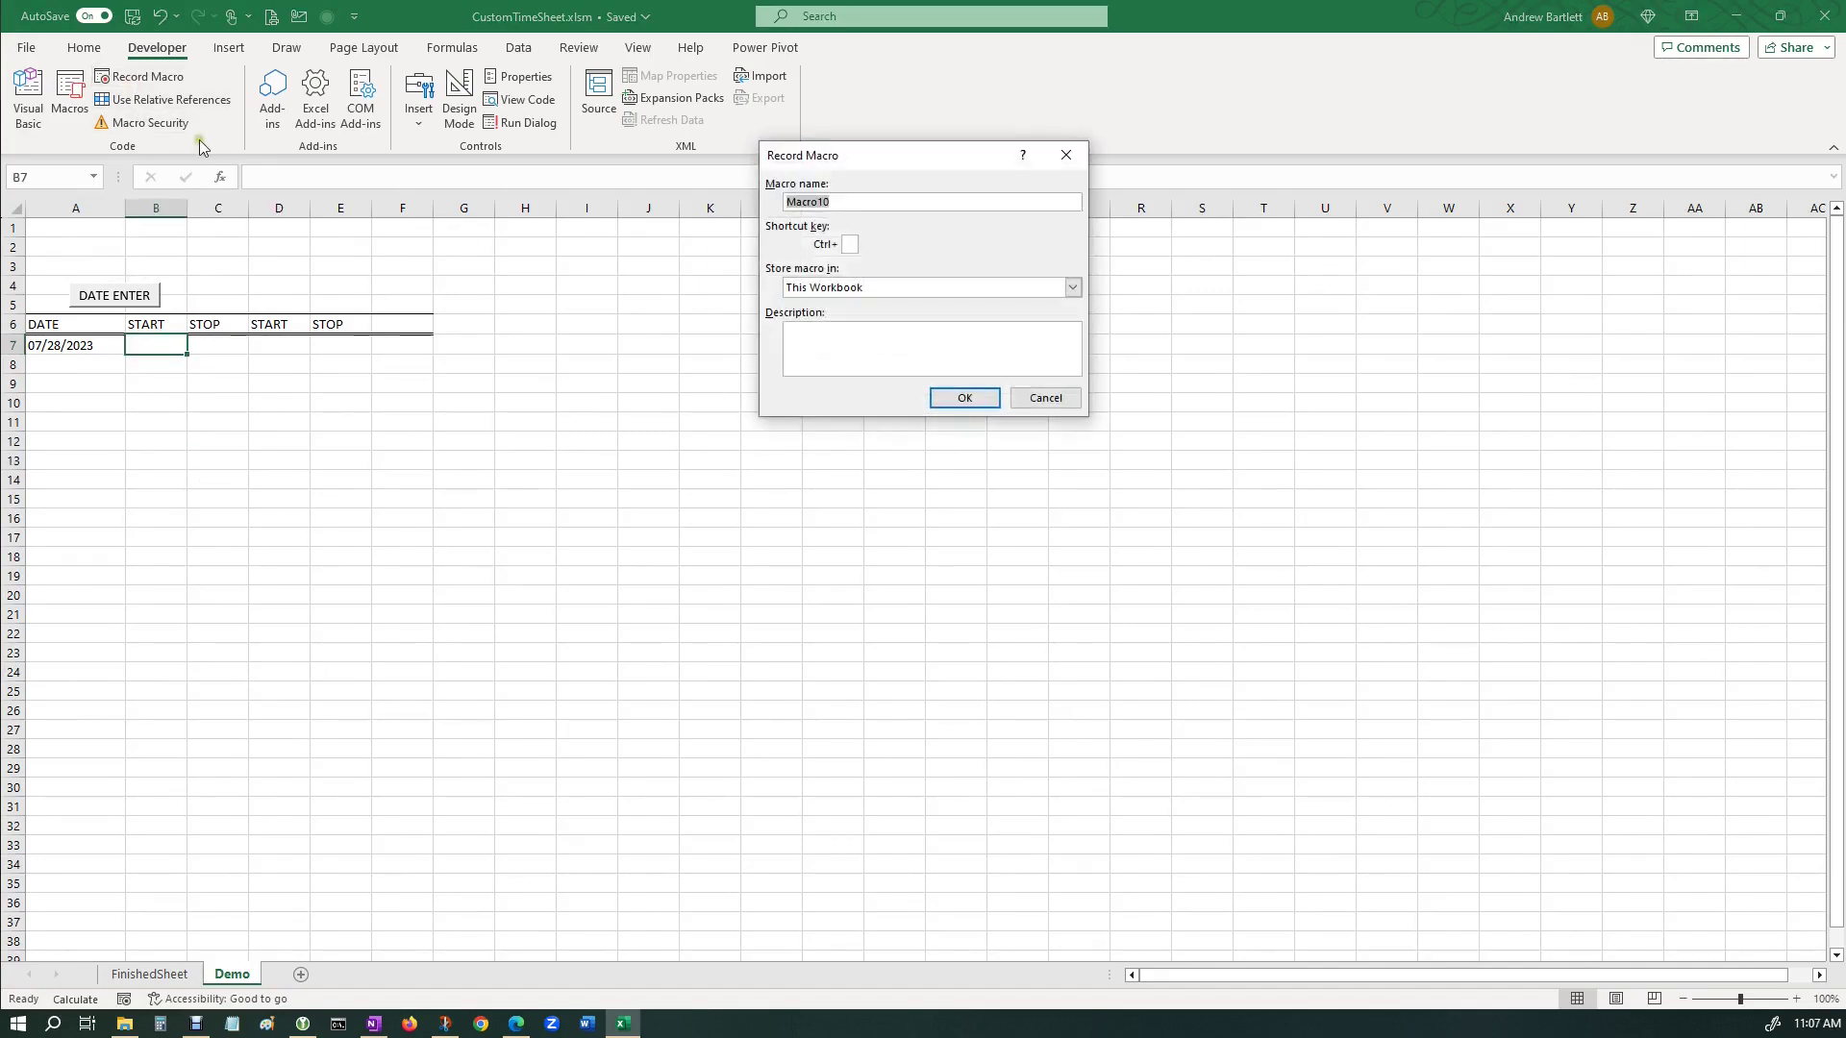
{"action": "type", "text": "NEWTIME"}
{"action": "left_click", "coordinate": [950, 402]}
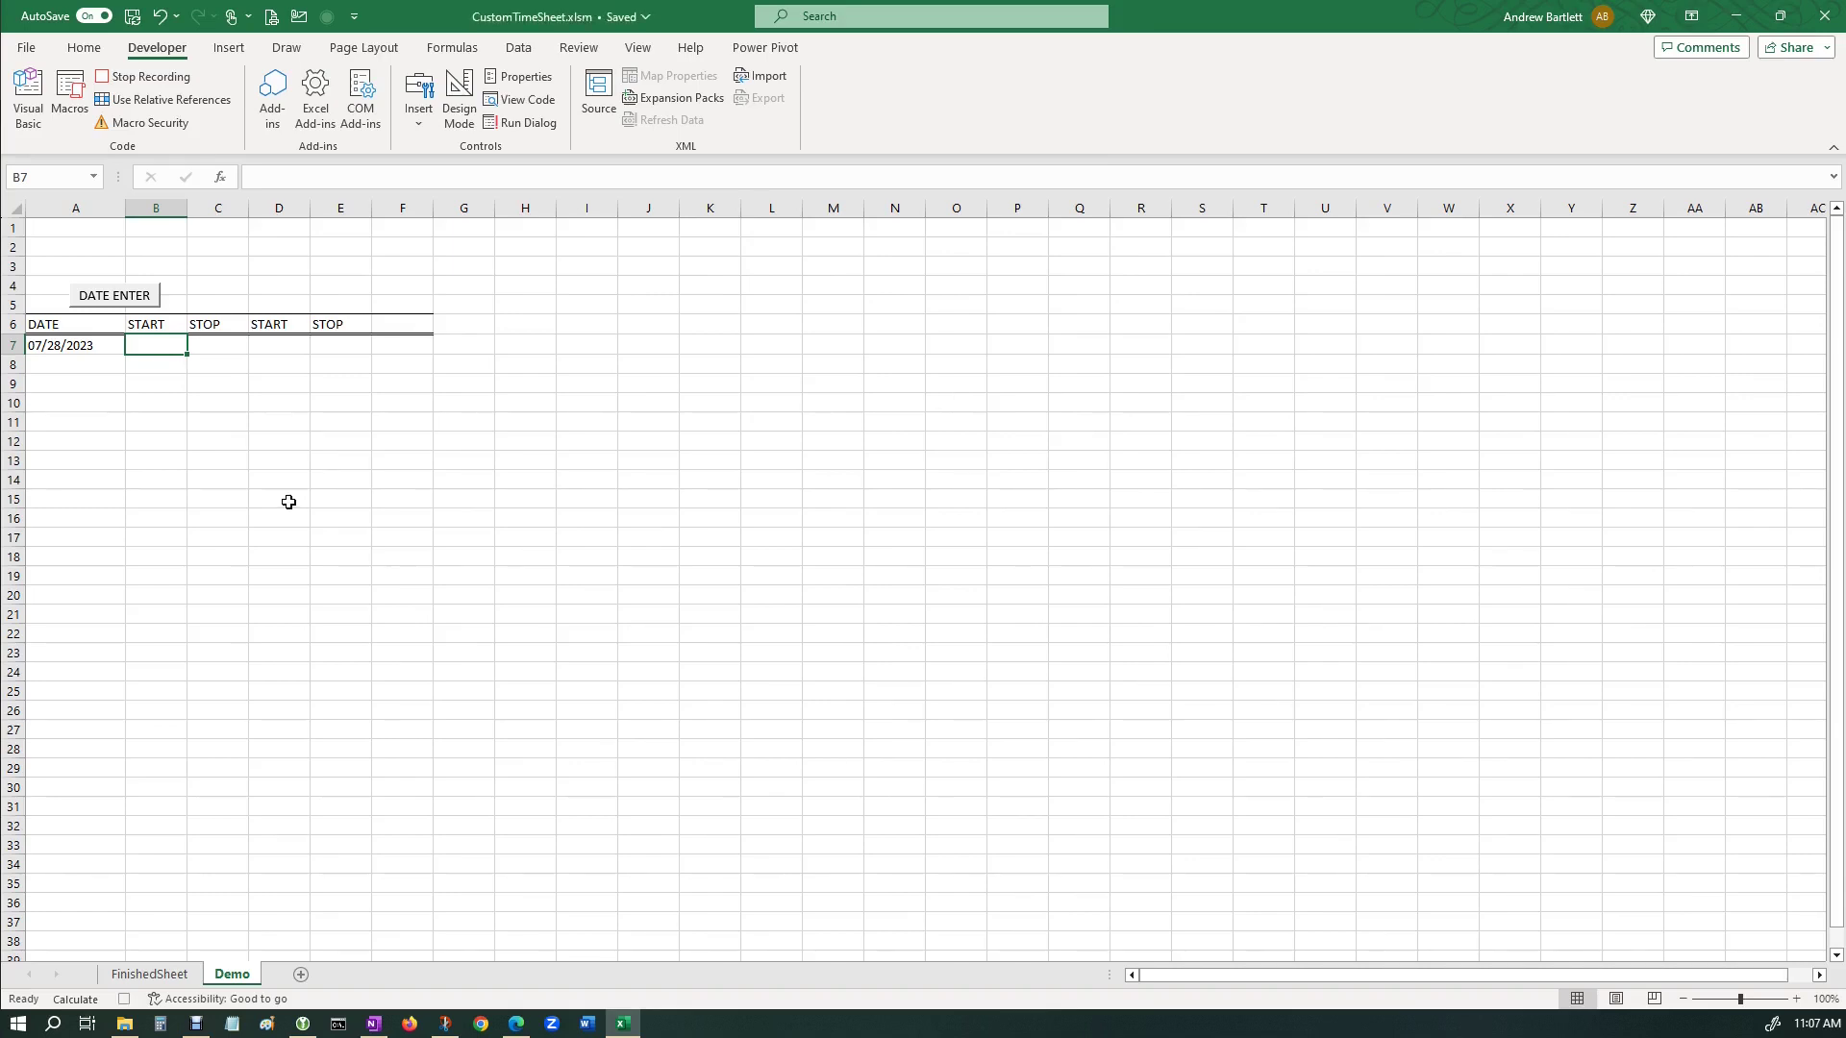
Record entering =TEXT(NOW(),"HH:MM") in B7, confirm the formula and stop the macro recording.
{"action": "type", "text": "=TE"}
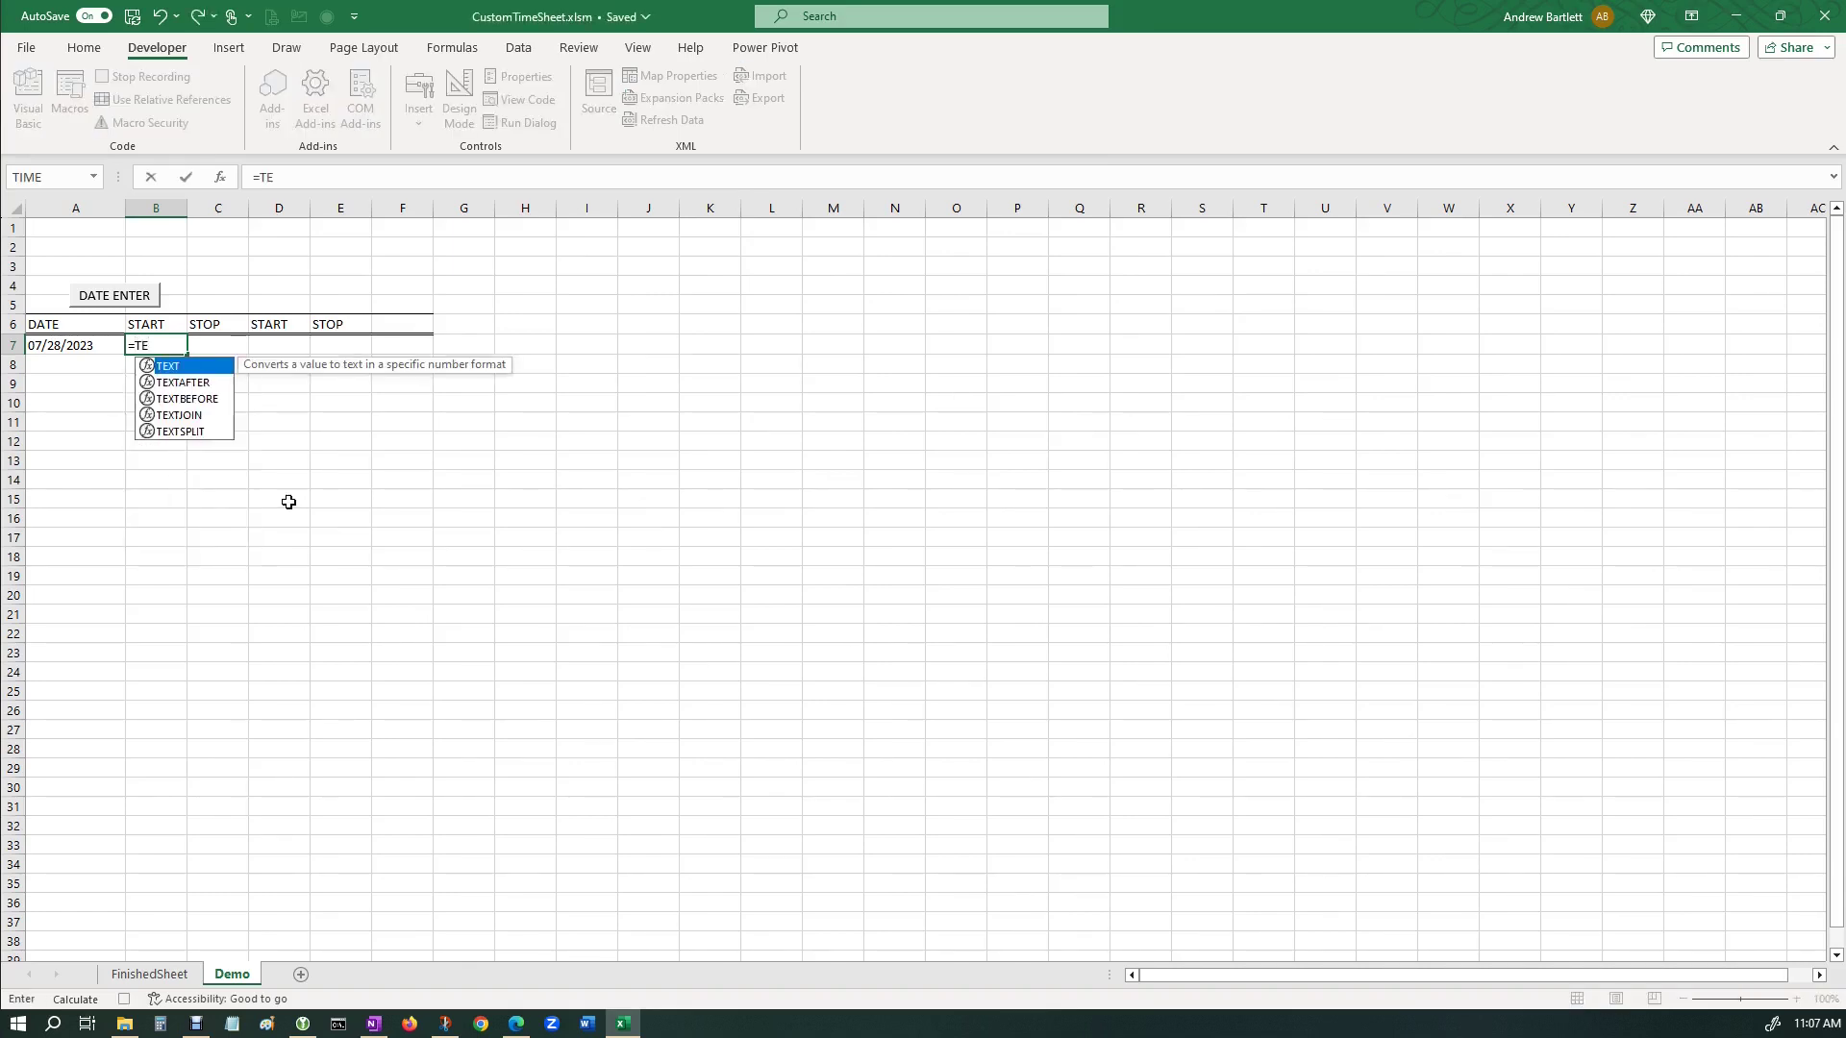
{"action": "type", "text": "XT("}
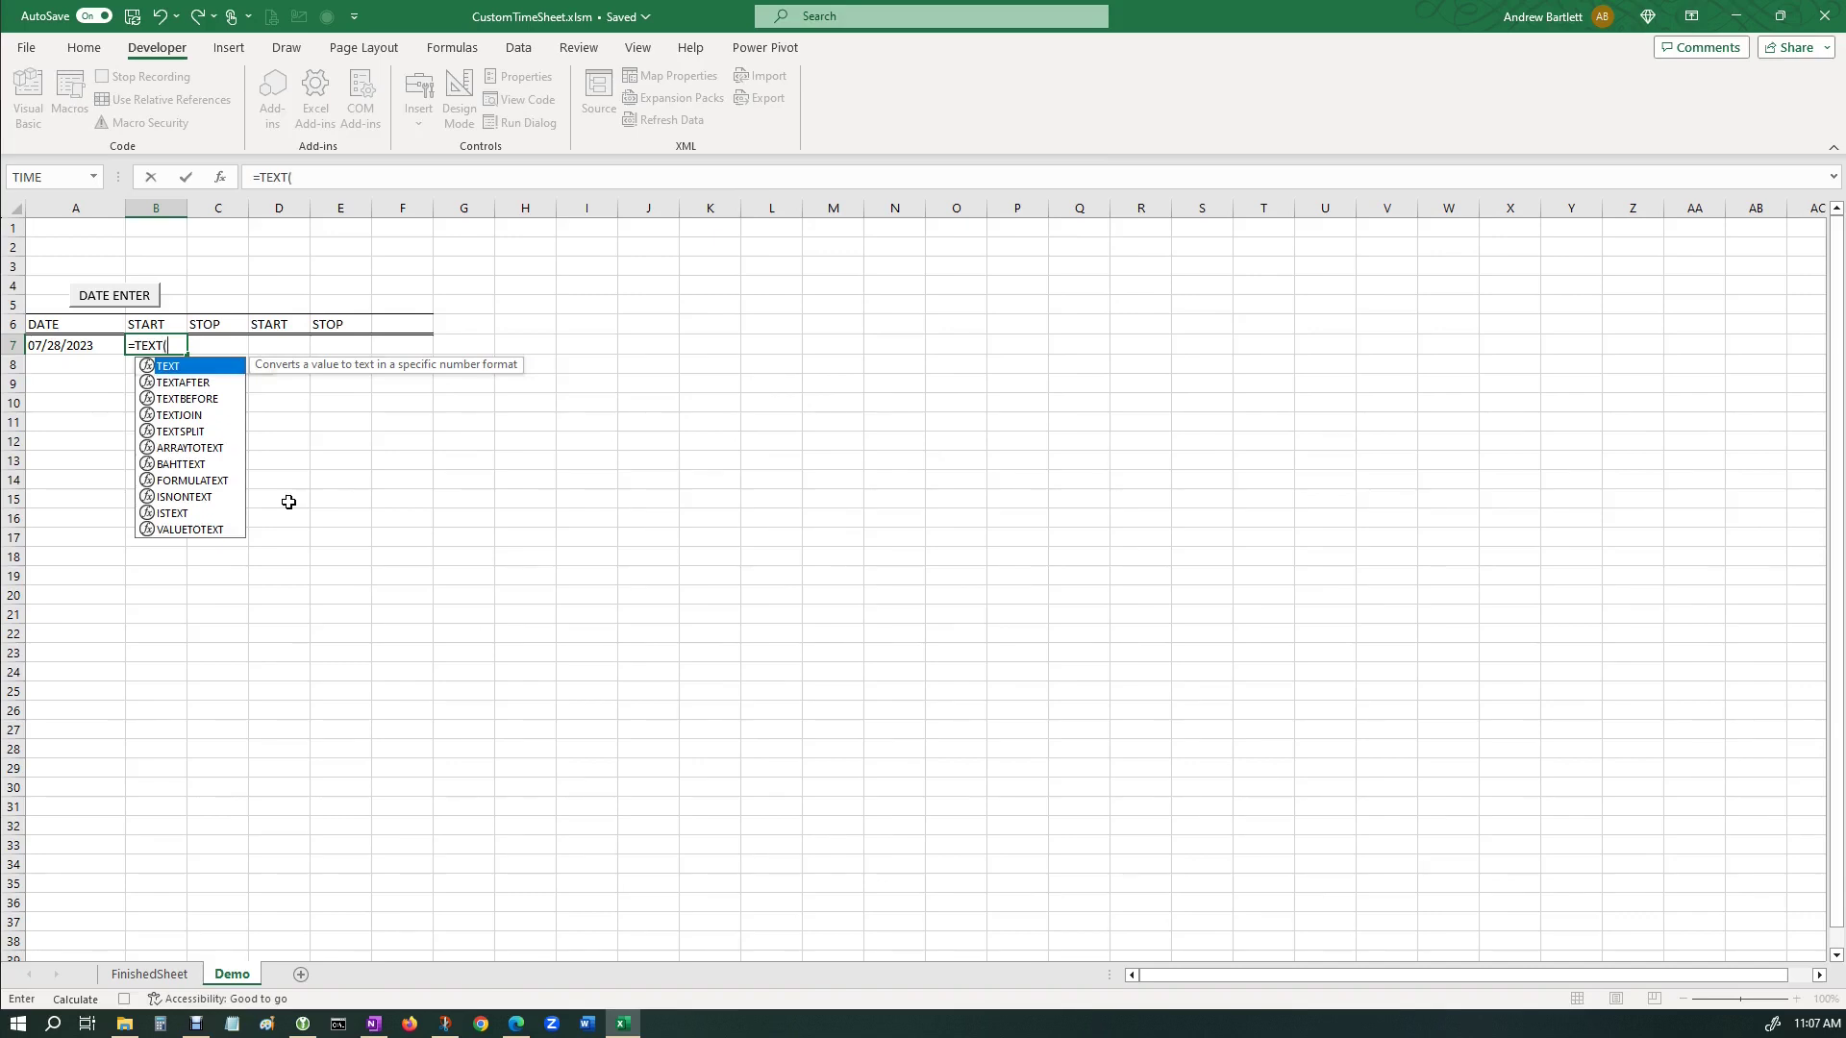
{"action": "type", "text": "NOW(),\"HH"}
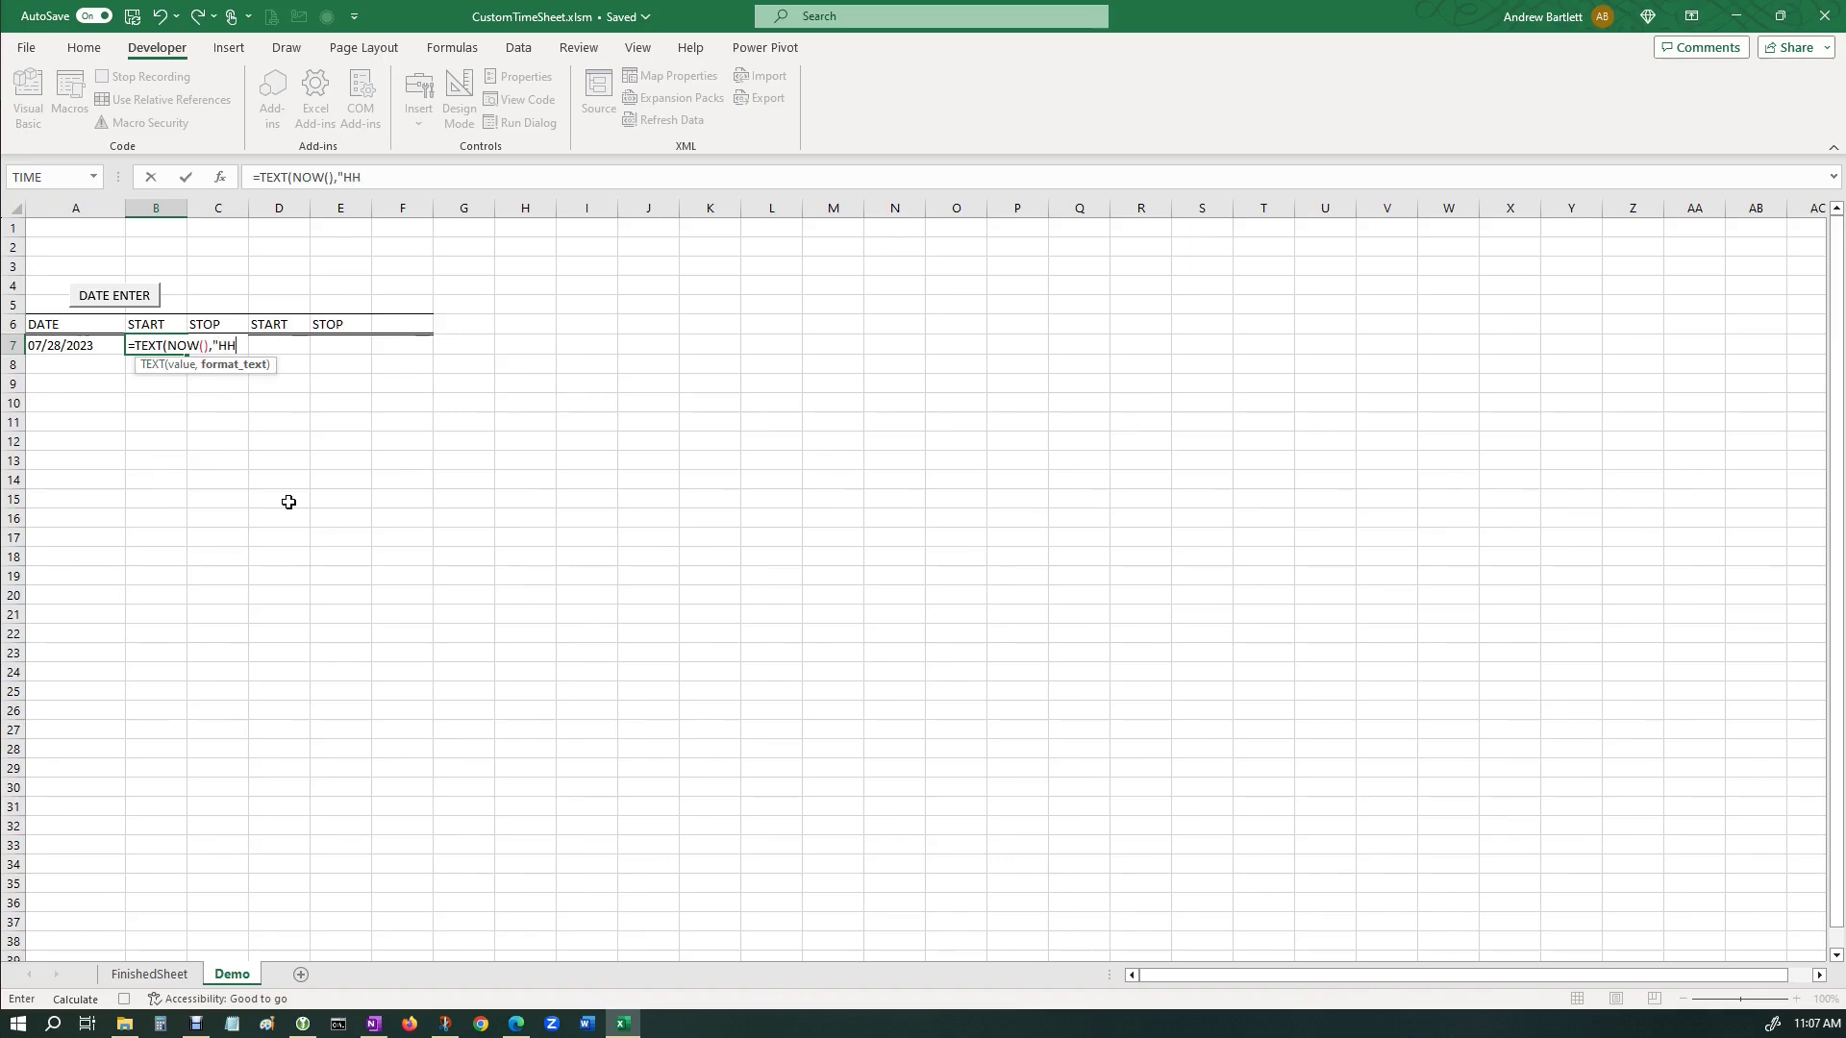
{"action": "type", "text": ":MM\")"}
{"action": "key", "text": "Return"}
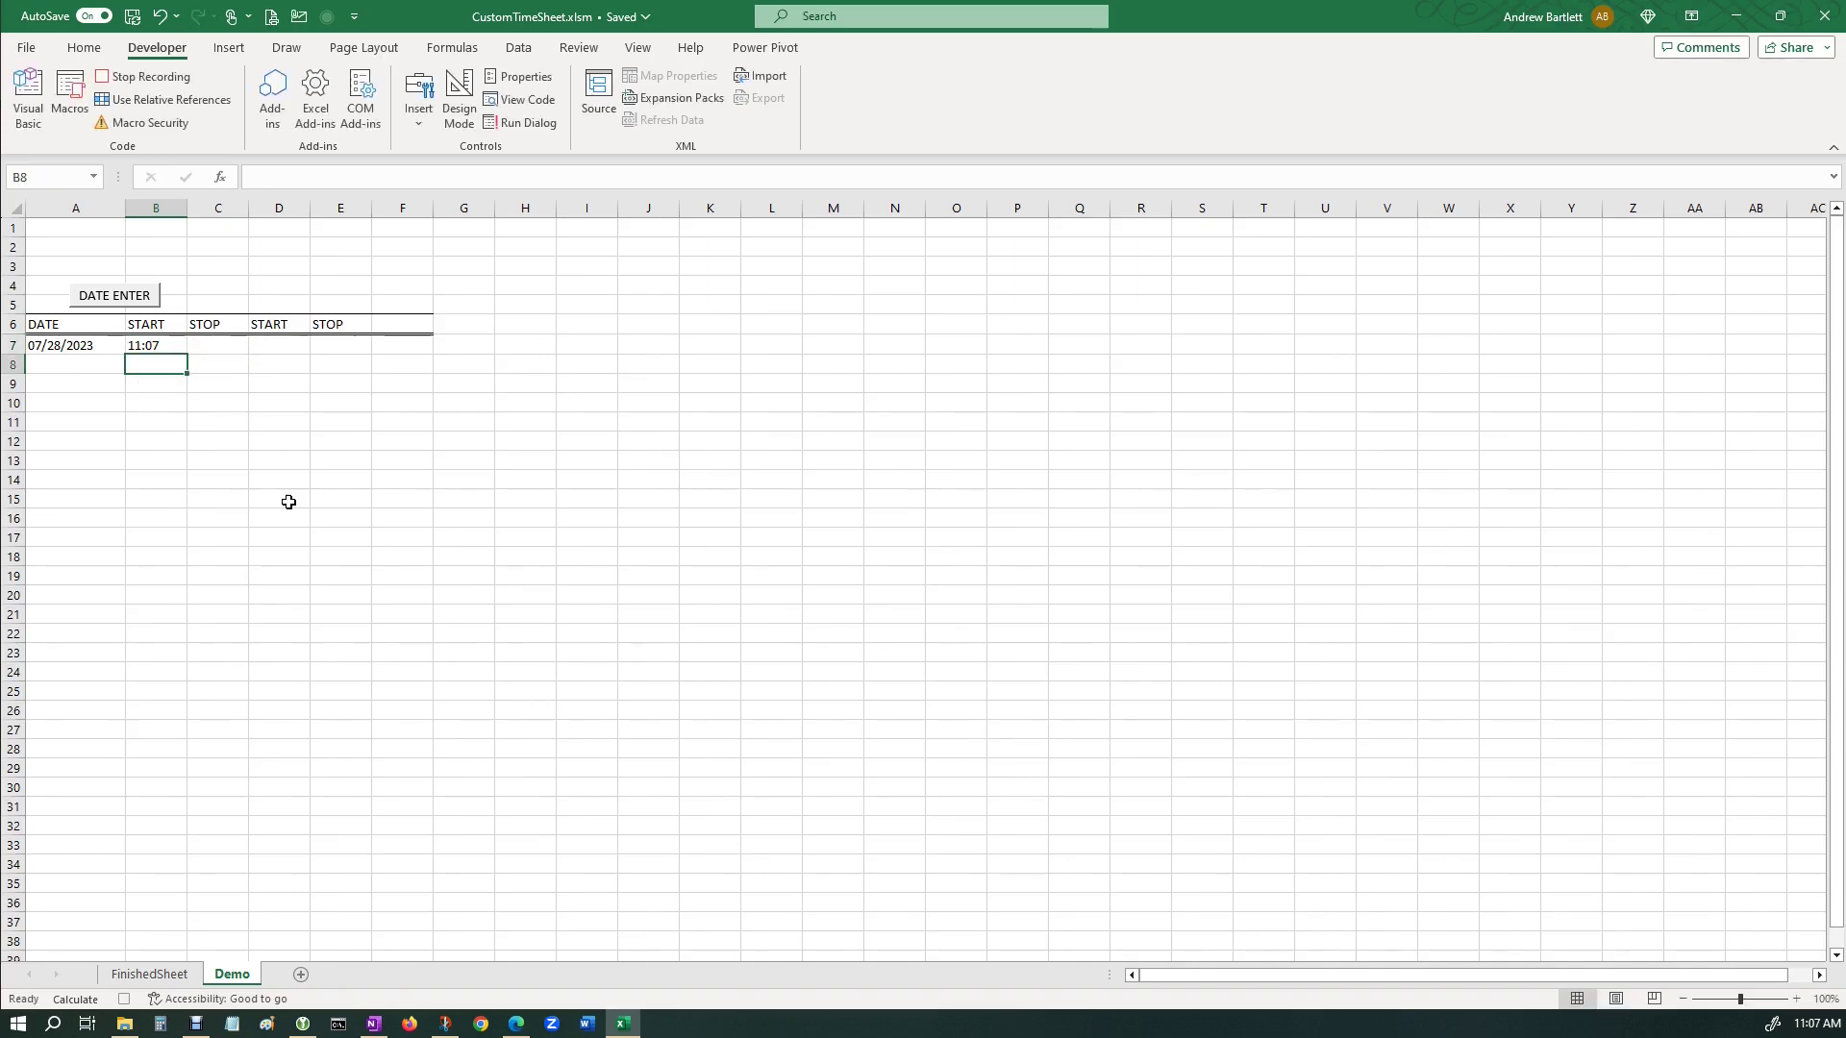
{"action": "left_click", "coordinate": [122, 81]}
Run the NEWTIME macro with B9 selected to test it.
{"action": "left_click", "coordinate": [222, 348]}
{"action": "left_click", "coordinate": [145, 382]}
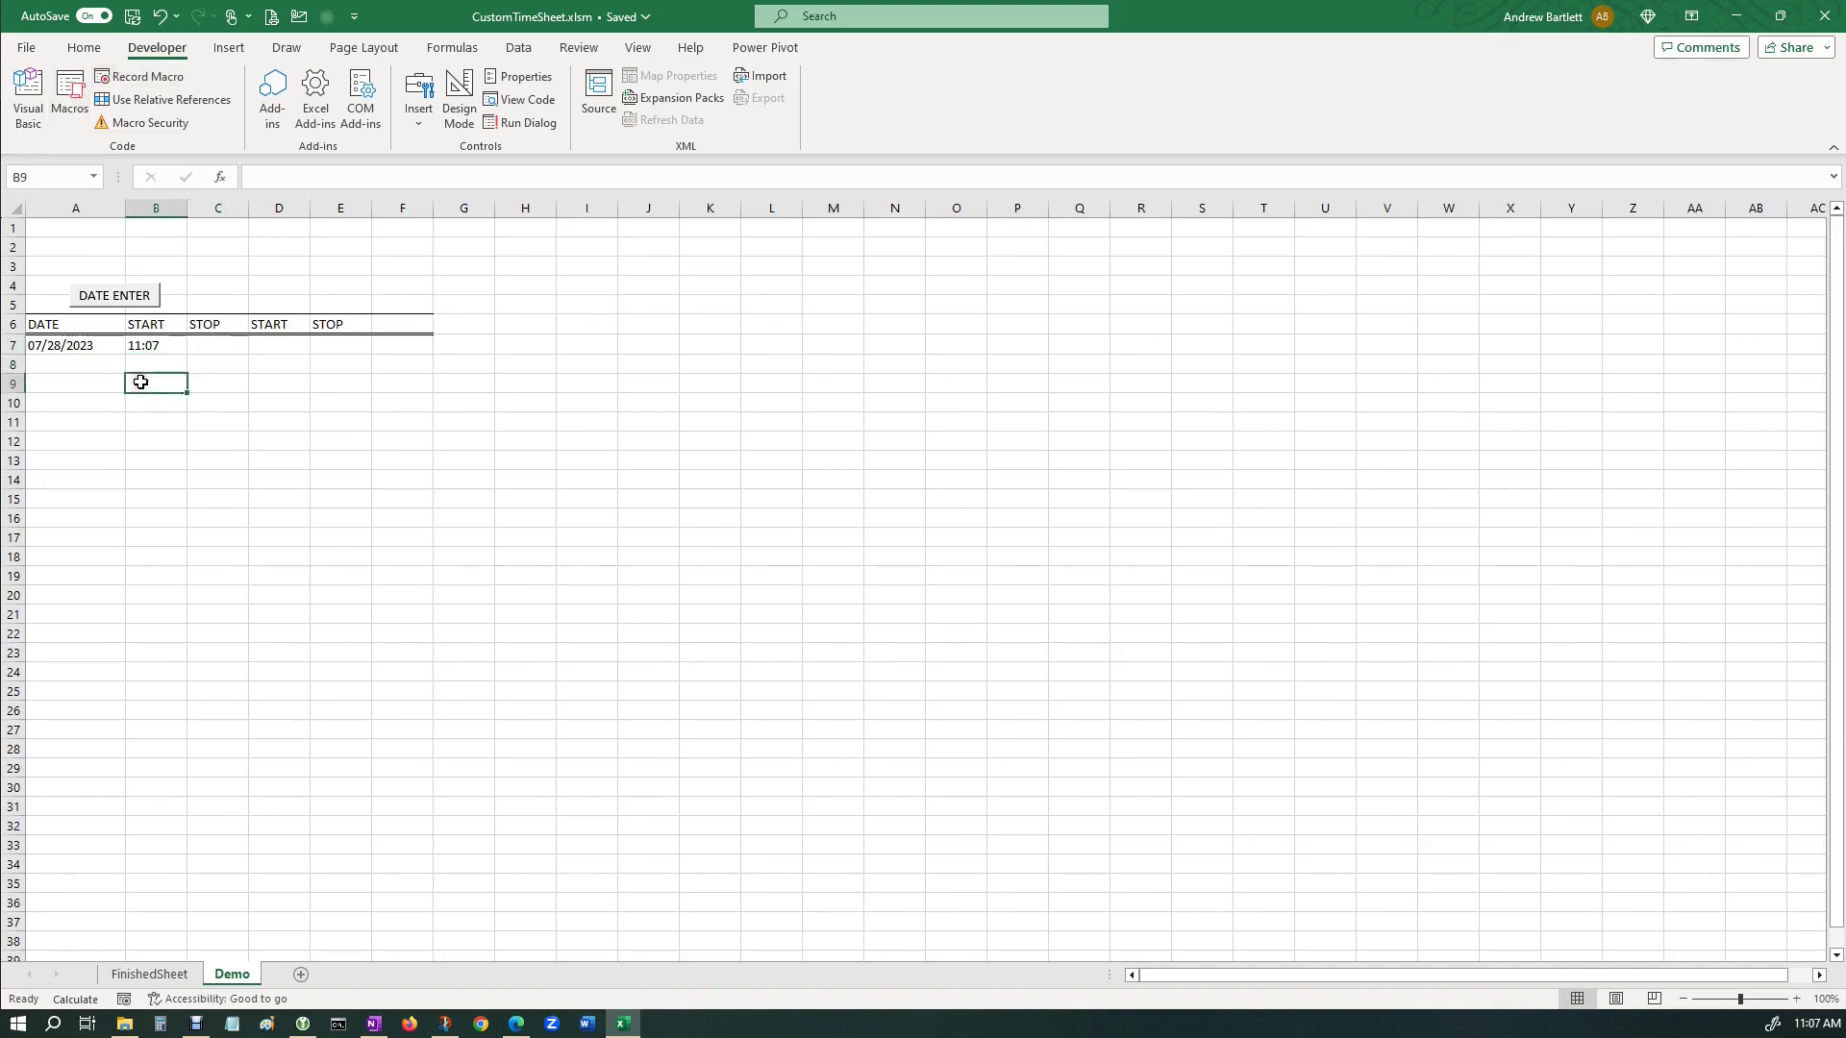
{"action": "left_click", "coordinate": [68, 92]}
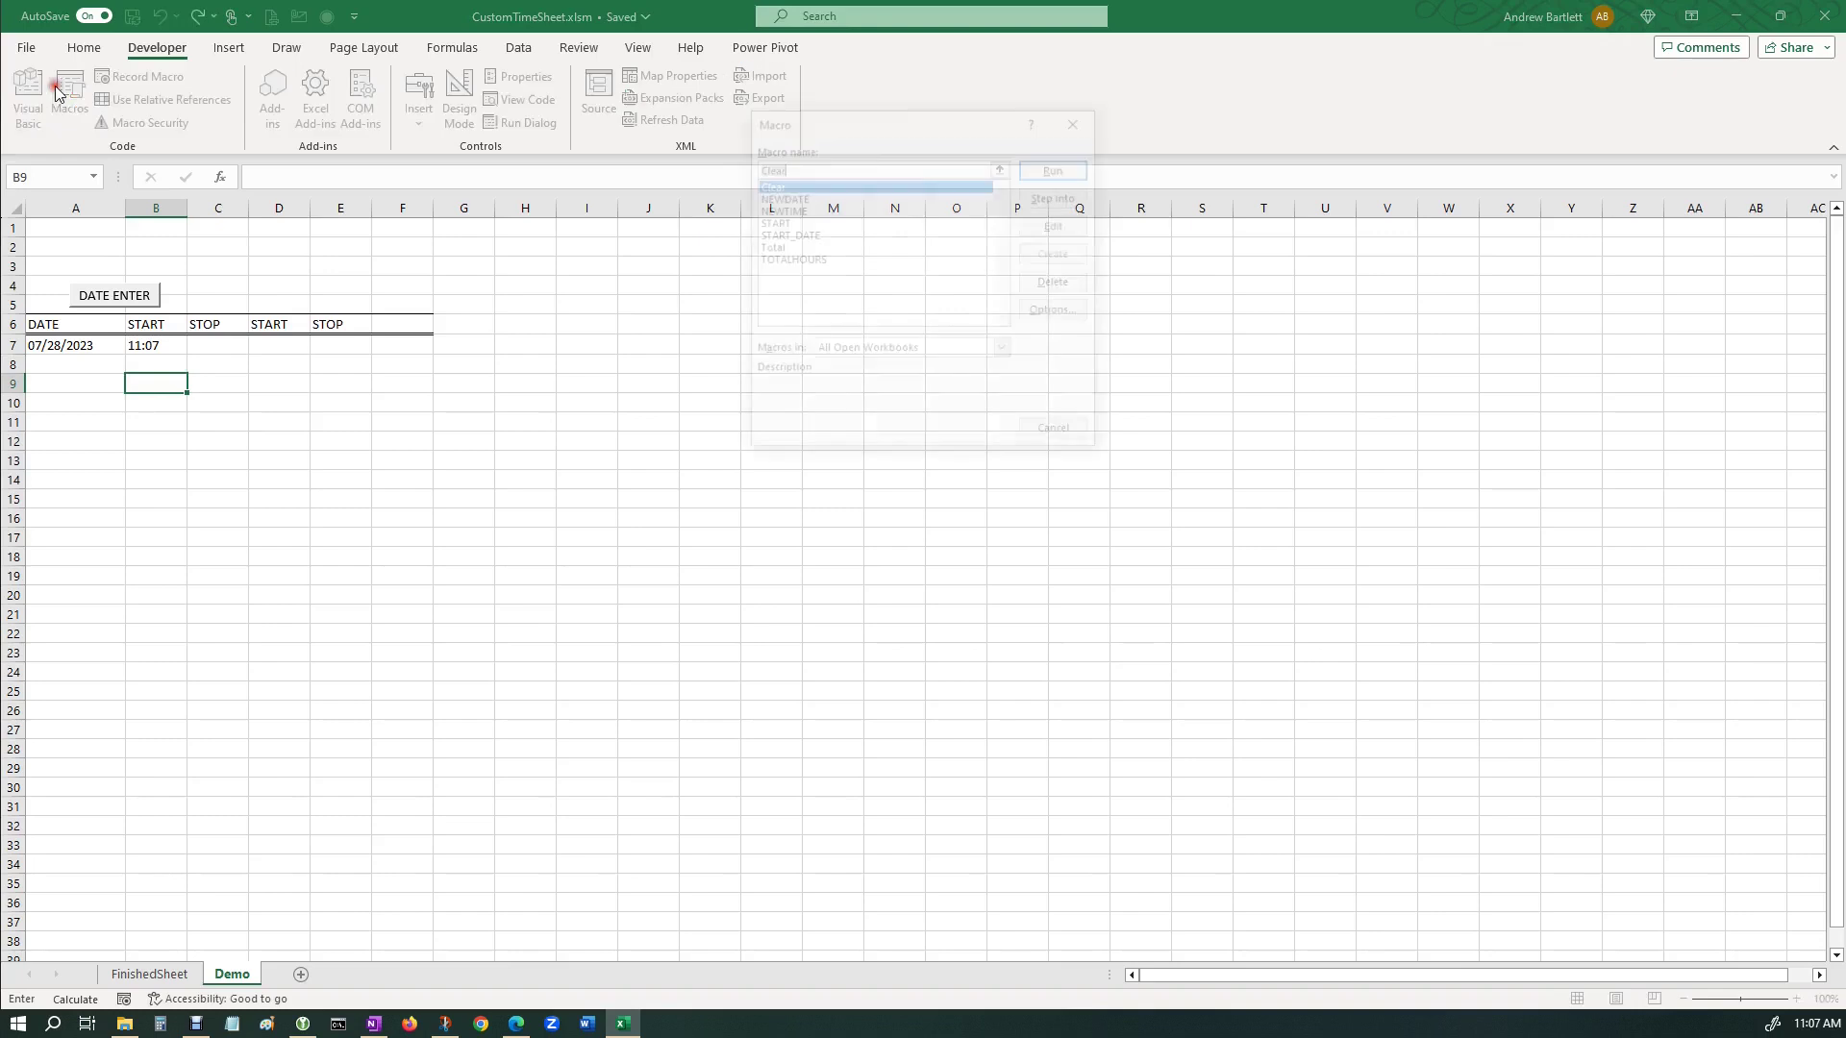
{"action": "left_click", "coordinate": [795, 211]}
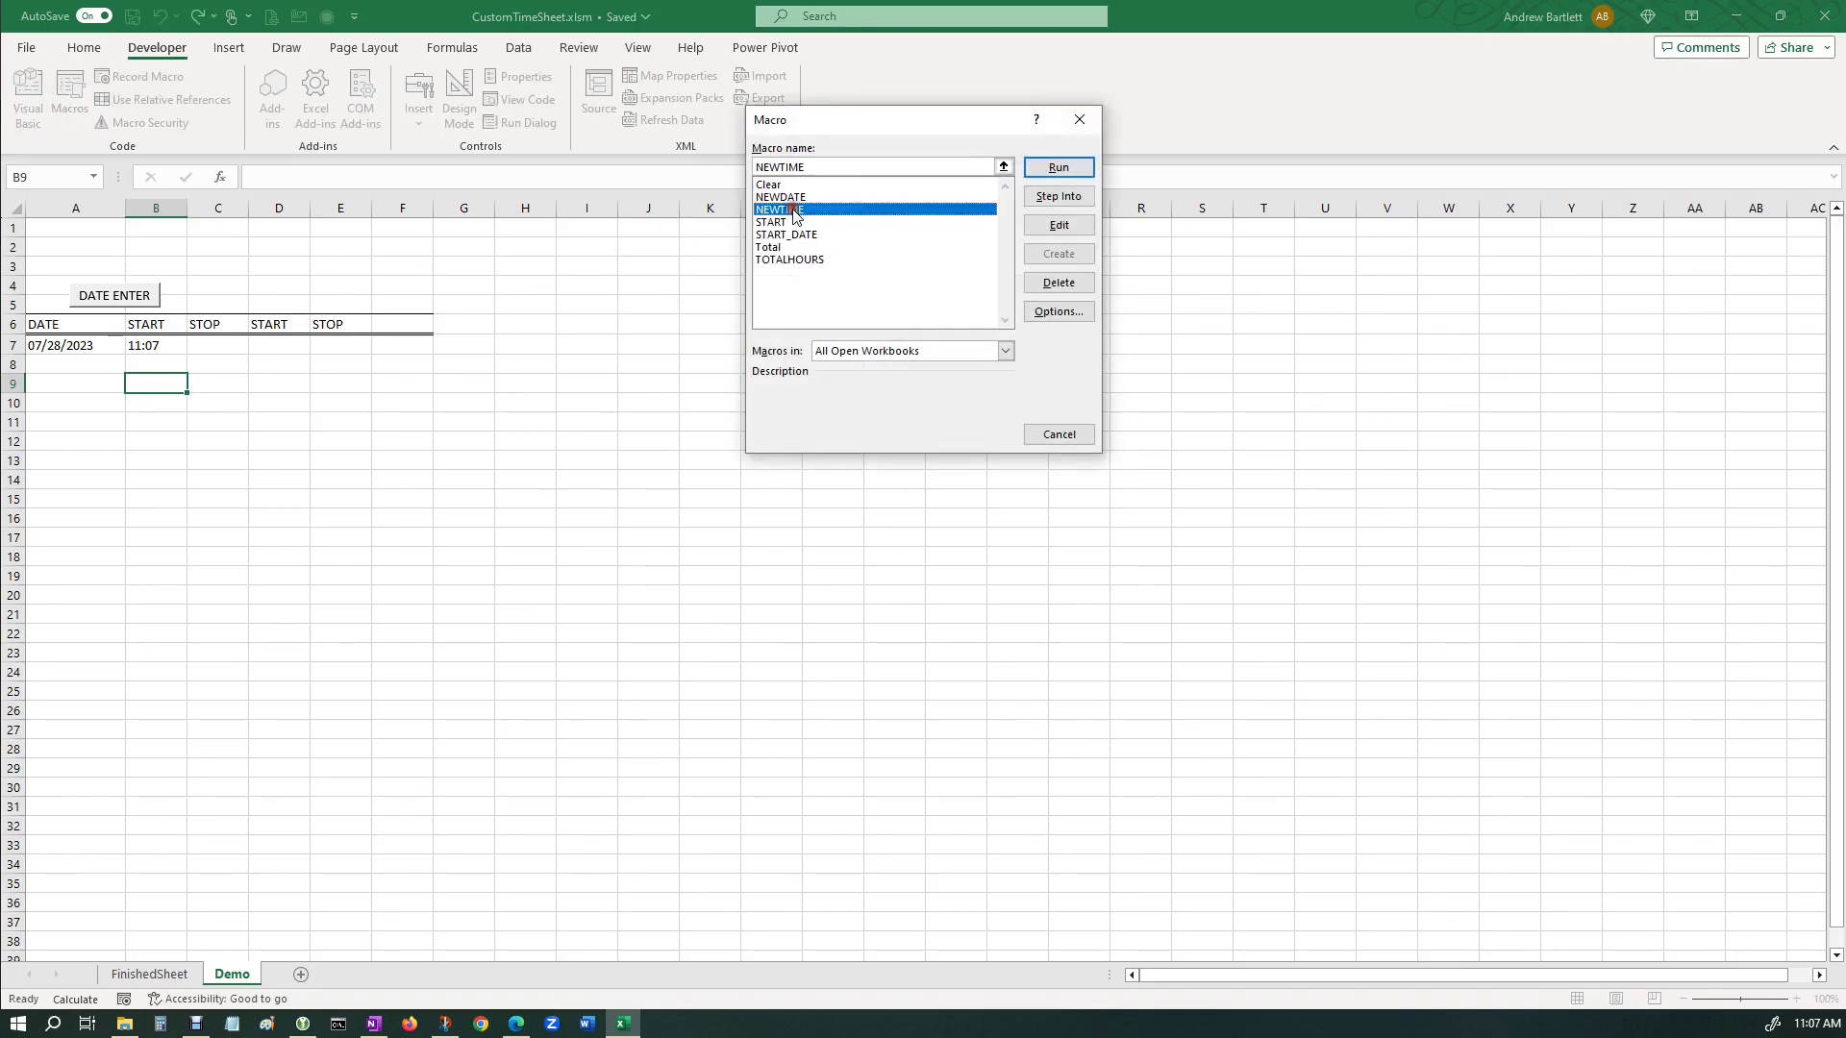
{"action": "left_click", "coordinate": [1059, 167]}
Delete the test times from B7 and B9.
{"action": "left_click", "coordinate": [154, 355]}
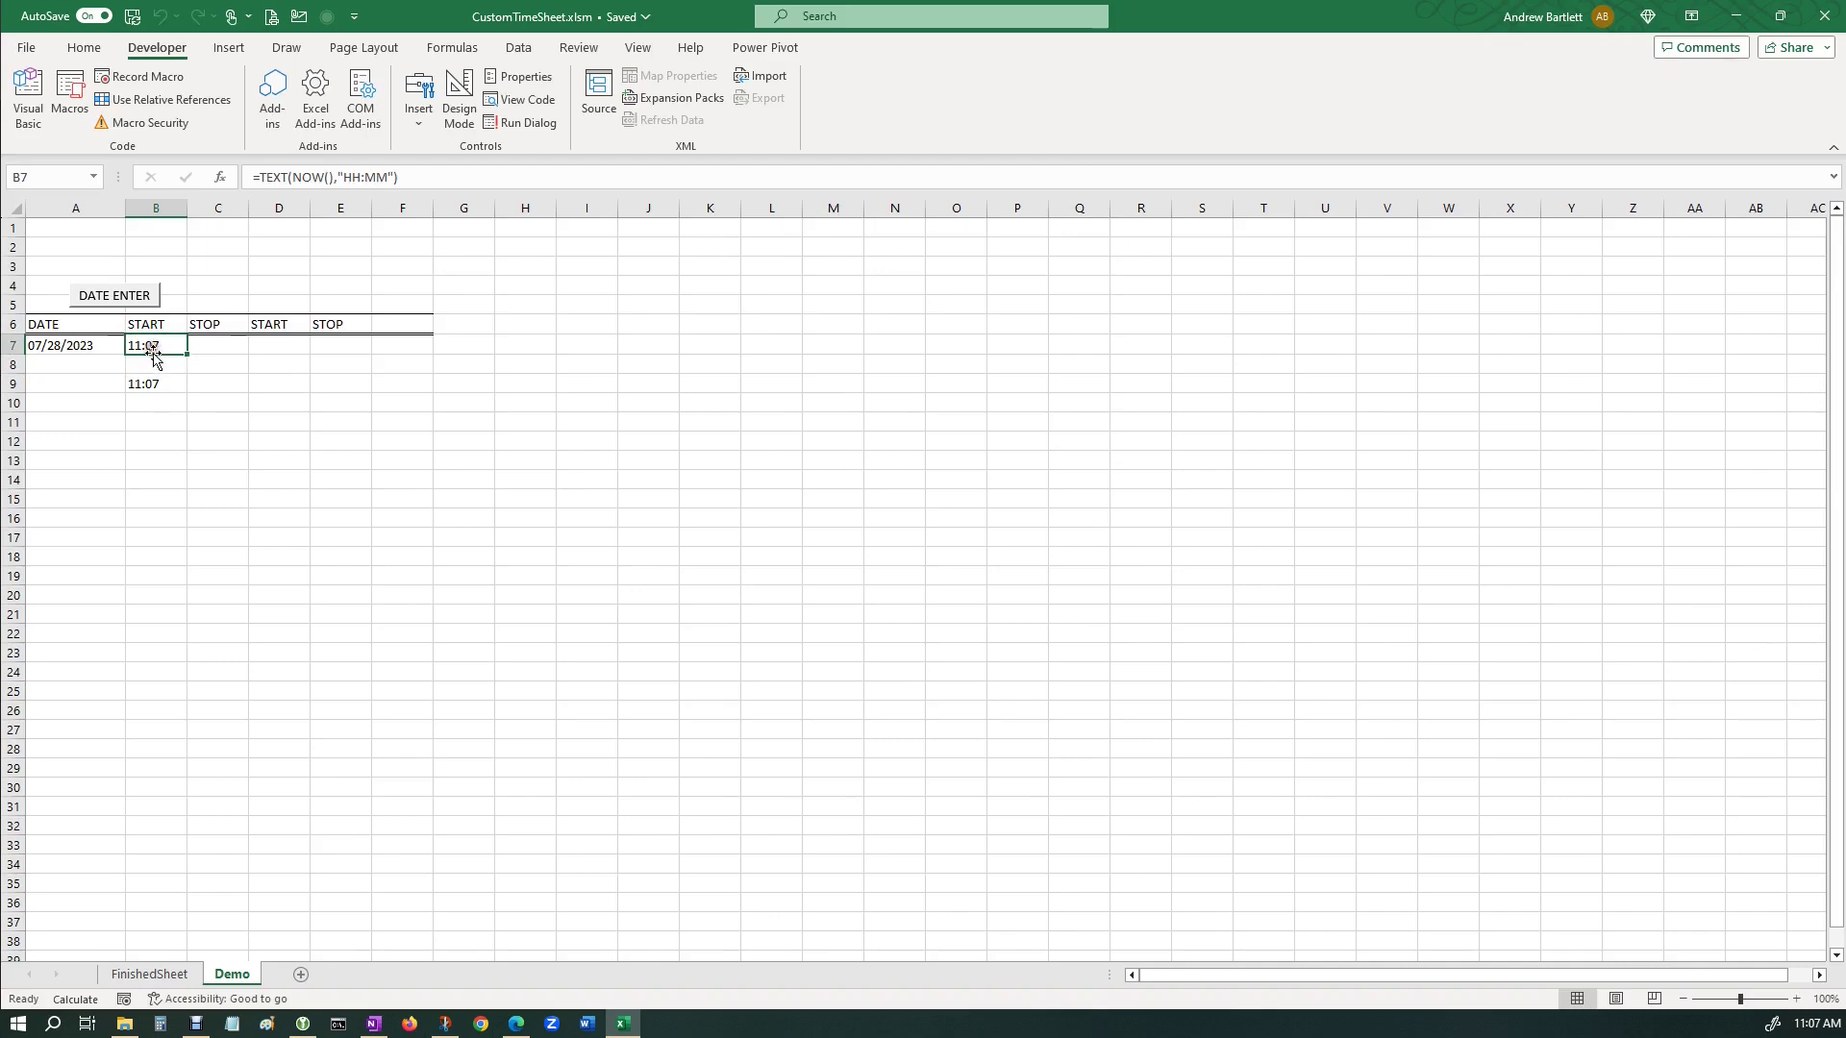
{"action": "key", "text": "Delete"}
{"action": "left_click", "coordinate": [165, 385]}
{"action": "key", "text": "Delete"}
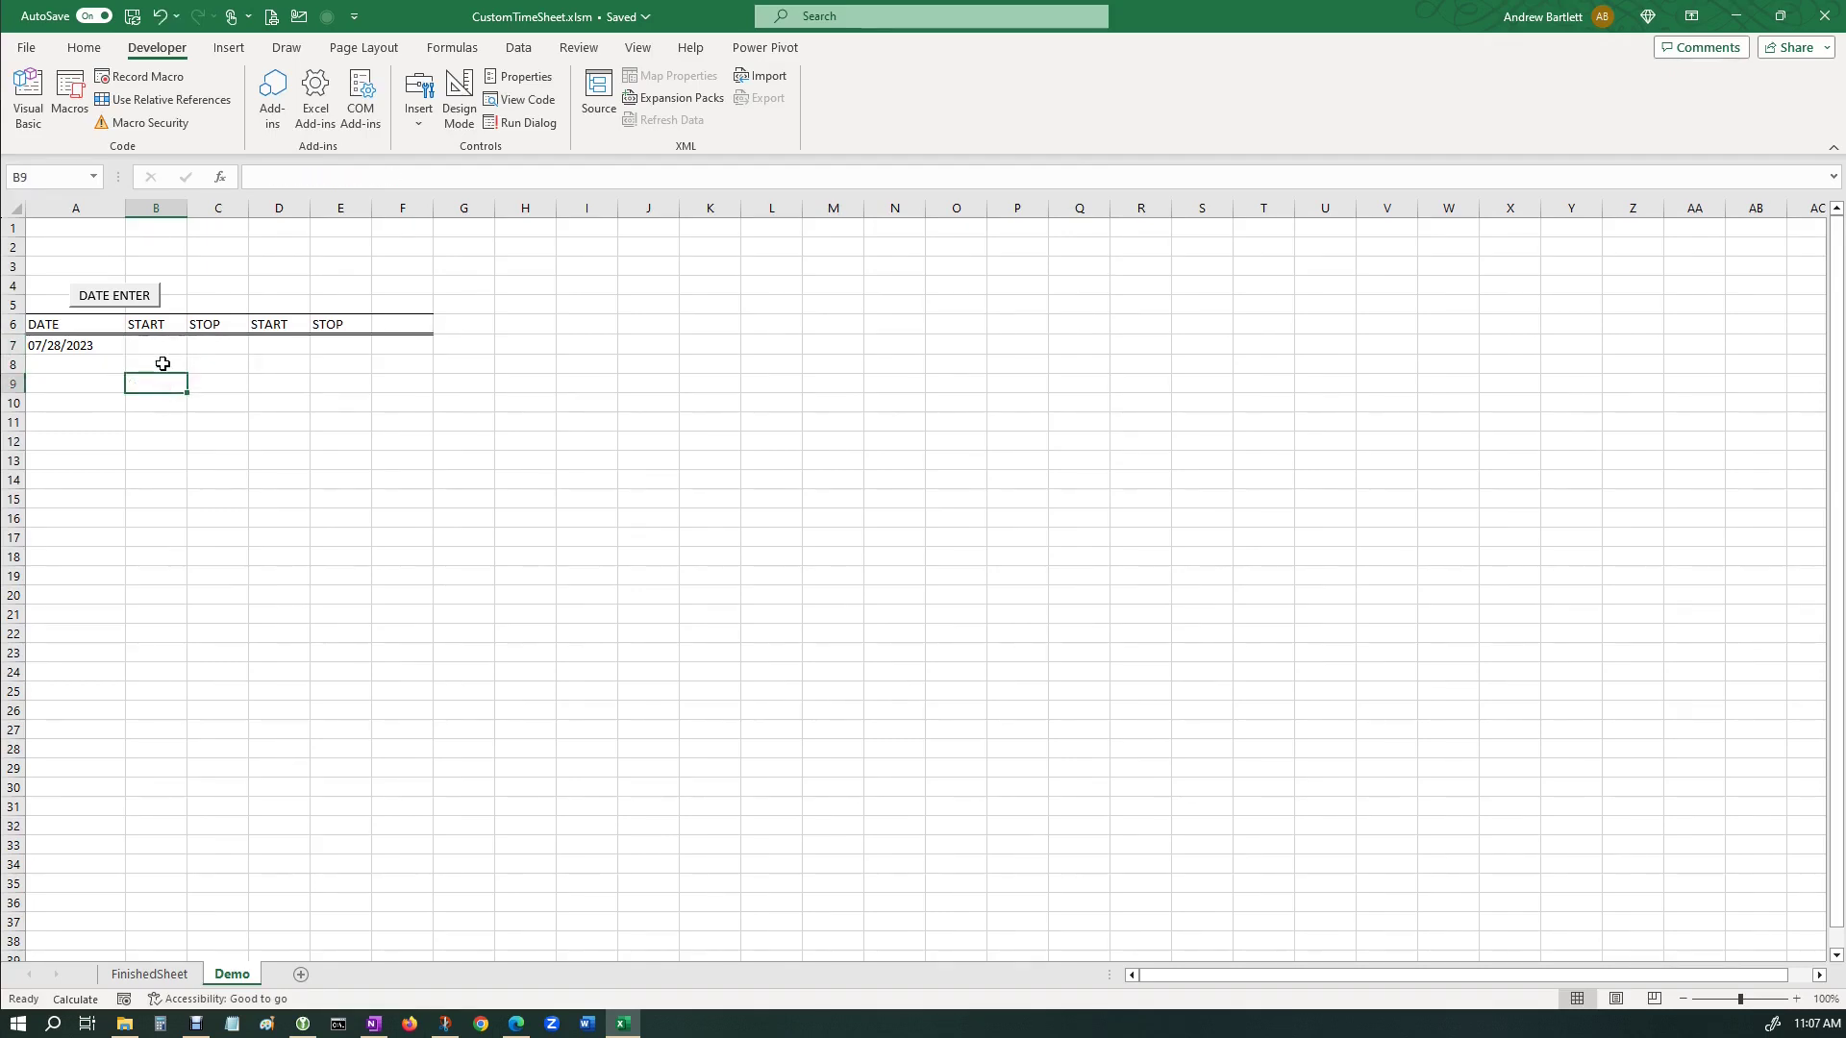
With B7 selected, insert a form control button above the STOP and second START headers and assign the NEWTIME macro to it.
{"action": "left_click", "coordinate": [164, 346]}
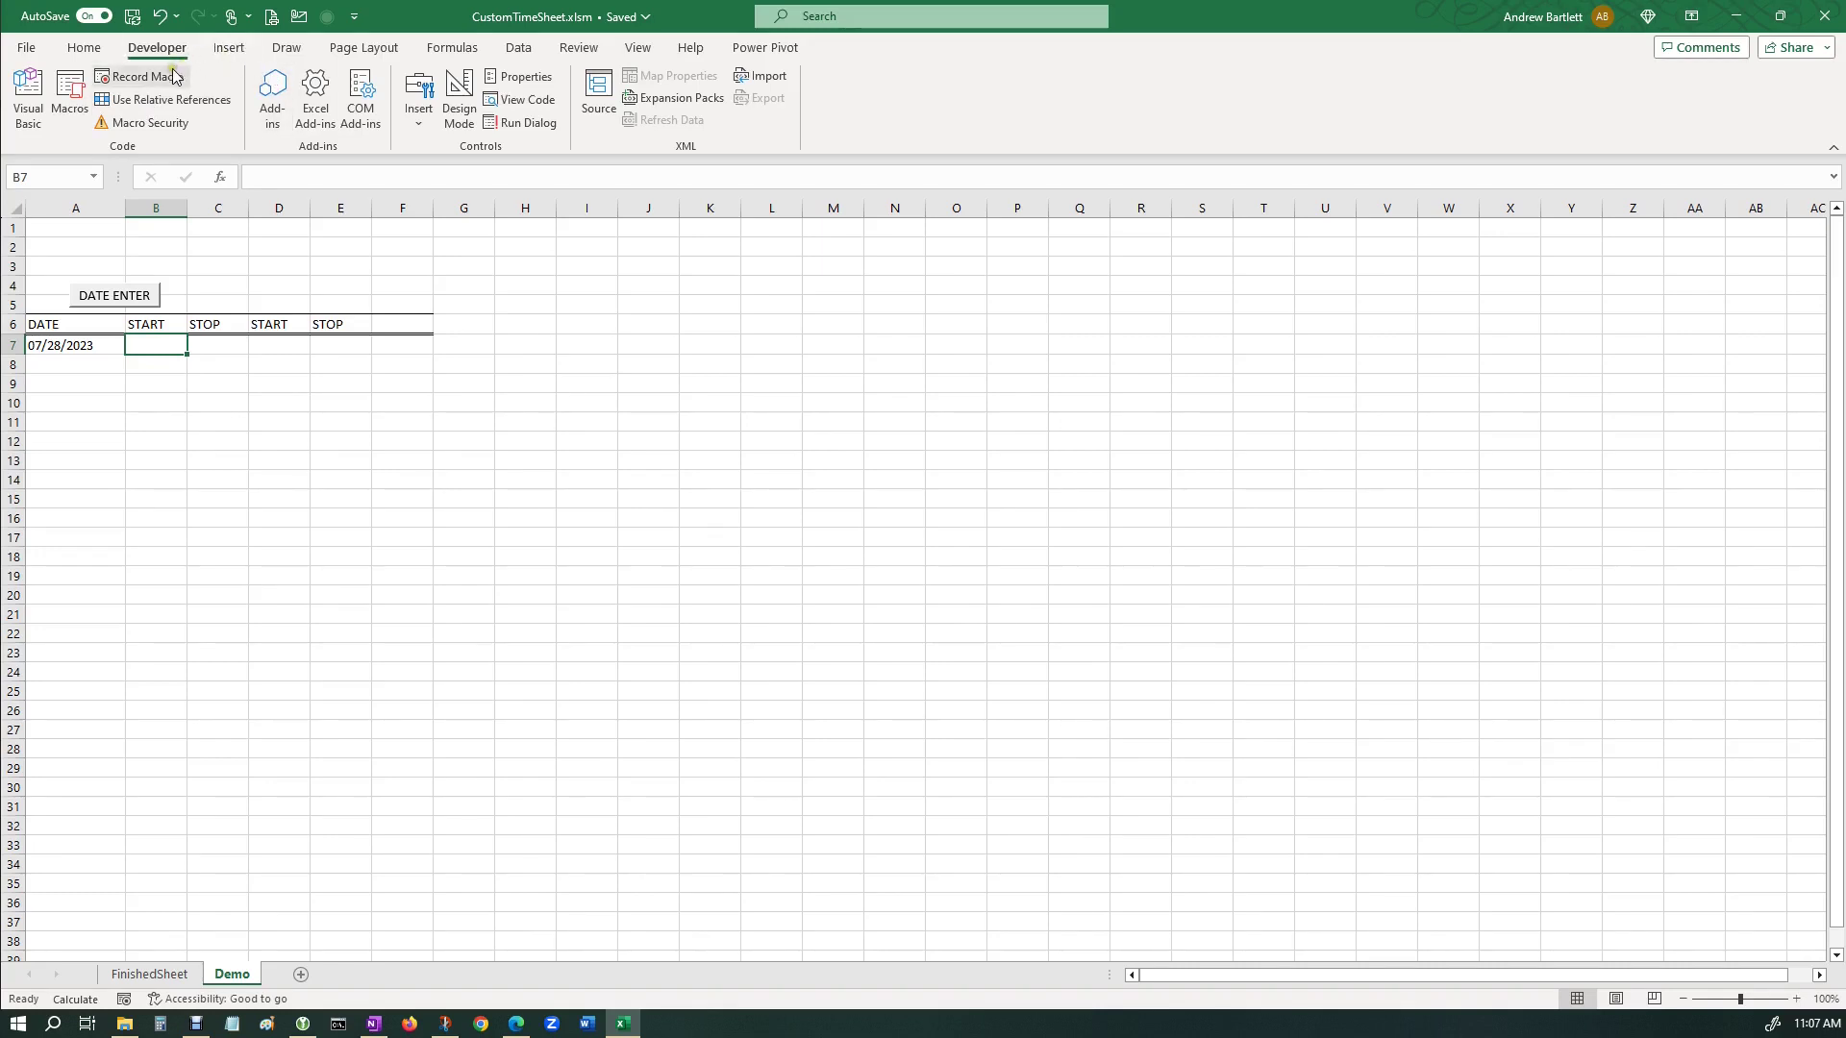
{"action": "left_click", "coordinate": [419, 101]}
{"action": "left_click", "coordinate": [411, 174]}
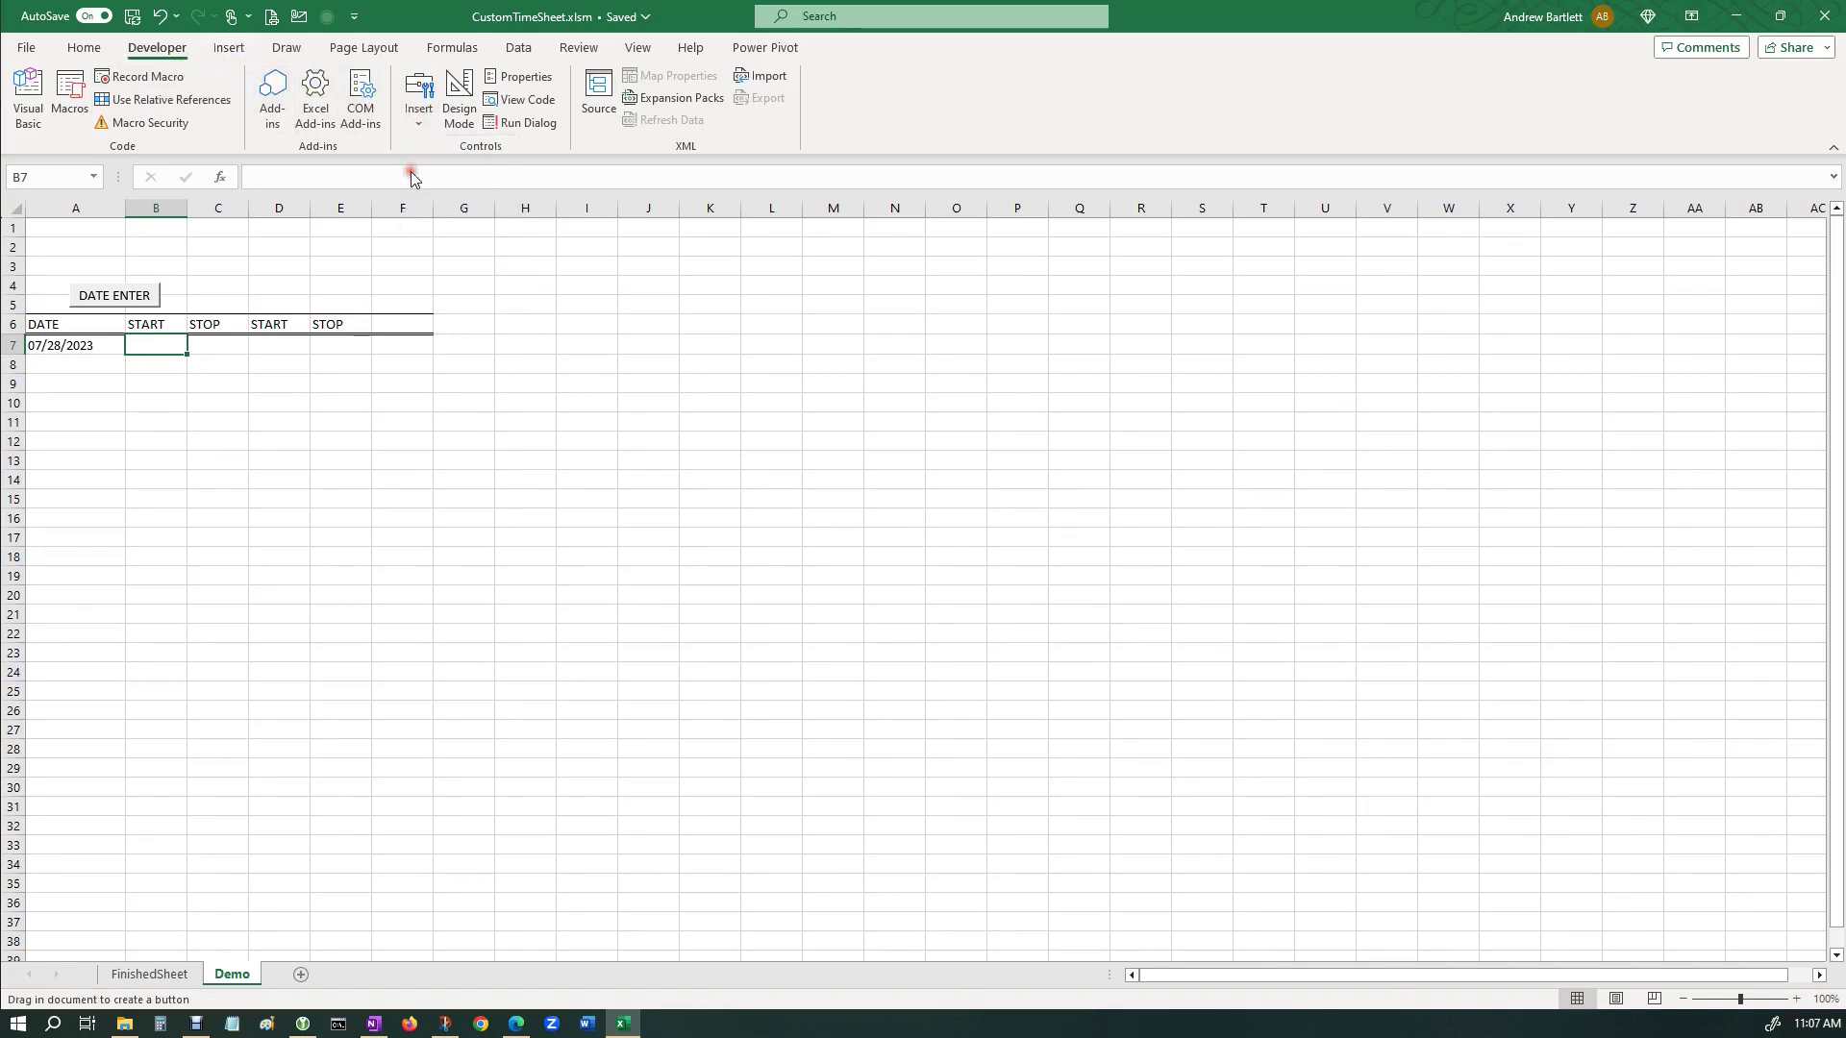
{"action": "left_click", "coordinate": [236, 274]}
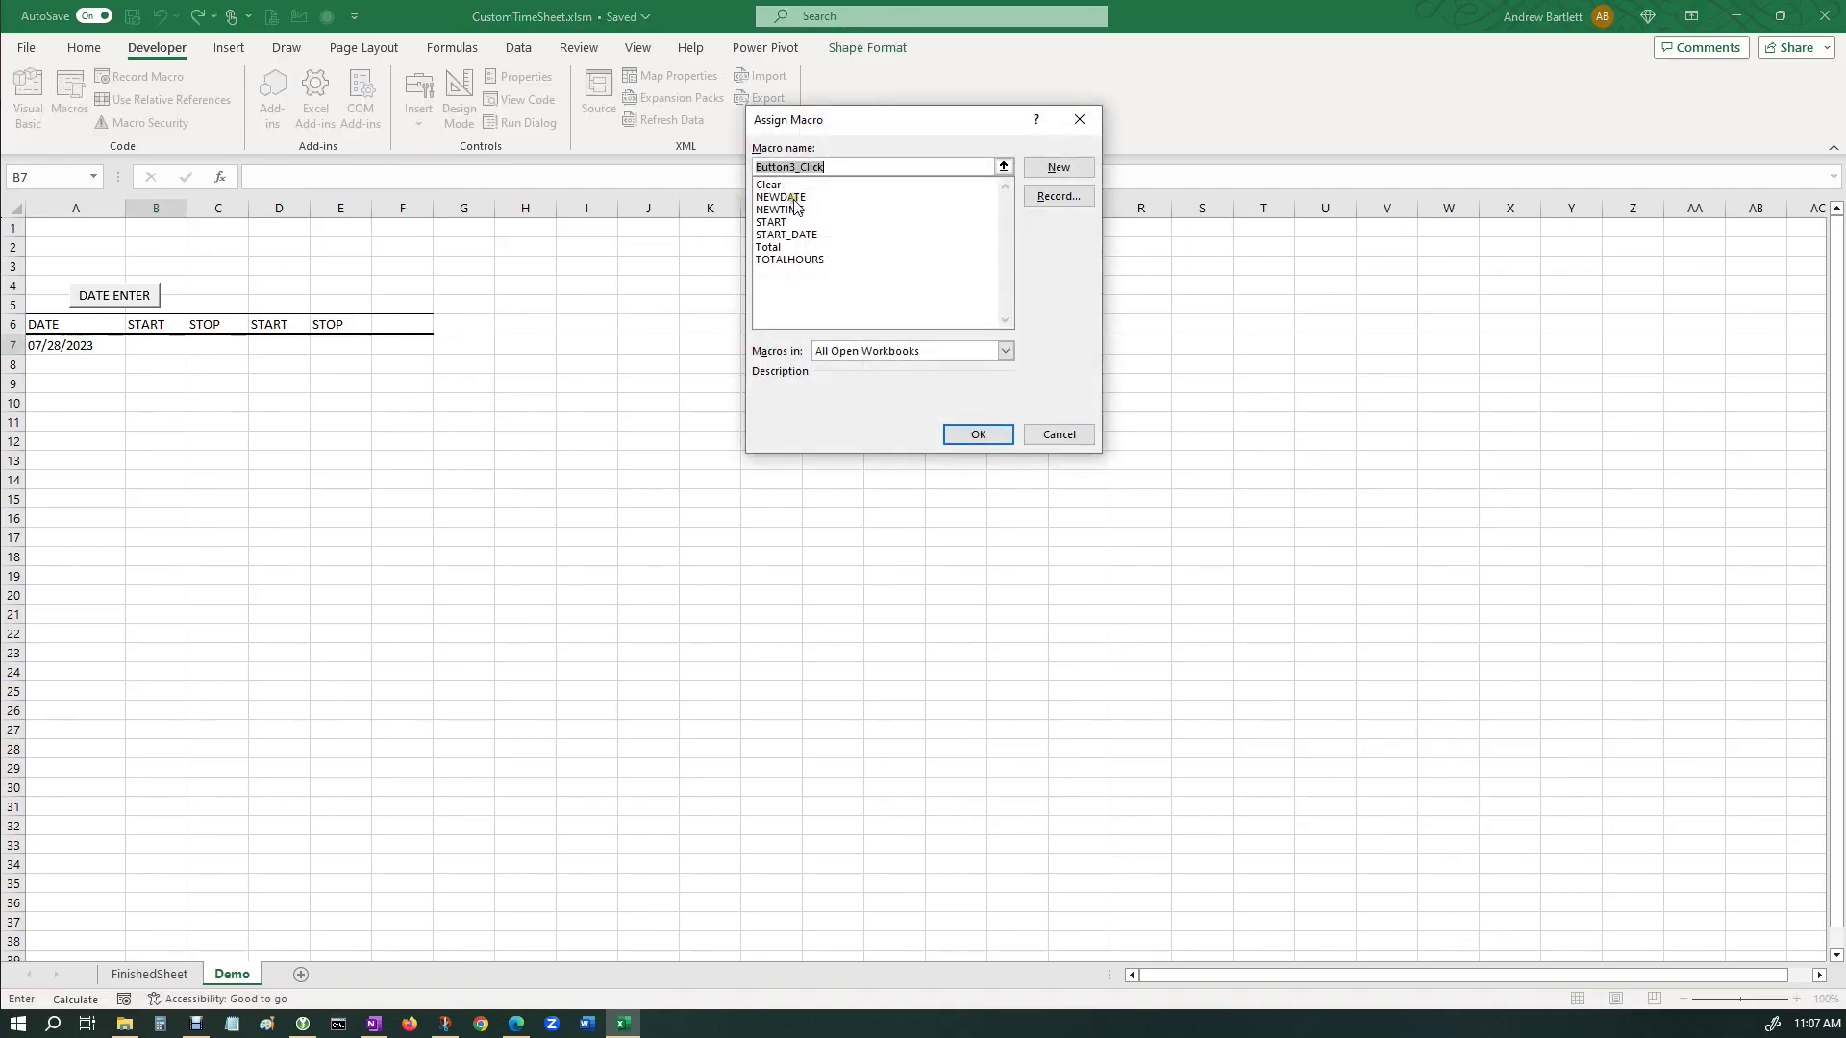
{"action": "left_click", "coordinate": [797, 209]}
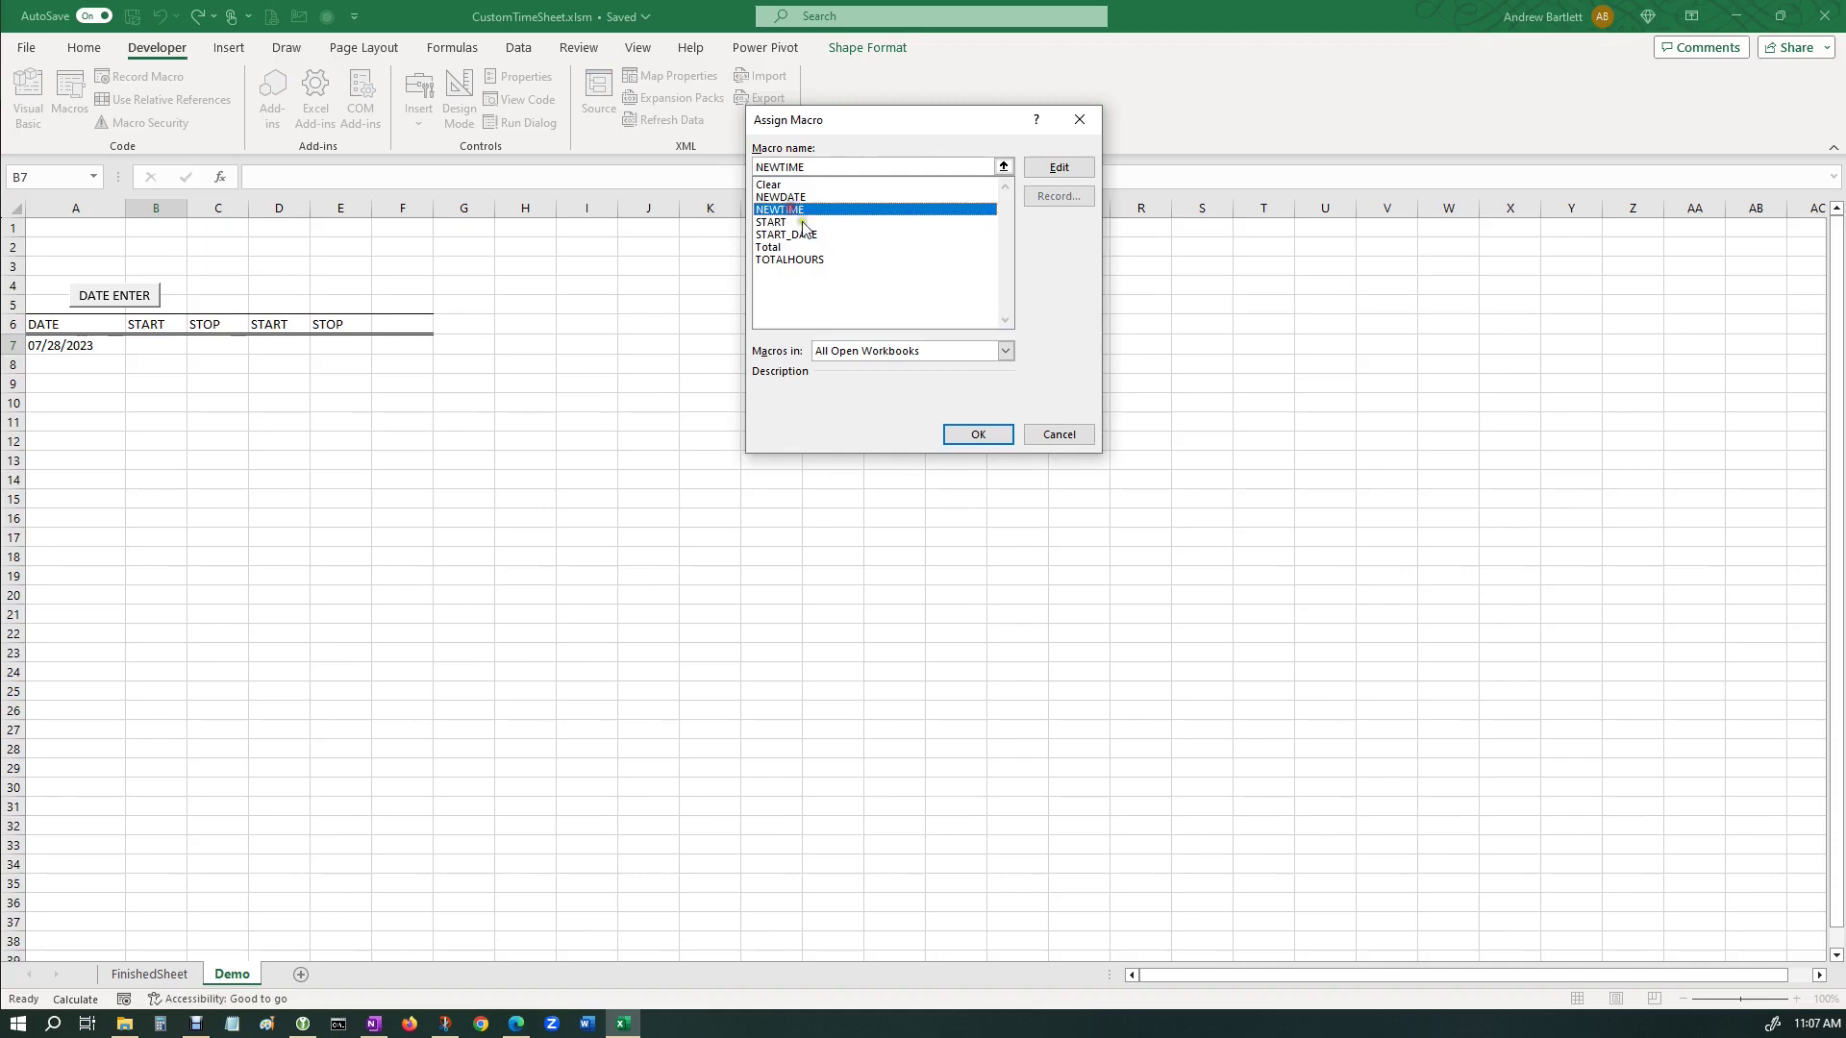
{"action": "left_click", "coordinate": [986, 438]}
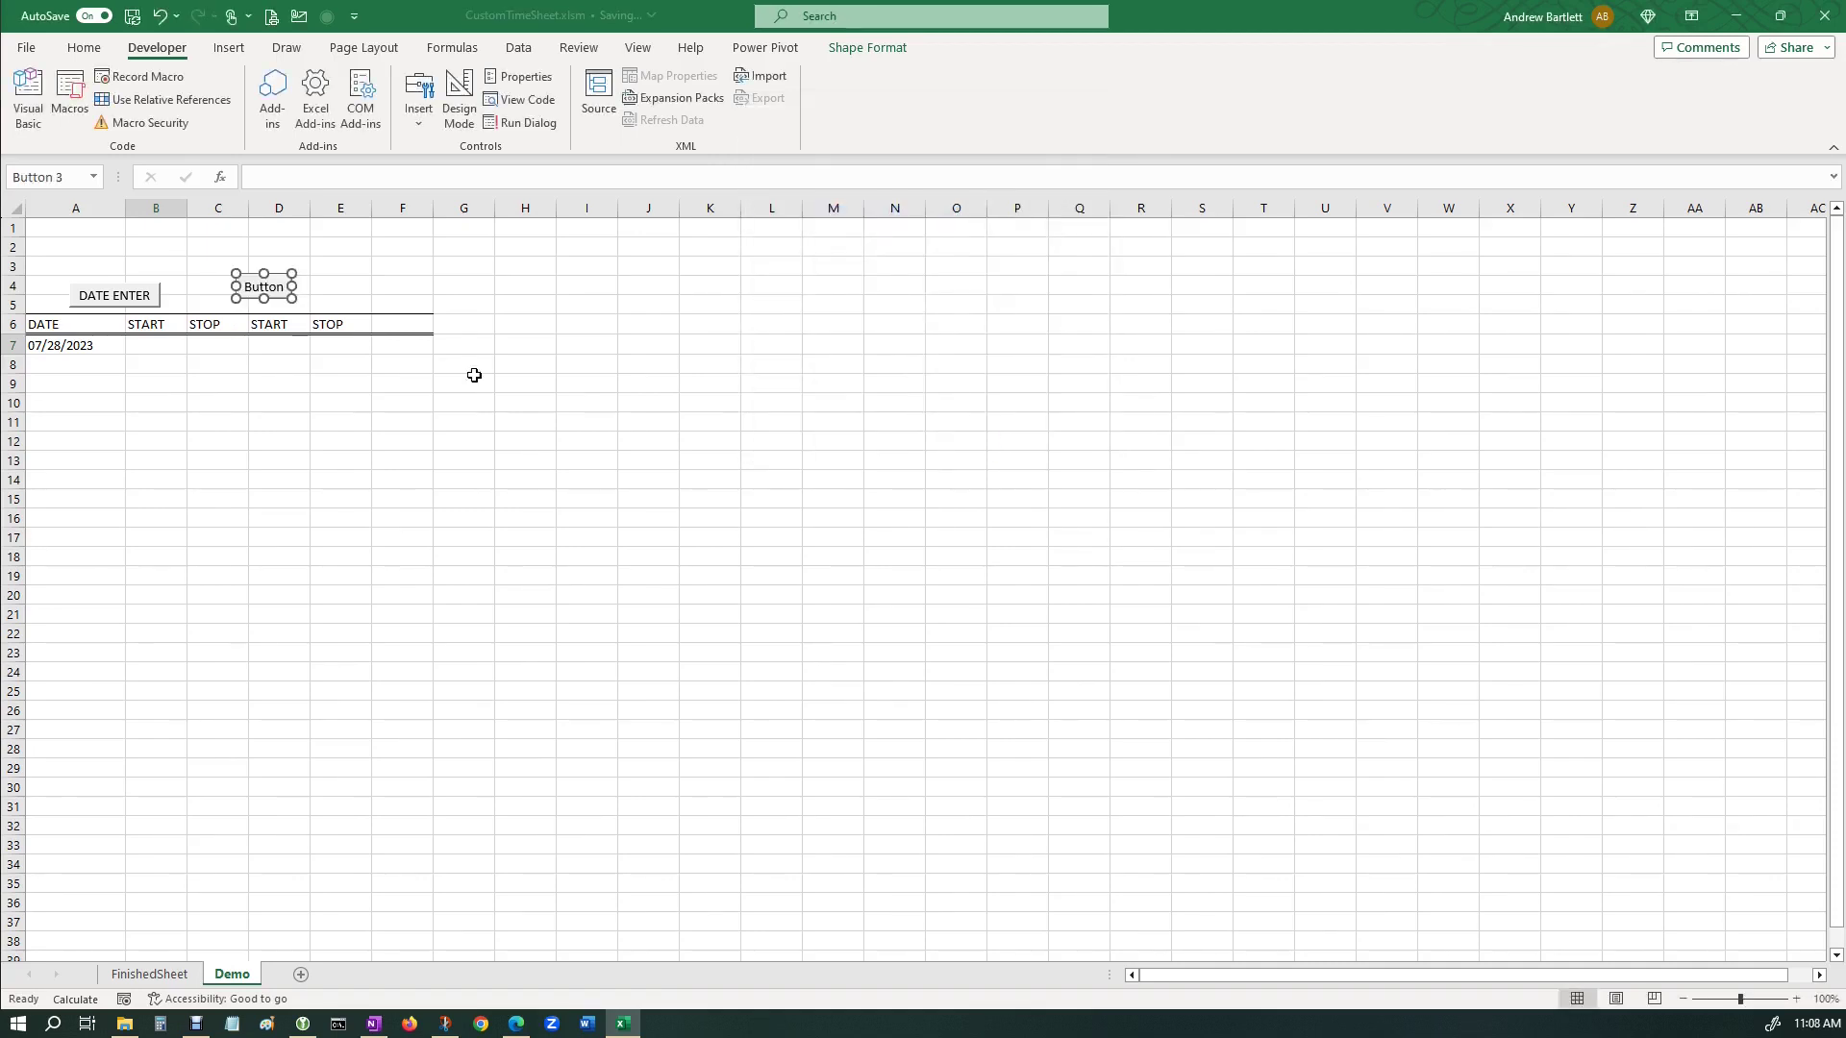
Relabel the new button above the STOP and second START headers as TIME ENTER and widen it to fit the text.
{"action": "left_click", "coordinate": [325, 281]}
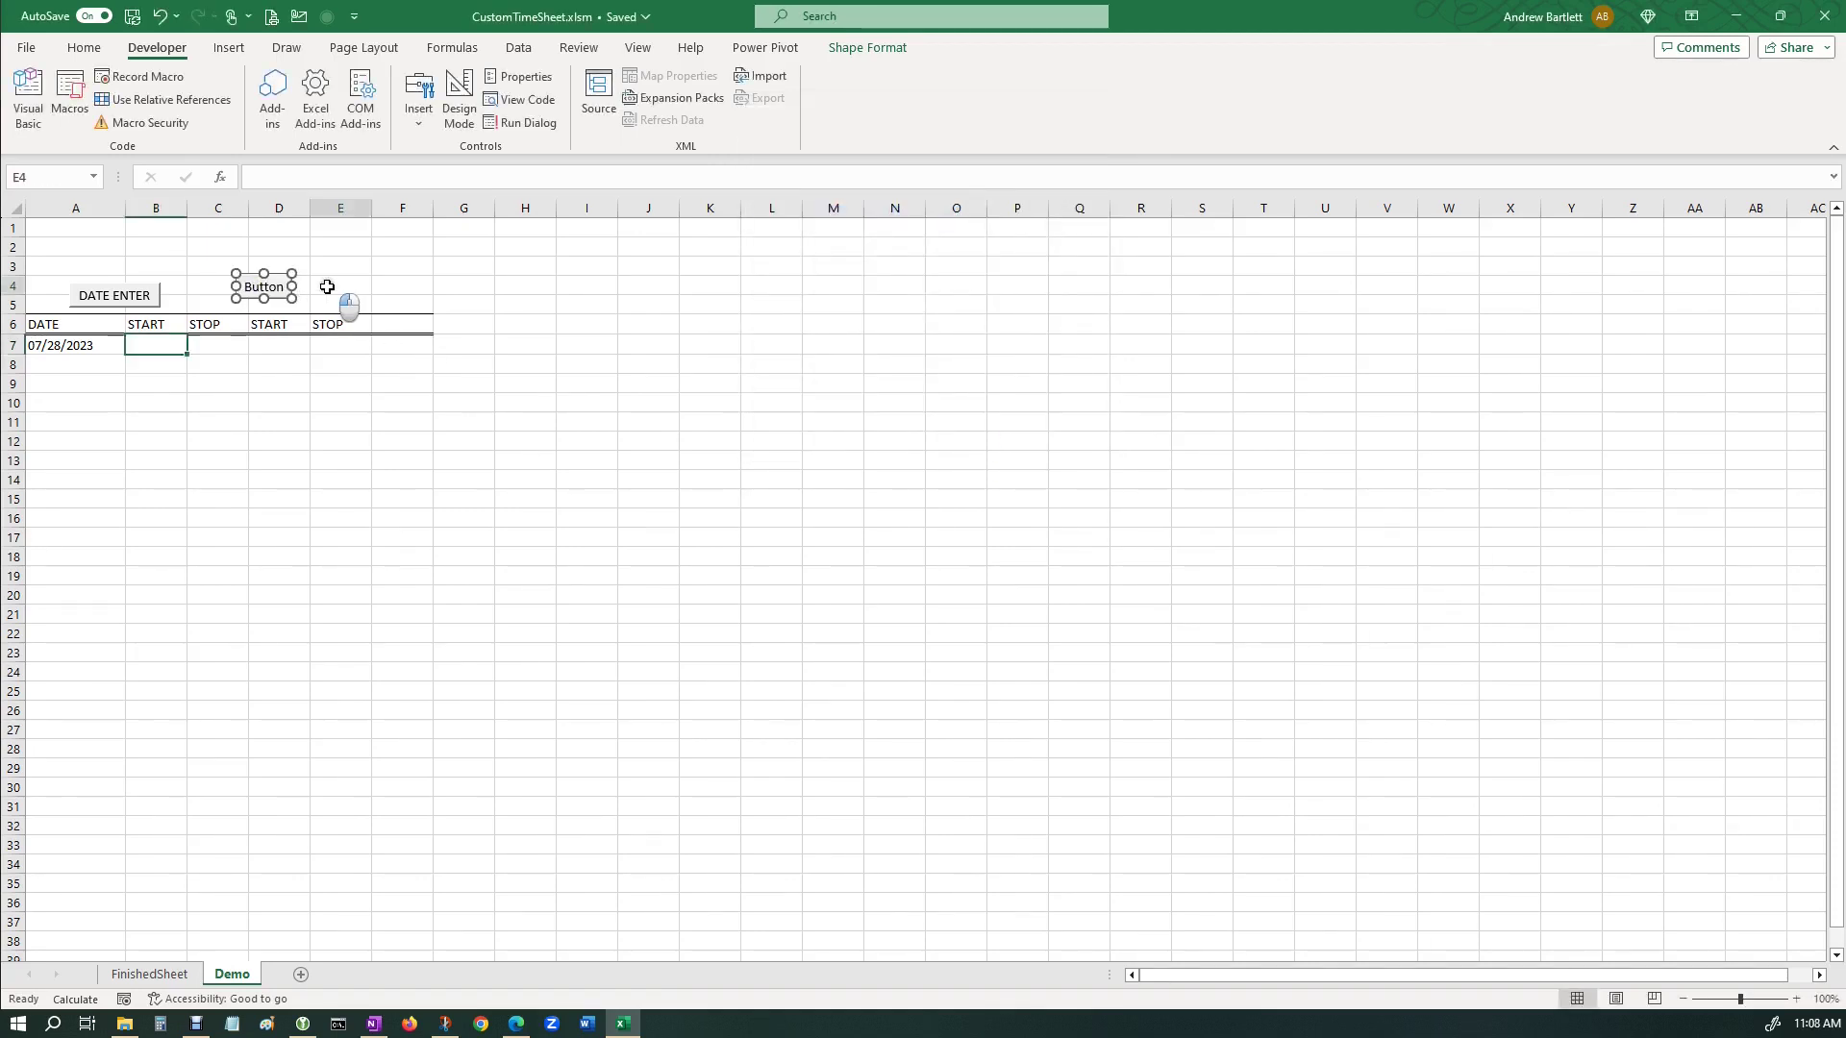
{"action": "right_click", "coordinate": [274, 291]}
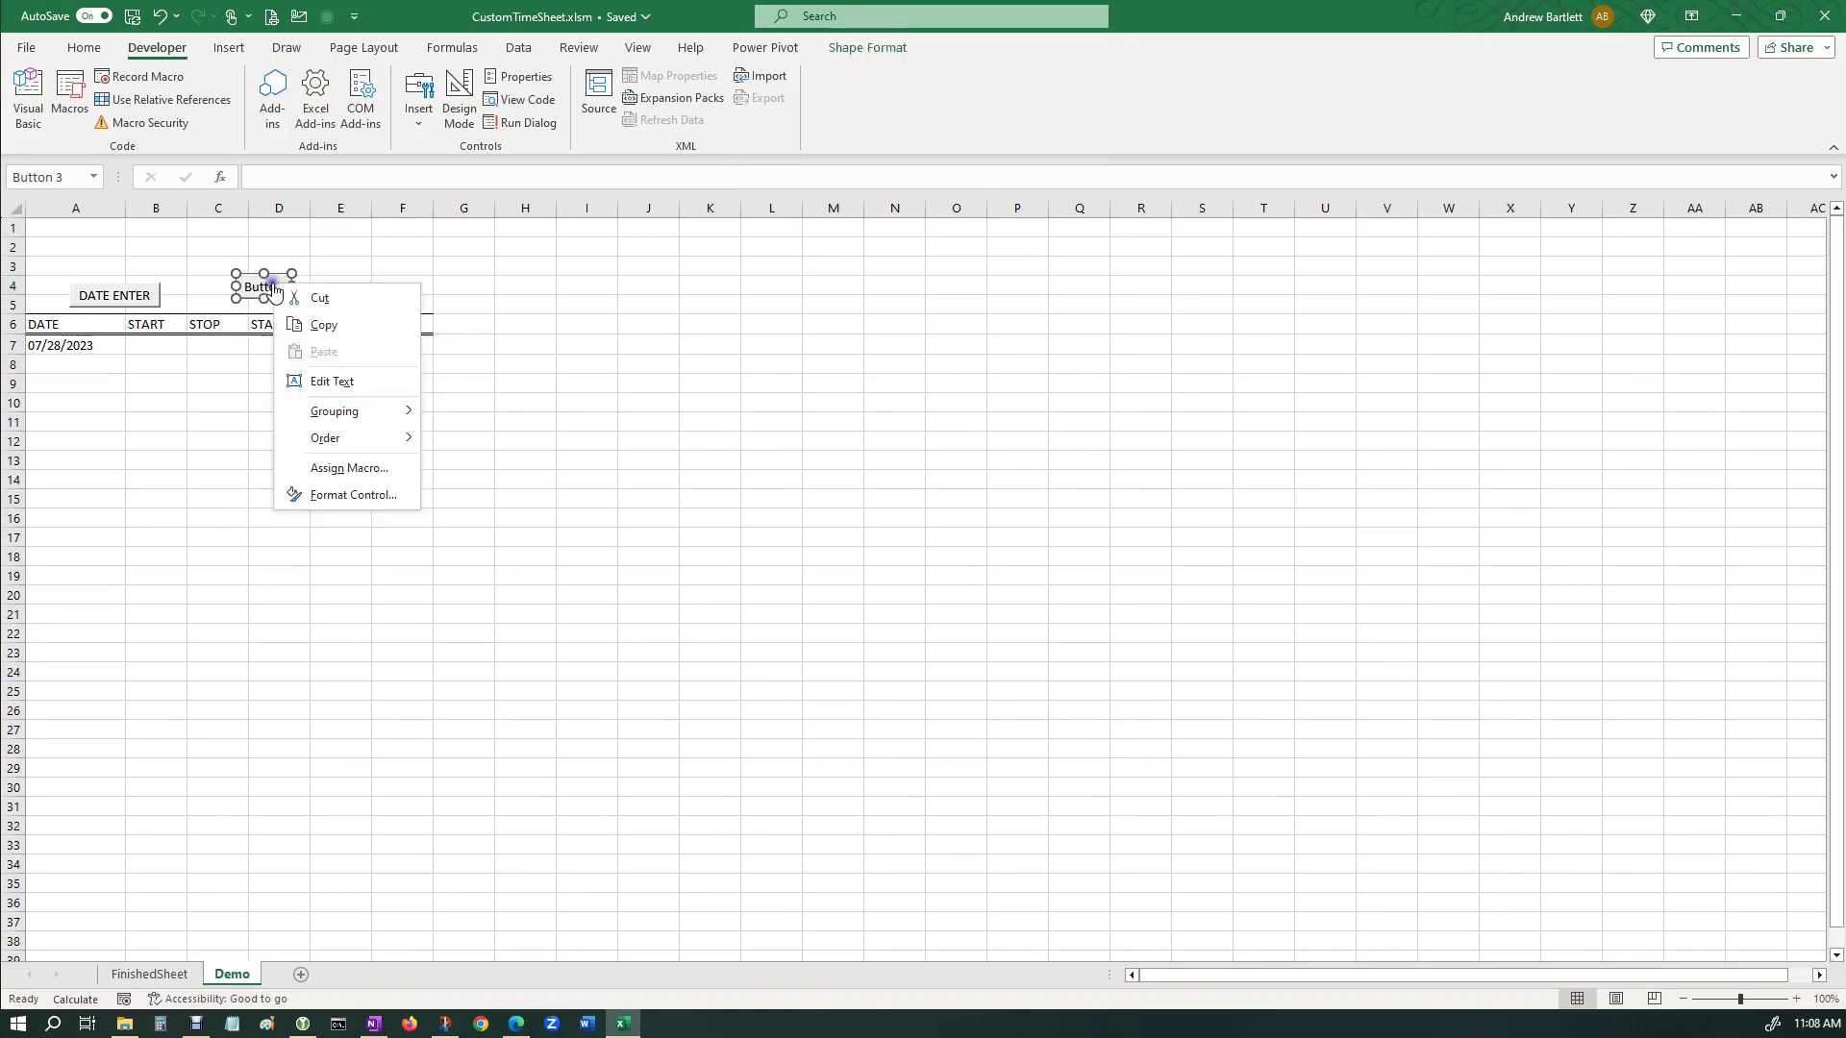
{"action": "left_click", "coordinate": [254, 287]}
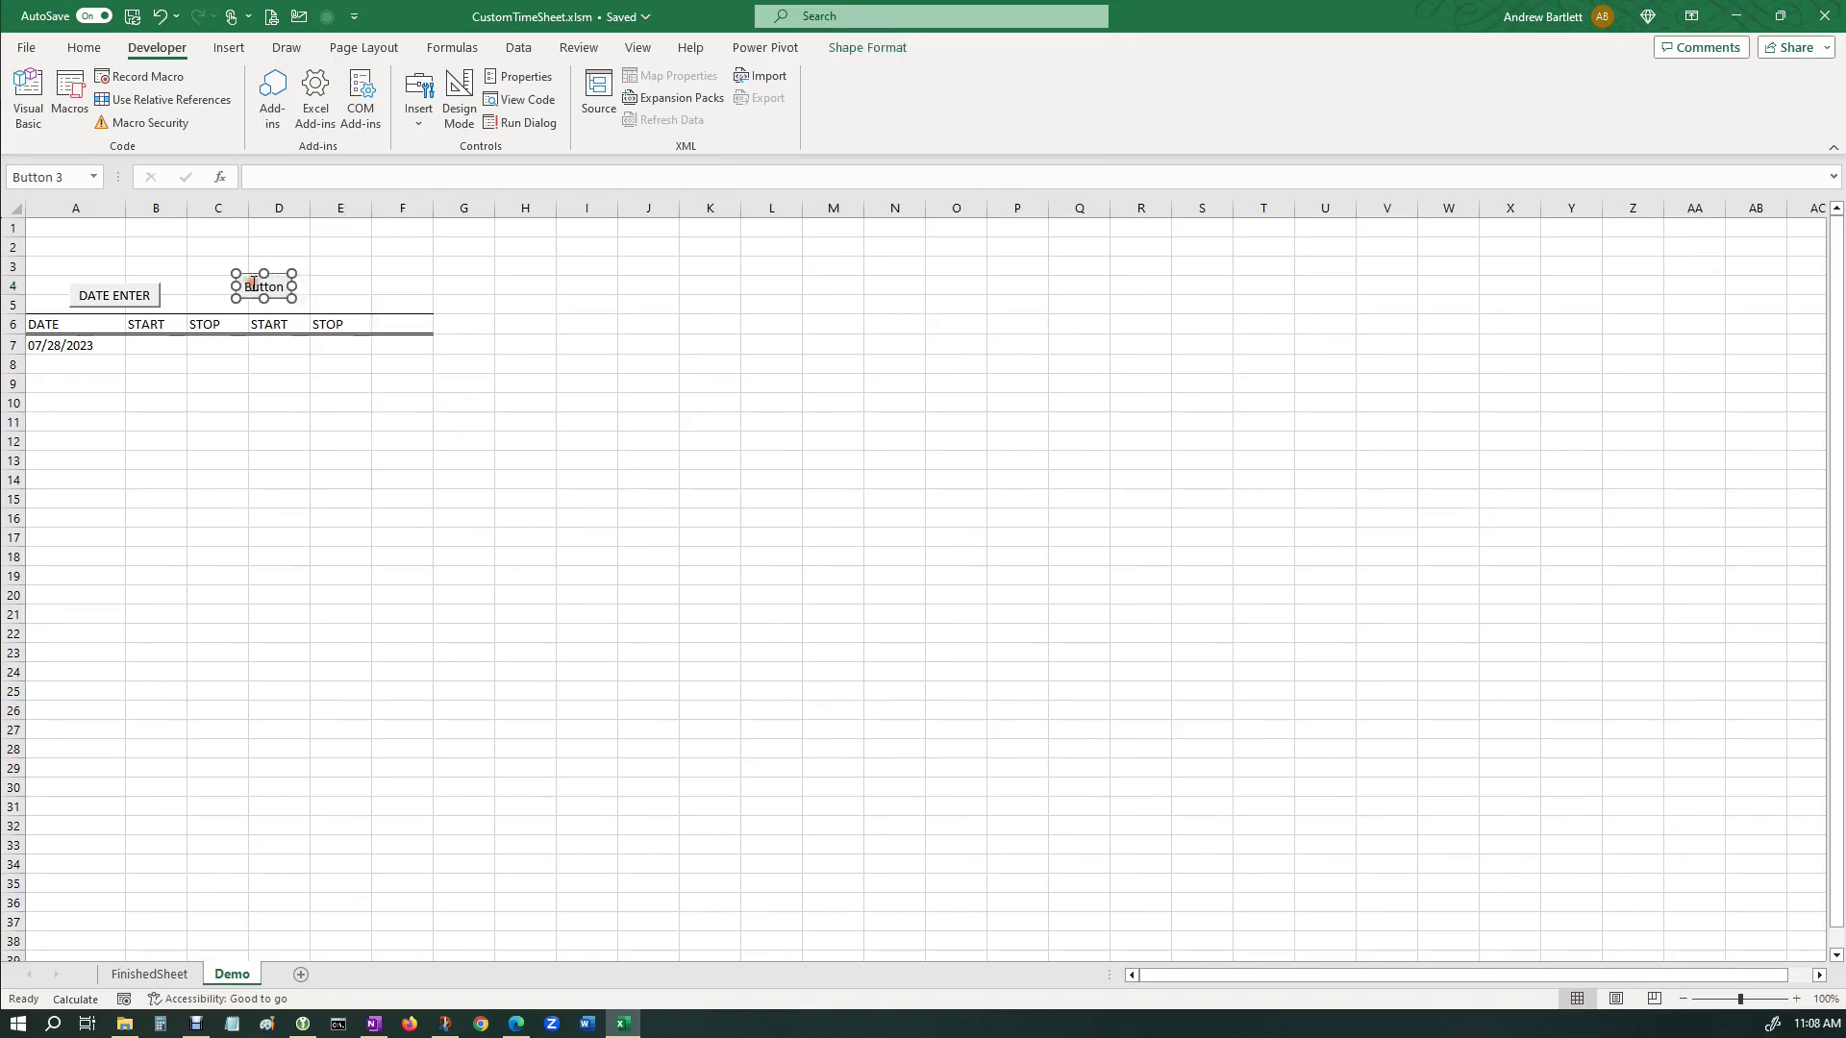
{"action": "left_click", "coordinate": [255, 287]}
{"action": "key", "text": "BackSpace"}
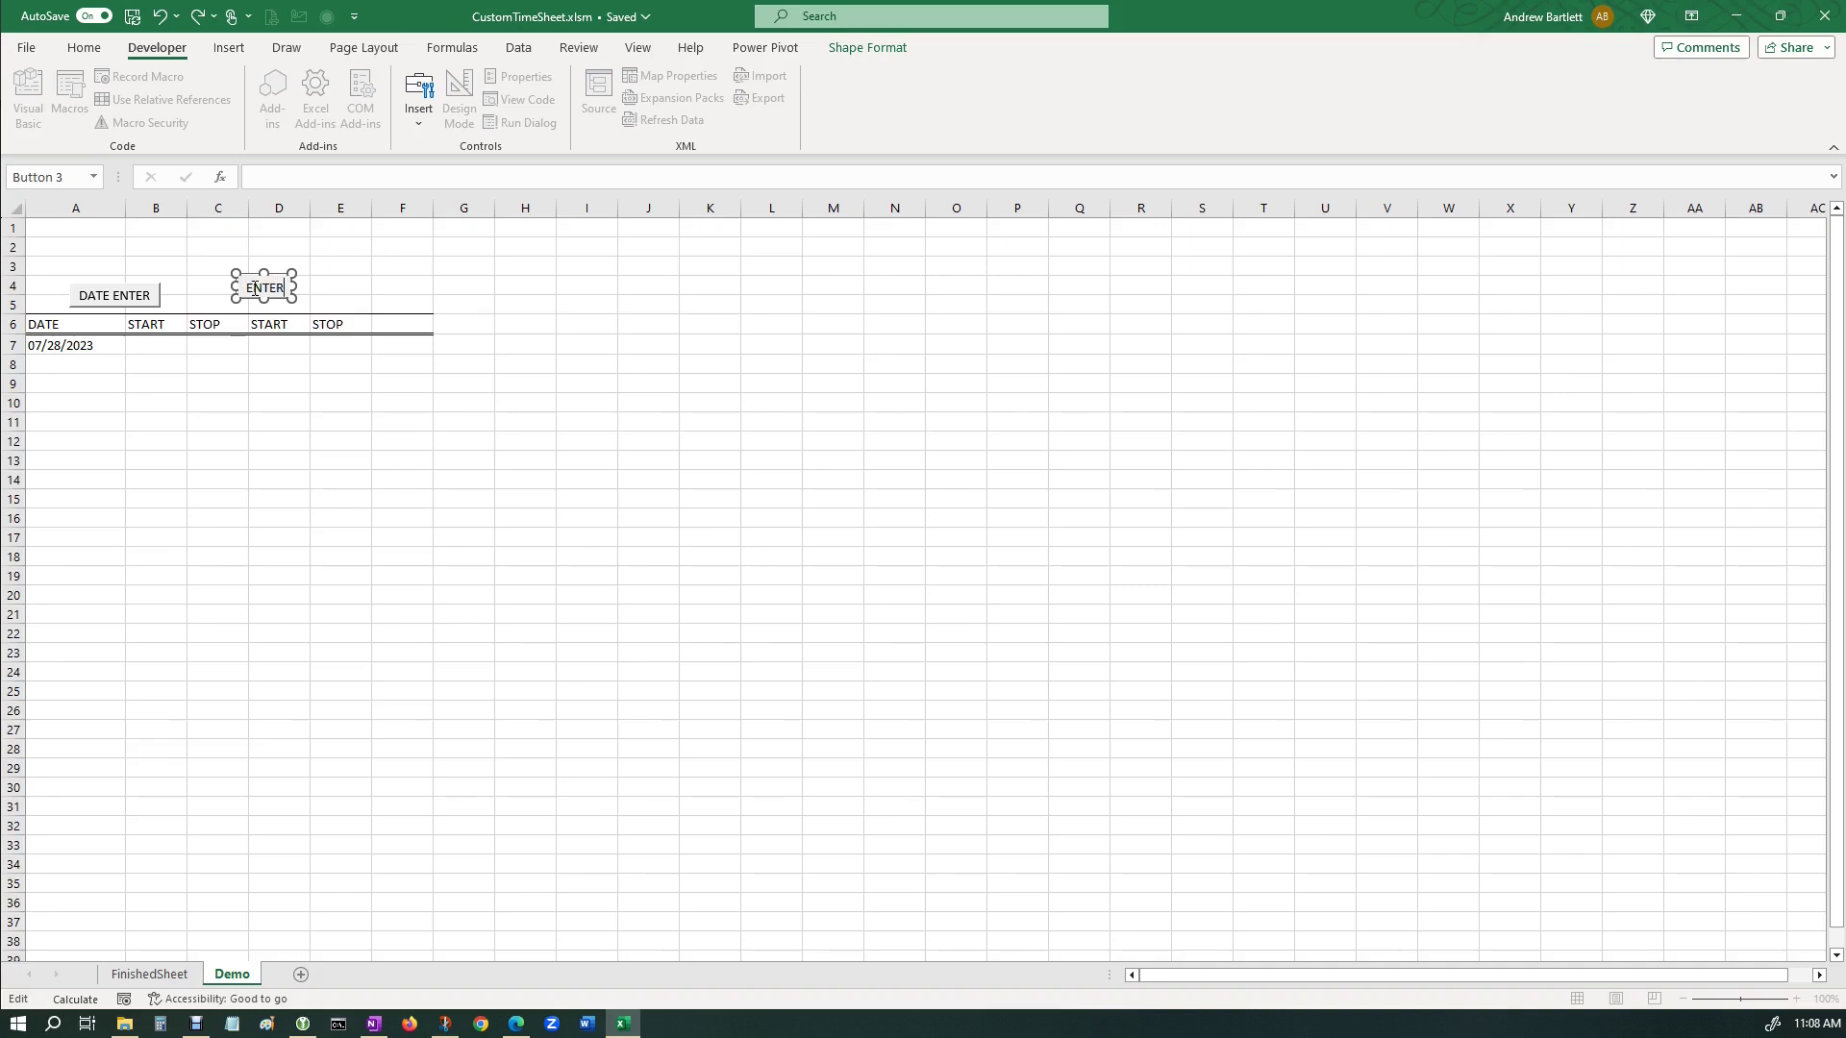
{"action": "left_click", "coordinate": [419, 280]}
{"action": "right_click", "coordinate": [280, 294]}
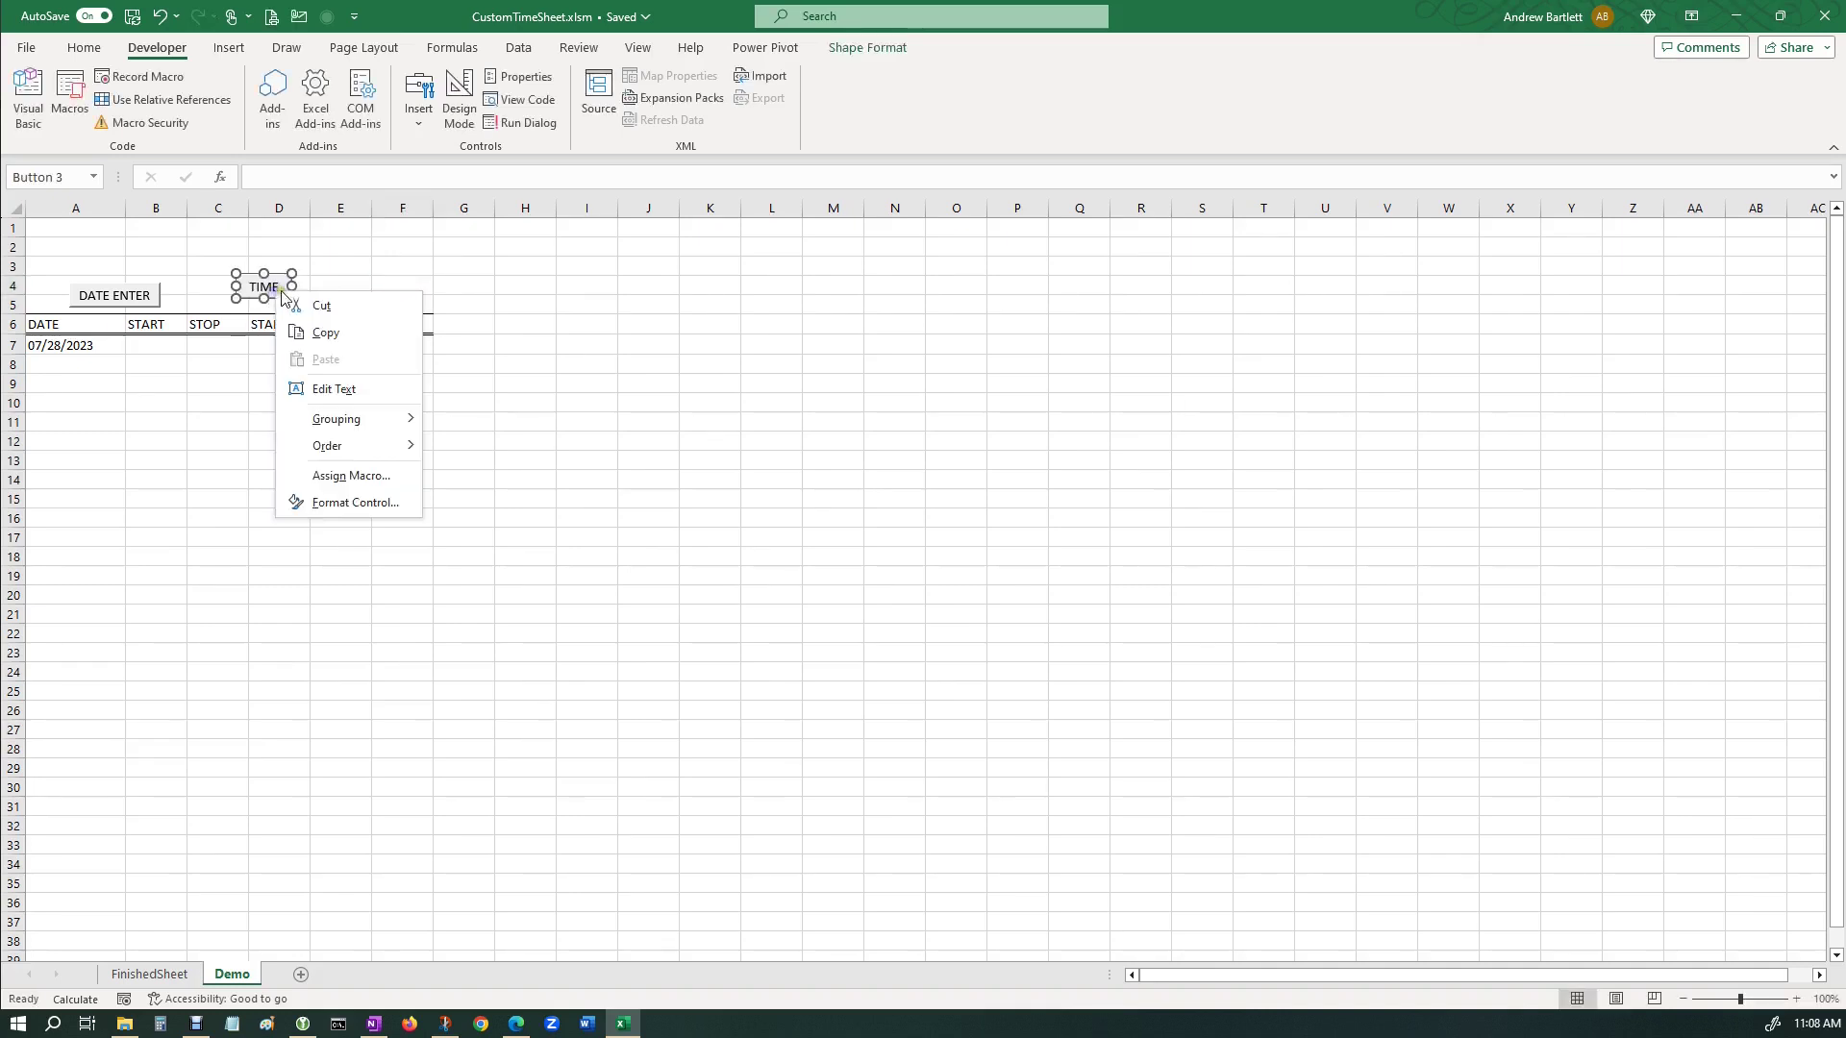
{"action": "left_click", "coordinate": [321, 305]}
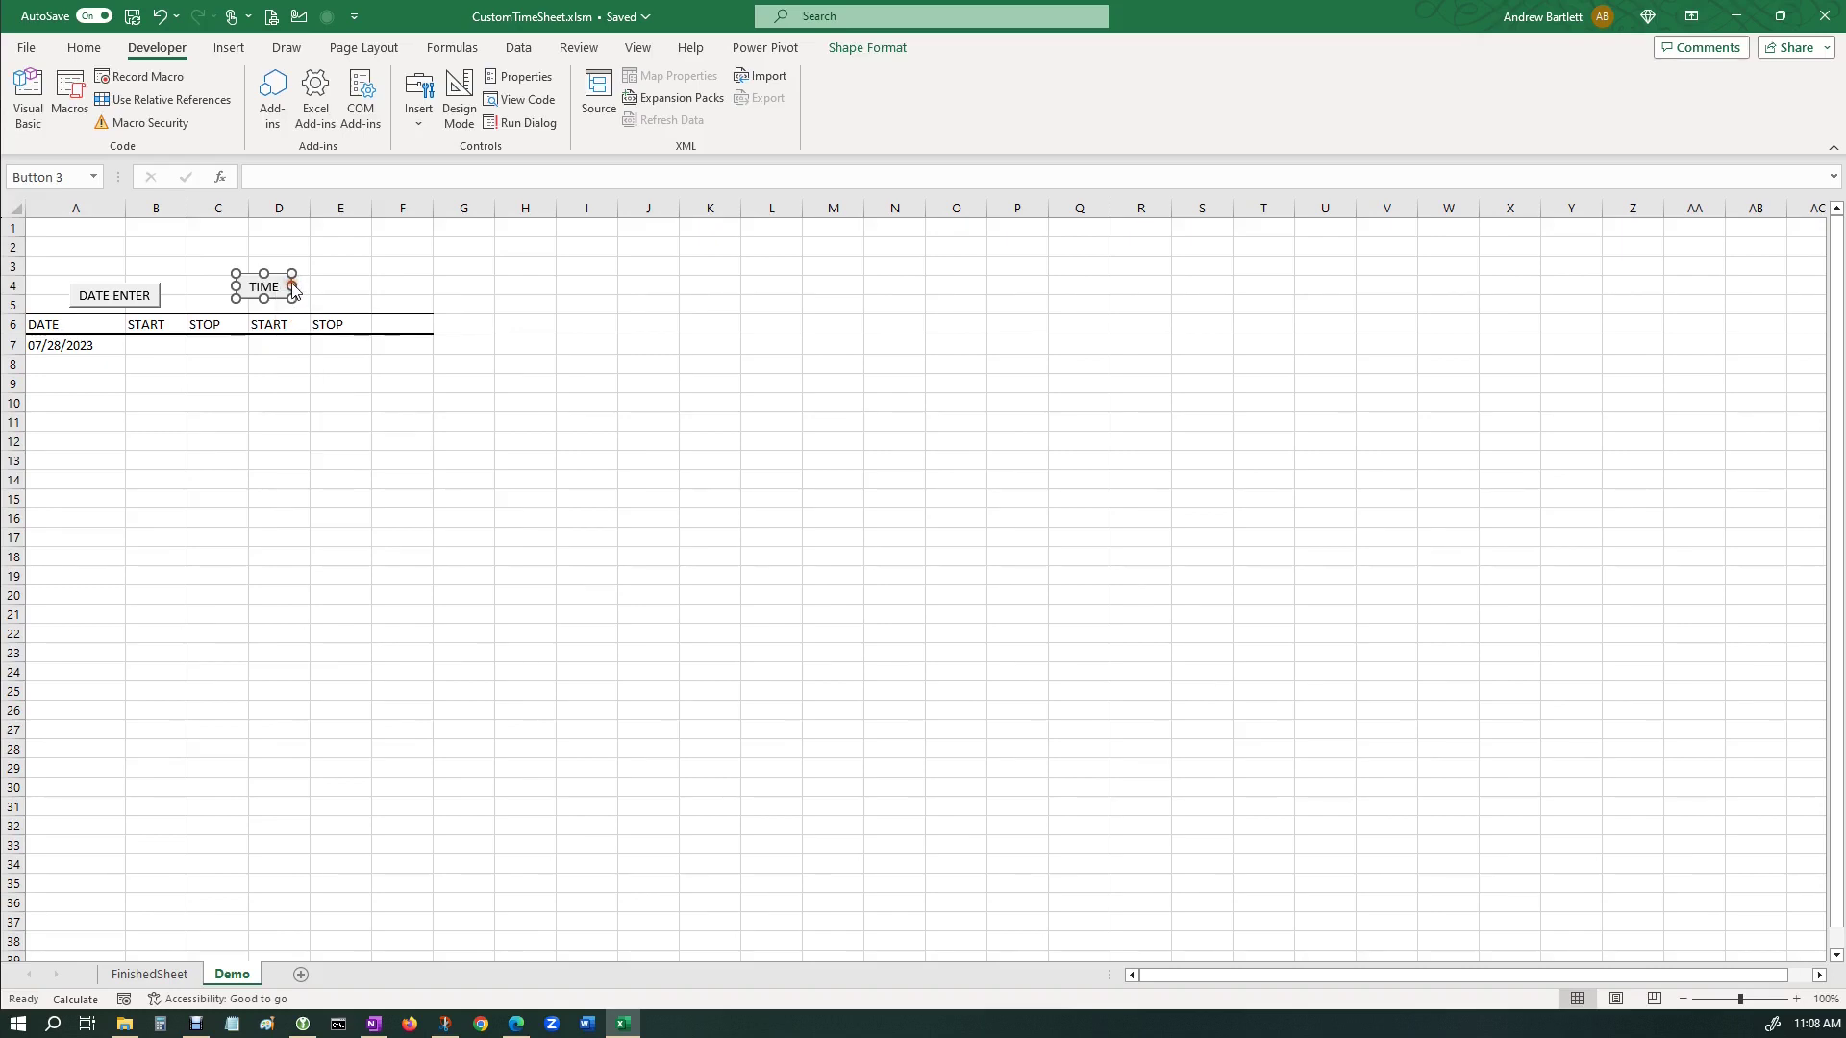
{"action": "left_click_drag", "start_coordinate": [331, 286], "coordinate": [331, 286]}
{"action": "left_click", "coordinate": [394, 287]}
Use the TIME ENTER button to fill the start and stop times in B7, C7, D7 and E7.
{"action": "left_click", "coordinate": [150, 344]}
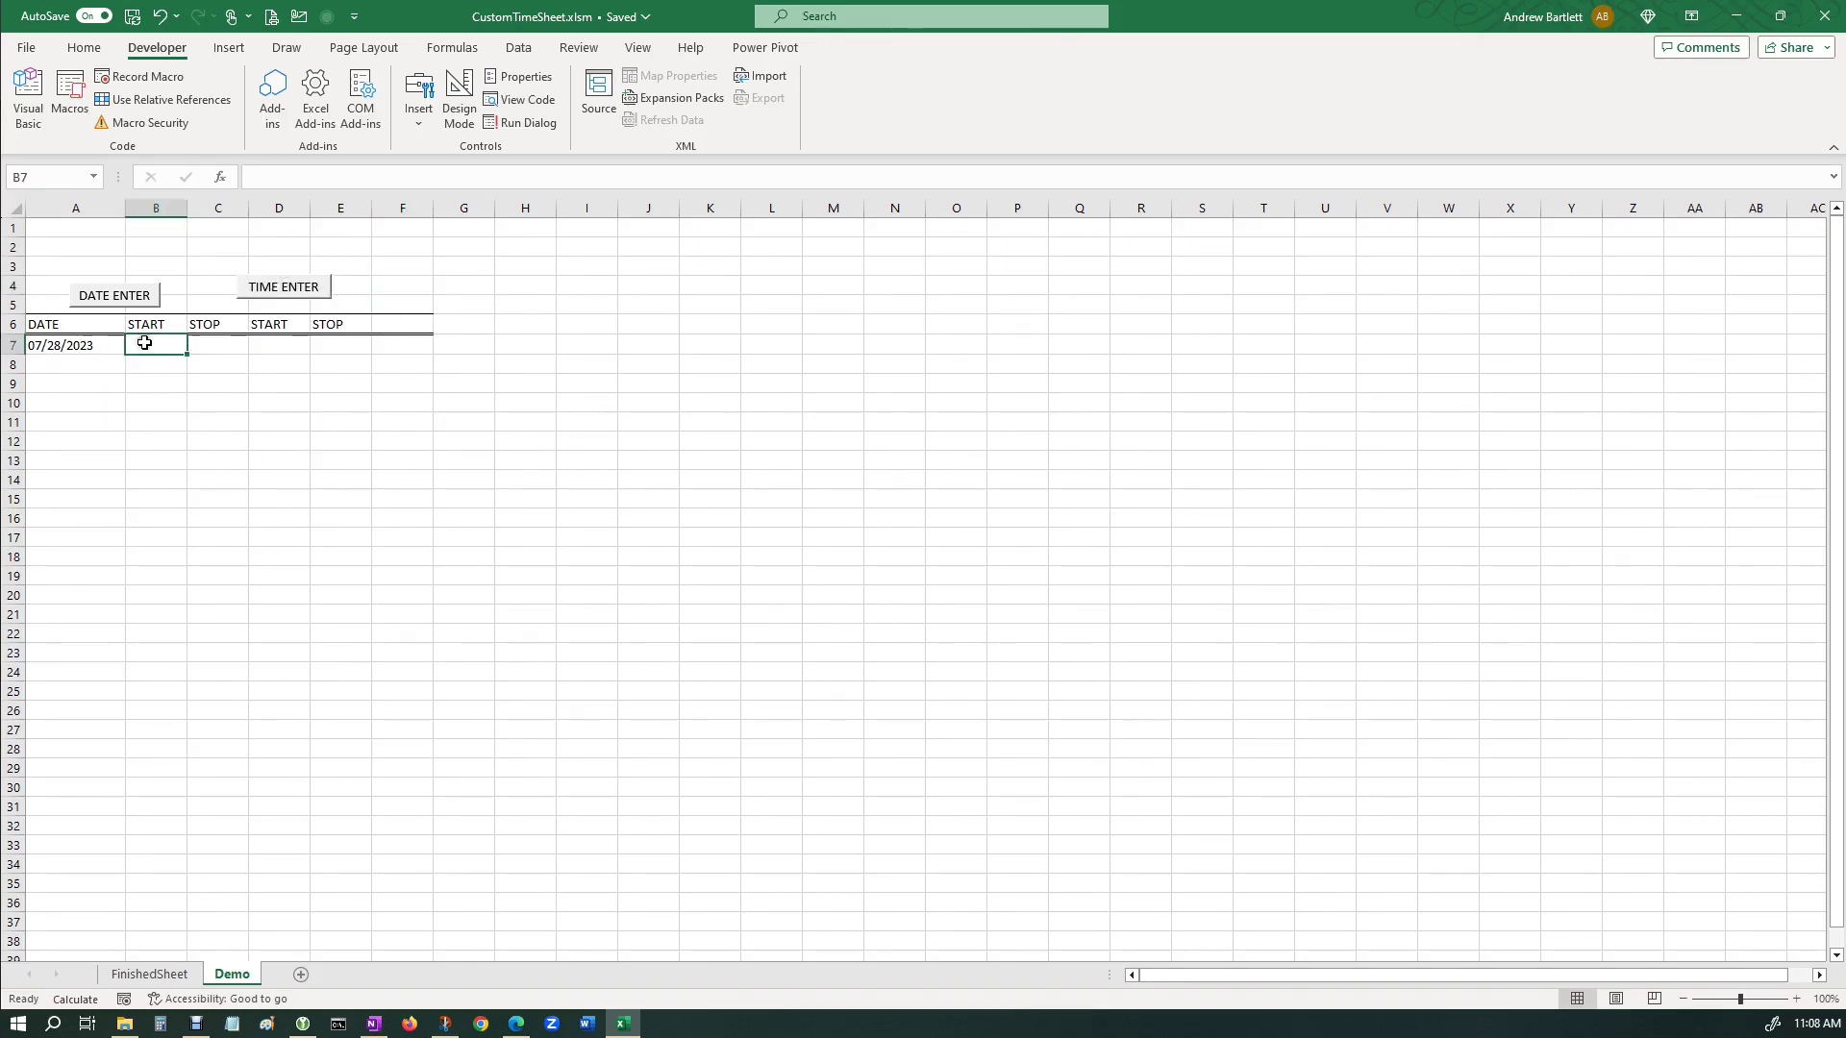
{"action": "left_click", "coordinate": [291, 288]}
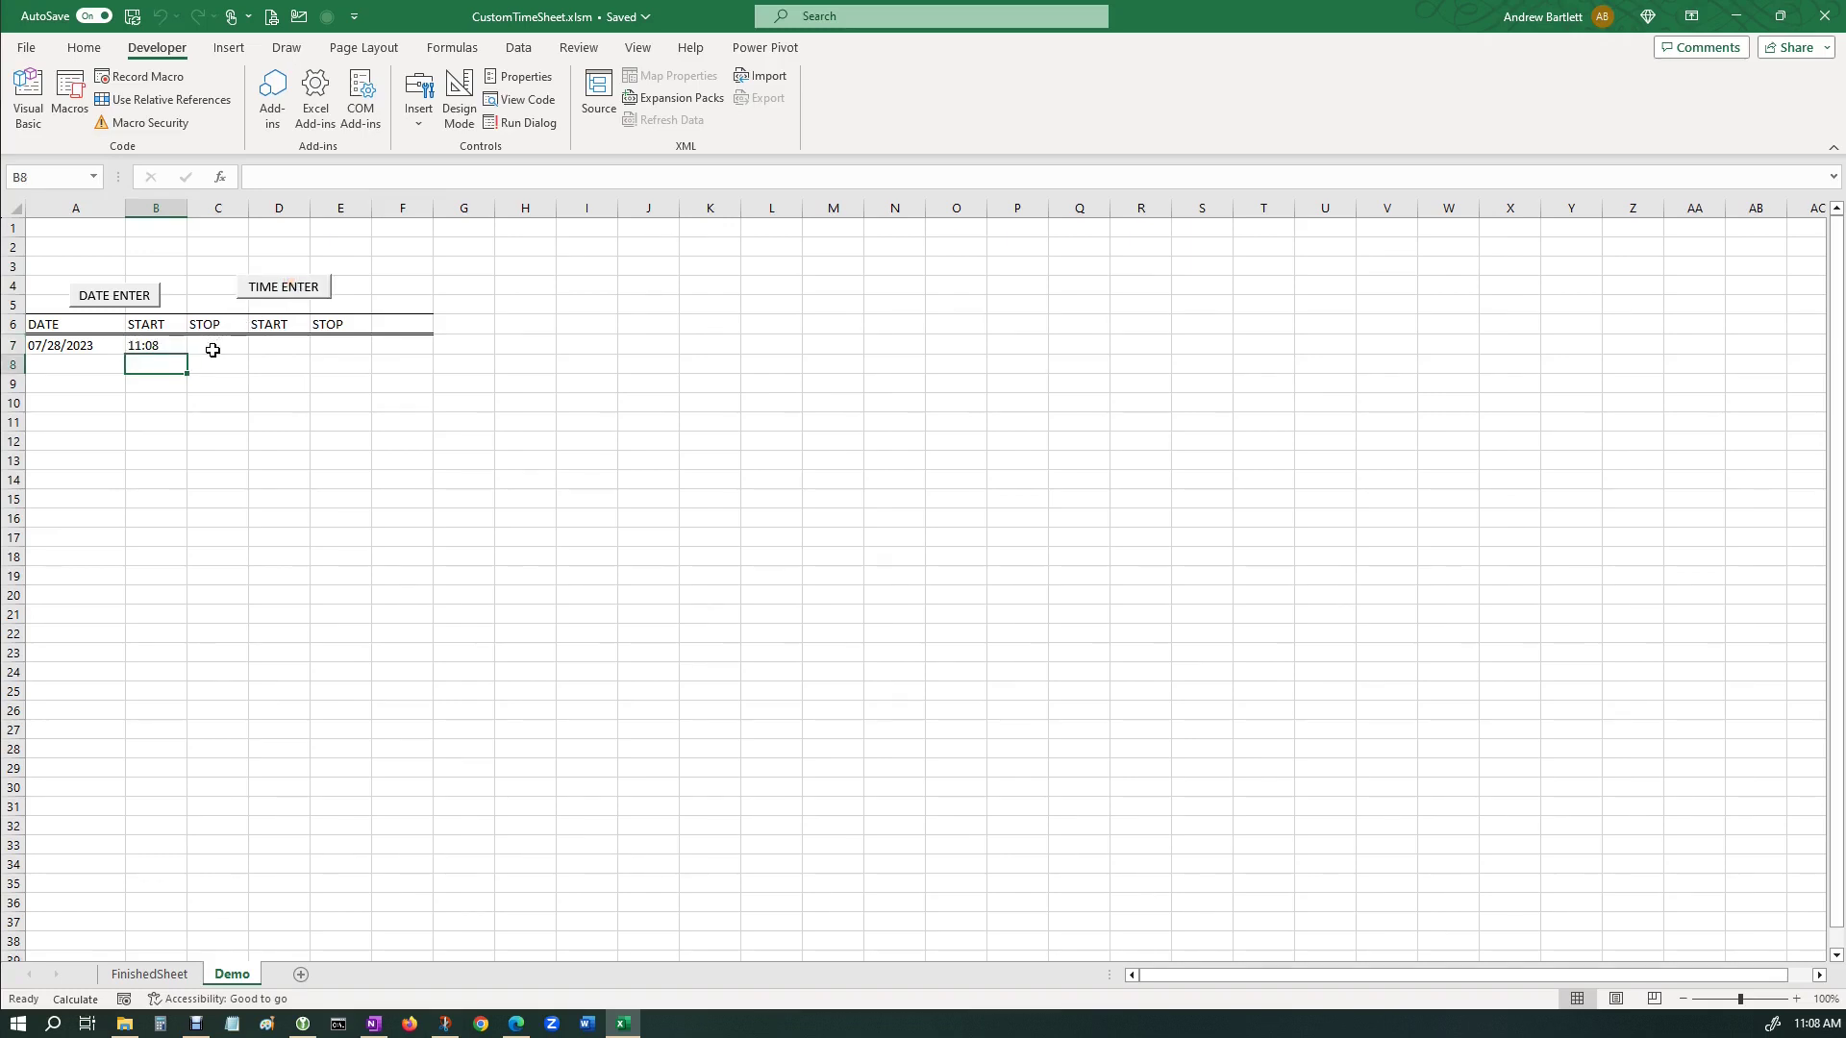
{"action": "left_click", "coordinate": [262, 292]}
{"action": "left_click", "coordinate": [271, 343]}
{"action": "left_click", "coordinate": [280, 289]}
{"action": "left_click", "coordinate": [241, 369]}
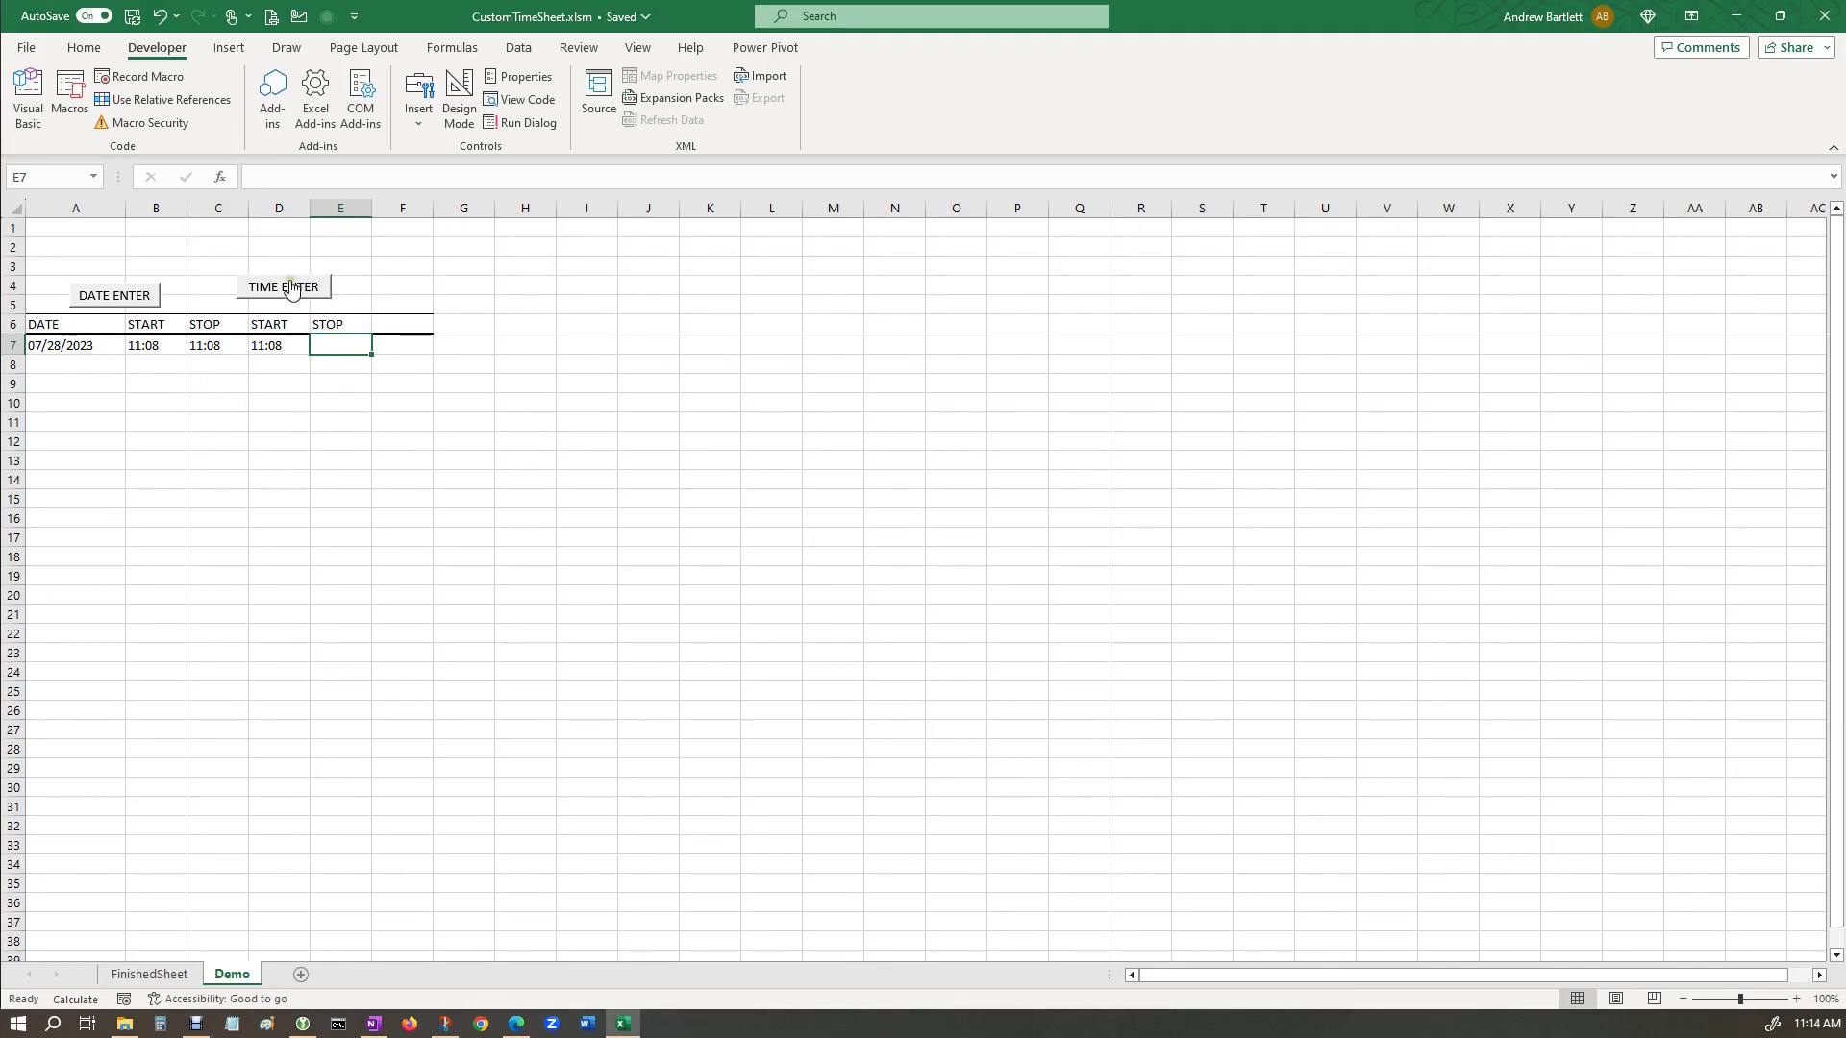
{"action": "left_click", "coordinate": [290, 290]}
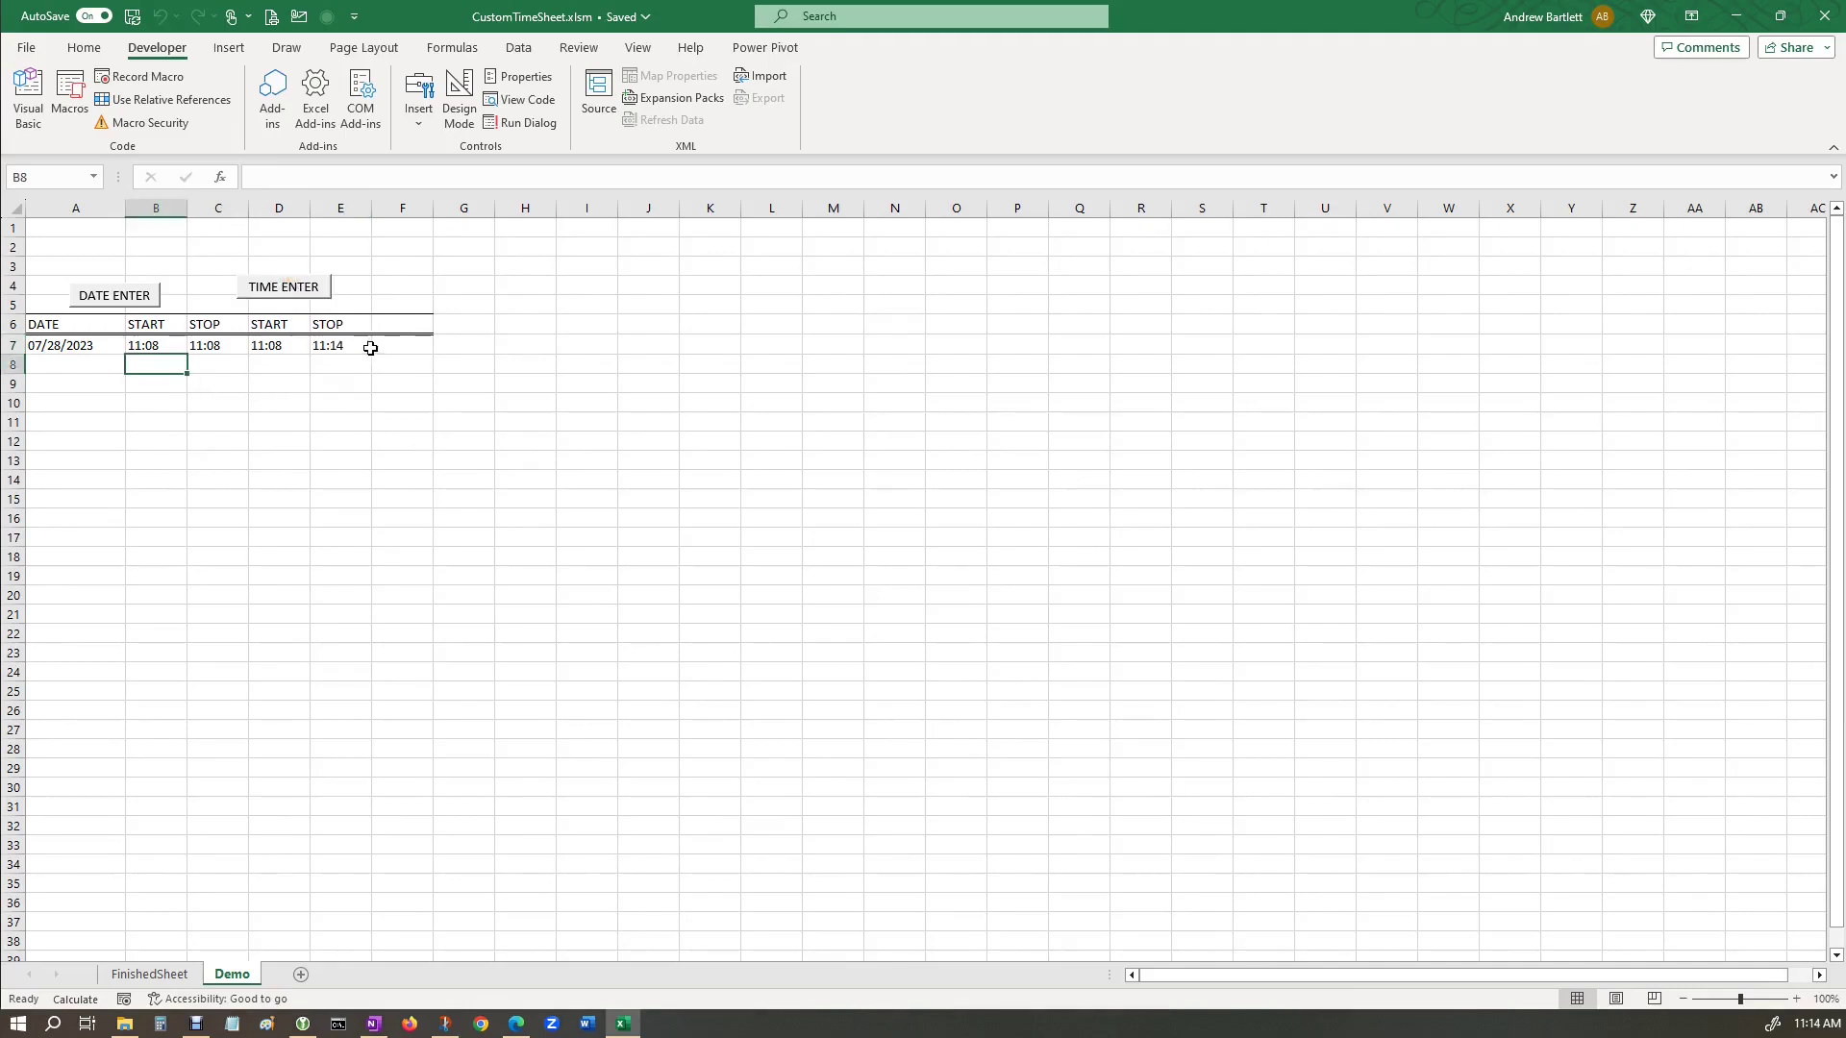
Enter the header SUBTOTAL in F6, beside the last STOP header.
{"action": "left_click", "coordinate": [398, 325]}
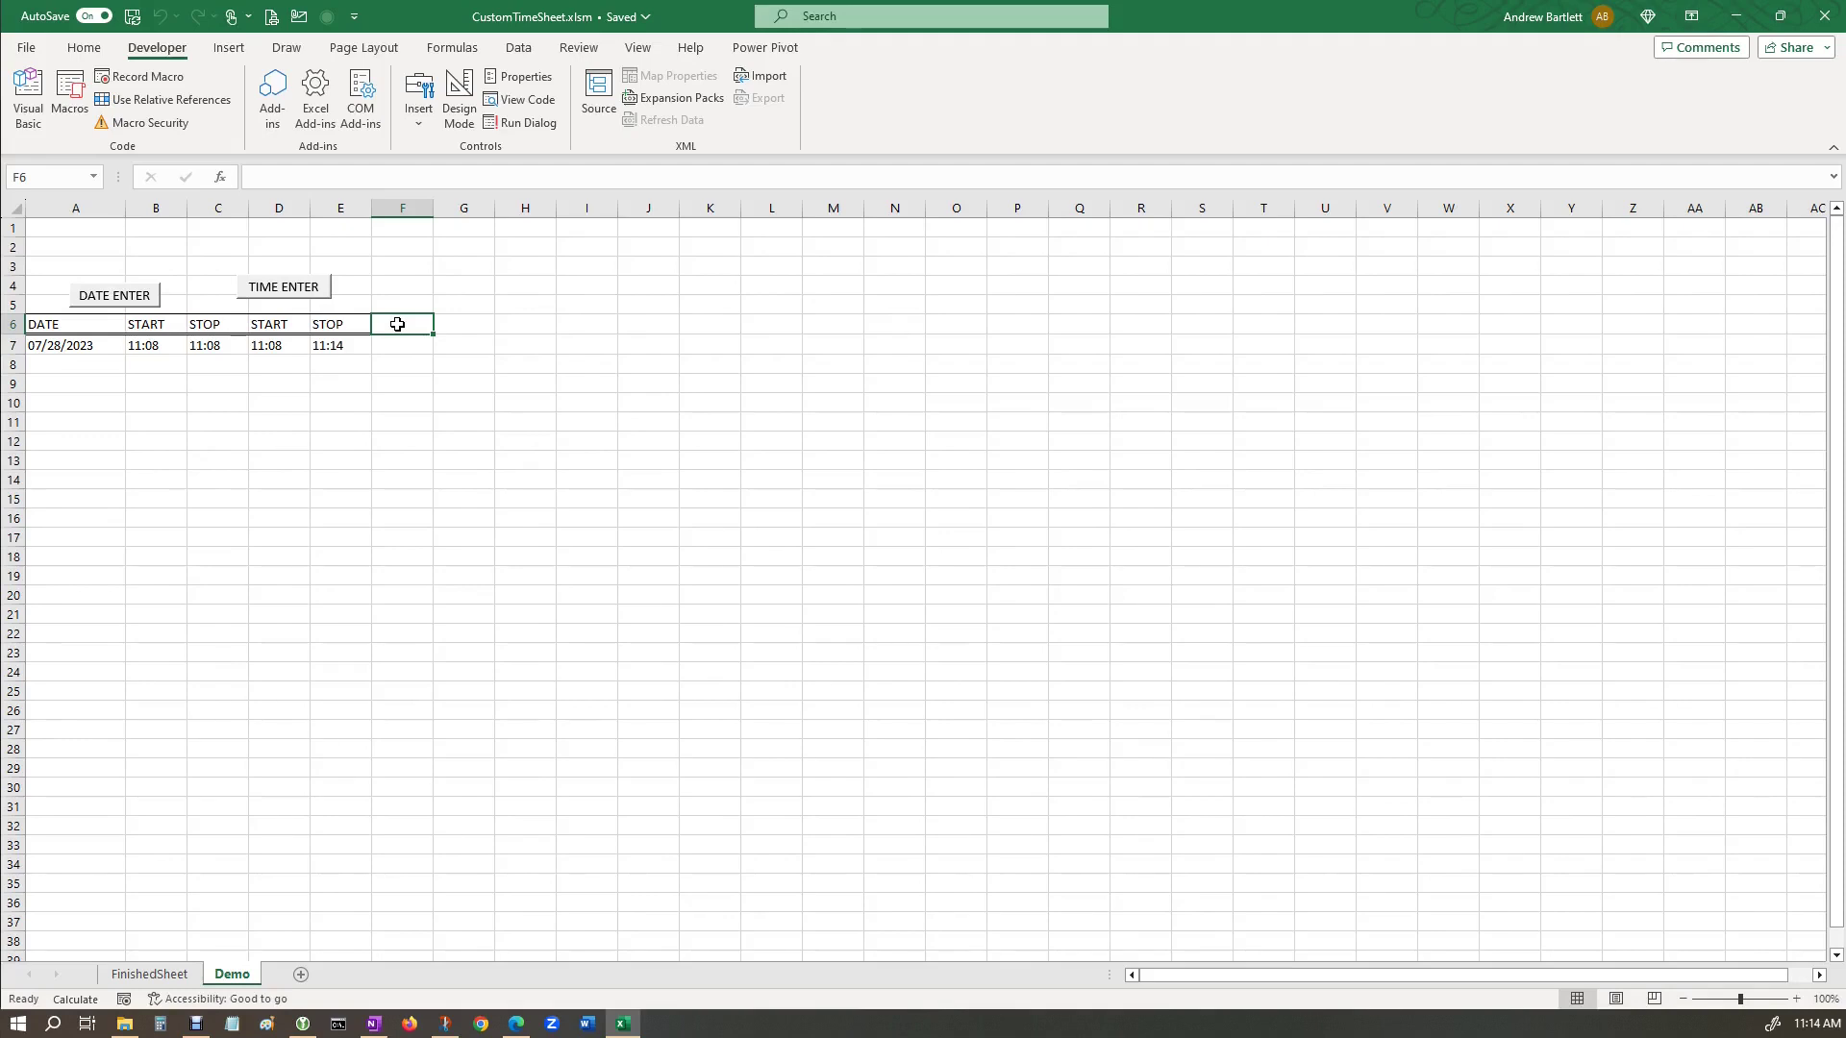
{"action": "type", "text": "s"}
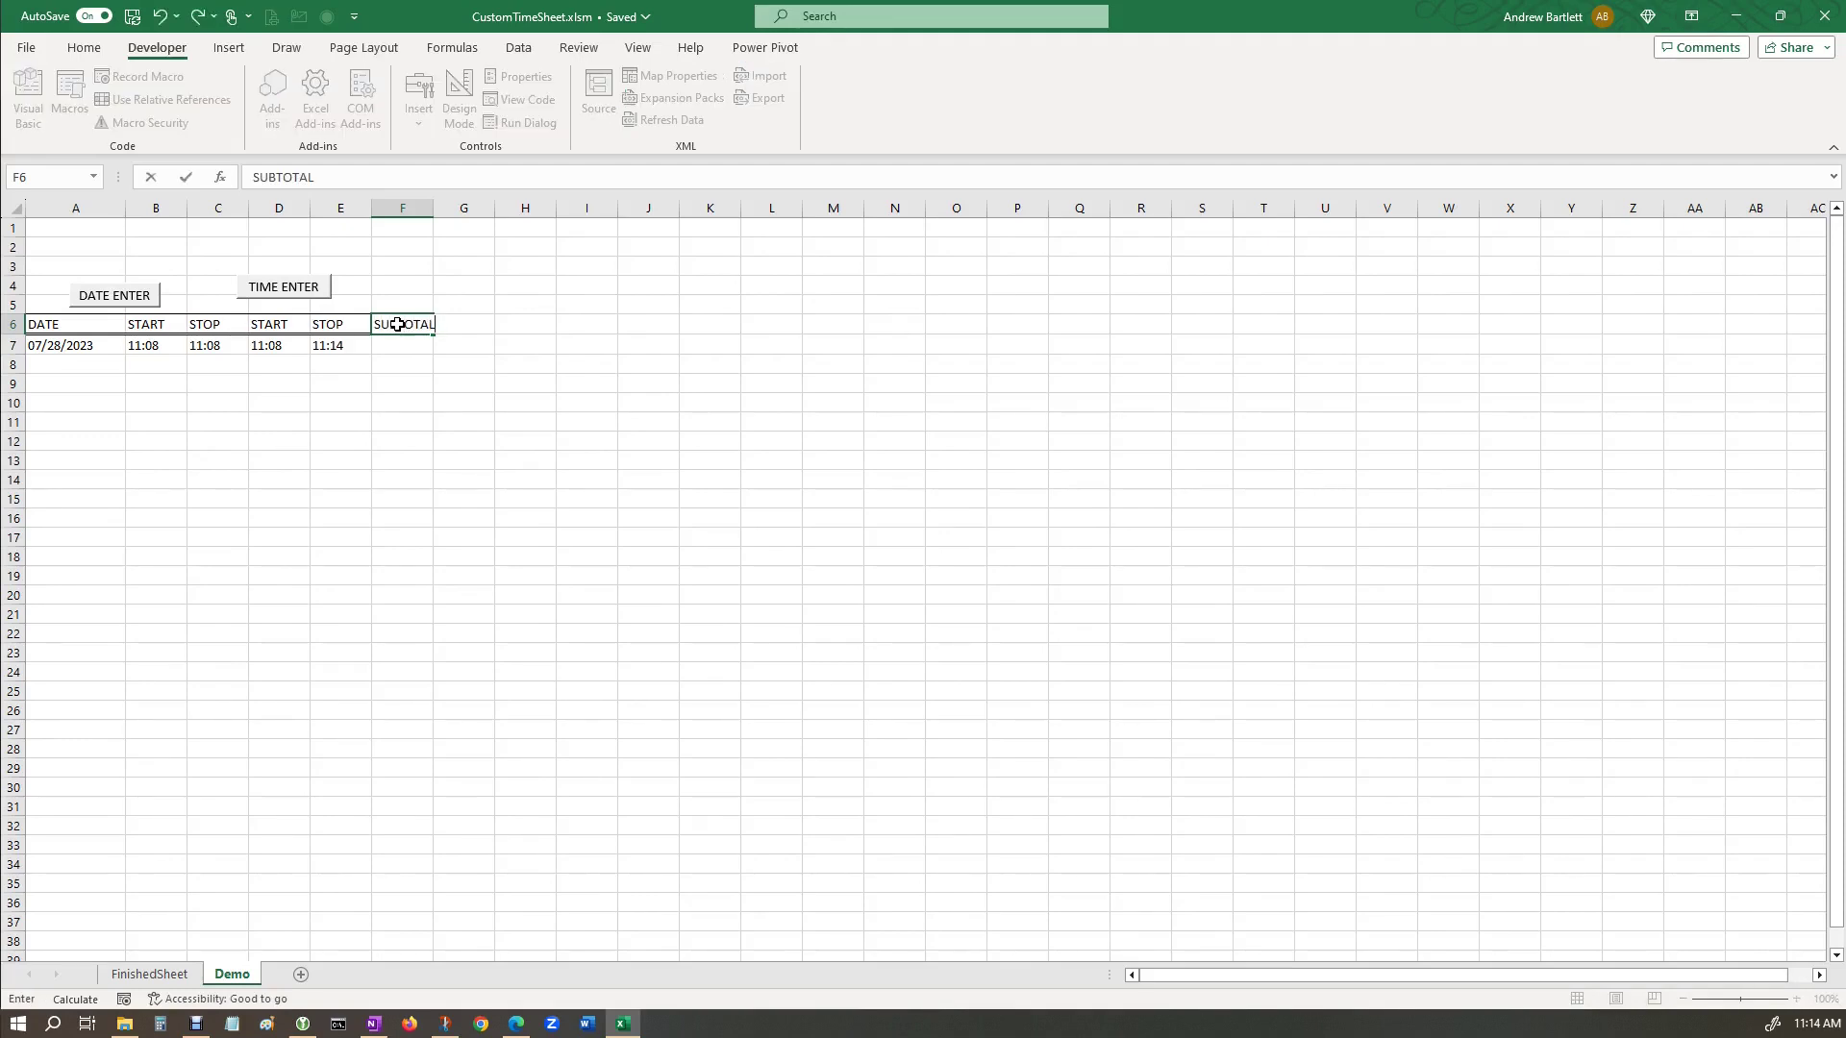
{"action": "left_click", "coordinate": [384, 342]}
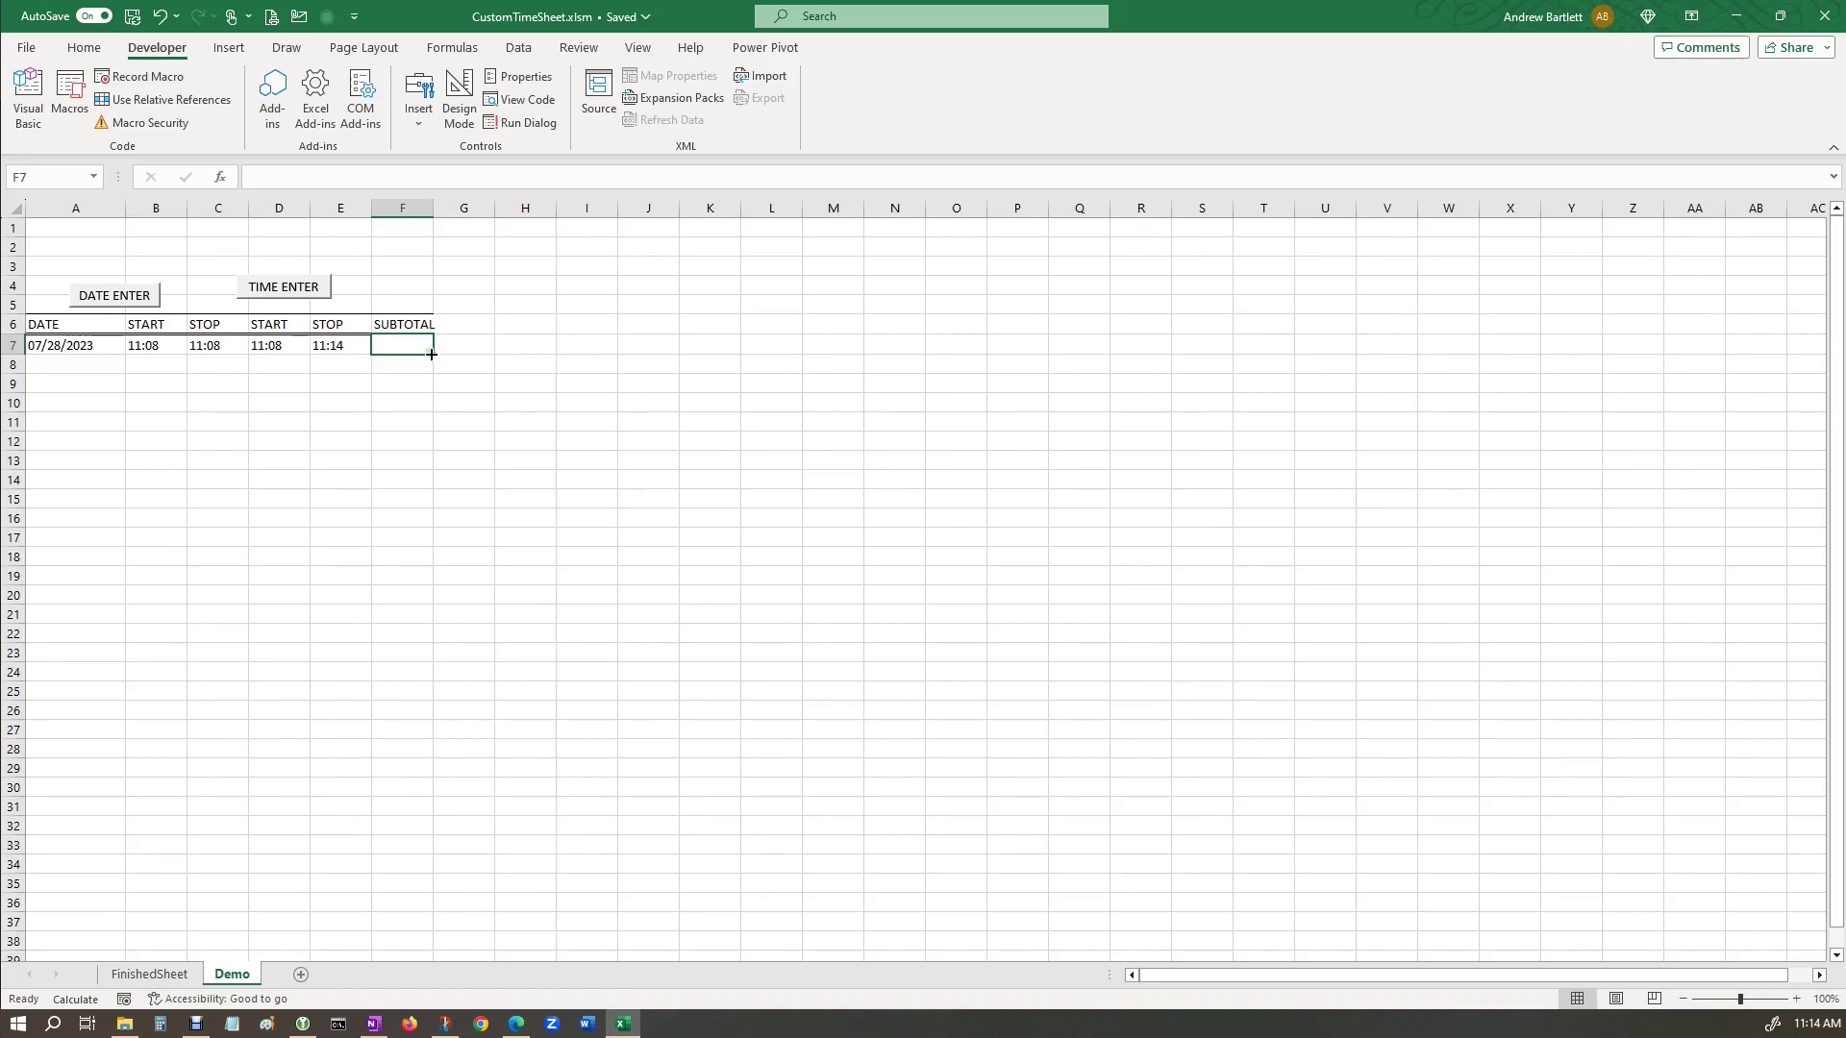
Start recording a macro named SUBTOTAL, stored in this workbook, with F7 selected.
{"action": "left_click", "coordinate": [70, 94]}
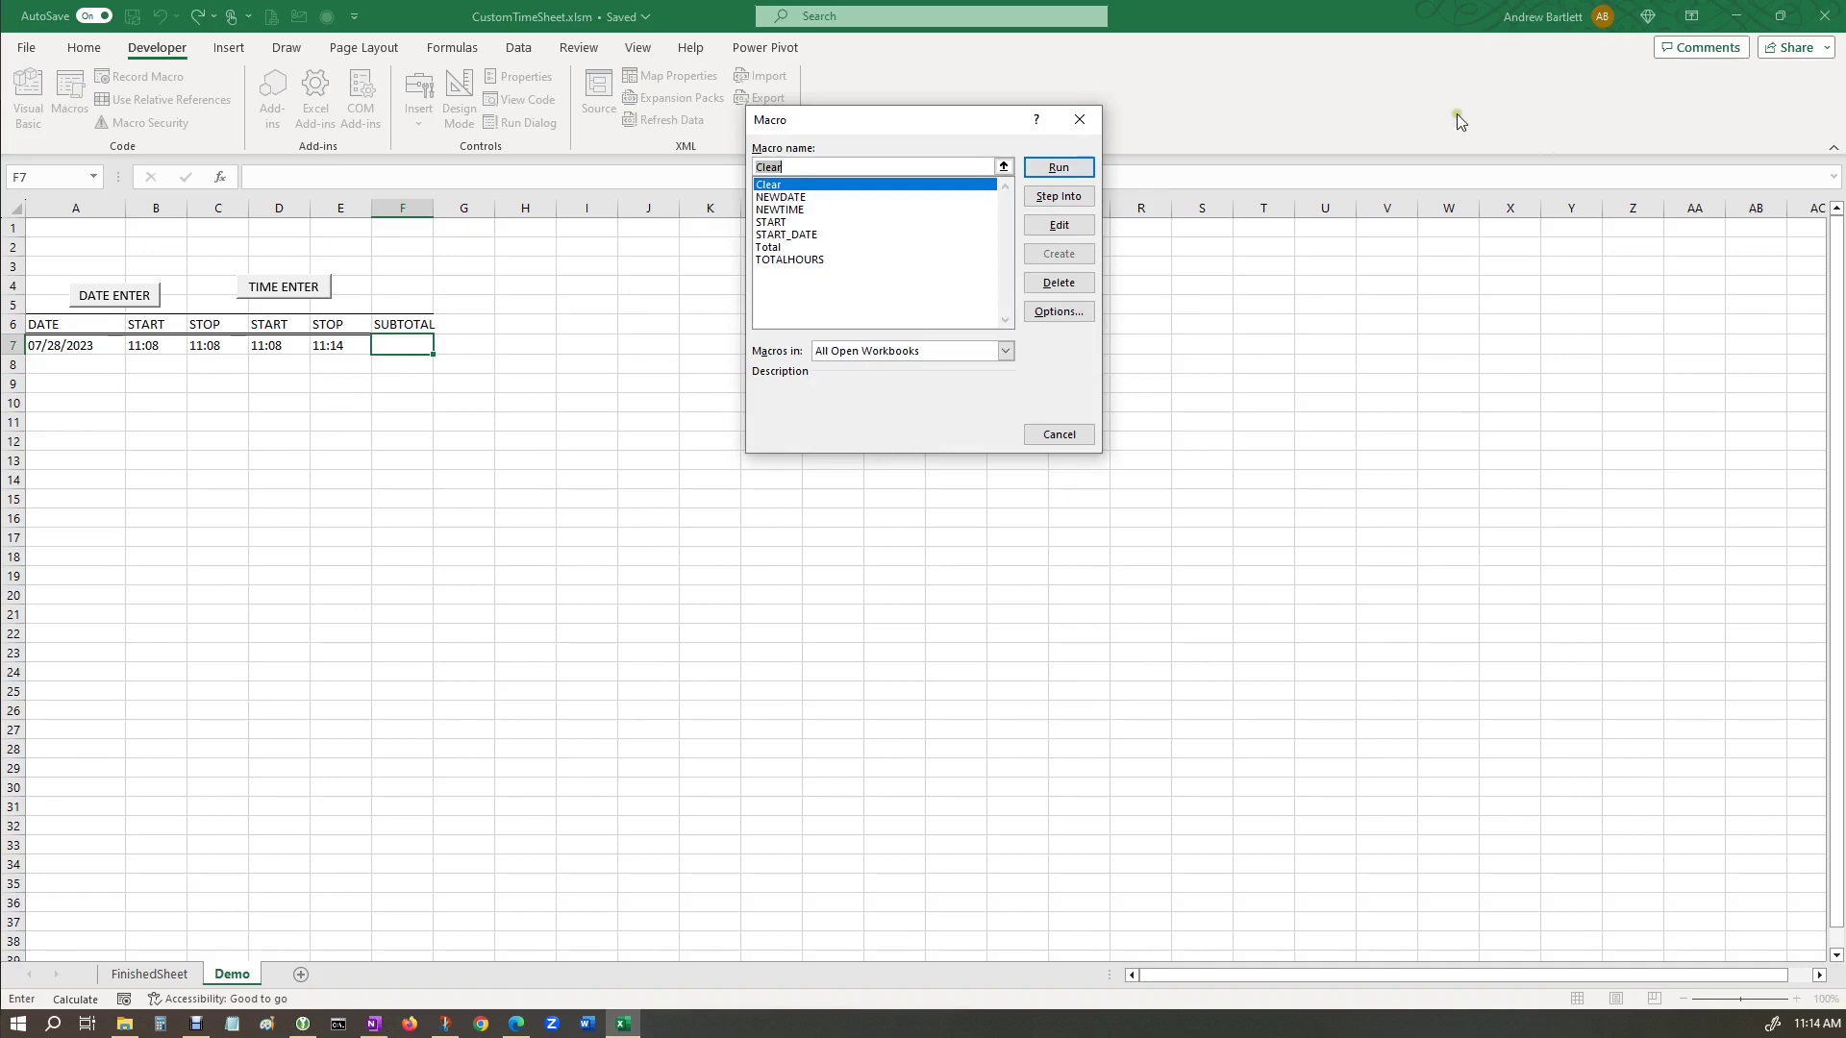
{"action": "left_click", "coordinate": [1078, 119]}
{"action": "left_click", "coordinate": [159, 84]}
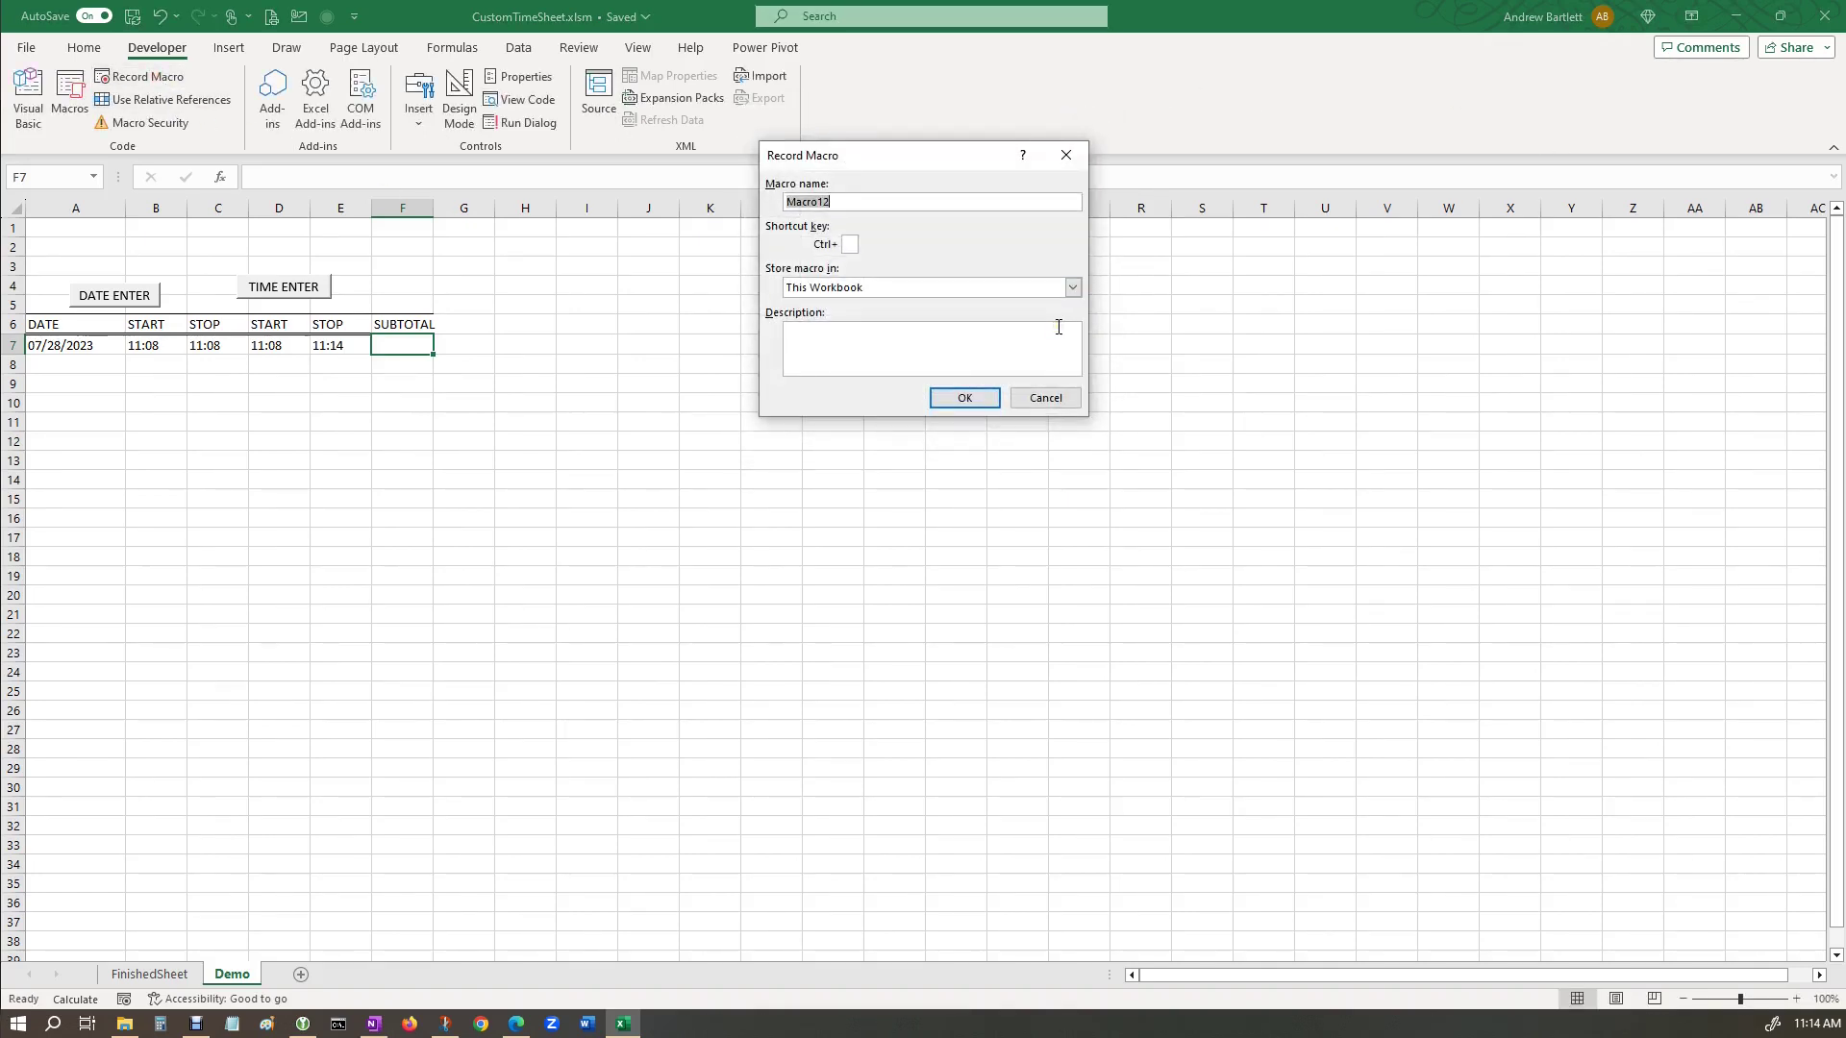
{"action": "type", "text": "SUBTOTAL"}
{"action": "left_click", "coordinate": [964, 398]}
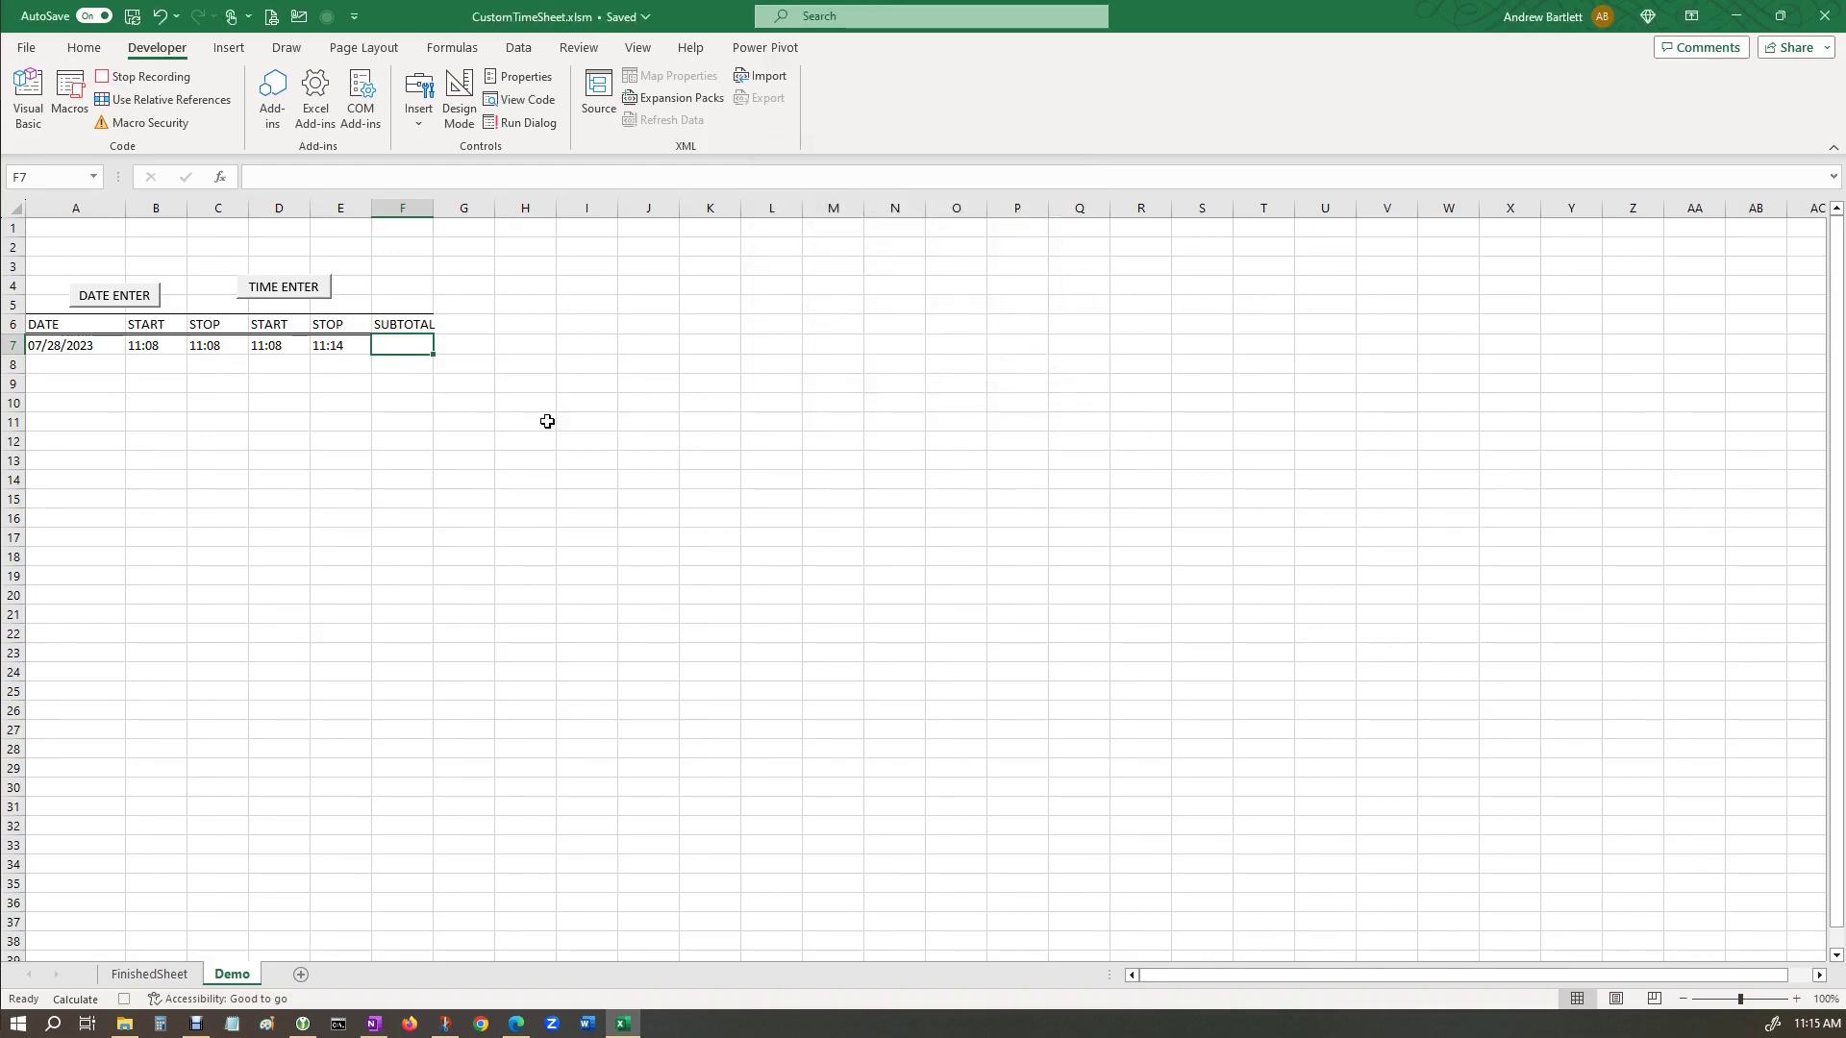
Enter the formula =(C7-B7)+(E7-D7) in F7 while the macro is recording.
{"action": "type", "text": "="}
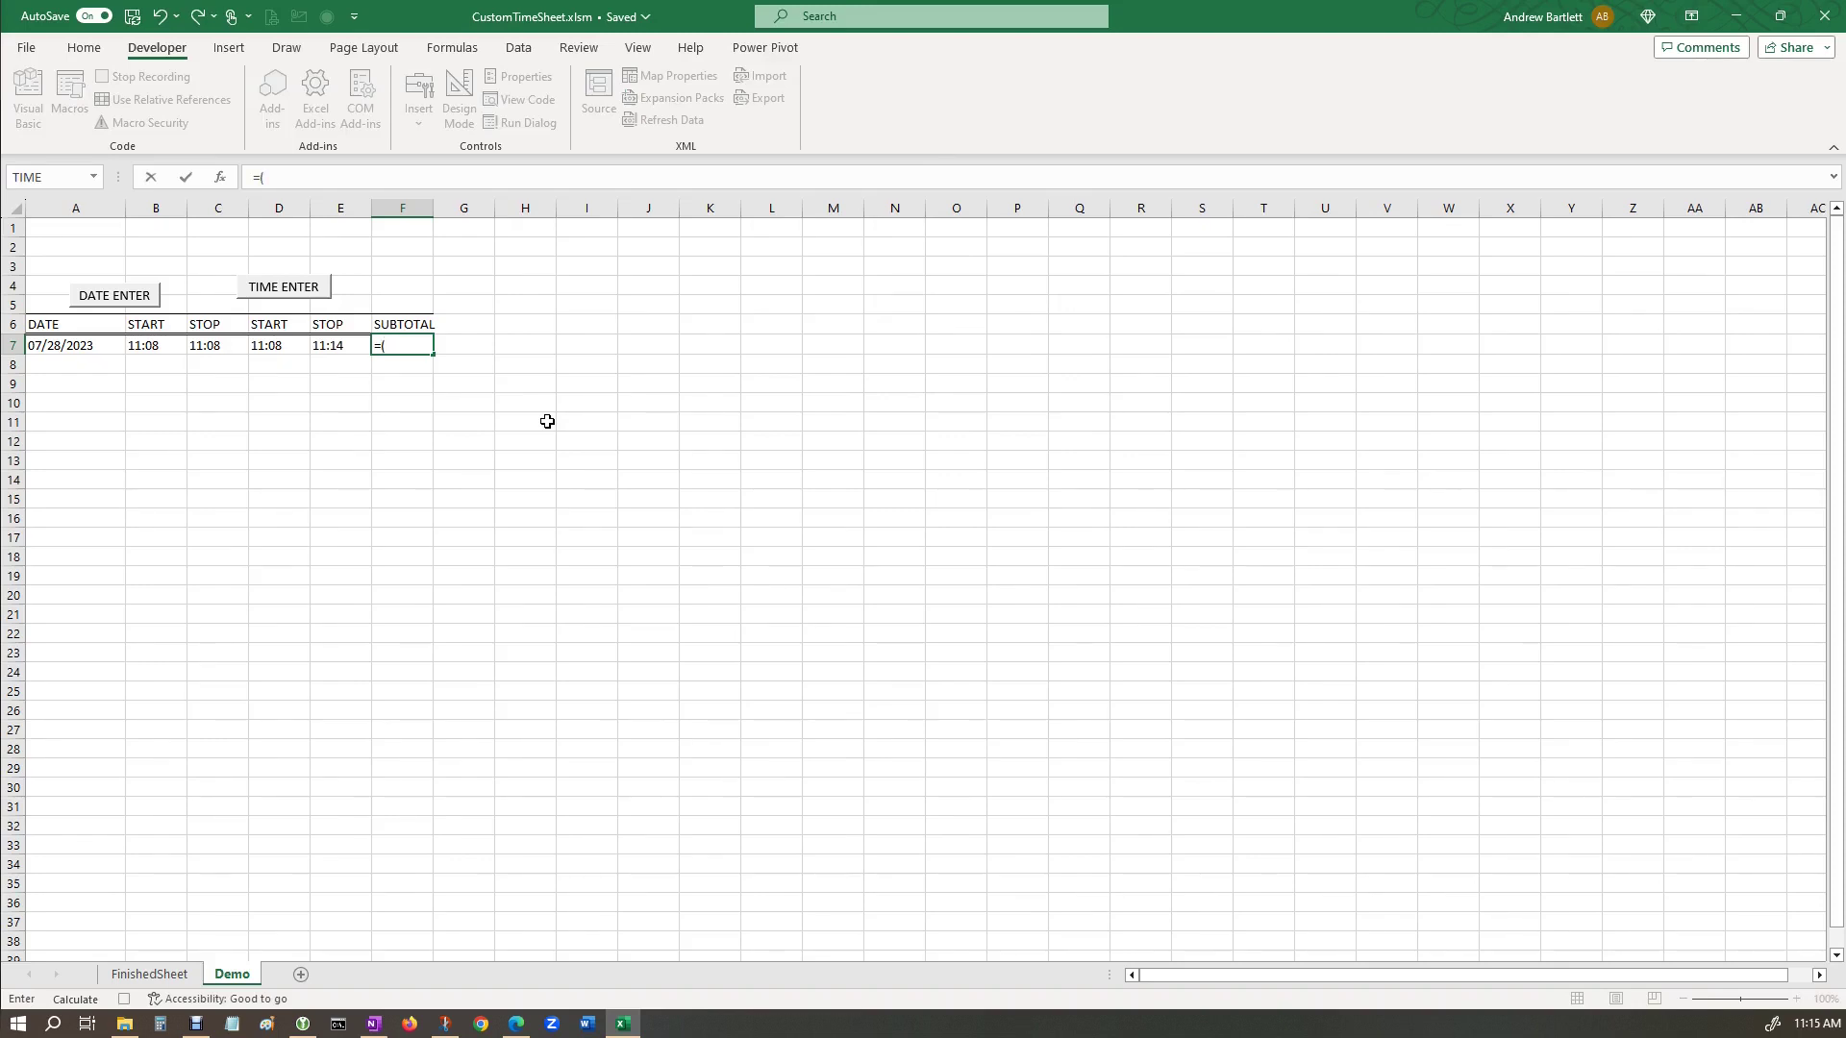
{"action": "type", "text": "("}
{"action": "left_click", "coordinate": [217, 348]}
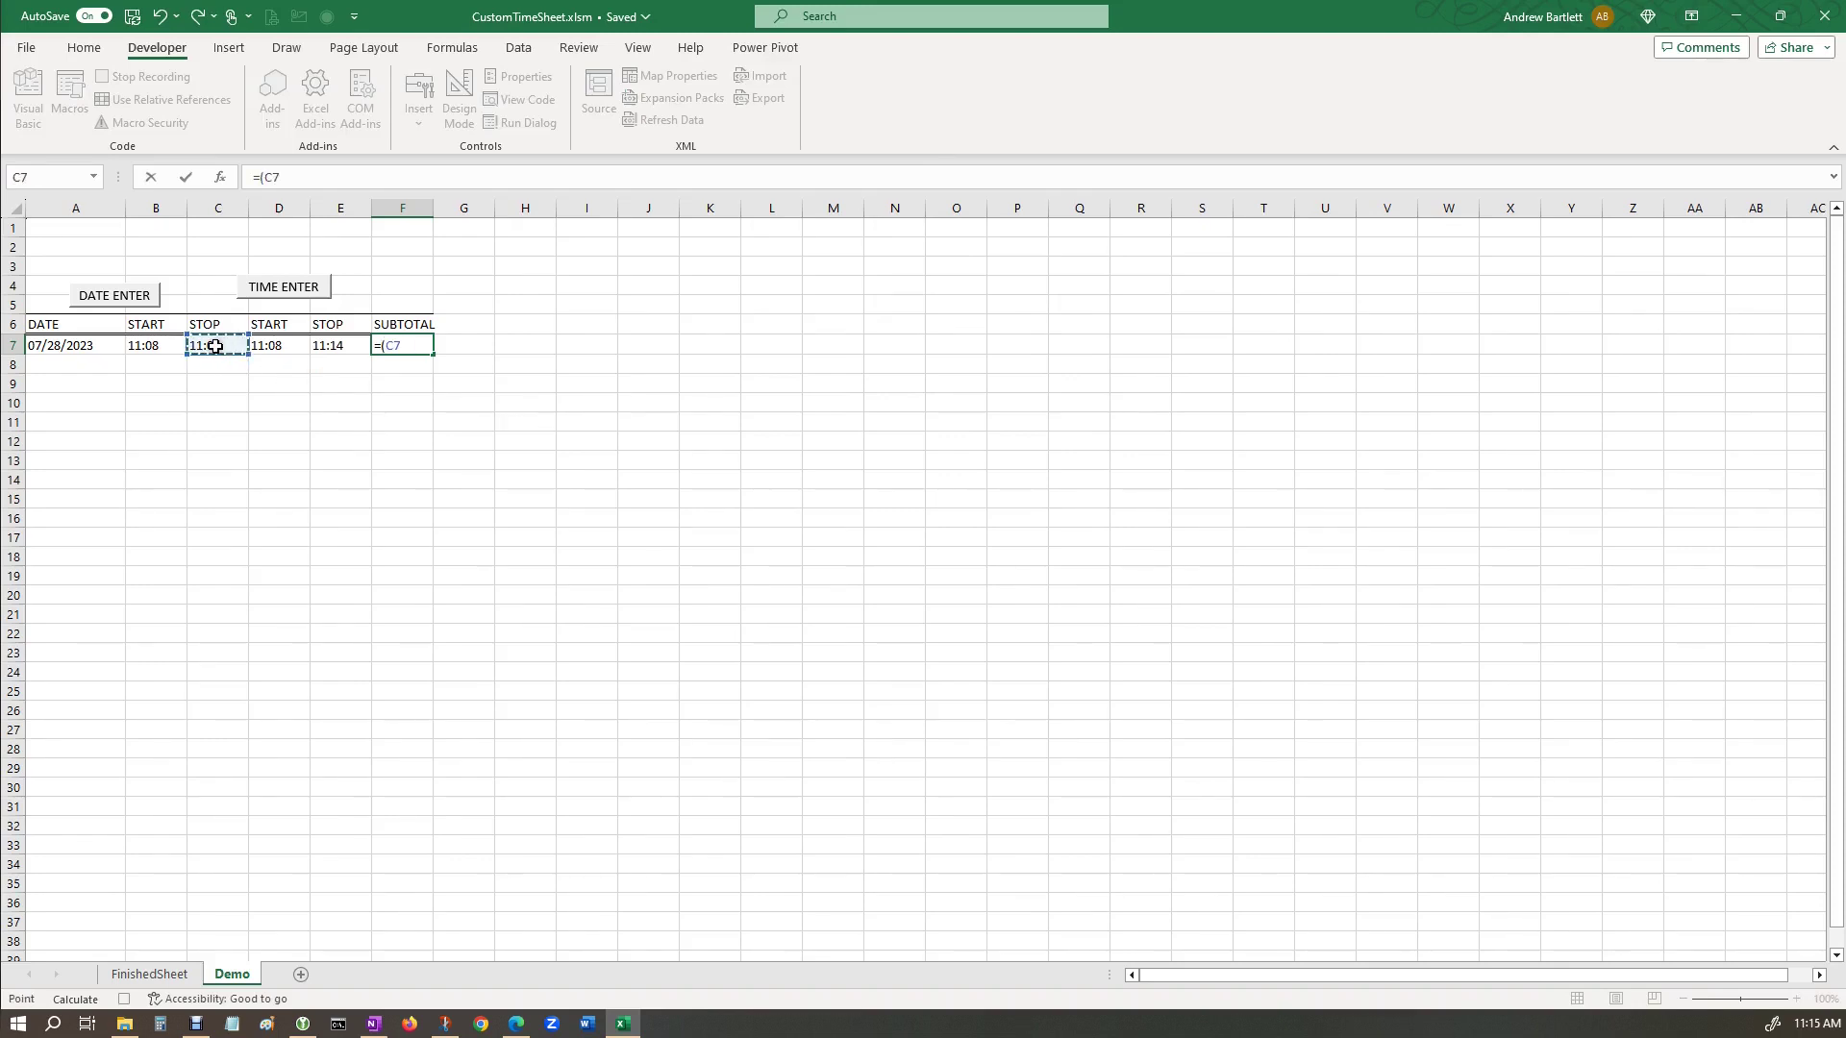
{"action": "type", "text": "-"}
{"action": "scroll", "coordinate": [207, 337], "scroll_direction": "down", "scroll_amount": 3}
{"action": "scroll", "coordinate": [183, 308], "scroll_direction": "up", "scroll_amount": 2}
{"action": "left_click", "coordinate": [151, 248]}
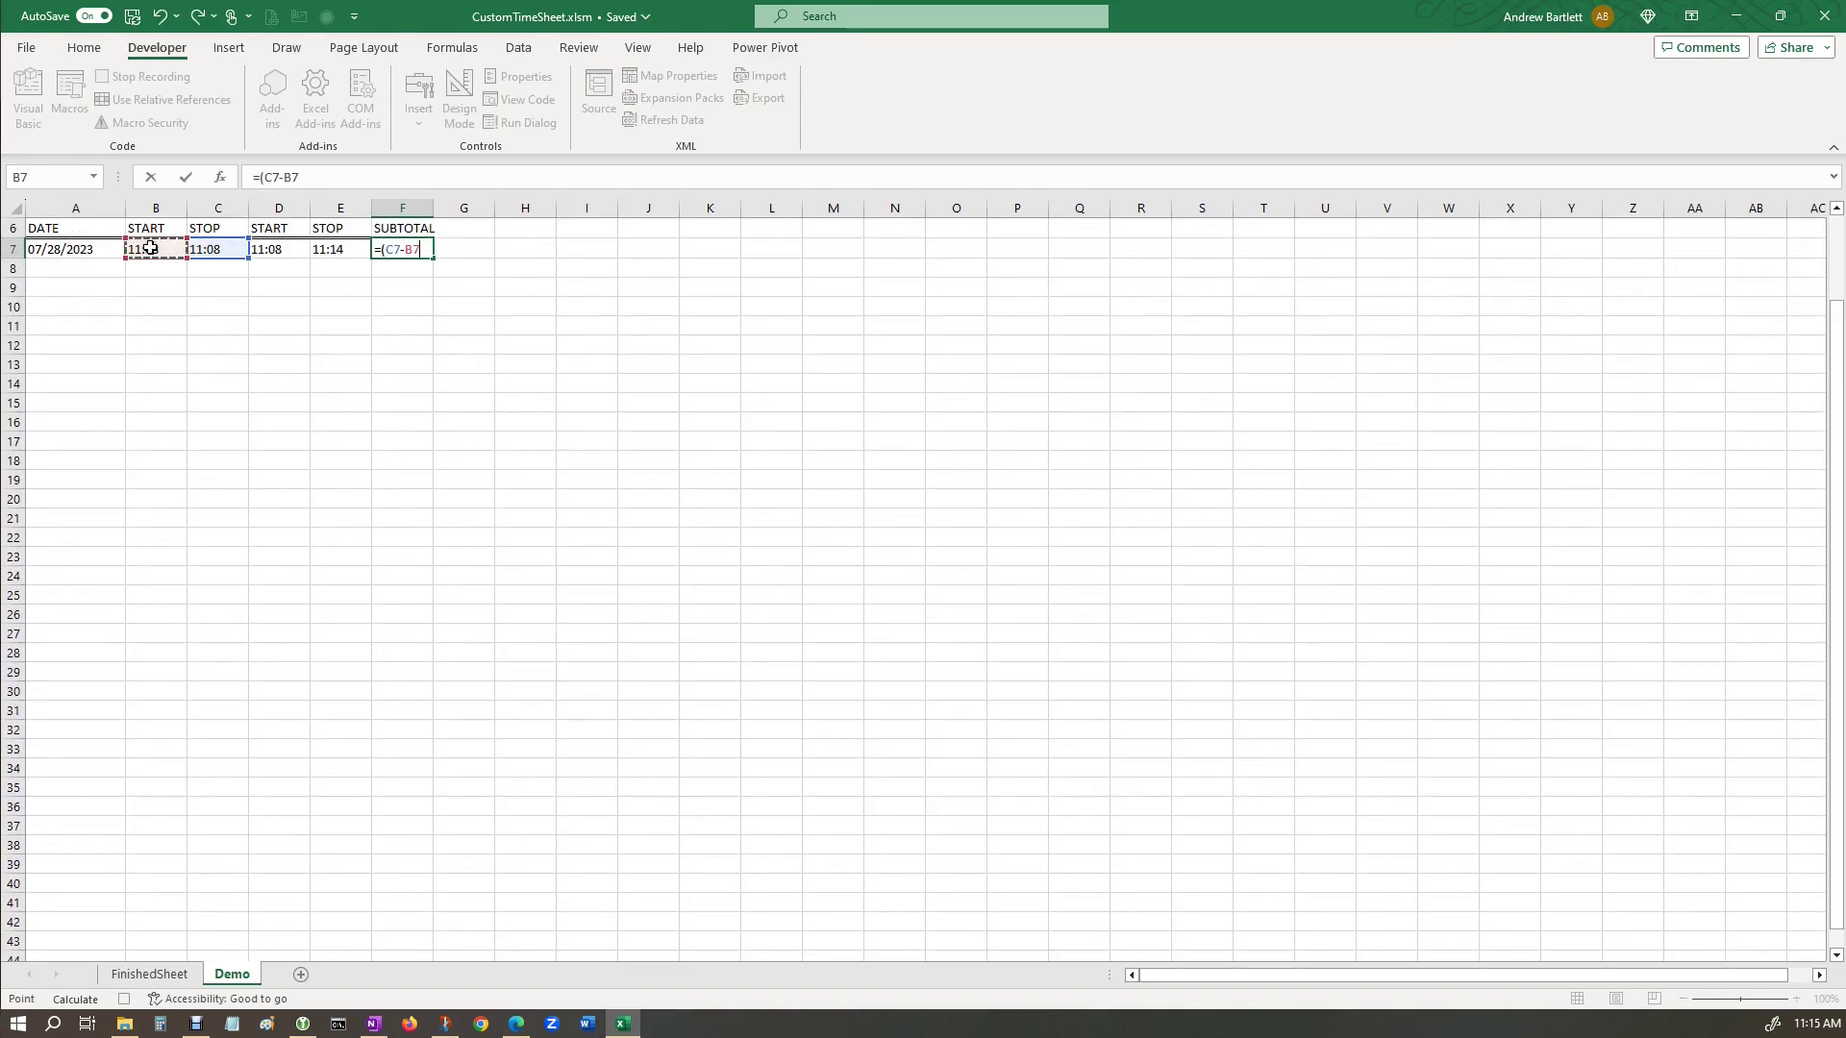
{"action": "type", "text": ")+("}
{"action": "left_click", "coordinate": [336, 248]}
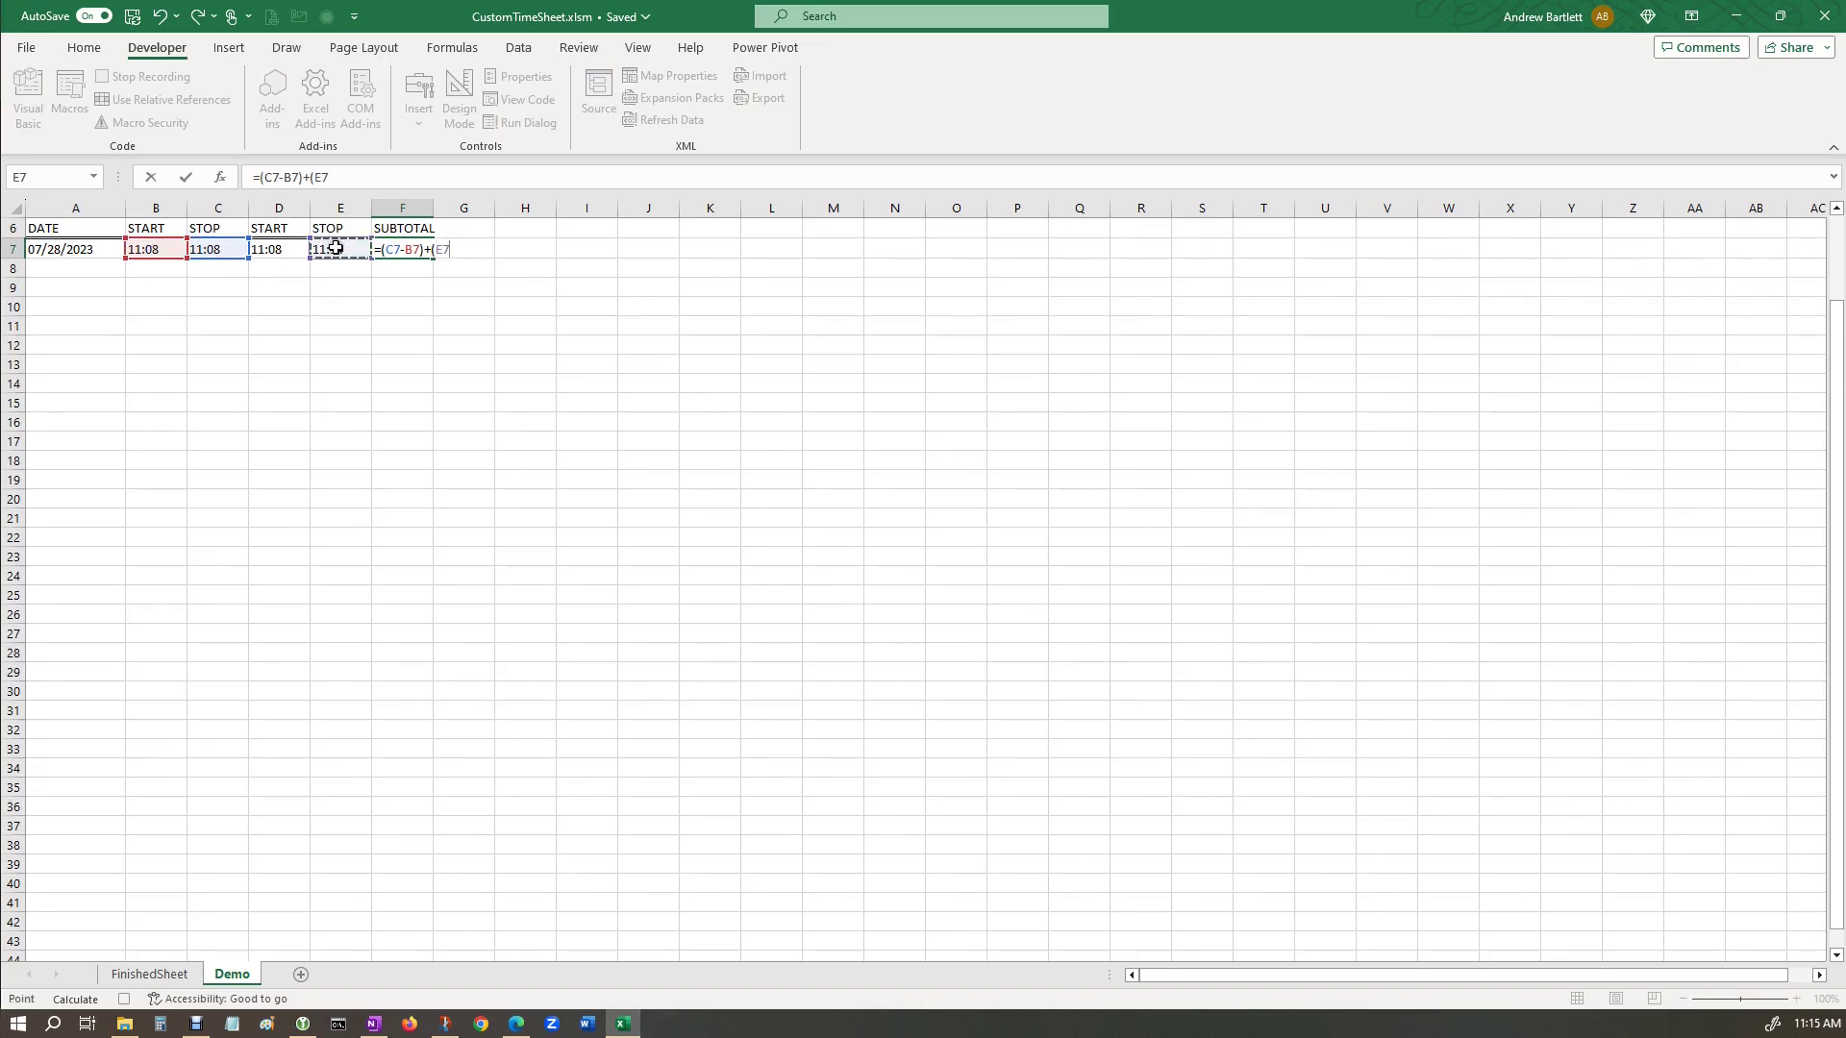
{"action": "type", "text": "-"}
{"action": "left_click", "coordinate": [276, 247]}
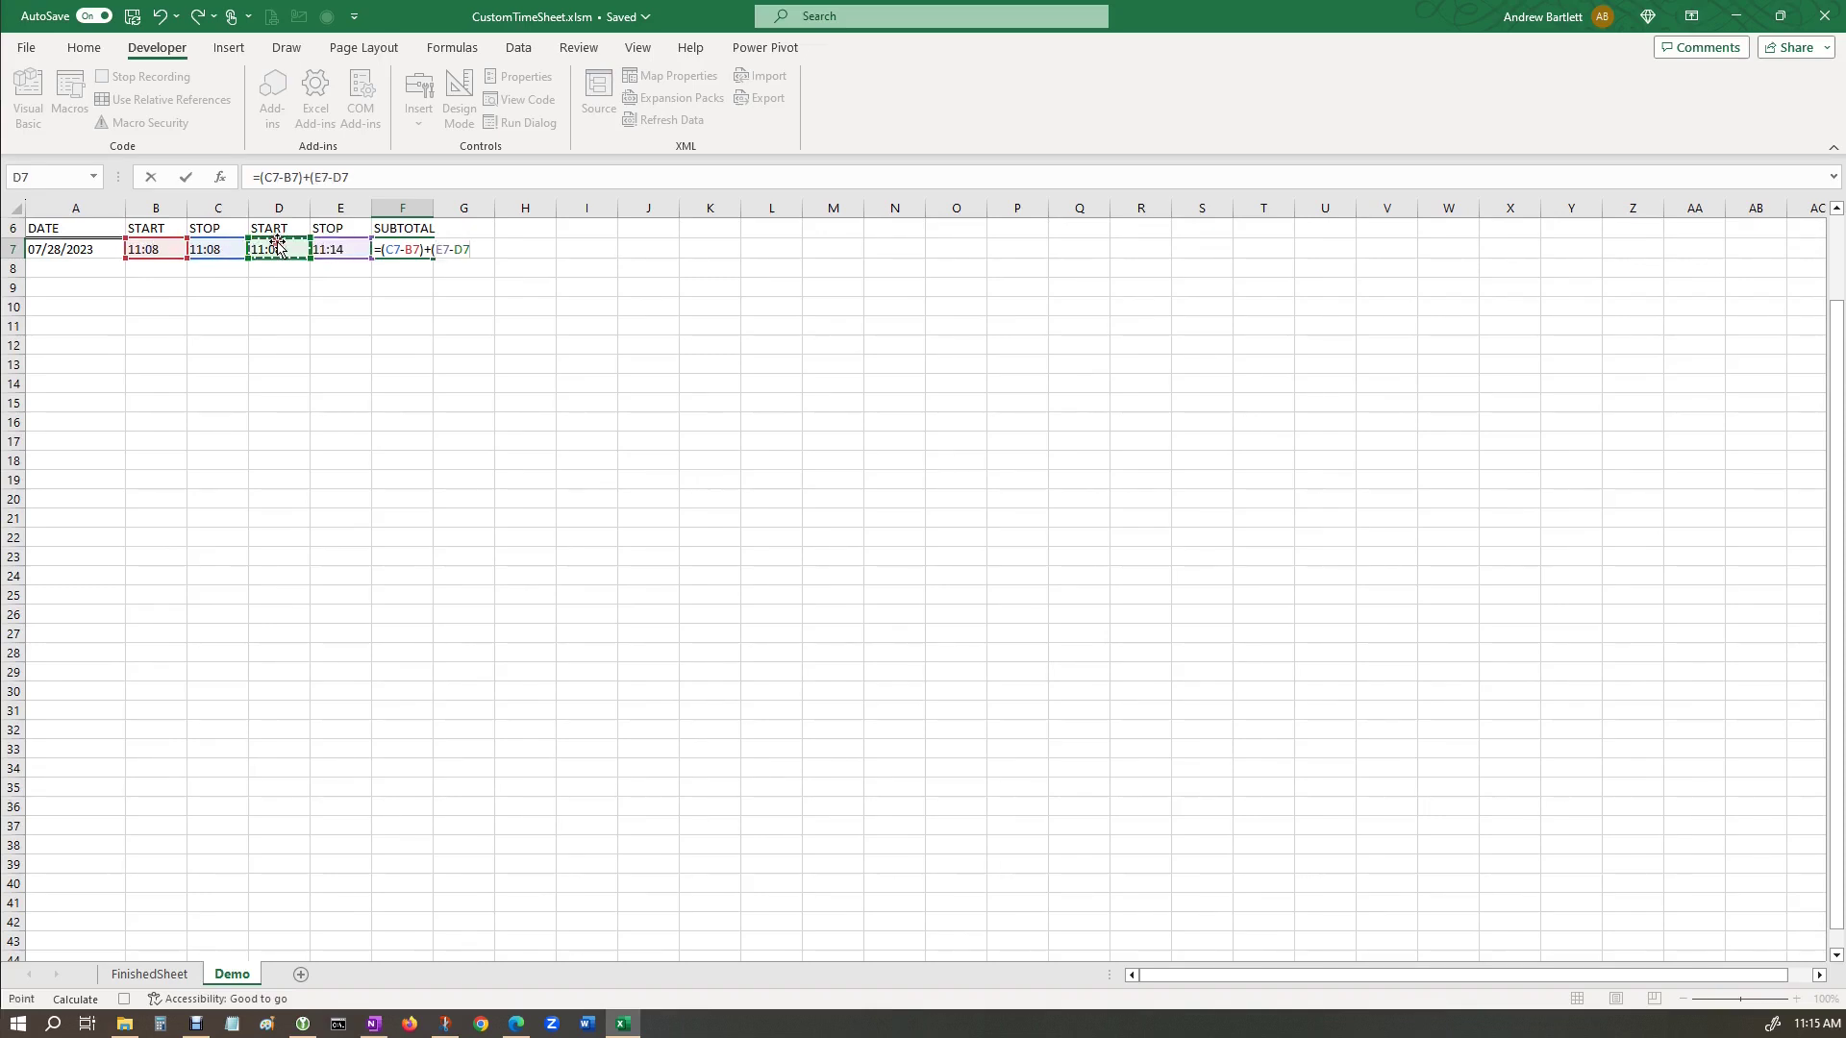
{"action": "type", "text": ")"}
{"action": "key", "text": "Return"}
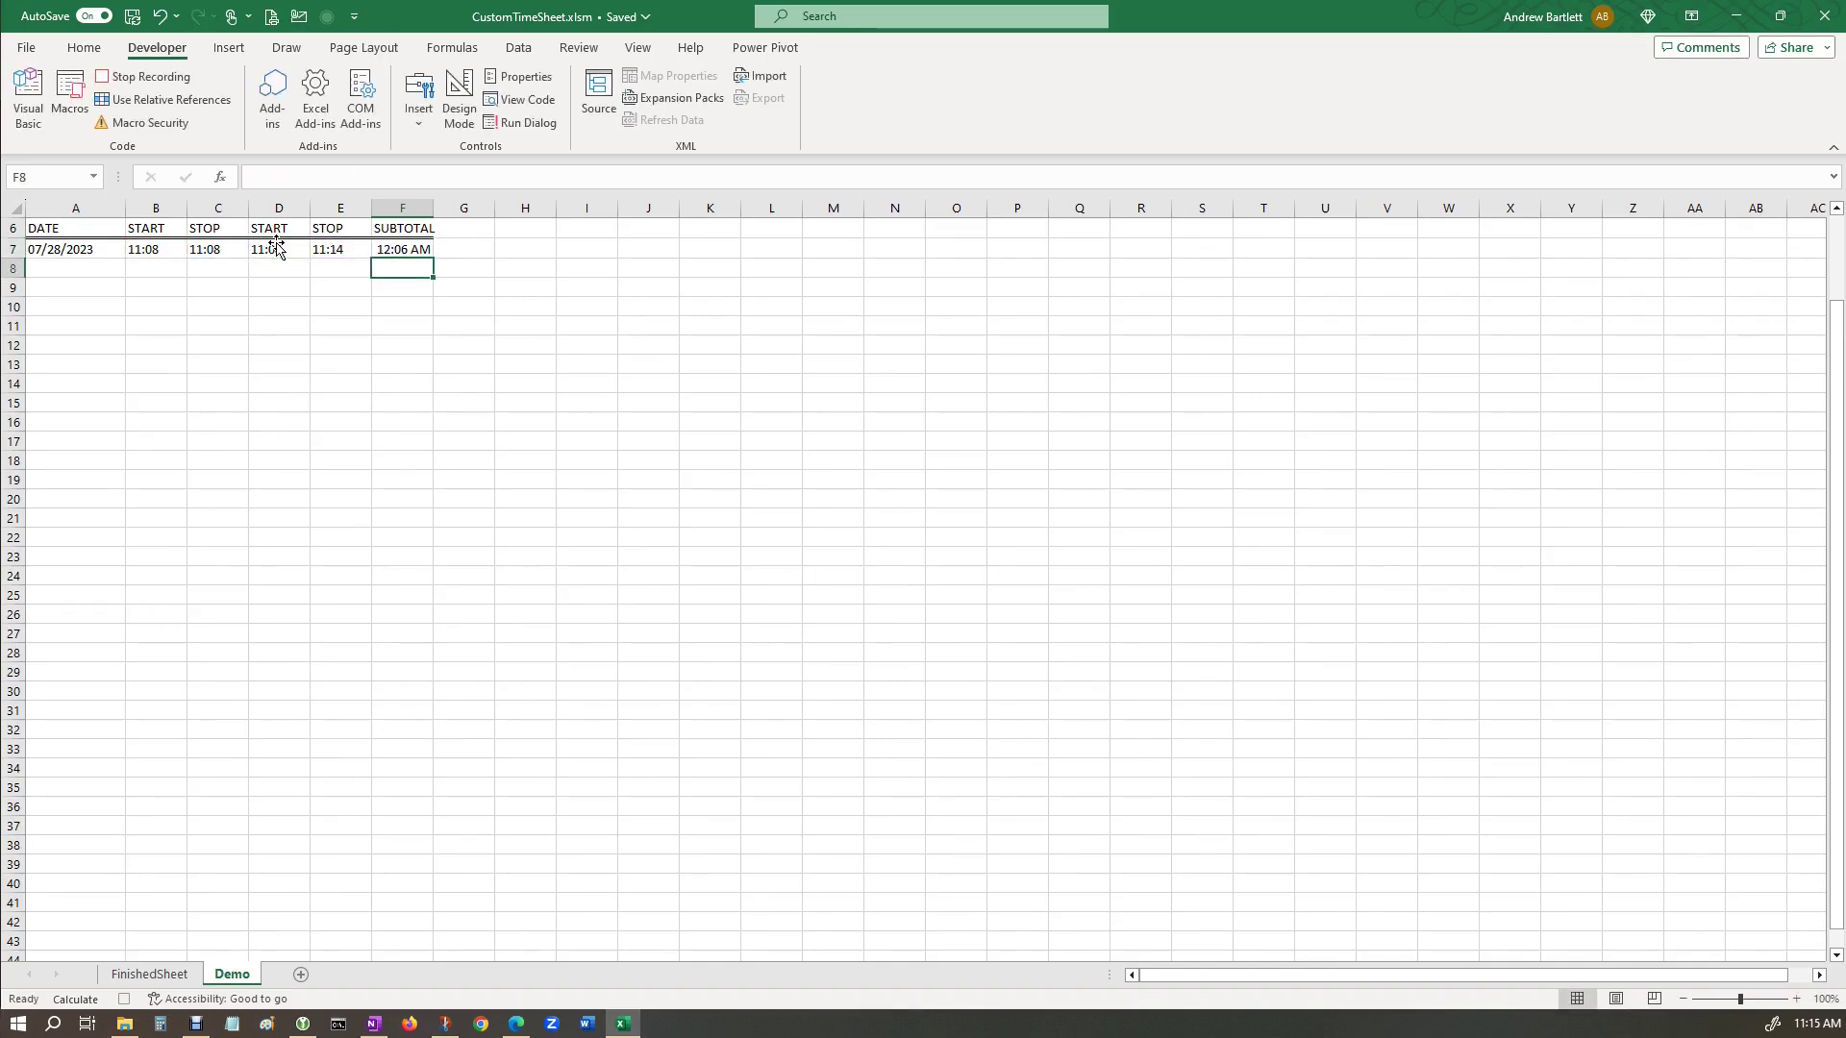
Reselect F7 and stop the macro recording.
{"action": "scroll", "coordinate": [452, 322], "scroll_direction": "up", "scroll_amount": 2}
{"action": "left_click", "coordinate": [401, 345]}
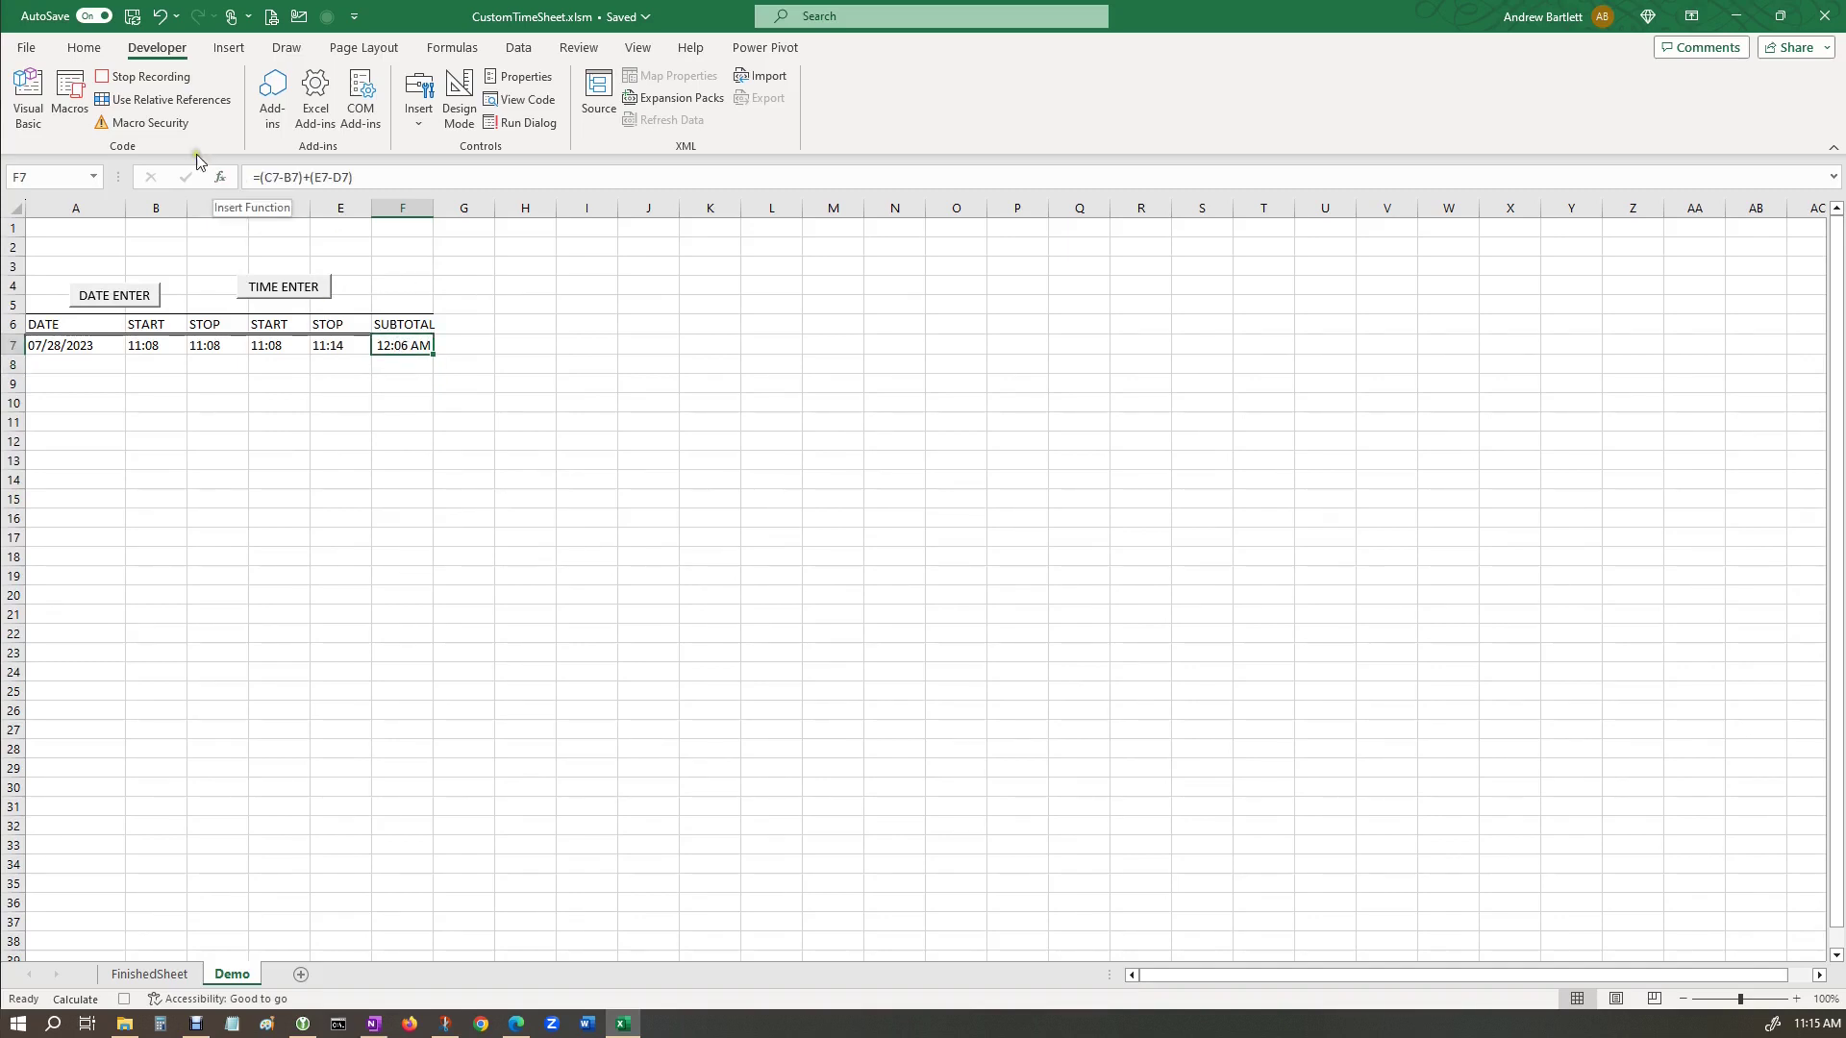
{"action": "left_click", "coordinate": [141, 81]}
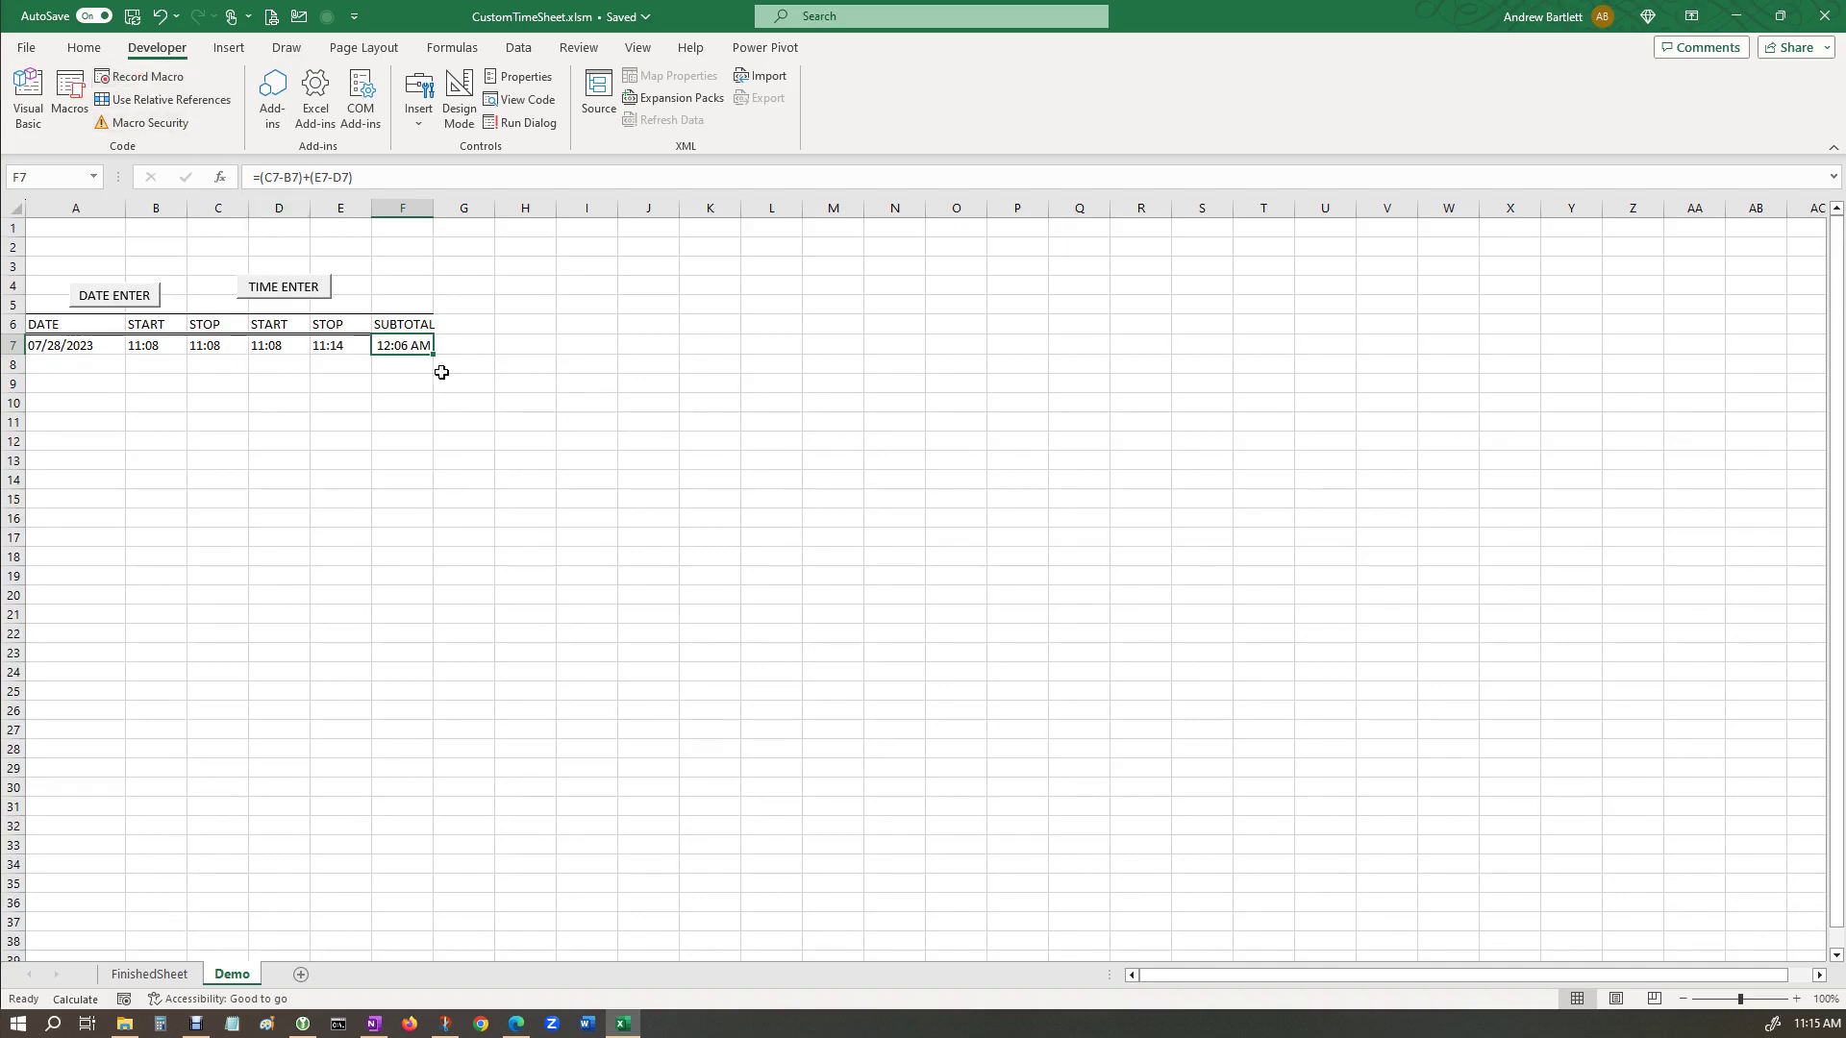
Clear F7 and run the SUBTOTAL macro in that cell to test it.
{"action": "left_click", "coordinate": [458, 415]}
{"action": "left_click", "coordinate": [393, 347]}
{"action": "key", "text": "Delete"}
{"action": "left_click", "coordinate": [69, 91]}
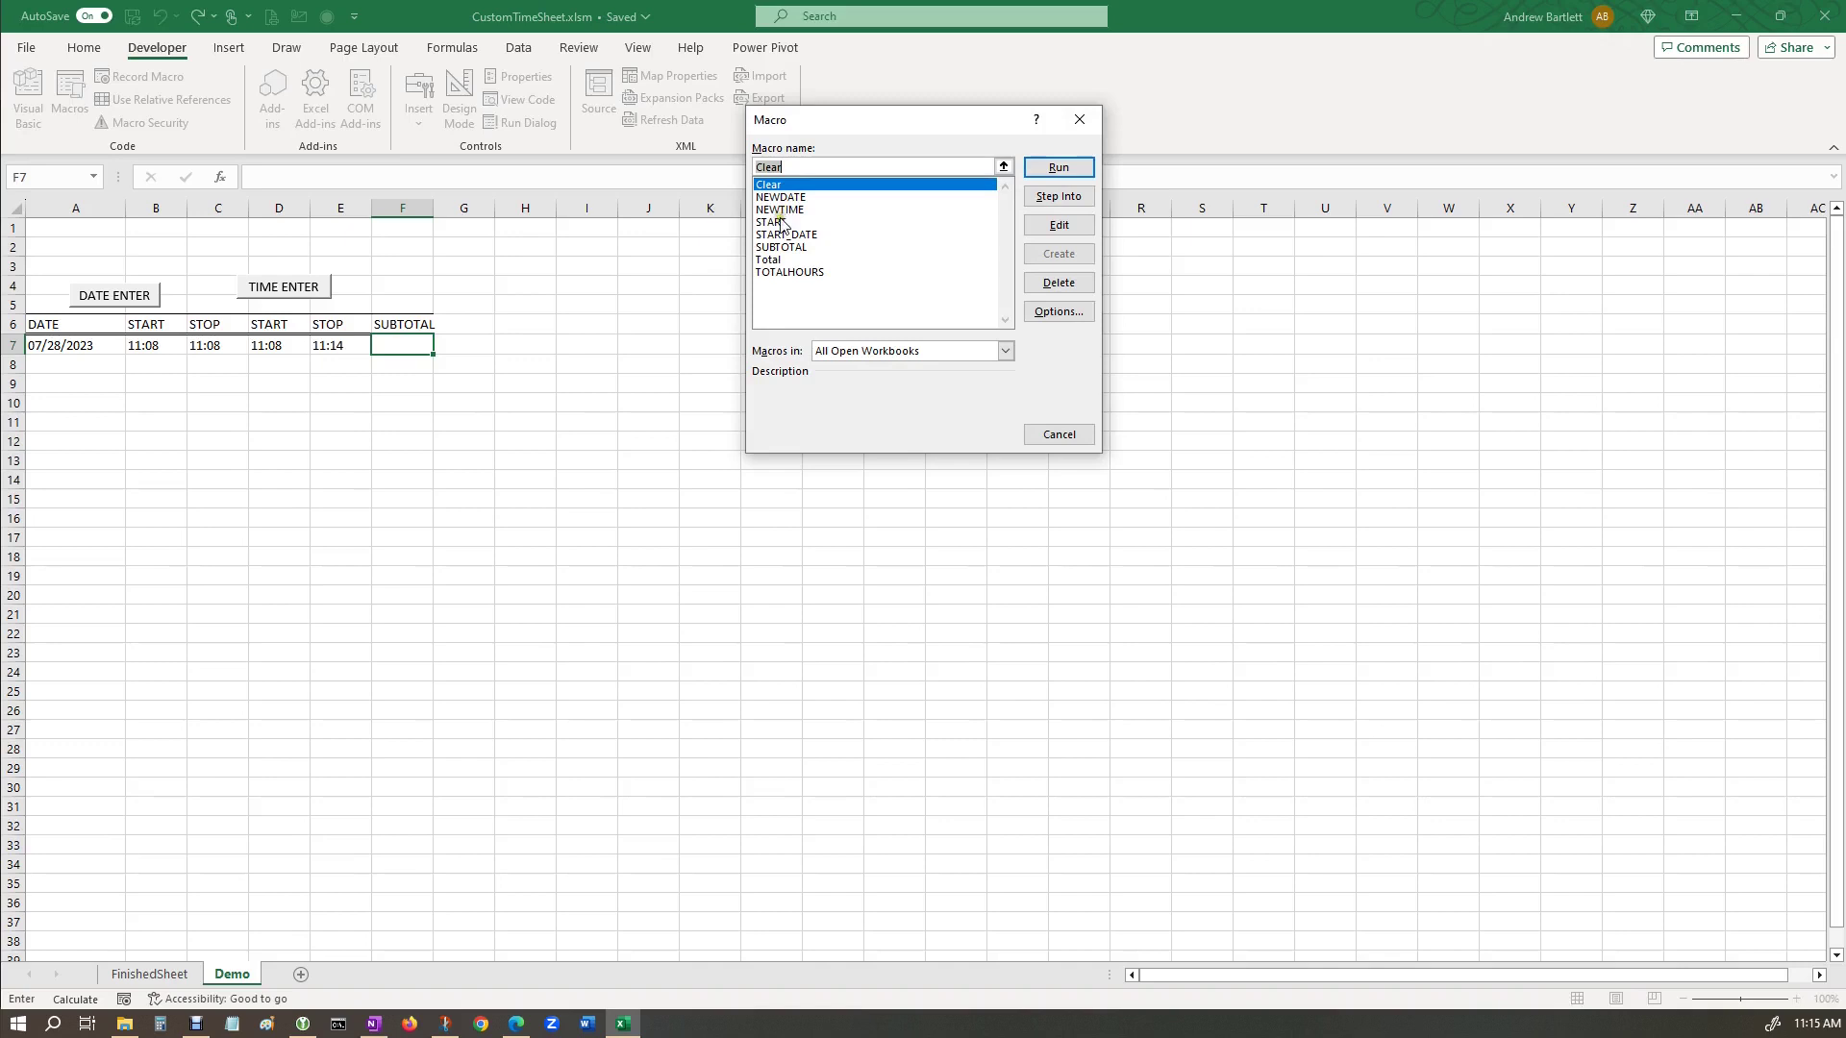
{"action": "left_click", "coordinate": [781, 247]}
{"action": "left_click", "coordinate": [1072, 171]}
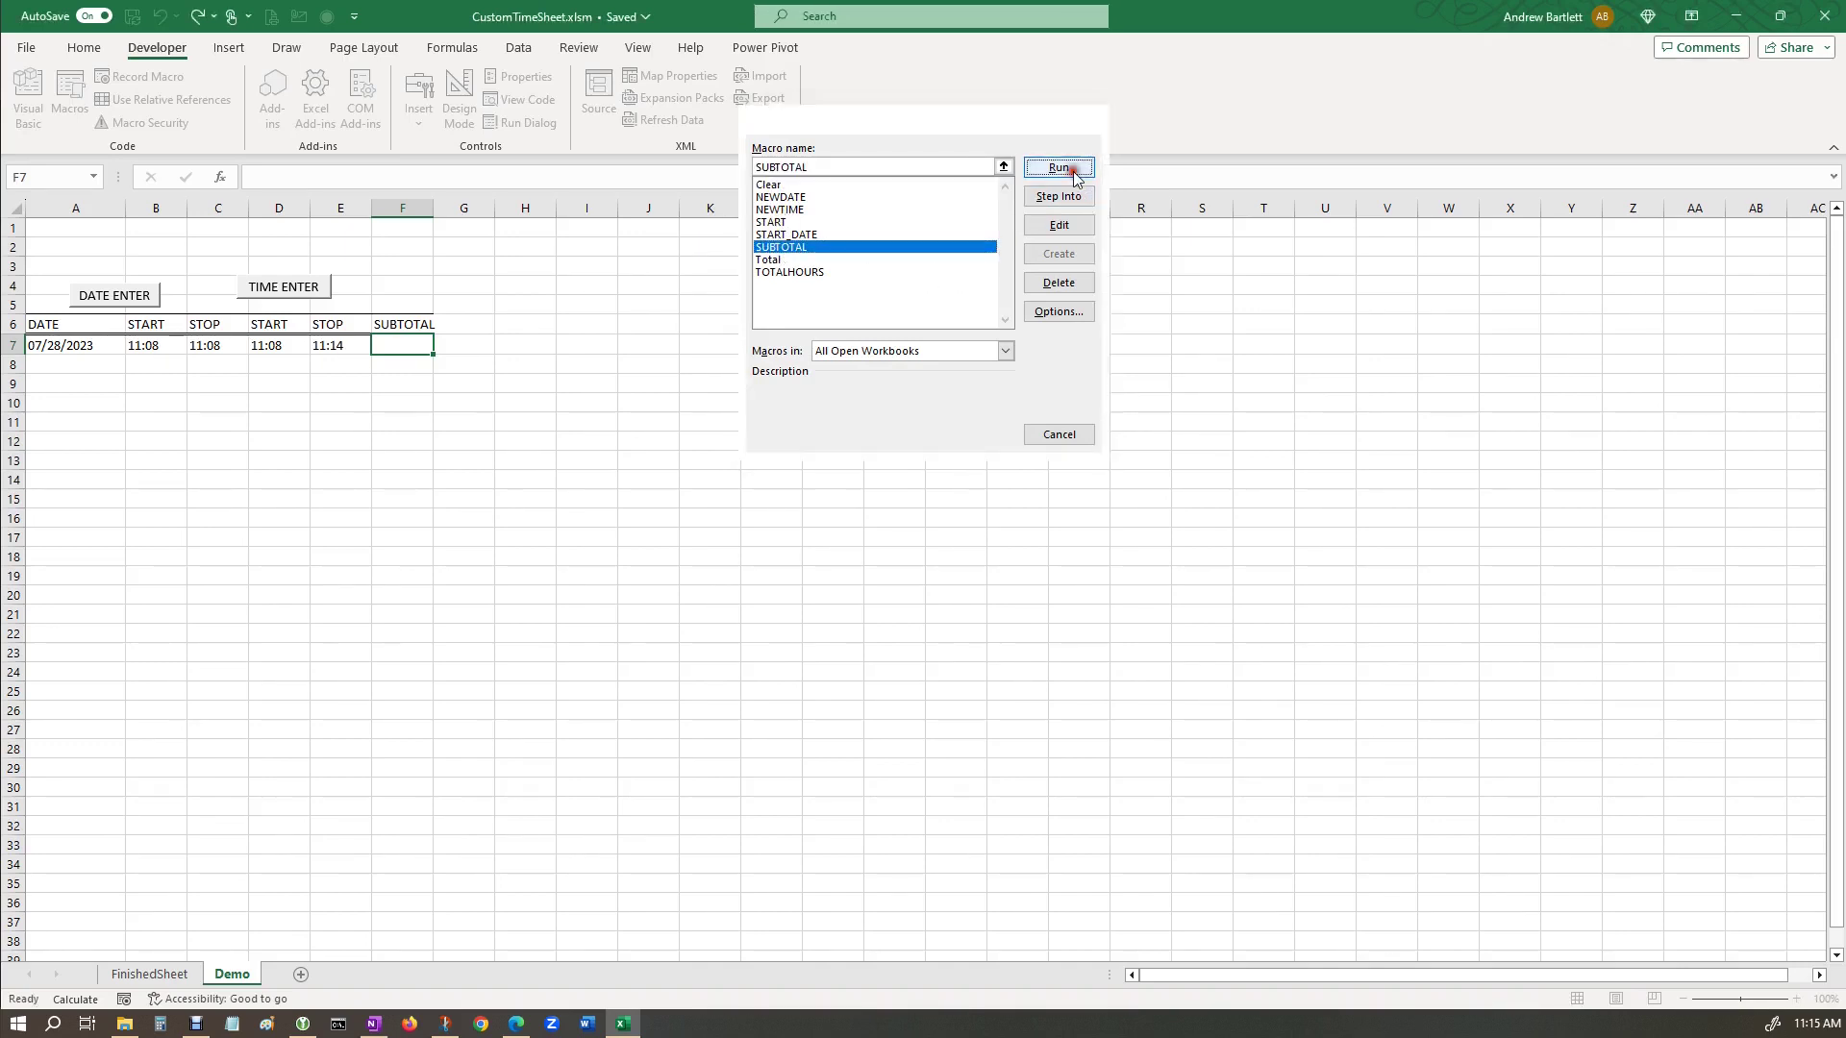
{"action": "left_click", "coordinate": [471, 415]}
Apply the custom number format [$-en-US]Hh:mm to the subtotal in F7.
{"action": "left_click", "coordinate": [416, 345]}
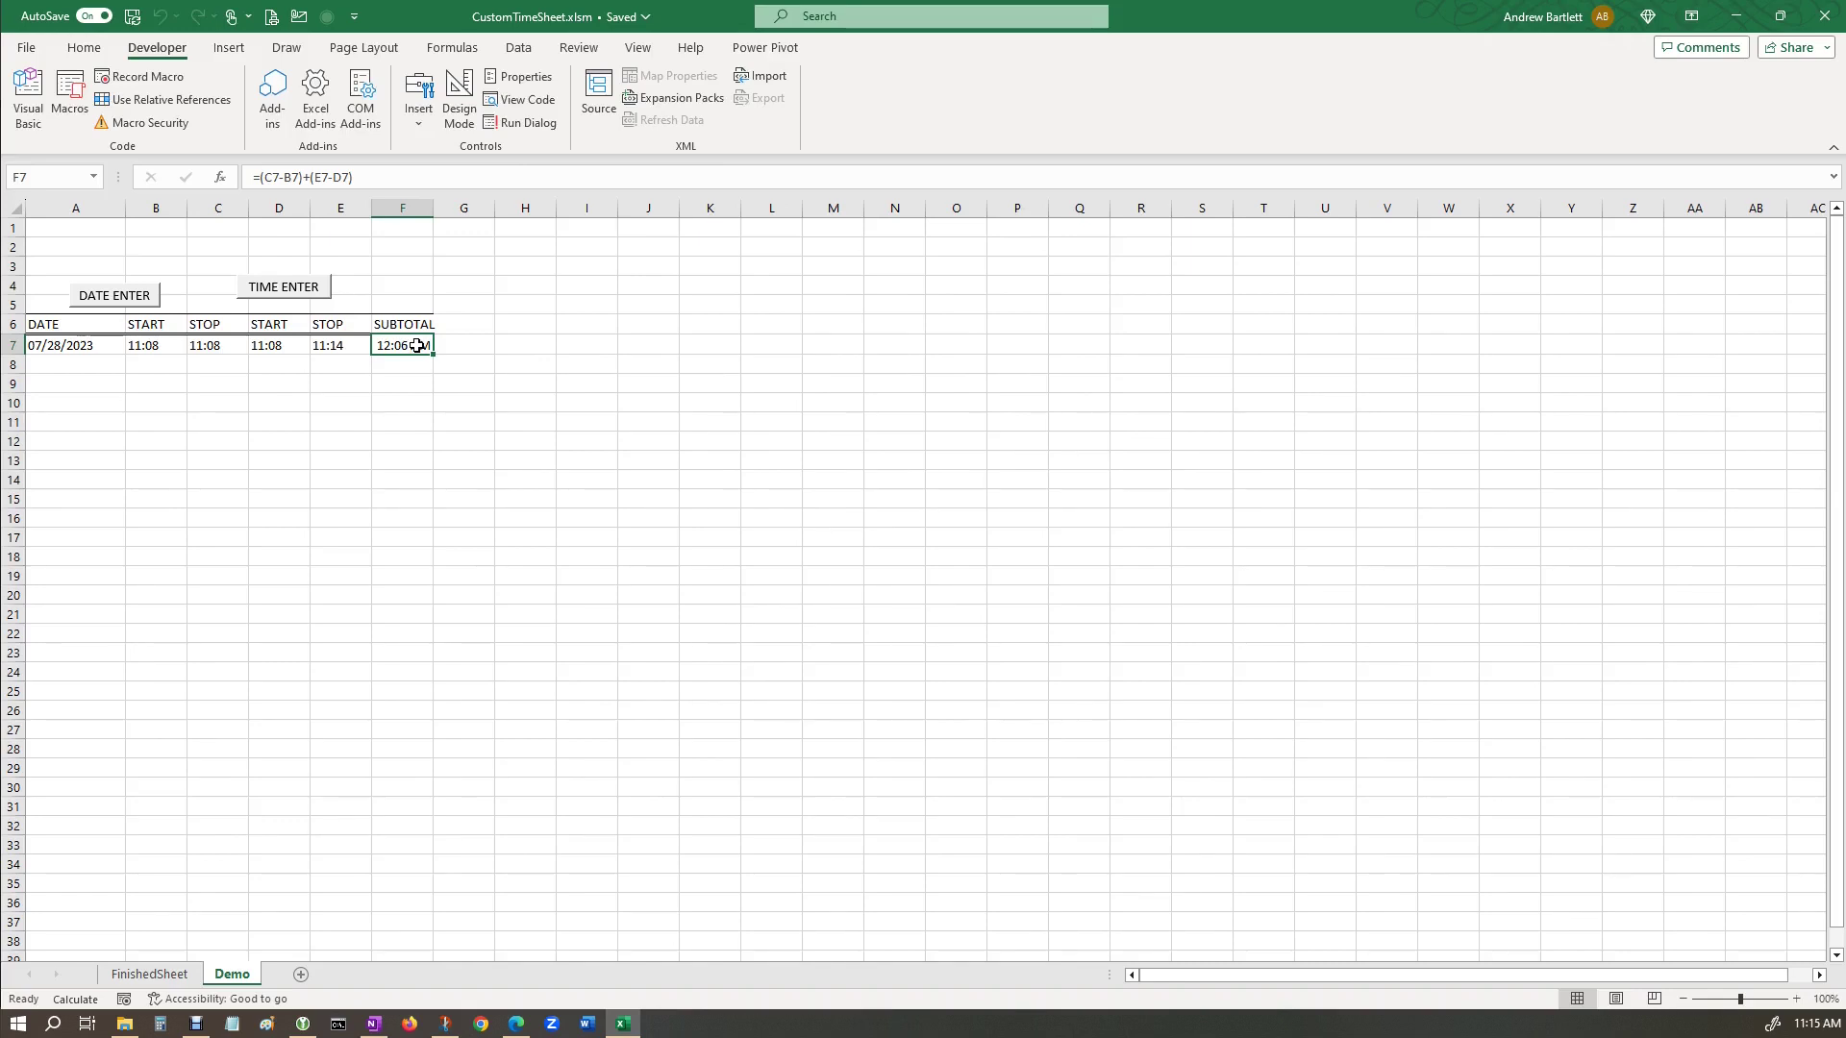
{"action": "right_click", "coordinate": [421, 348]}
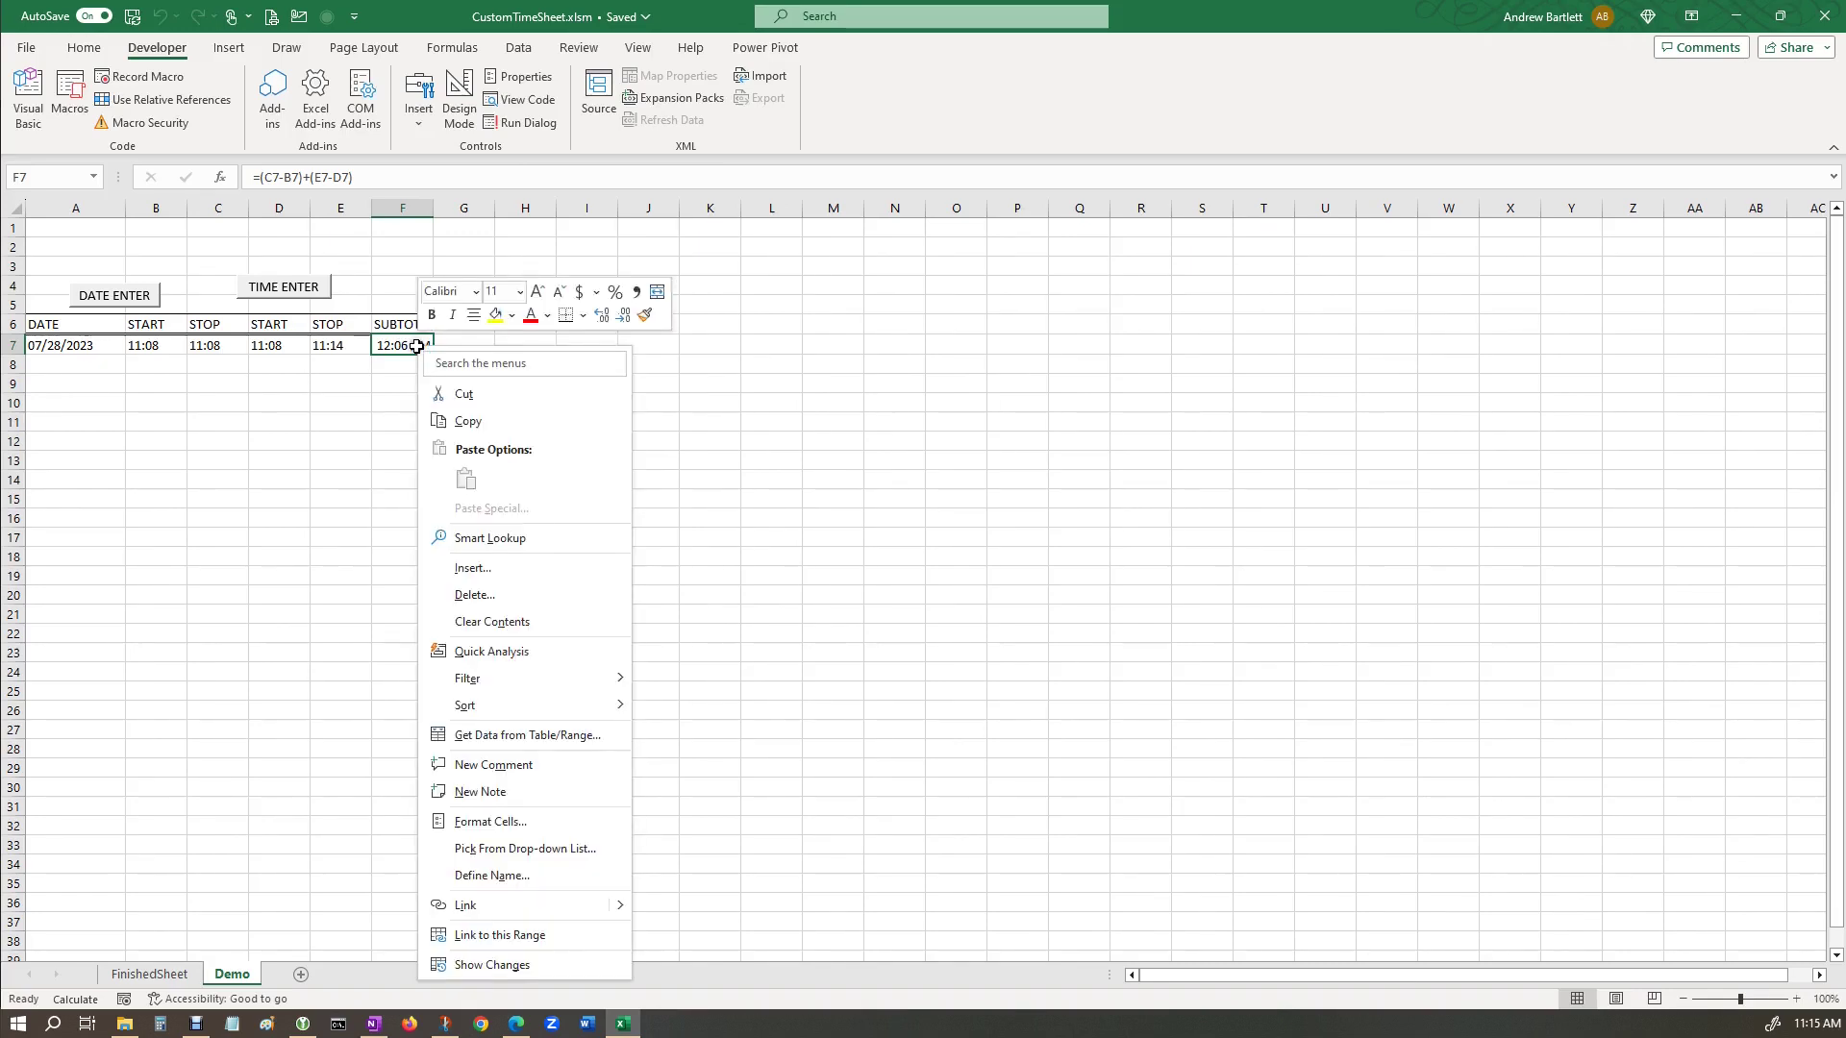
{"action": "left_click", "coordinate": [489, 821]}
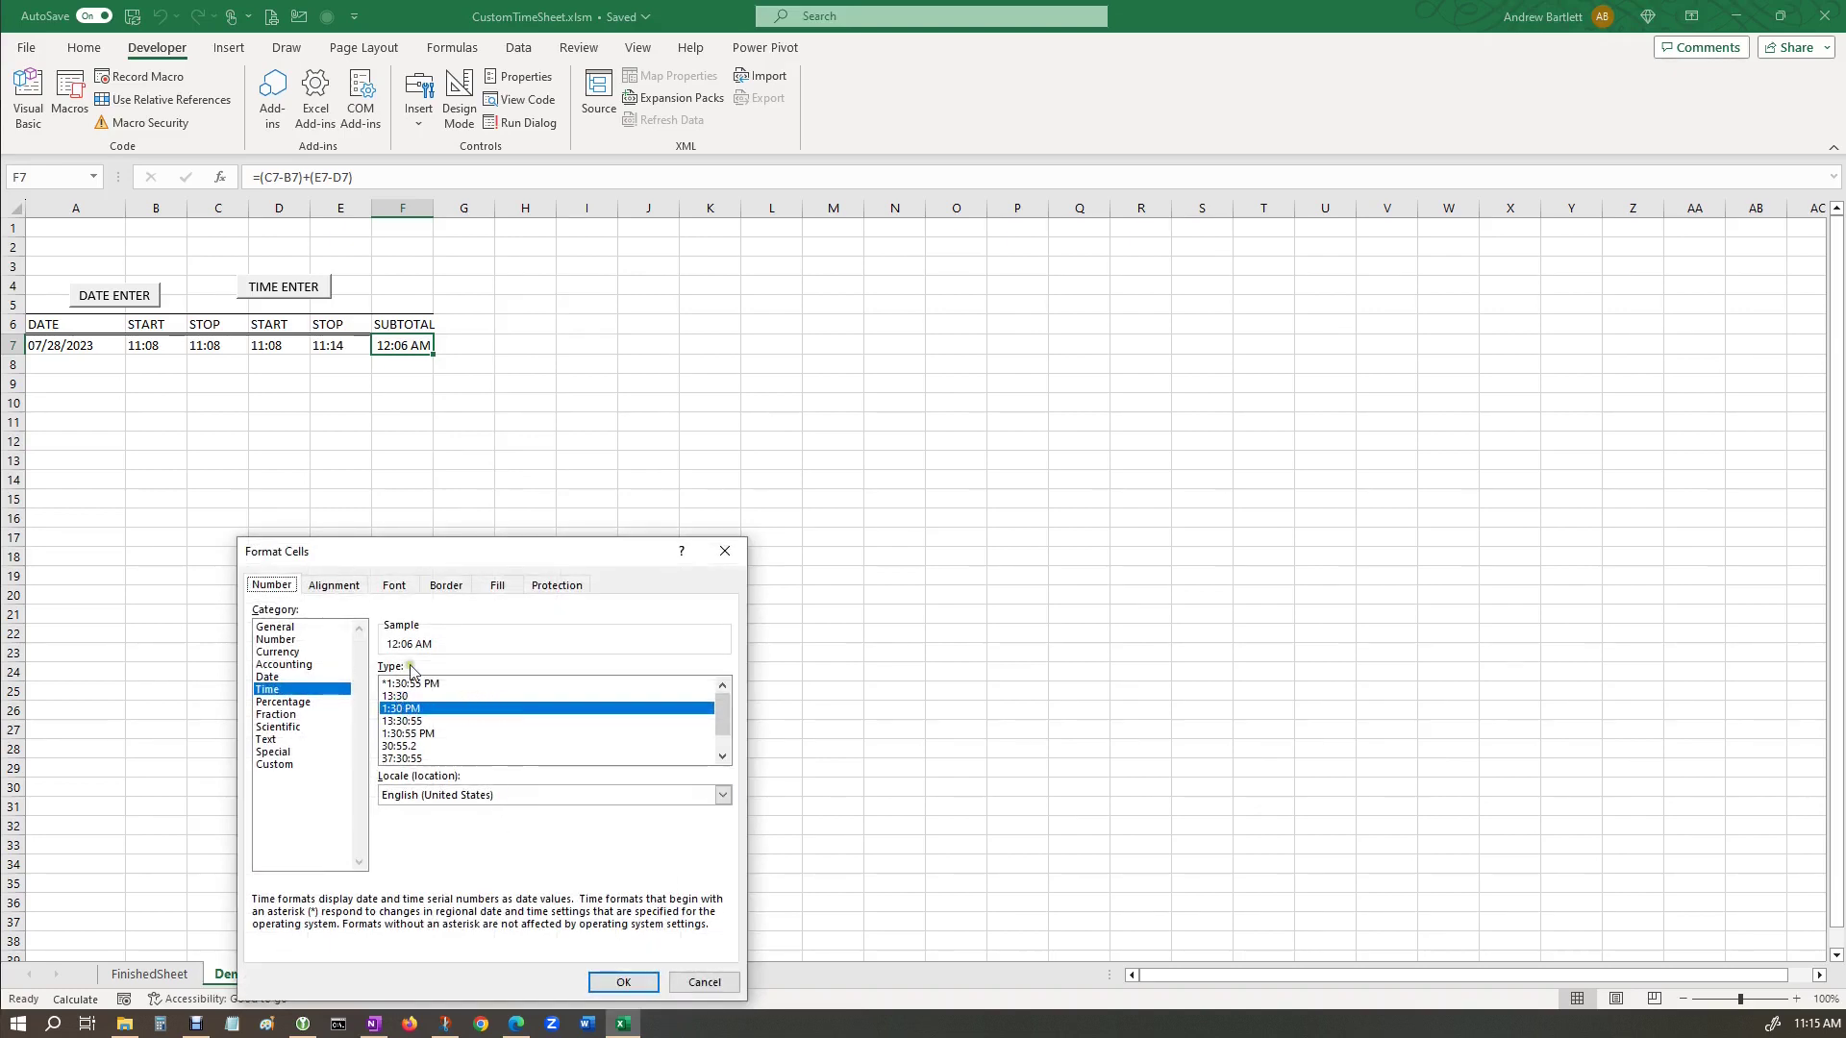
{"action": "left_click", "coordinate": [275, 766]}
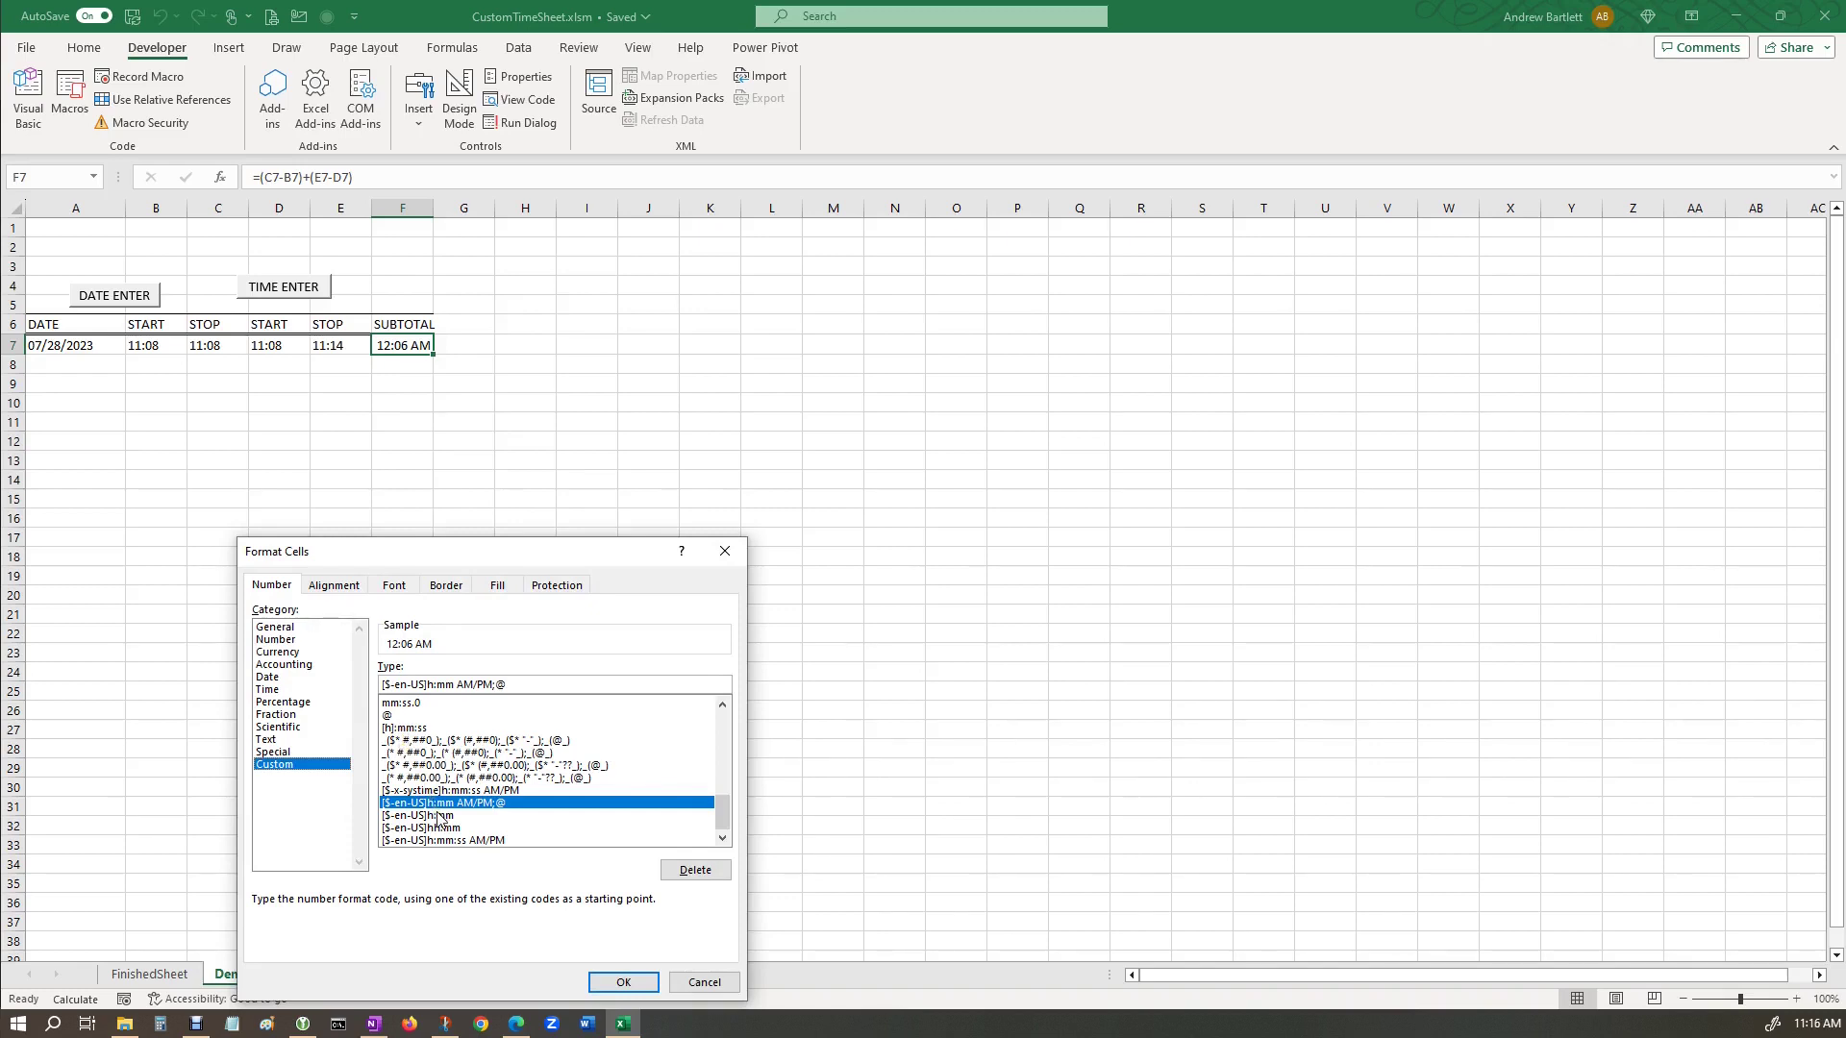
{"action": "left_click", "coordinate": [439, 817]}
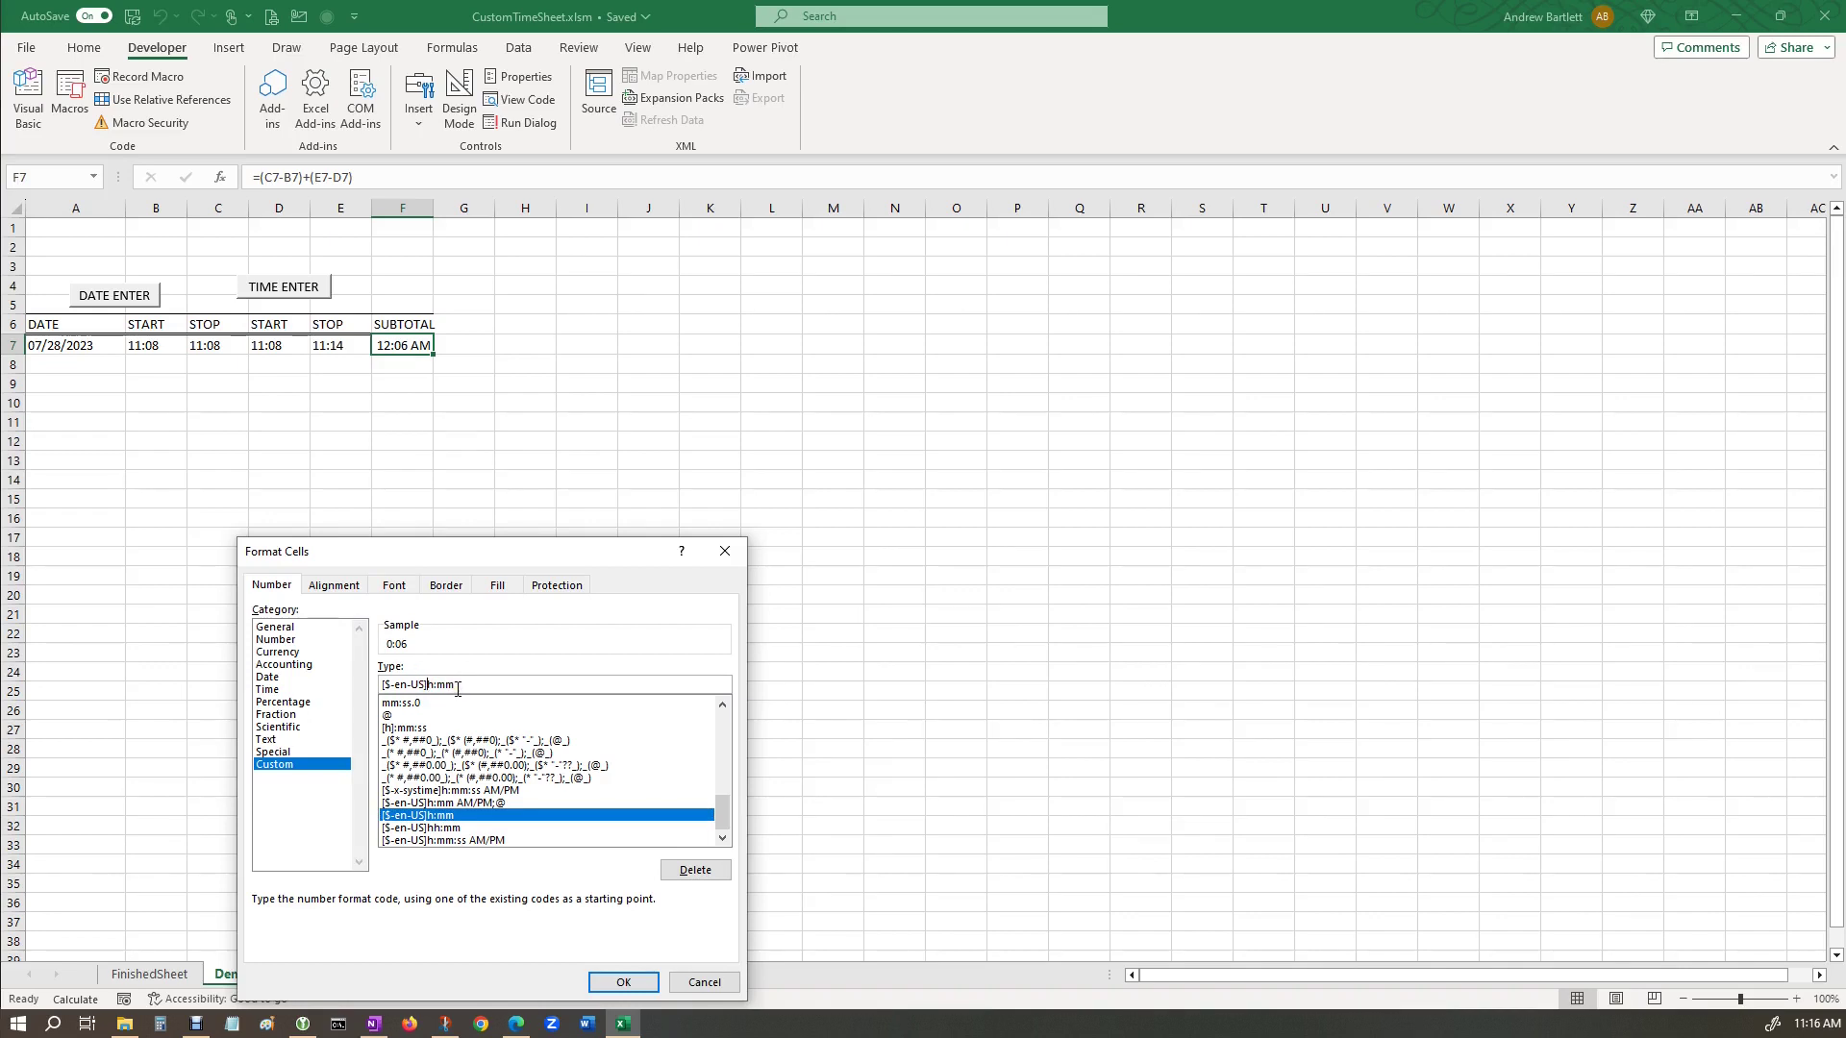
{"action": "type", "text": "H"}
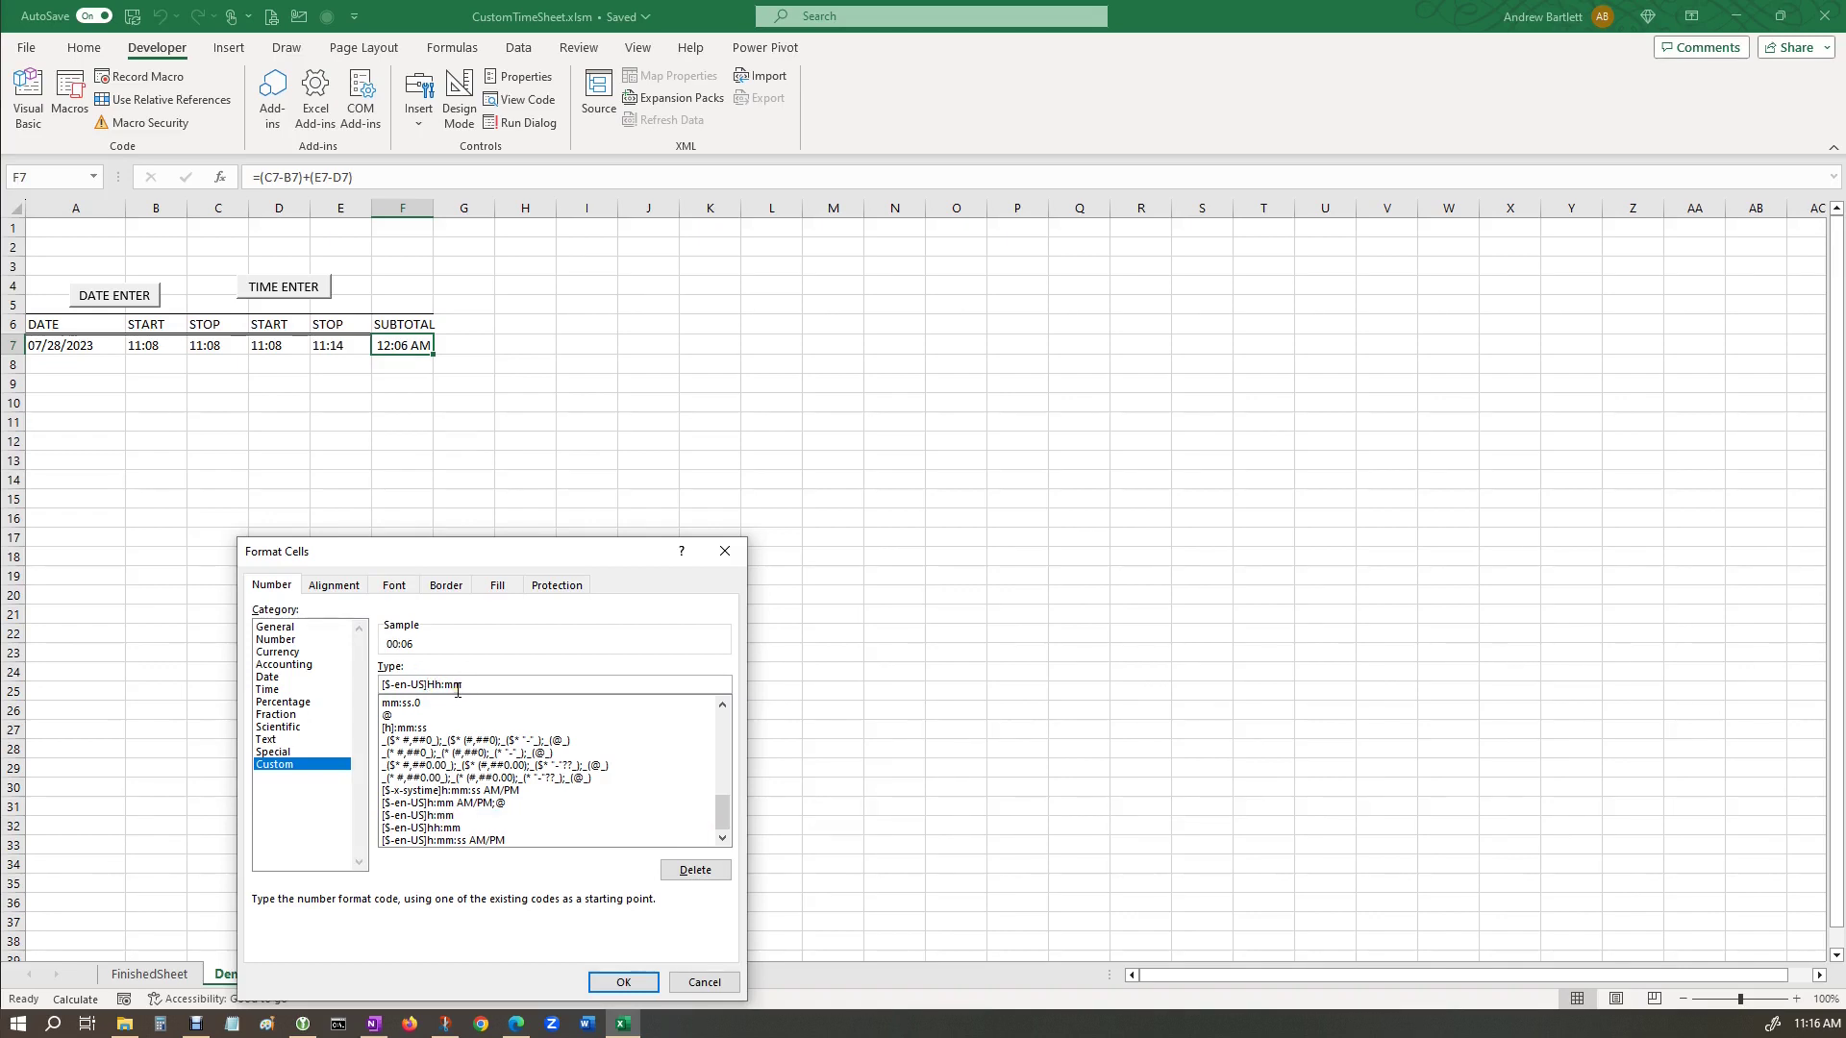
{"action": "left_click", "coordinate": [610, 979]}
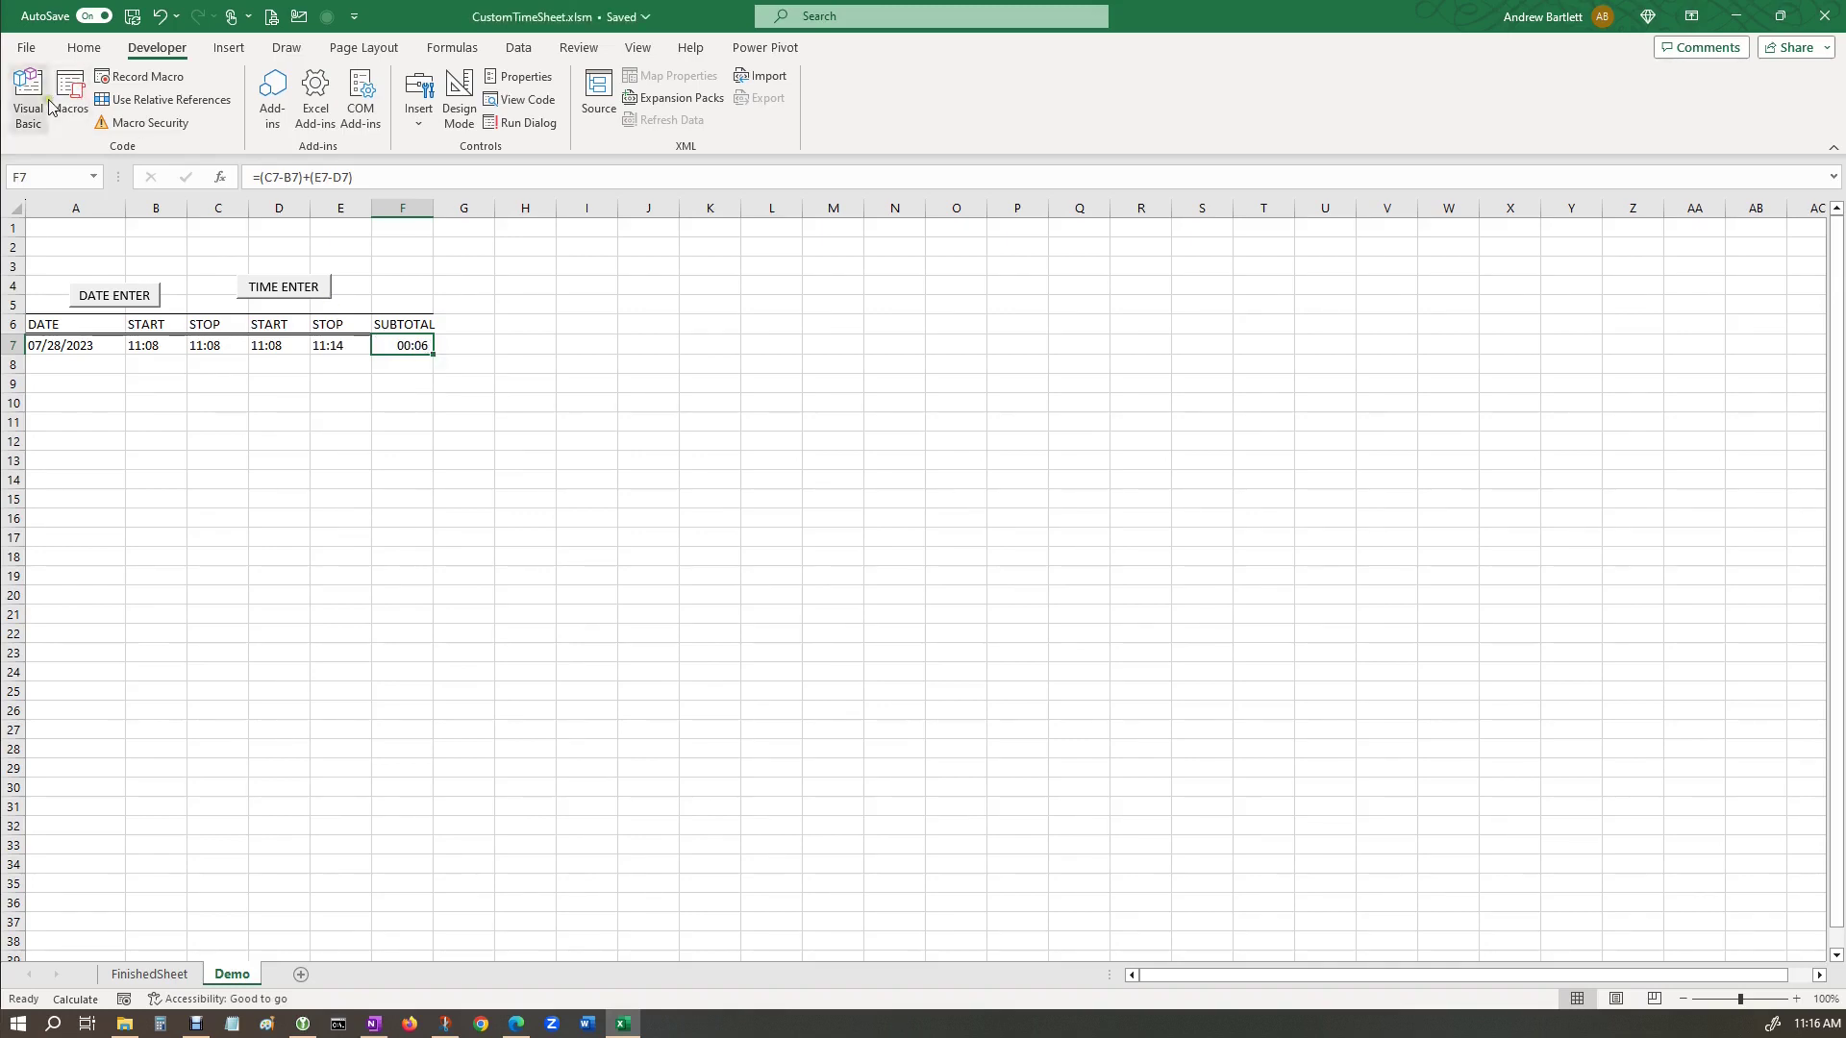
Copy F7's formatting down column F to about row 29 with Format Painter.
{"action": "left_click", "coordinate": [84, 47]}
{"action": "left_click", "coordinate": [77, 120]}
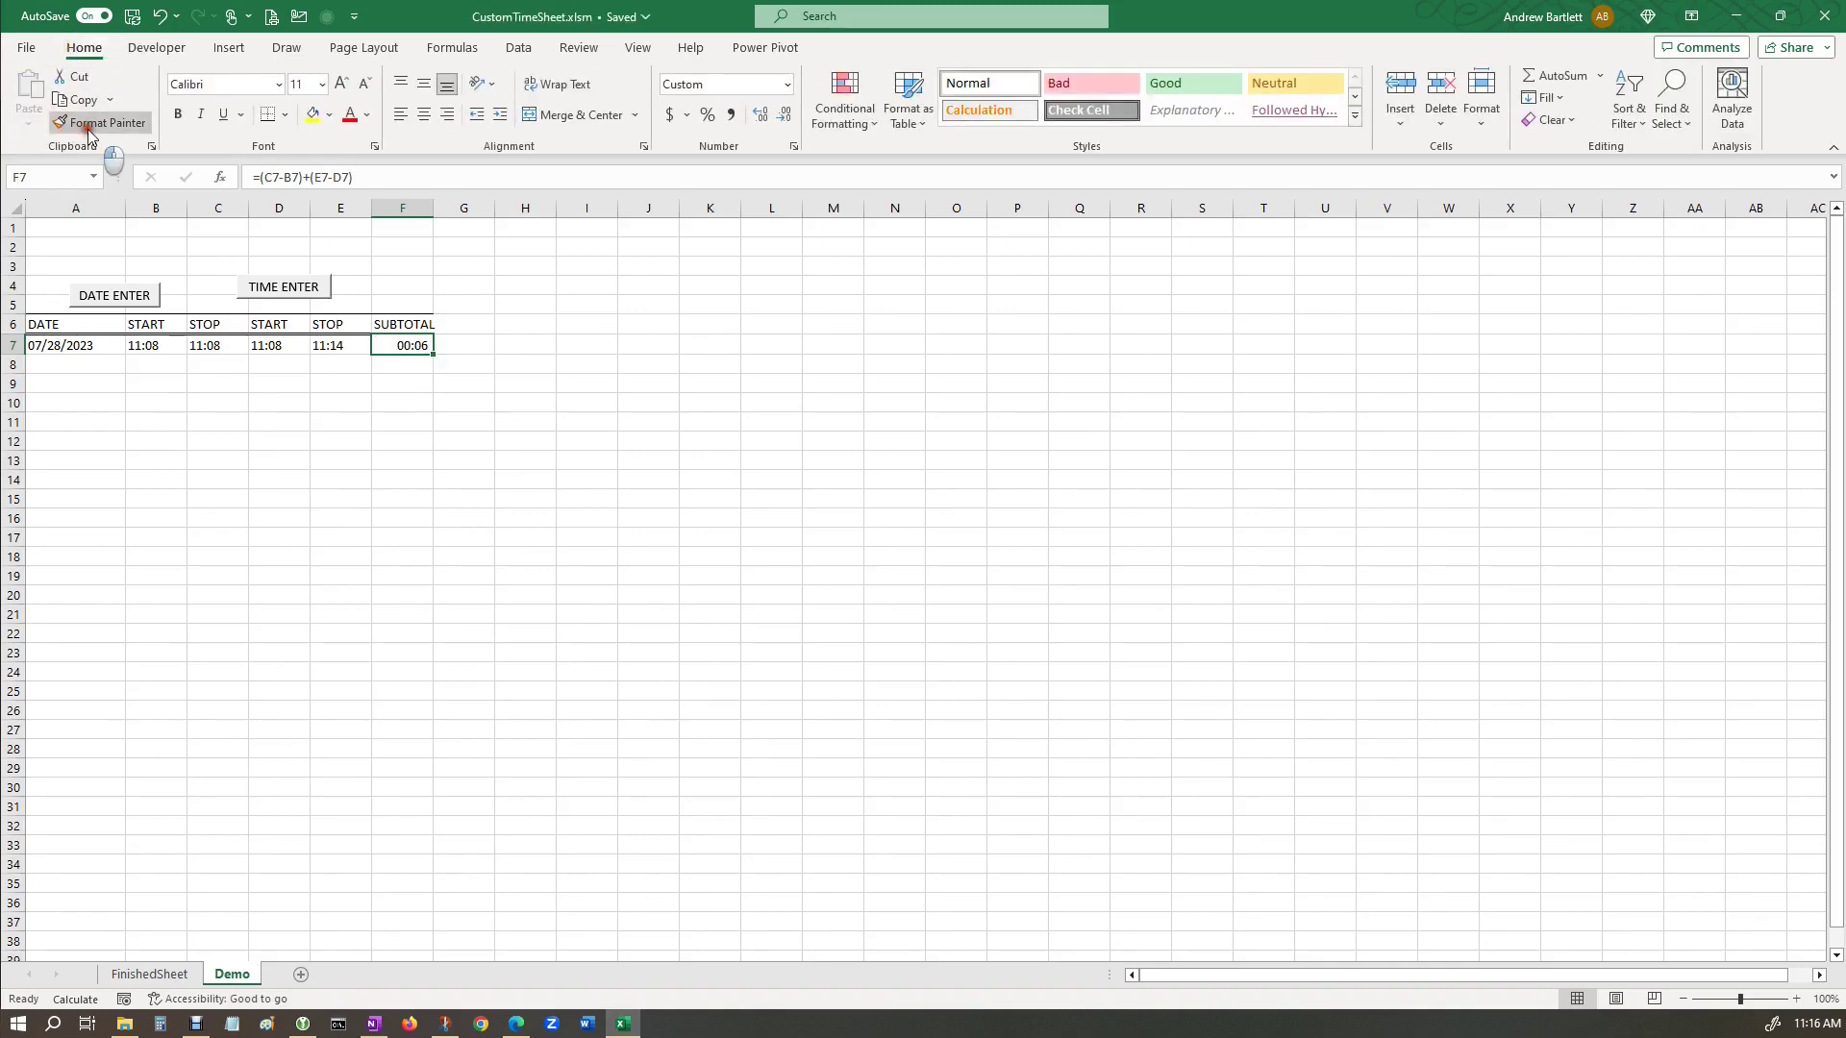
{"action": "left_click_drag", "start_coordinate": [406, 348], "coordinate": [391, 769]}
{"action": "left_click", "coordinate": [570, 483]}
{"action": "left_click", "coordinate": [423, 368]}
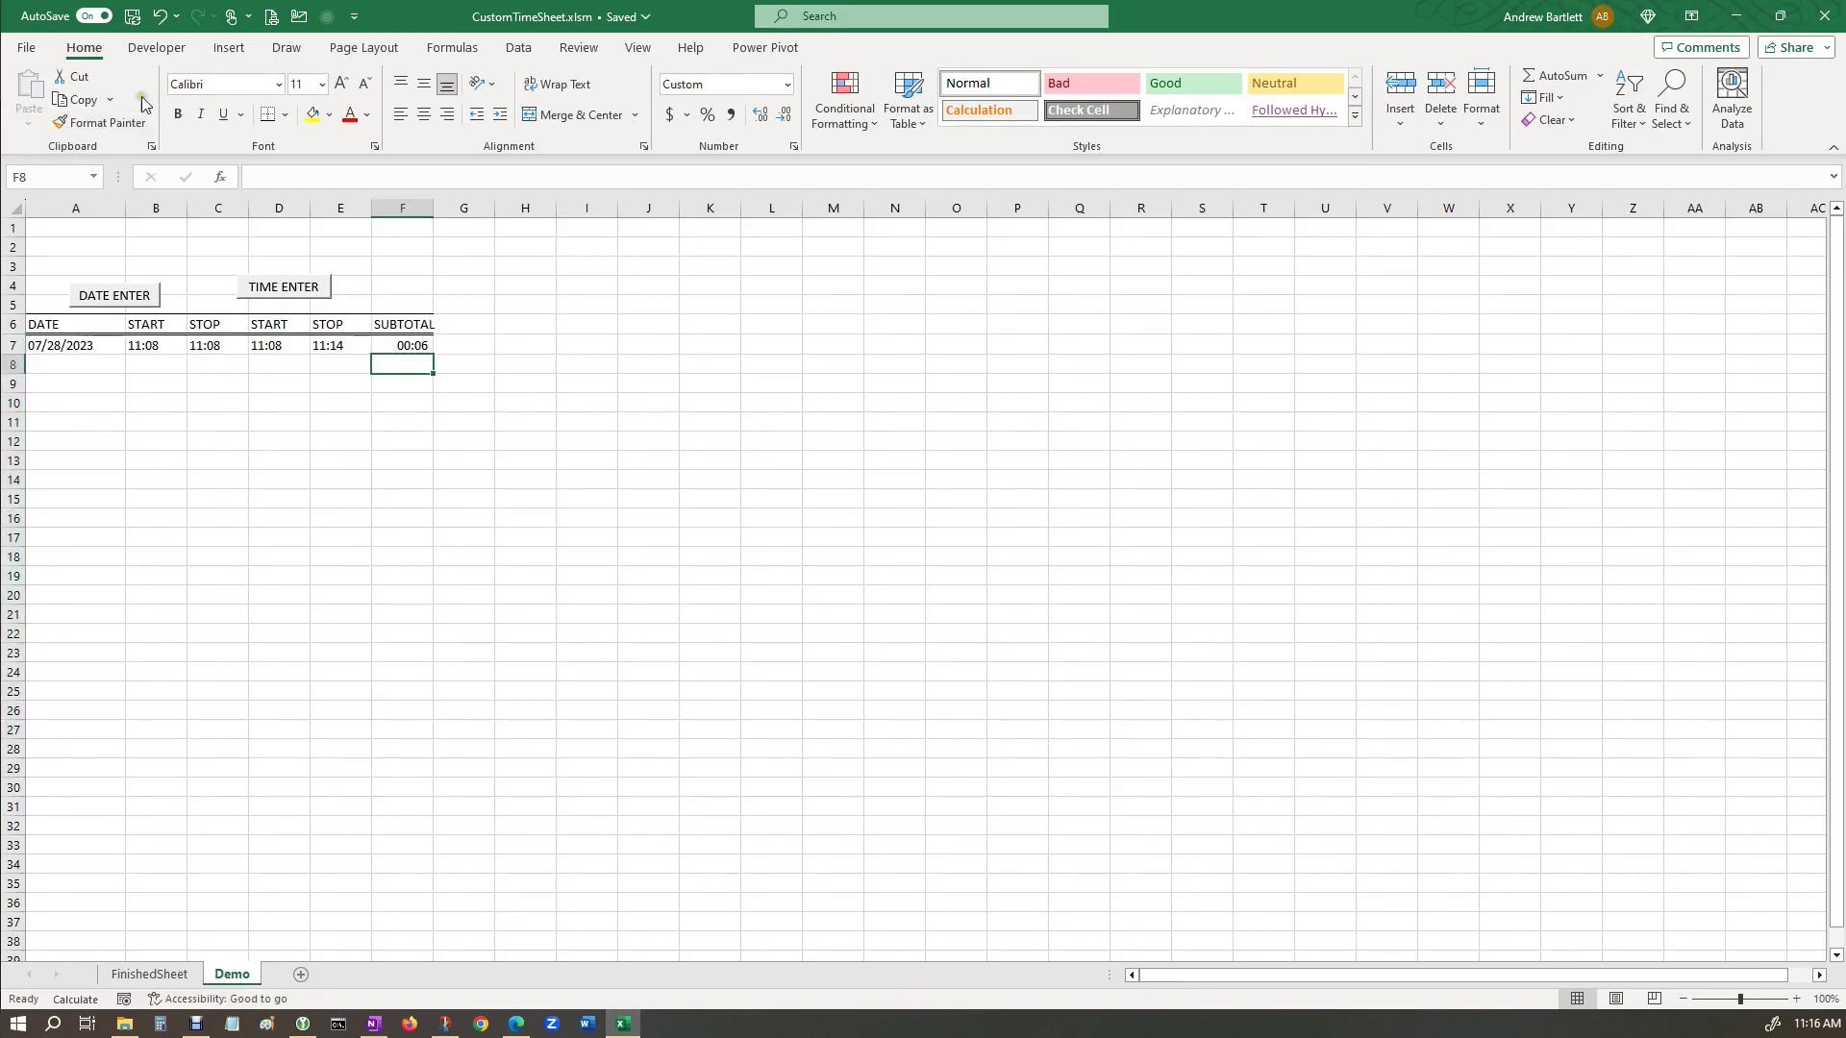
Run the SUBTOTAL macro from the macro list with F8 selected to test it.
{"action": "left_click", "coordinate": [157, 47]}
{"action": "left_click", "coordinate": [87, 89]}
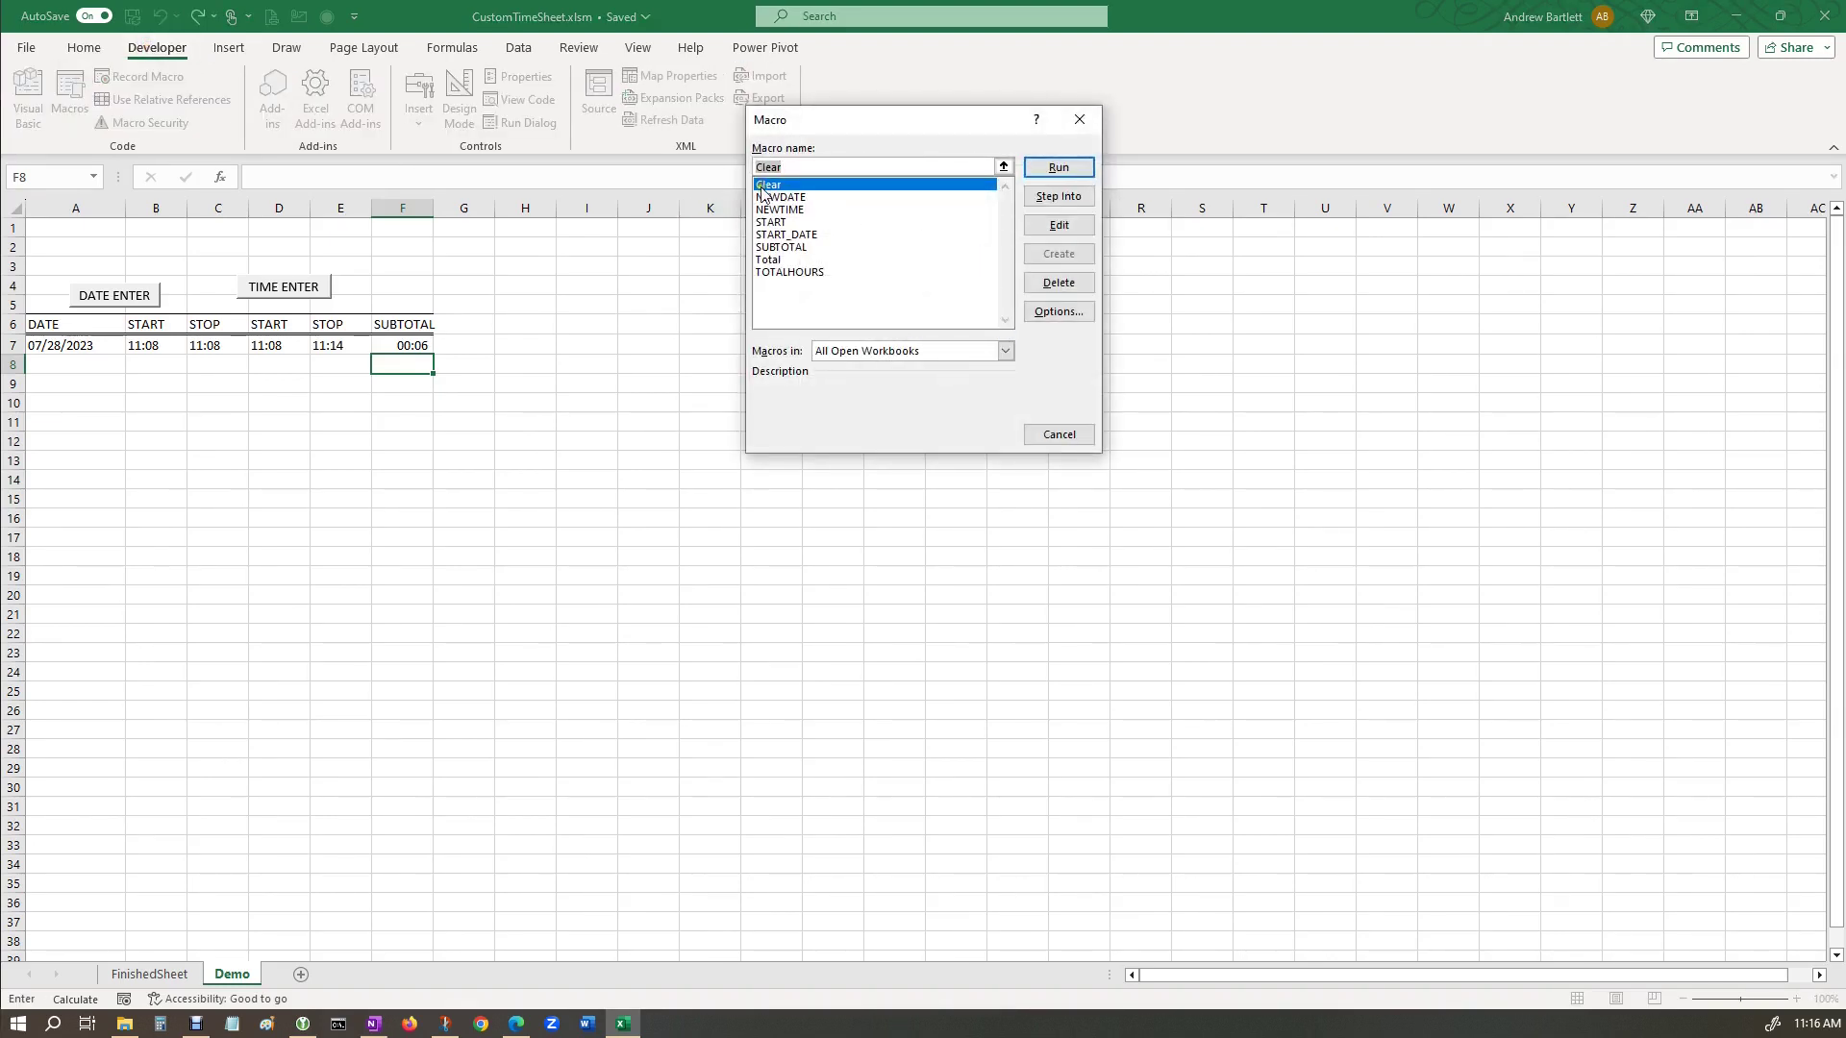
{"action": "left_click", "coordinate": [782, 252]}
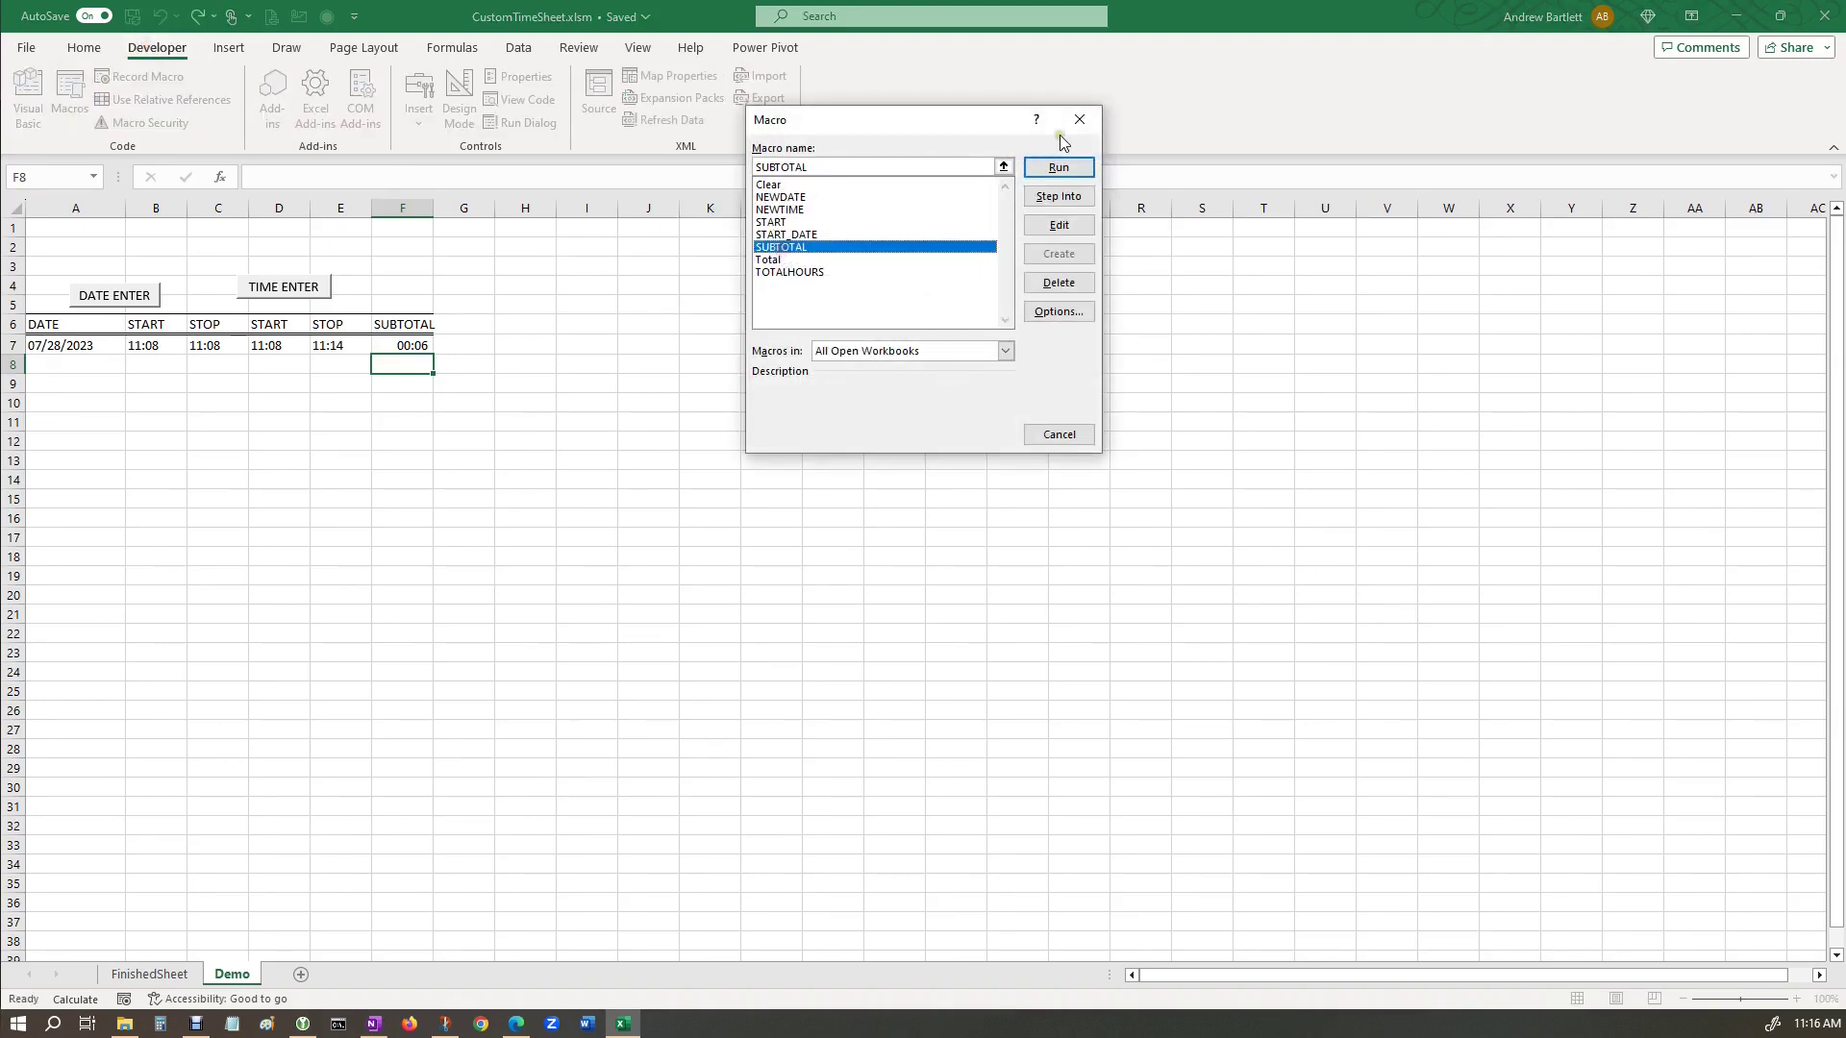
{"action": "left_click", "coordinate": [1058, 167]}
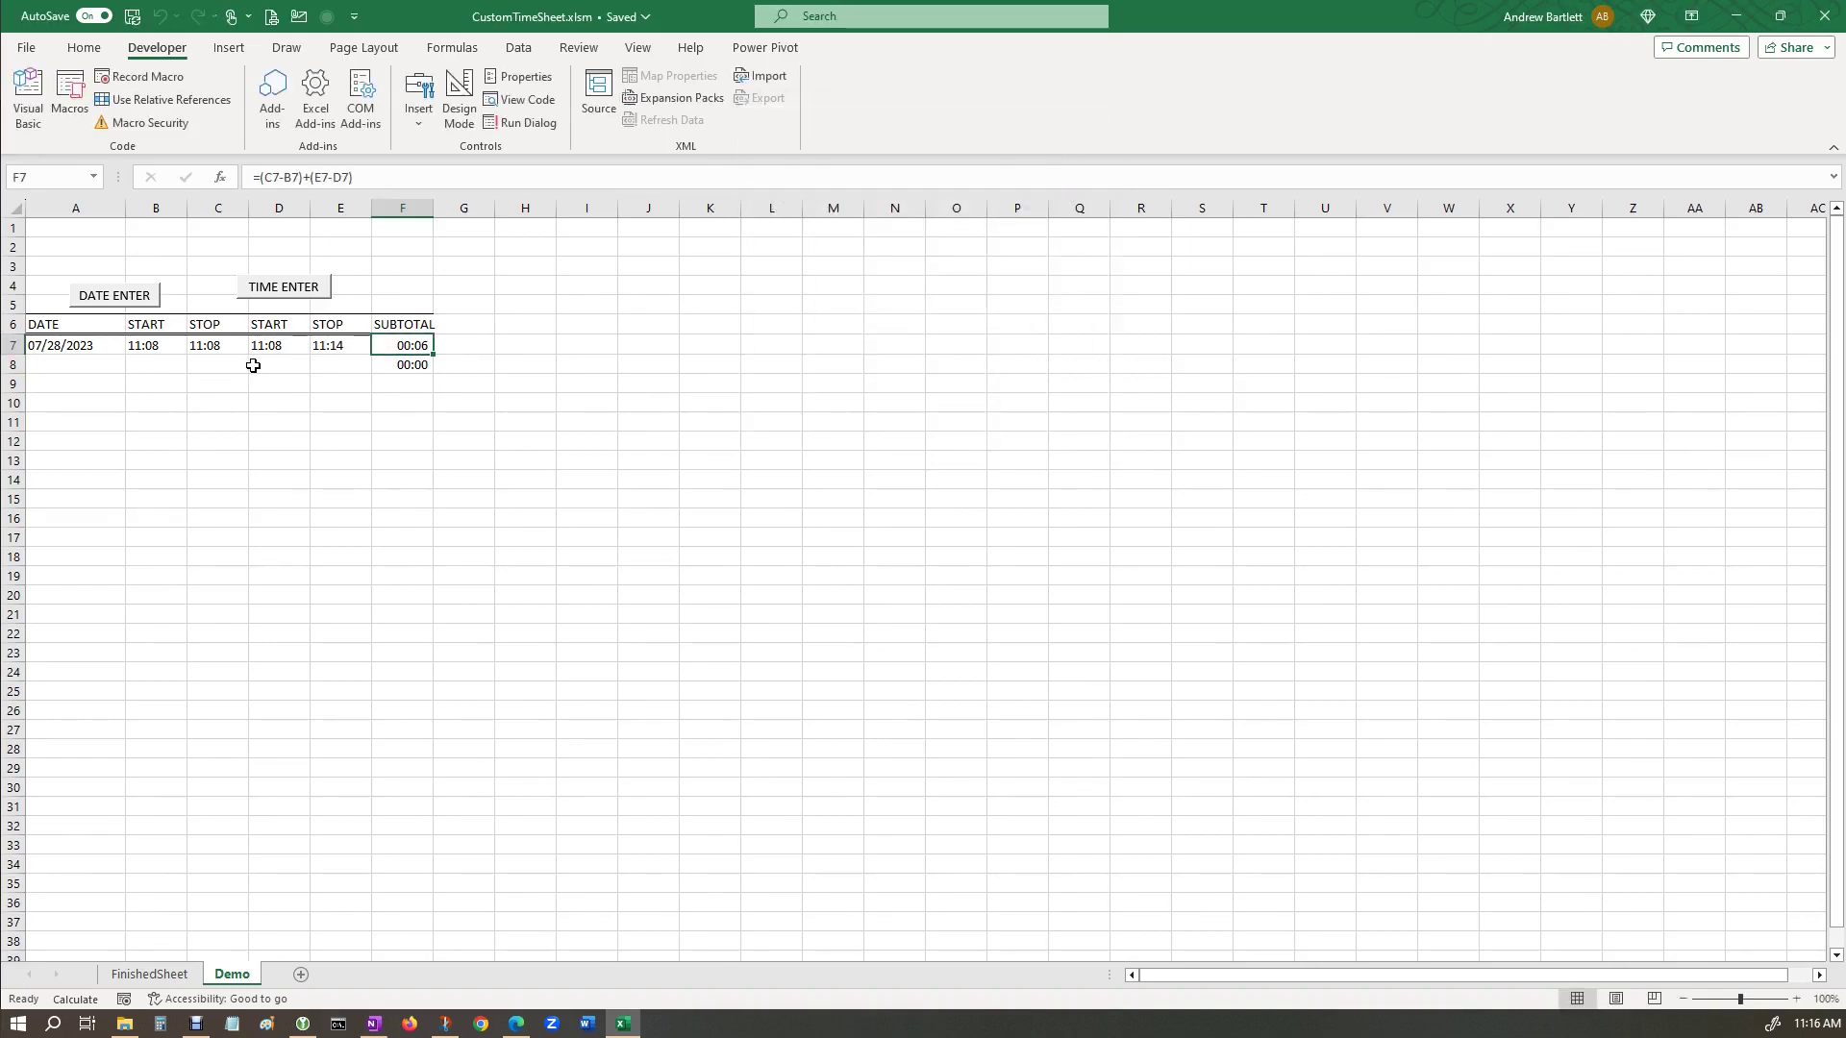
Compare the formulas in F7 and F8 and clear F8.
{"action": "left_click", "coordinate": [489, 368]}
{"action": "left_click", "coordinate": [394, 369]}
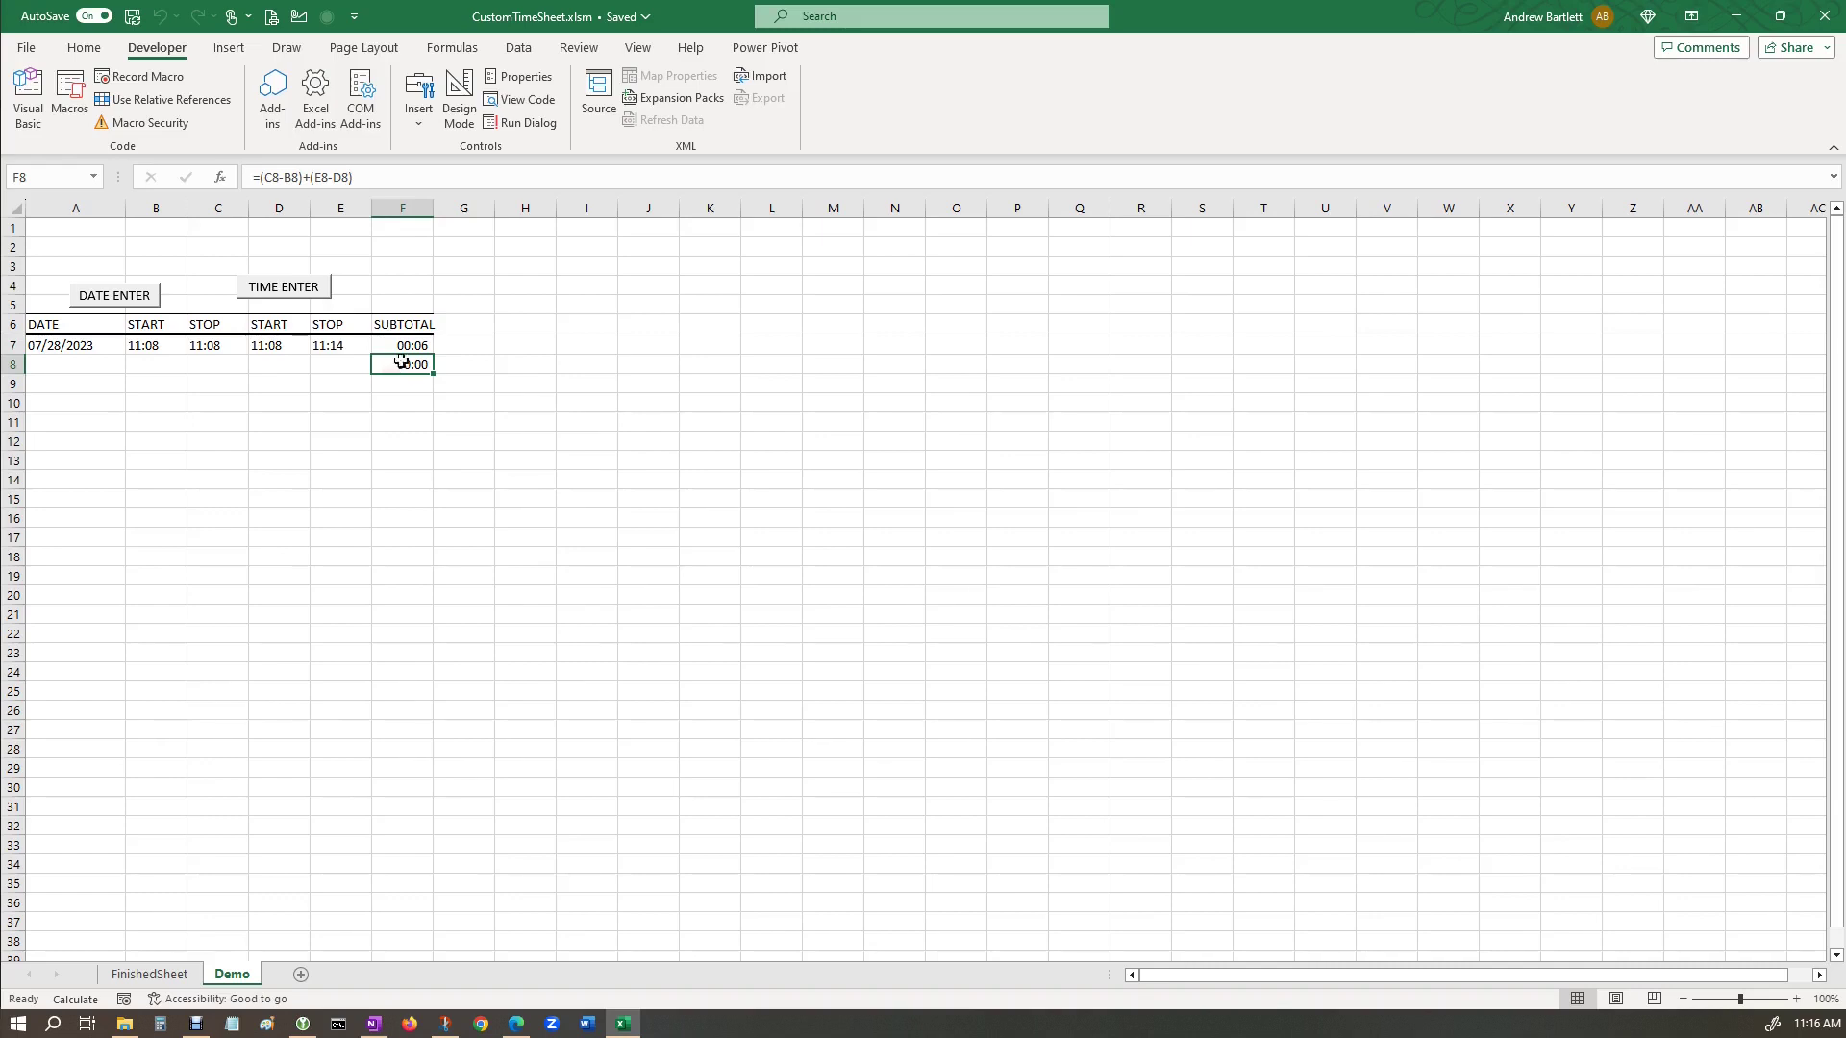
{"action": "left_click", "coordinate": [404, 343]}
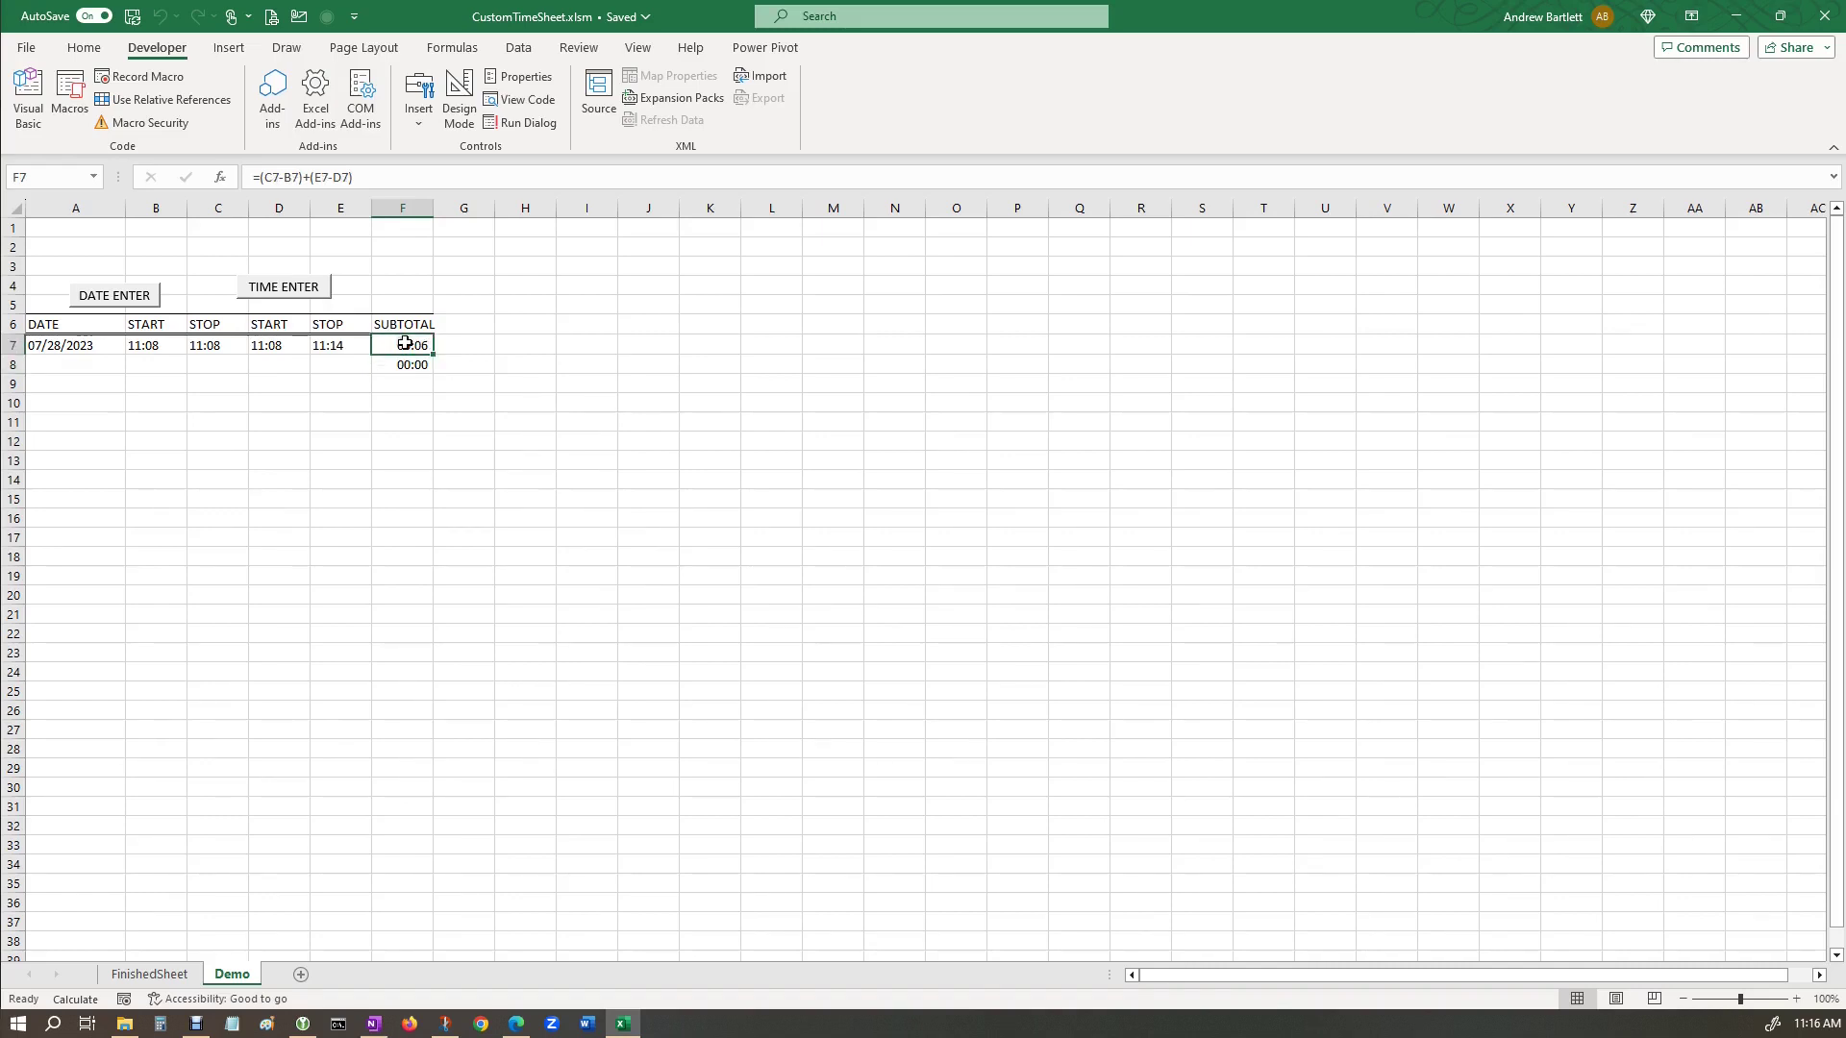
{"action": "left_click", "coordinate": [411, 367]}
{"action": "key", "text": "Delete"}
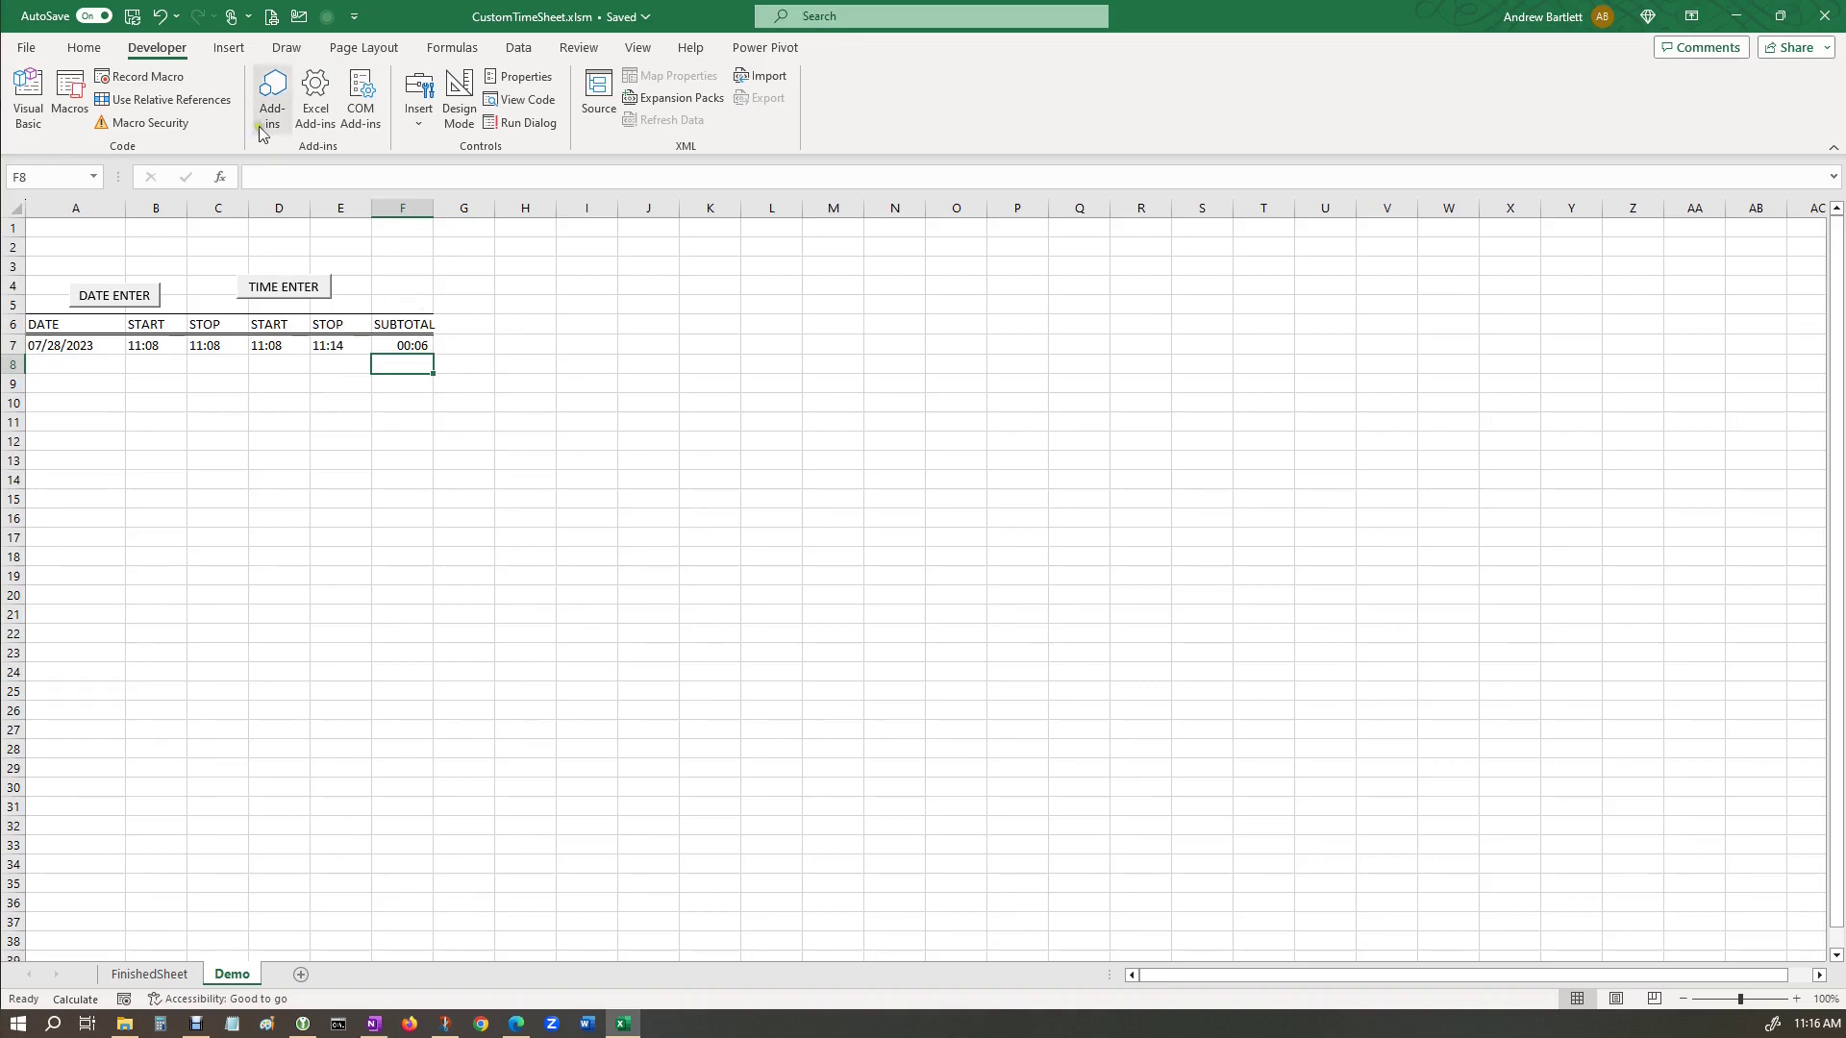
Insert a form control button above the SUBTOTAL column around F3:F4 and assign the SUBTOTAL macro to it.
{"action": "left_click", "coordinate": [415, 105]}
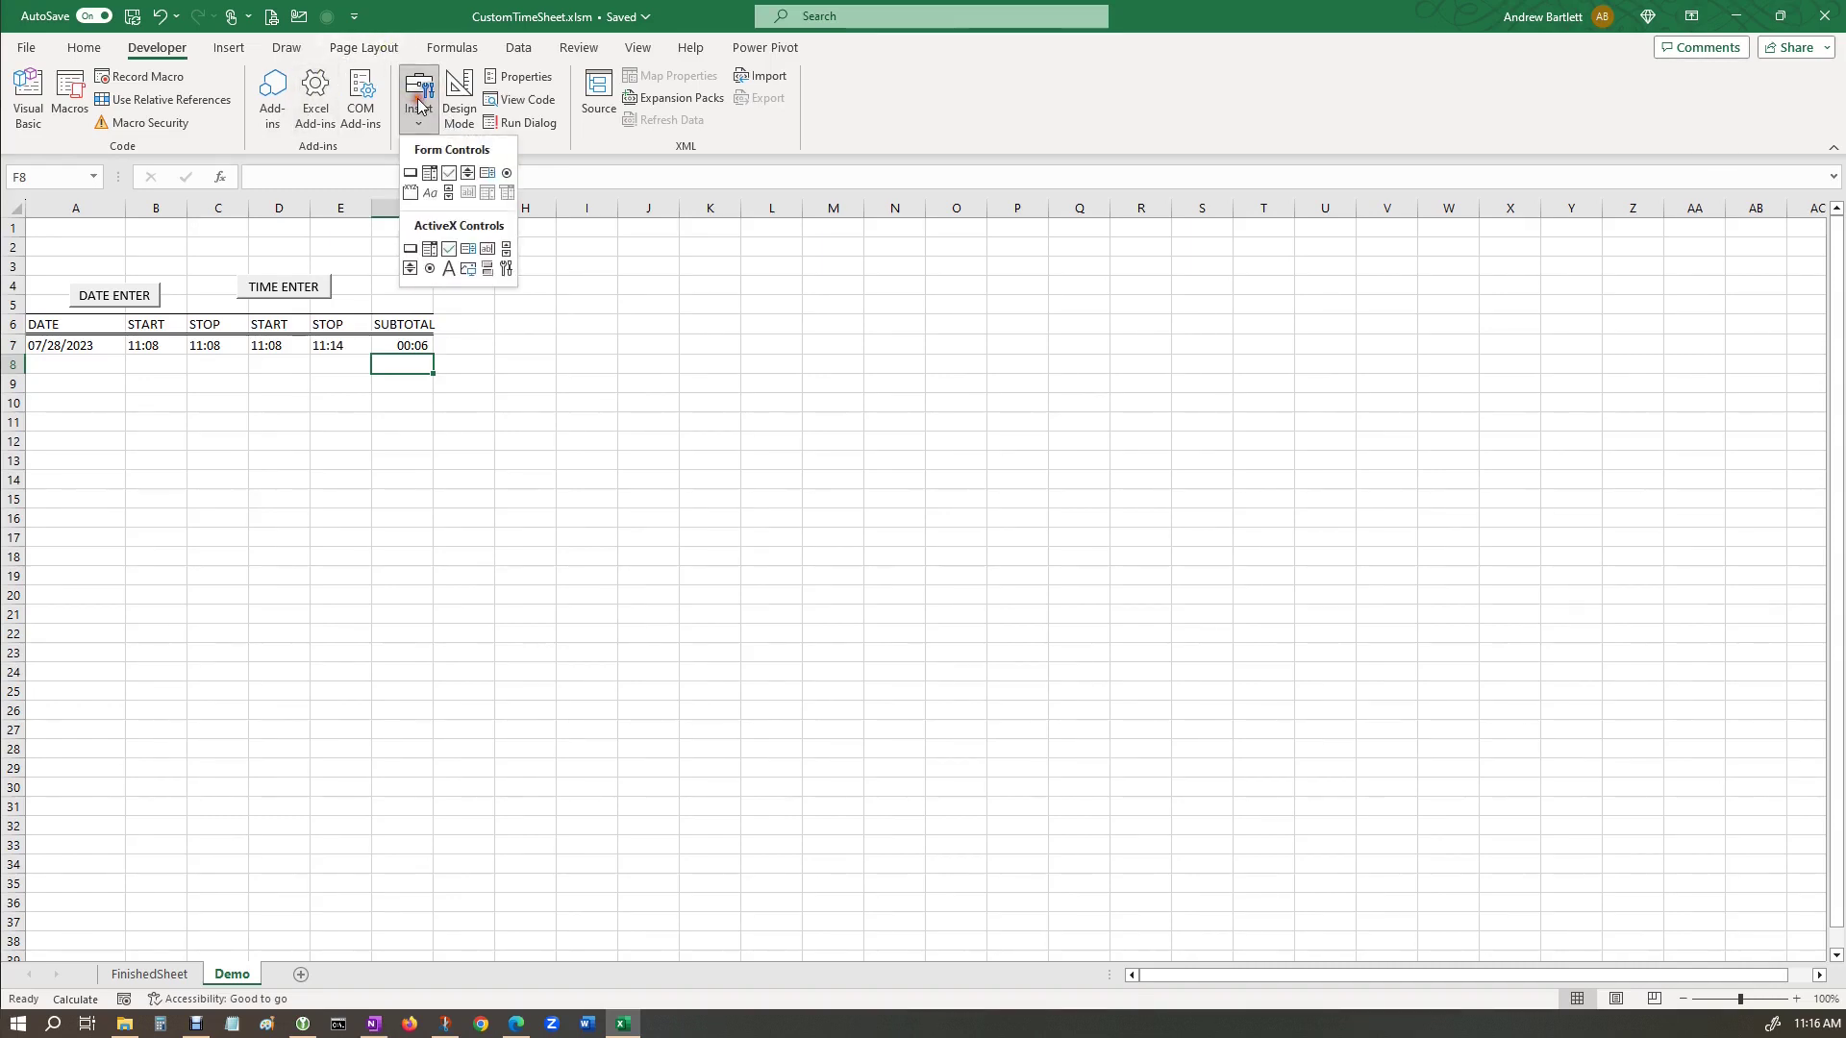
{"action": "left_click", "coordinate": [410, 174]}
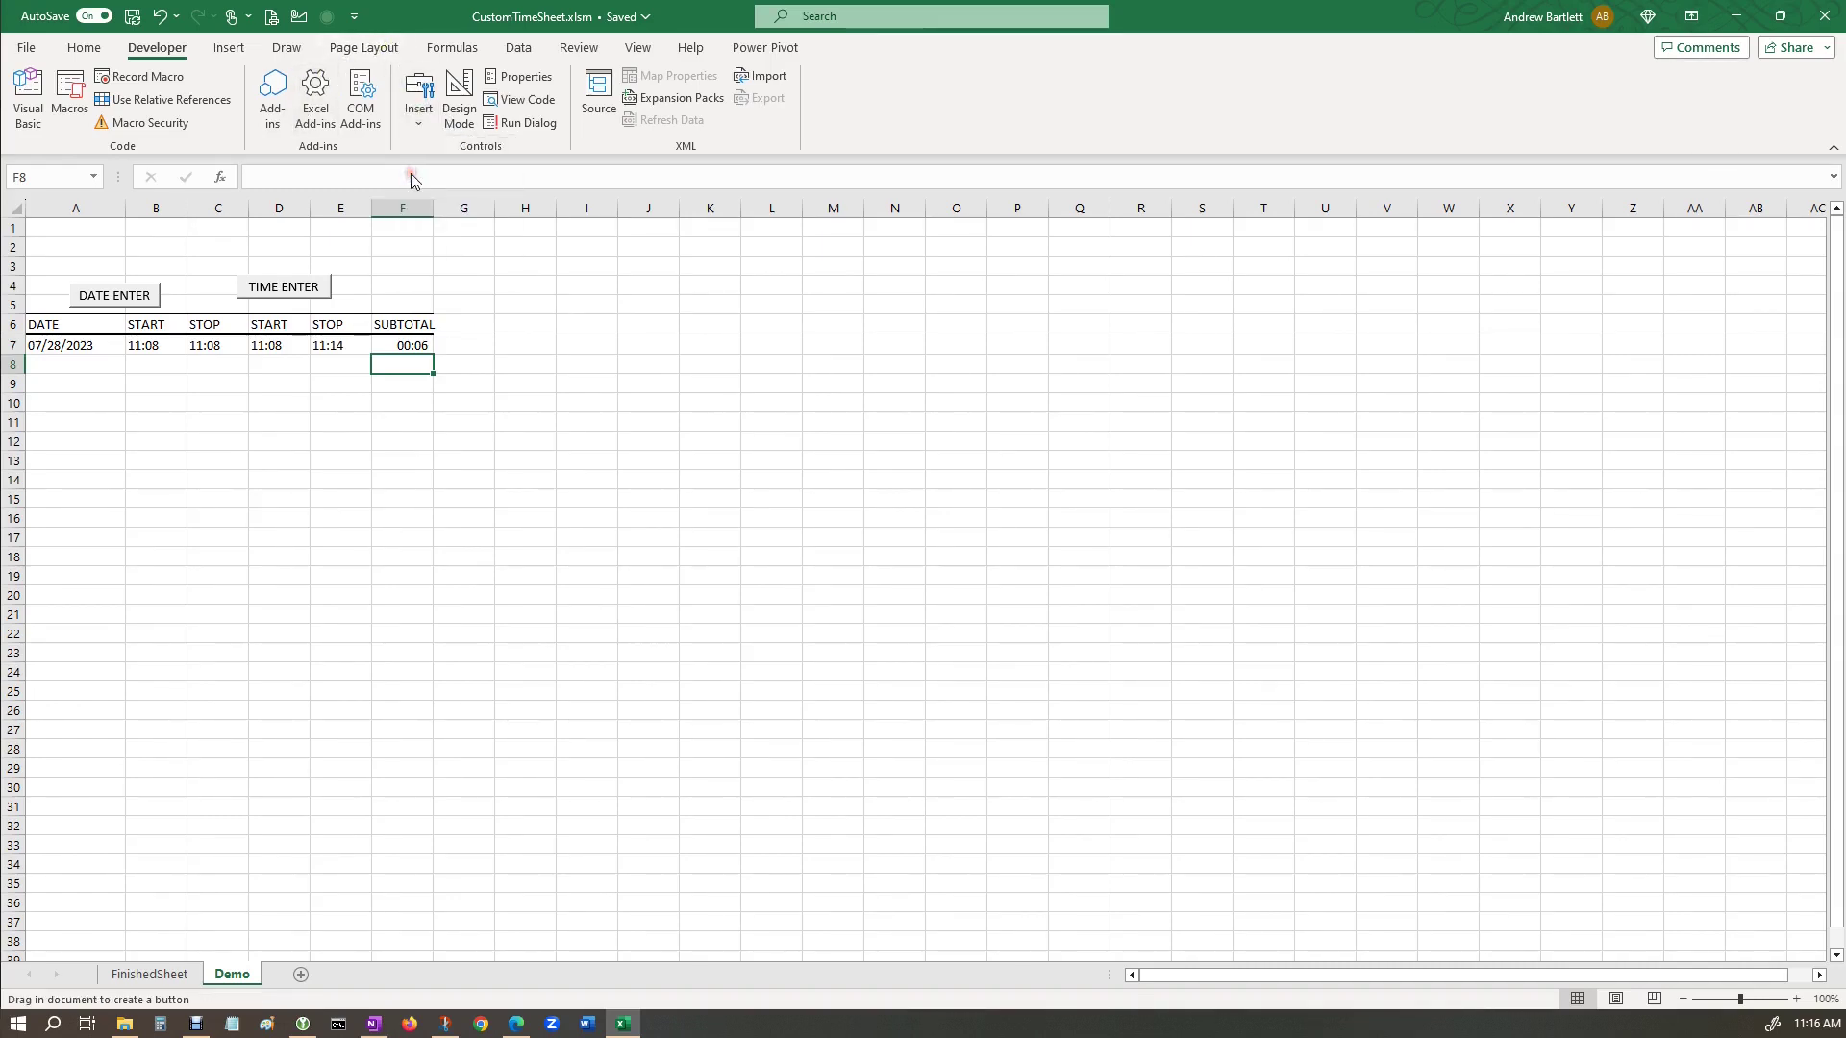
{"action": "left_click", "coordinate": [396, 267]}
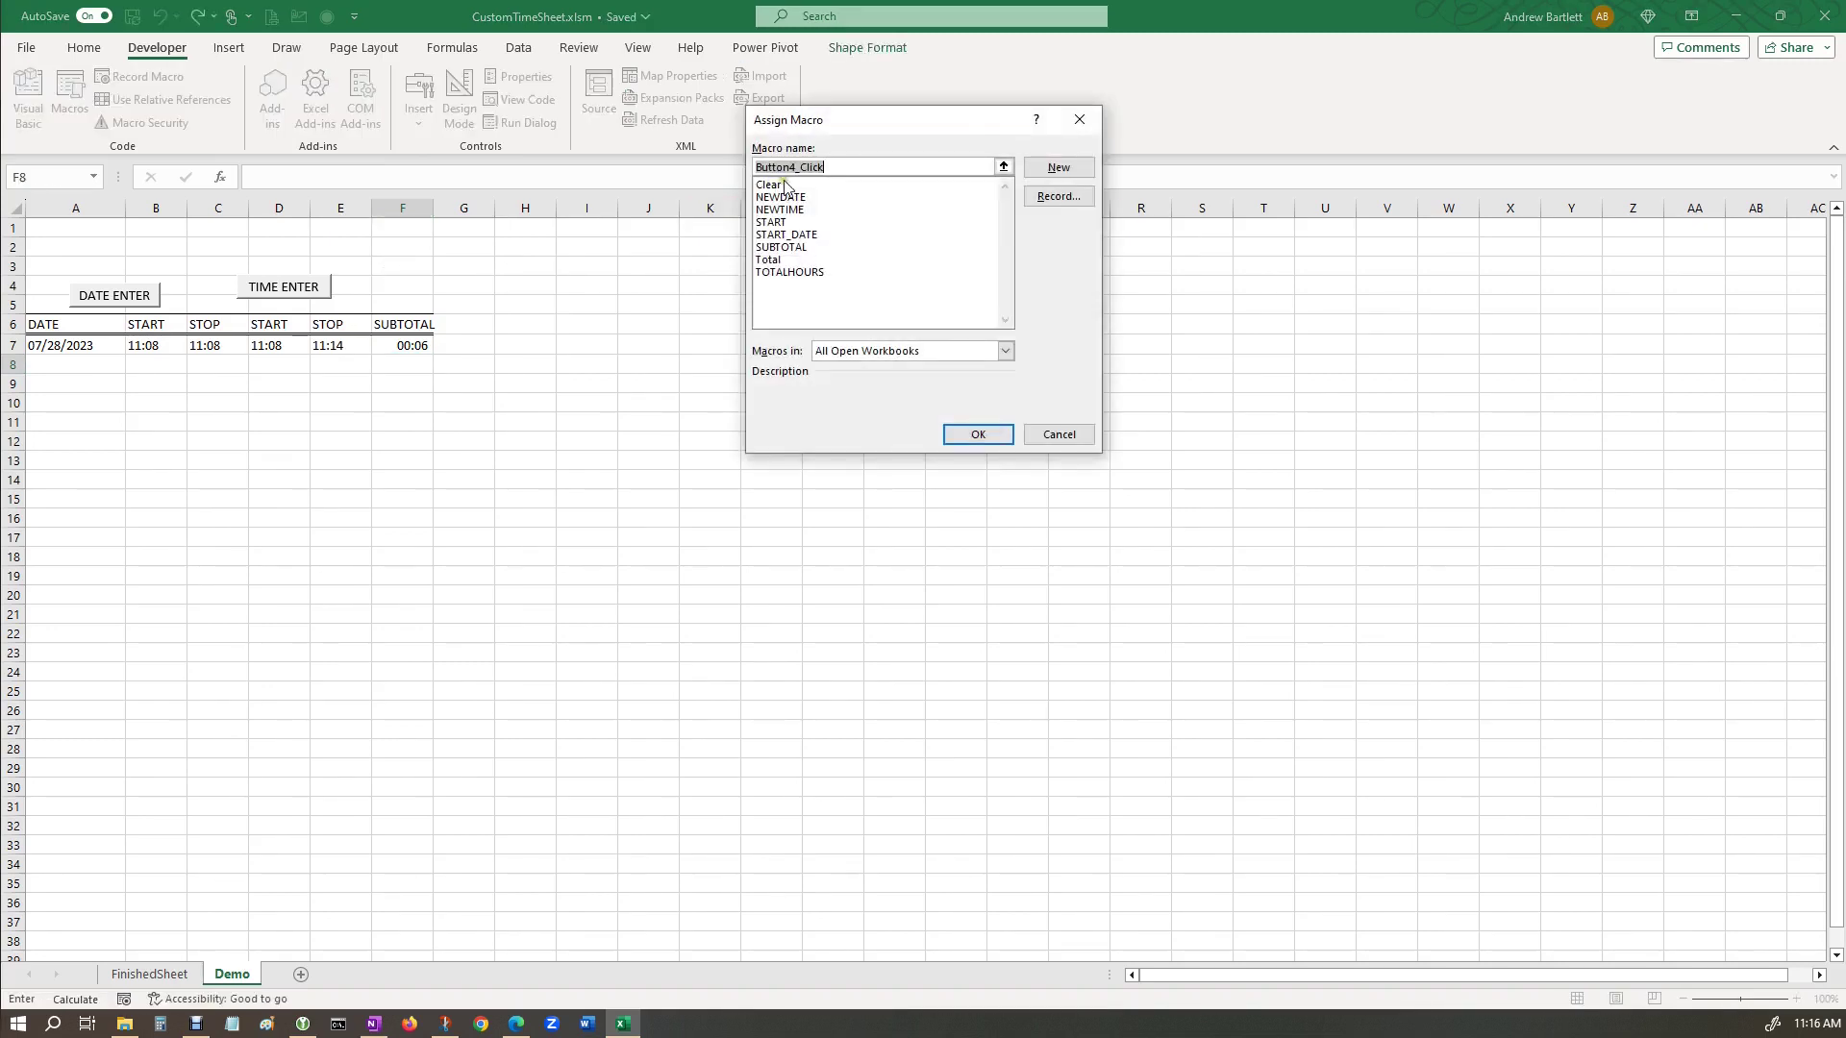
{"action": "left_click", "coordinate": [796, 247]}
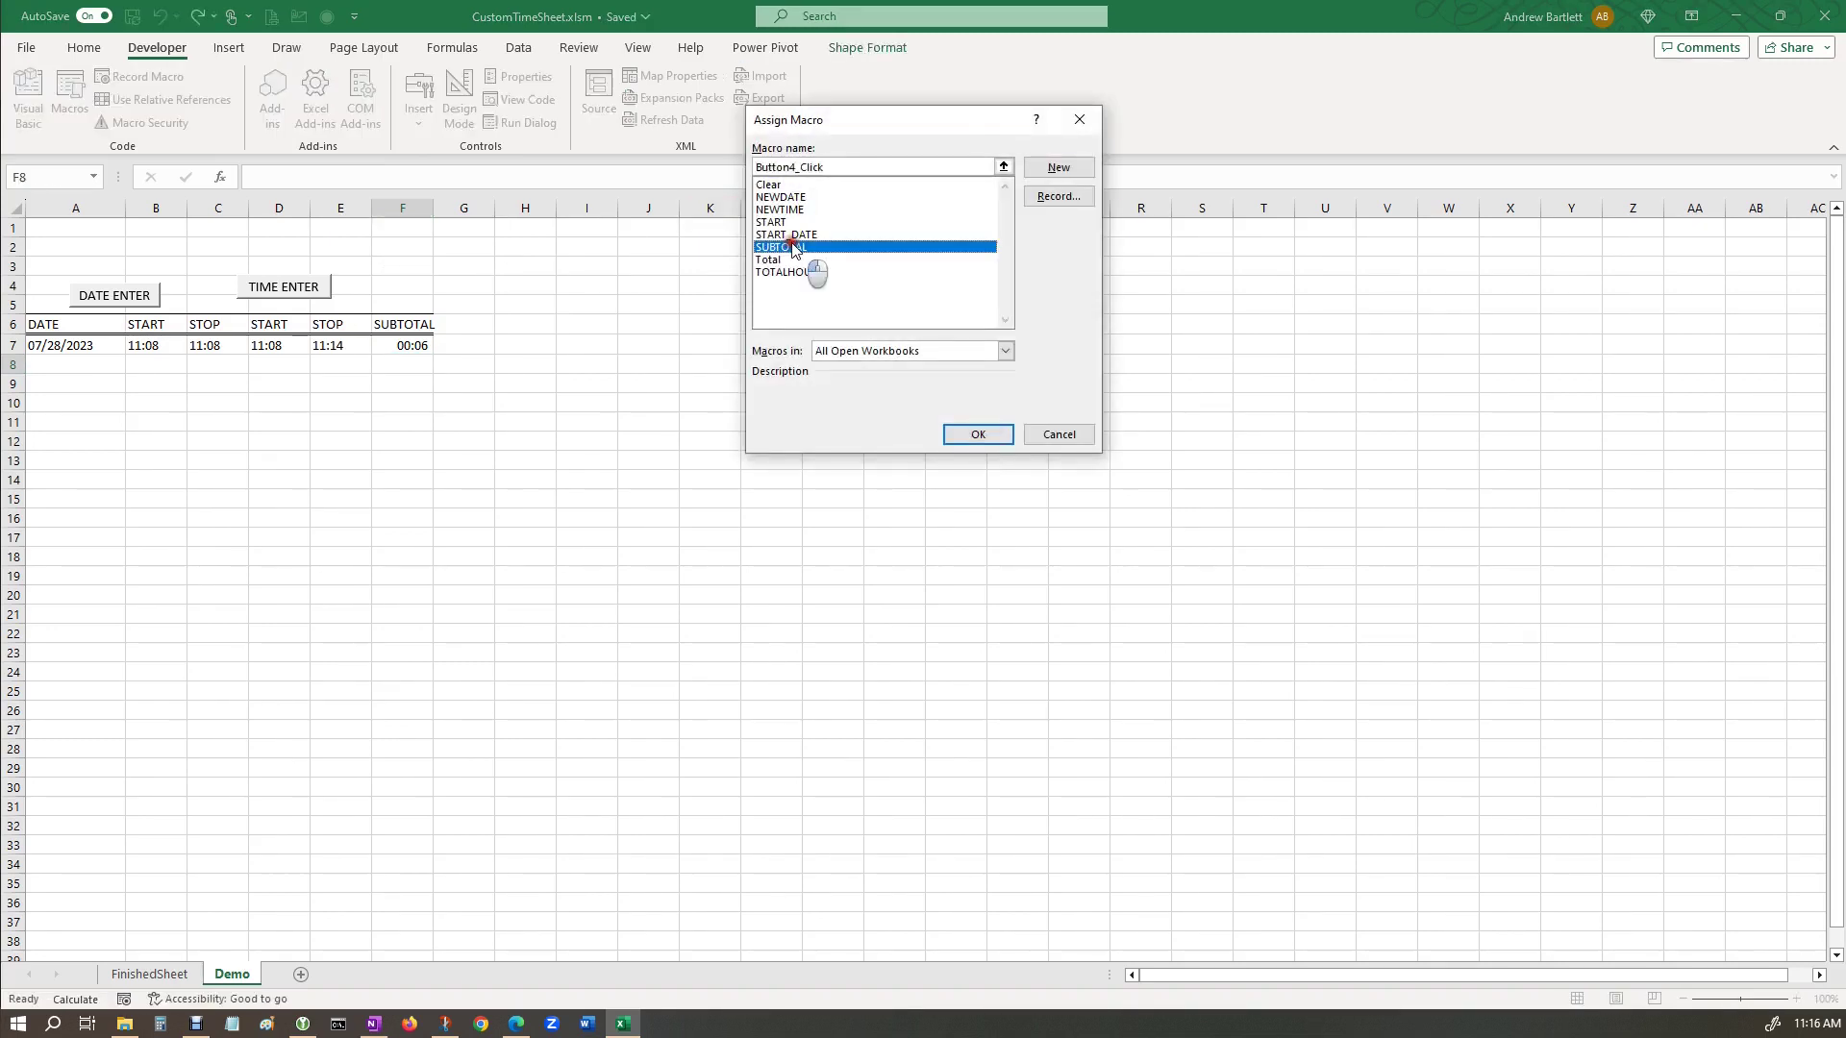
{"action": "left_click", "coordinate": [974, 431]}
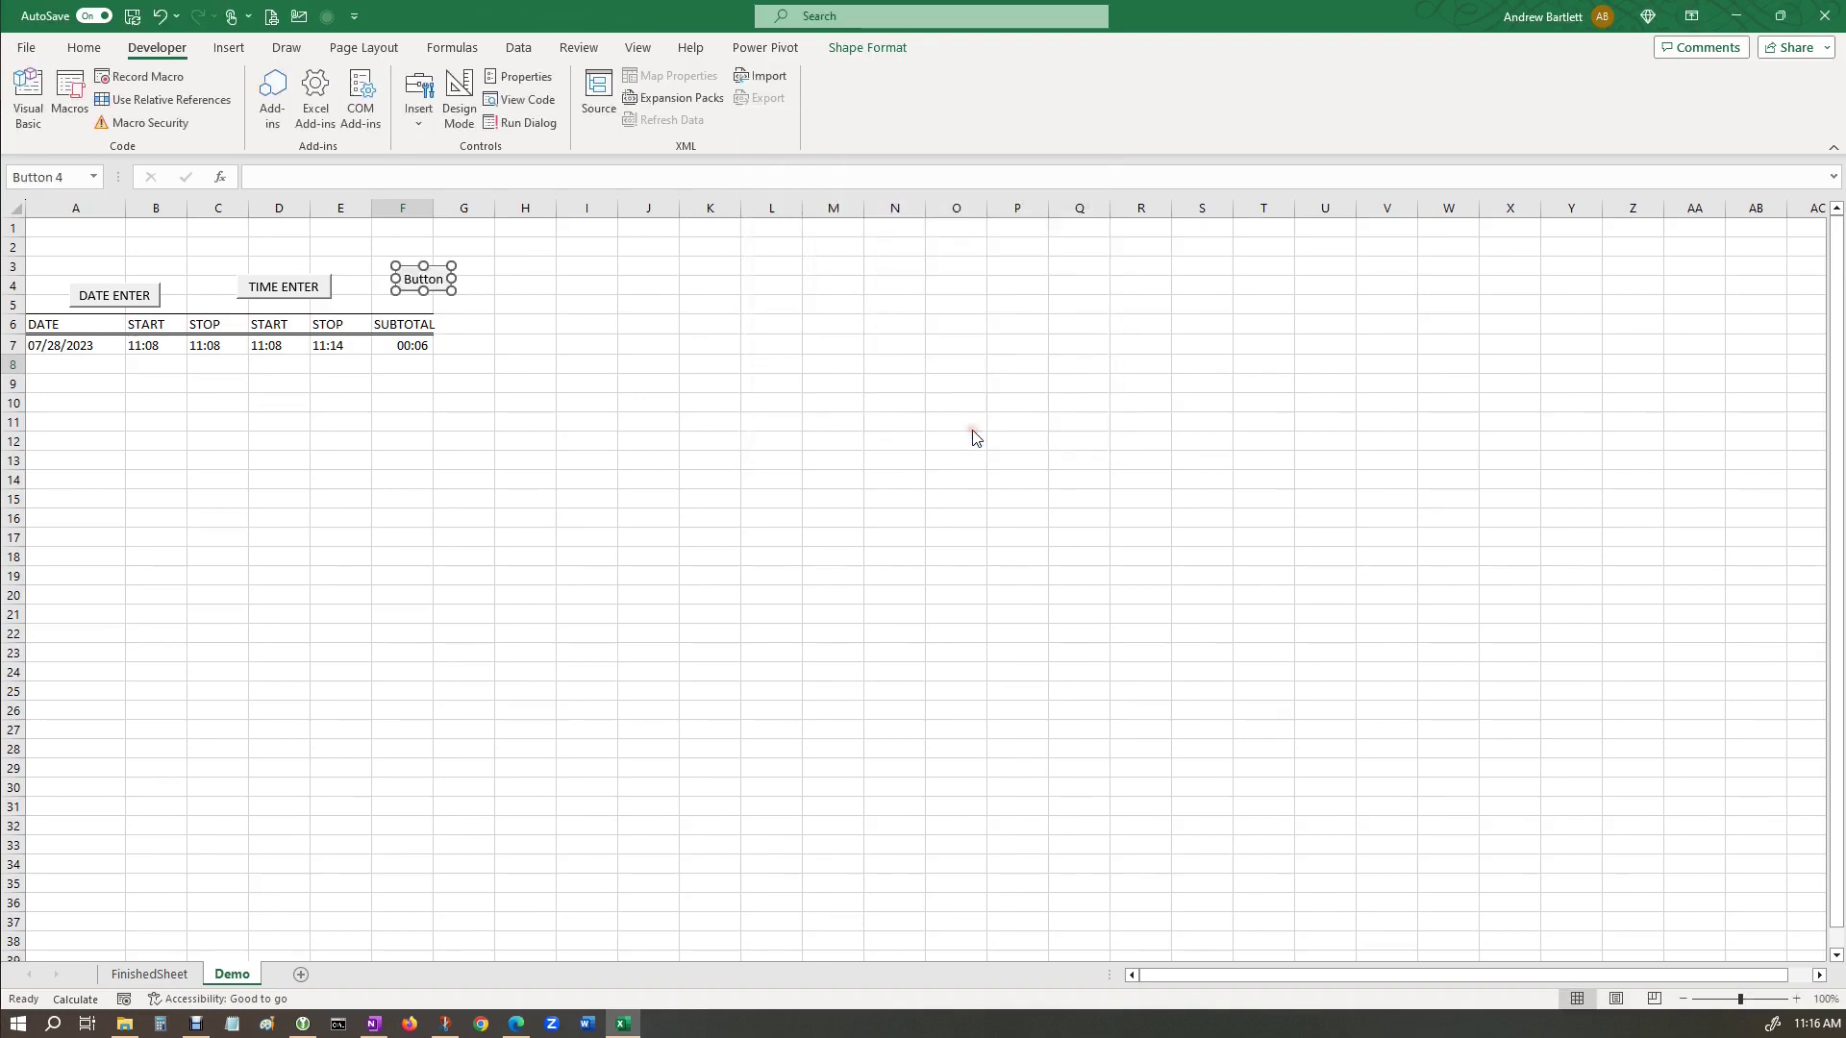
Replace the new button's label with SUBTOTAL.
{"action": "left_click", "coordinate": [416, 278]}
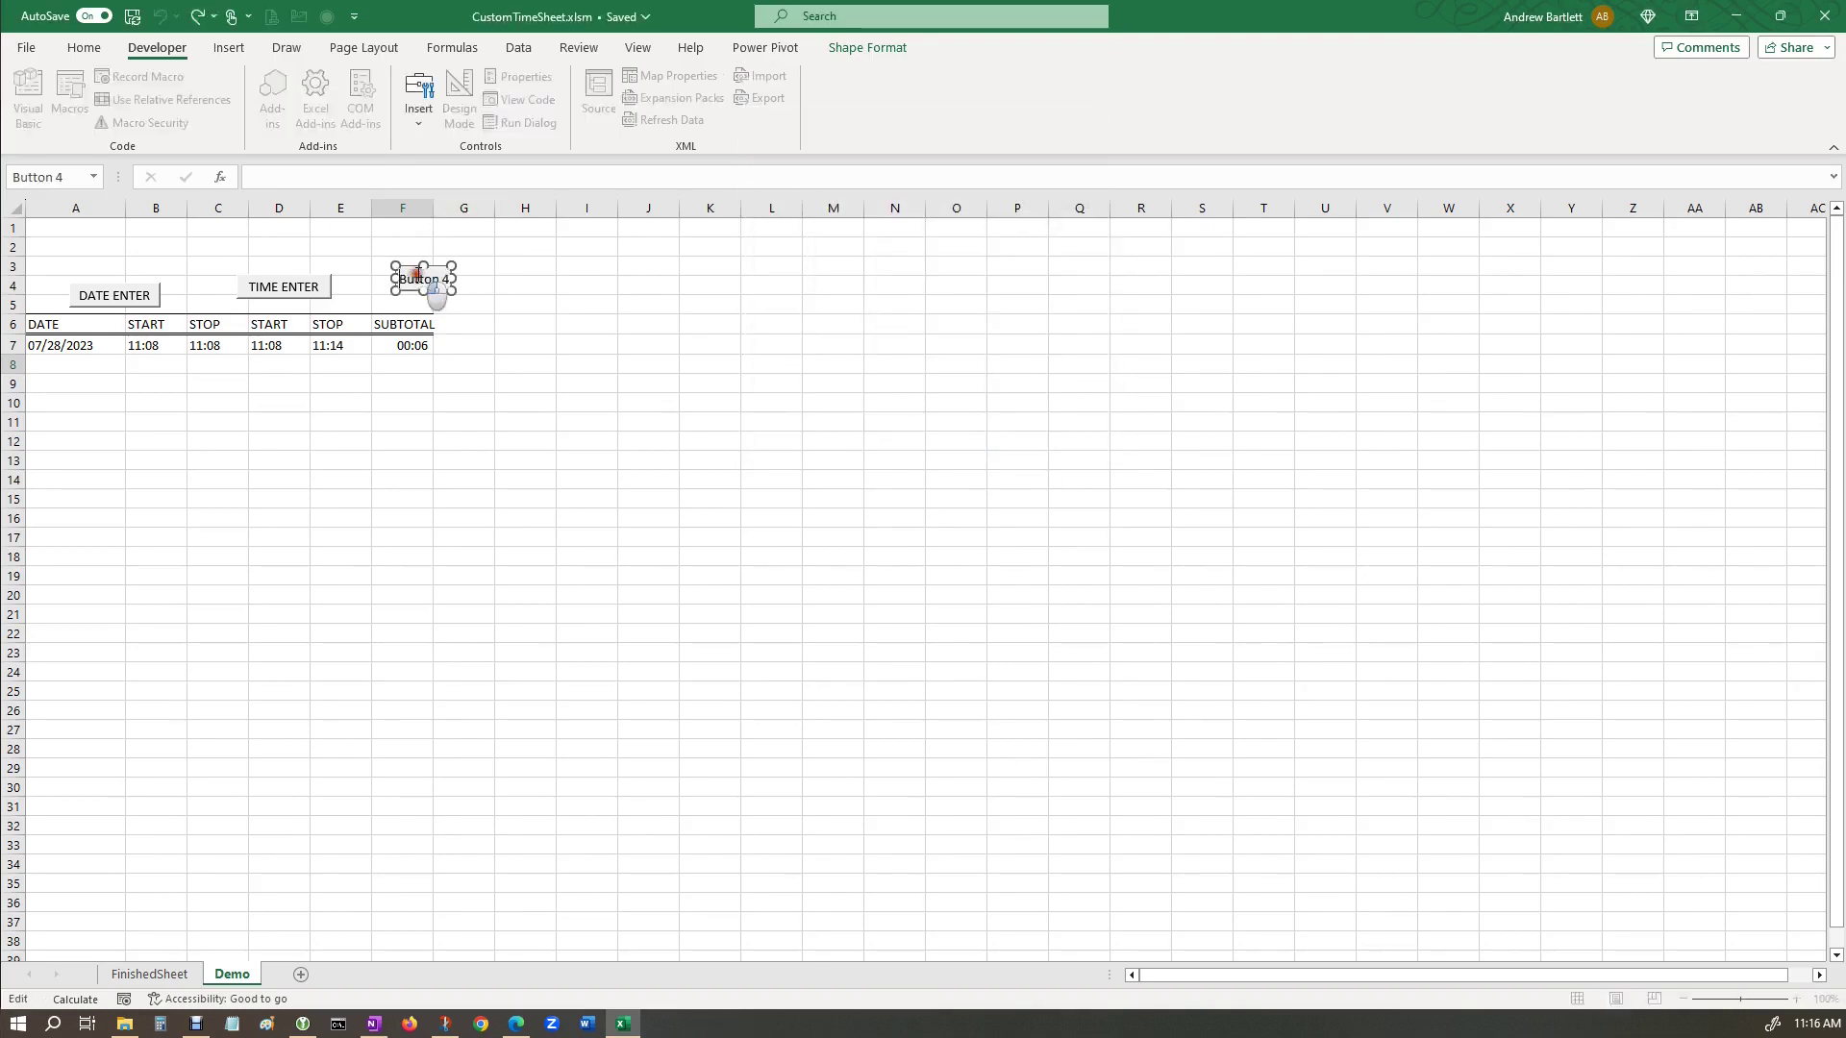
{"action": "key", "text": "BackSpace"}
{"action": "key", "text": "BackSpace"}
{"action": "key", "text": "BackSpace"}
{"action": "key", "text": "BackSpace"}
{"action": "key", "text": "BackSpace"}
{"action": "key", "text": "BackSpace"}
{"action": "key", "text": "BackSpace"}
{"action": "key", "text": "BackSpace"}
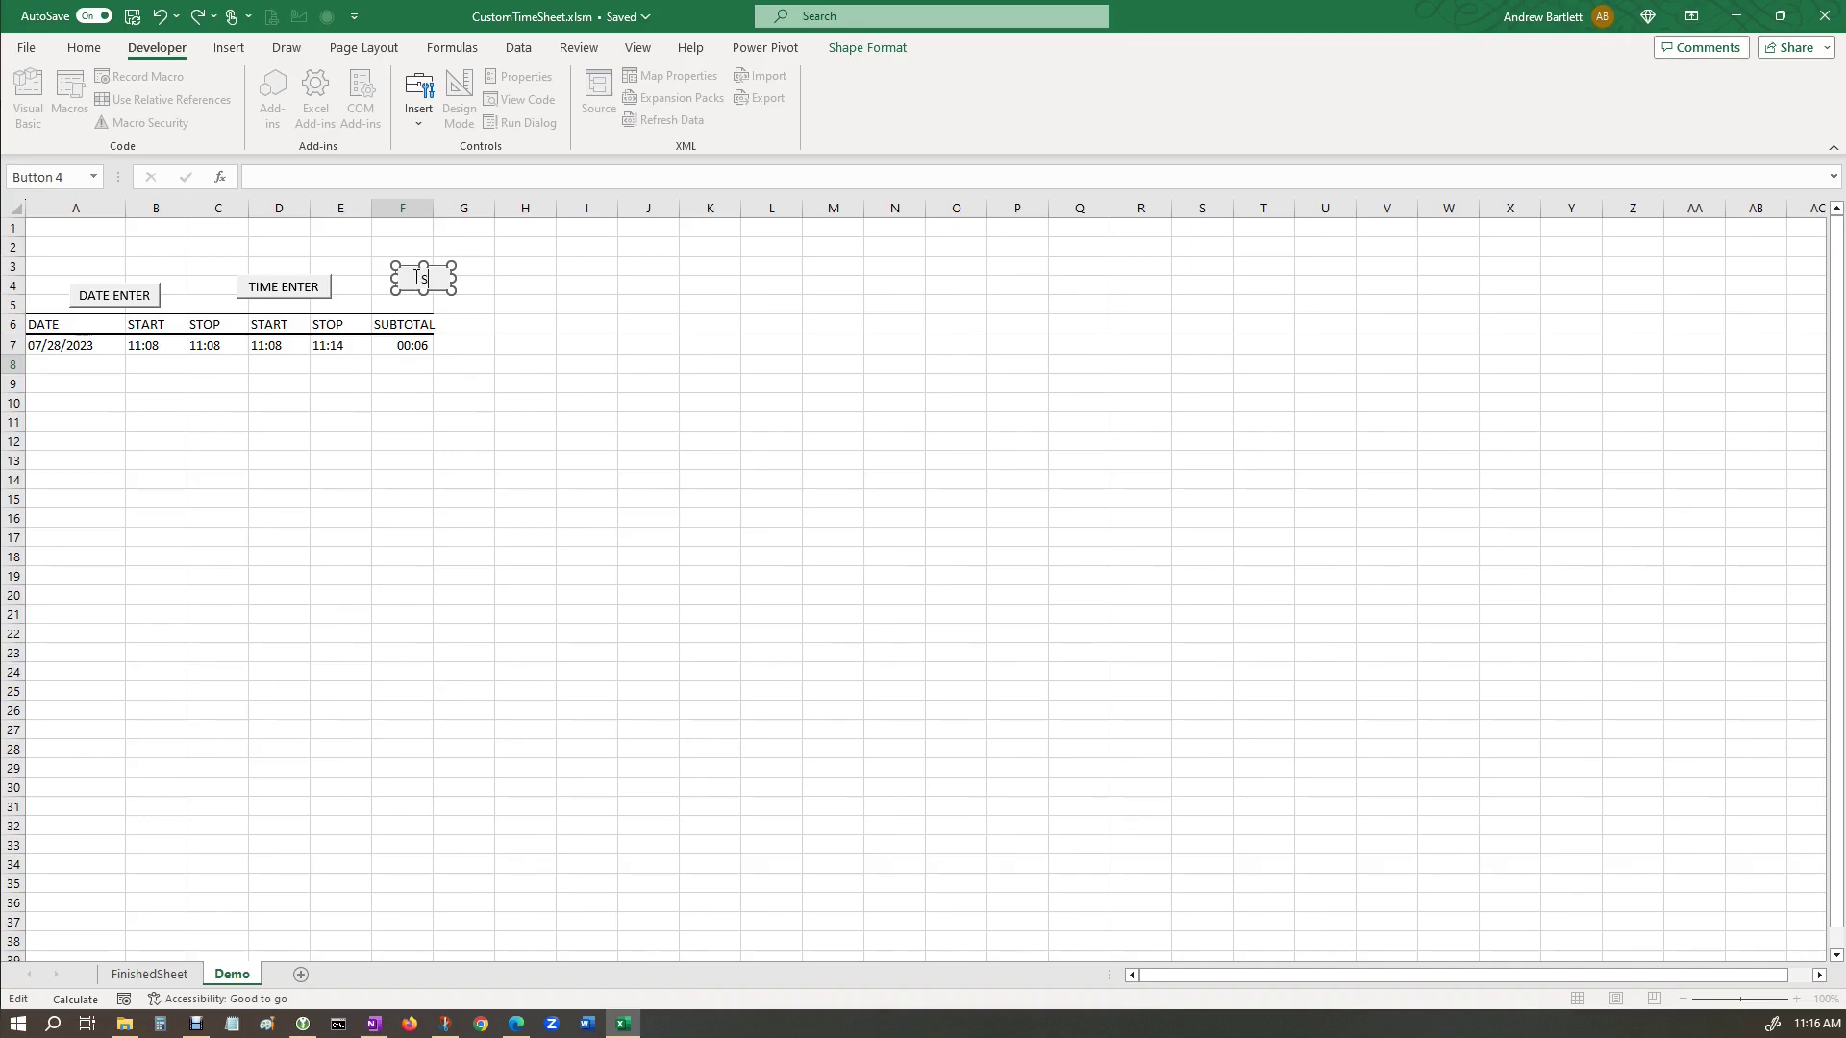
{"action": "type", "text": "SUBTOTAL"}
{"action": "left_click", "coordinate": [549, 288]}
Widen the SUBTOTAL button to about the middle of column G so its whole label fits.
{"action": "right_click", "coordinate": [415, 279]}
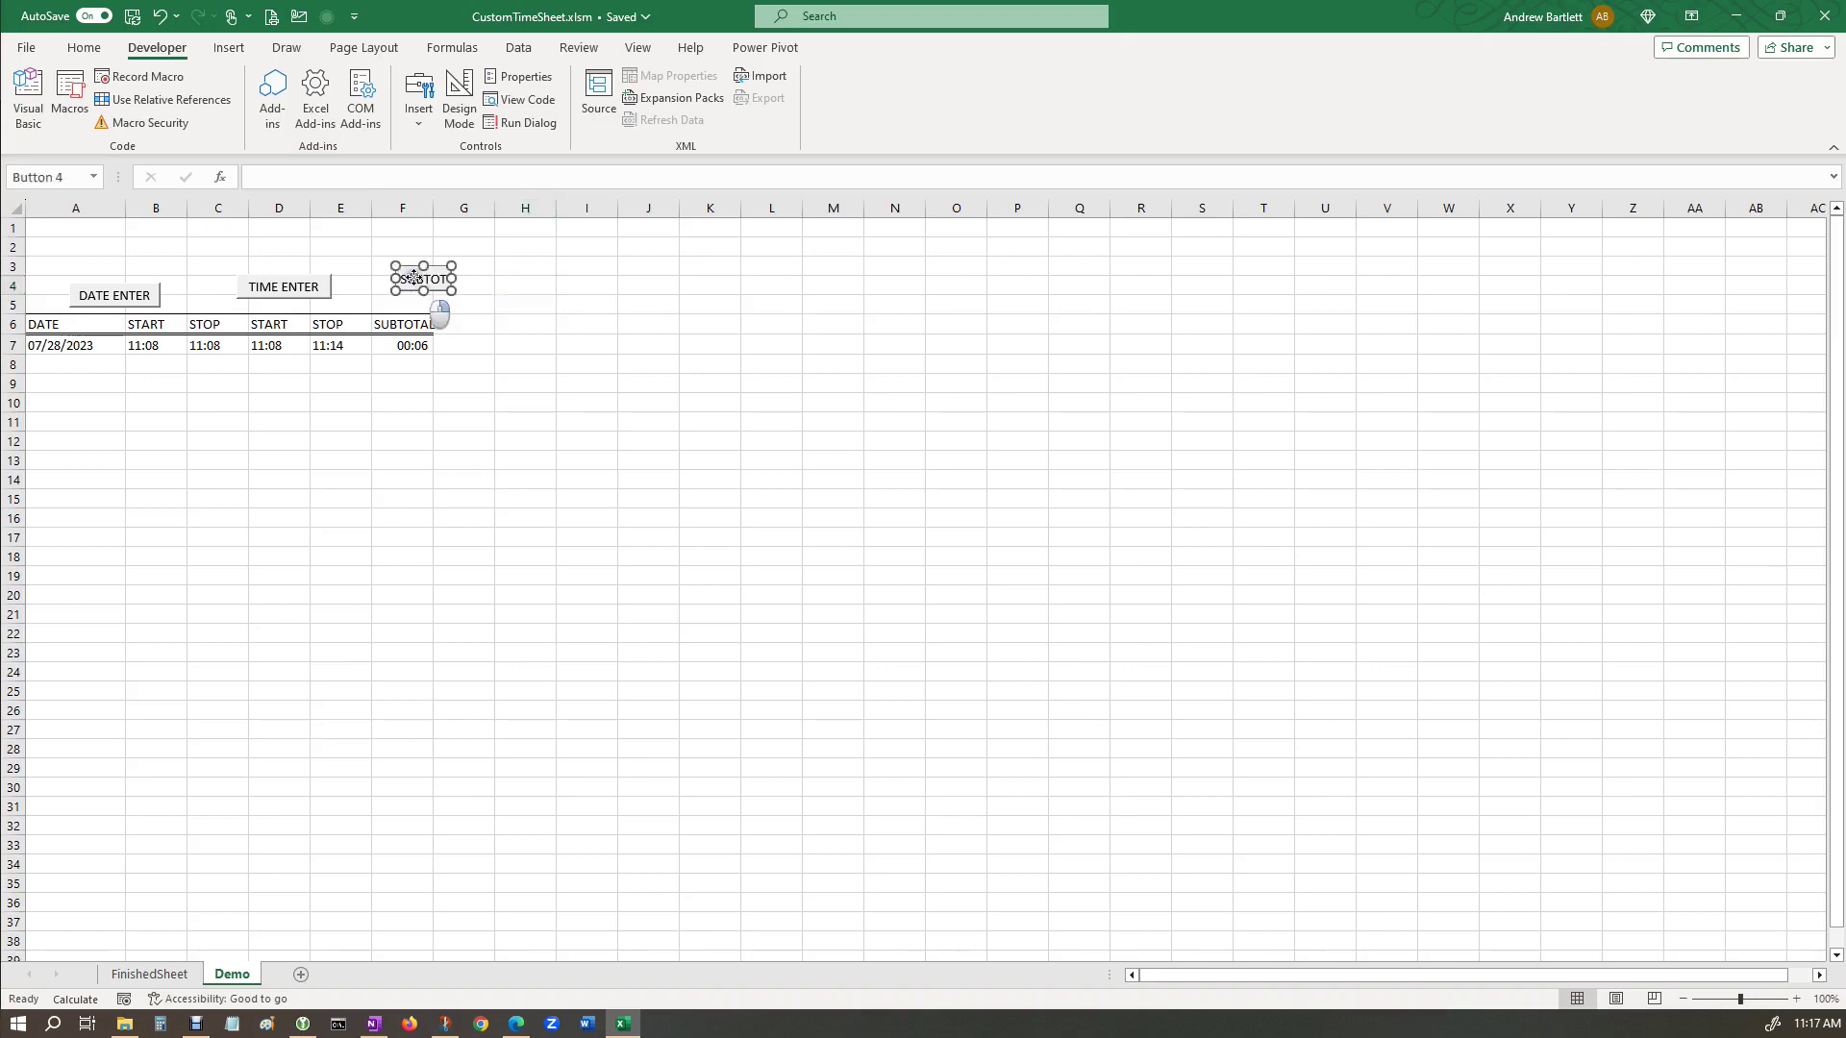
{"action": "key", "text": "Escape"}
{"action": "left_click_drag", "start_coordinate": [454, 278], "coordinate": [488, 274]}
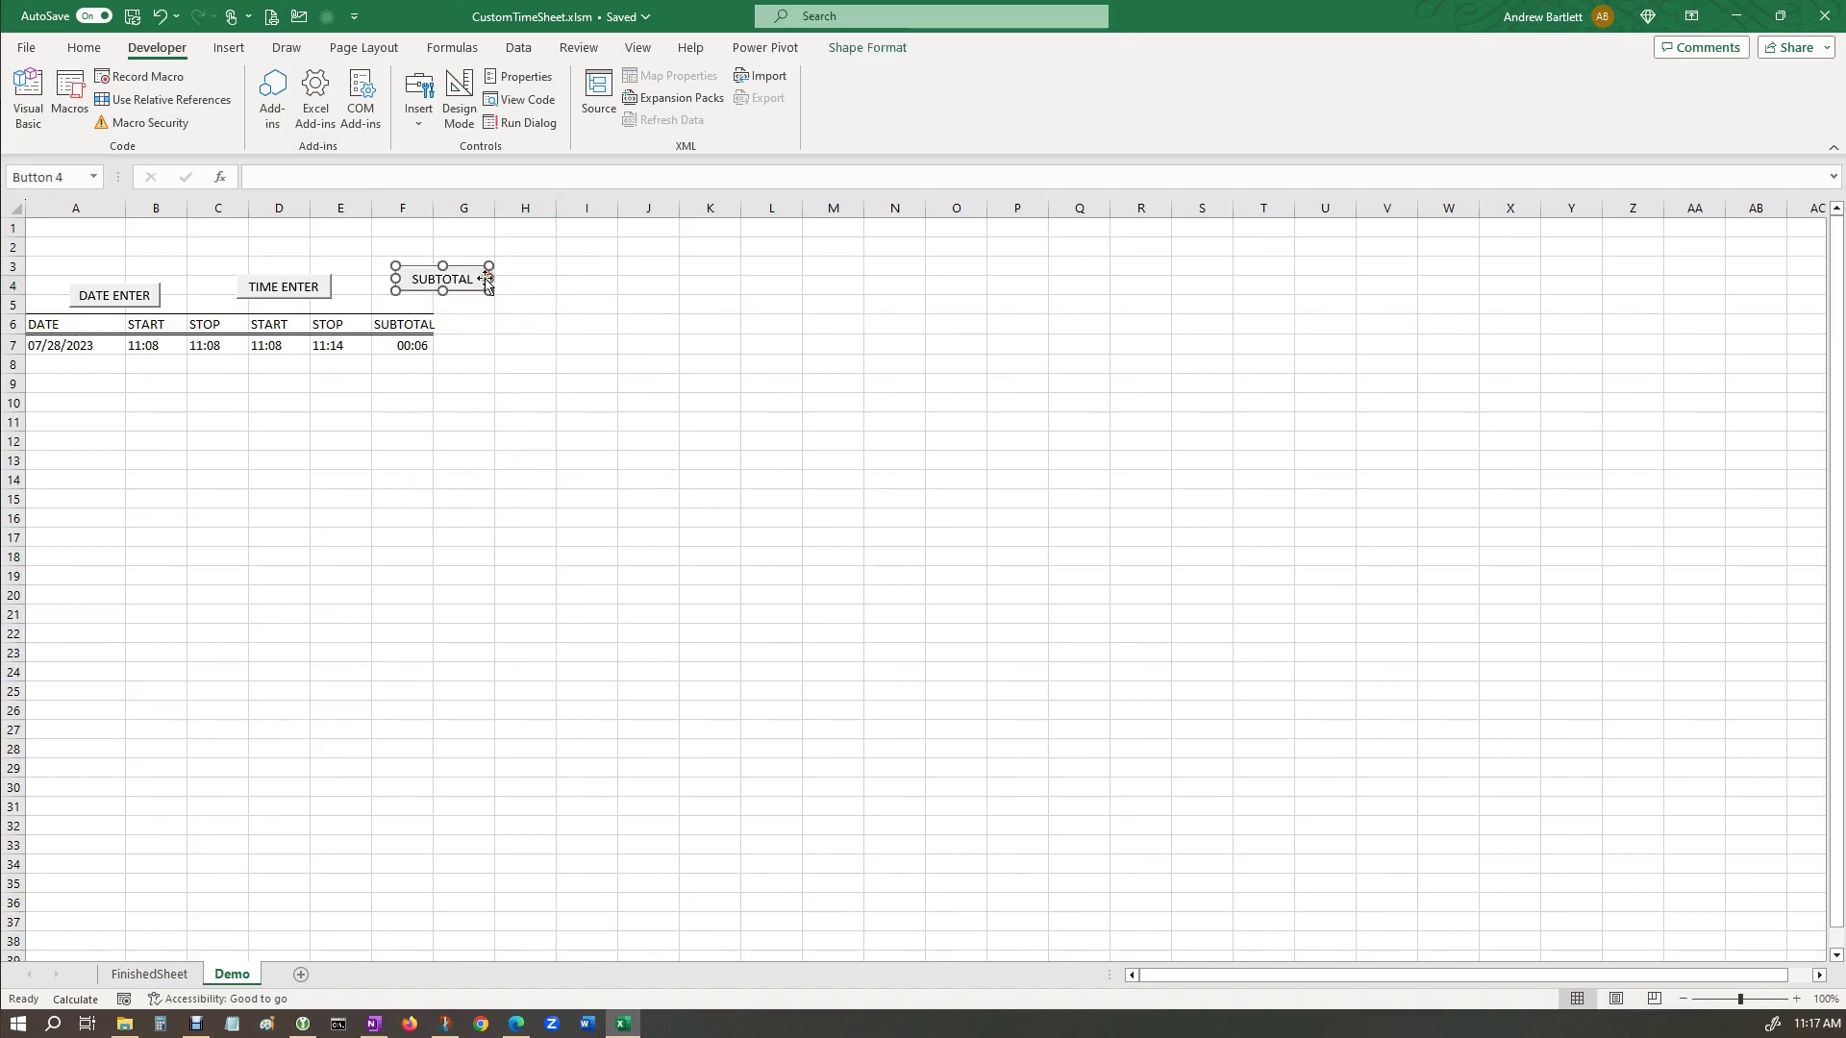
{"action": "left_click", "coordinate": [487, 345]}
Test the SUBTOTAL button by running it in the cells of column F from F7 down to F11.
{"action": "left_click", "coordinate": [452, 280]}
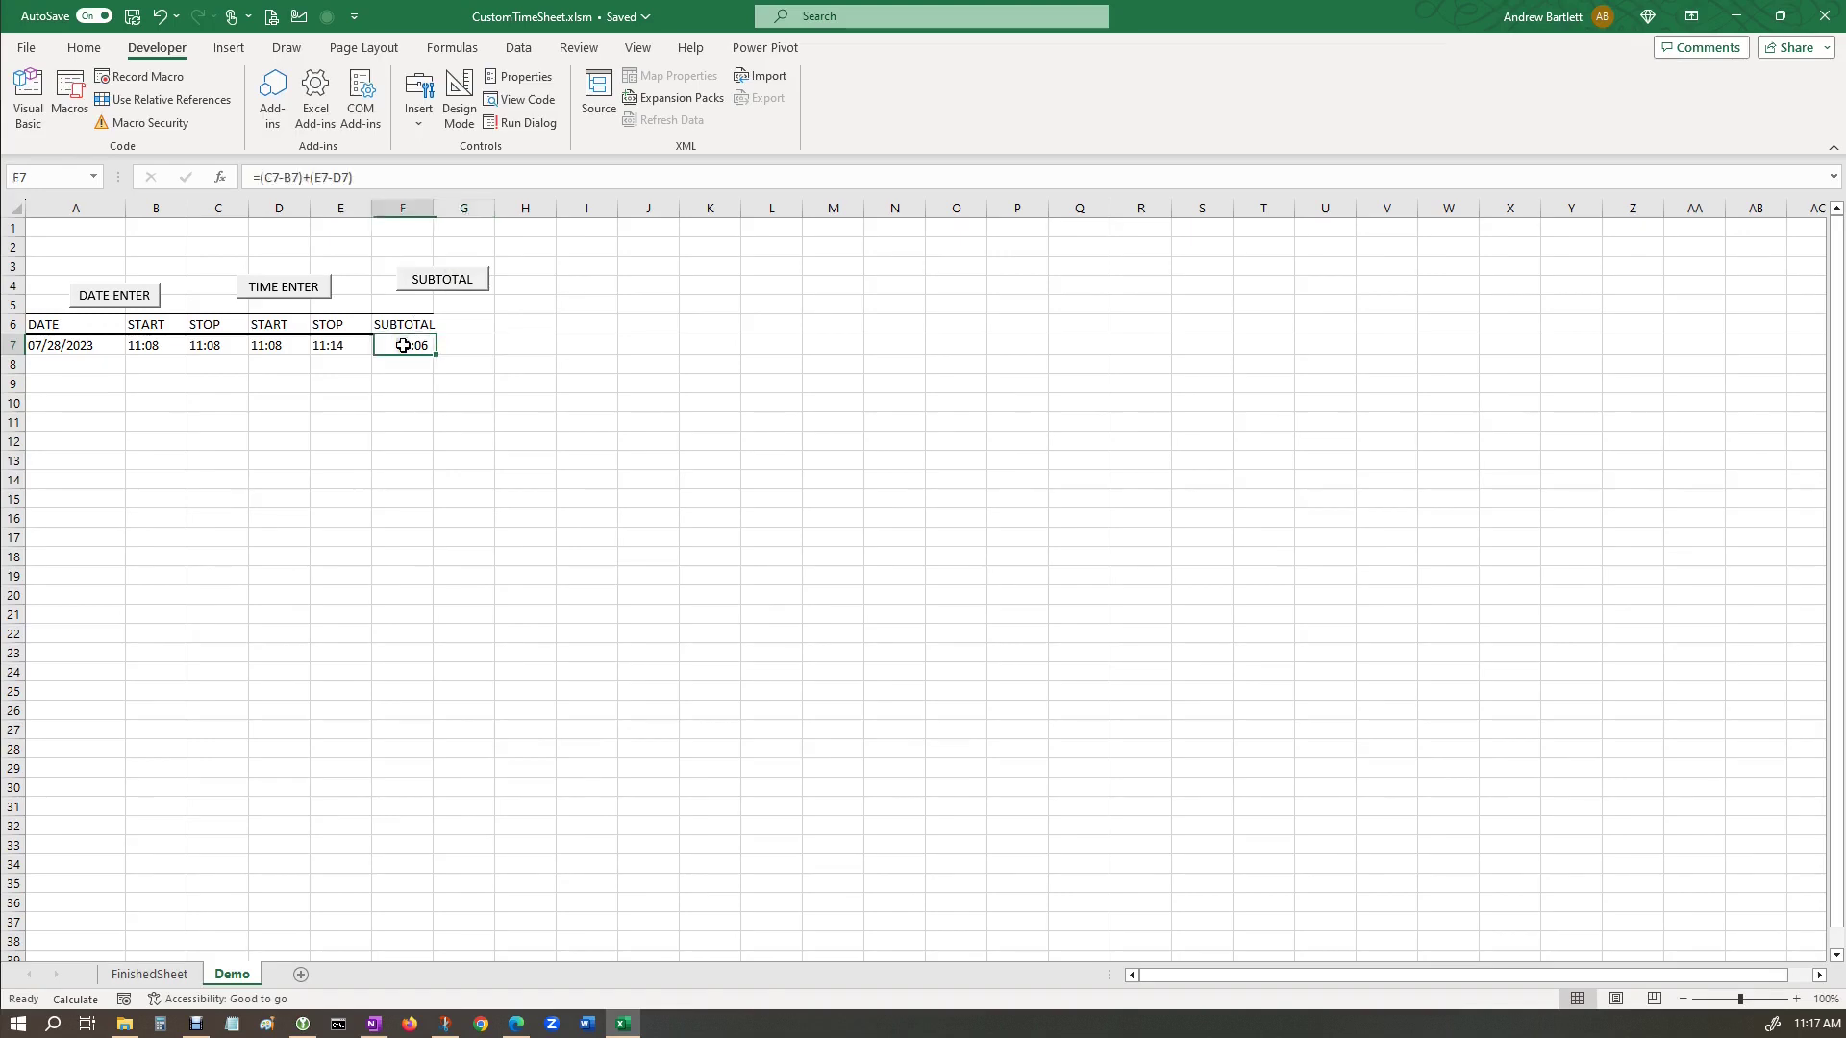
{"action": "left_click", "coordinate": [444, 280]}
{"action": "left_click", "coordinate": [407, 386]}
{"action": "left_click", "coordinate": [439, 285]}
{"action": "left_click", "coordinate": [500, 402]}
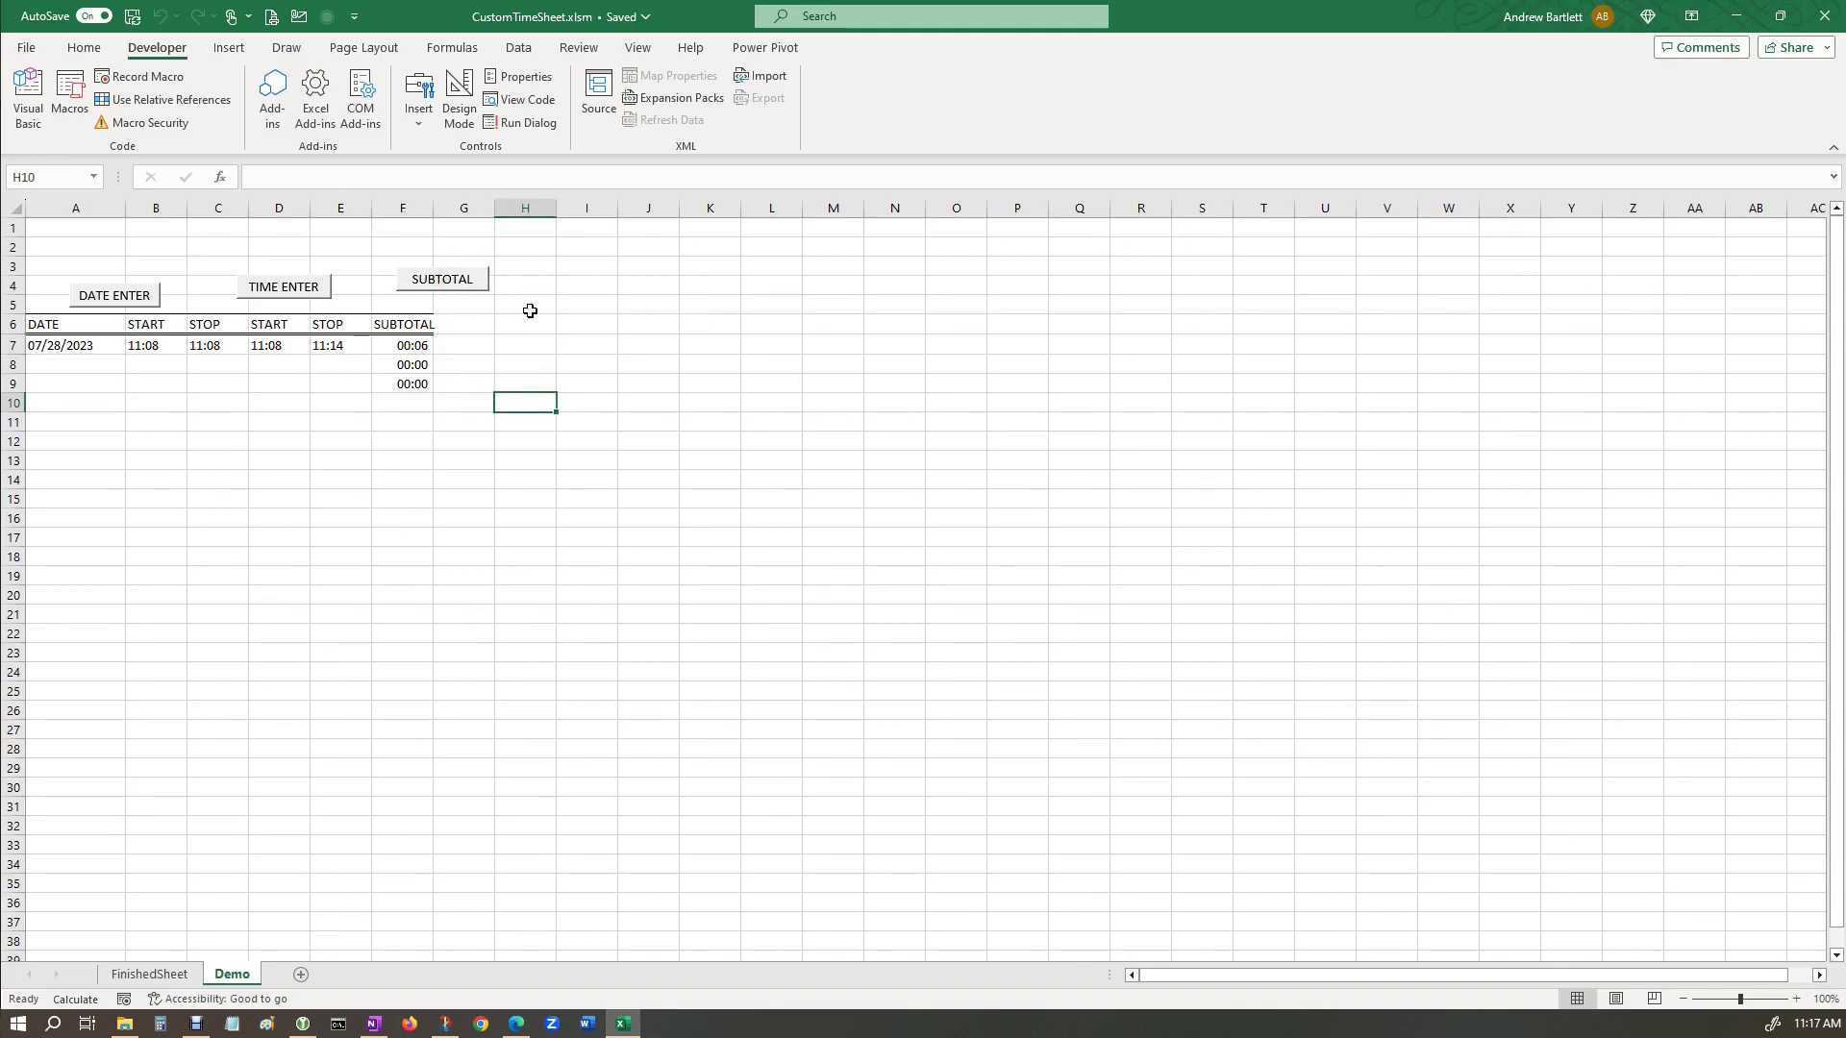
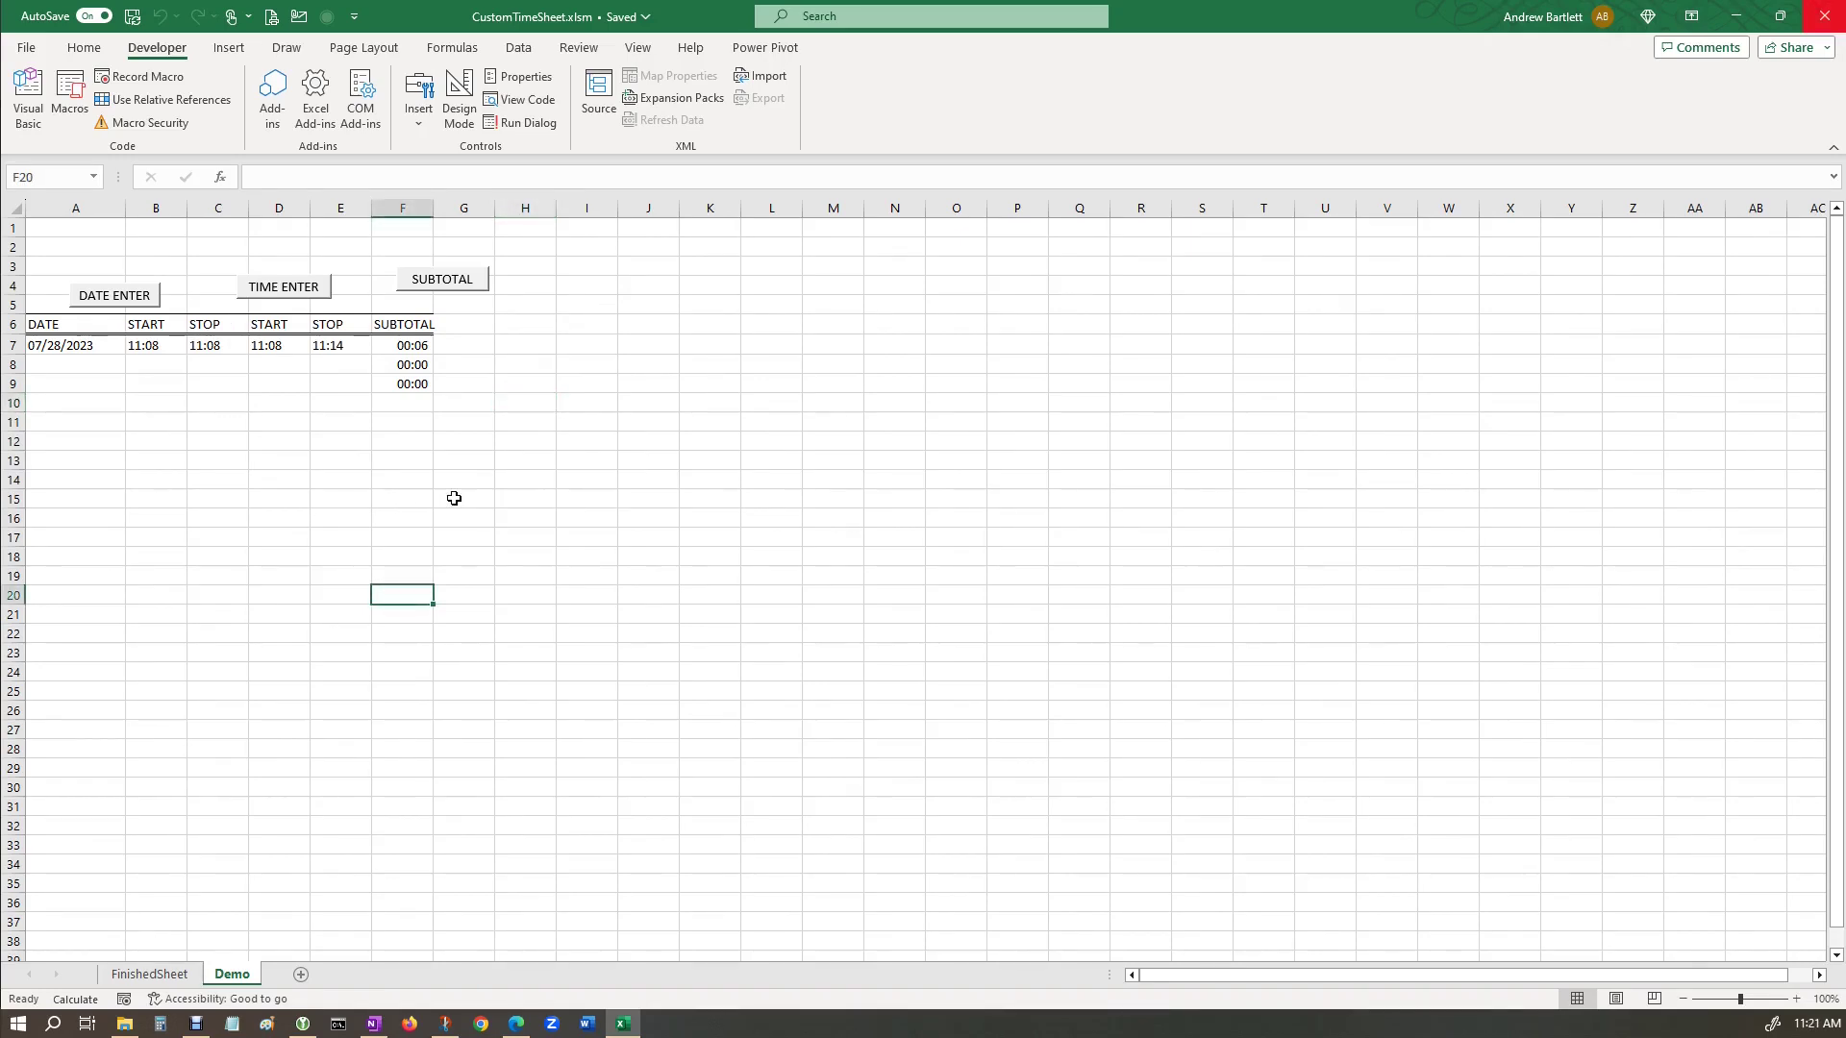
{"action": "left_click", "coordinate": [409, 401]}
{"action": "left_click", "coordinate": [430, 279]}
{"action": "left_click", "coordinate": [403, 423]}
{"action": "left_click", "coordinate": [461, 287]}
{"action": "left_click", "coordinate": [459, 466]}
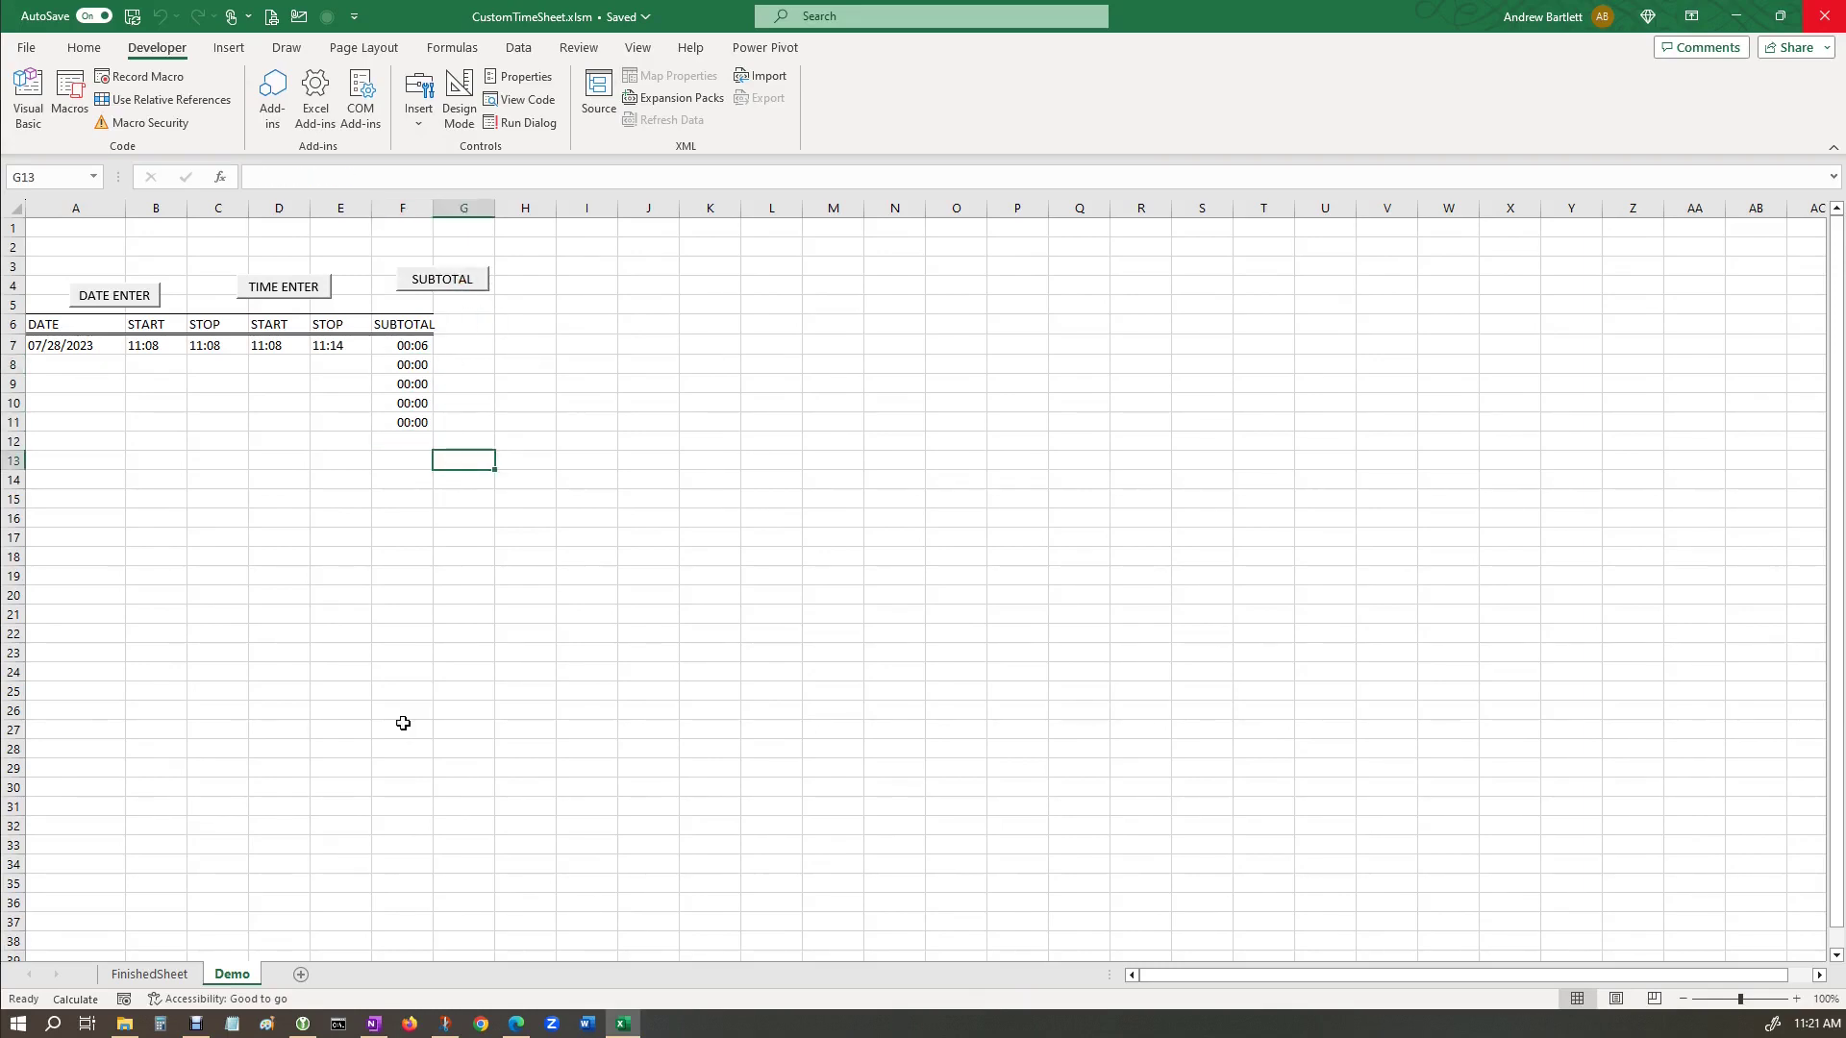
Open the SUBTOTAL macro's code and delete its ActiveWindow.SmallScroll line and the surplus comment lines under the macro title.
{"action": "left_click", "coordinate": [411, 348]}
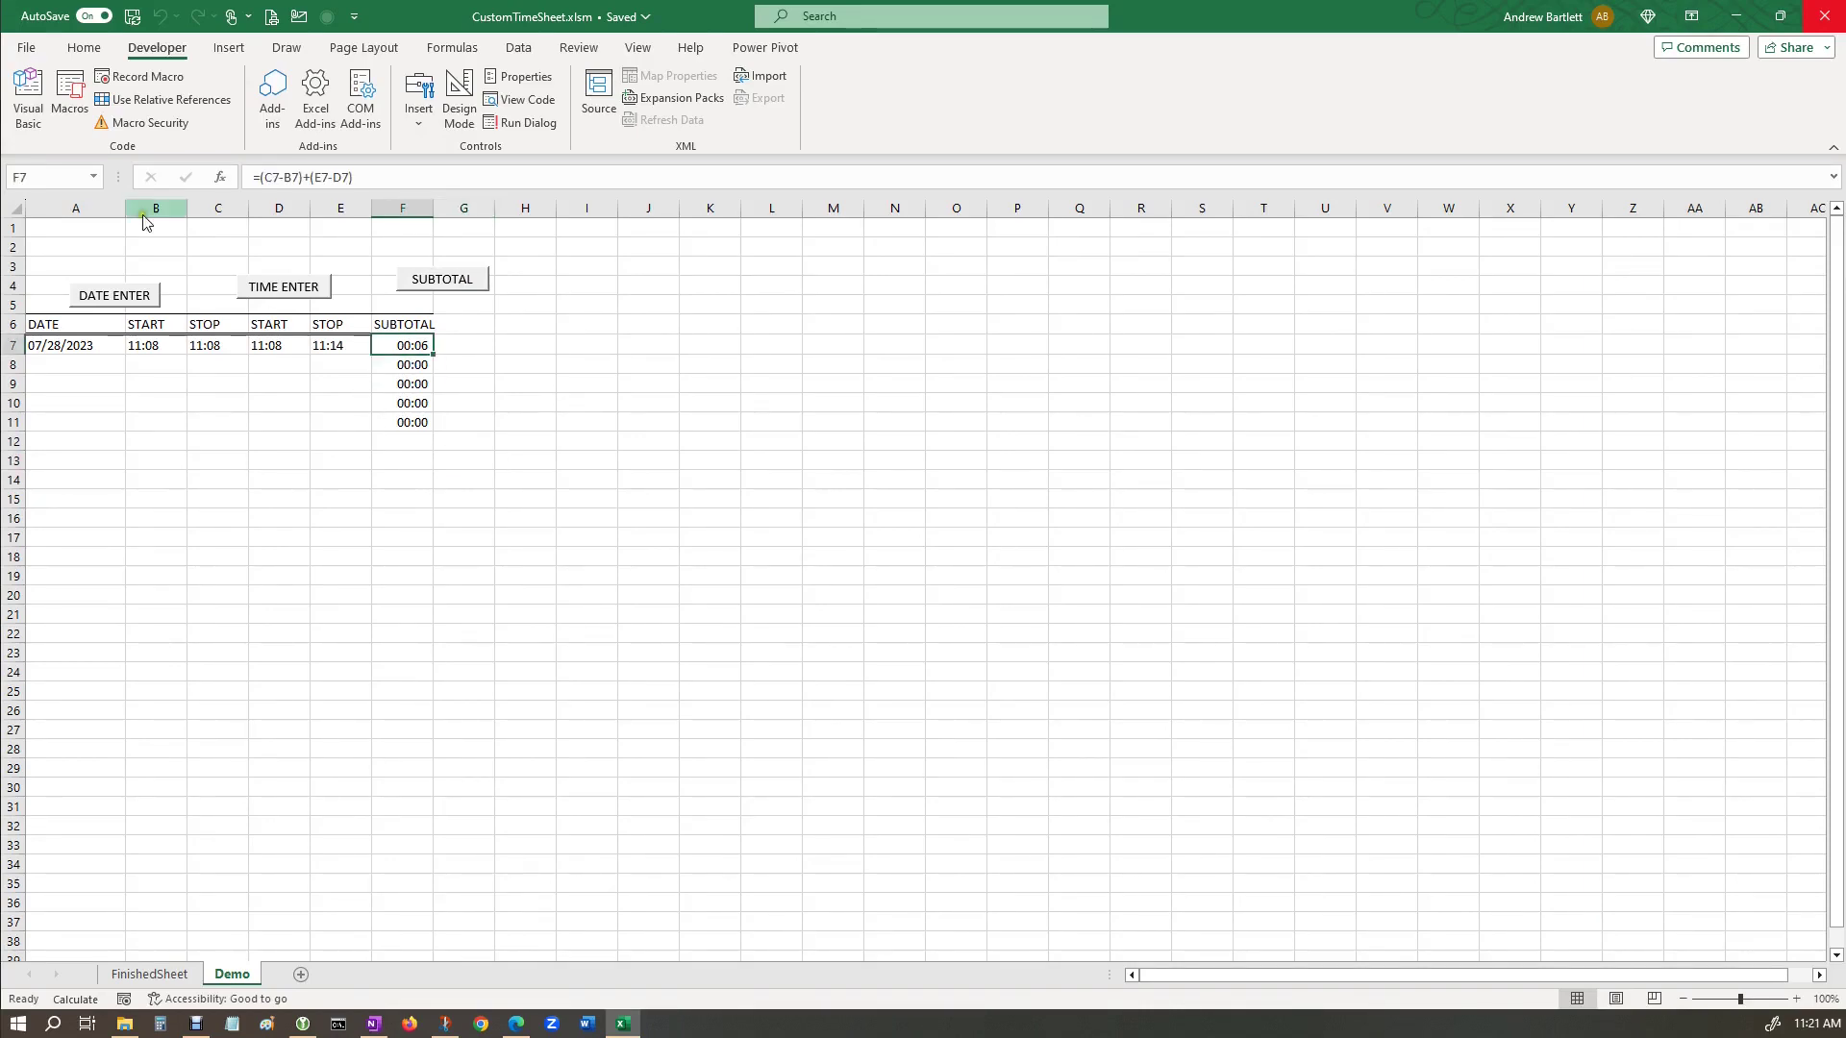
{"action": "left_click", "coordinate": [70, 92]}
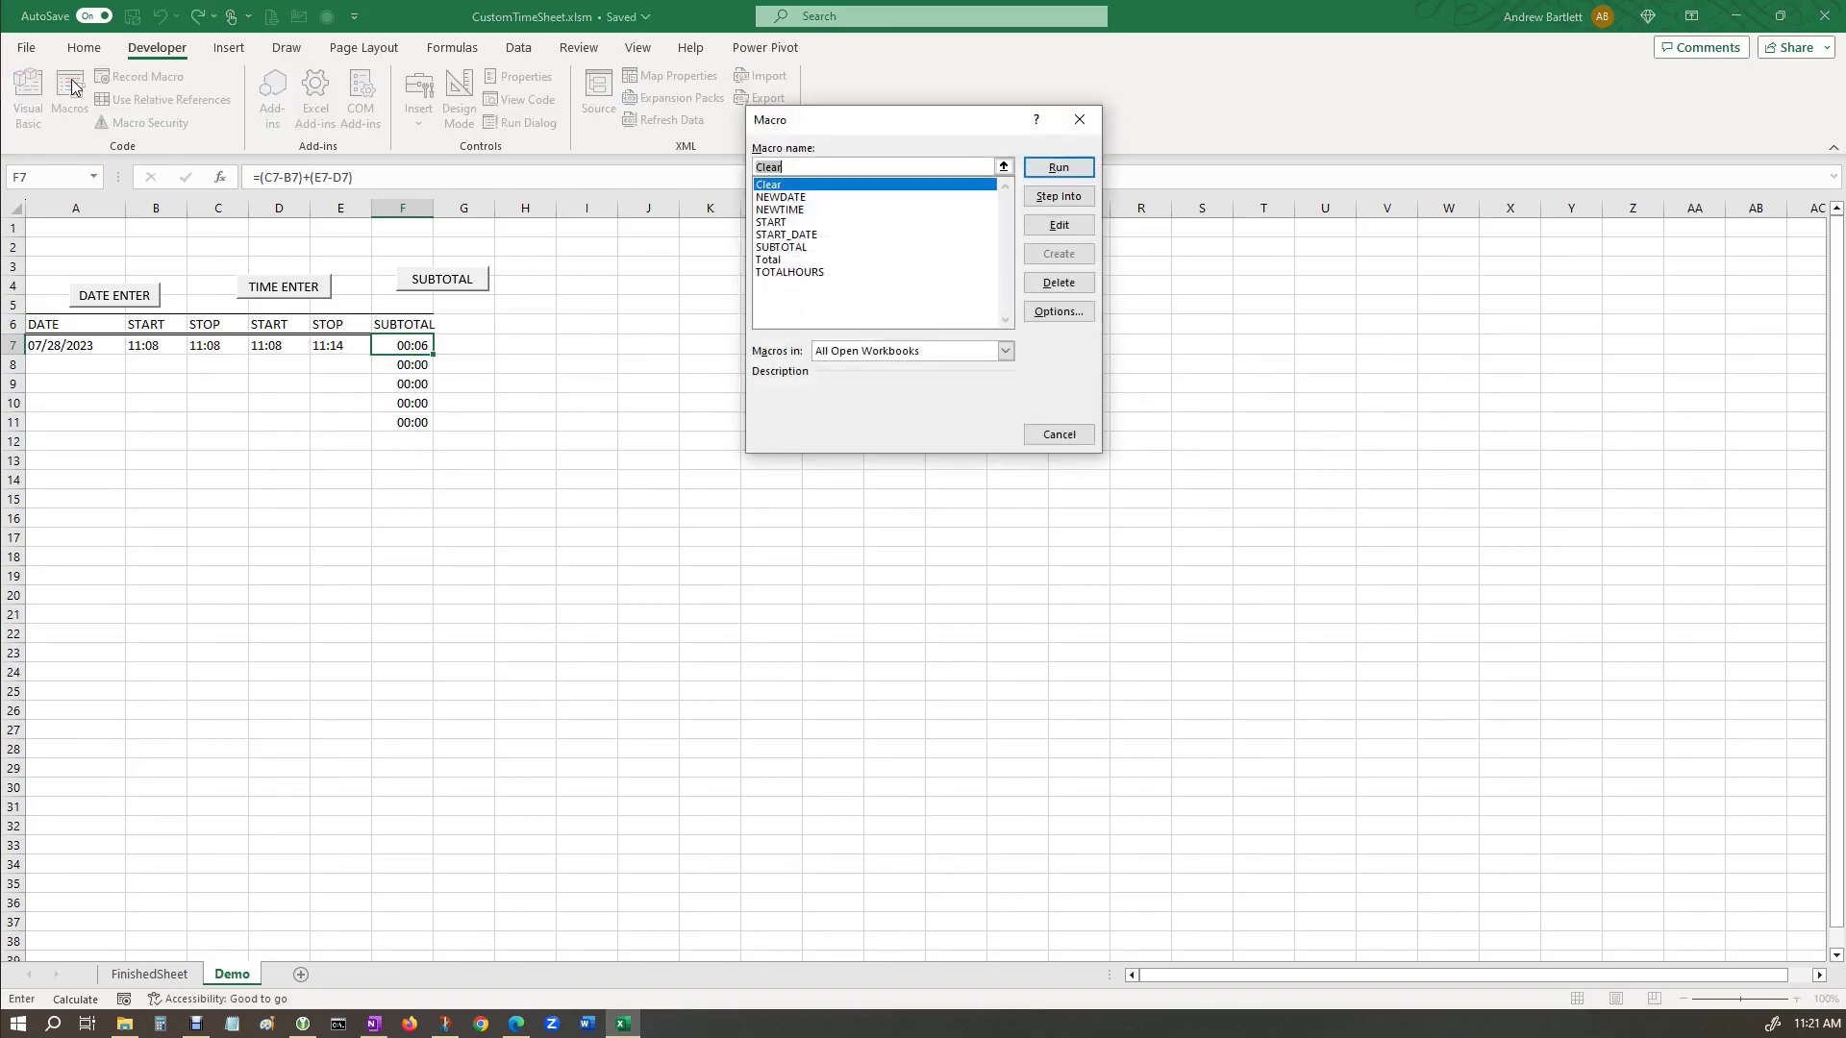
{"action": "left_click", "coordinate": [784, 247]}
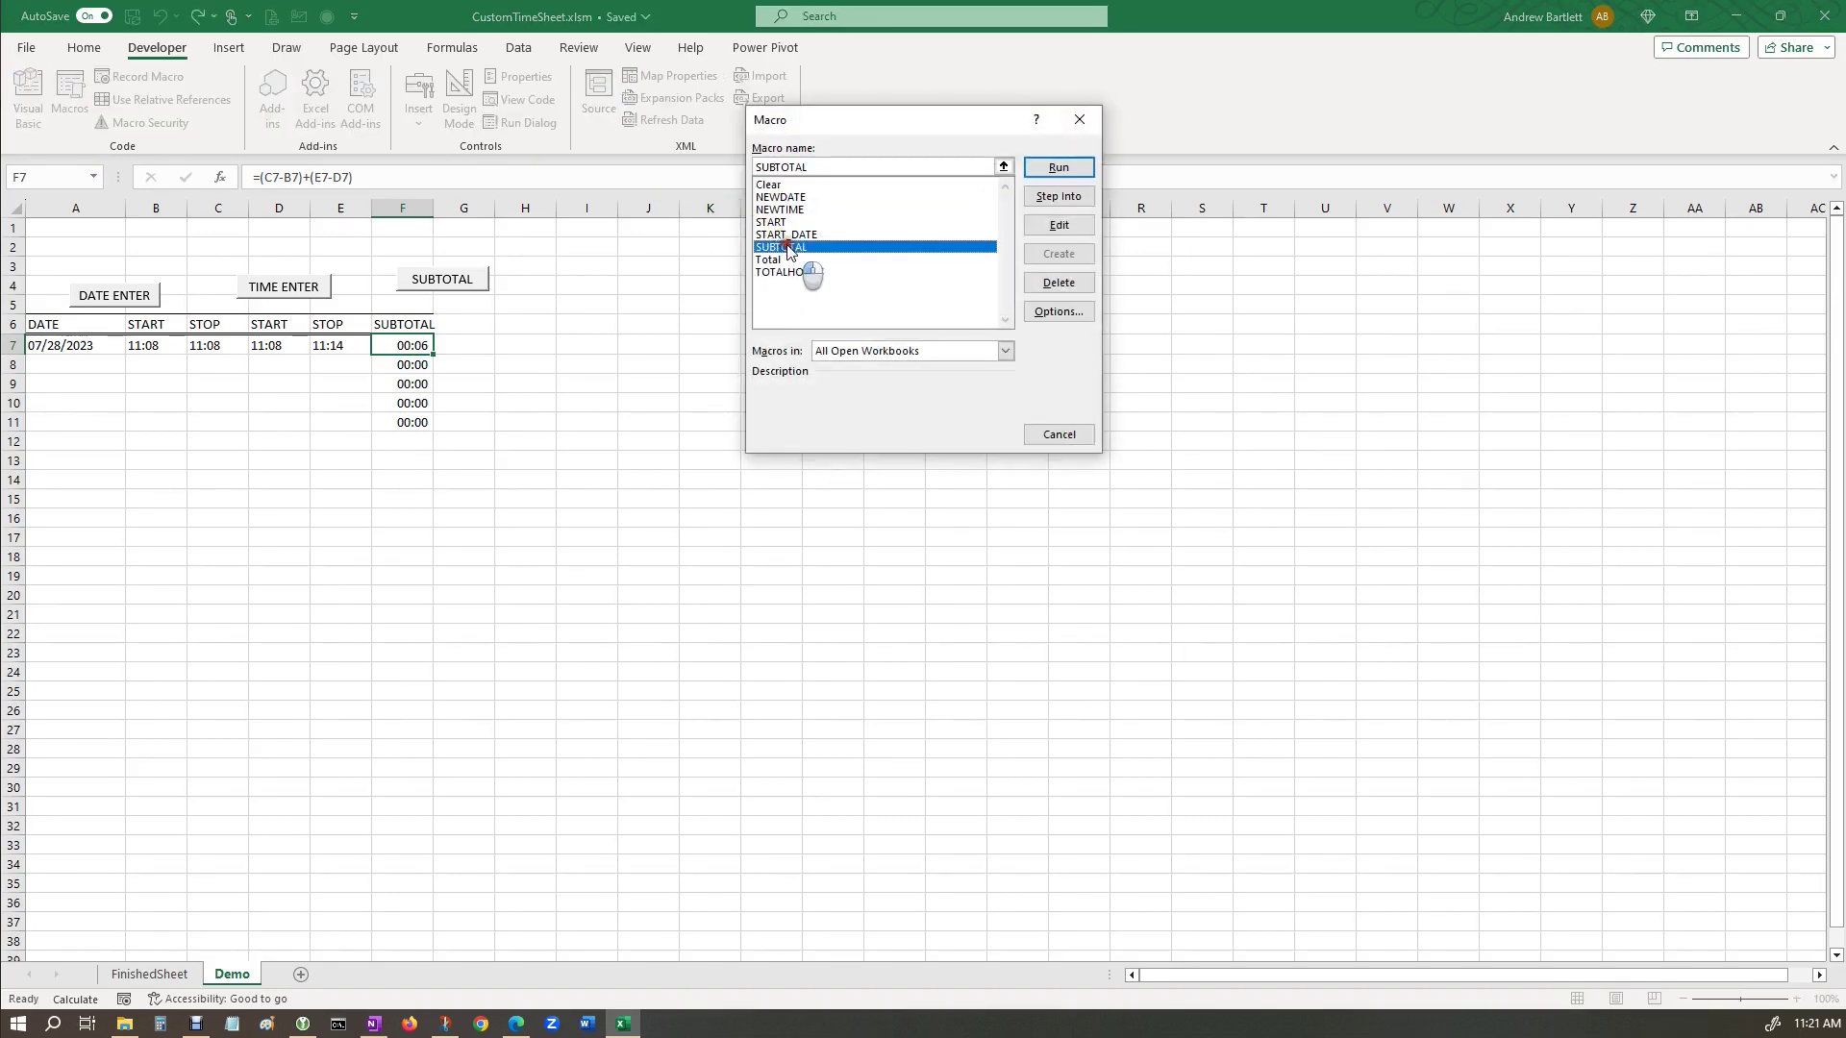
{"action": "left_click", "coordinate": [1071, 227]}
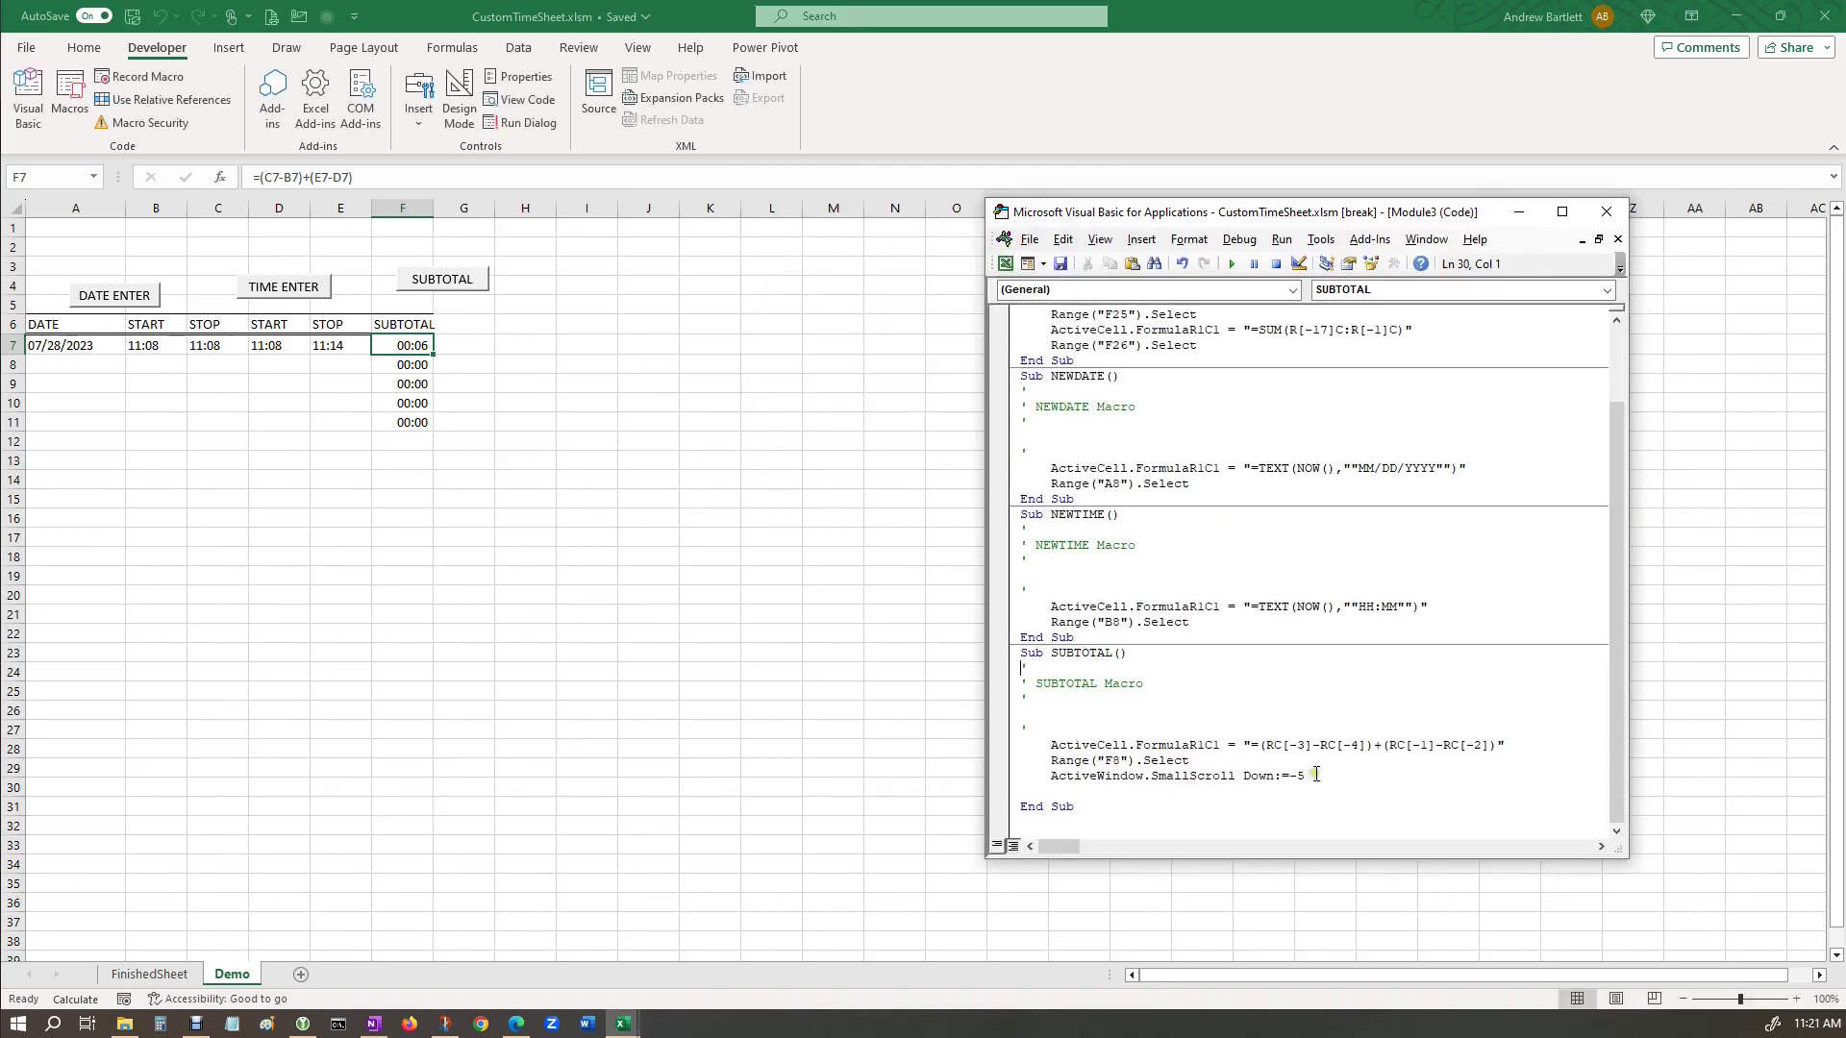
{"action": "left_click_drag", "start_coordinate": [1310, 776], "coordinate": [1043, 772]}
{"action": "key", "text": "Delete"}
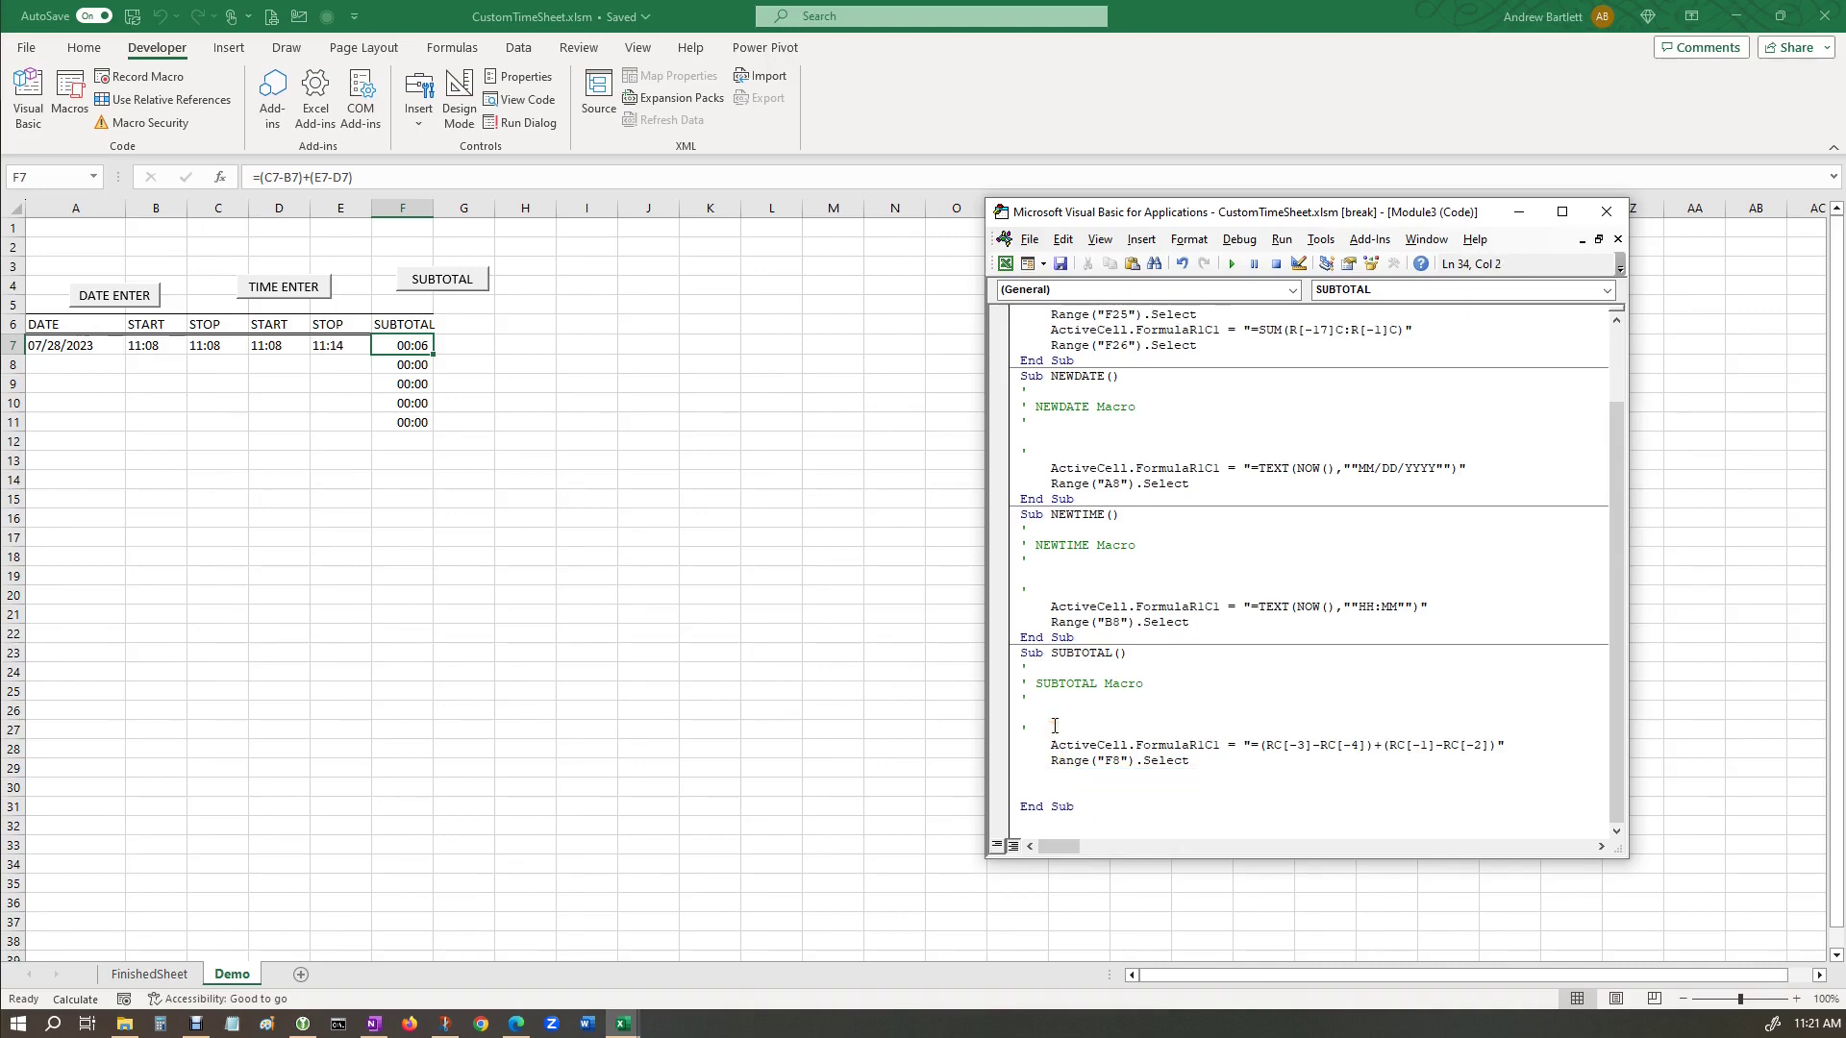
{"action": "key", "text": "BackSpace"}
{"action": "key", "text": "BackSpace"}
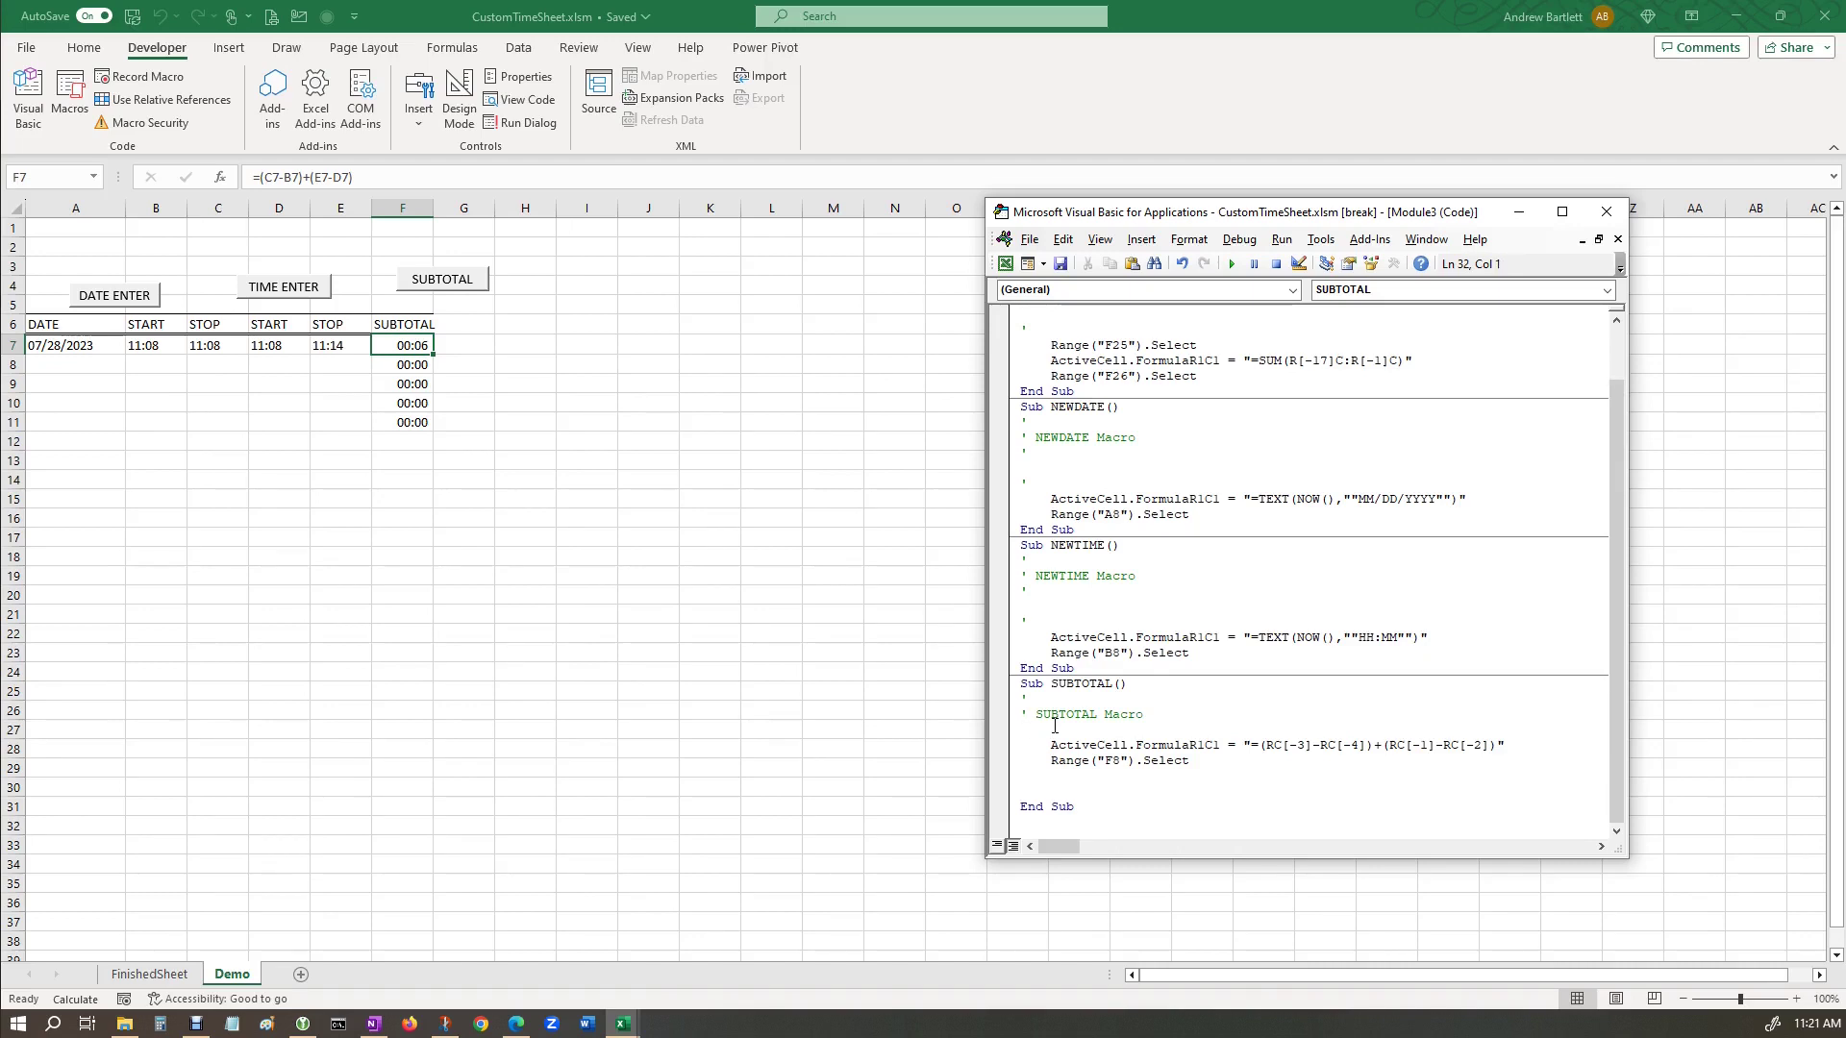
Duplicate the SUBTOTAL macro's ActiveCell formula line and F8 select line to make nine consecutive pairs.
{"action": "left_click_drag", "start_coordinate": [1050, 749], "coordinate": [1198, 764]}
{"action": "key", "text": "ctrl+c"}
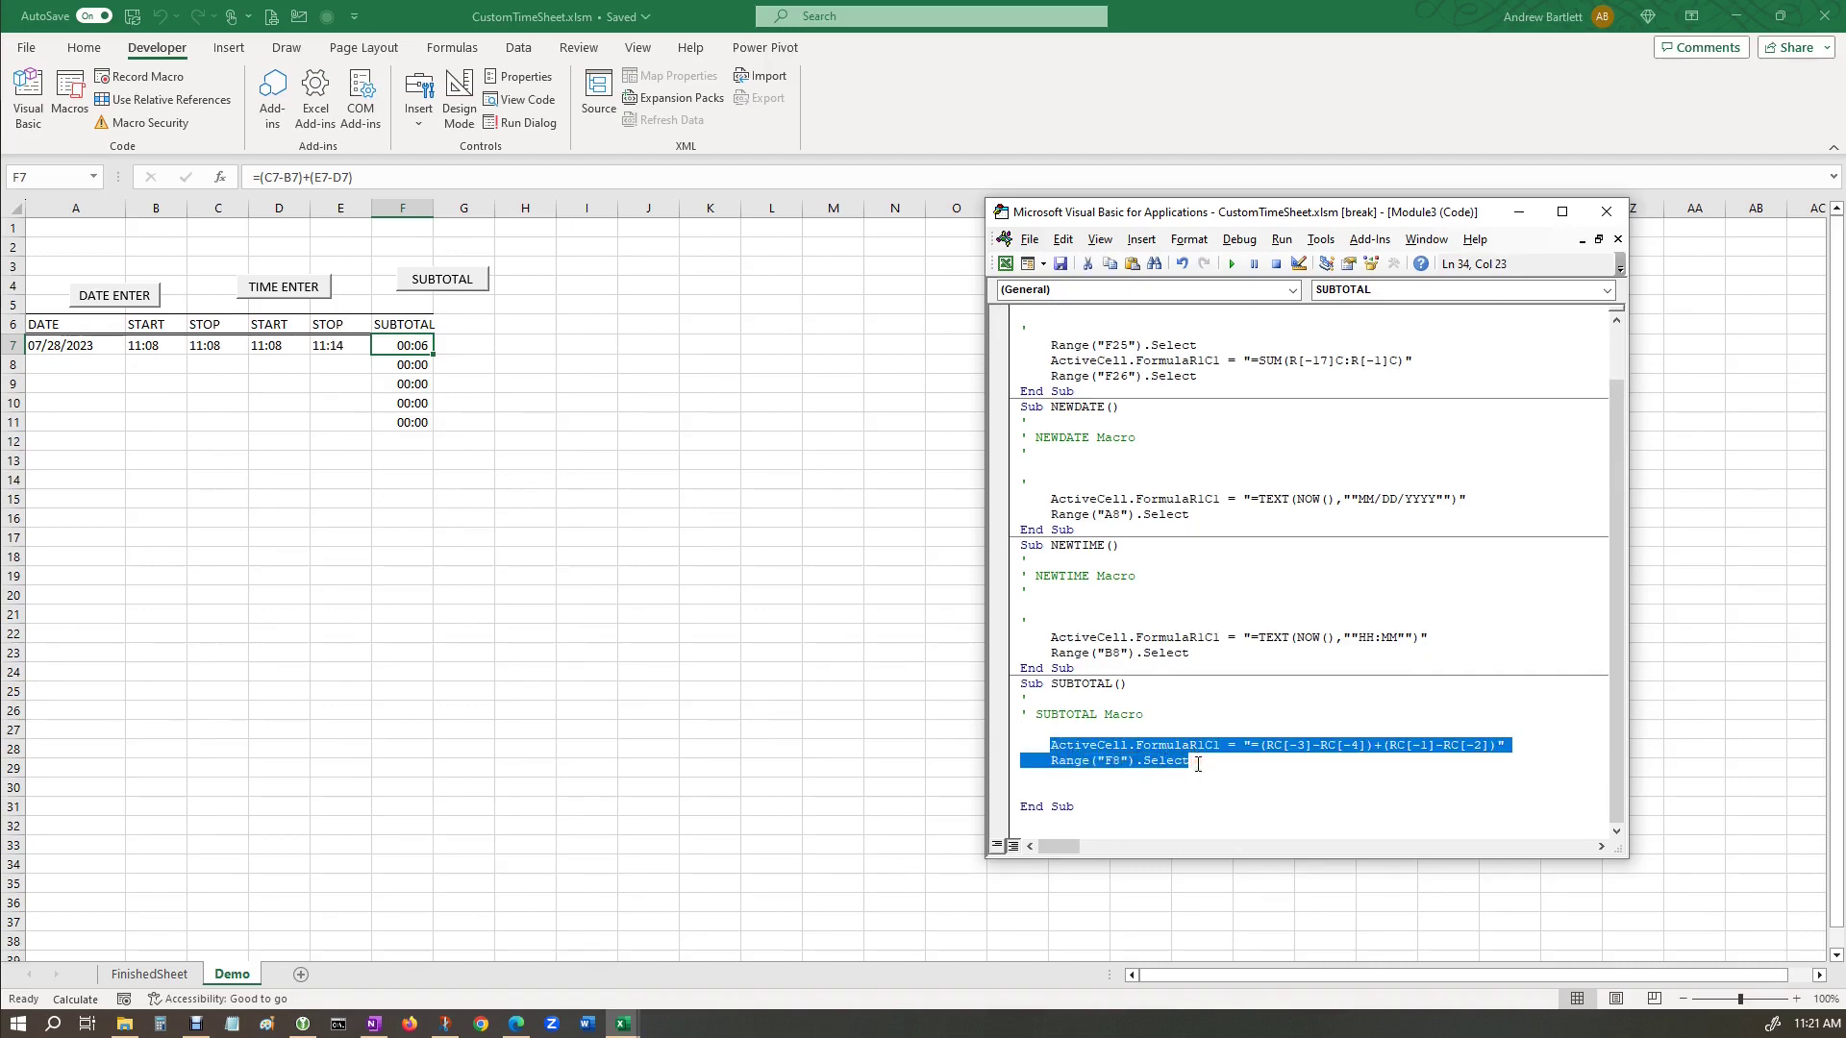
{"action": "left_click", "coordinate": [1213, 769]}
{"action": "key", "text": "Return"}
{"action": "key", "text": "ctrl+v"}
{"action": "key", "text": "ctrl+v"}
{"action": "key", "text": "Return"}
{"action": "key", "text": "ctrl+v"}
{"action": "key", "text": "Return"}
{"action": "key", "text": "ctrl+v"}
{"action": "key", "text": "Return"}
{"action": "key", "text": "ctrl+v"}
{"action": "key", "text": "Return"}
{"action": "key", "text": "ctrl+v"}
{"action": "key", "text": "Return"}
{"action": "key", "text": "ctrl+v"}
{"action": "key", "text": "Return"}
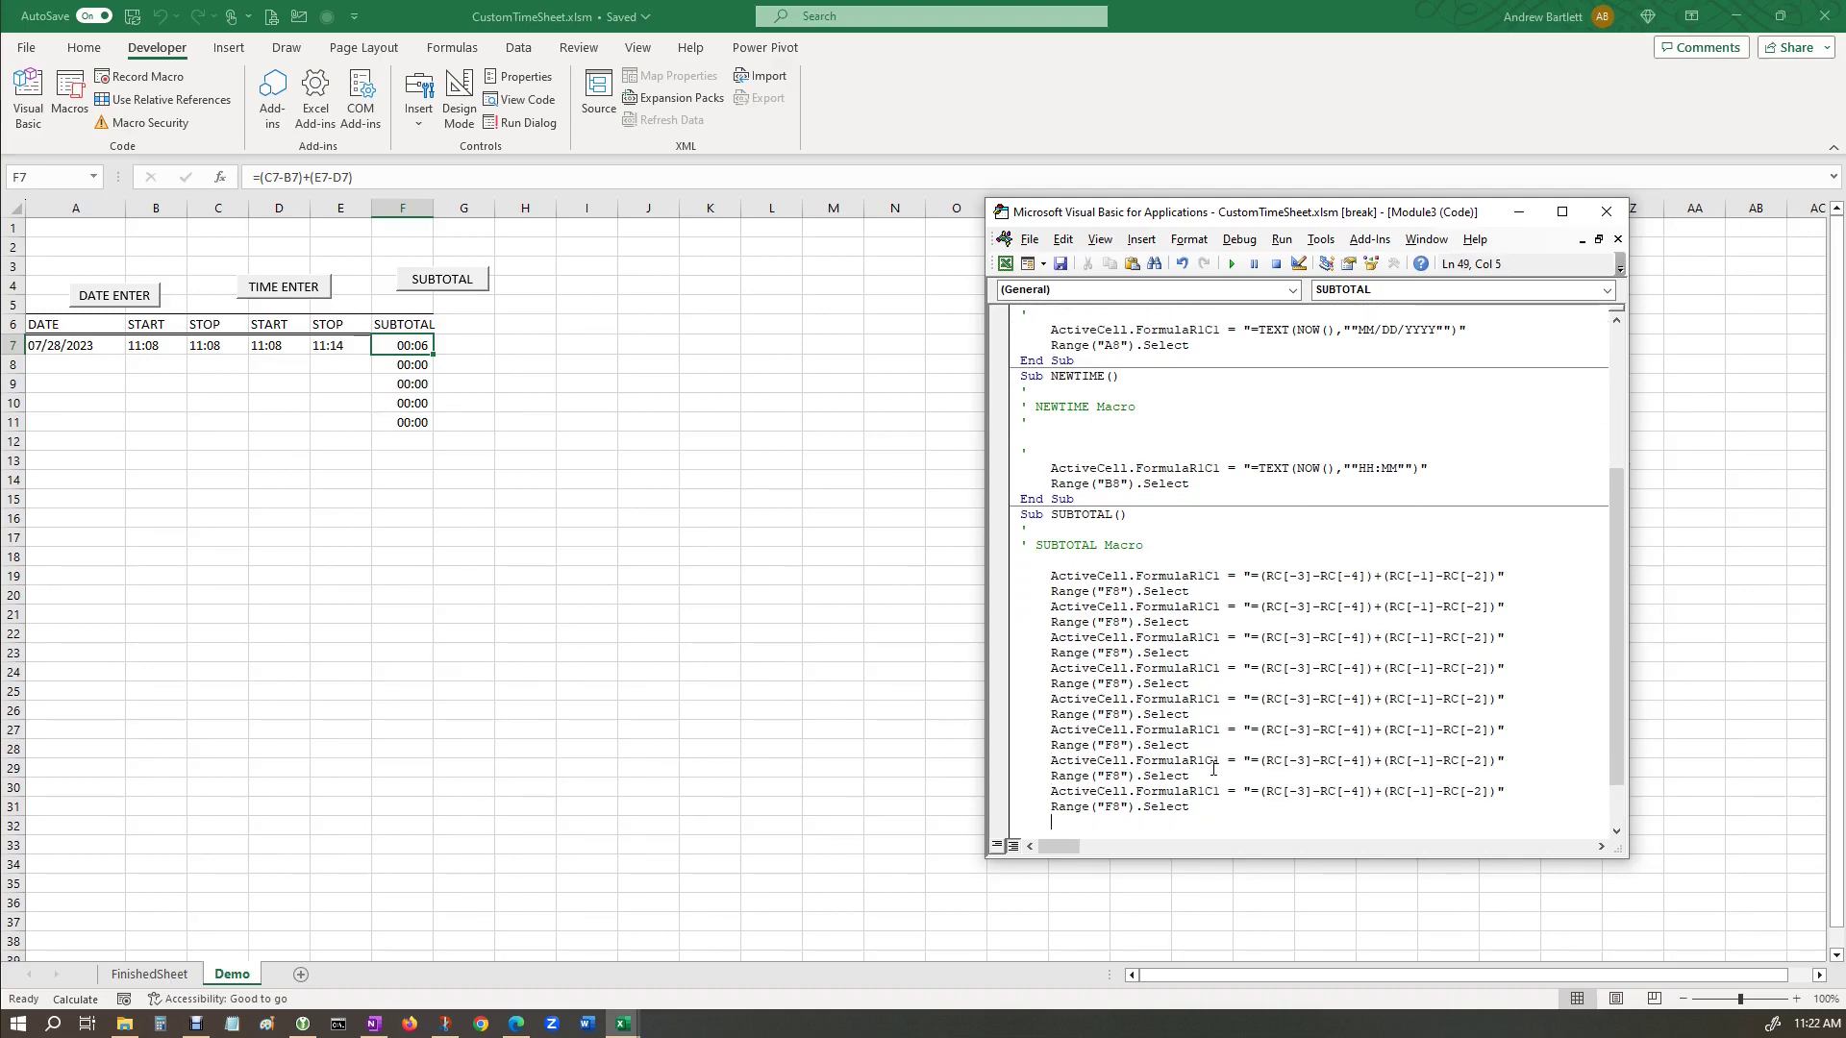
{"action": "key", "text": "ctrl+v"}
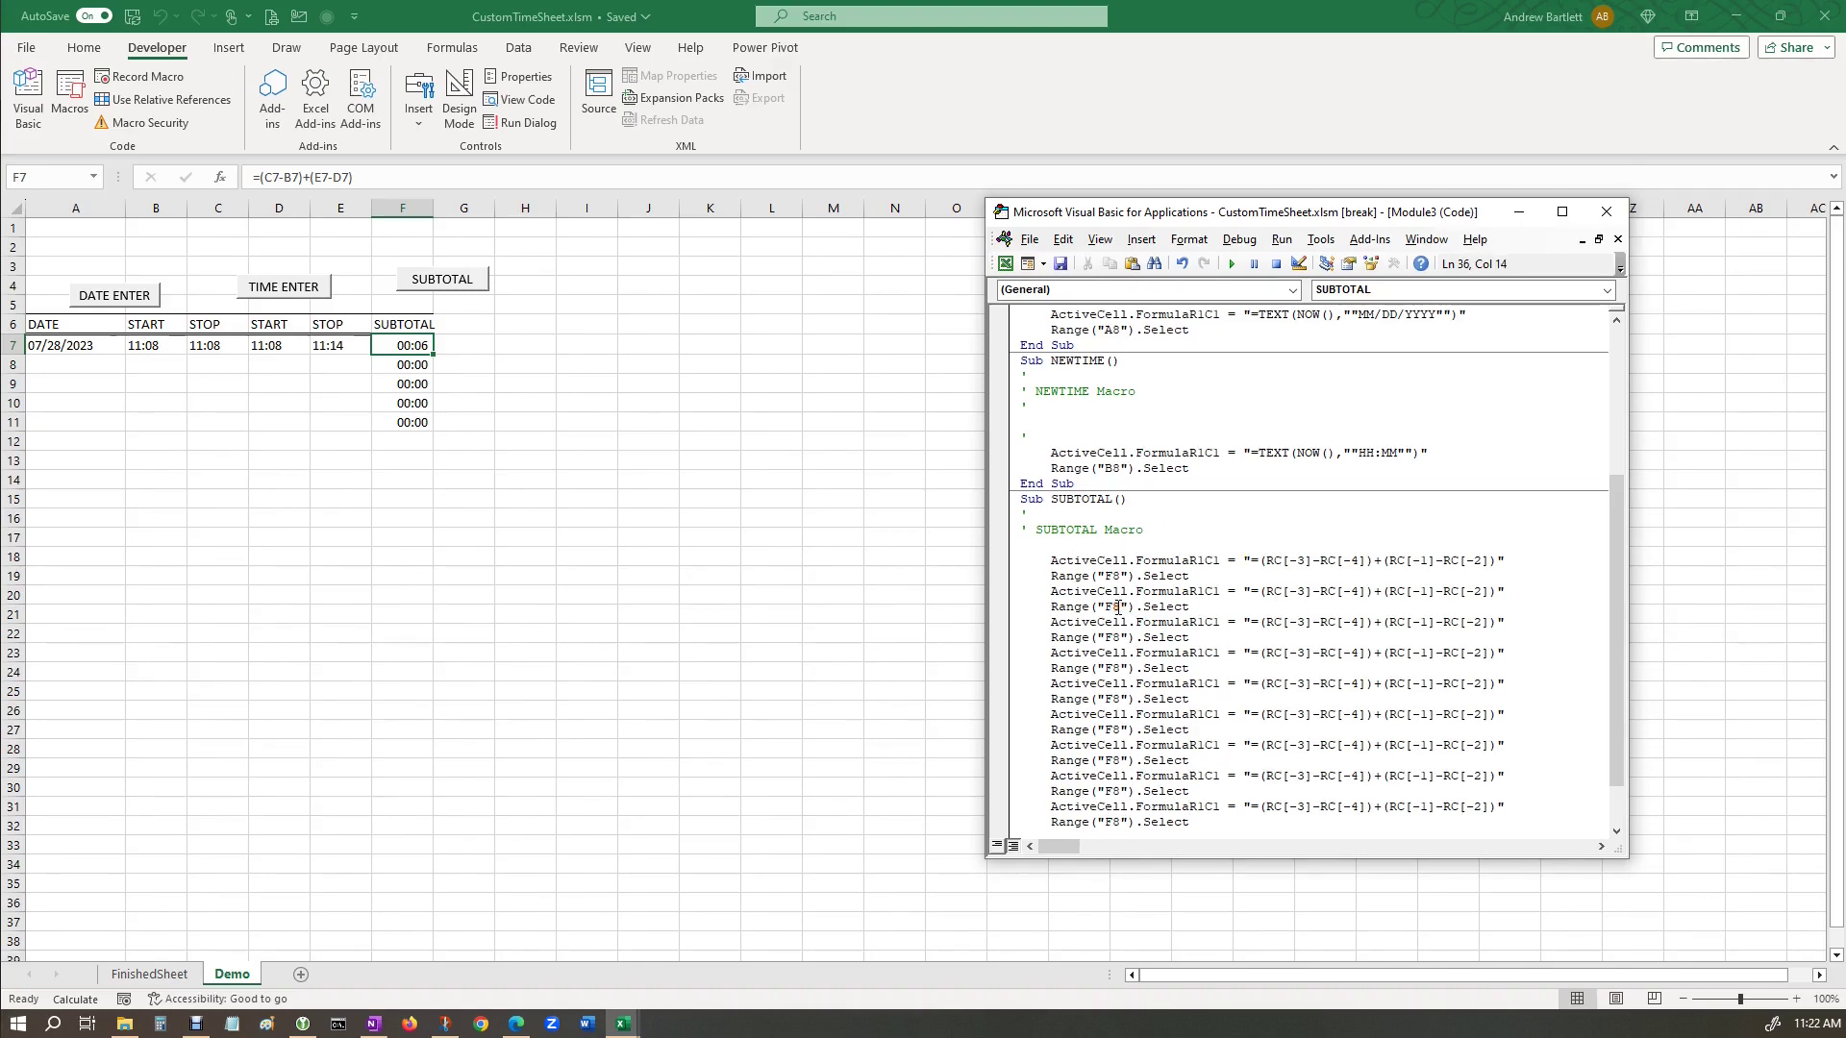
Renumber the duplicated Range select lines in the SUBTOTAL macro consecutively from F9 to F16, keeping the first at F8.
{"action": "key", "text": "BackSpace"}
{"action": "type", "text": "9"}
{"action": "key", "text": "Delete"}
{"action": "type", "text": "10"}
{"action": "key", "text": "Delete"}
{"action": "type", "text": "11"}
{"action": "key", "text": "Down"}
{"action": "key", "text": "Down"}
{"action": "key", "text": "Left"}
{"action": "key", "text": "Left"}
{"action": "key", "text": "Delete"}
{"action": "type", "text": "12"}
{"action": "key", "text": "Down"}
{"action": "key", "text": "Down"}
{"action": "key", "text": "Left"}
{"action": "key", "text": "Left"}
{"action": "key", "text": "Delete"}
{"action": "type", "text": "13"}
{"action": "key", "text": "Down"}
{"action": "key", "text": "Down"}
{"action": "key", "text": "Left"}
{"action": "key", "text": "Left"}
{"action": "key", "text": "Delete"}
{"action": "type", "text": "14"}
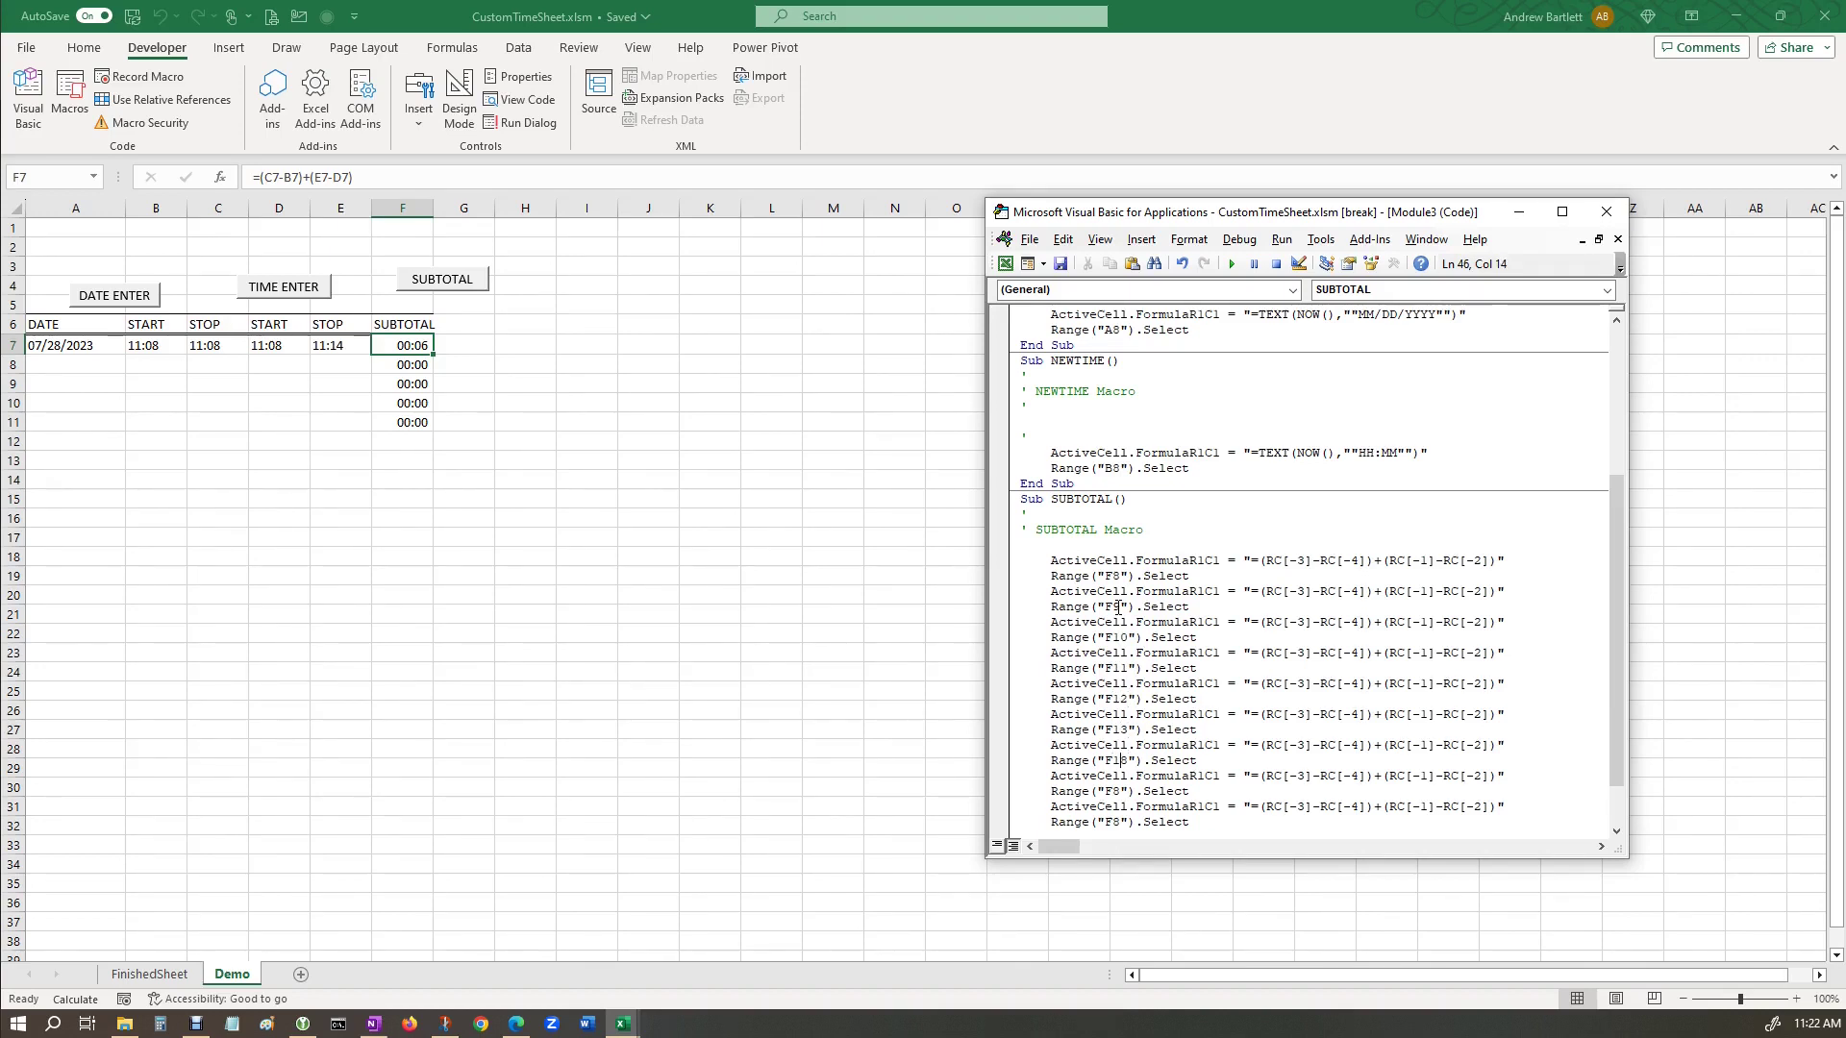
{"action": "key", "text": "Delete"}
{"action": "type", "text": "15"}
{"action": "key", "text": "Delete"}
{"action": "type", "text": "16"}
Remove an extra blank line before End Sub in the SUBTOTAL macro and close the Visual Basic editor.
{"action": "scroll", "coordinate": [1230, 568], "scroll_direction": "down", "scroll_amount": 2}
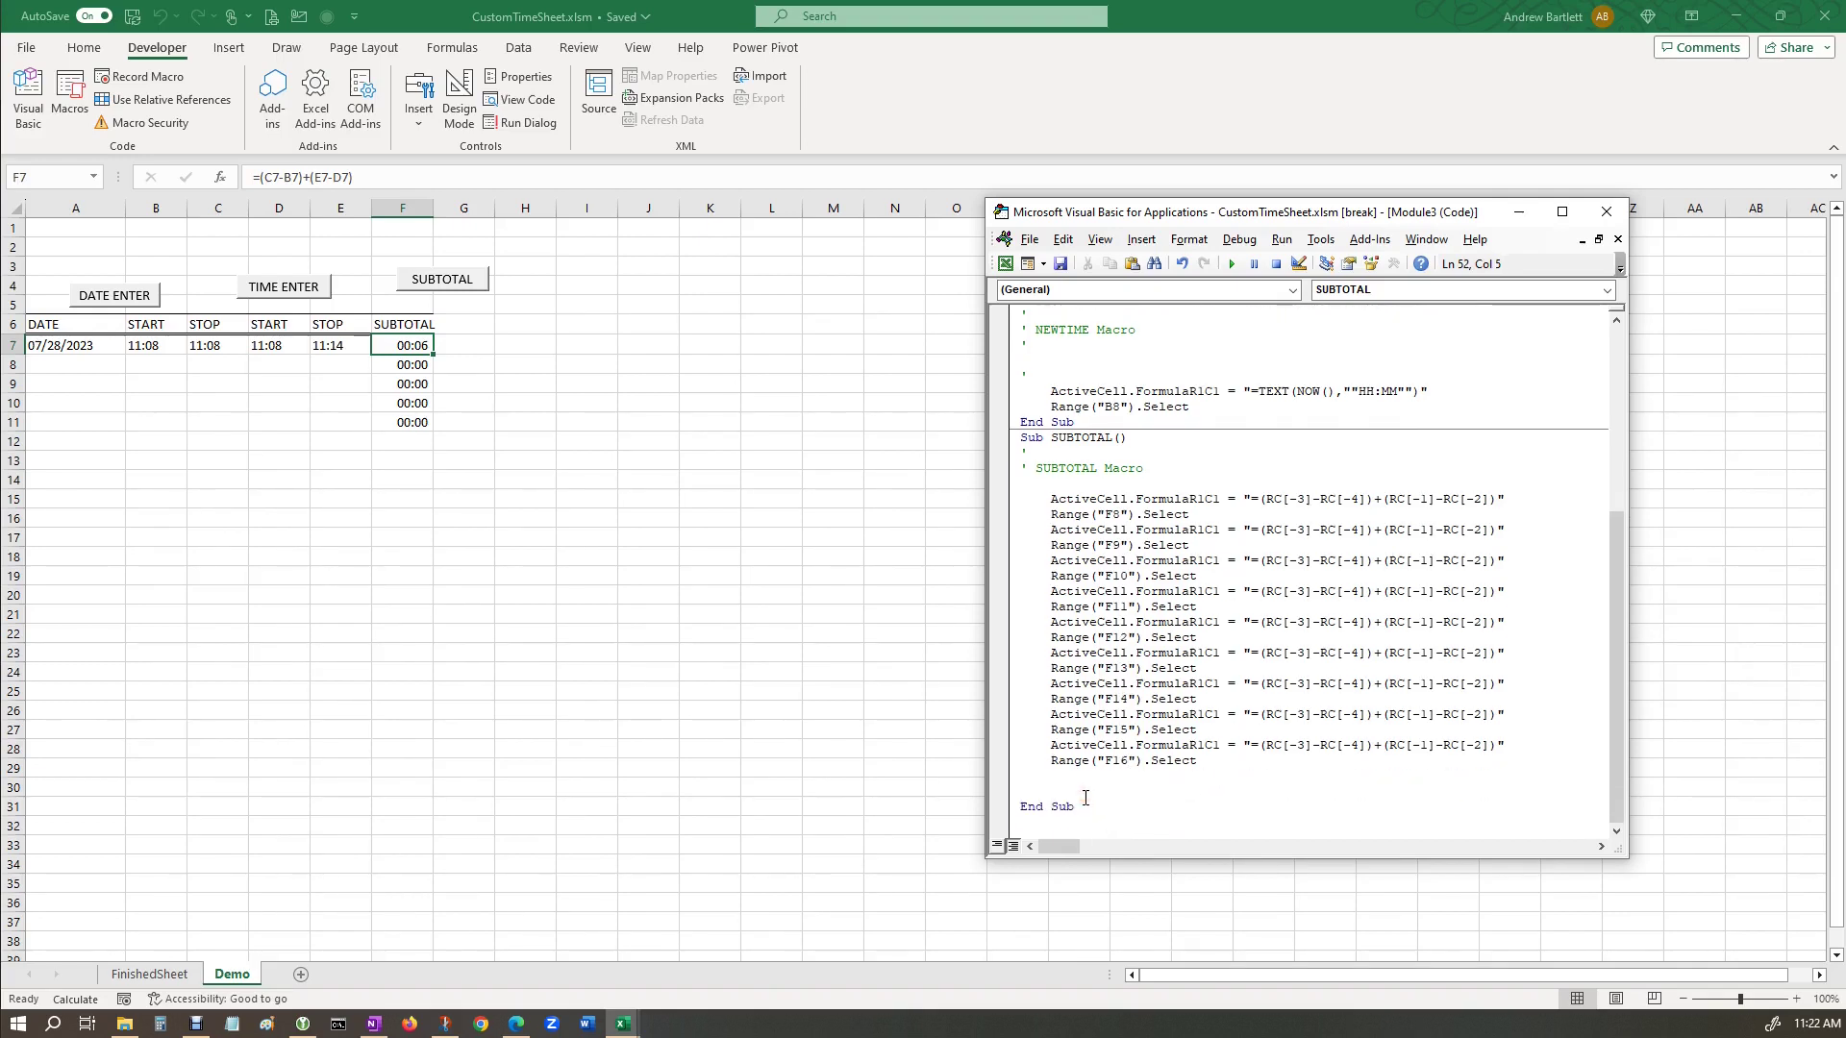
{"action": "key", "text": "BackSpace"}
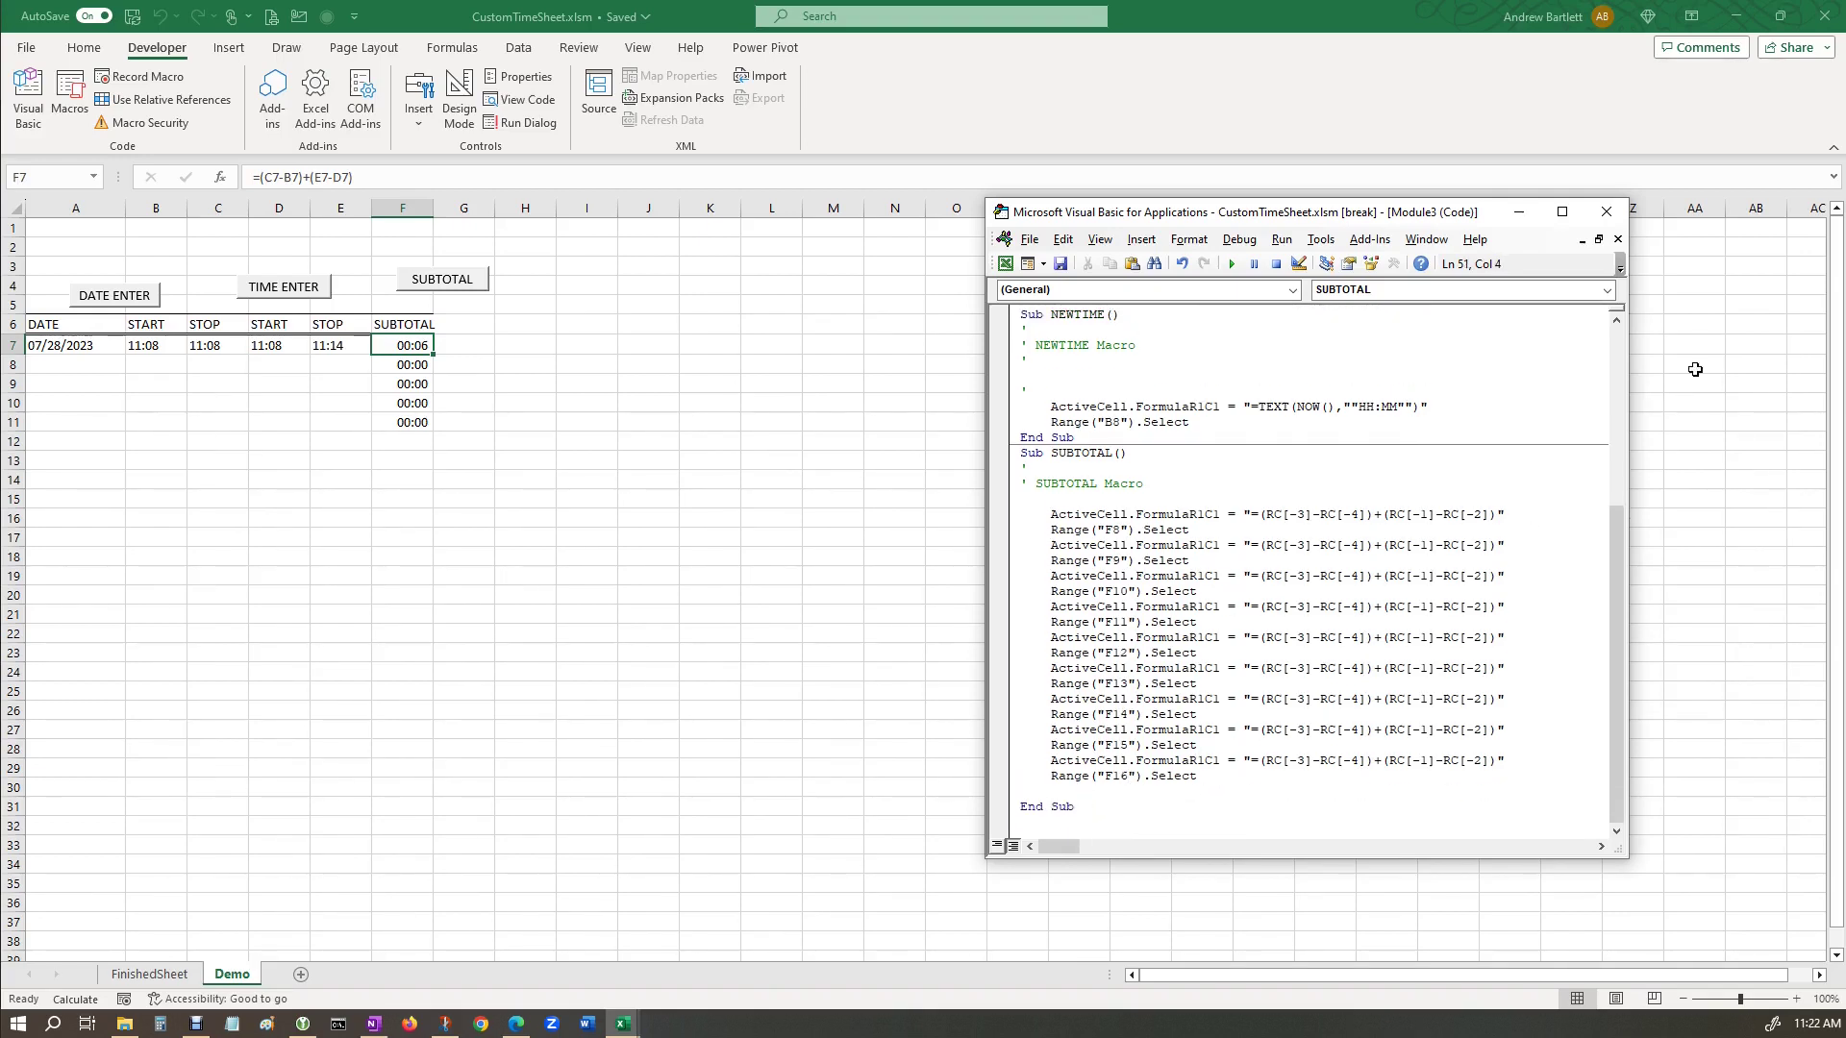
{"action": "left_click", "coordinate": [1606, 212]}
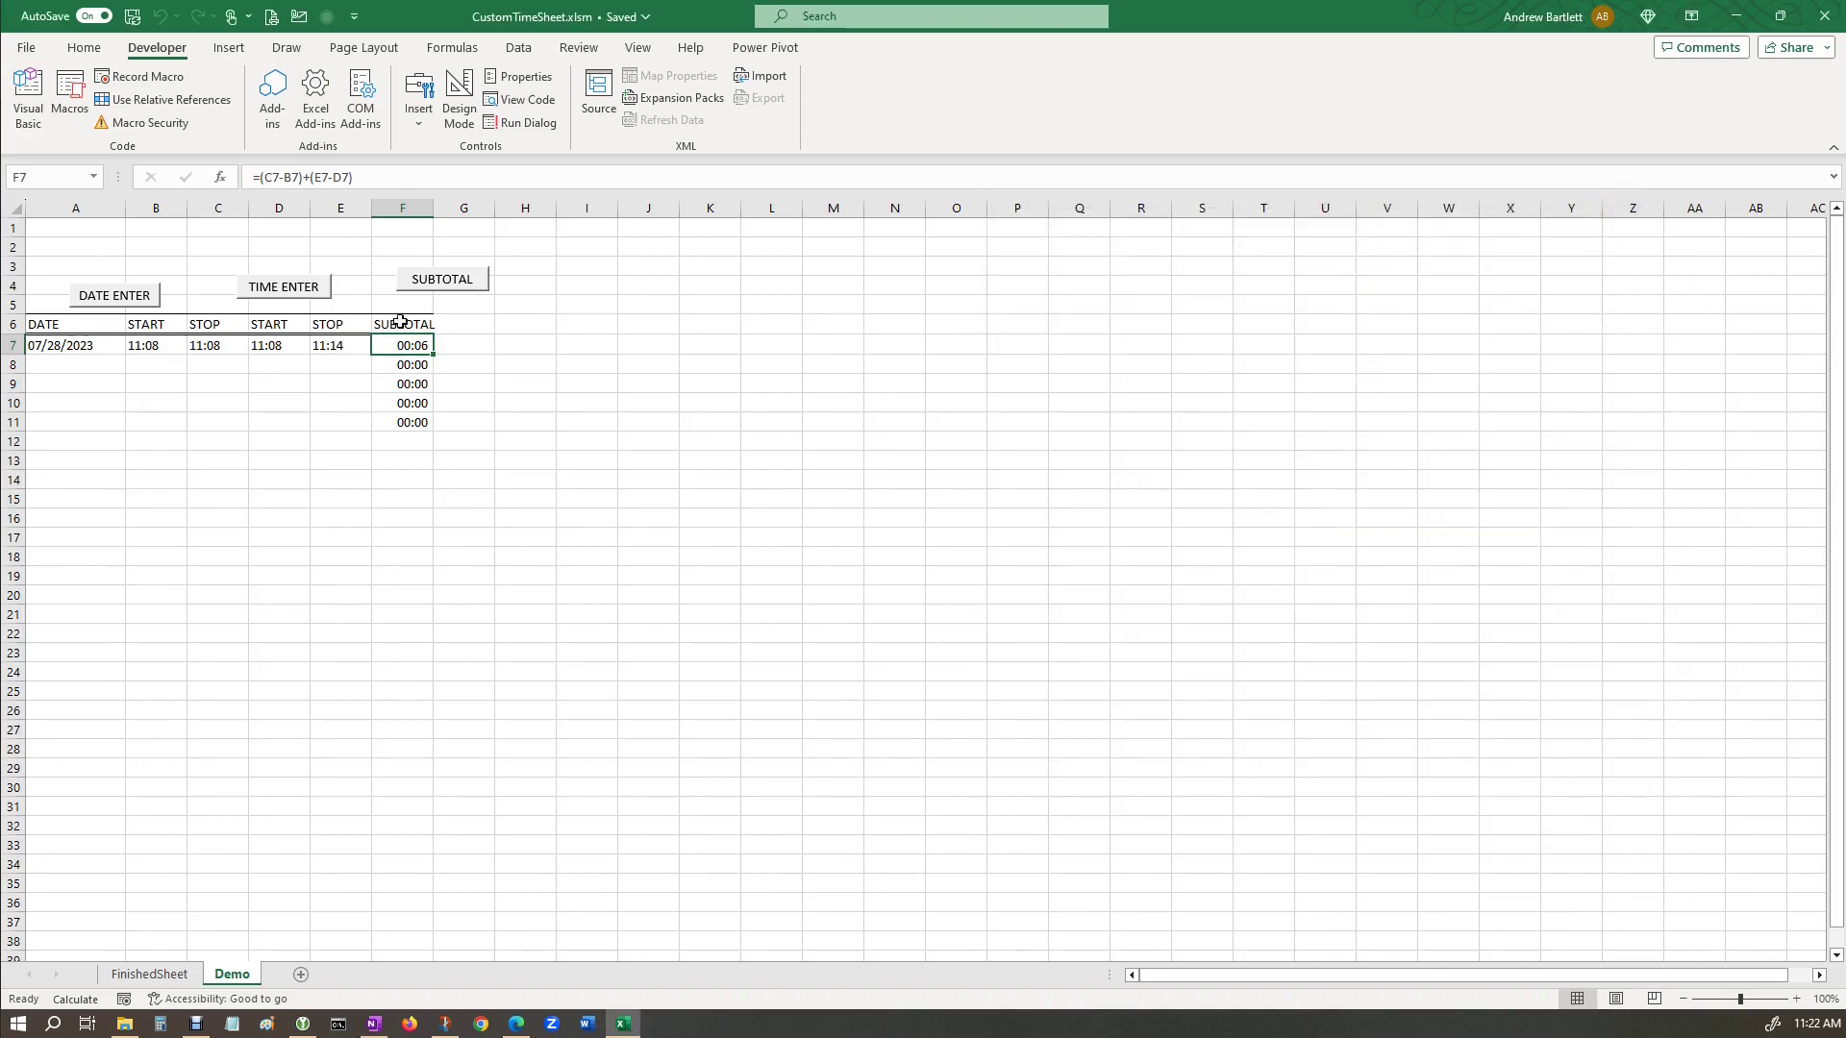
Clear the subtotals in F7 through F11 and run the macro with the SUBTOTAL button from F7.
{"action": "left_click", "coordinate": [409, 424]}
{"action": "left_click", "coordinate": [413, 348]}
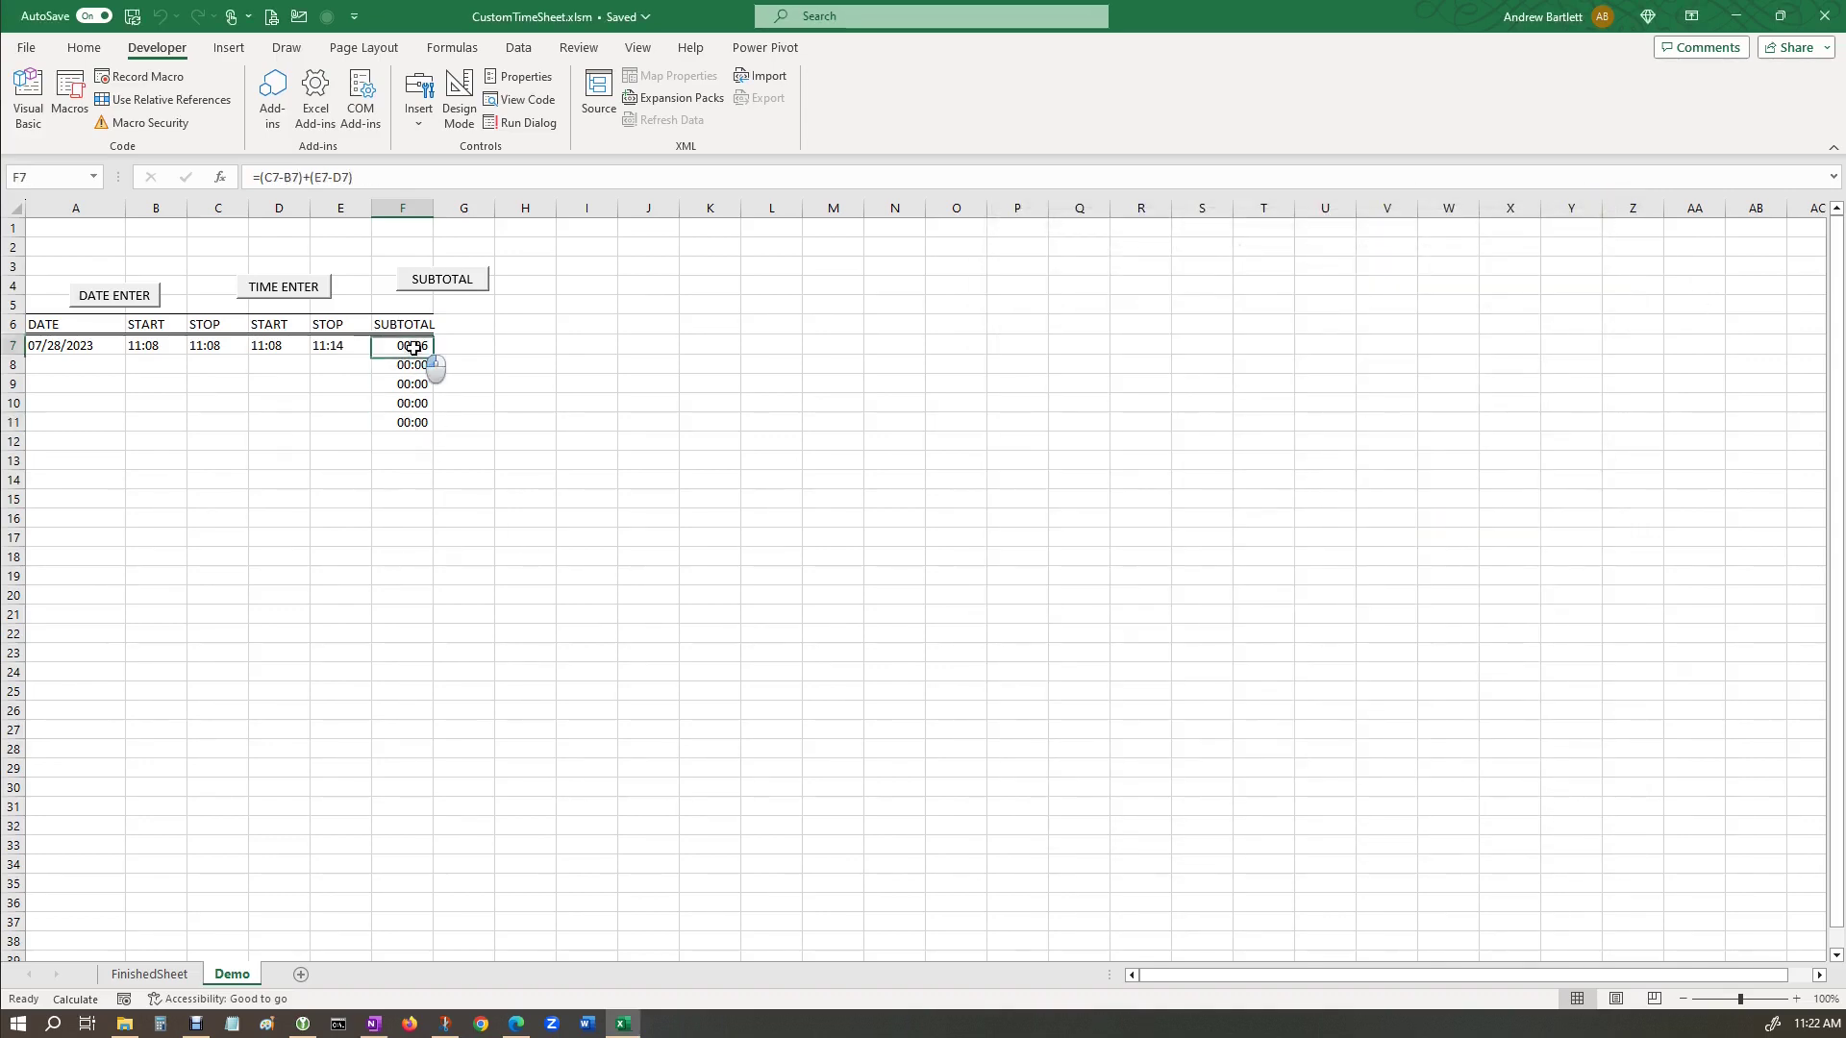
{"action": "key", "text": "Delete"}
{"action": "key", "text": "Down"}
{"action": "key", "text": "Delete"}
{"action": "key", "text": "Down"}
{"action": "key", "text": "Delete"}
{"action": "key", "text": "Down"}
{"action": "key", "text": "Delete"}
{"action": "key", "text": "Down"}
{"action": "key", "text": "Delete"}
{"action": "key", "text": "Down"}
{"action": "key", "text": "Up"}
{"action": "key", "text": "Up"}
{"action": "key", "text": "Up"}
{"action": "key", "text": "Up"}
{"action": "key", "text": "Up"}
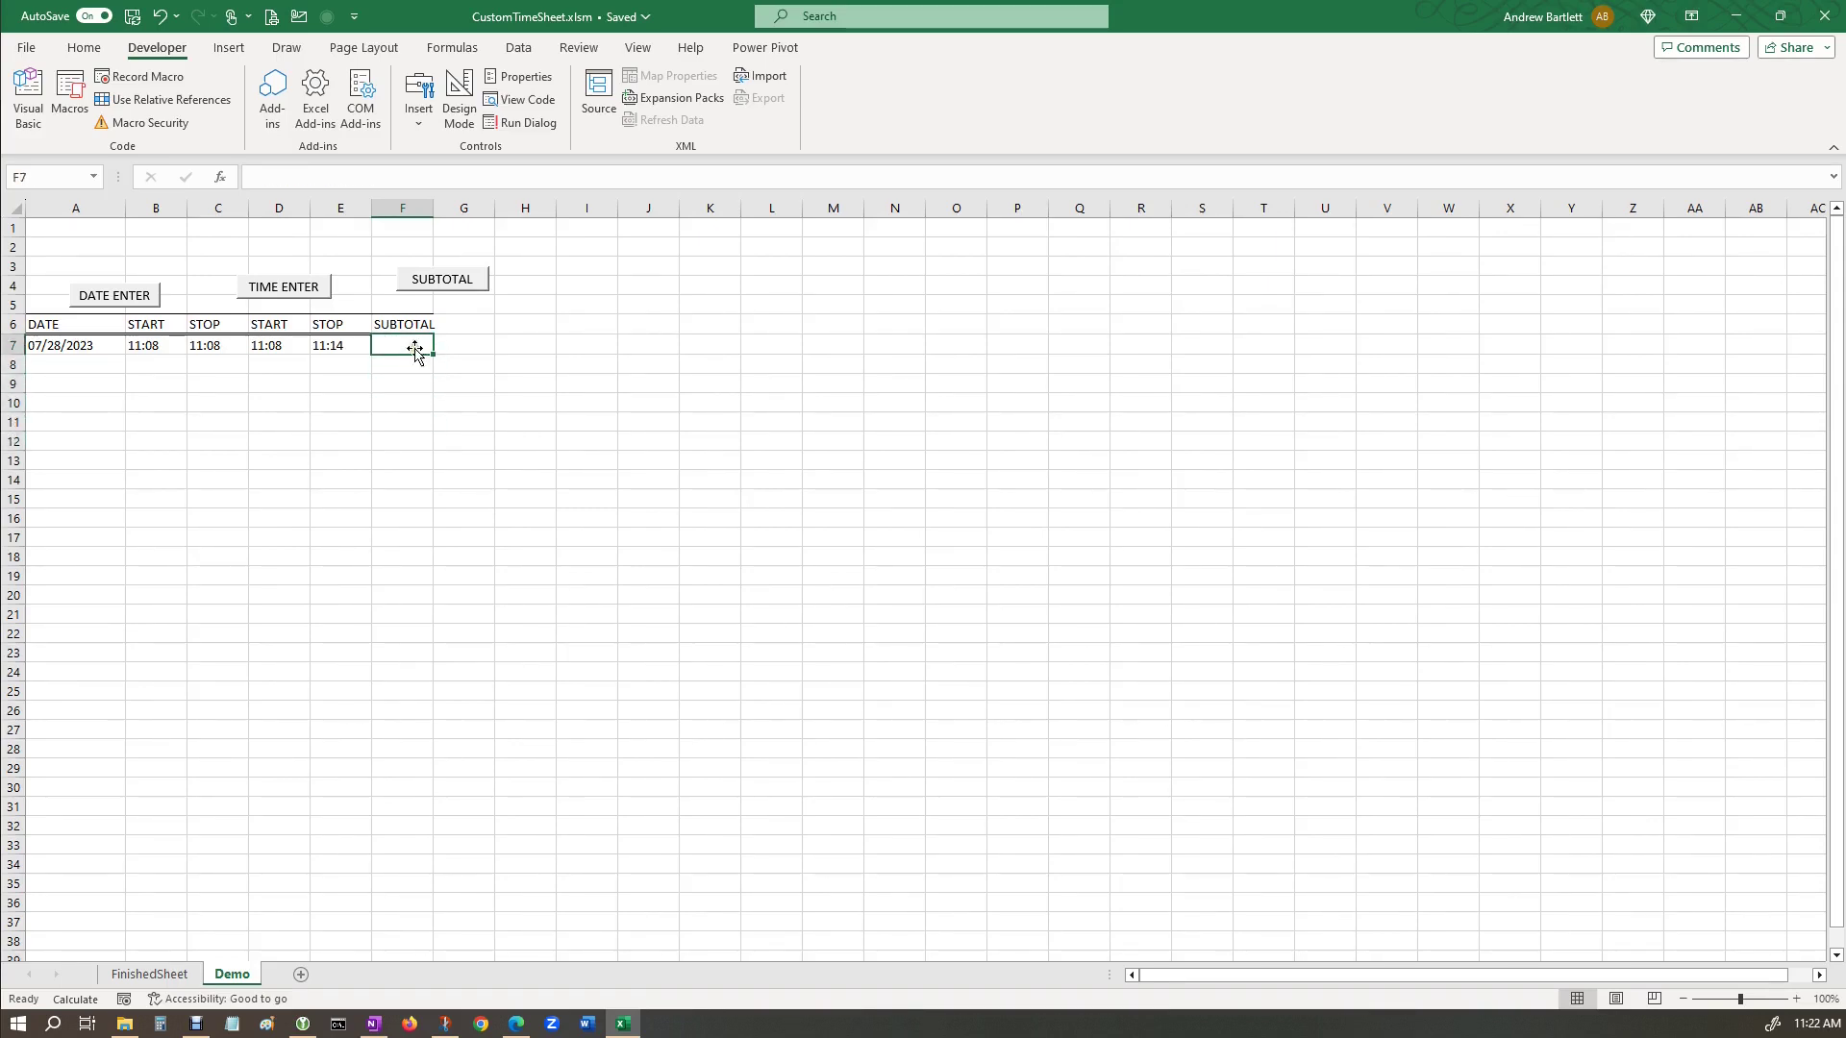
{"action": "left_click", "coordinate": [438, 287]}
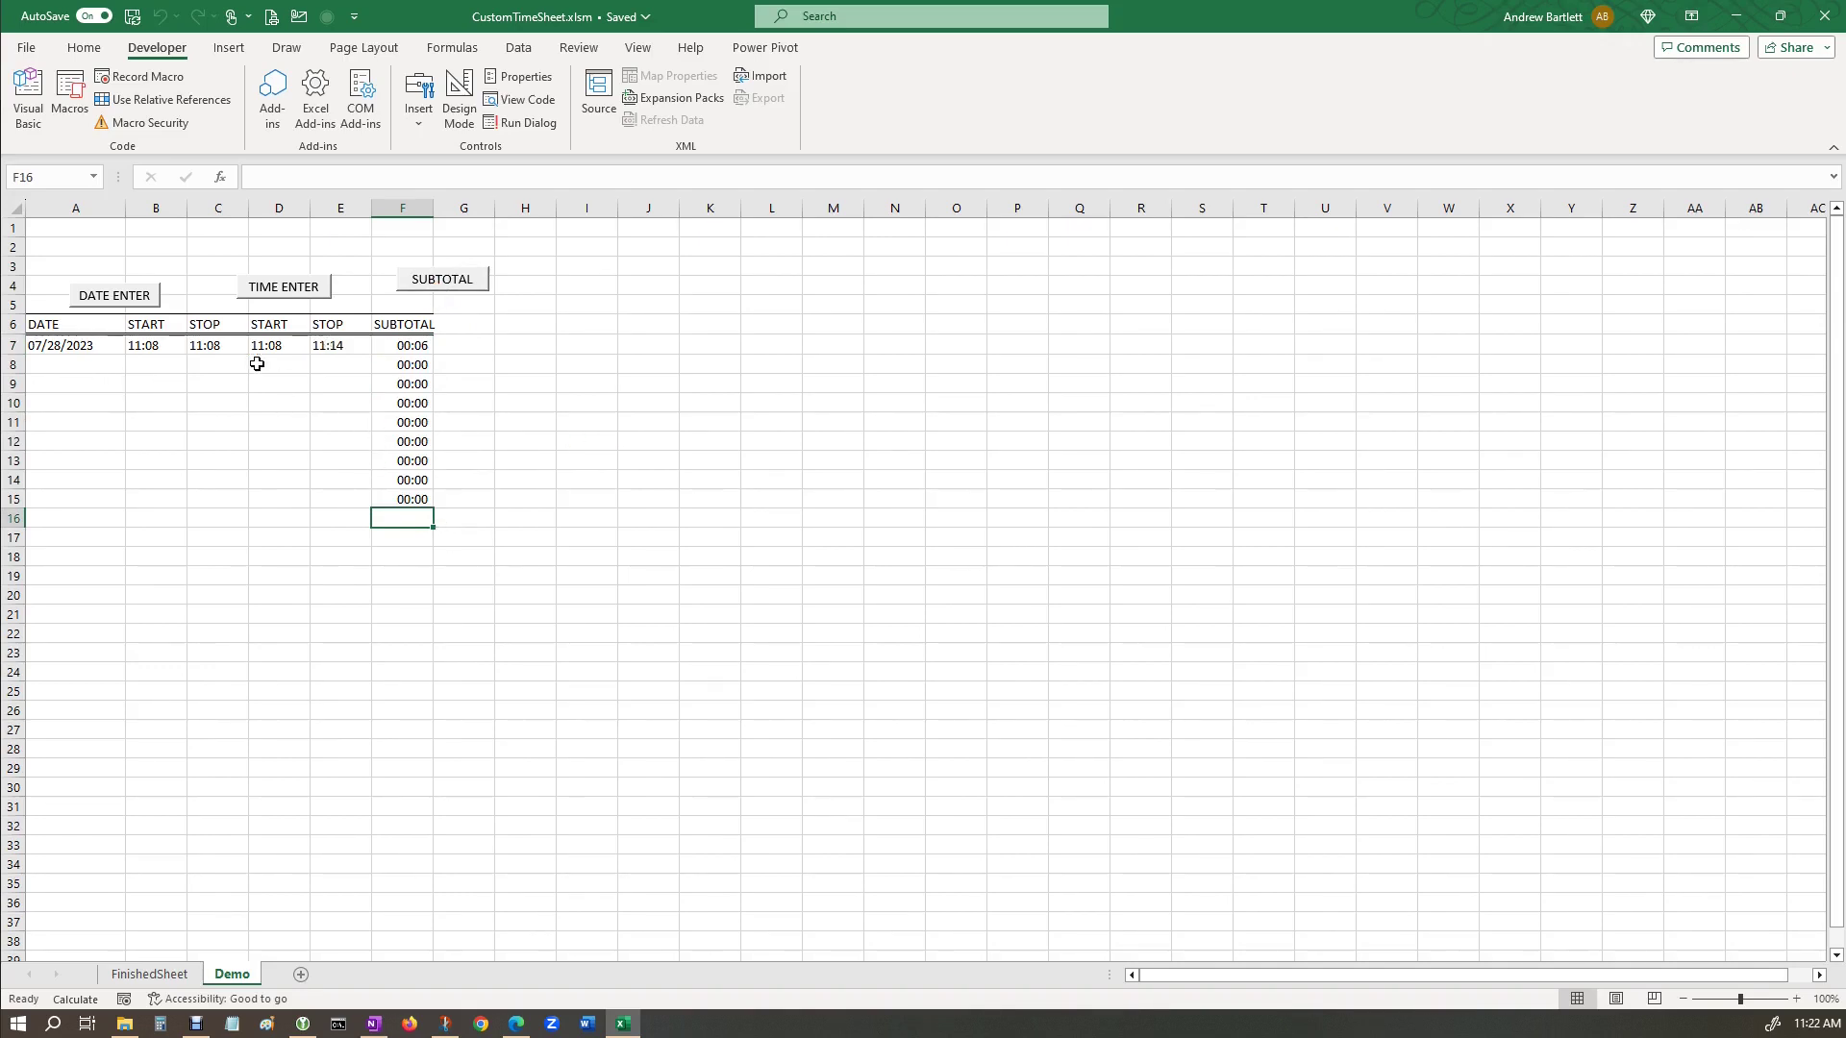
Set the second STOP time in E7 to 14:00 and rerun the SUBTOTAL button from F7.
{"action": "left_click", "coordinate": [207, 347]}
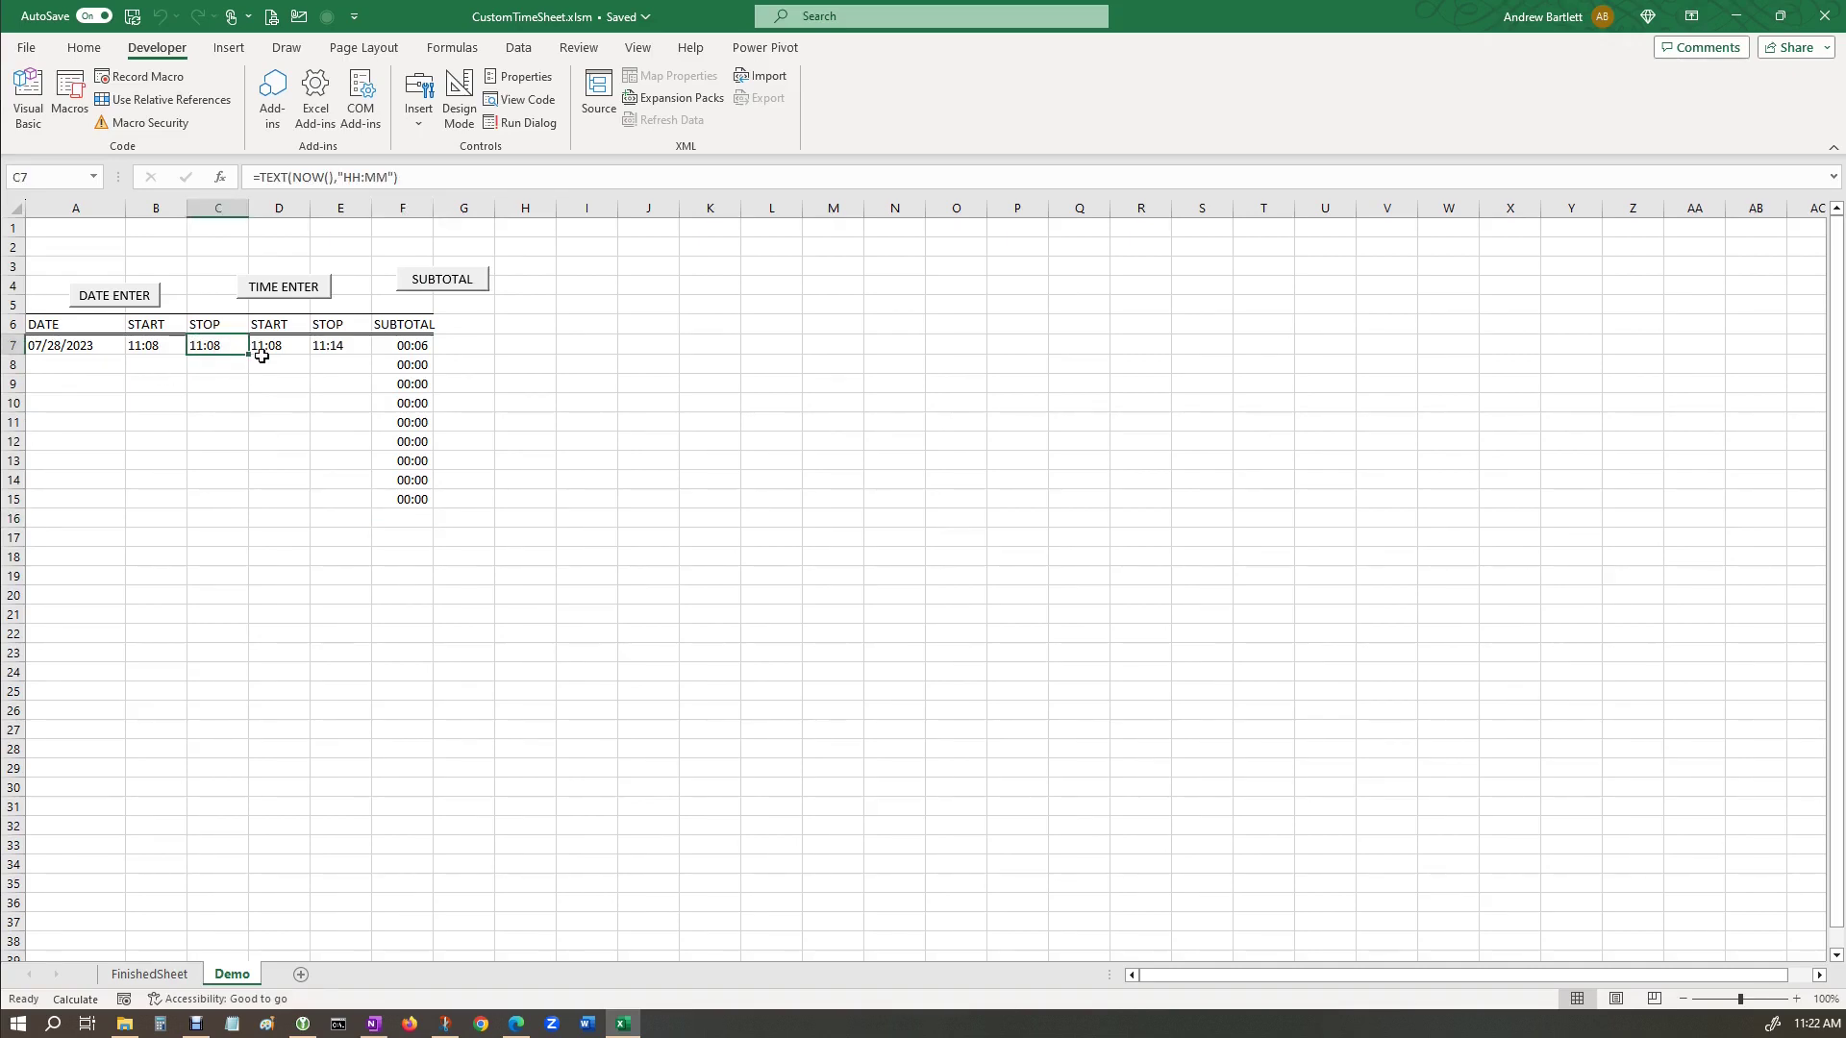
{"action": "left_click", "coordinate": [336, 345]}
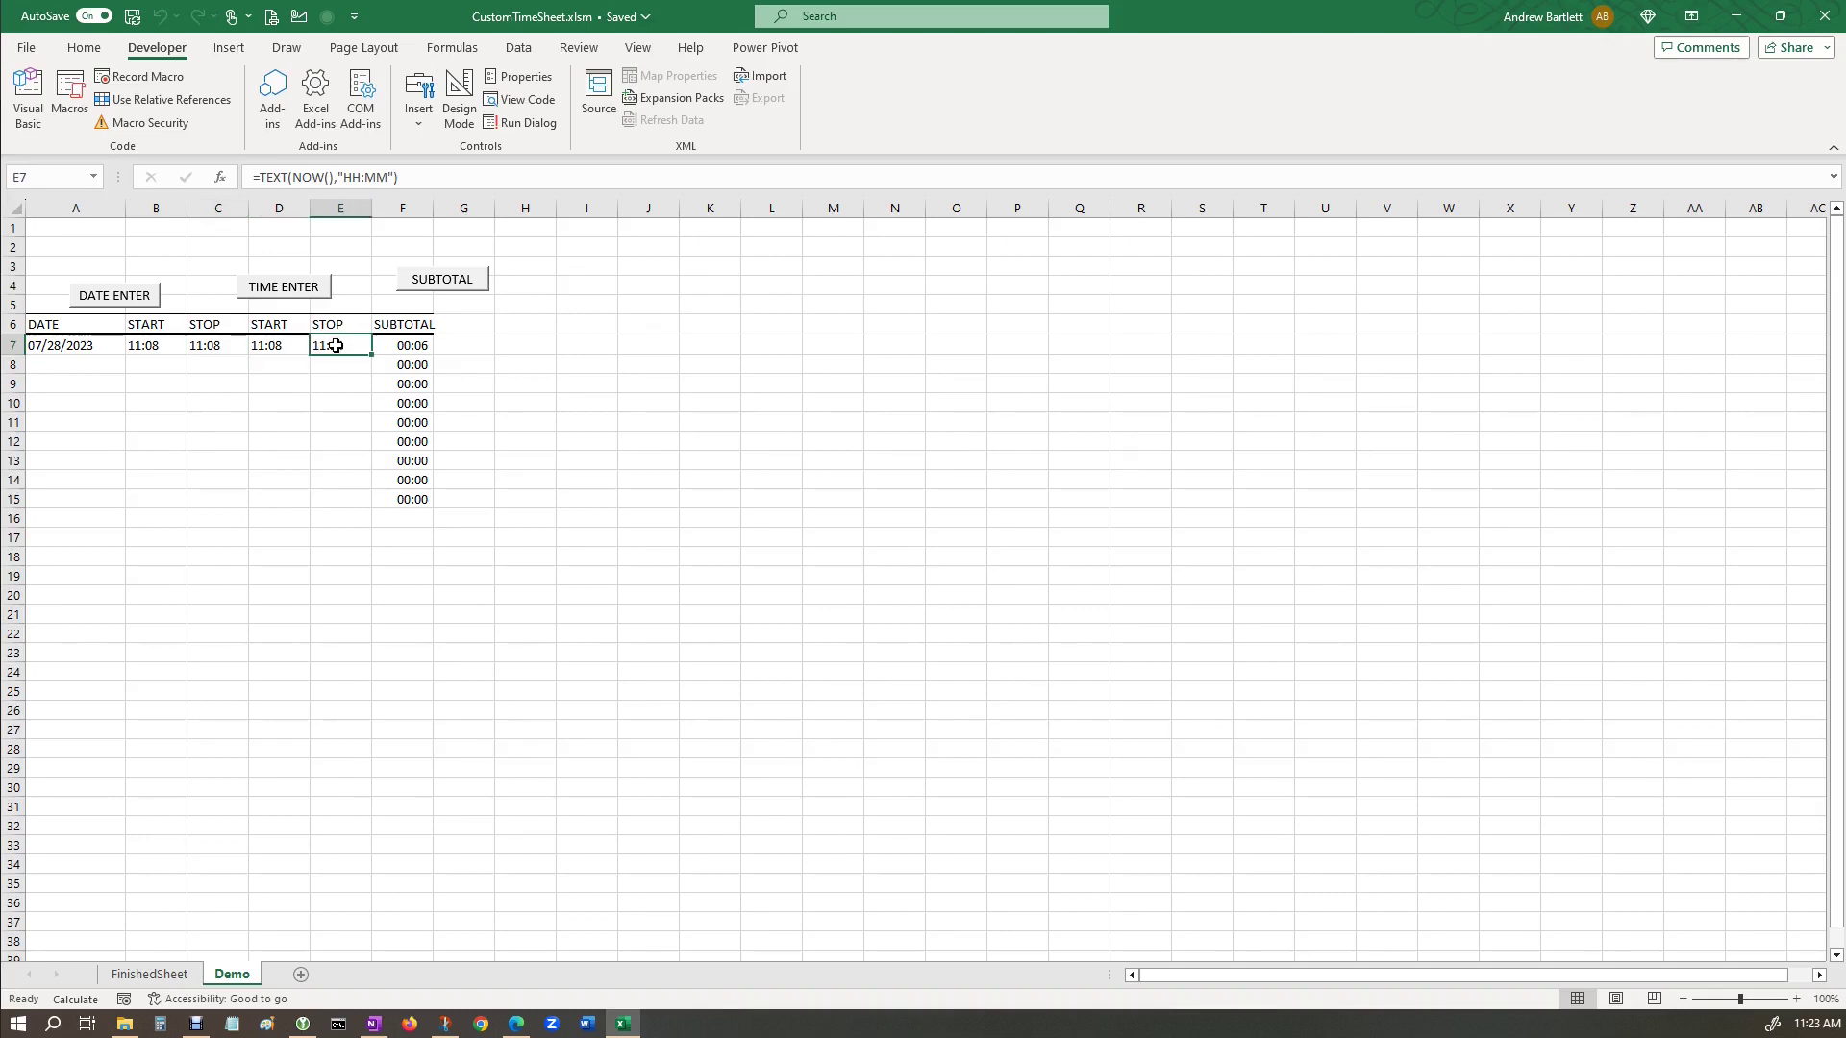
{"action": "type", "text": "14:00"}
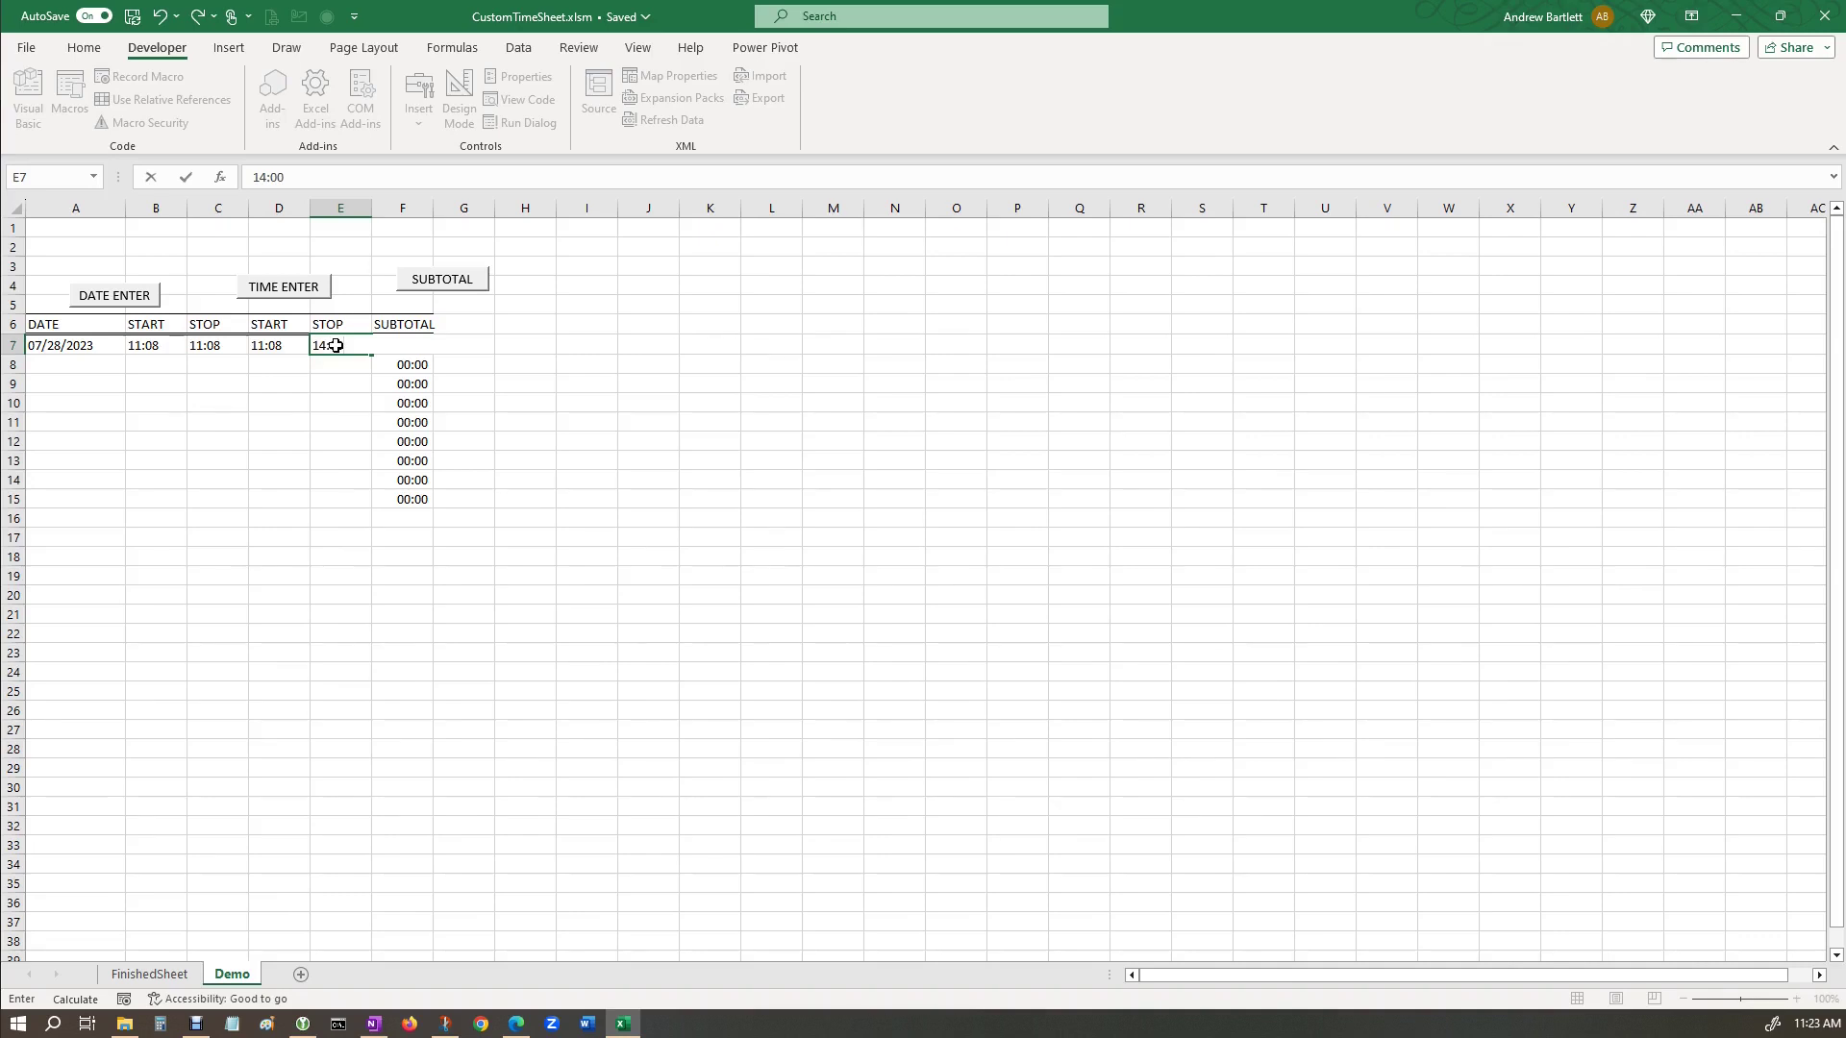
{"action": "left_click", "coordinate": [298, 438]}
{"action": "left_click", "coordinate": [395, 350]}
{"action": "left_click", "coordinate": [449, 280]}
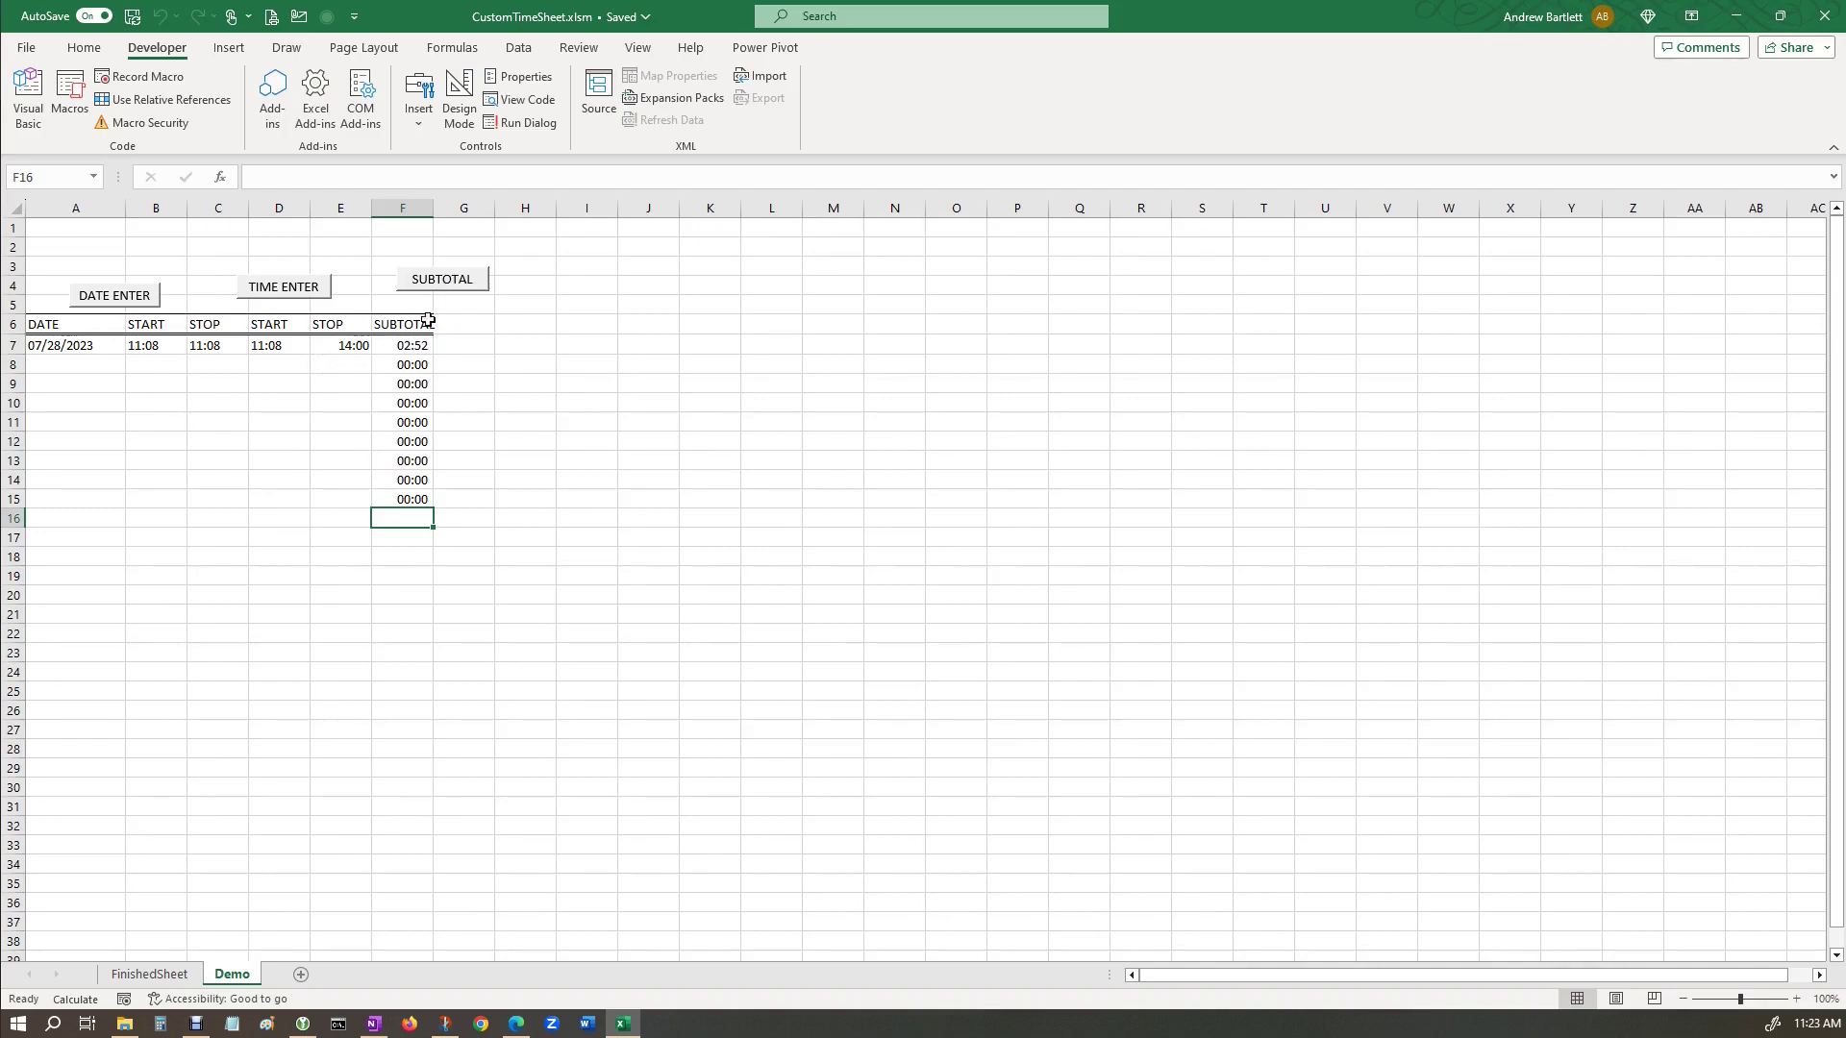
Examine the row 7 STOP and SUBTOTAL cells and the subtotal formula in F8.
{"action": "left_click", "coordinate": [347, 346]}
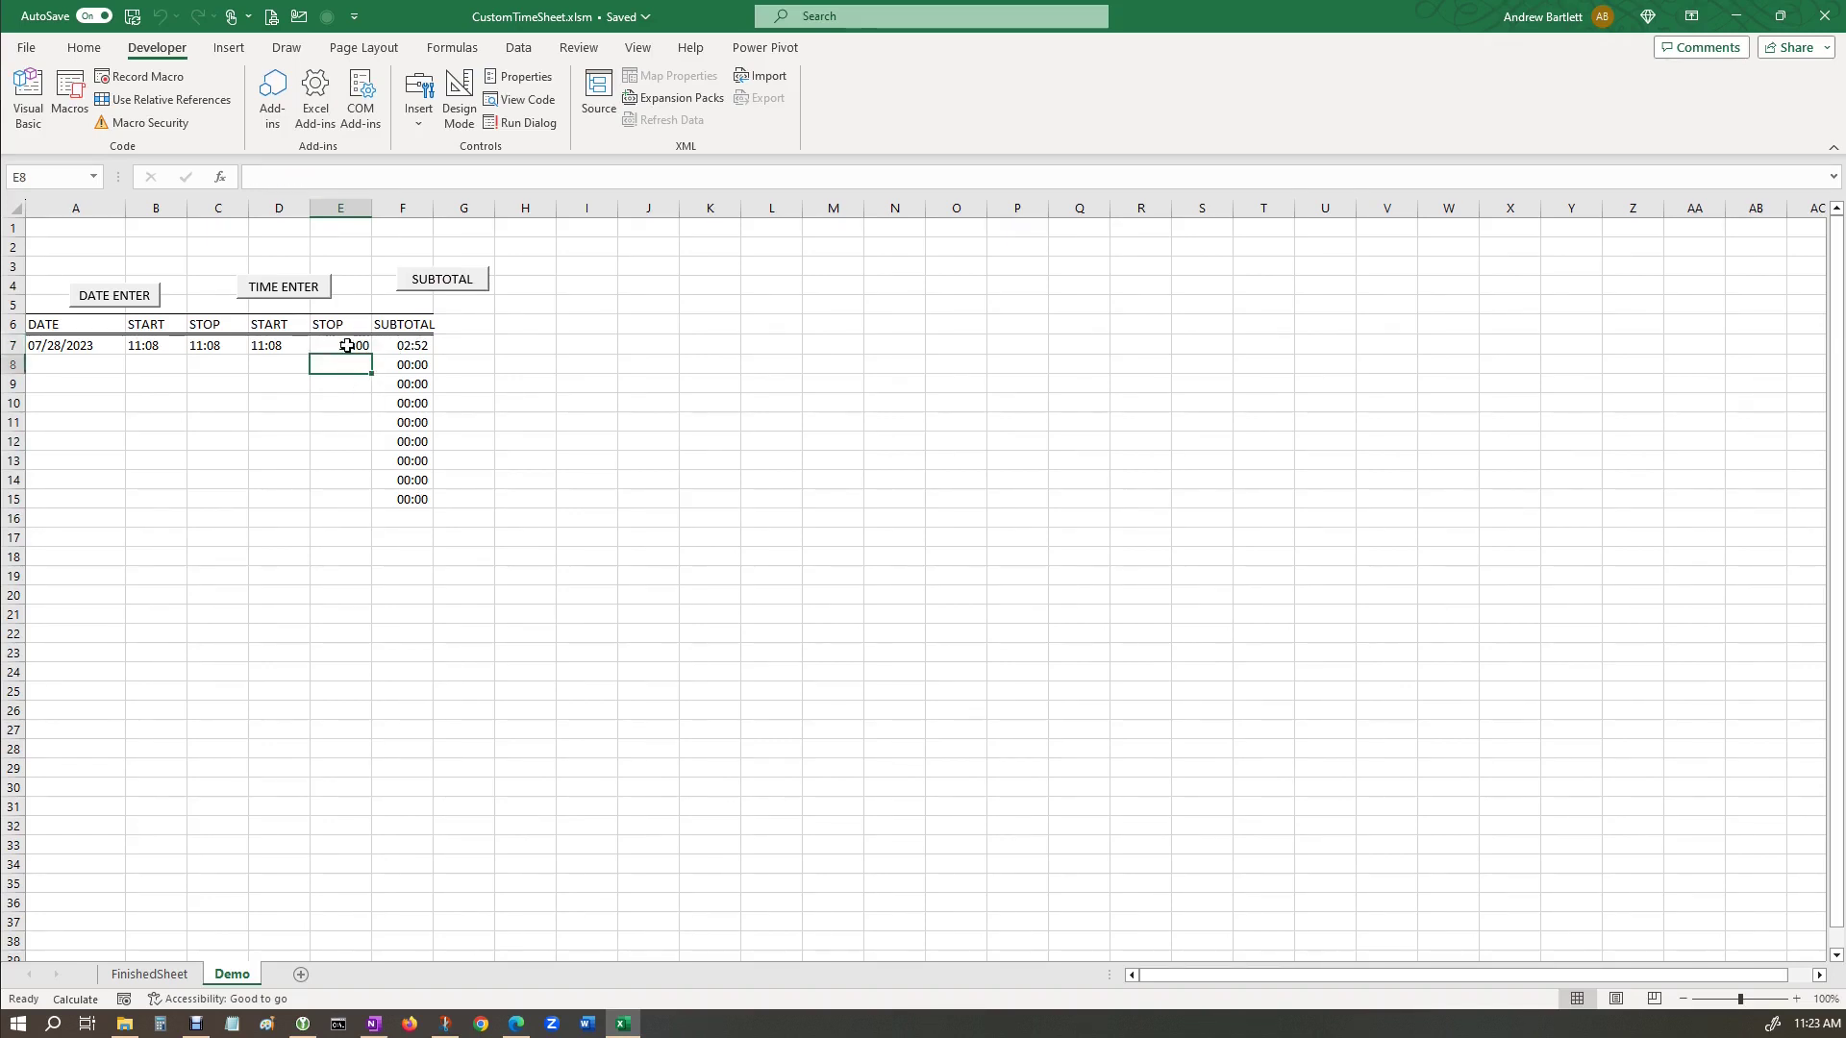
{"action": "left_click", "coordinate": [342, 384]}
{"action": "left_click", "coordinate": [346, 400]}
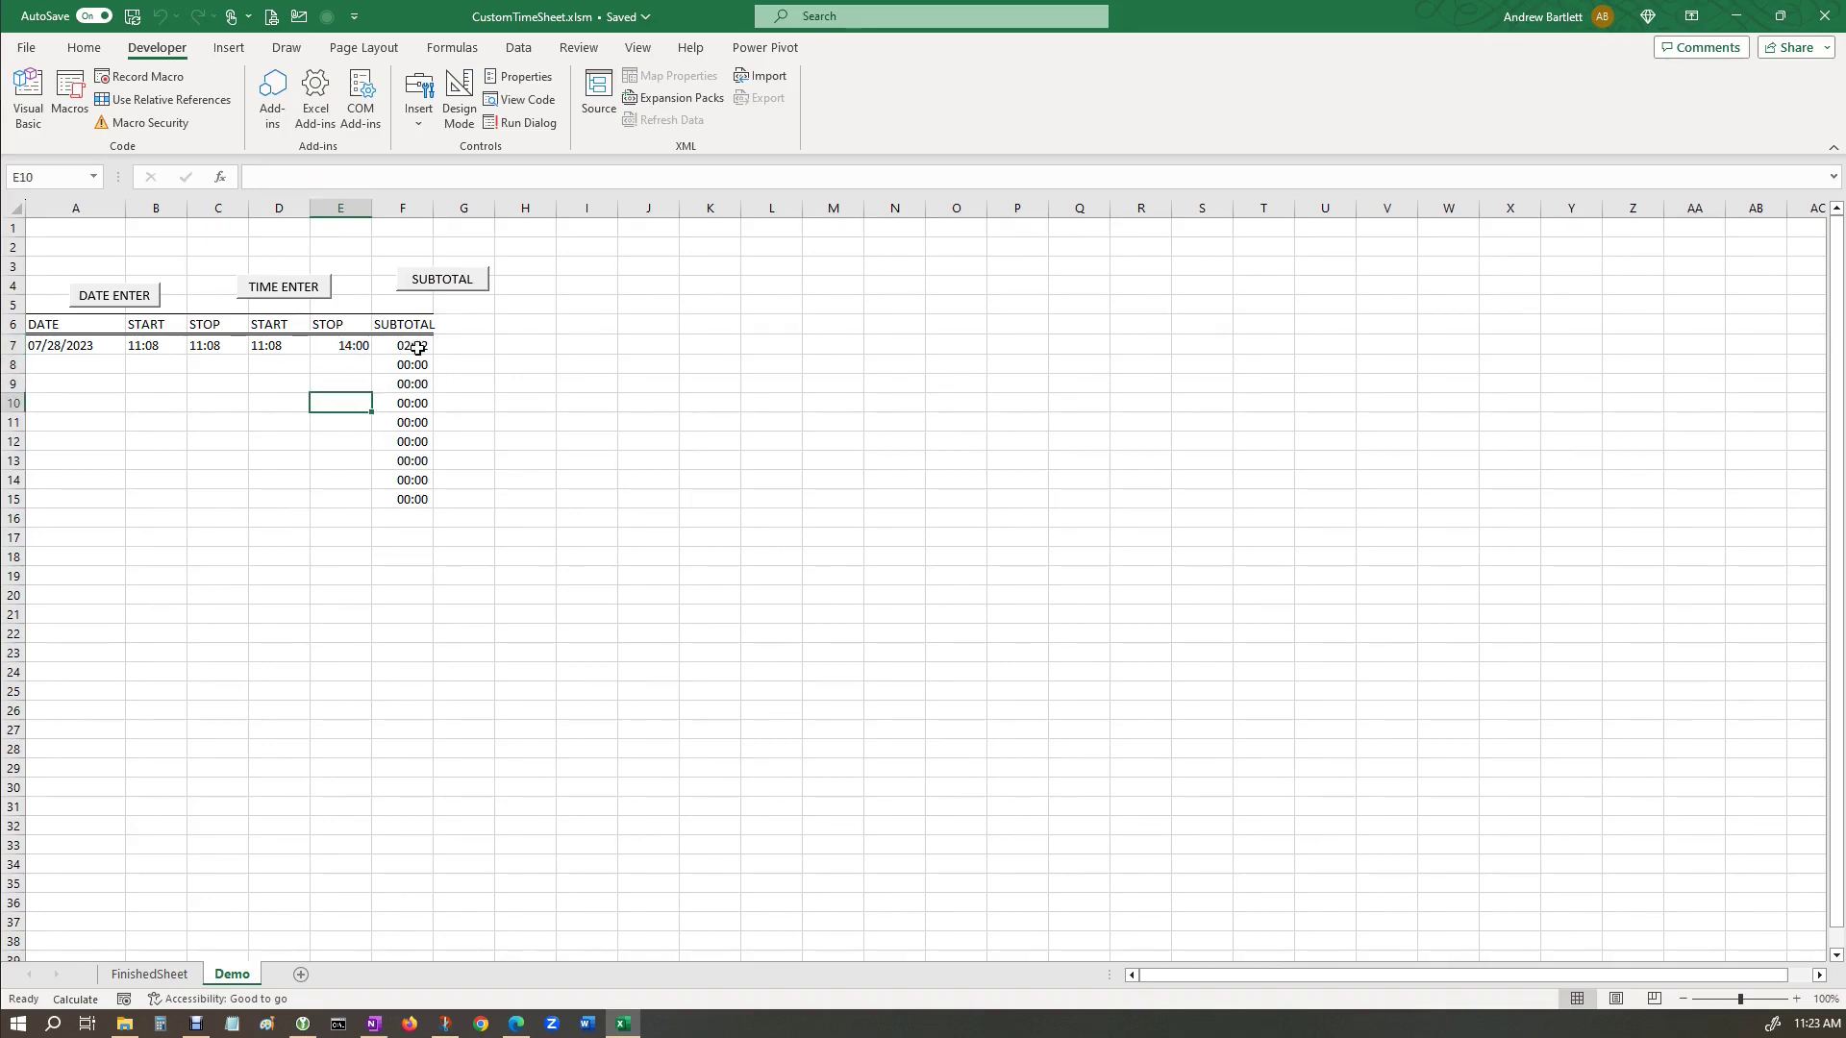
{"action": "left_click", "coordinate": [350, 350]}
{"action": "left_click", "coordinate": [416, 348]}
{"action": "left_click", "coordinate": [421, 373]}
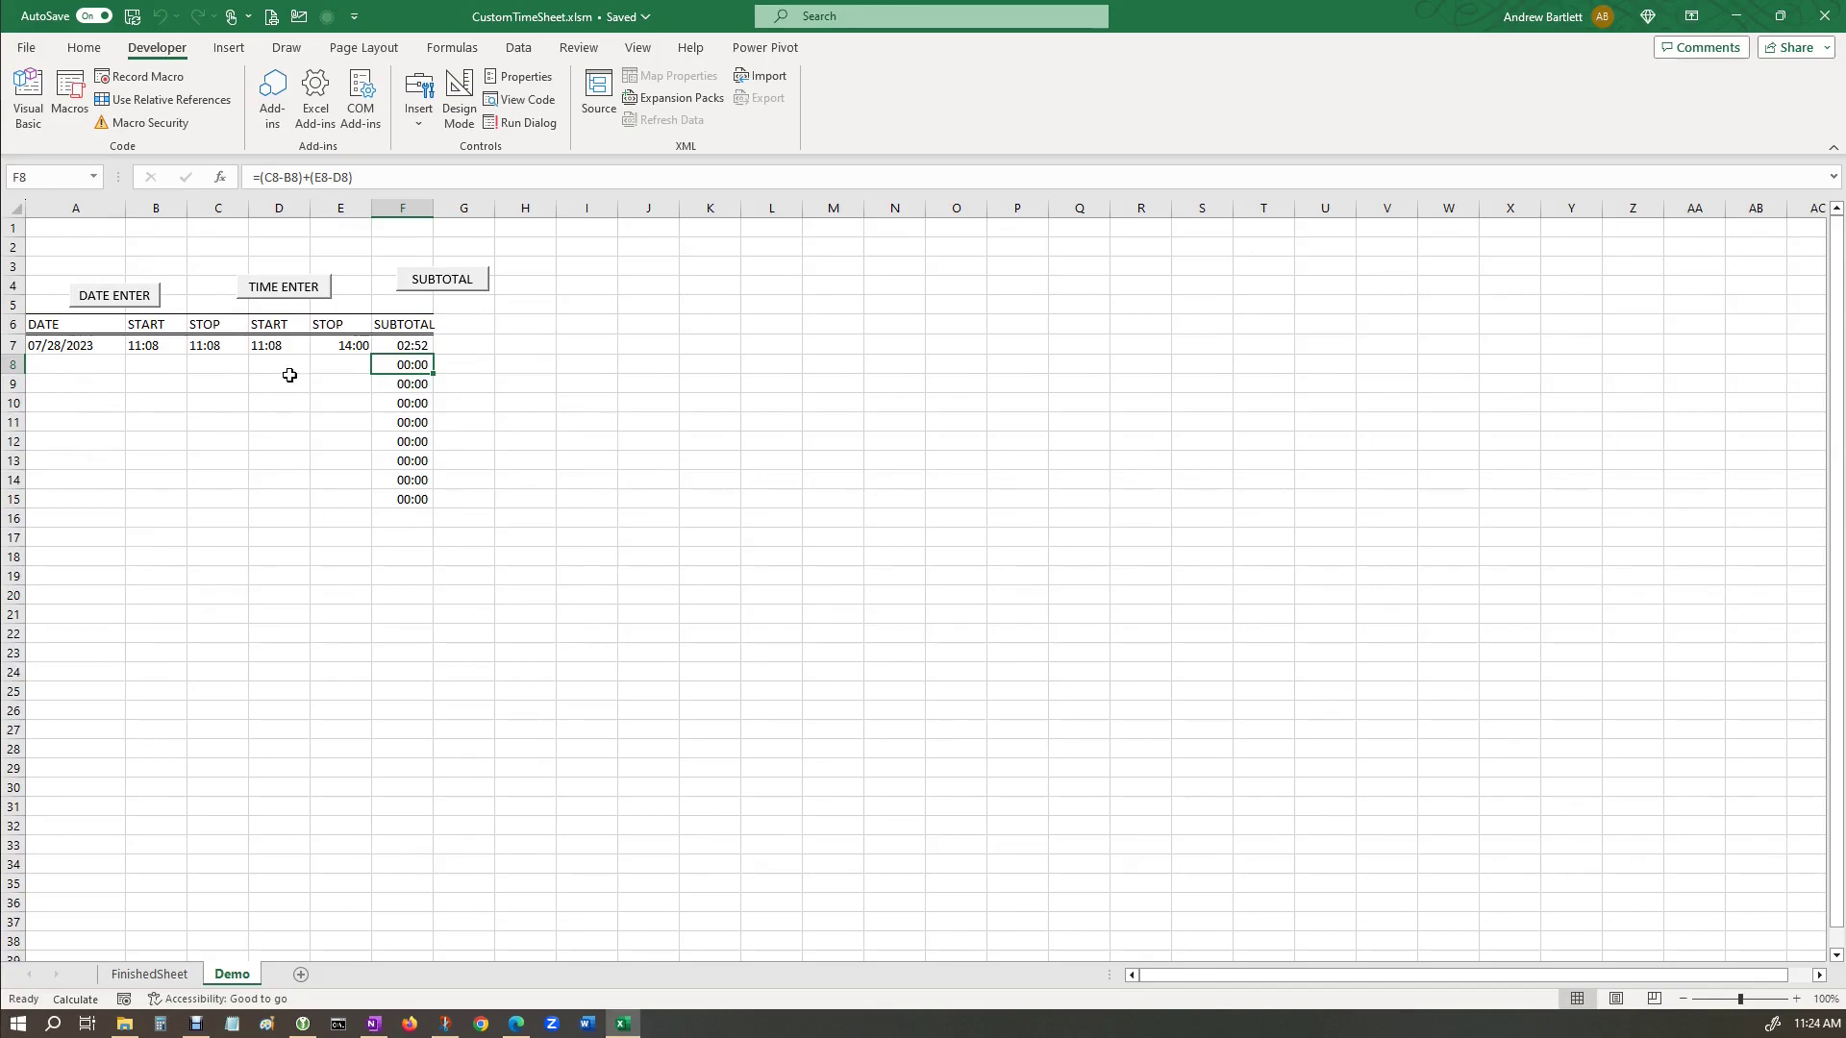
{"action": "left_click", "coordinate": [250, 448]}
{"action": "left_click", "coordinate": [161, 515]}
{"action": "left_click", "coordinate": [104, 531]}
{"action": "left_click", "coordinate": [84, 494]}
Record a macro named CLEAR2 that deletes the contents of A7 through F22.
{"action": "left_click", "coordinate": [85, 342]}
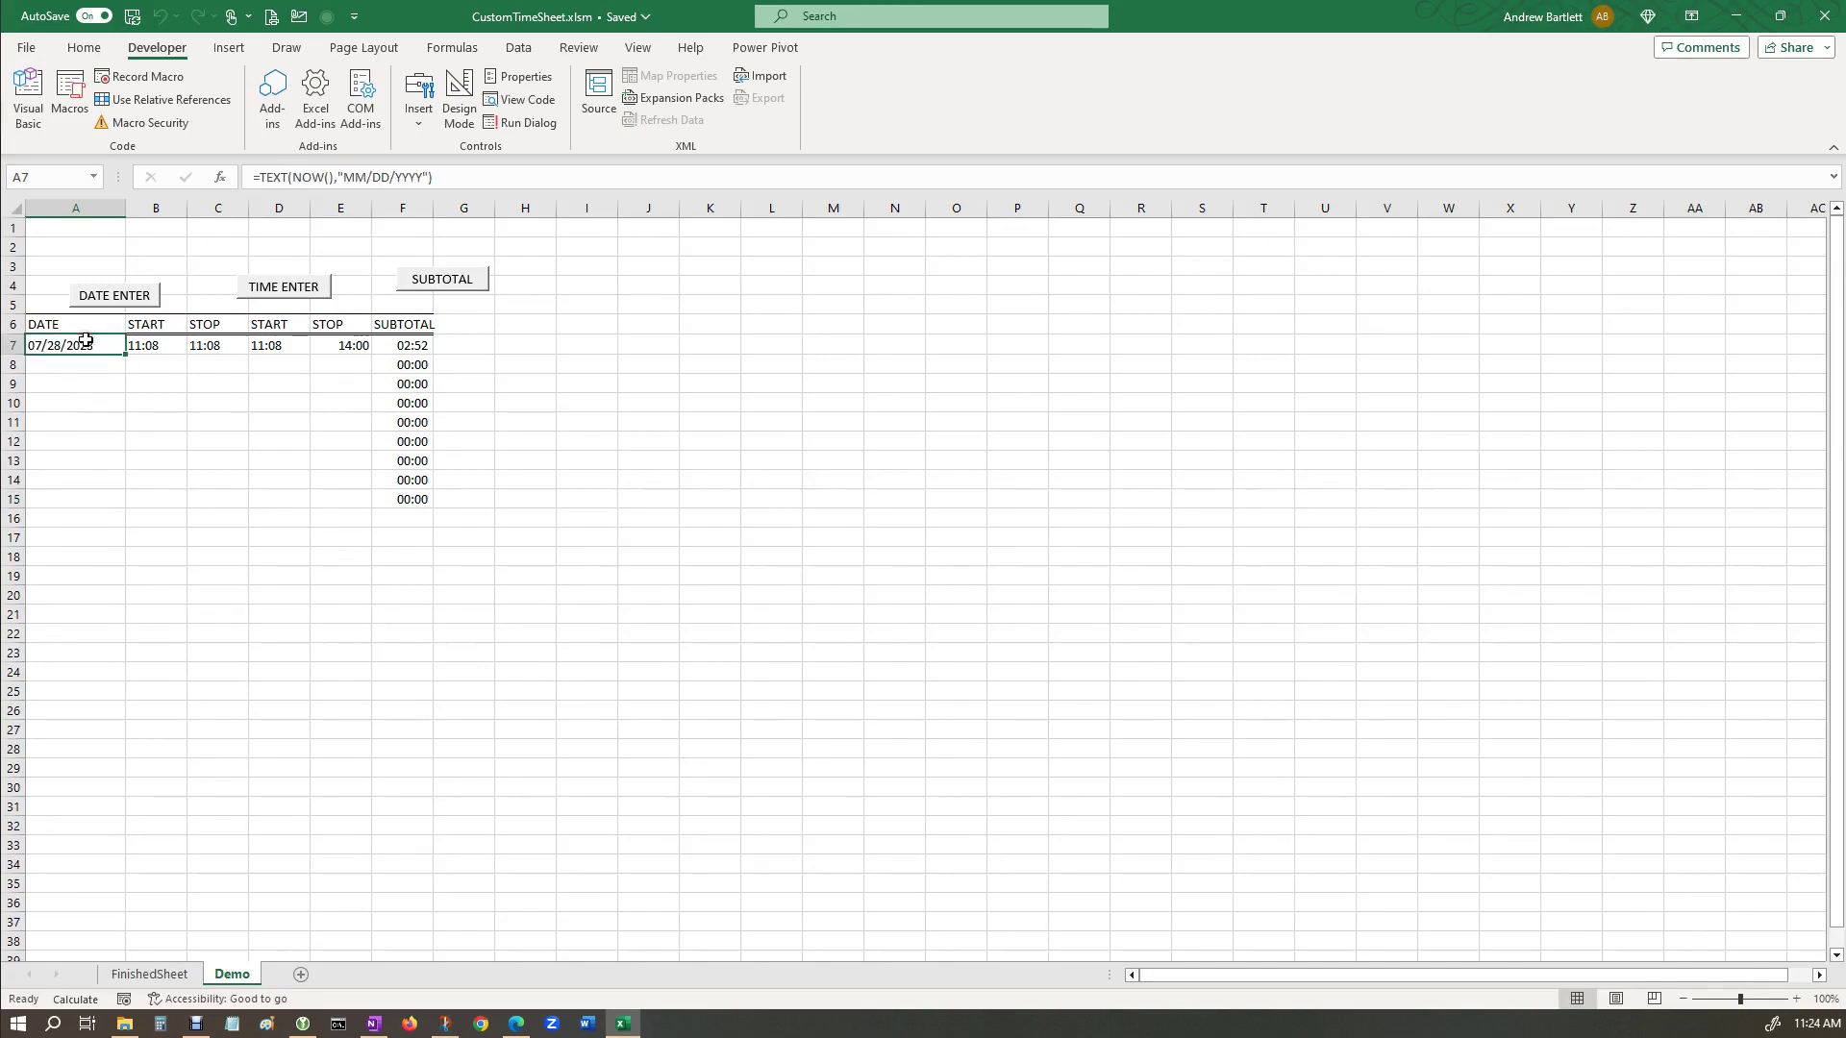
{"action": "left_click", "coordinate": [133, 79]}
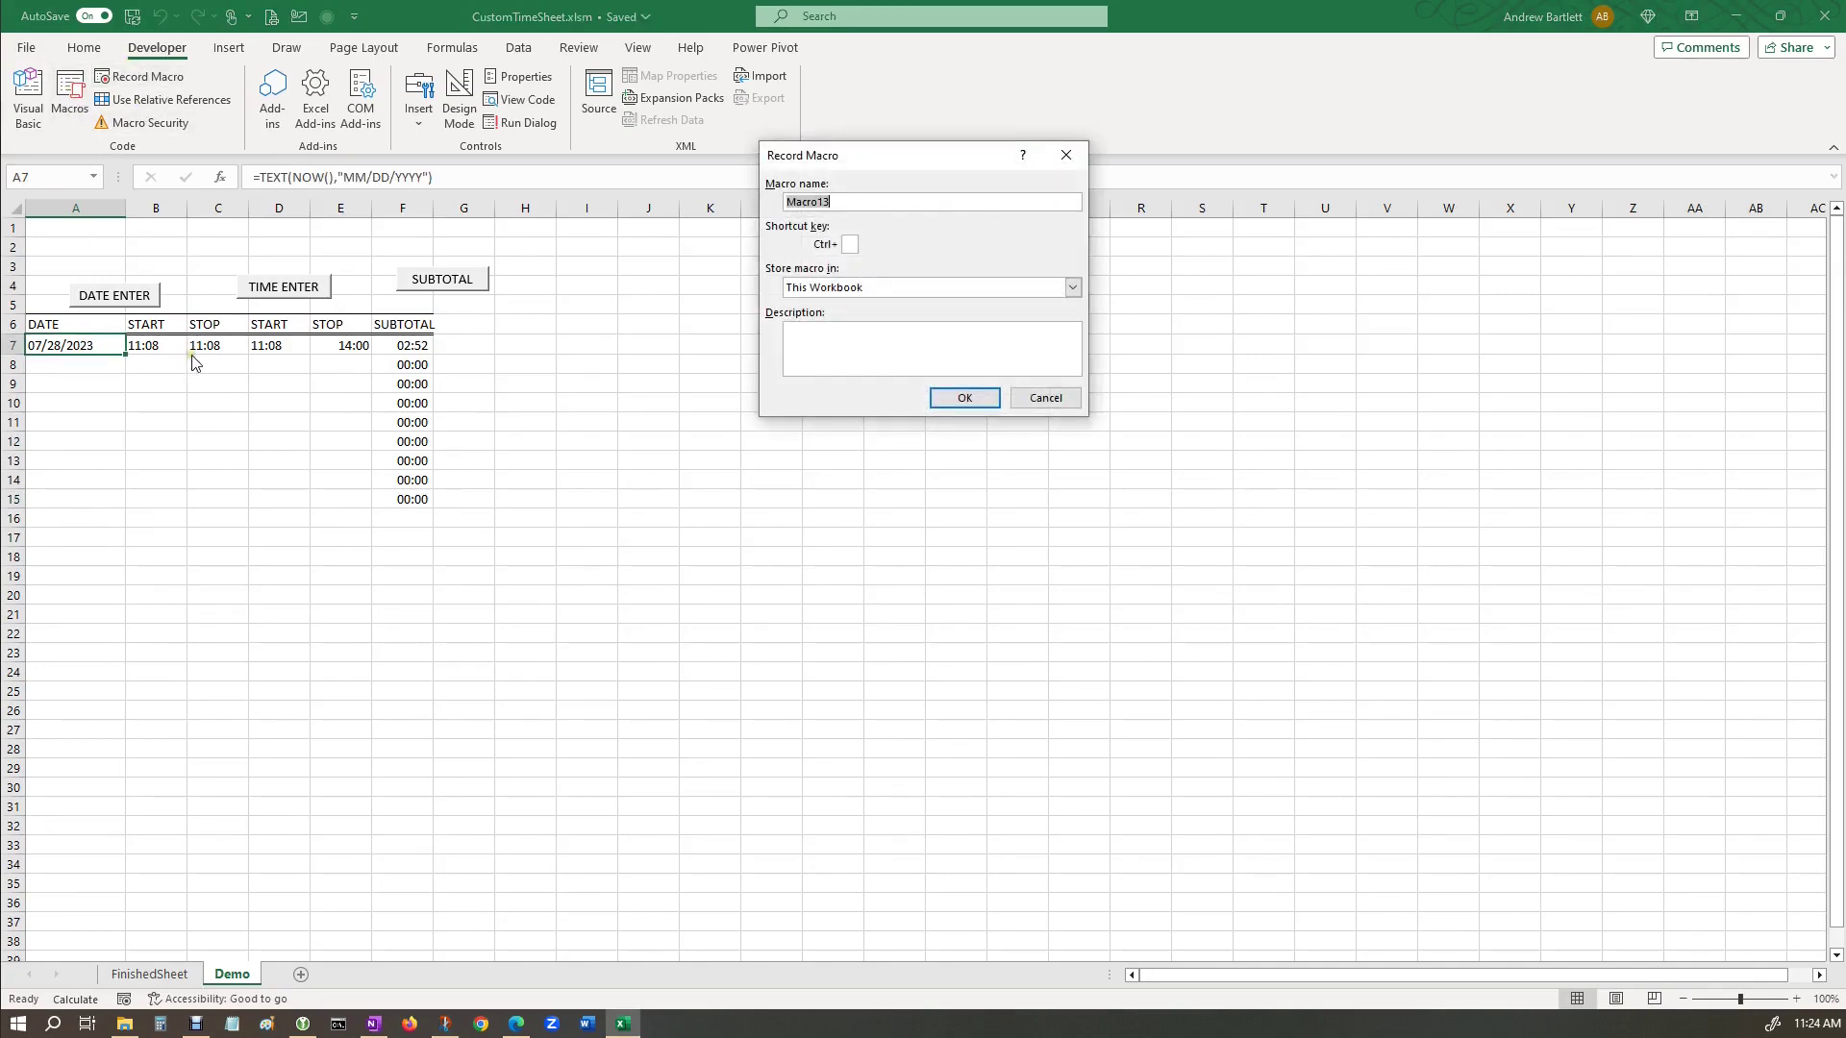
{"action": "type", "text": "CLEAR2"}
{"action": "left_click", "coordinate": [959, 396]}
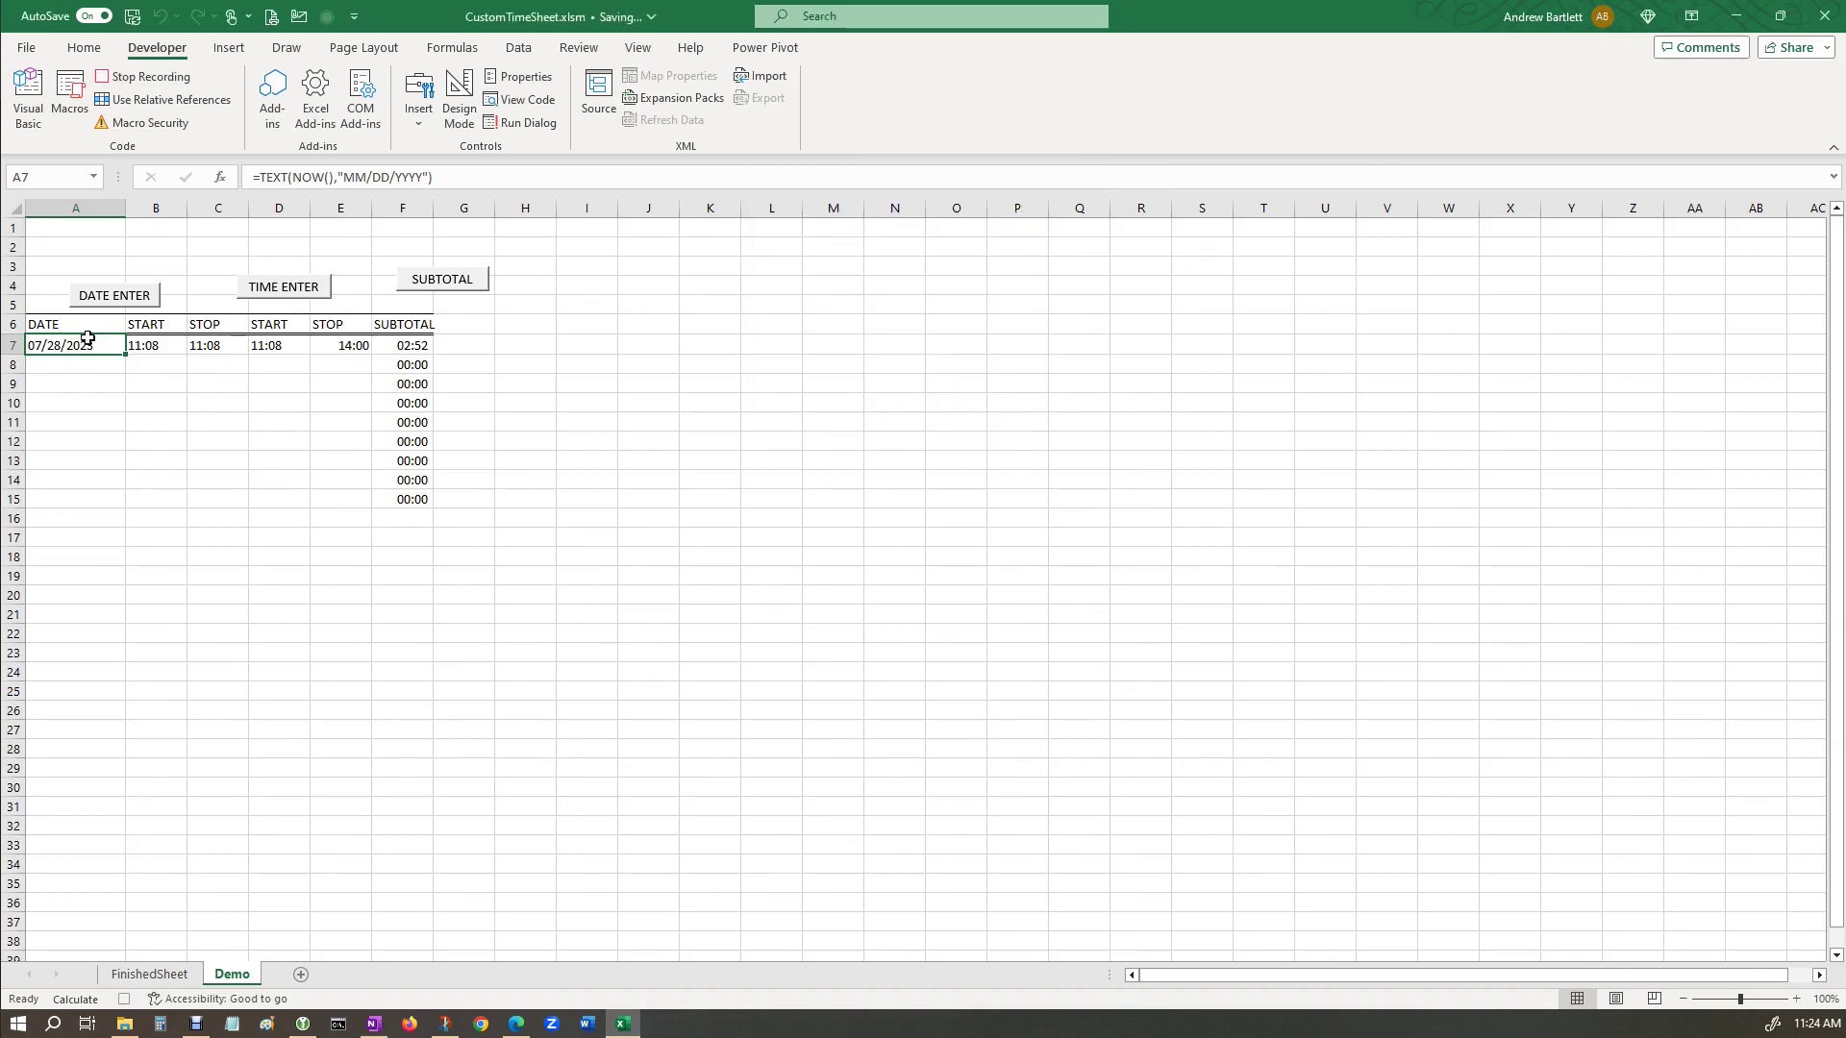
{"action": "left_click_drag", "start_coordinate": [43, 341], "coordinate": [407, 627]}
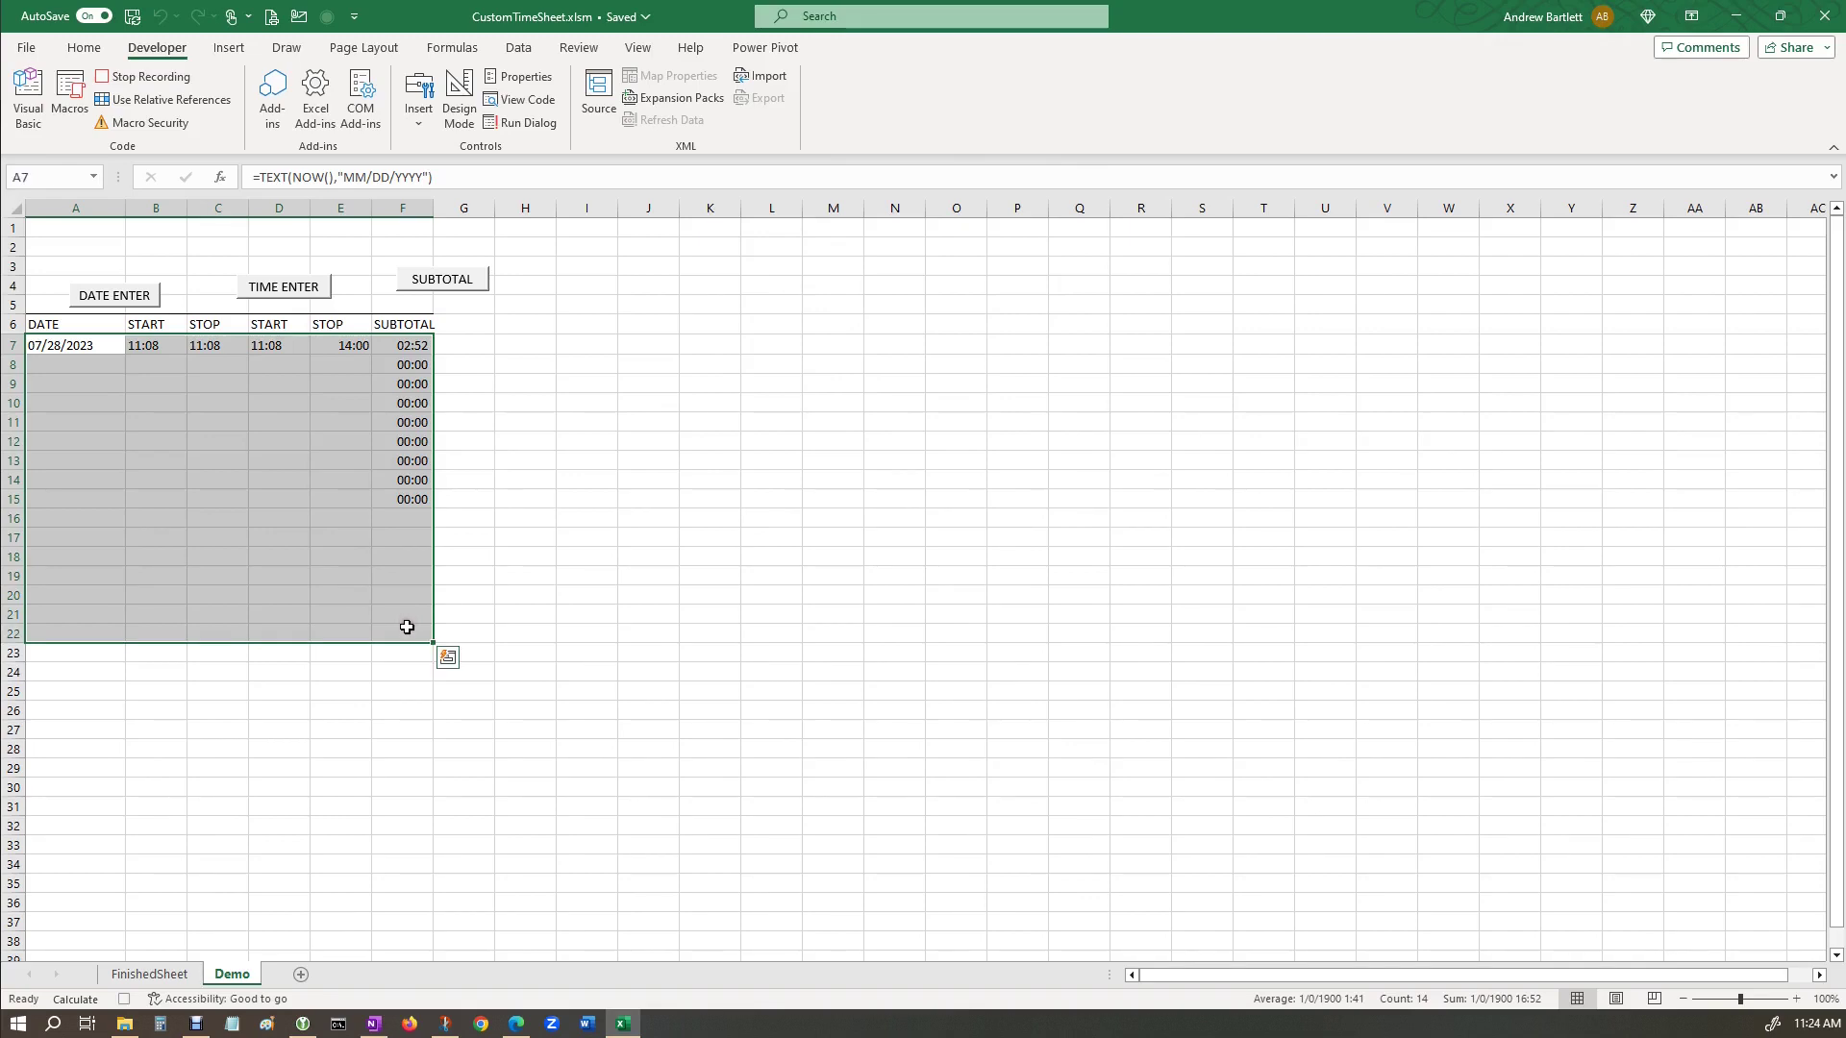
{"action": "key", "text": "Delete"}
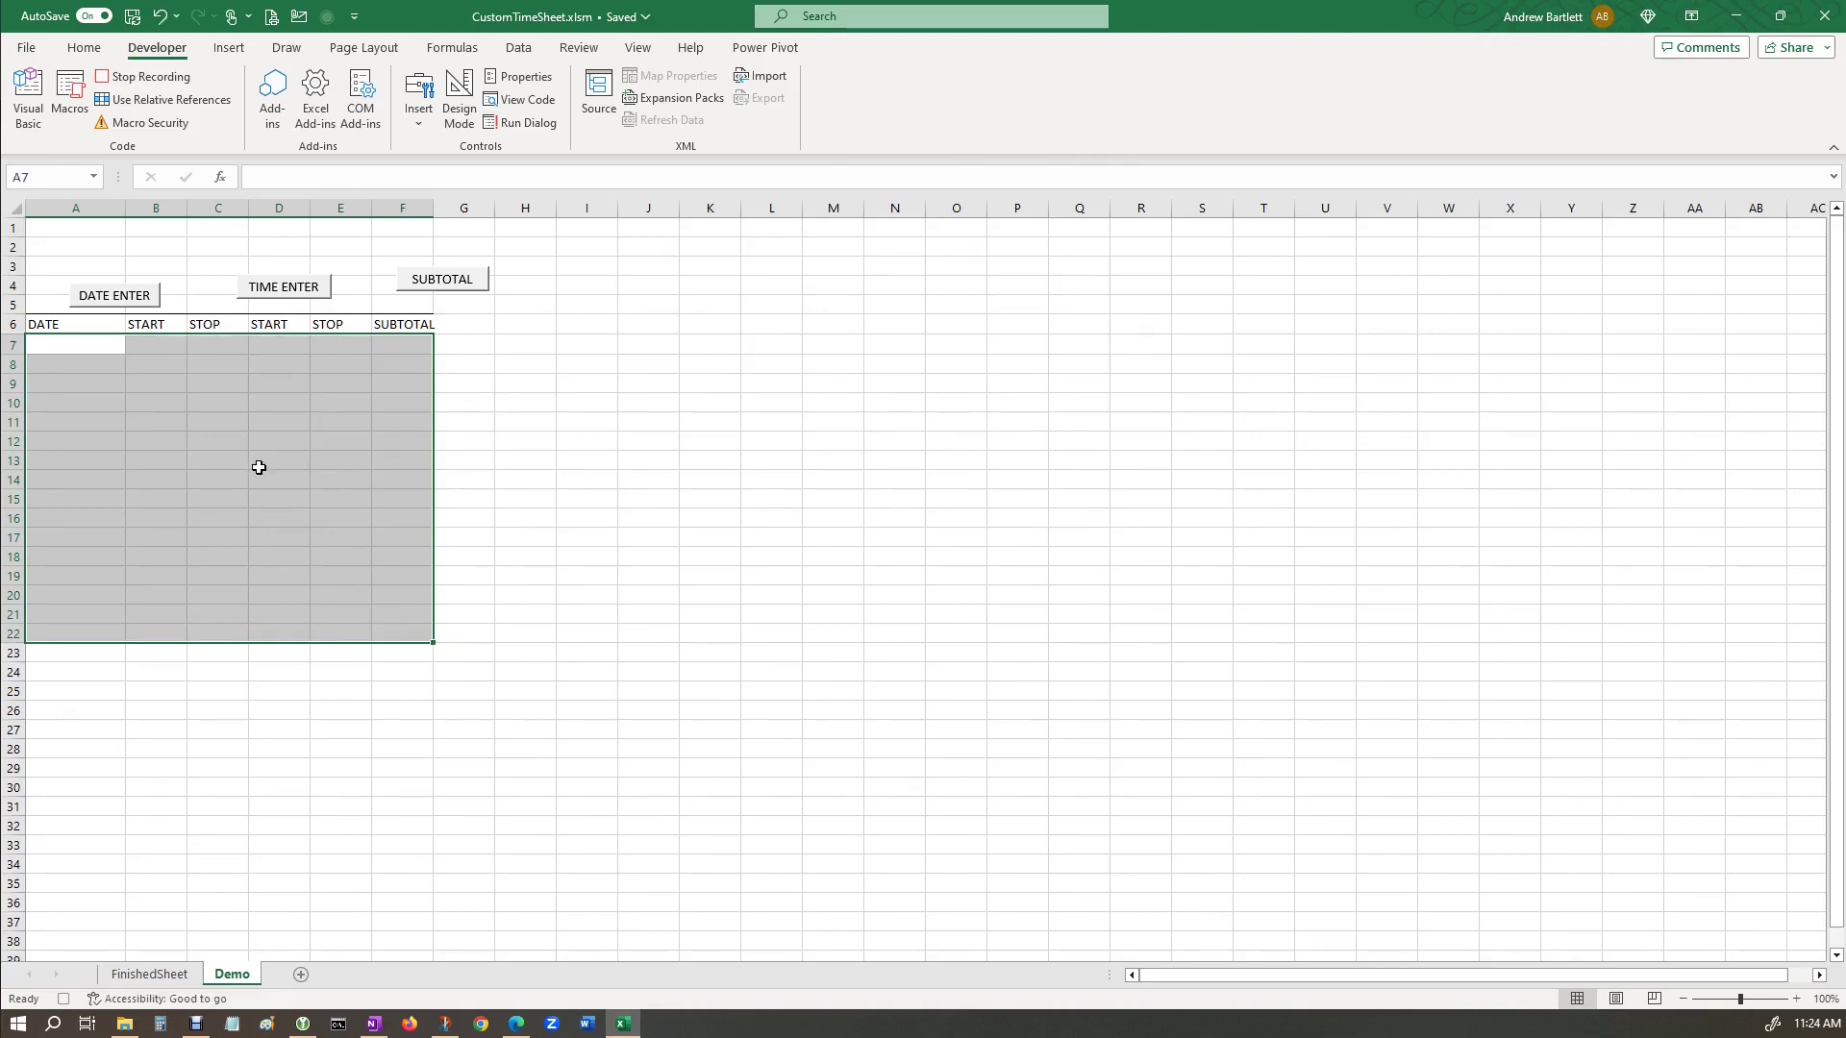
{"action": "left_click", "coordinate": [142, 82]}
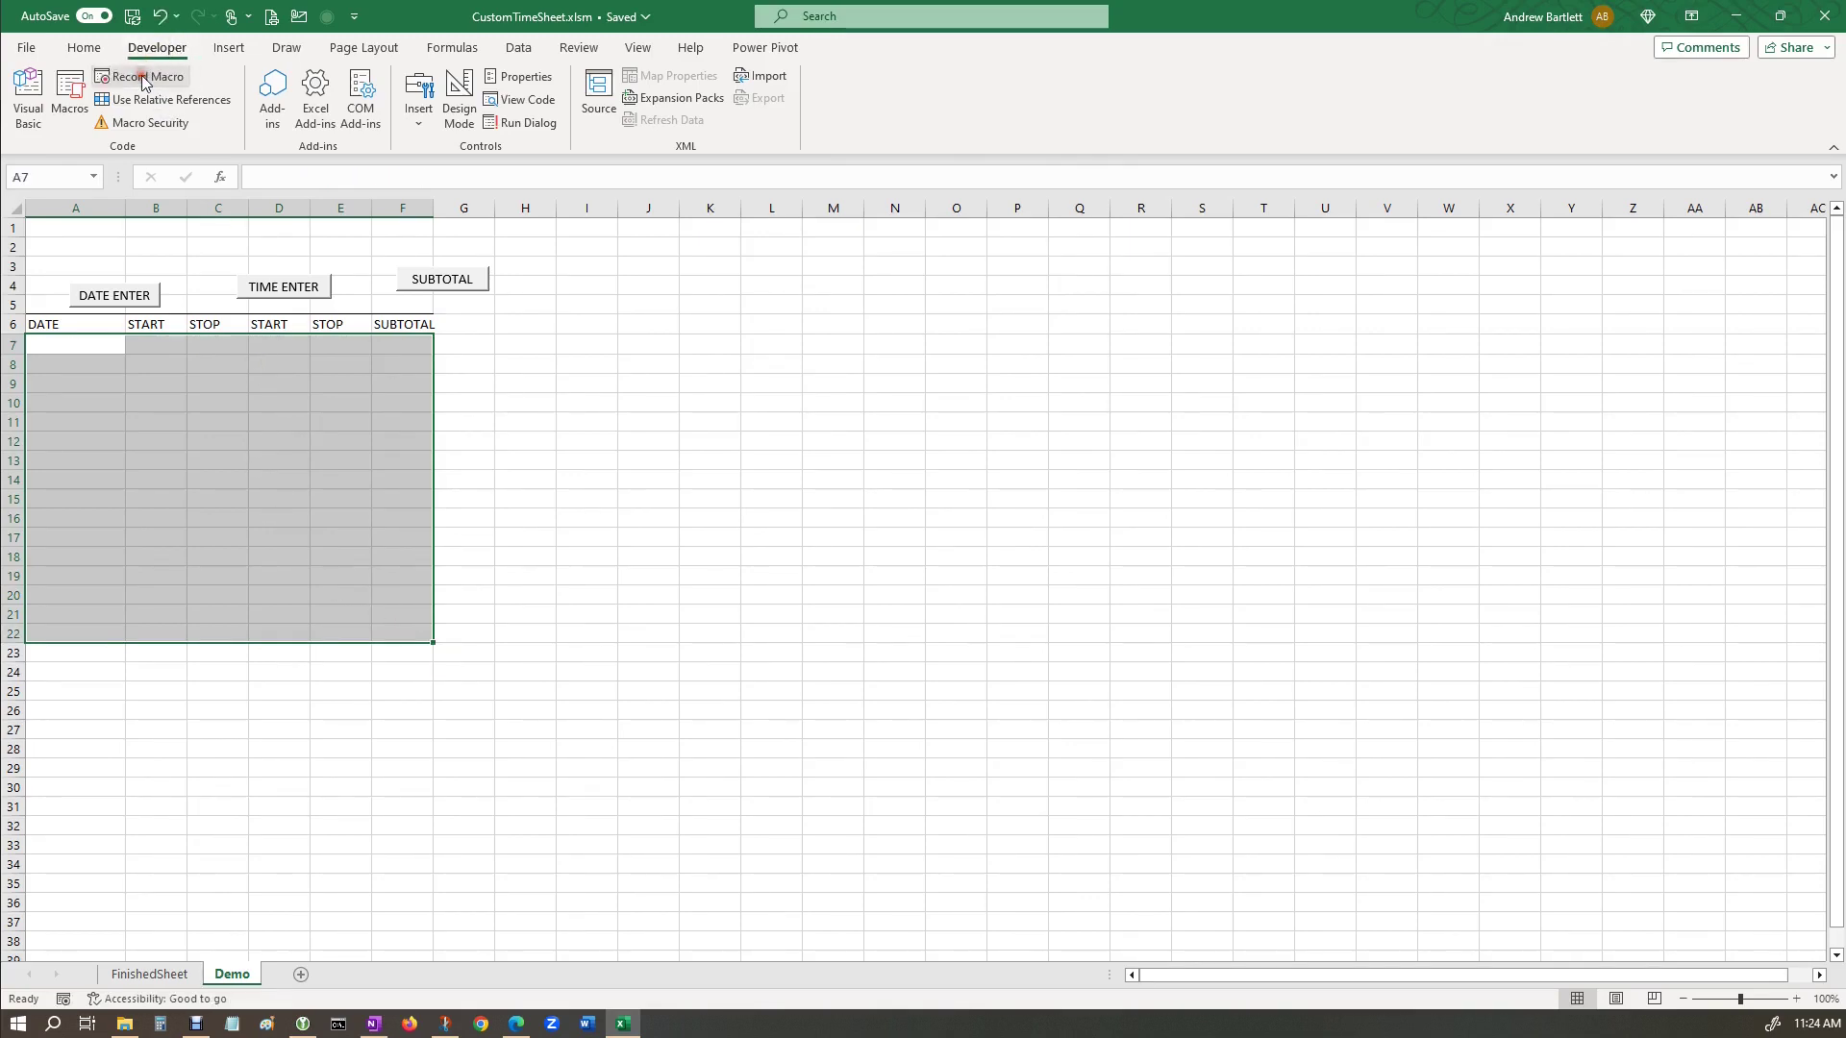
{"action": "left_click", "coordinate": [592, 381]}
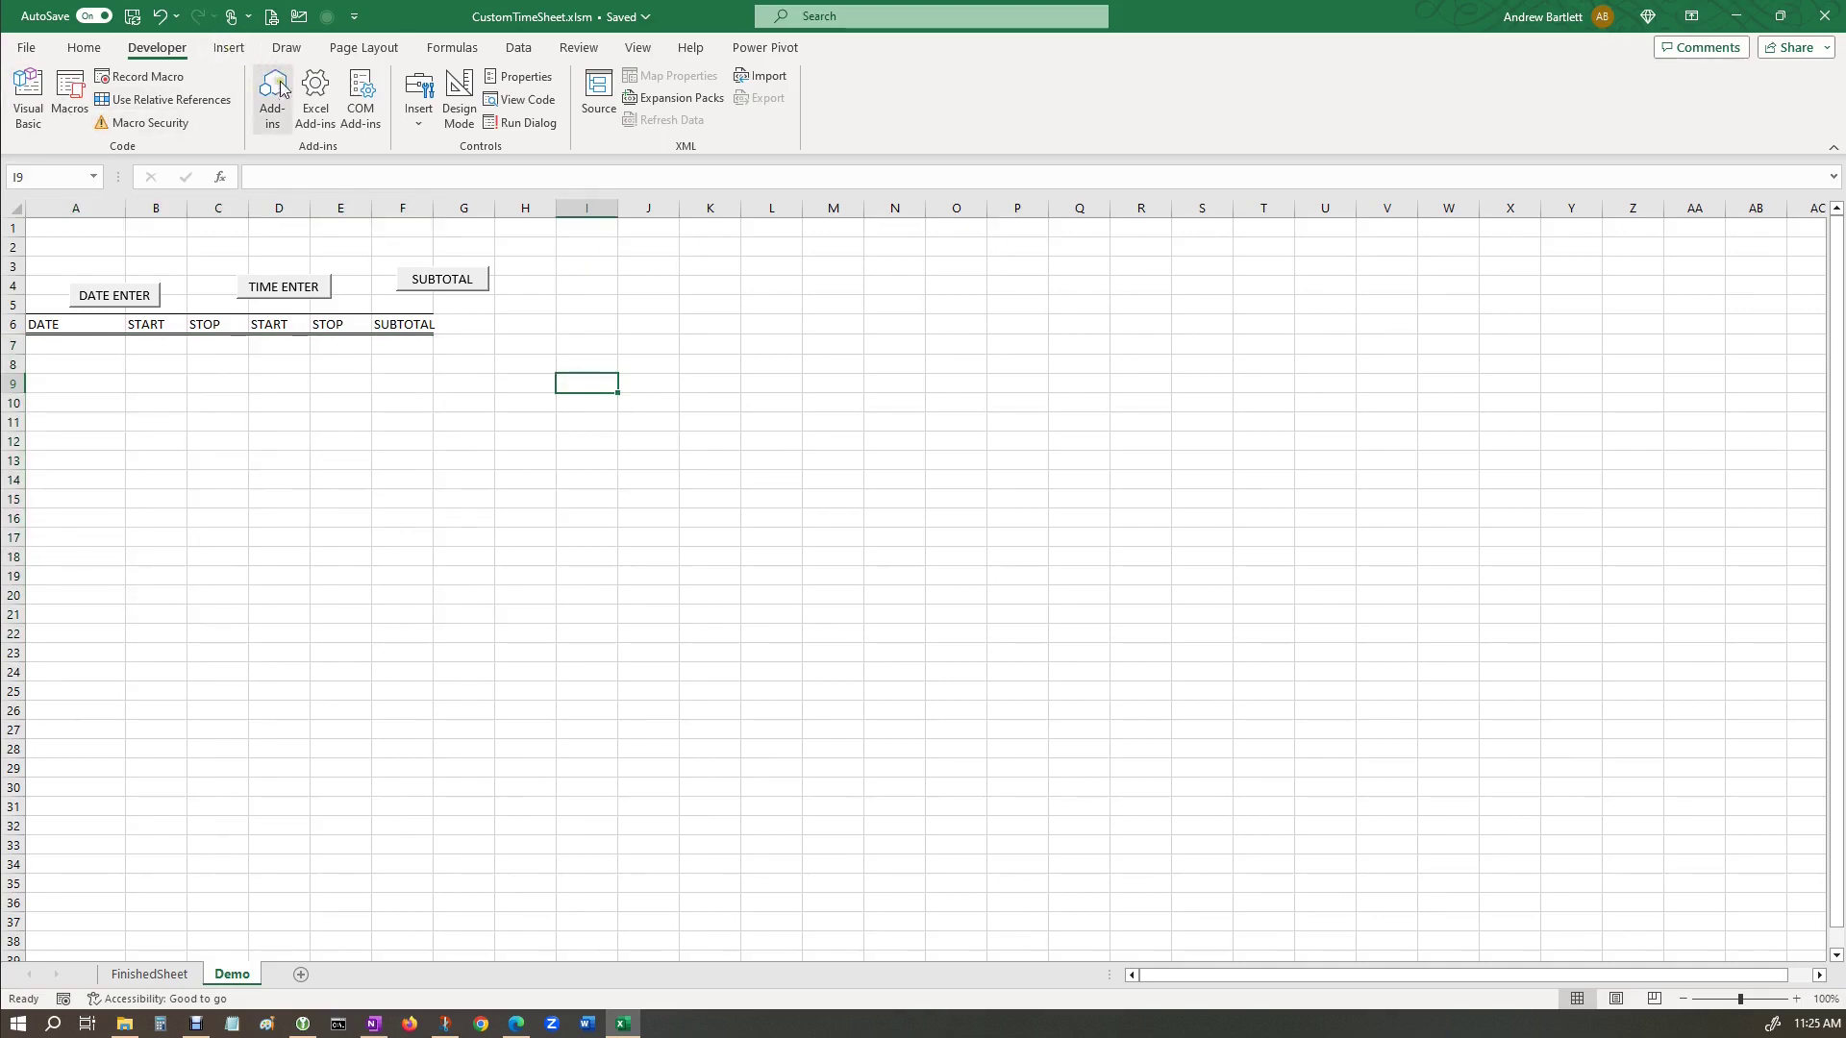
Insert a form button around I4:I5 above the table and assign the CLEAR2 macro to it.
{"action": "left_click", "coordinate": [423, 101]}
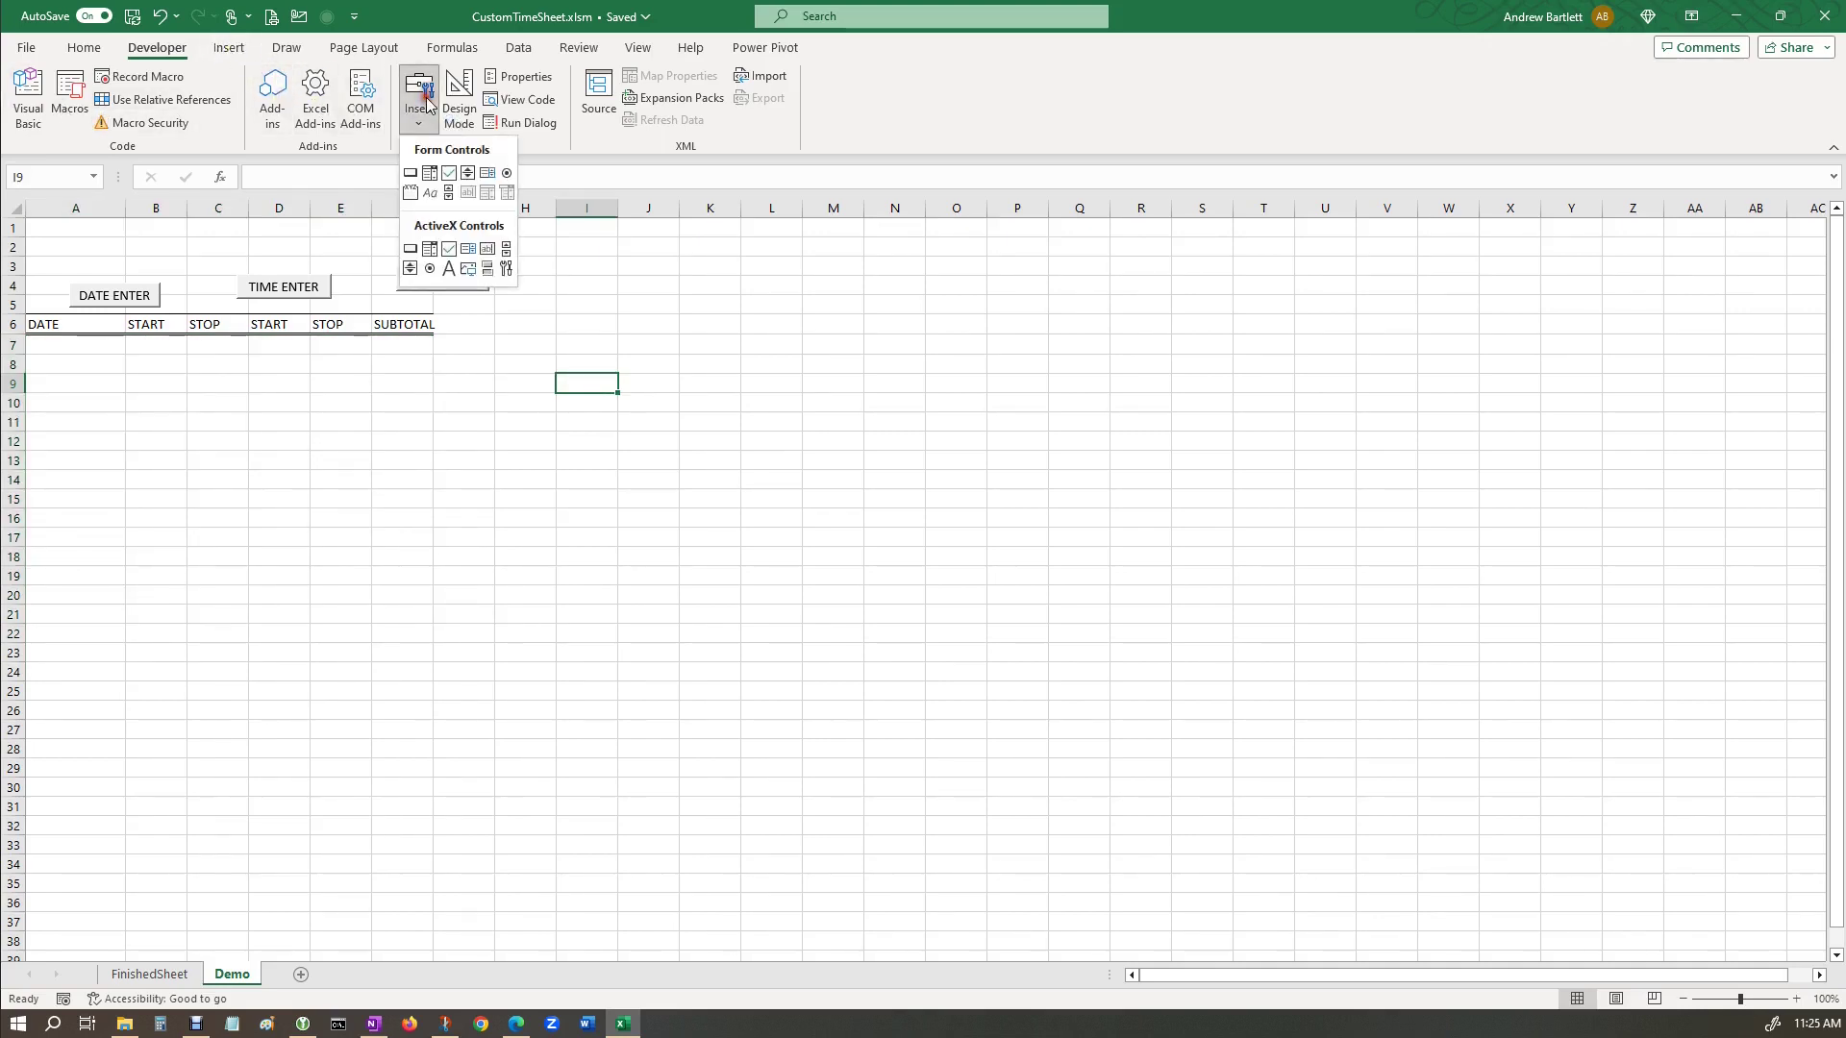
{"action": "left_click", "coordinate": [410, 172]}
{"action": "left_click", "coordinate": [569, 282]}
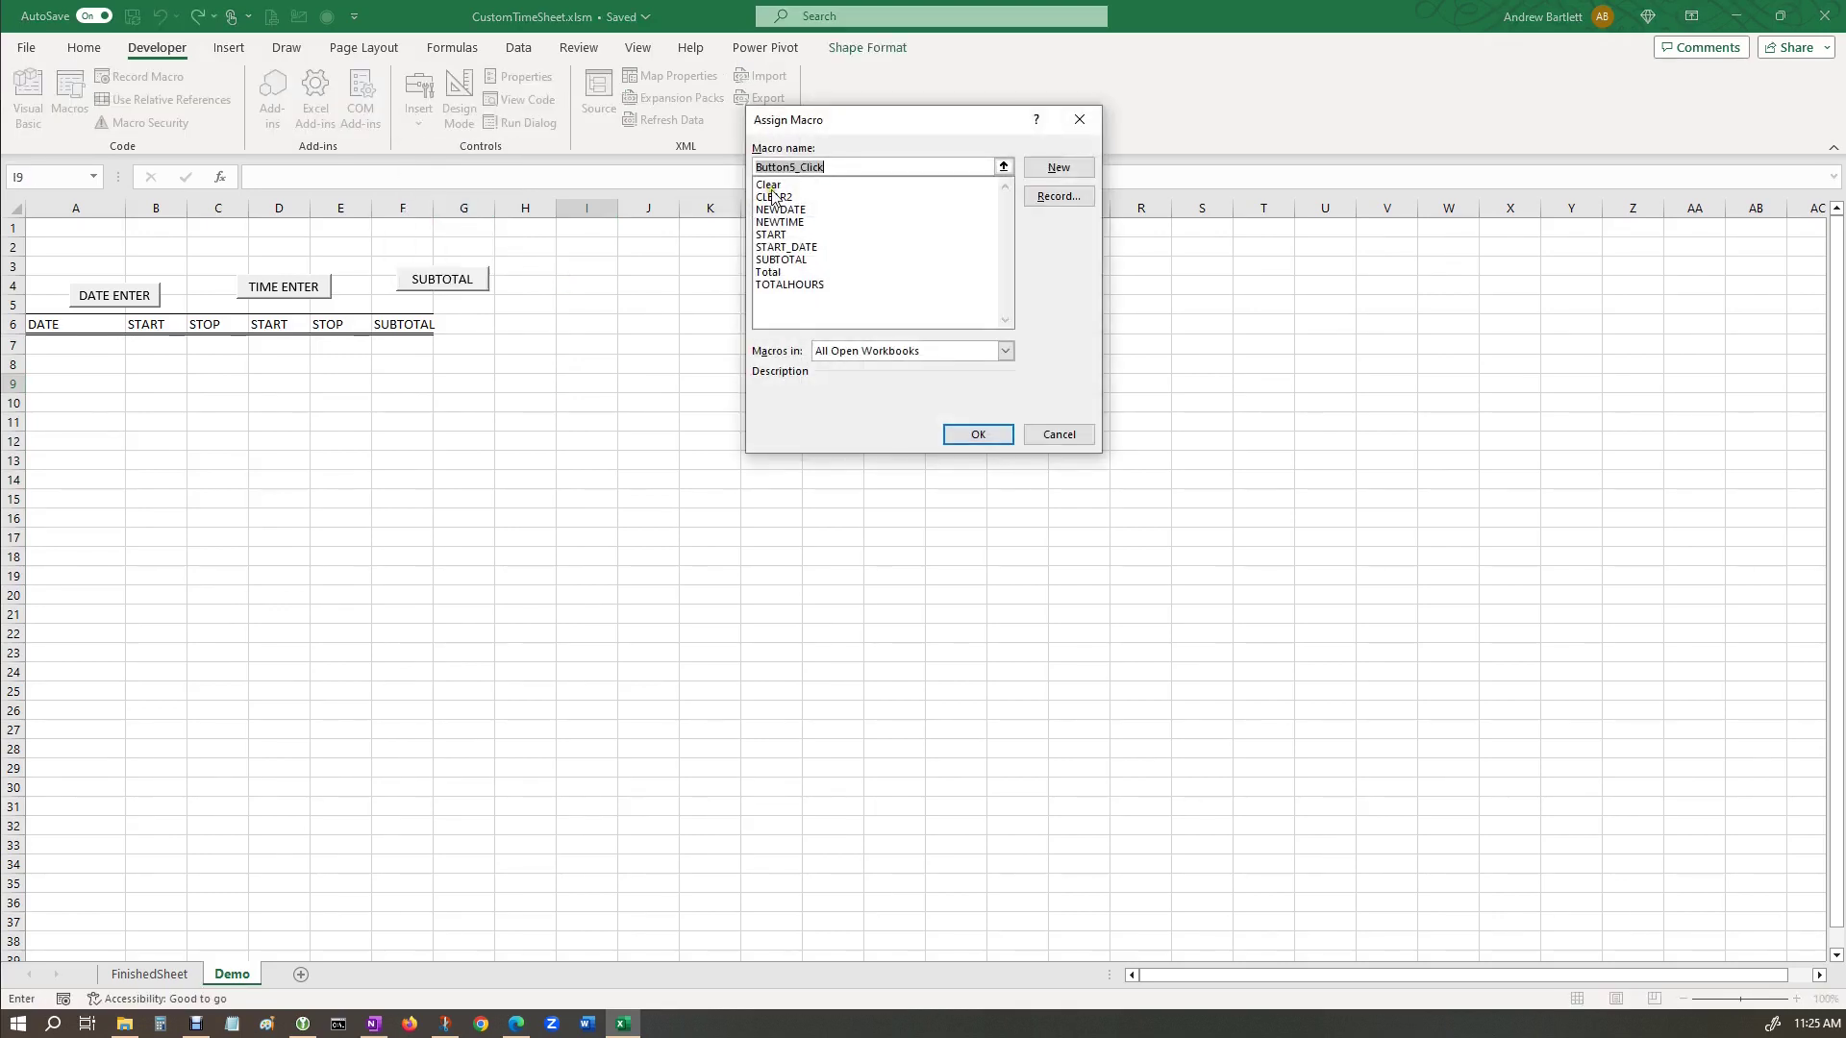
{"action": "left_click", "coordinate": [774, 197]}
{"action": "left_click", "coordinate": [973, 436]}
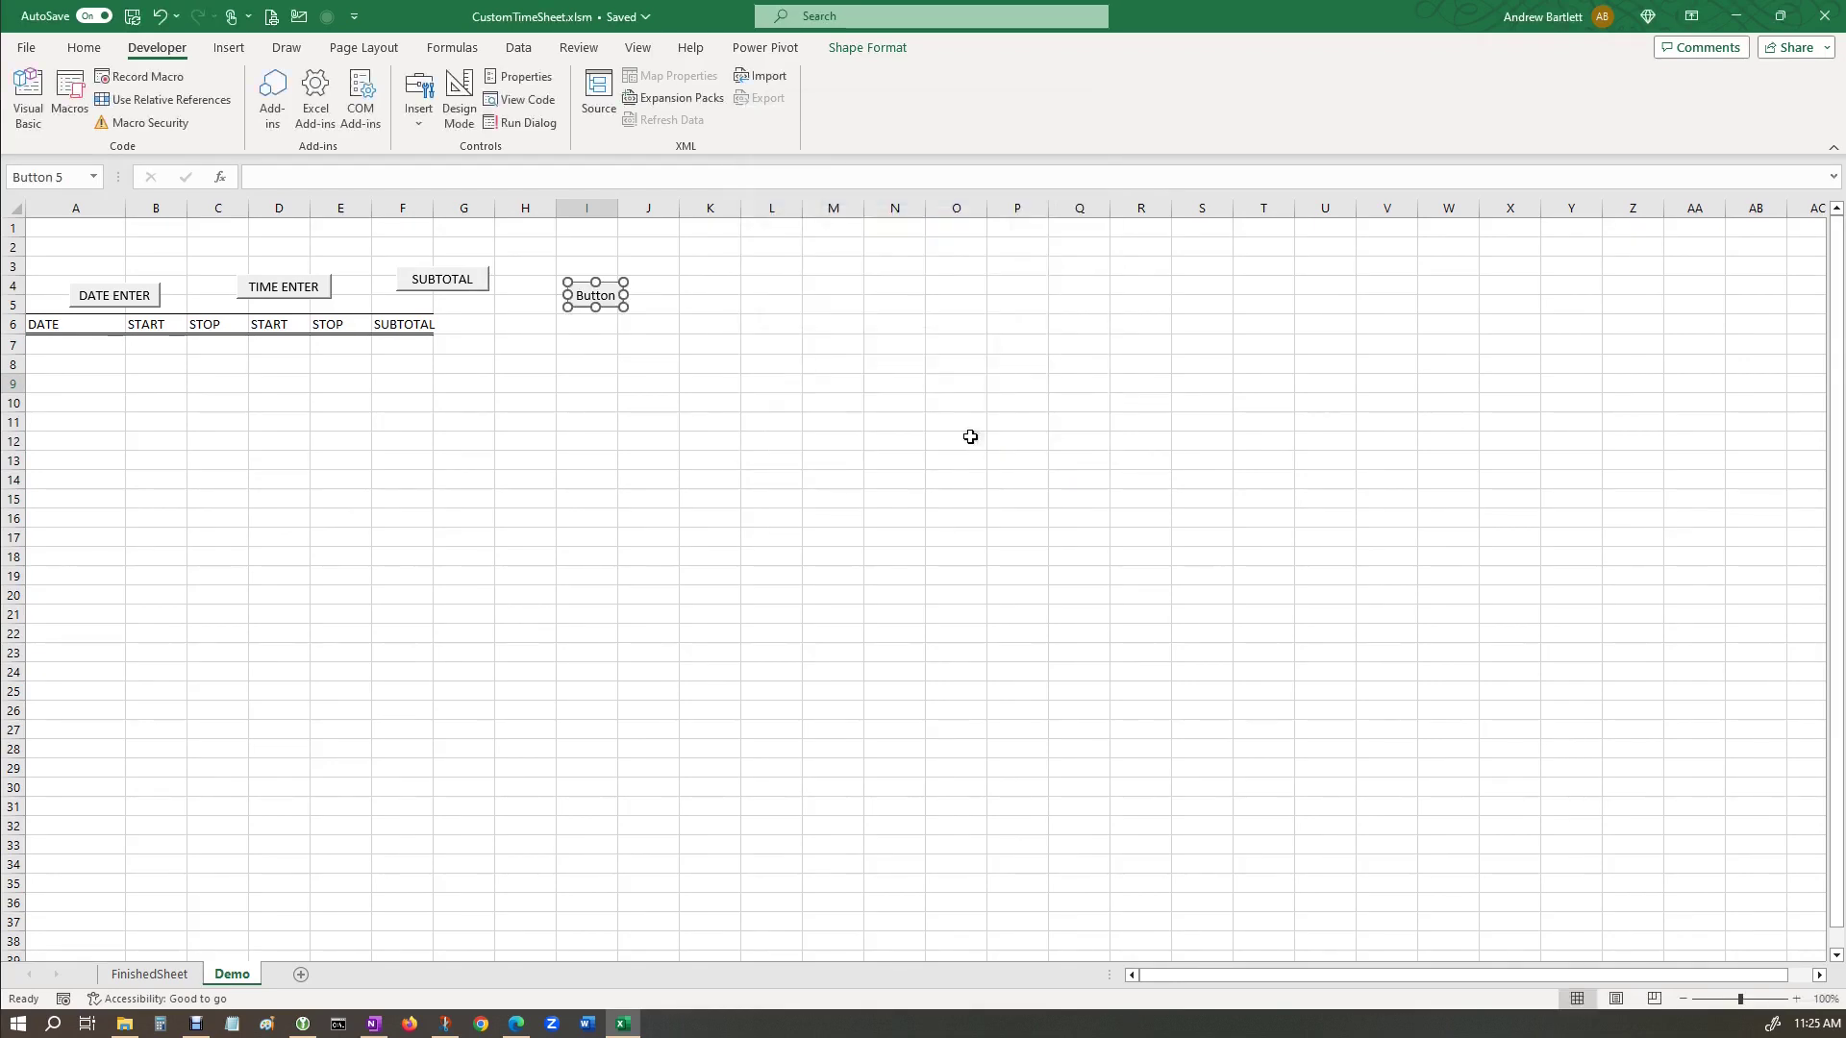
Relabel the new form button as CLEAR.
{"action": "left_click", "coordinate": [579, 294]}
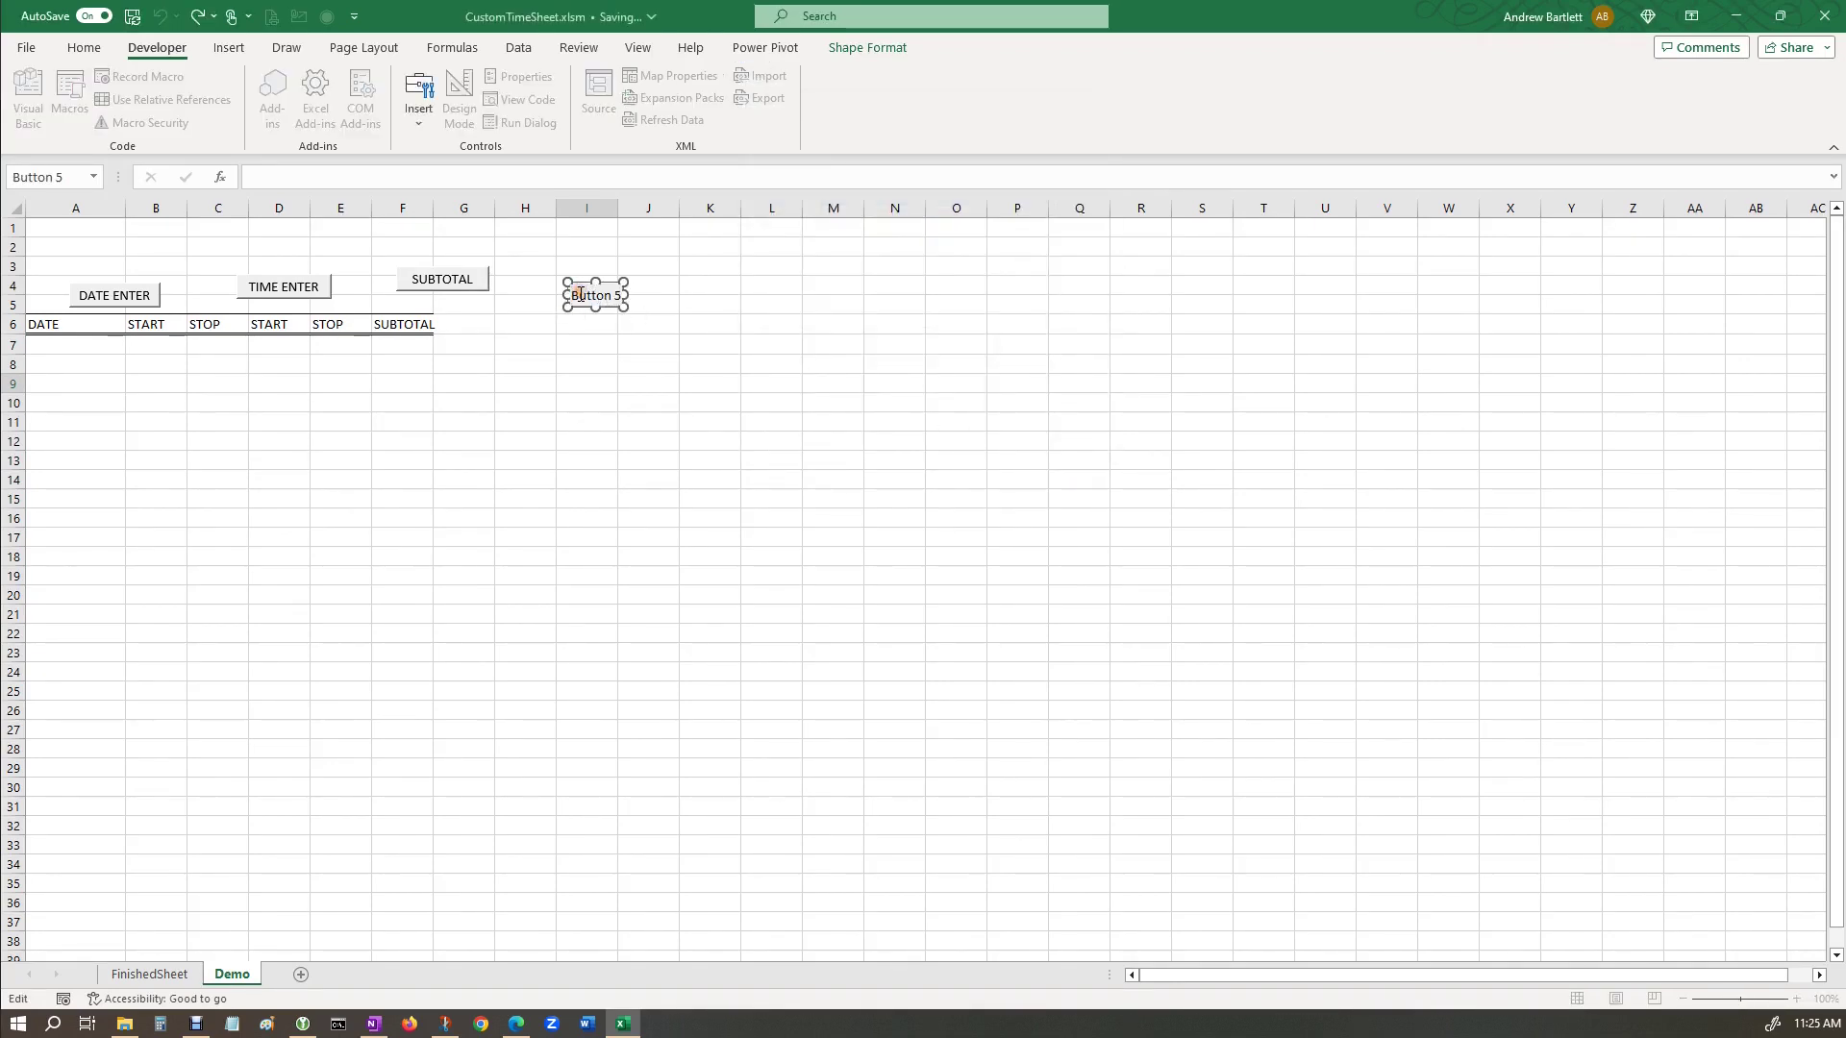
{"action": "key", "text": "ctrl+a"}
{"action": "key", "text": "BackSpace"}
{"action": "type", "text": "CLEAR"}
{"action": "left_click", "coordinate": [719, 348]}
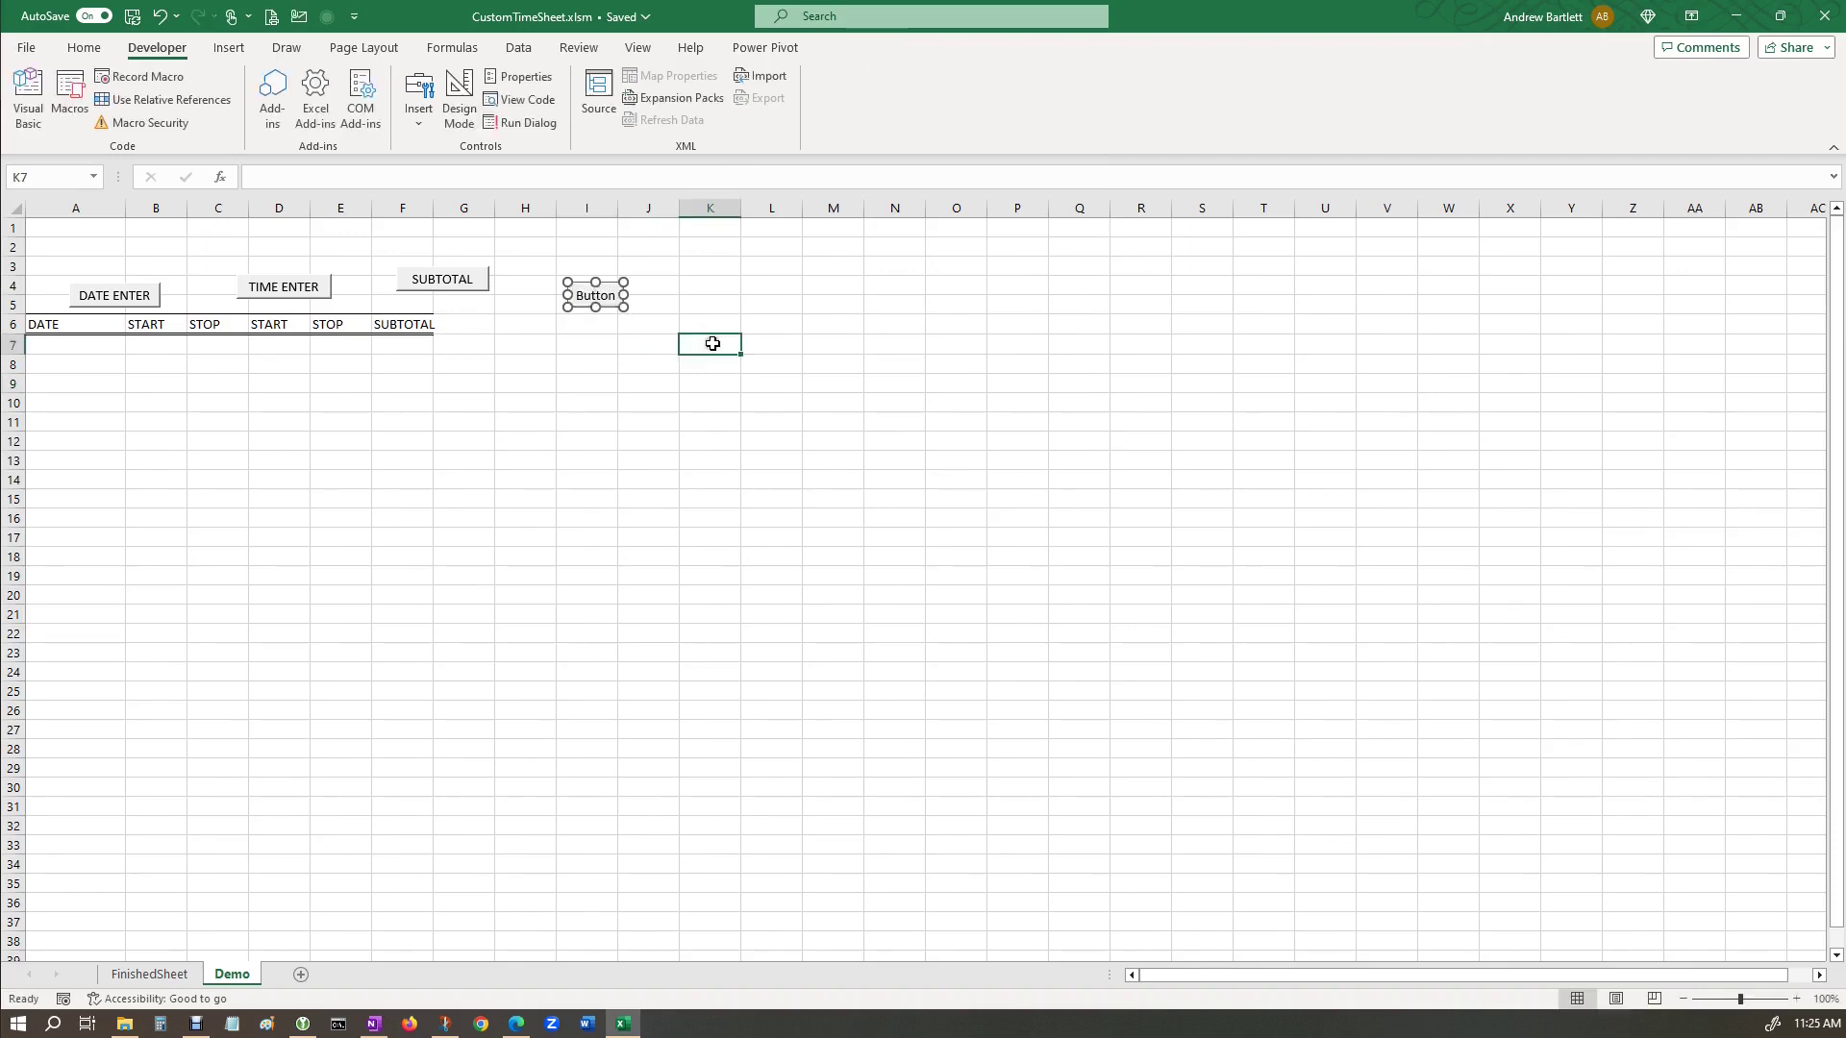
Enter filler text in scattered cells under the timesheet headers and wipe it with the CLEAR button.
{"action": "left_click", "coordinate": [96, 365]}
{"action": "type", "text": "ASDFASDFASD"}
{"action": "left_click", "coordinate": [231, 460]}
{"action": "type", "text": "SDFASD"}
{"action": "left_click", "coordinate": [221, 383]}
{"action": "type", "text": "FS"}
{"action": "left_click", "coordinate": [336, 442]}
{"action": "type", "text": "ASF"}
{"action": "left_click", "coordinate": [279, 384]}
{"action": "type", "text": "SDASF"}
{"action": "left_click", "coordinate": [149, 422]}
{"action": "type", "text": "FDDF"}
{"action": "left_click", "coordinate": [57, 403]}
{"action": "type", "text": "DF"}
{"action": "left_click", "coordinate": [412, 404]}
{"action": "type", "text": "D"}
{"action": "left_click", "coordinate": [408, 376]}
{"action": "left_click", "coordinate": [598, 298]}
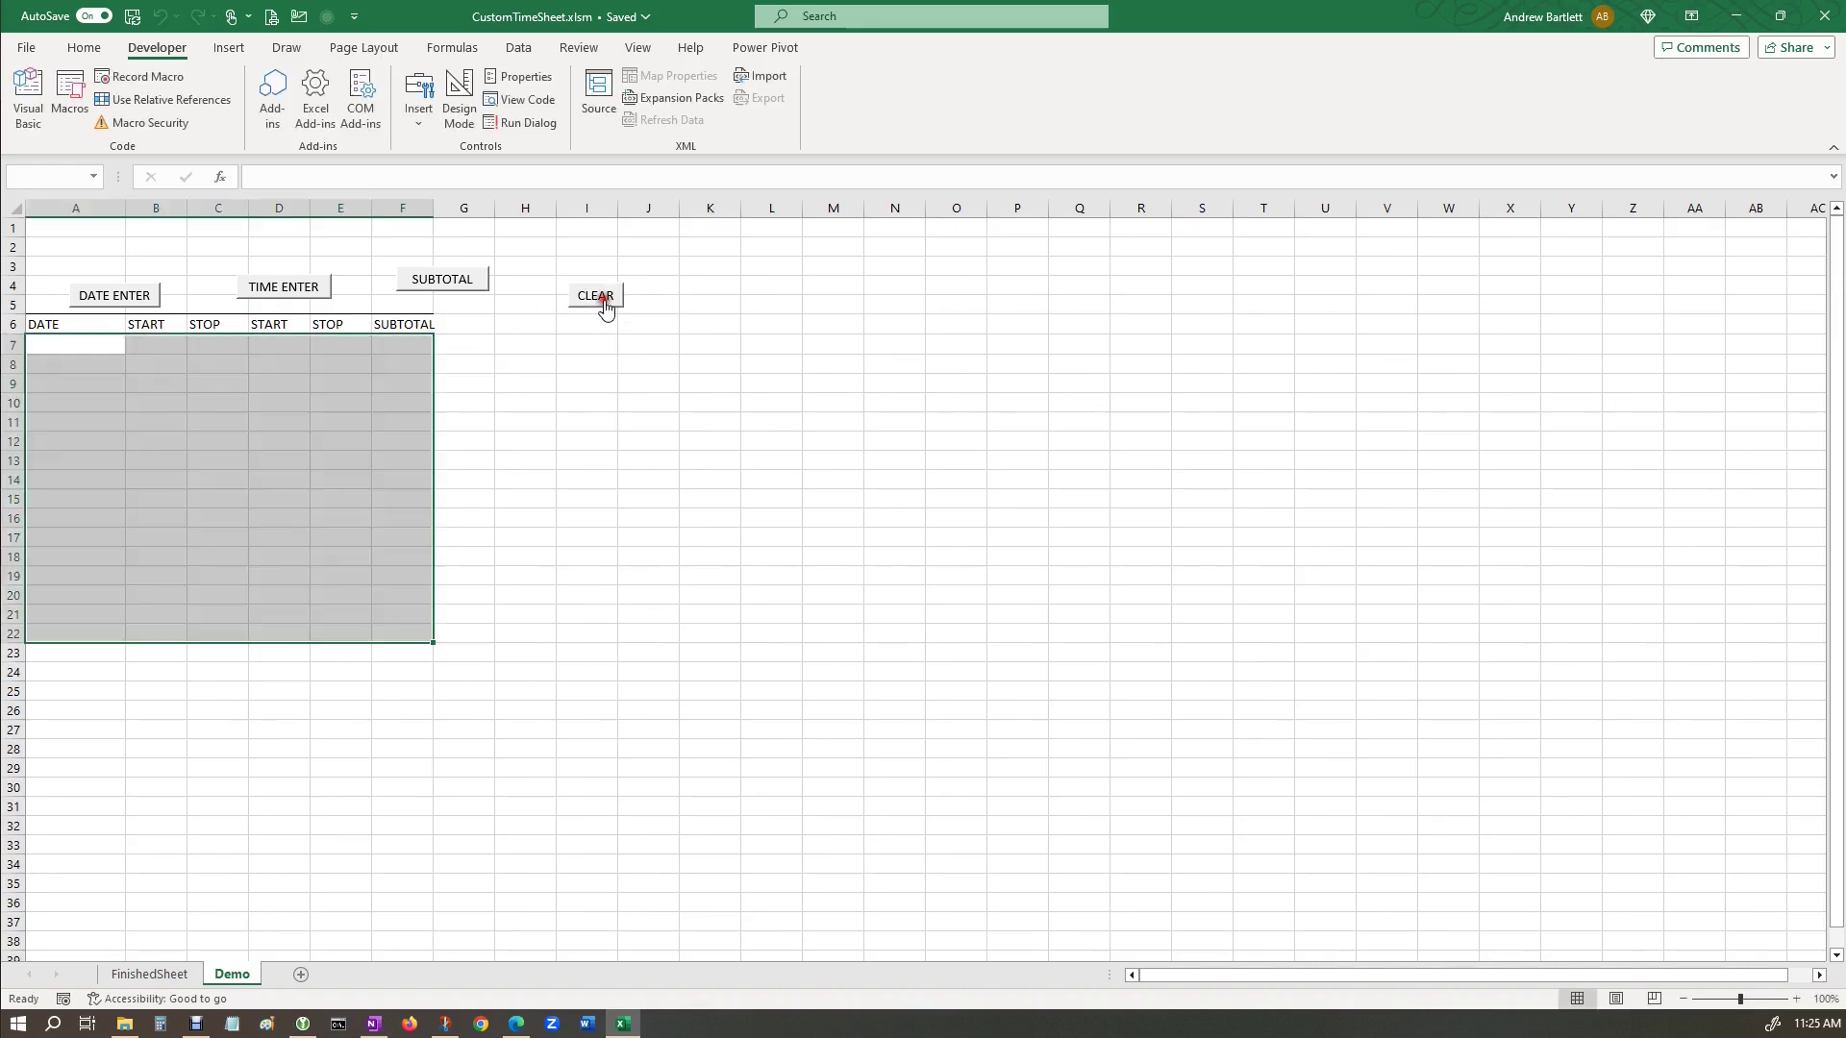
{"action": "left_click", "coordinate": [580, 393]}
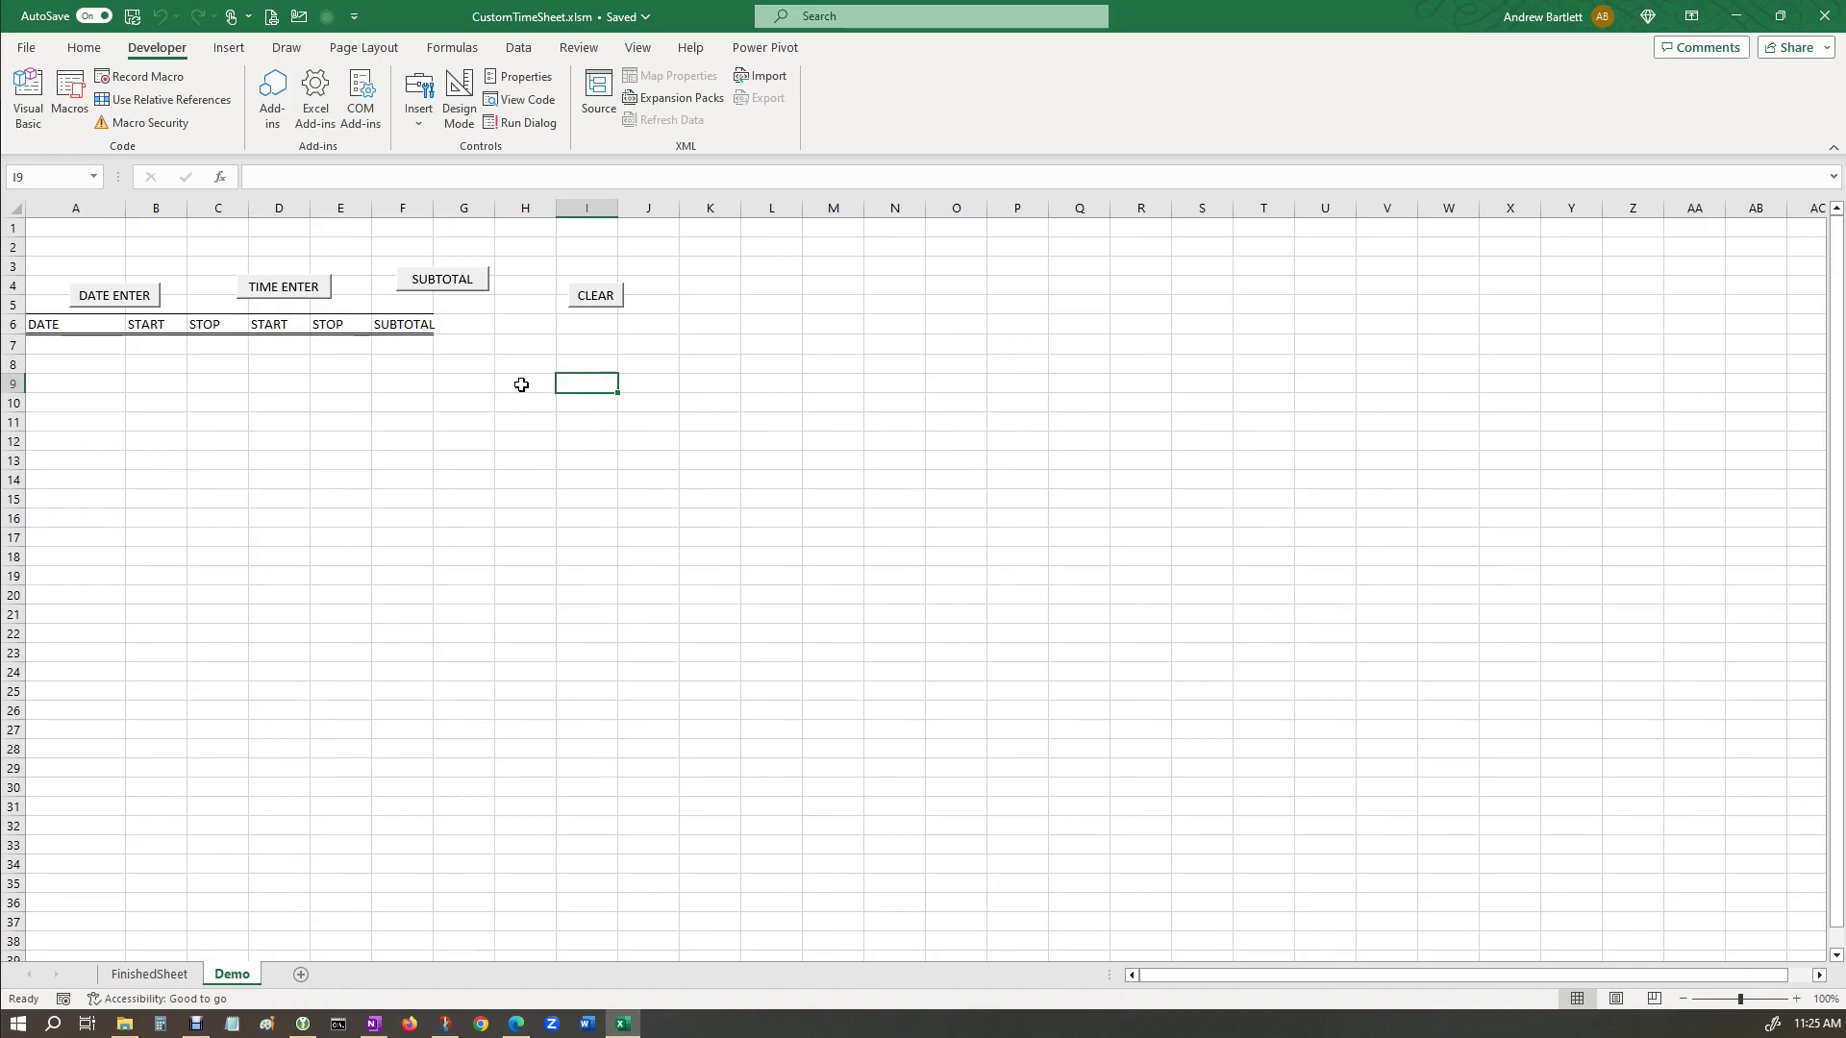
Fill row 7 with the macro buttons: DATE ENTER for A7, TIME ENTER for B7 through E7, and SUBTOTAL from F7.
{"action": "left_click", "coordinate": [96, 346]}
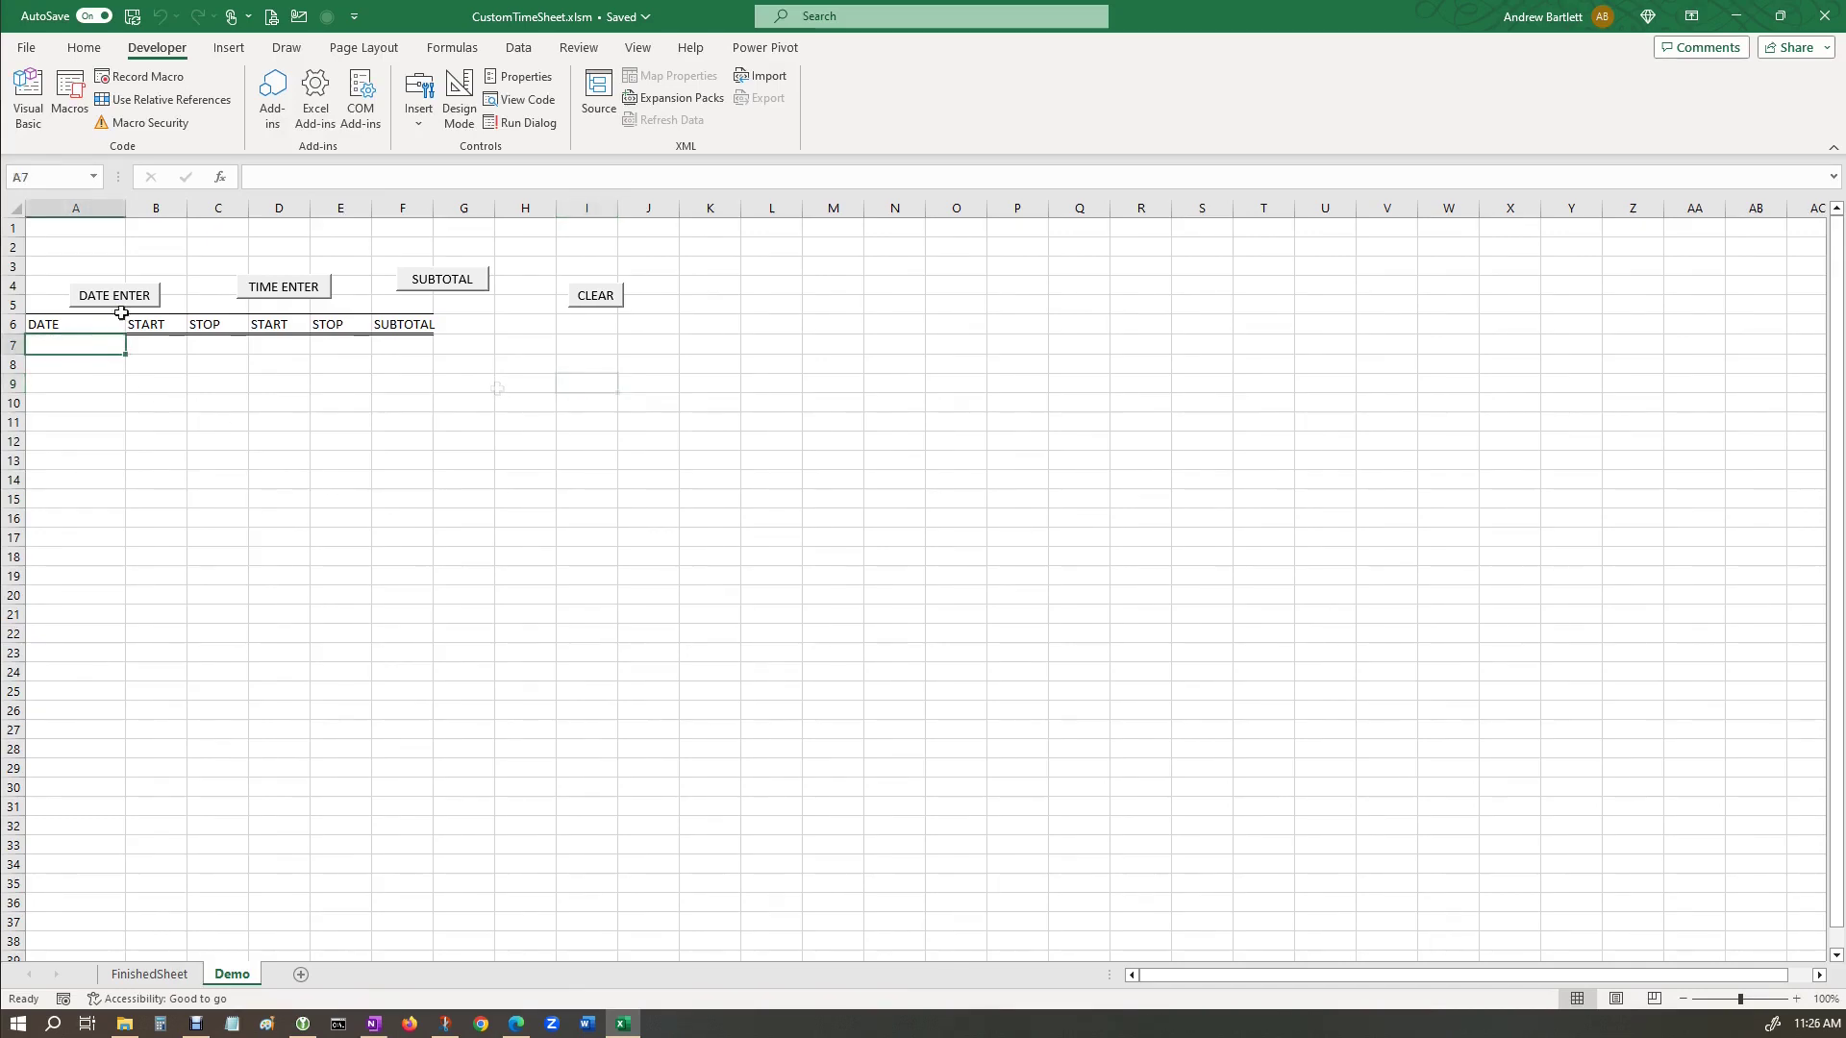
{"action": "left_click", "coordinate": [126, 303]}
{"action": "left_click", "coordinate": [149, 346]}
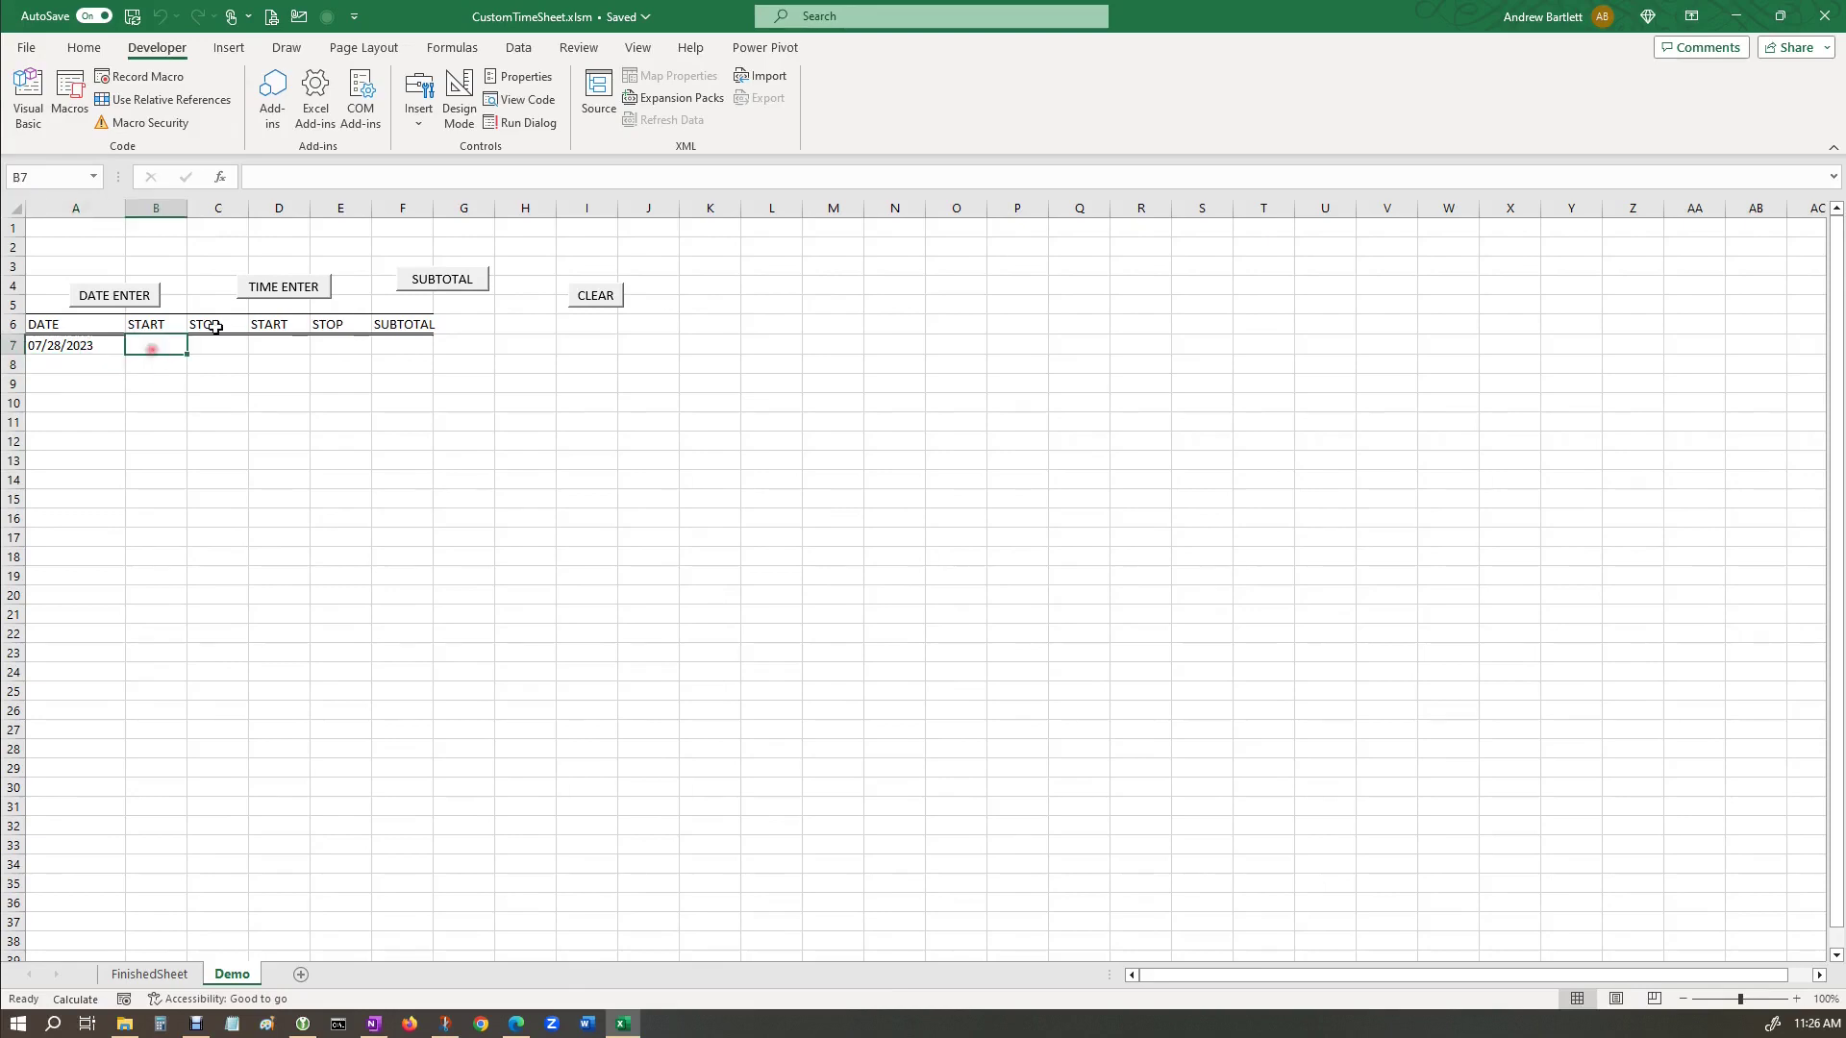
{"action": "left_click", "coordinate": [278, 295]}
{"action": "left_click", "coordinate": [229, 345]}
{"action": "left_click", "coordinate": [287, 289]}
{"action": "left_click", "coordinate": [279, 344]}
{"action": "left_click", "coordinate": [286, 288]}
{"action": "left_click", "coordinate": [331, 347]}
{"action": "left_click", "coordinate": [317, 288]}
{"action": "left_click", "coordinate": [392, 340]}
{"action": "left_click", "coordinate": [435, 280]}
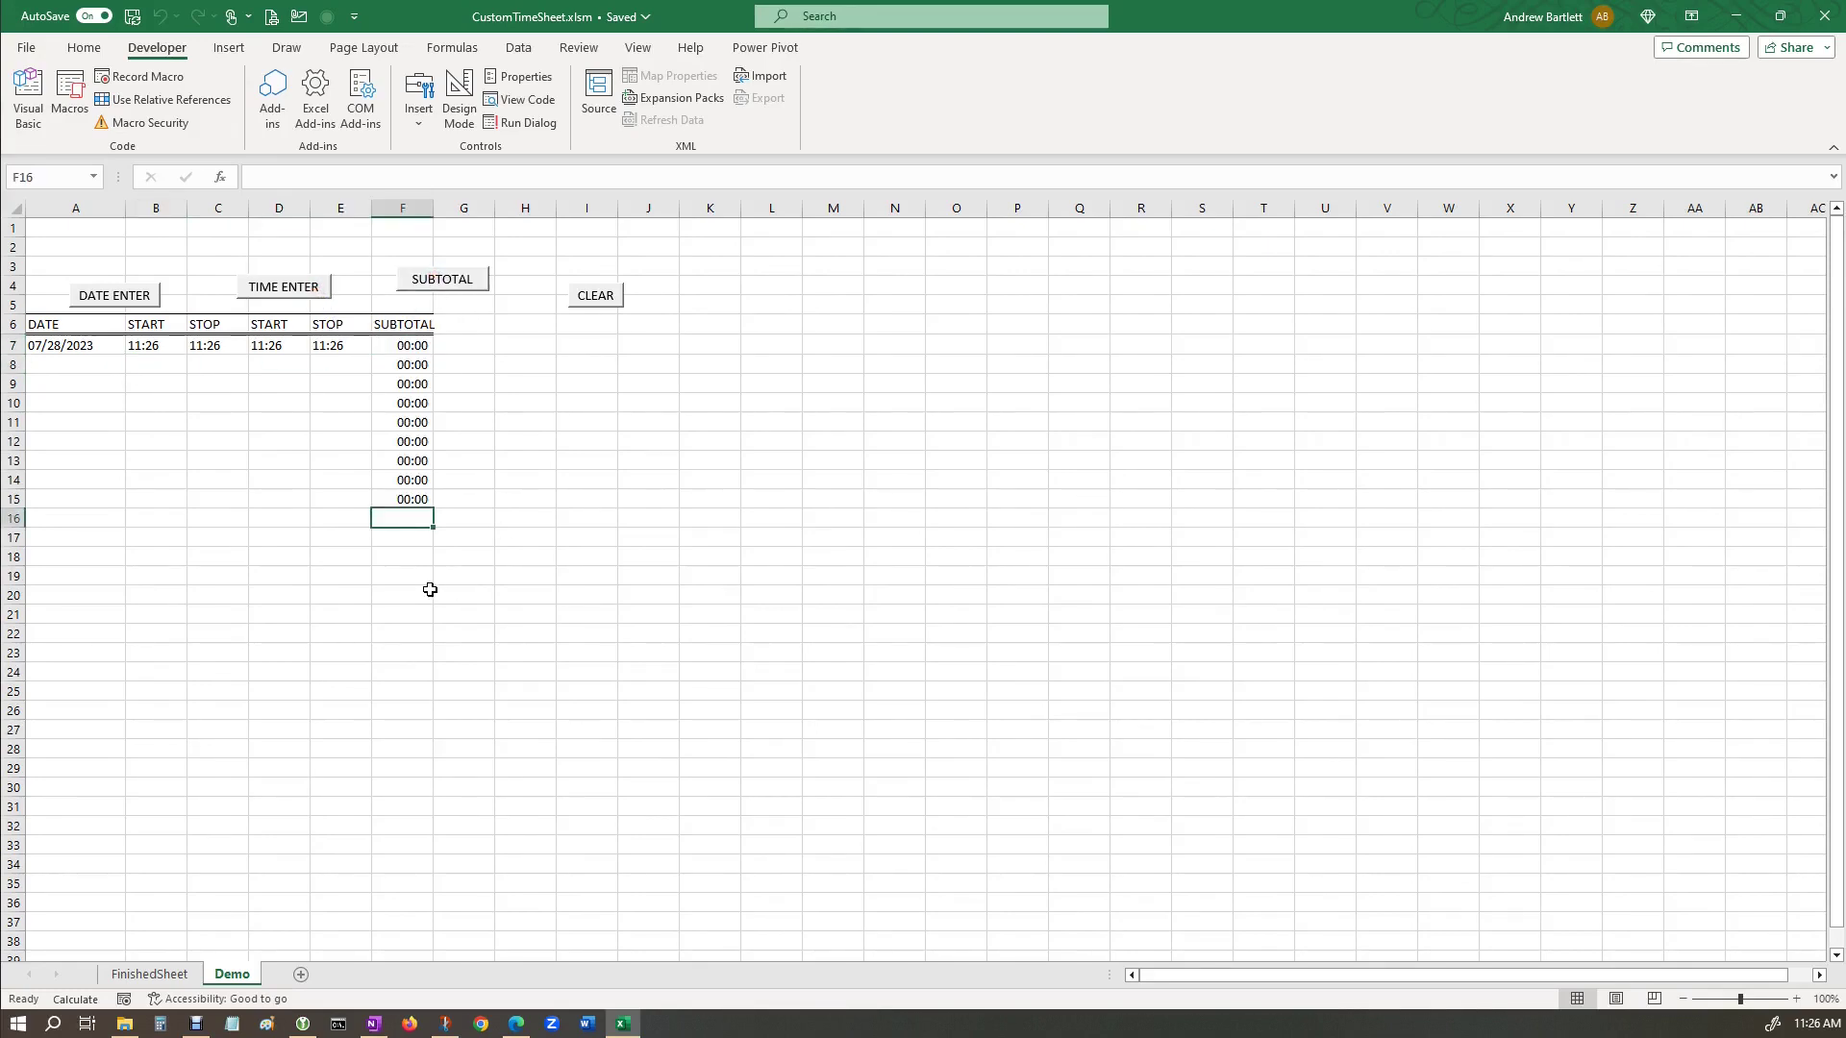
Set the second STOP time in E7 to 15:30 and recalculate with the SUBTOTAL button from F7.
{"action": "left_click", "coordinate": [333, 348]}
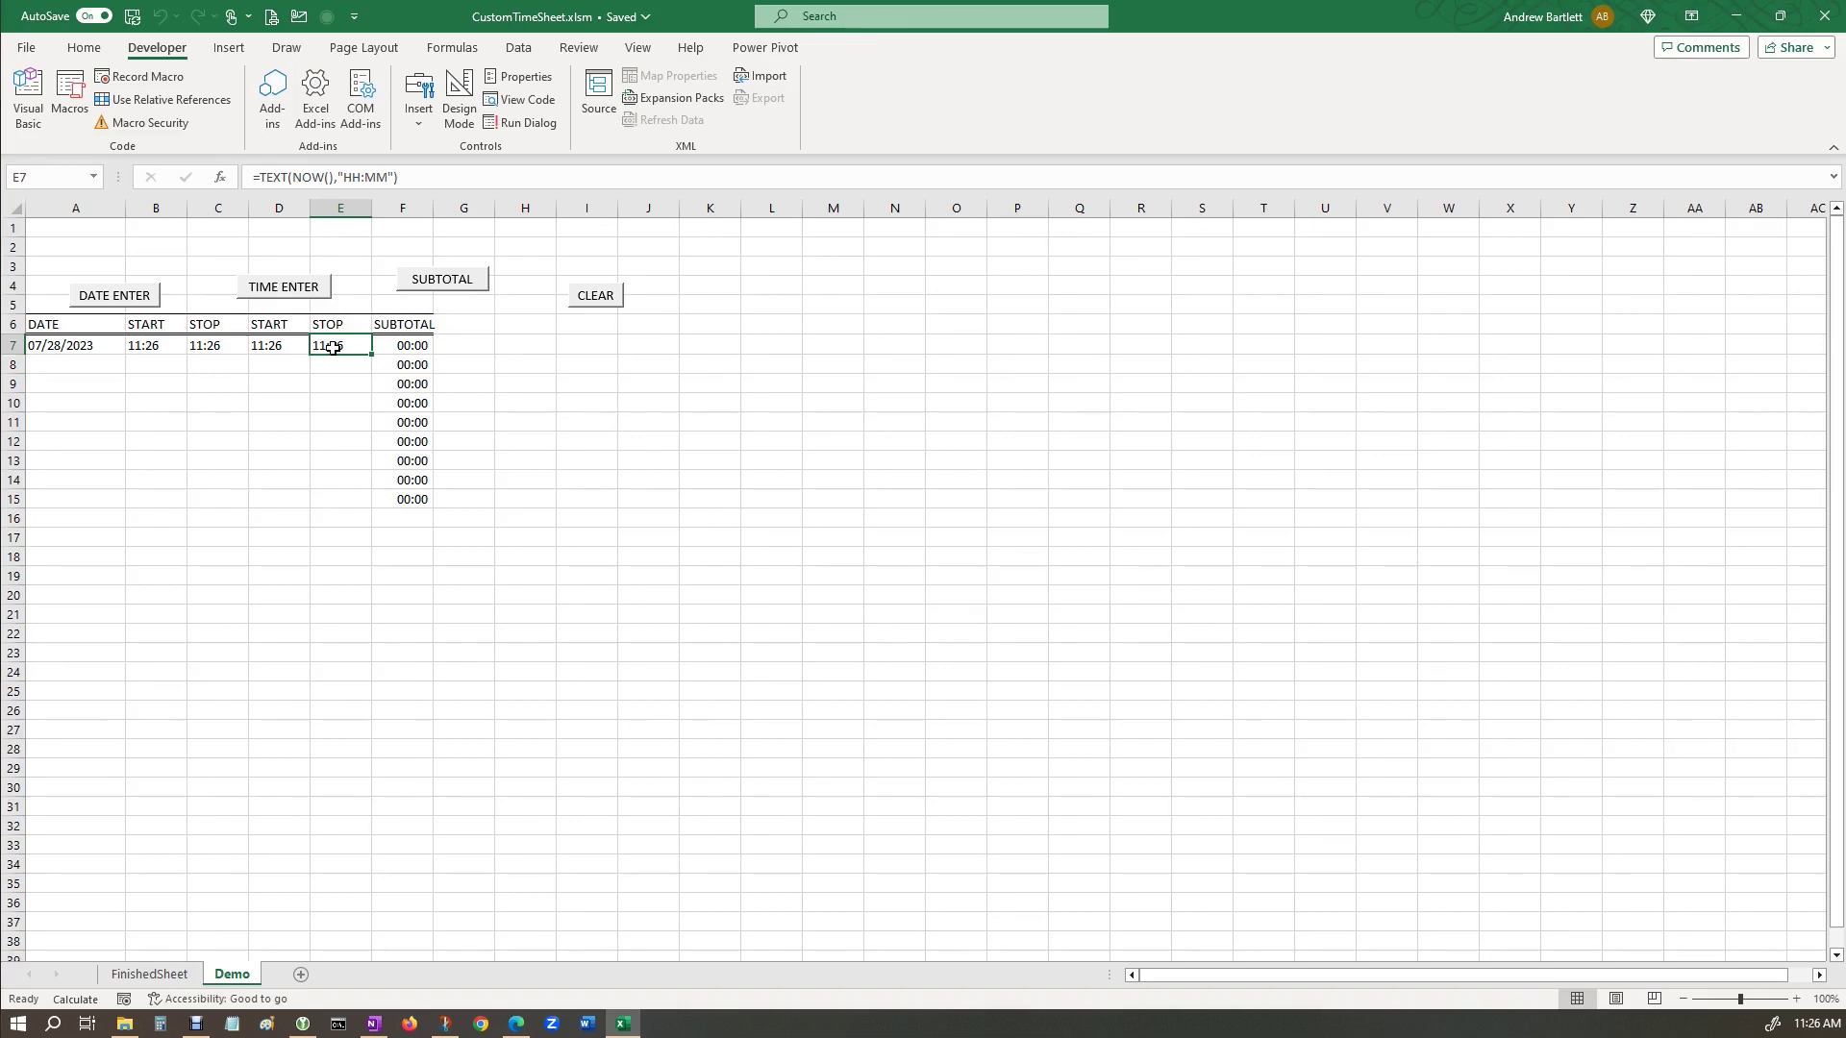
{"action": "type", "text": "15:30"}
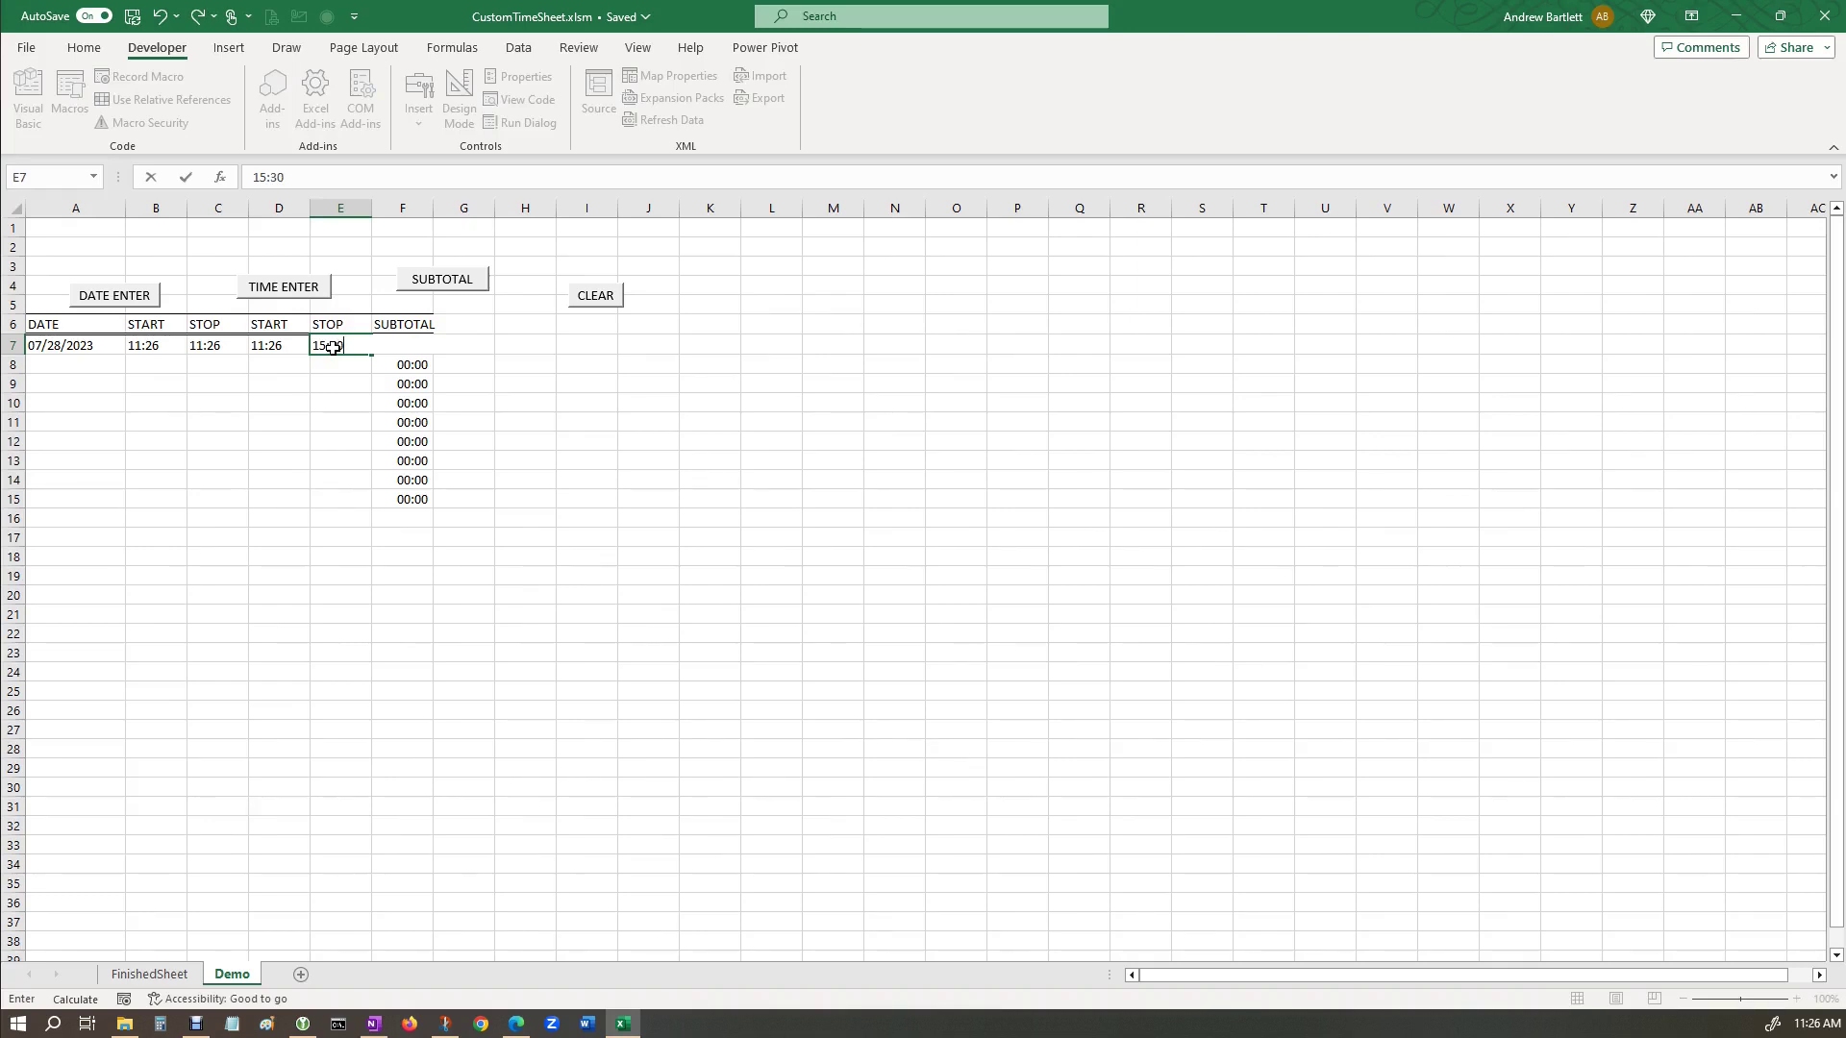
{"action": "key", "text": "Return"}
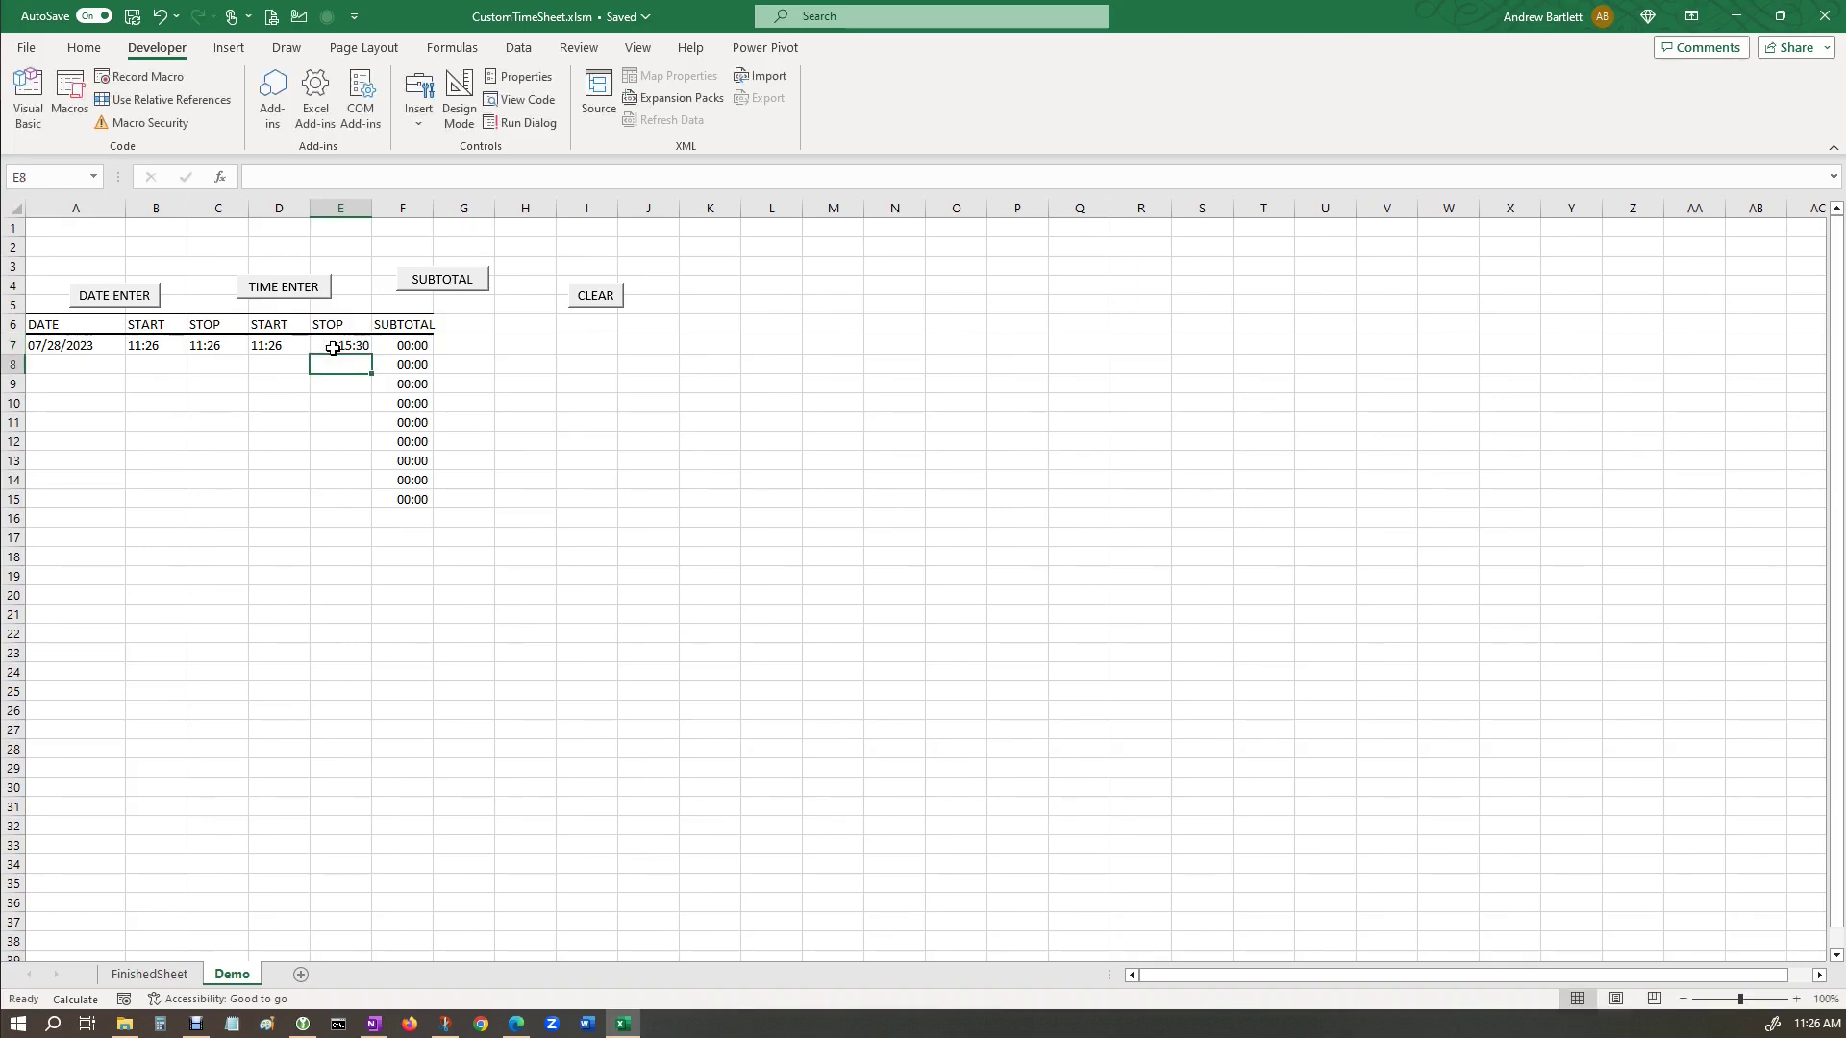
{"action": "left_click", "coordinate": [404, 348]}
{"action": "left_click", "coordinate": [432, 283]}
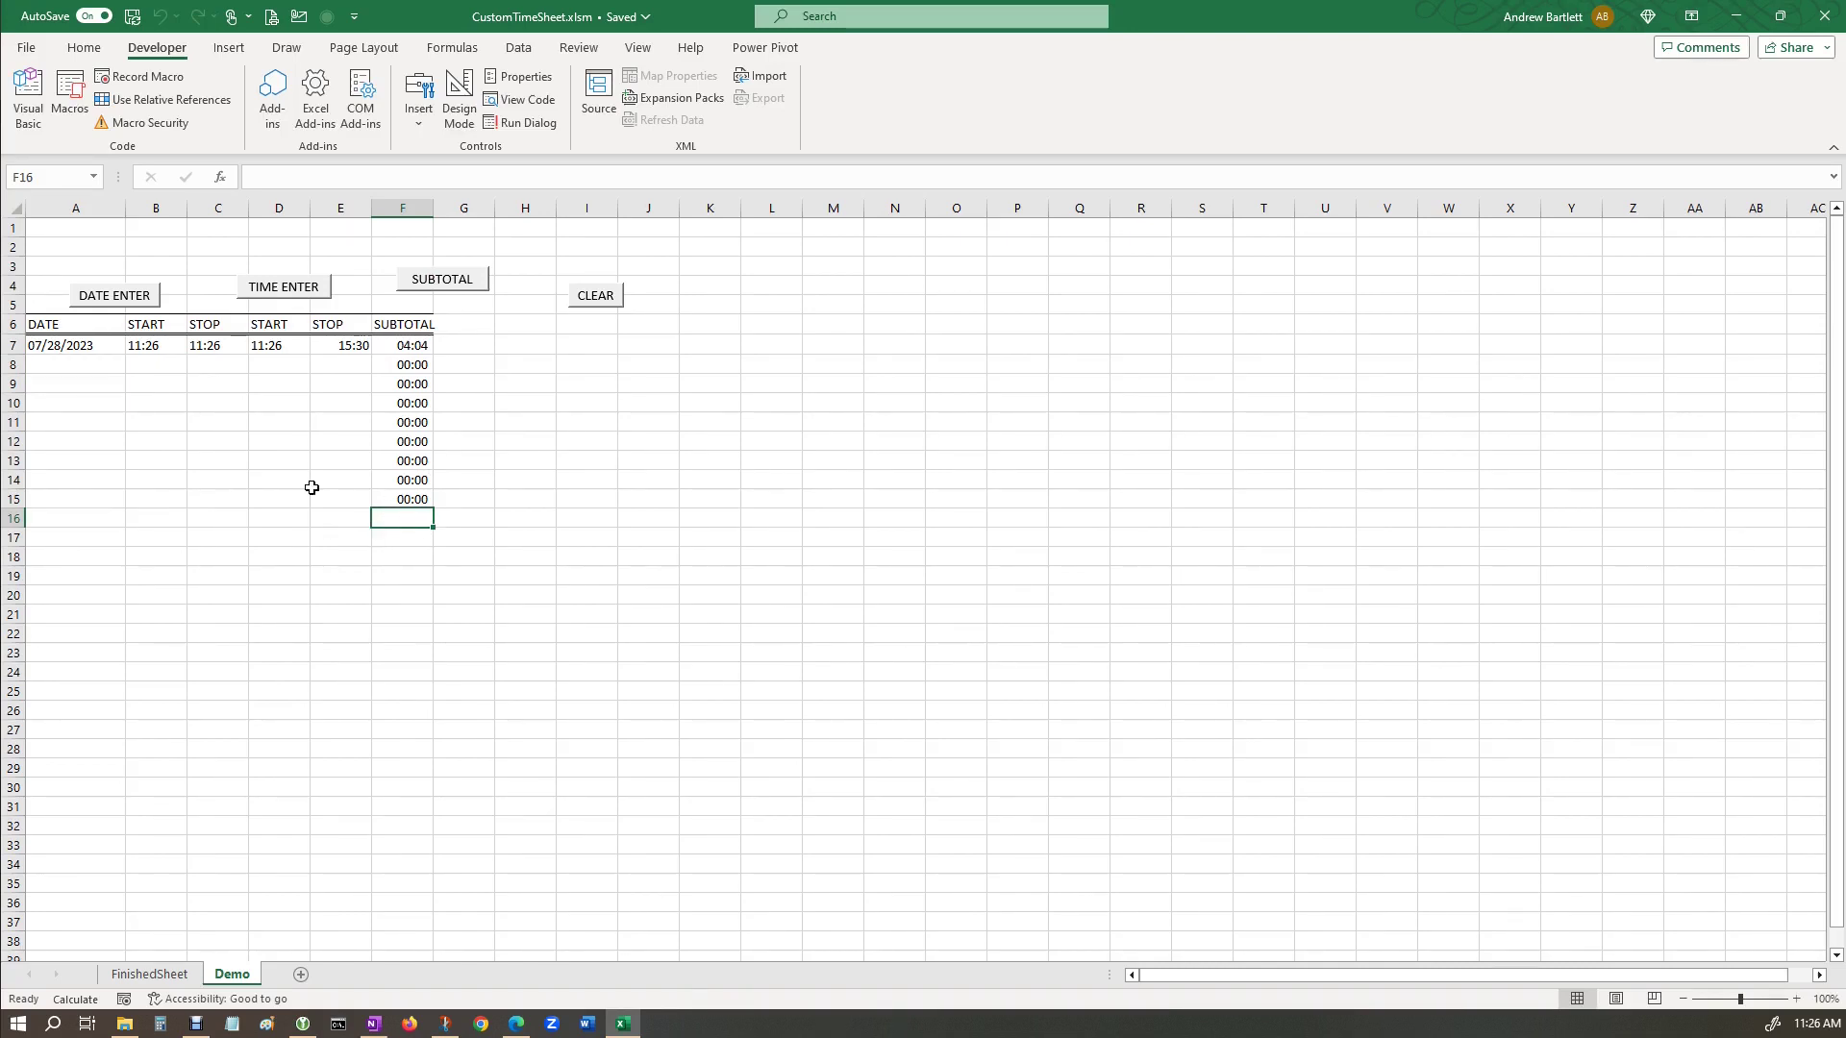
Start recording a new total macro under an unused name, declining to replace the existing TOTAL macro.
{"action": "left_click", "coordinate": [144, 80]}
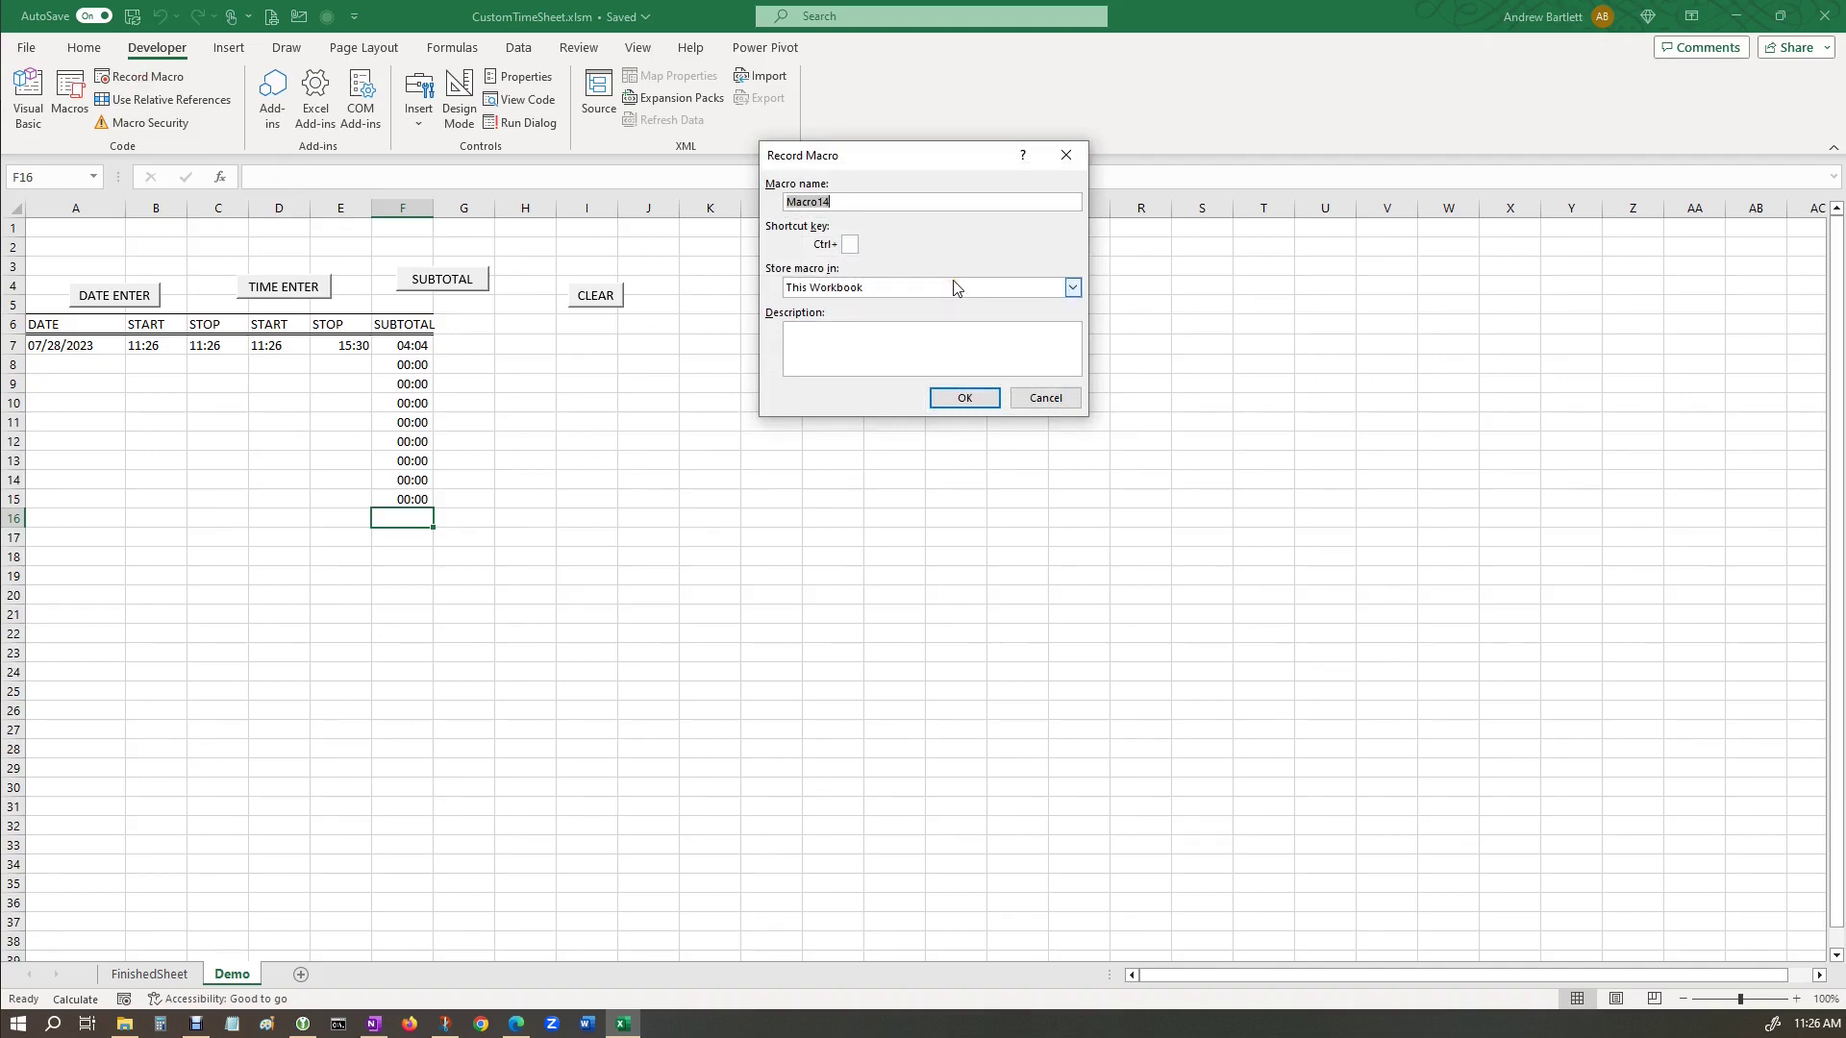
{"action": "type", "text": "T"}
{"action": "left_click", "coordinate": [956, 399]}
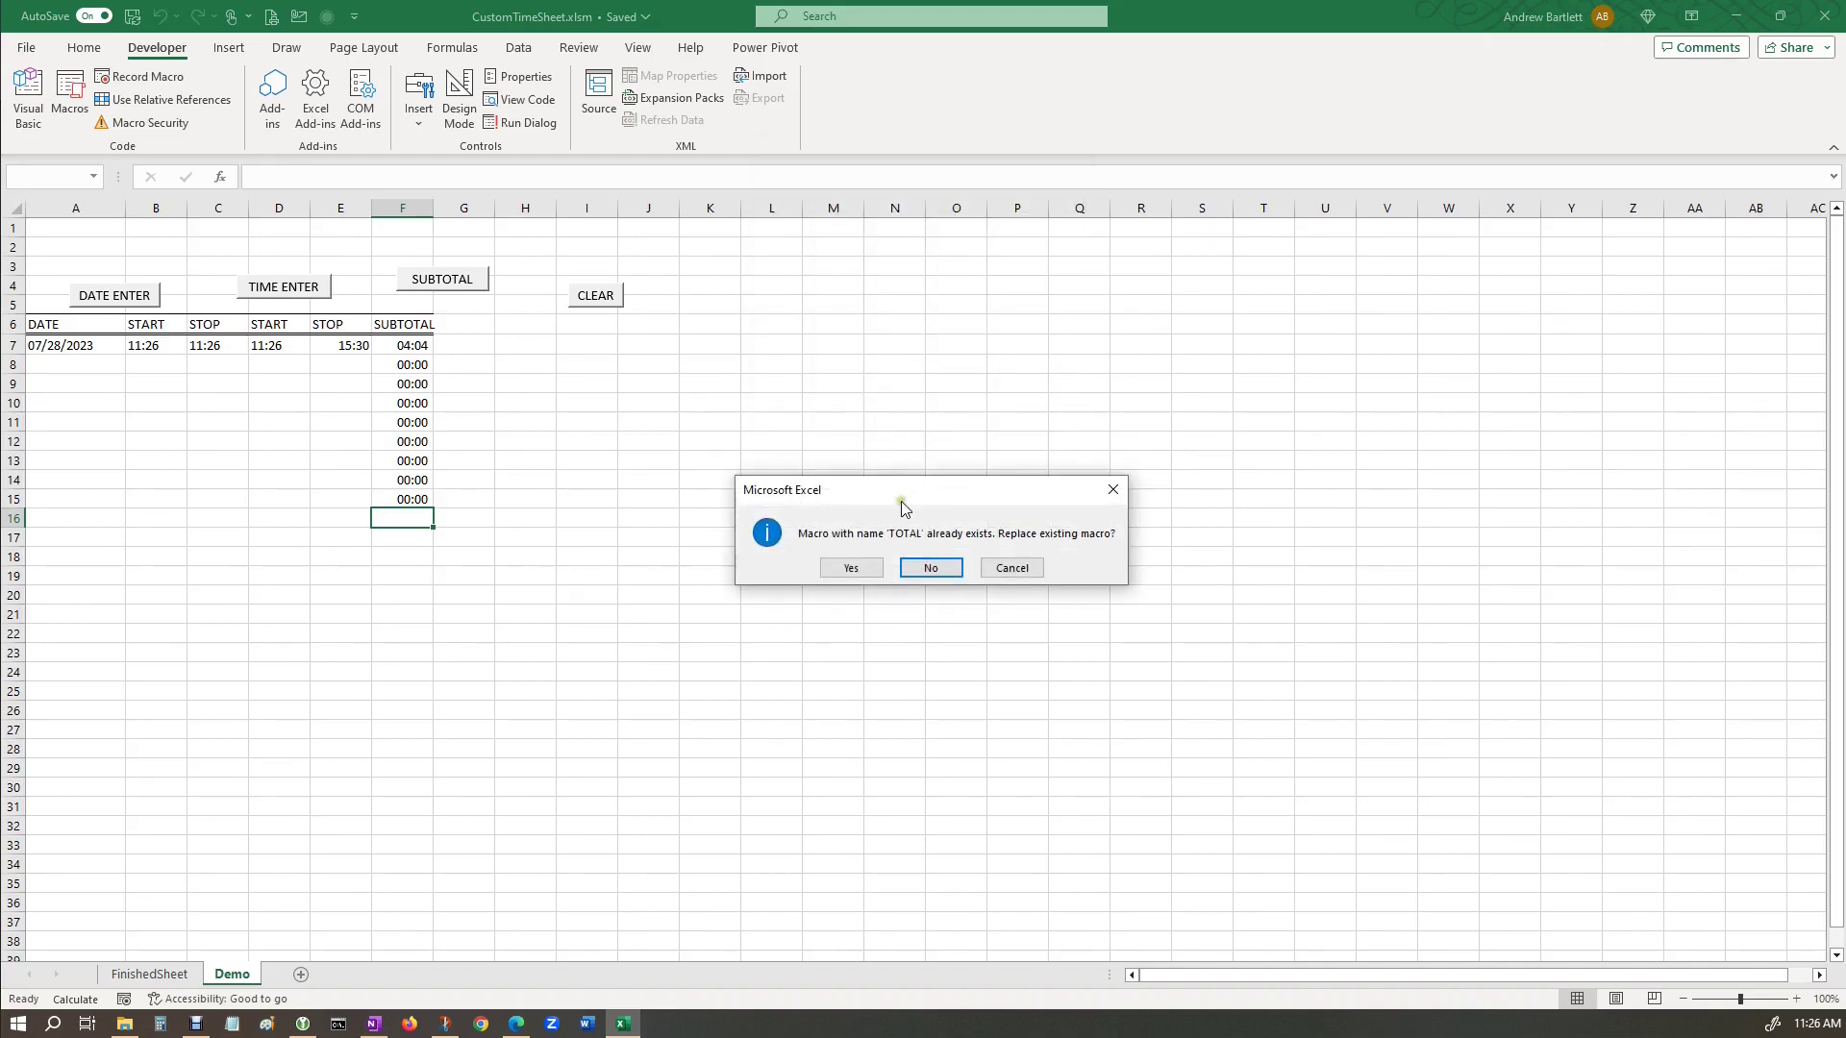
{"action": "left_click", "coordinate": [929, 569]}
{"action": "left_click", "coordinate": [841, 205]}
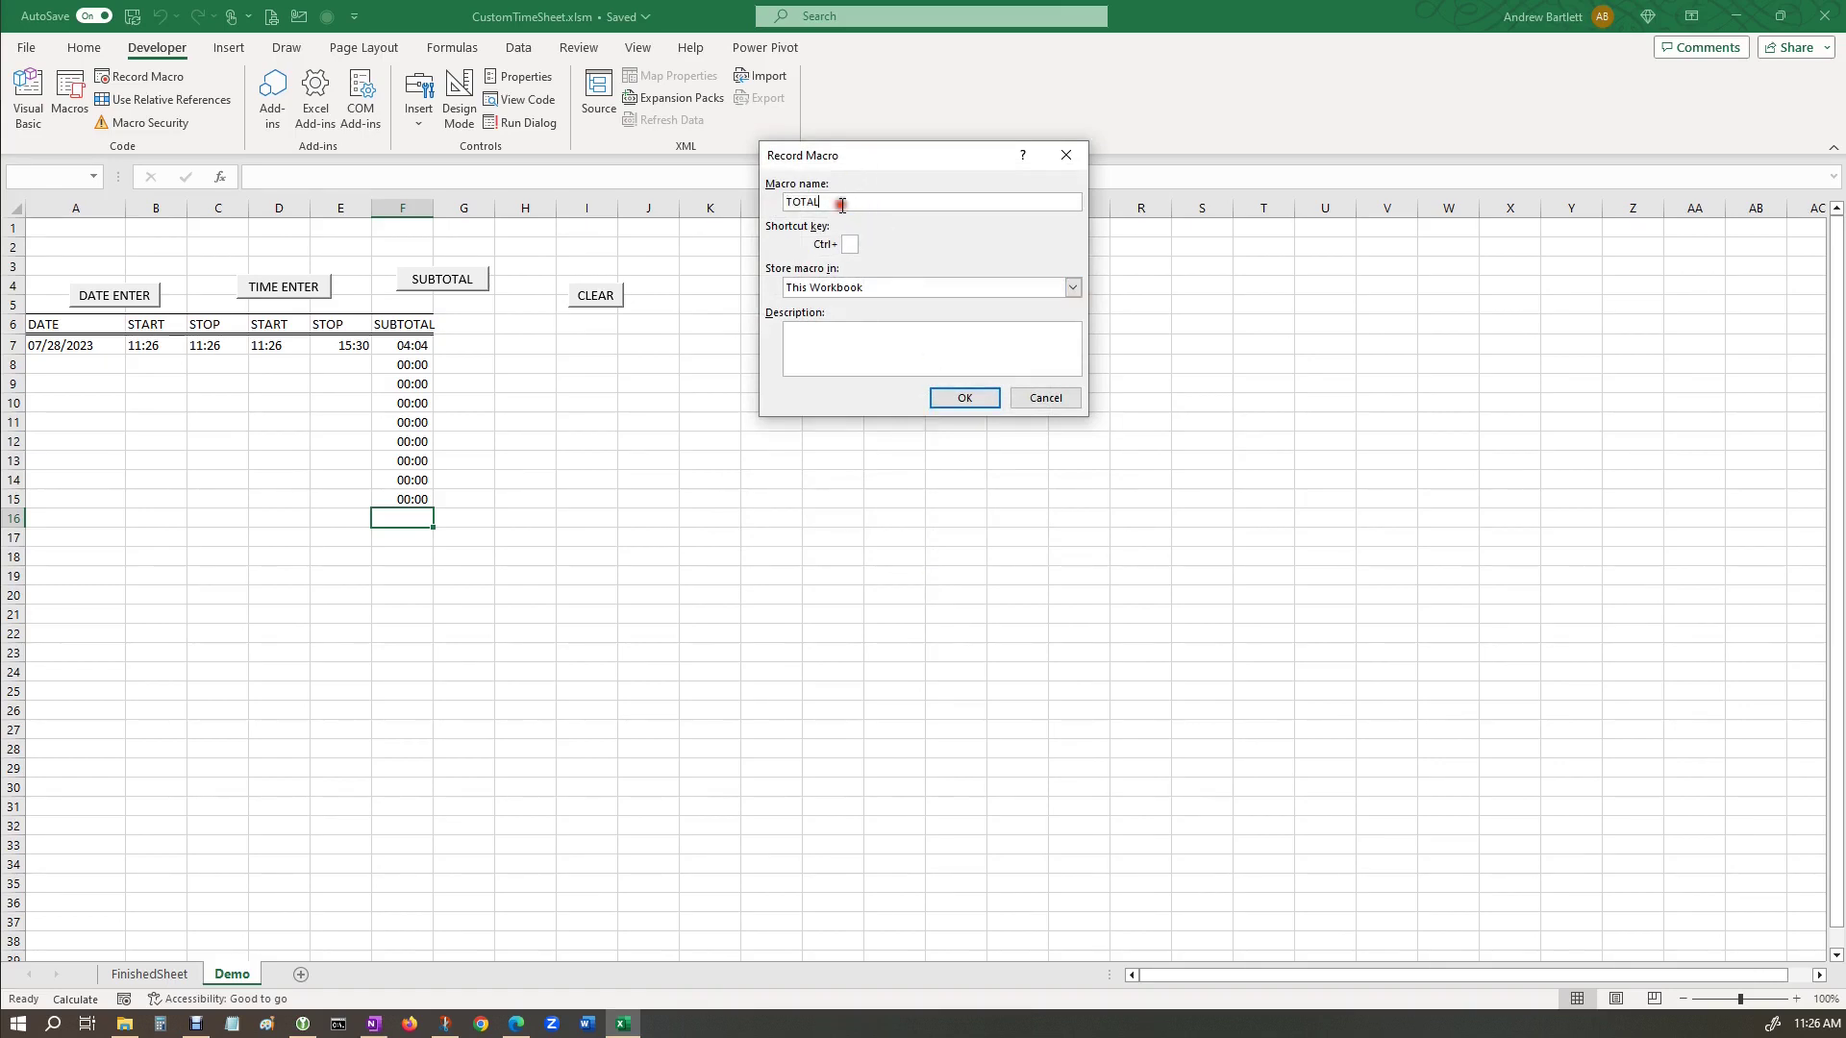
{"action": "left_click", "coordinate": [973, 398]}
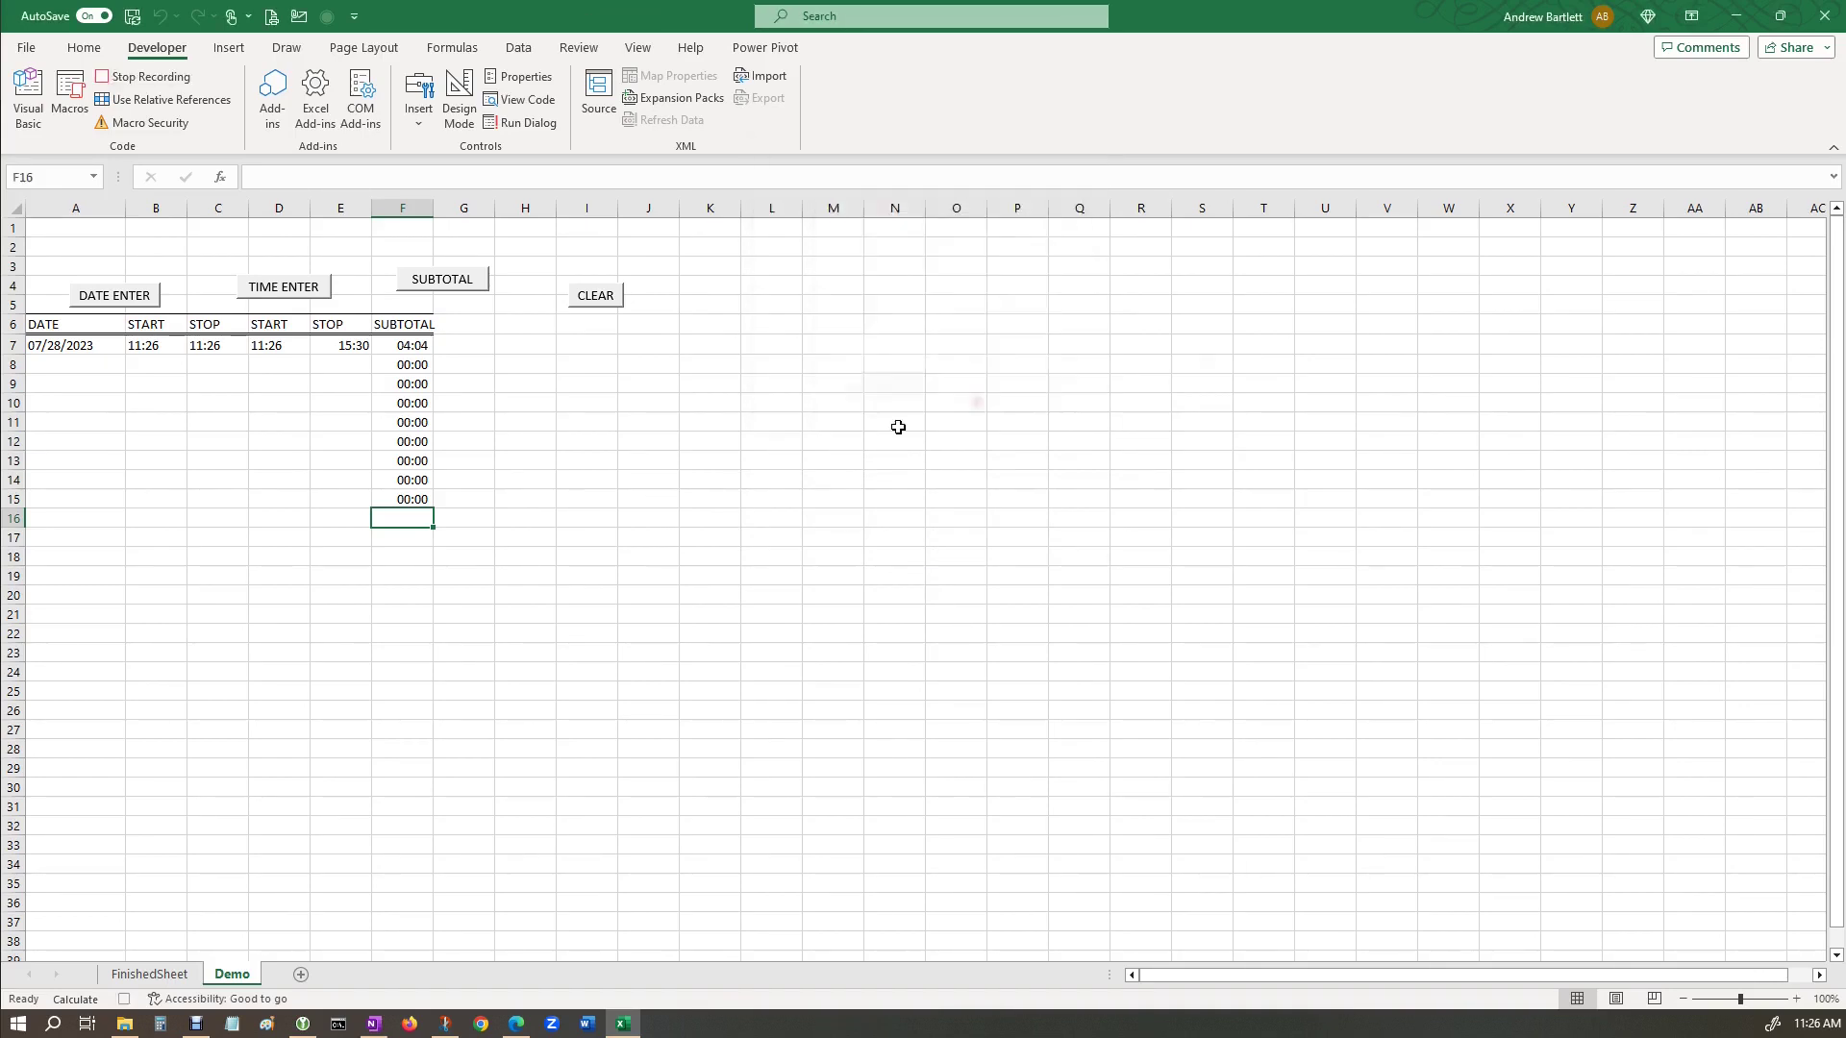
Enter =SUM(F7:F15) in F16 as the recorded action and stop recording the total macro.
{"action": "type", "text": "="}
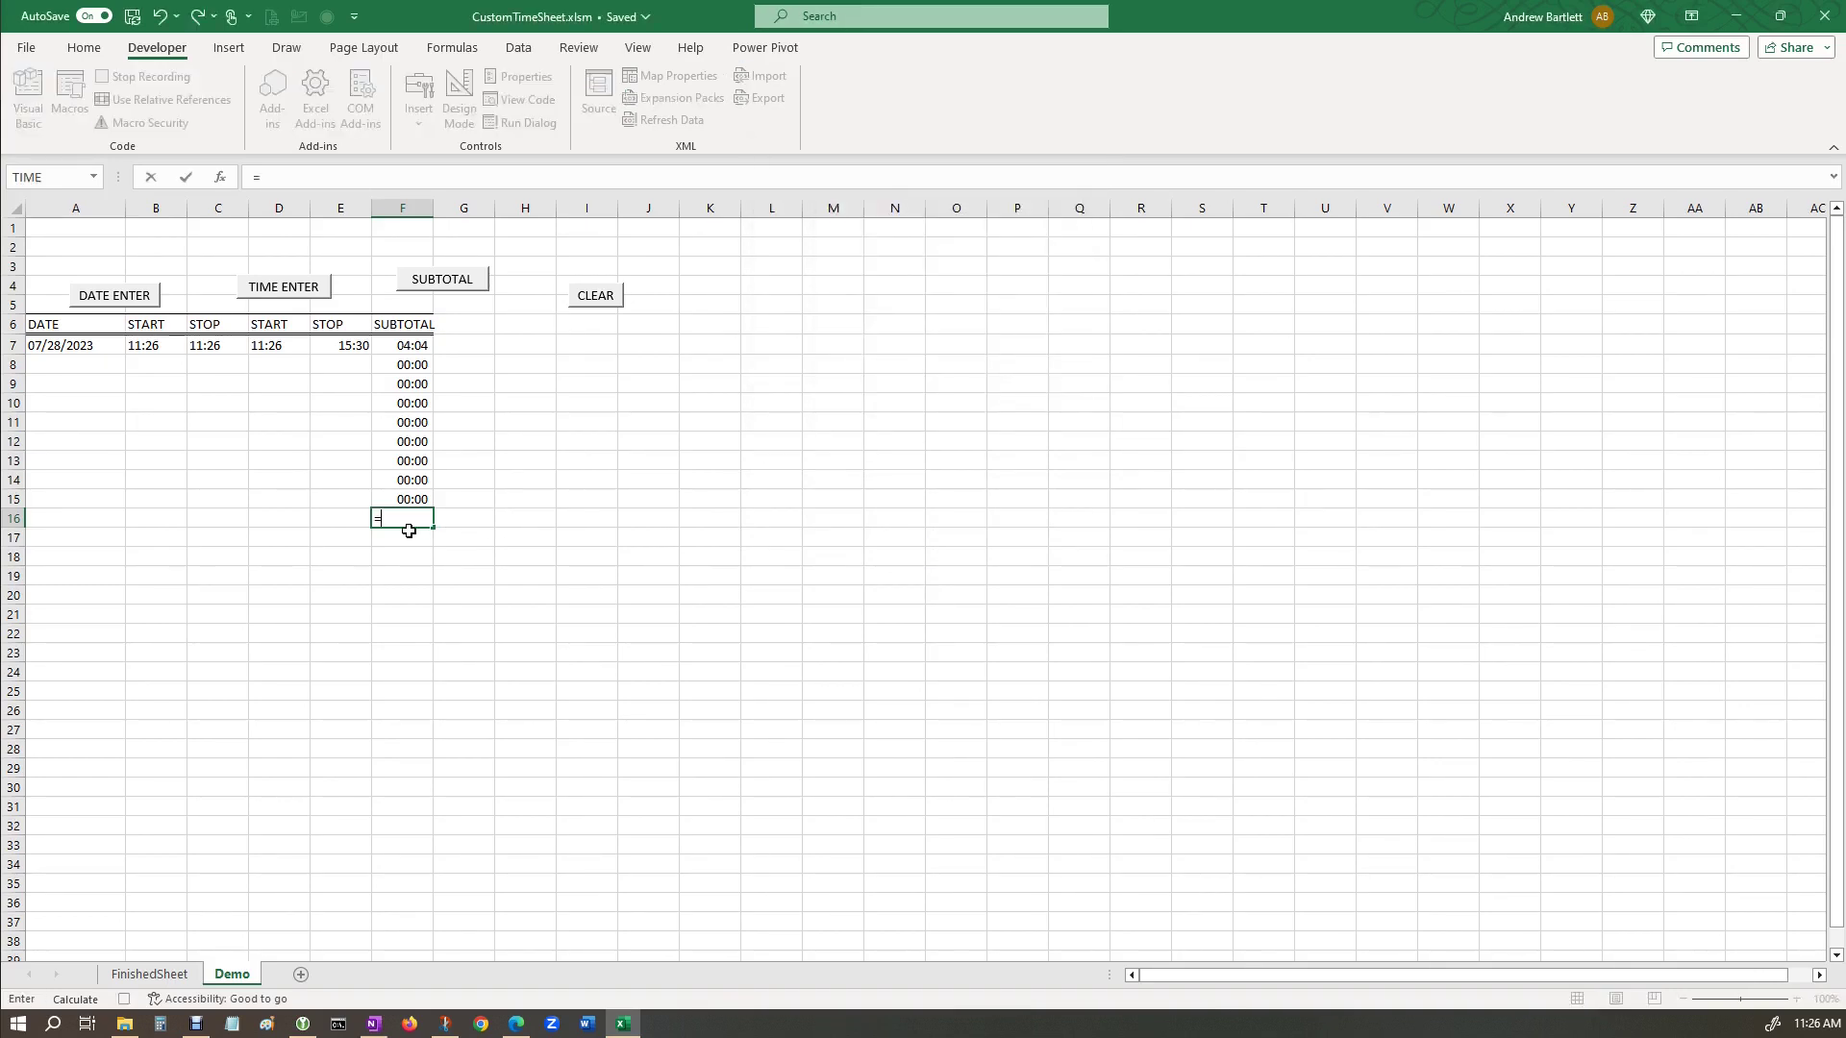
{"action": "type", "text": "SUM"}
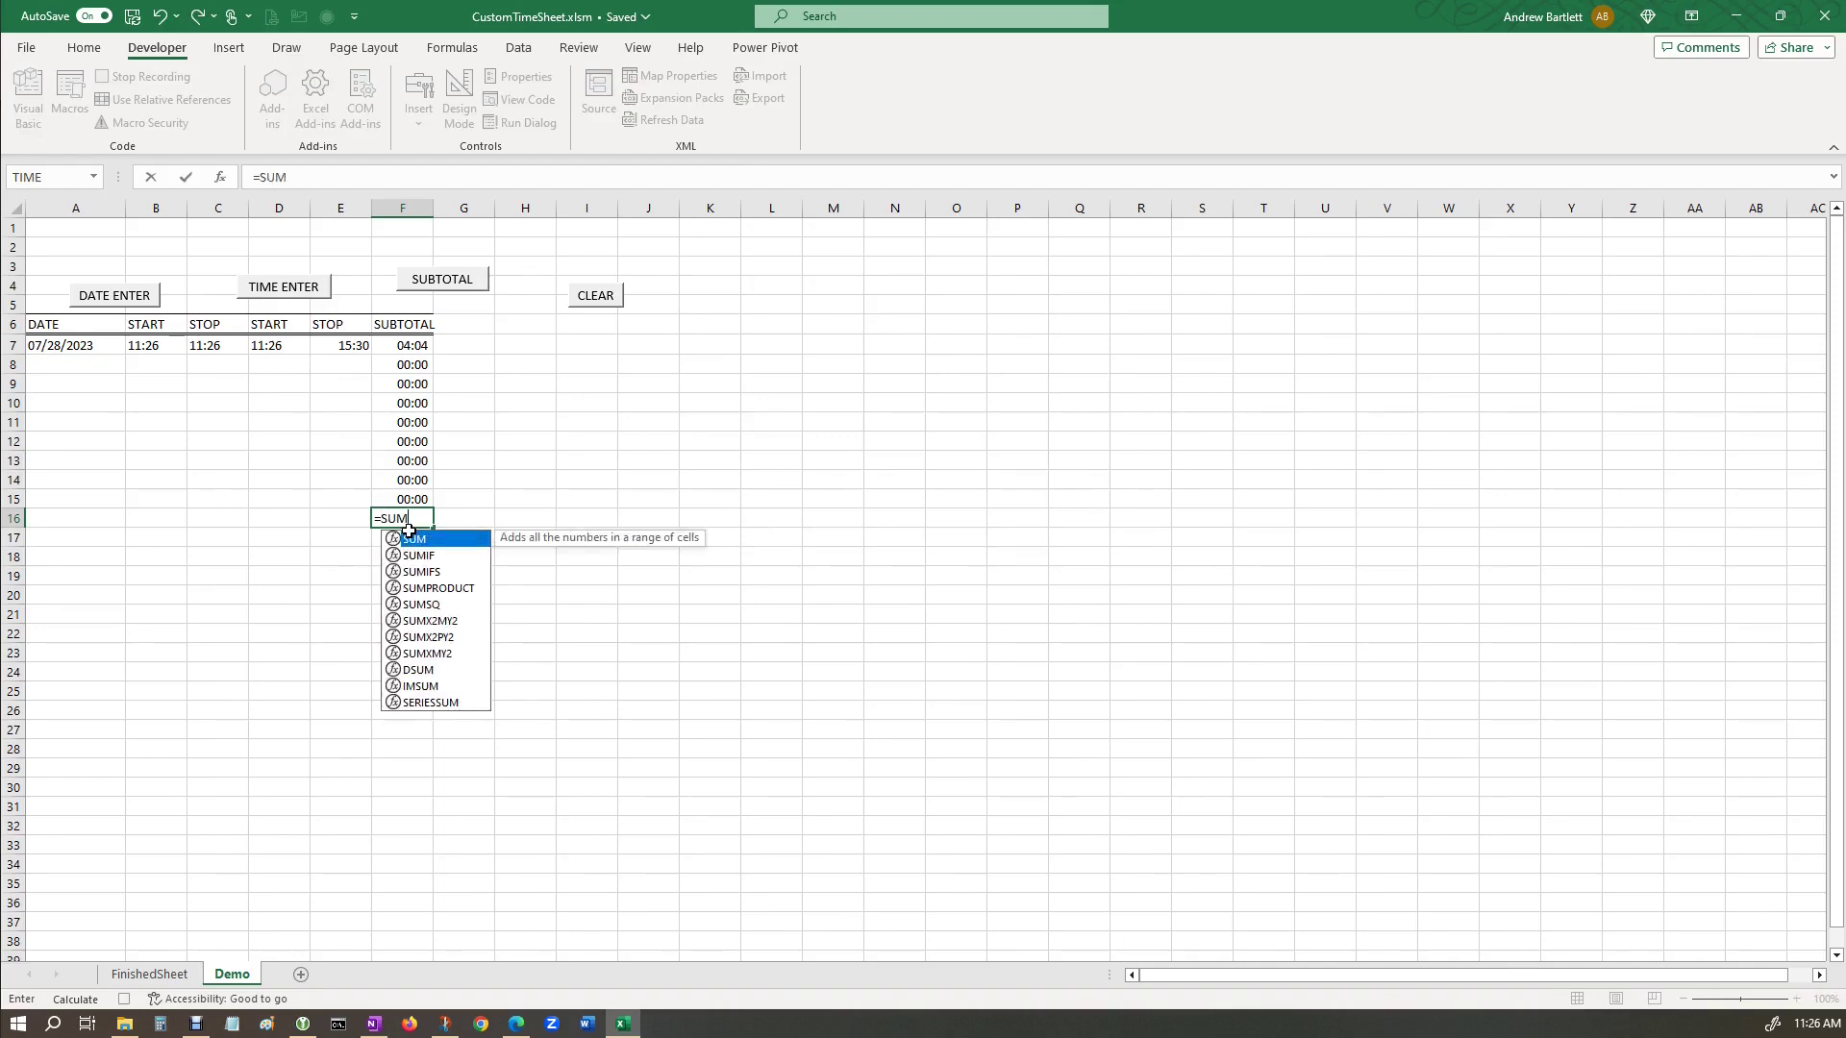
{"action": "type", "text": "("}
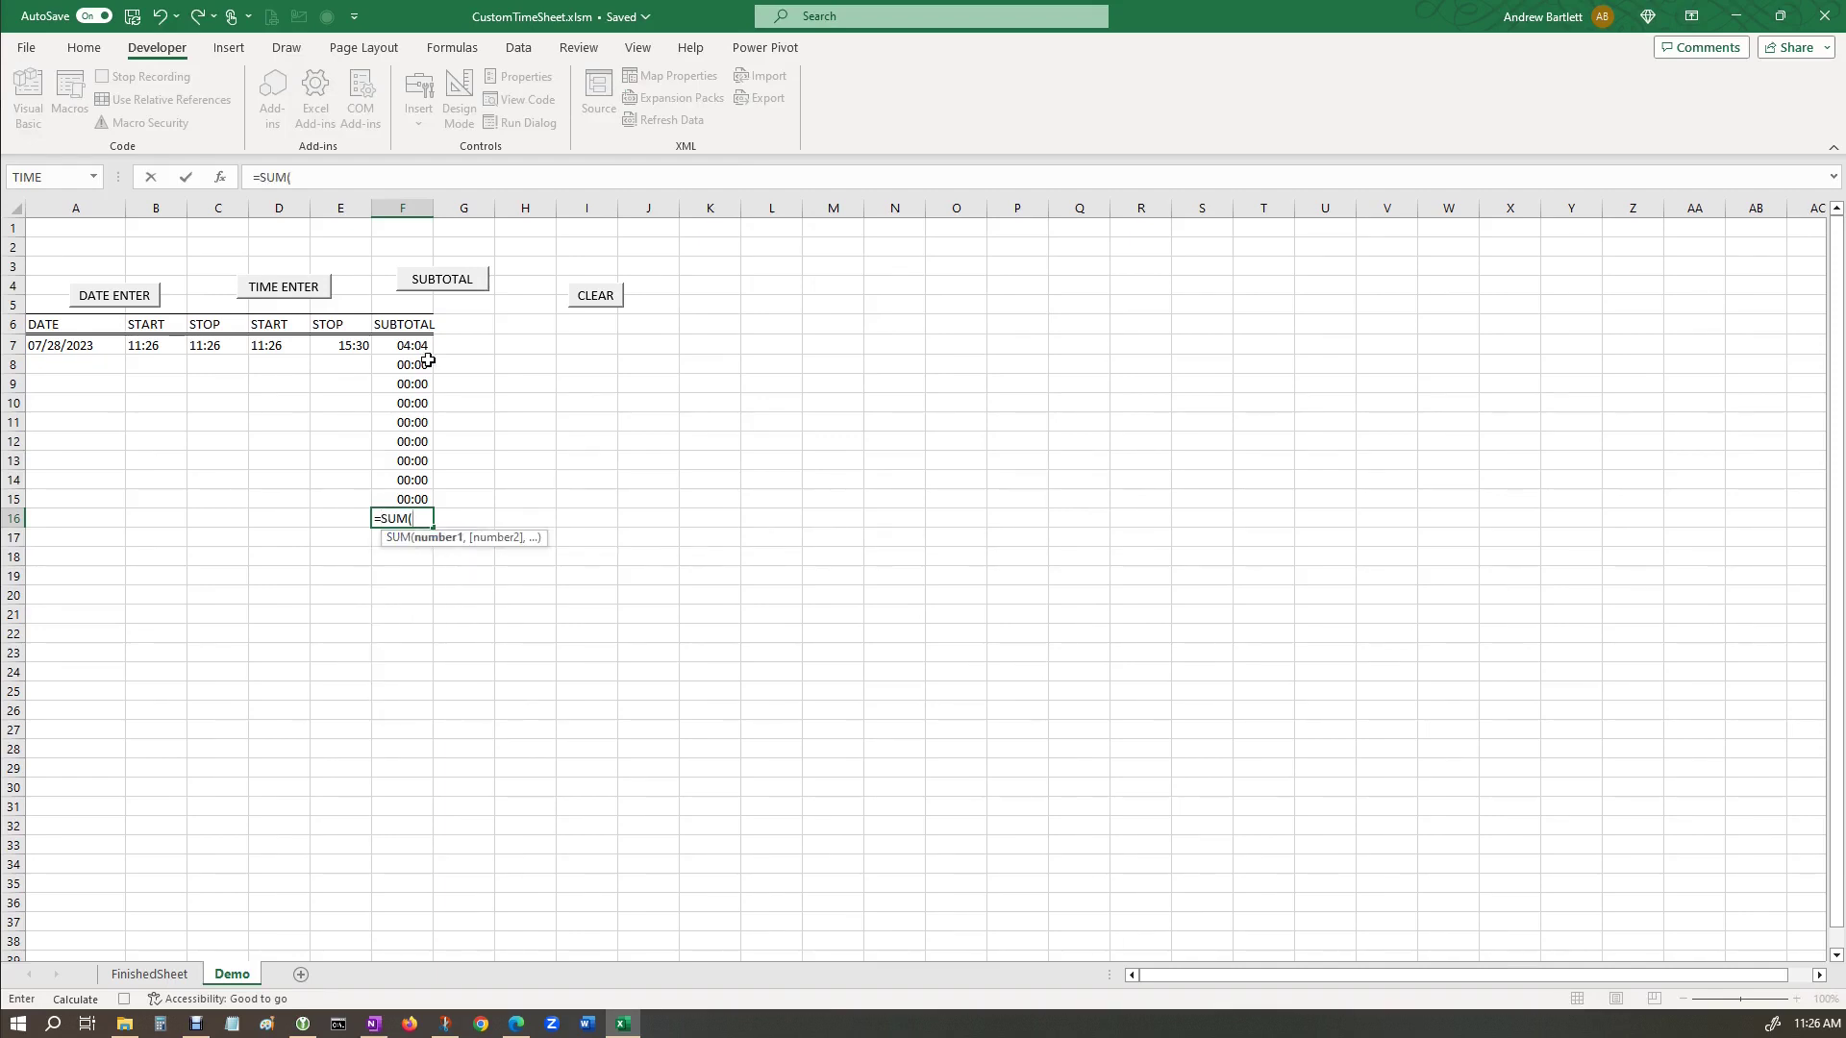
{"action": "left_click_drag", "start_coordinate": [413, 348], "coordinate": [400, 497]}
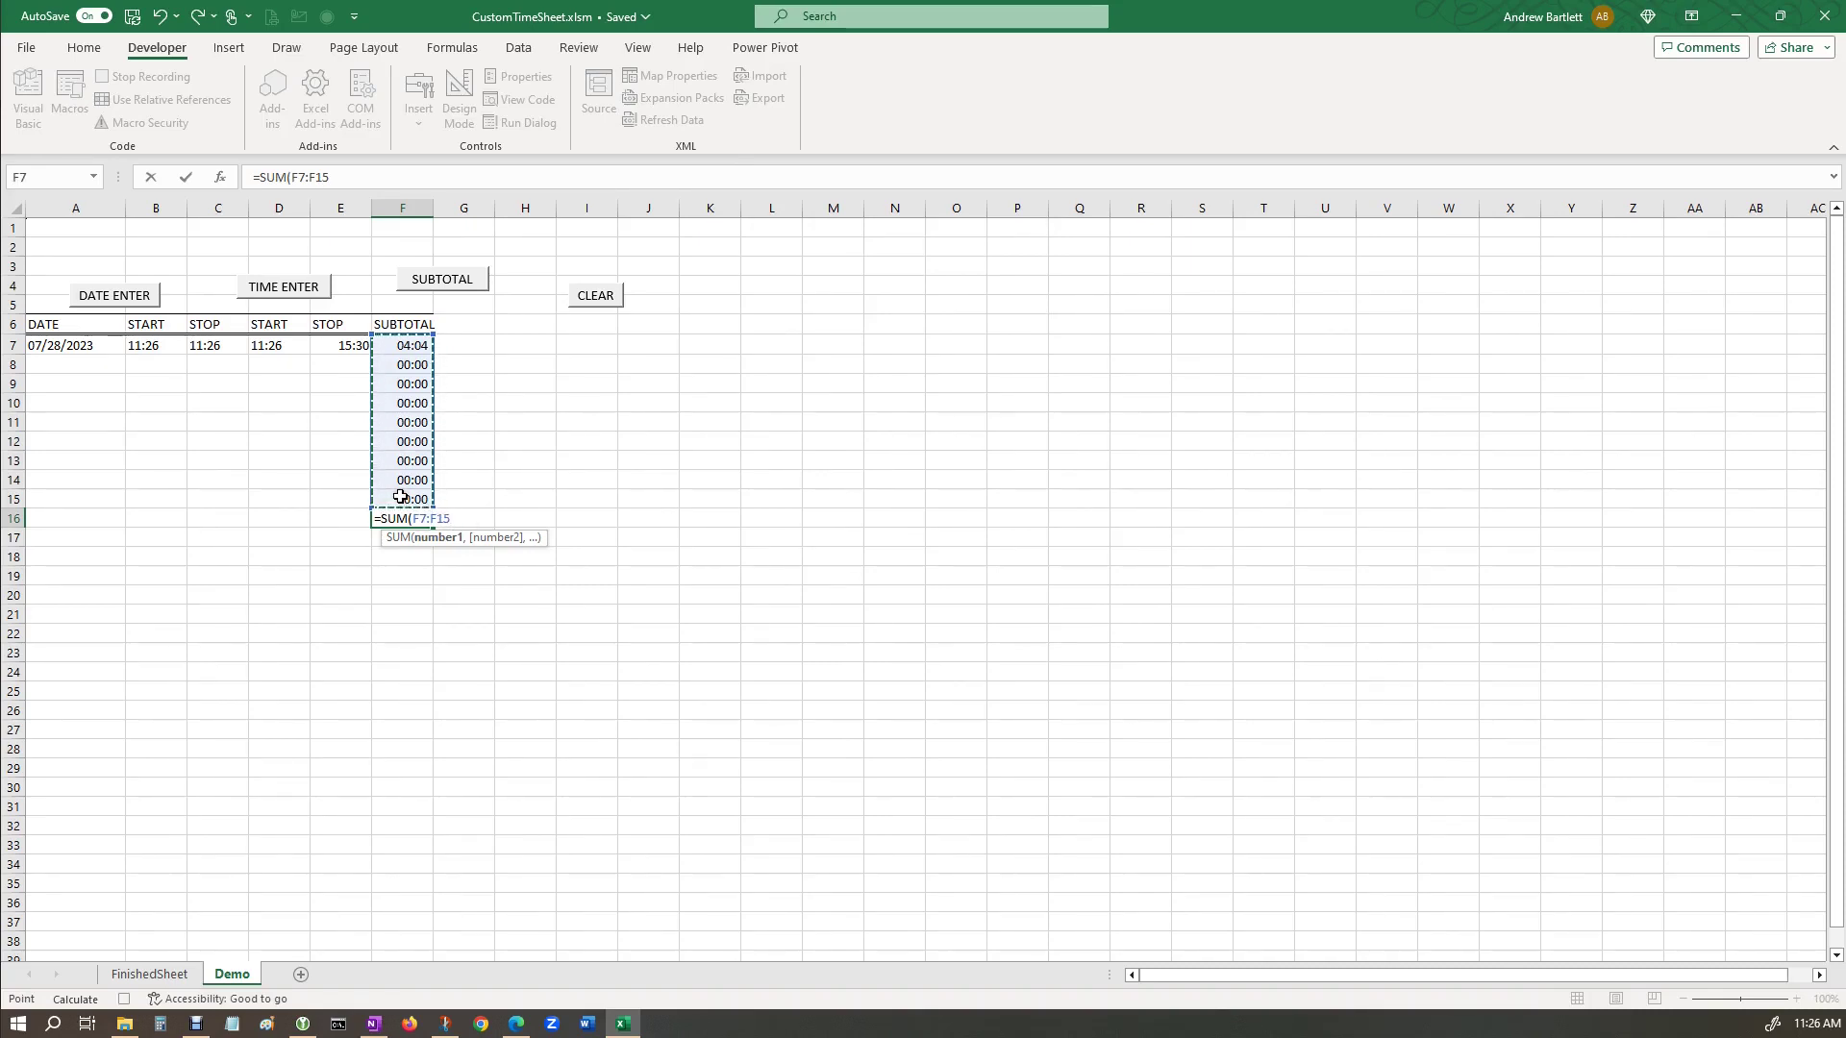
{"action": "type", "text": ")"}
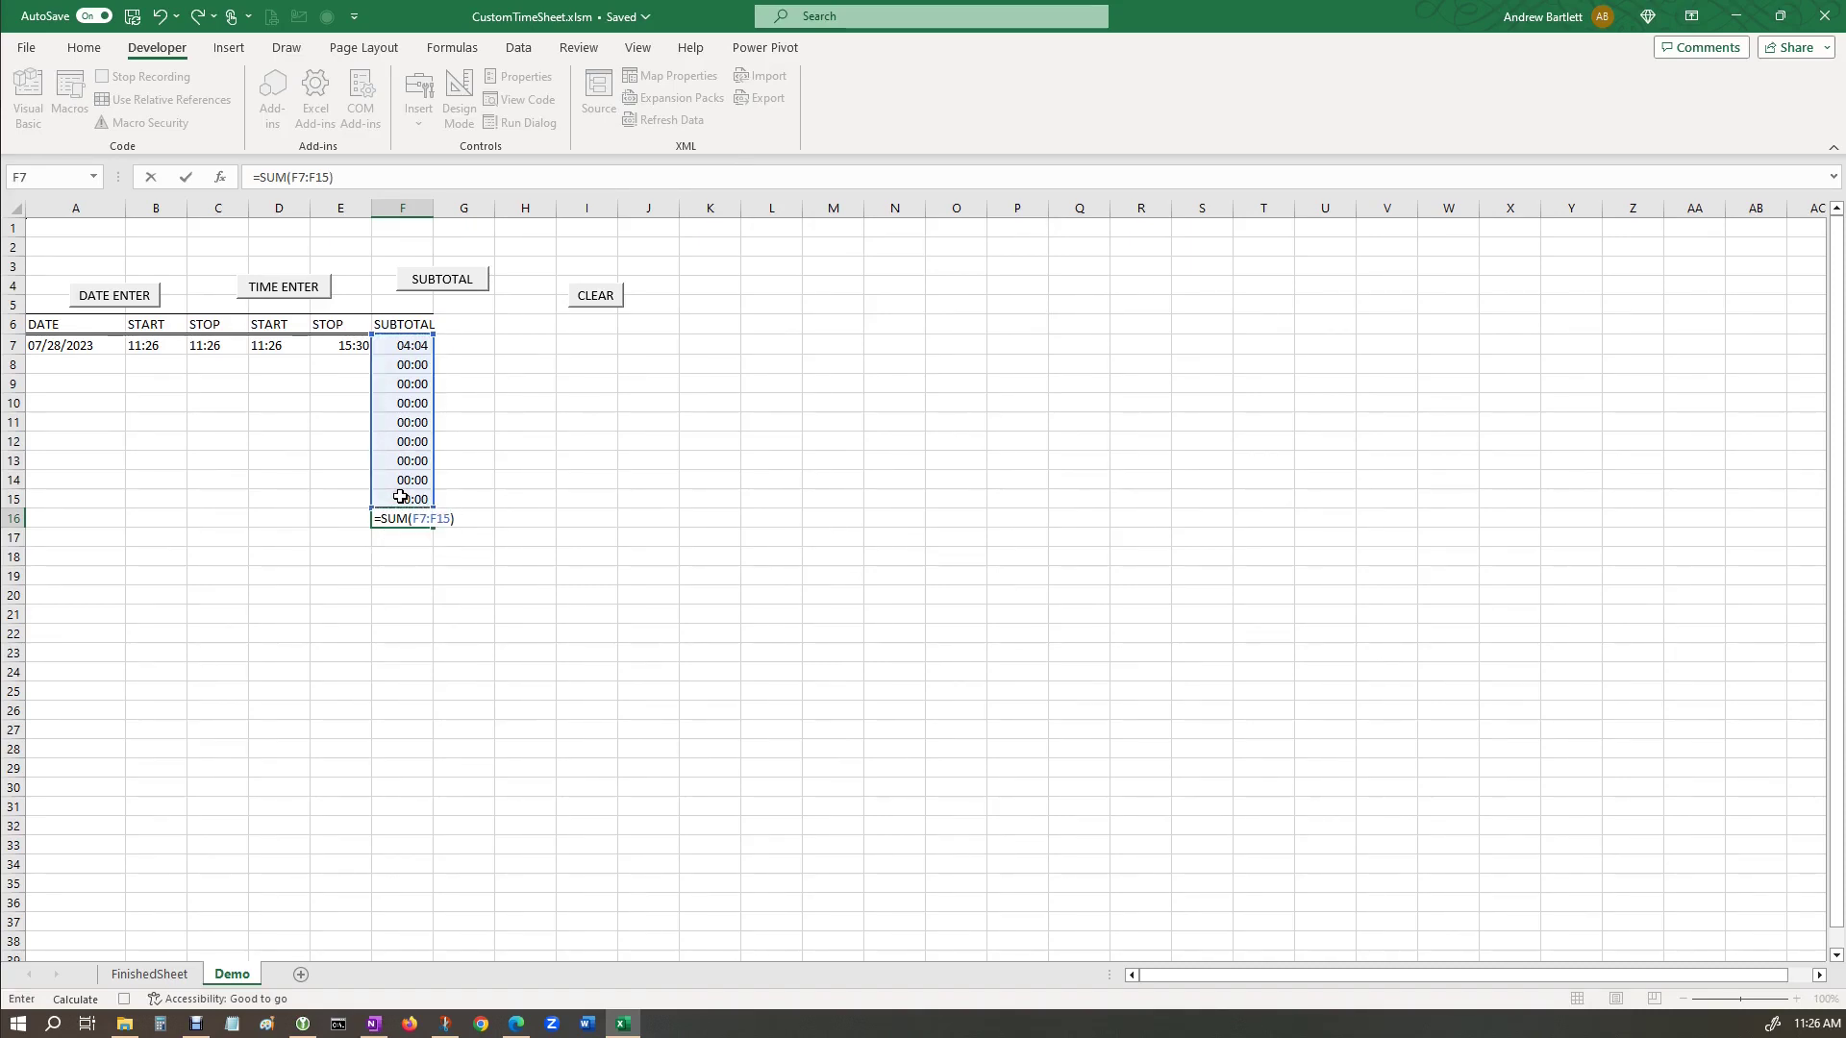
{"action": "key", "text": "Return"}
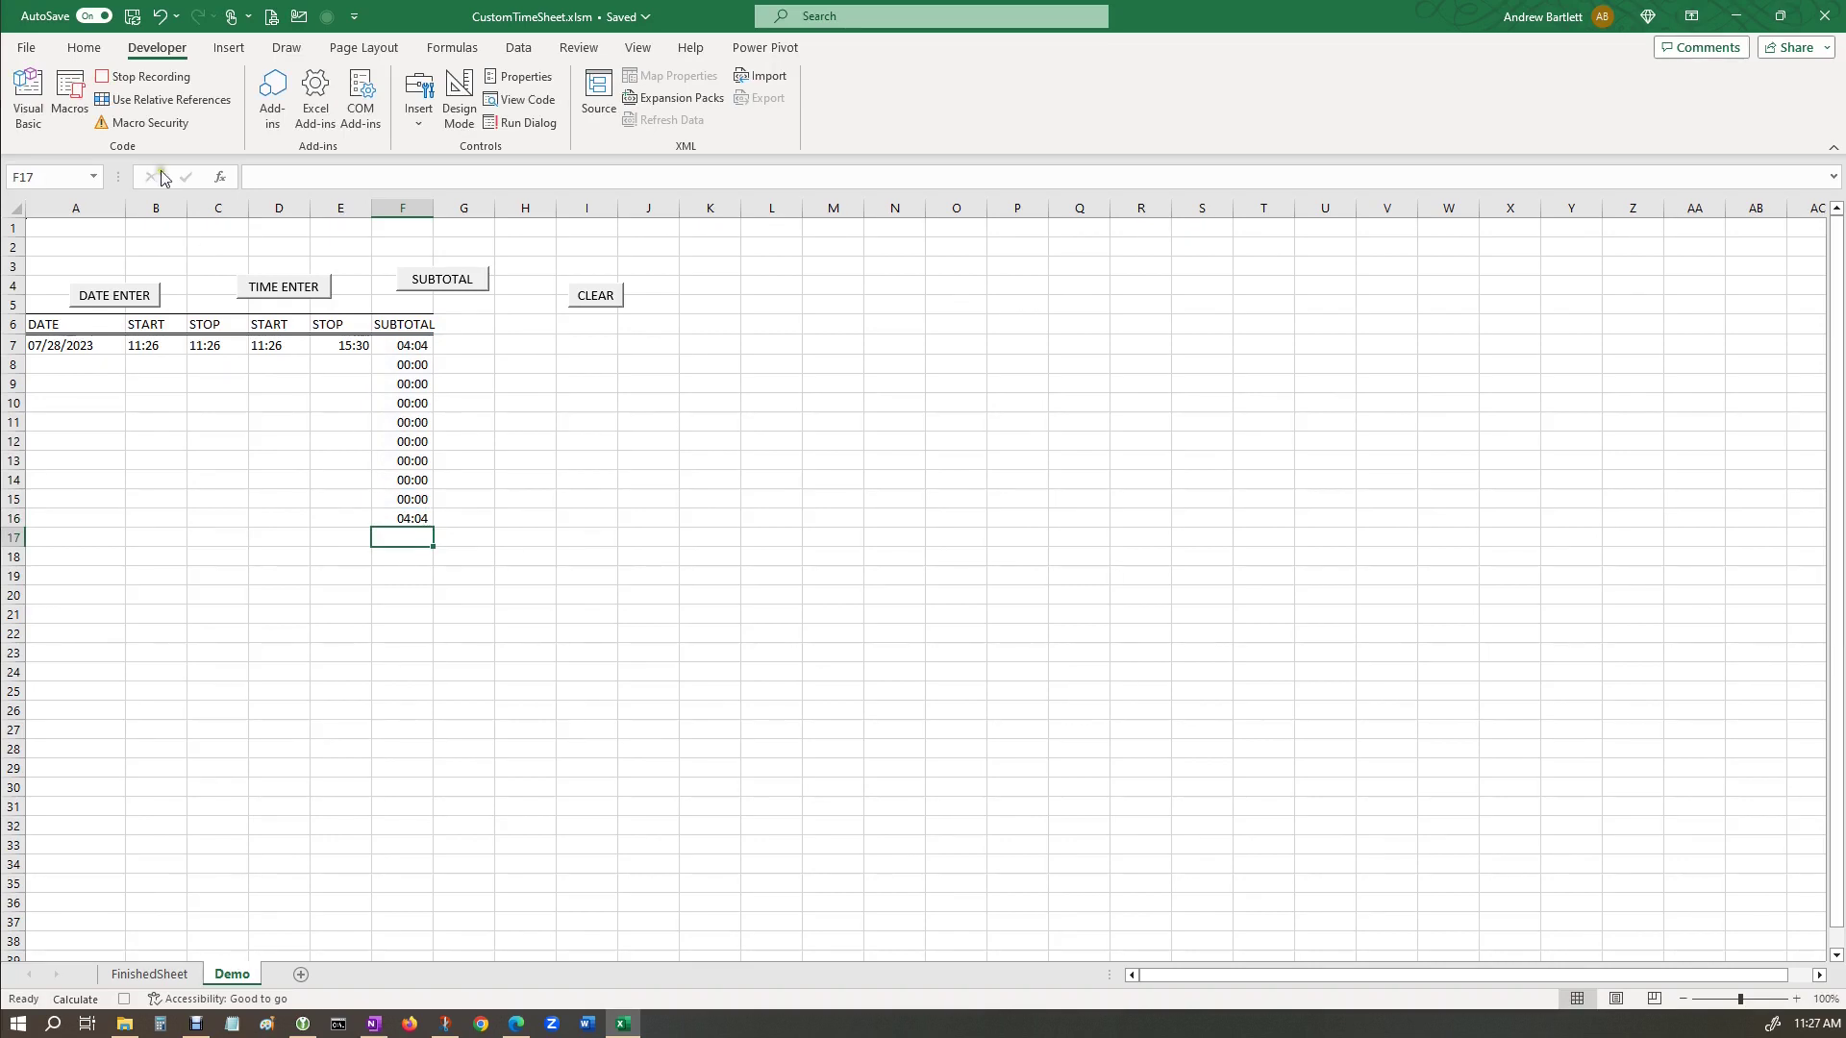
{"action": "left_click", "coordinate": [145, 76]}
{"action": "left_click", "coordinate": [255, 535]}
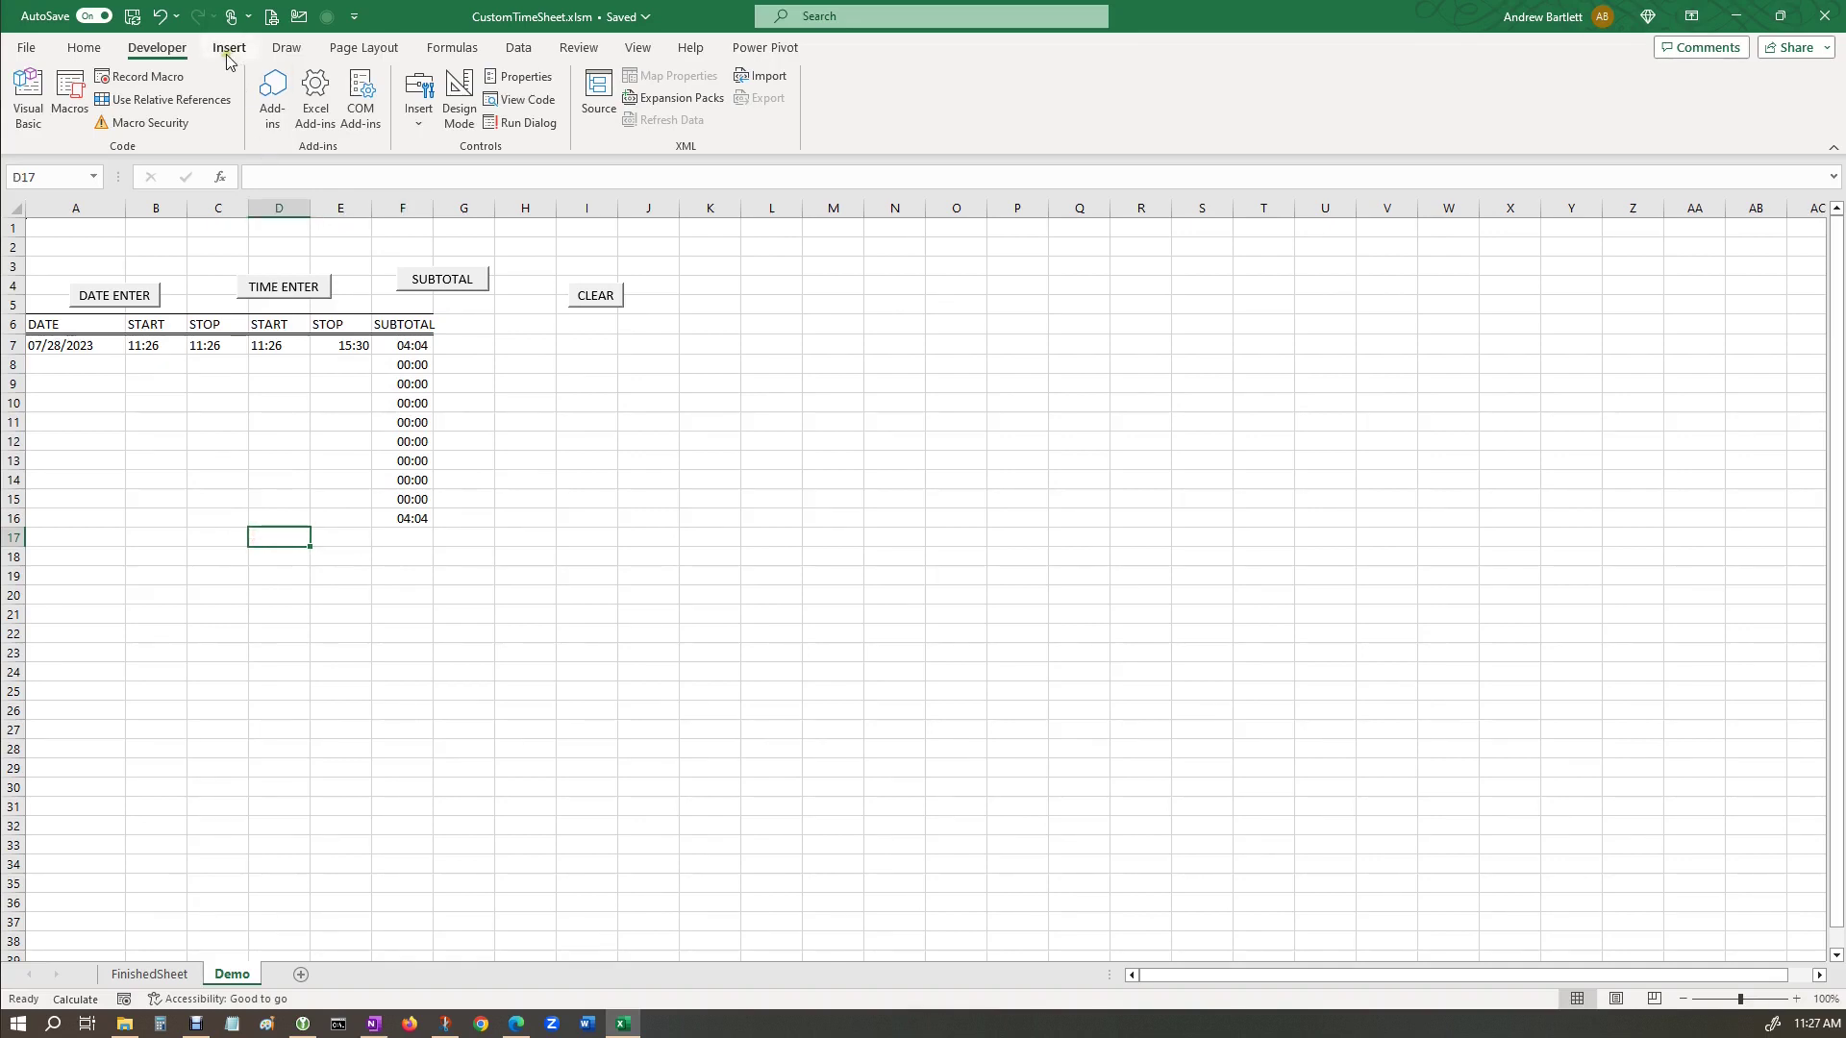
Insert a form control button below the timesheet around D17 and assign the TOTAL2 macro to it.
{"action": "left_click", "coordinate": [419, 101]}
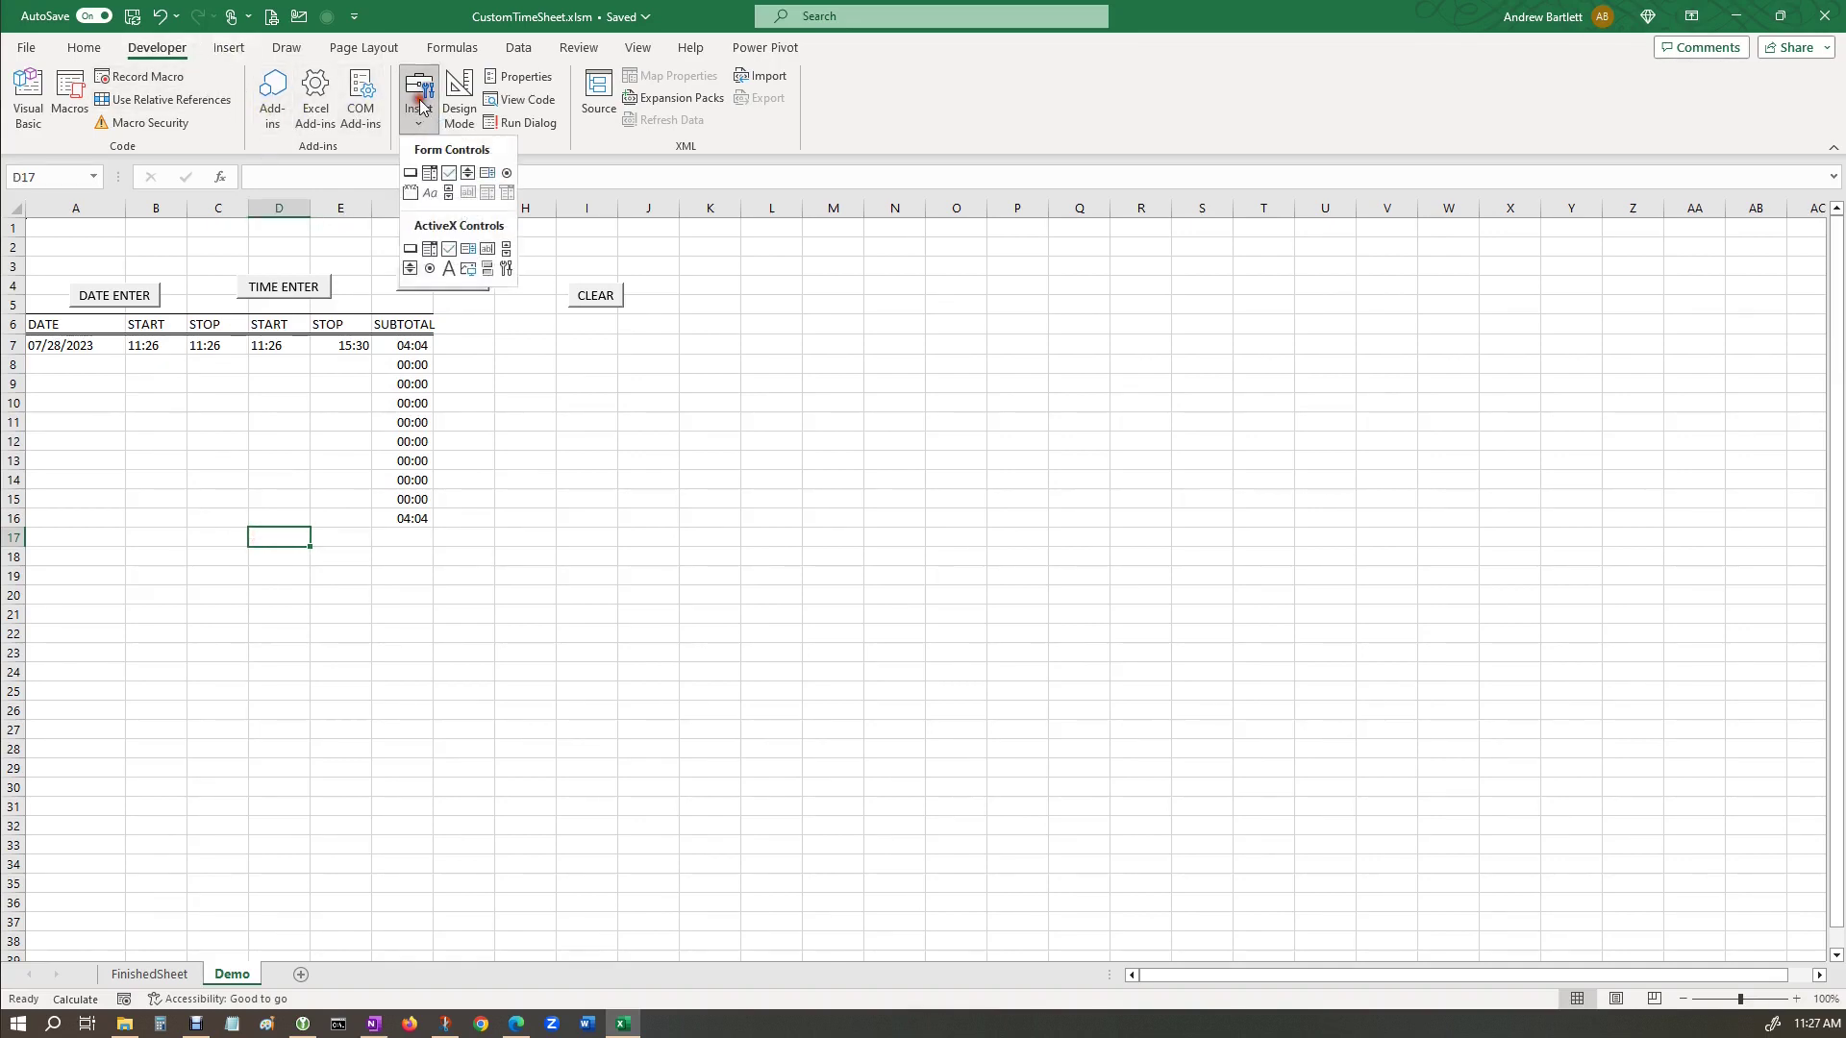
{"action": "left_click", "coordinate": [410, 173]}
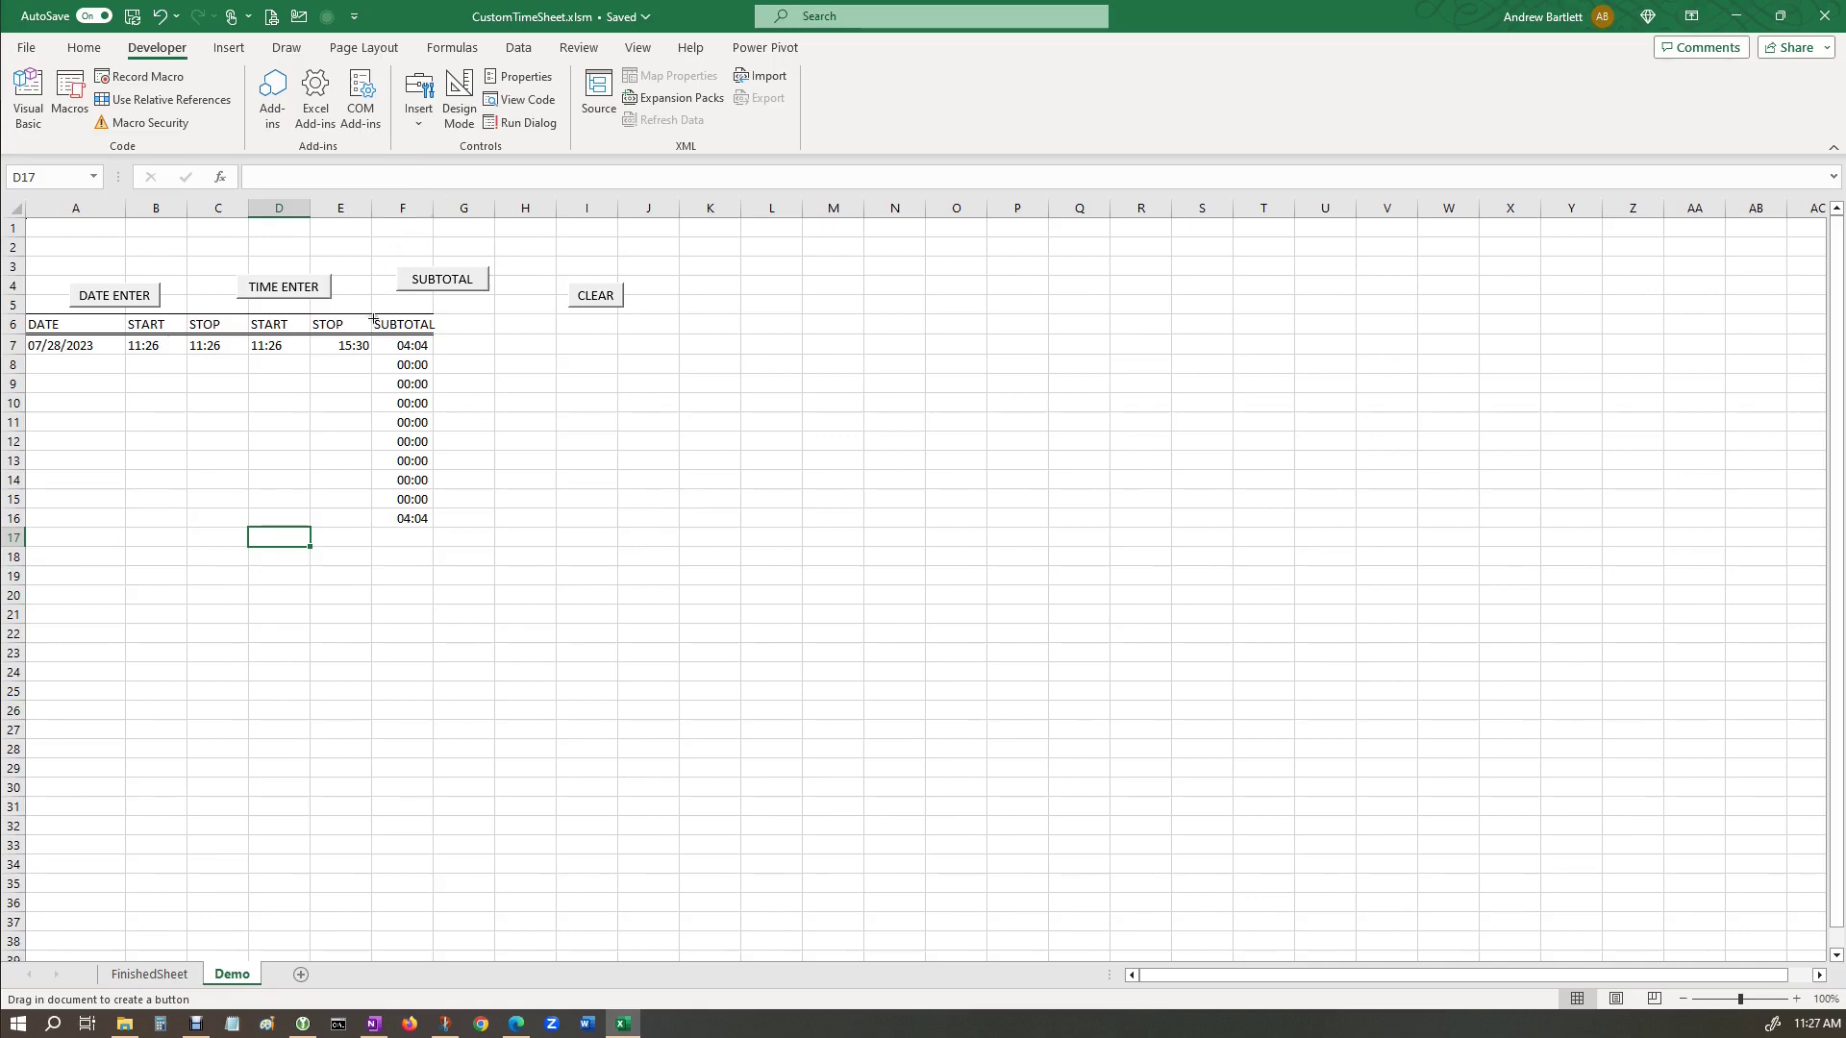
{"action": "left_click", "coordinate": [289, 531]}
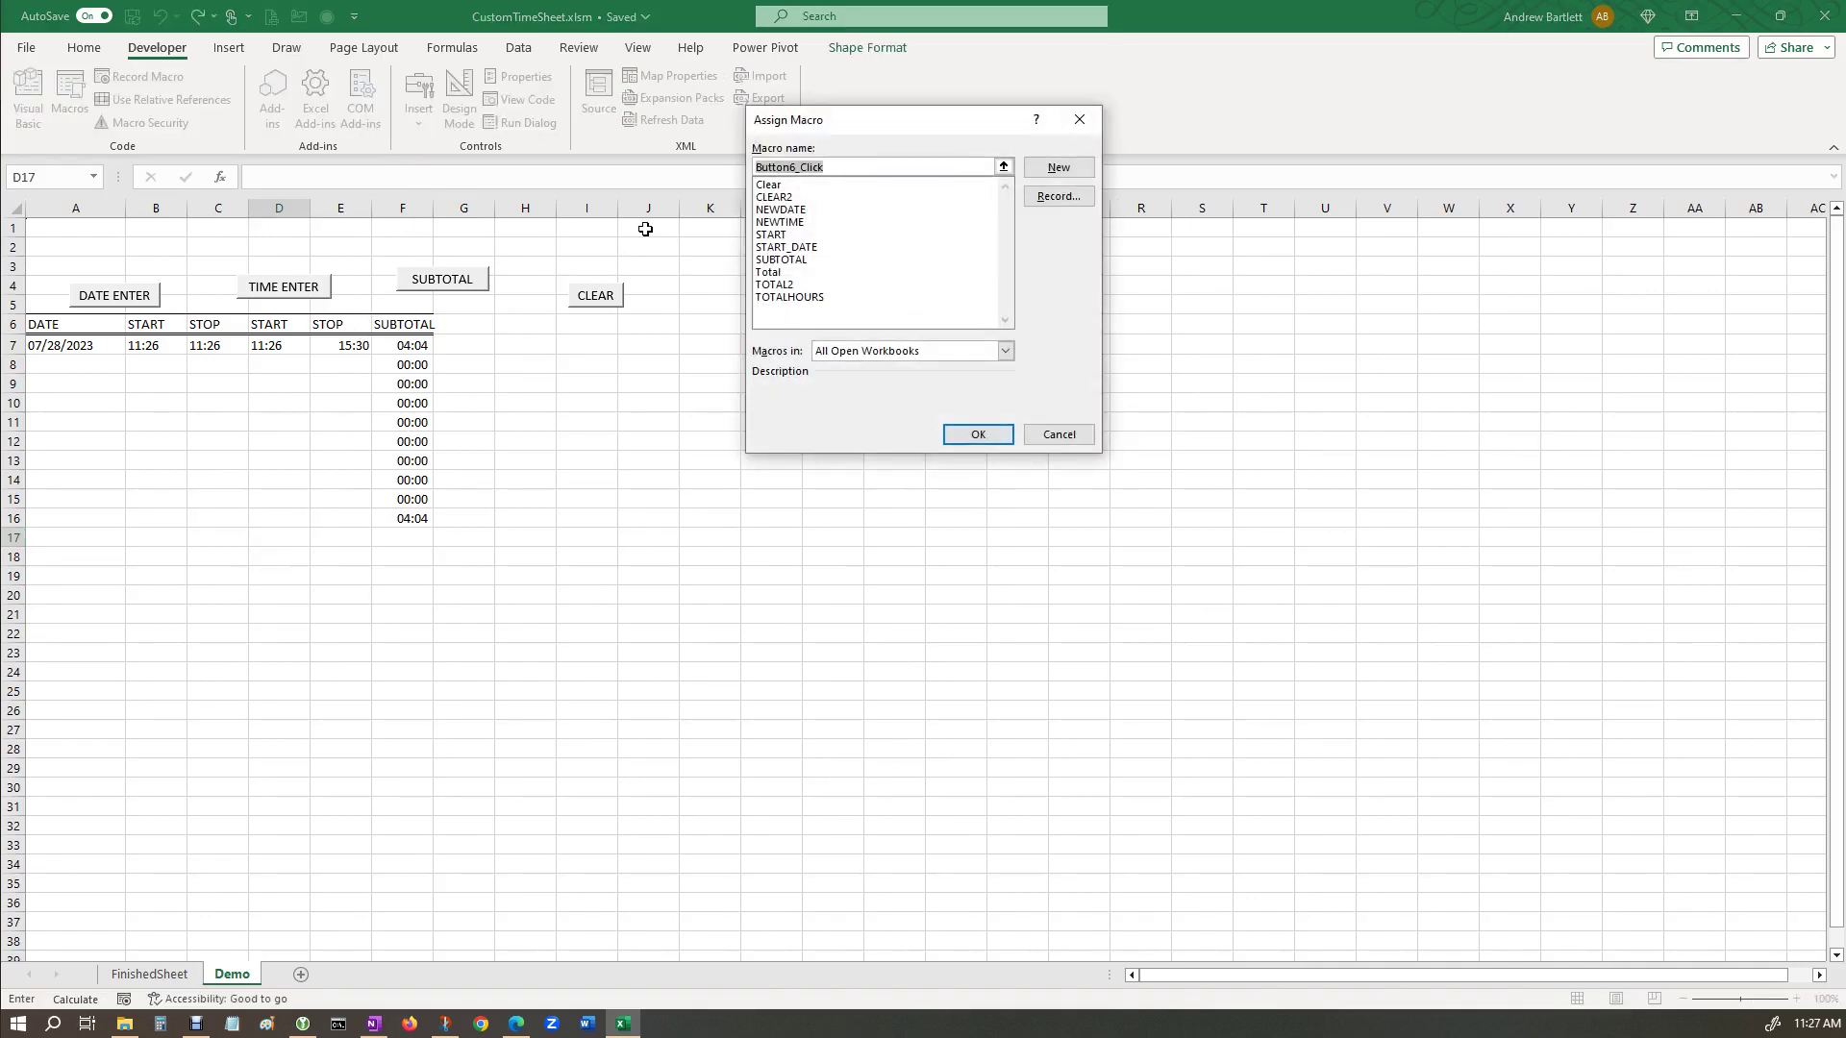
{"action": "left_click", "coordinate": [784, 286]}
{"action": "left_click", "coordinate": [977, 434]}
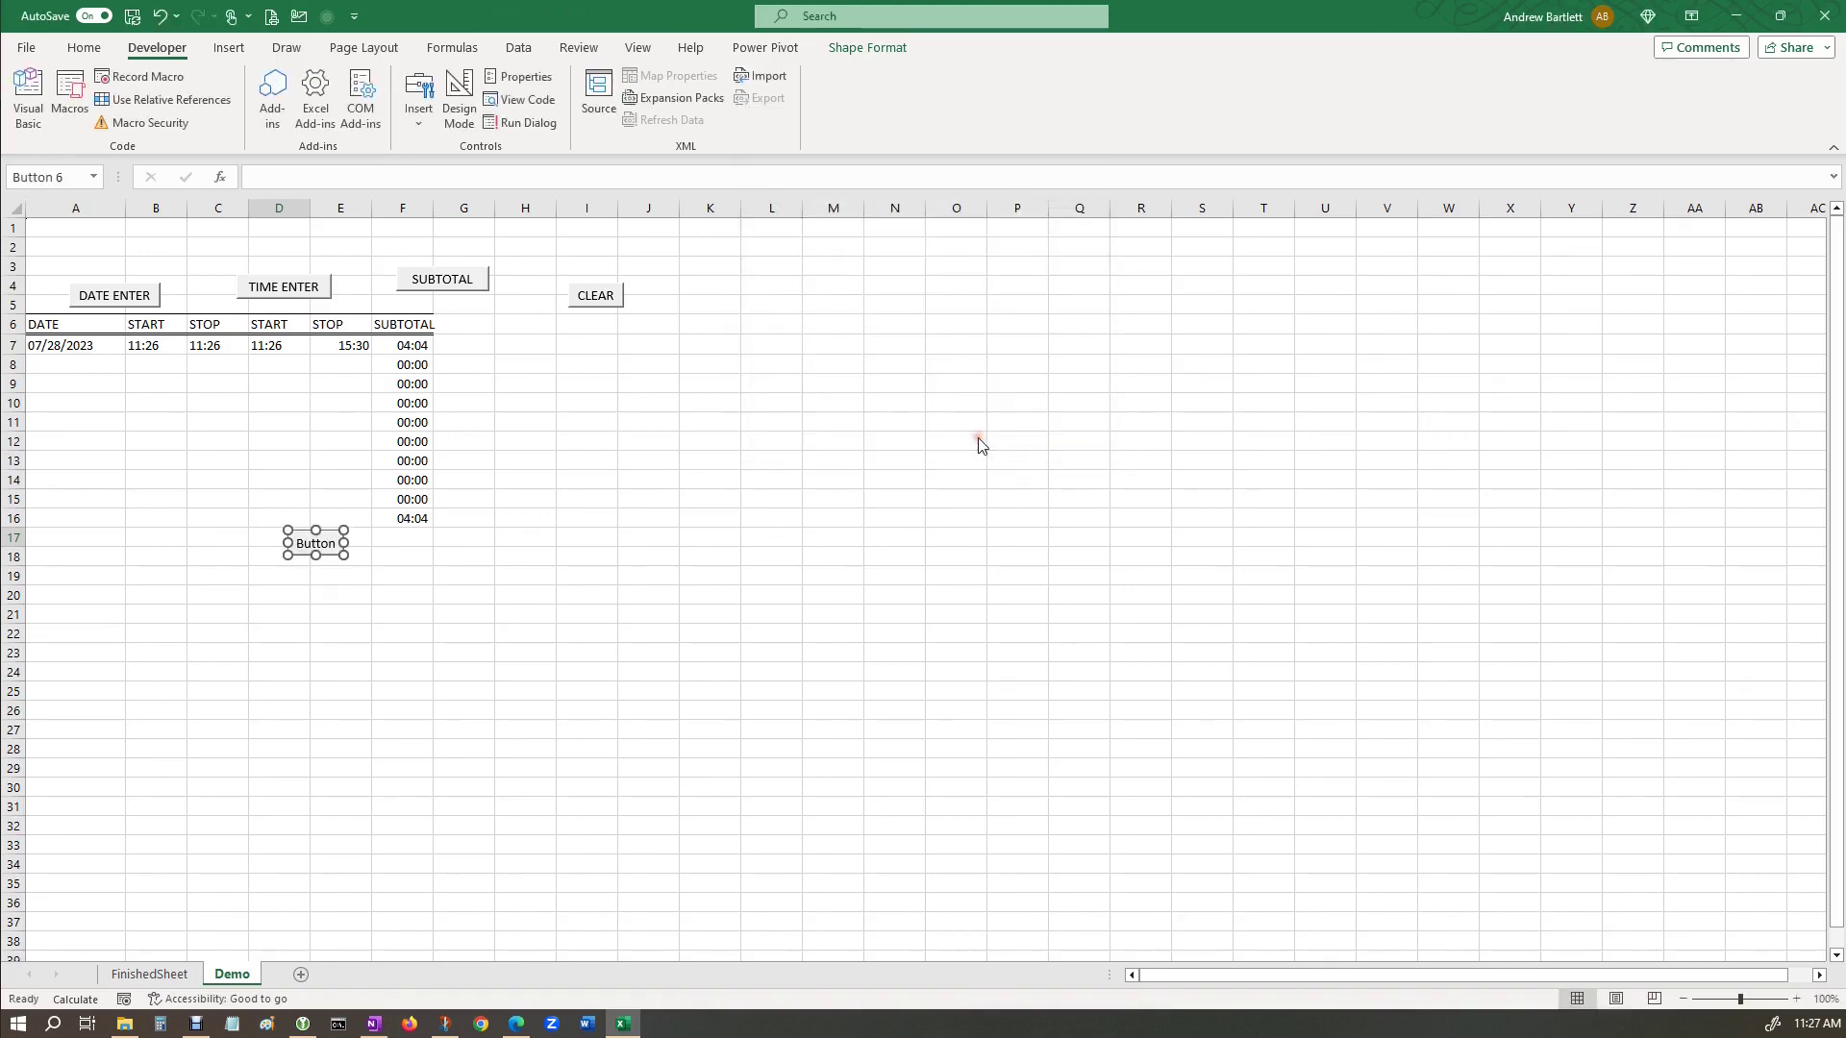
Replace the new button's caption with TOTAL.
{"action": "left_click", "coordinate": [313, 545]}
{"action": "type", "text": "T"}
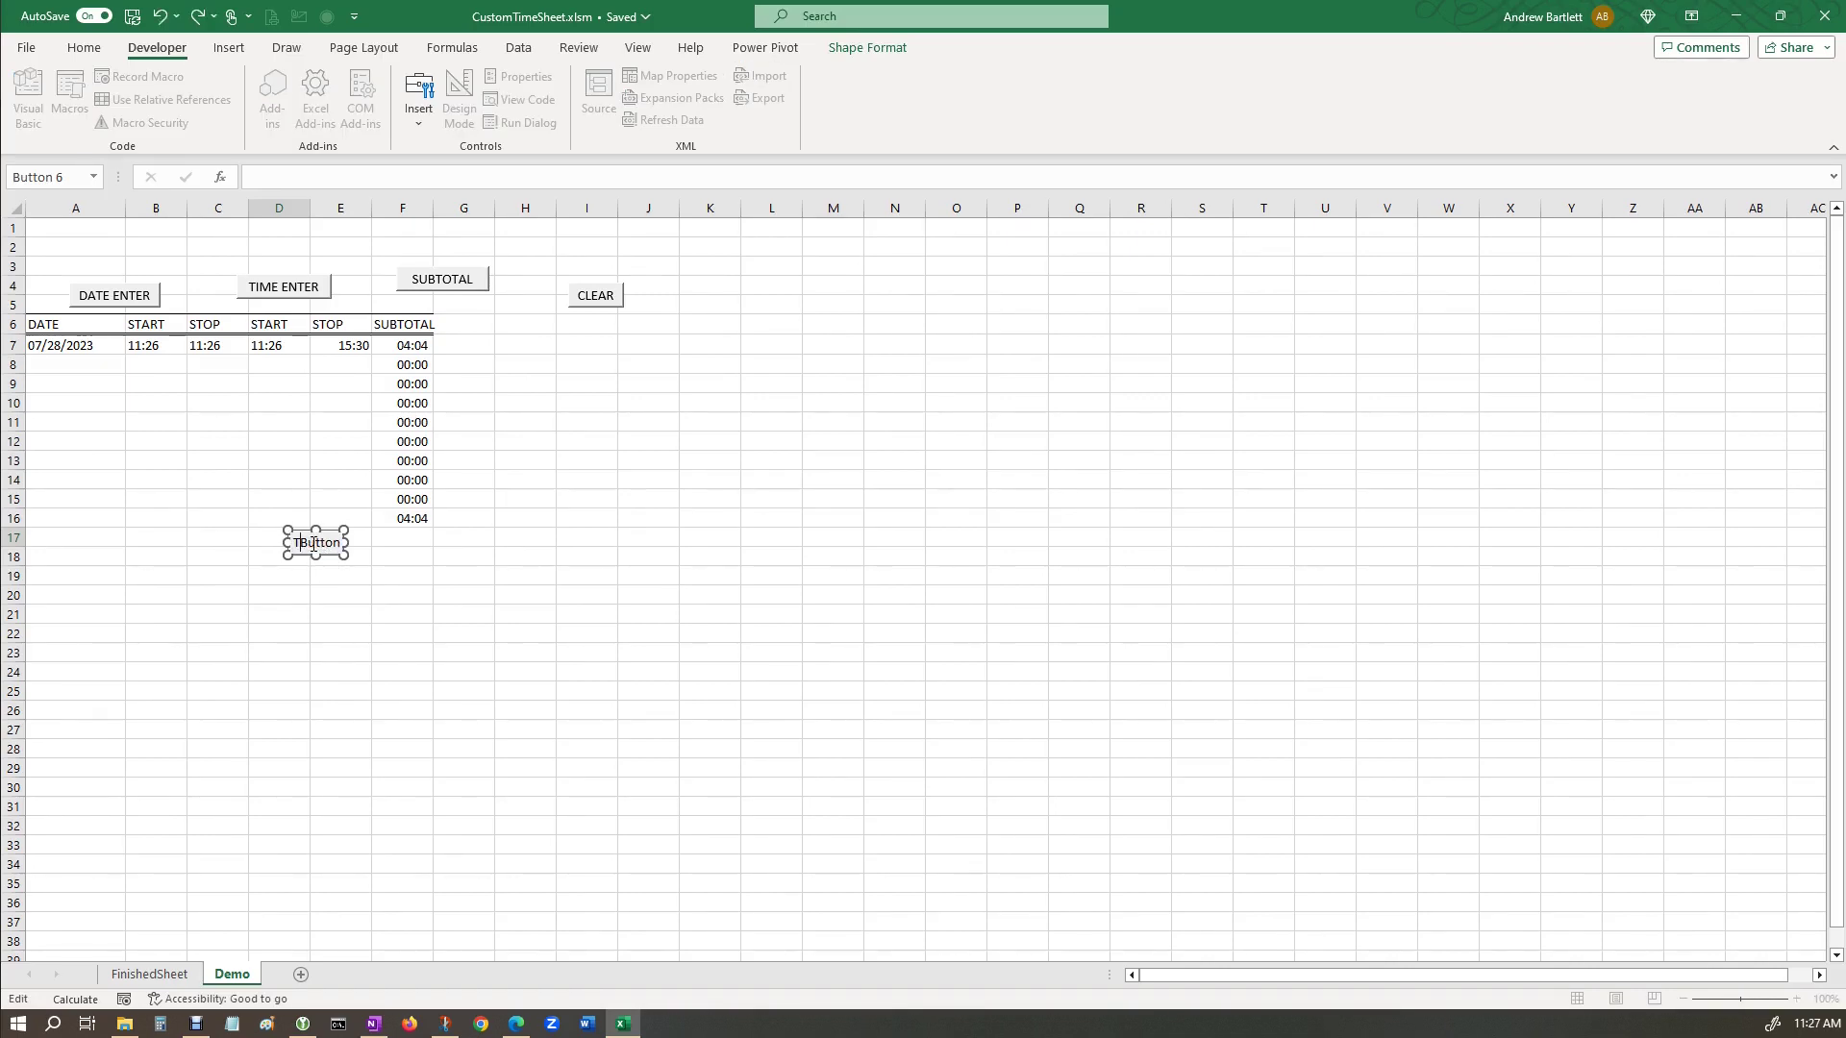
{"action": "type", "text": "OTAL"}
{"action": "key", "text": "Delete"}
{"action": "key", "text": "Delete"}
{"action": "key", "text": "Delete"}
{"action": "key", "text": "Delete"}
{"action": "key", "text": "Delete"}
{"action": "key", "text": "Delete"}
Test the TOTAL button by running it from F19 and again from F17.
{"action": "left_click", "coordinate": [404, 573]}
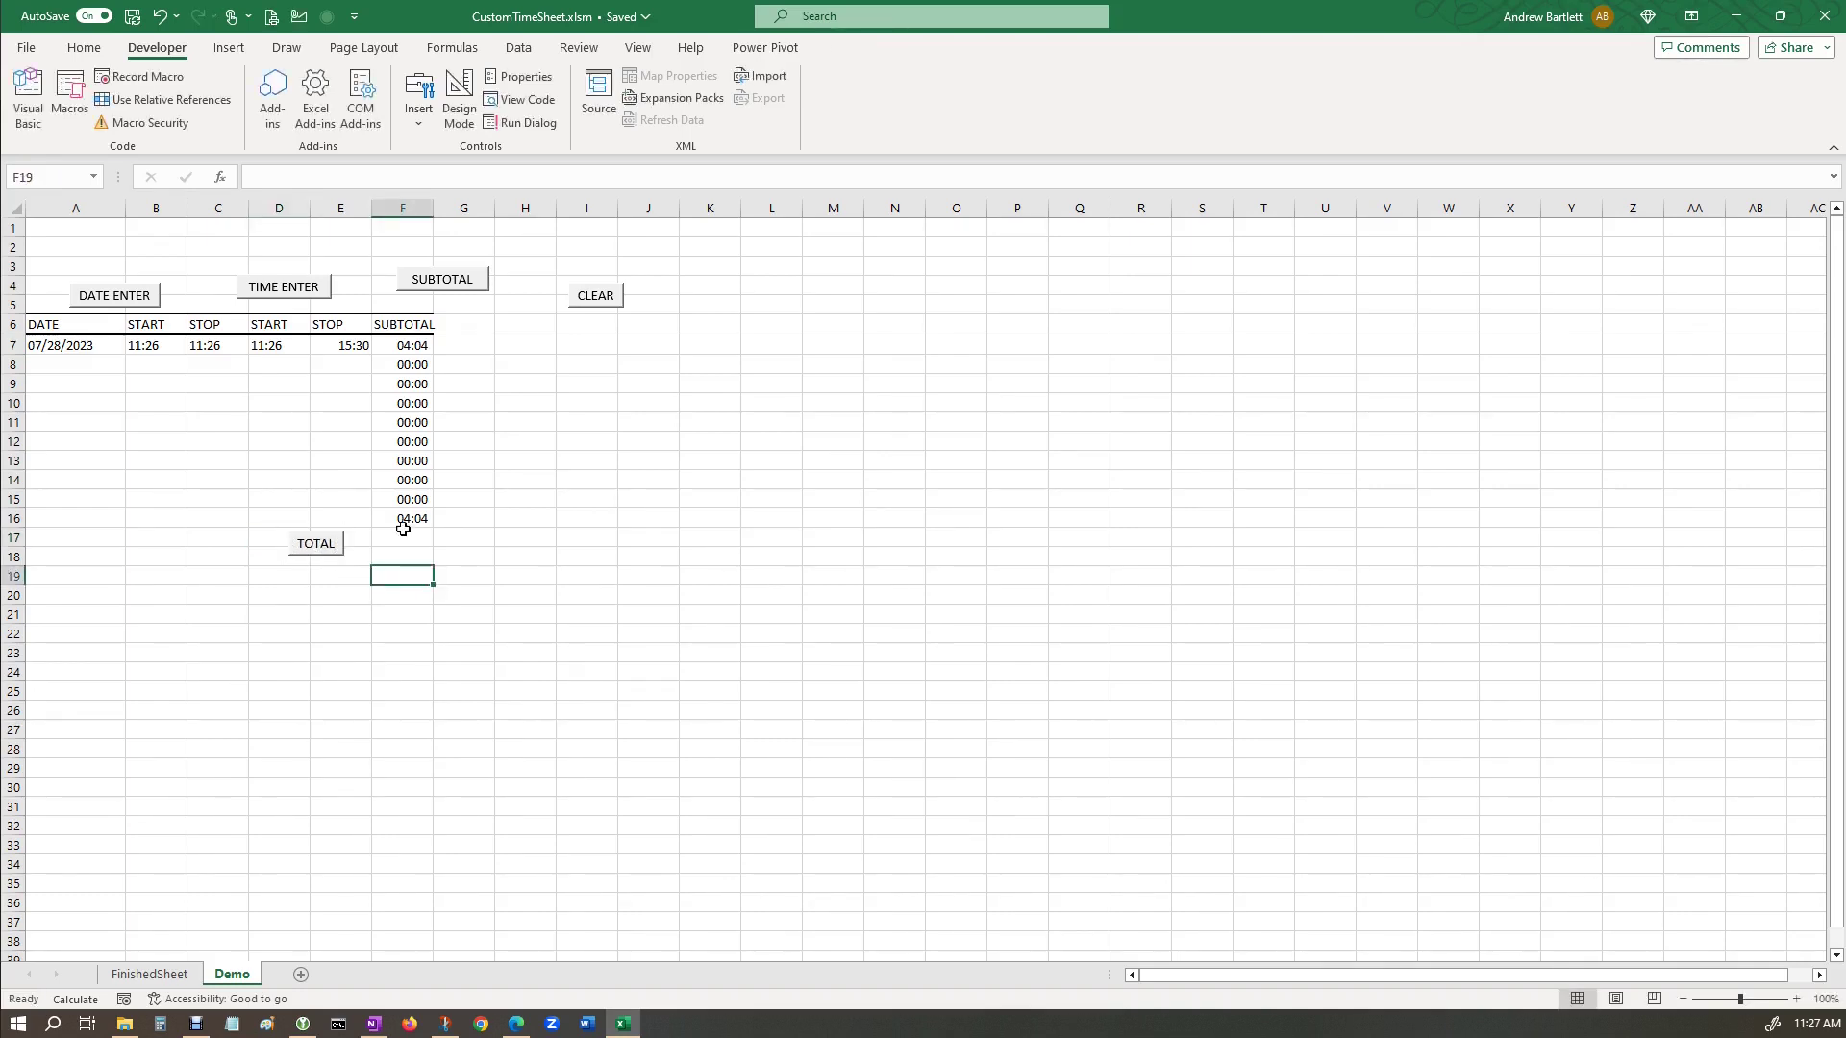
{"action": "left_click", "coordinate": [329, 547]}
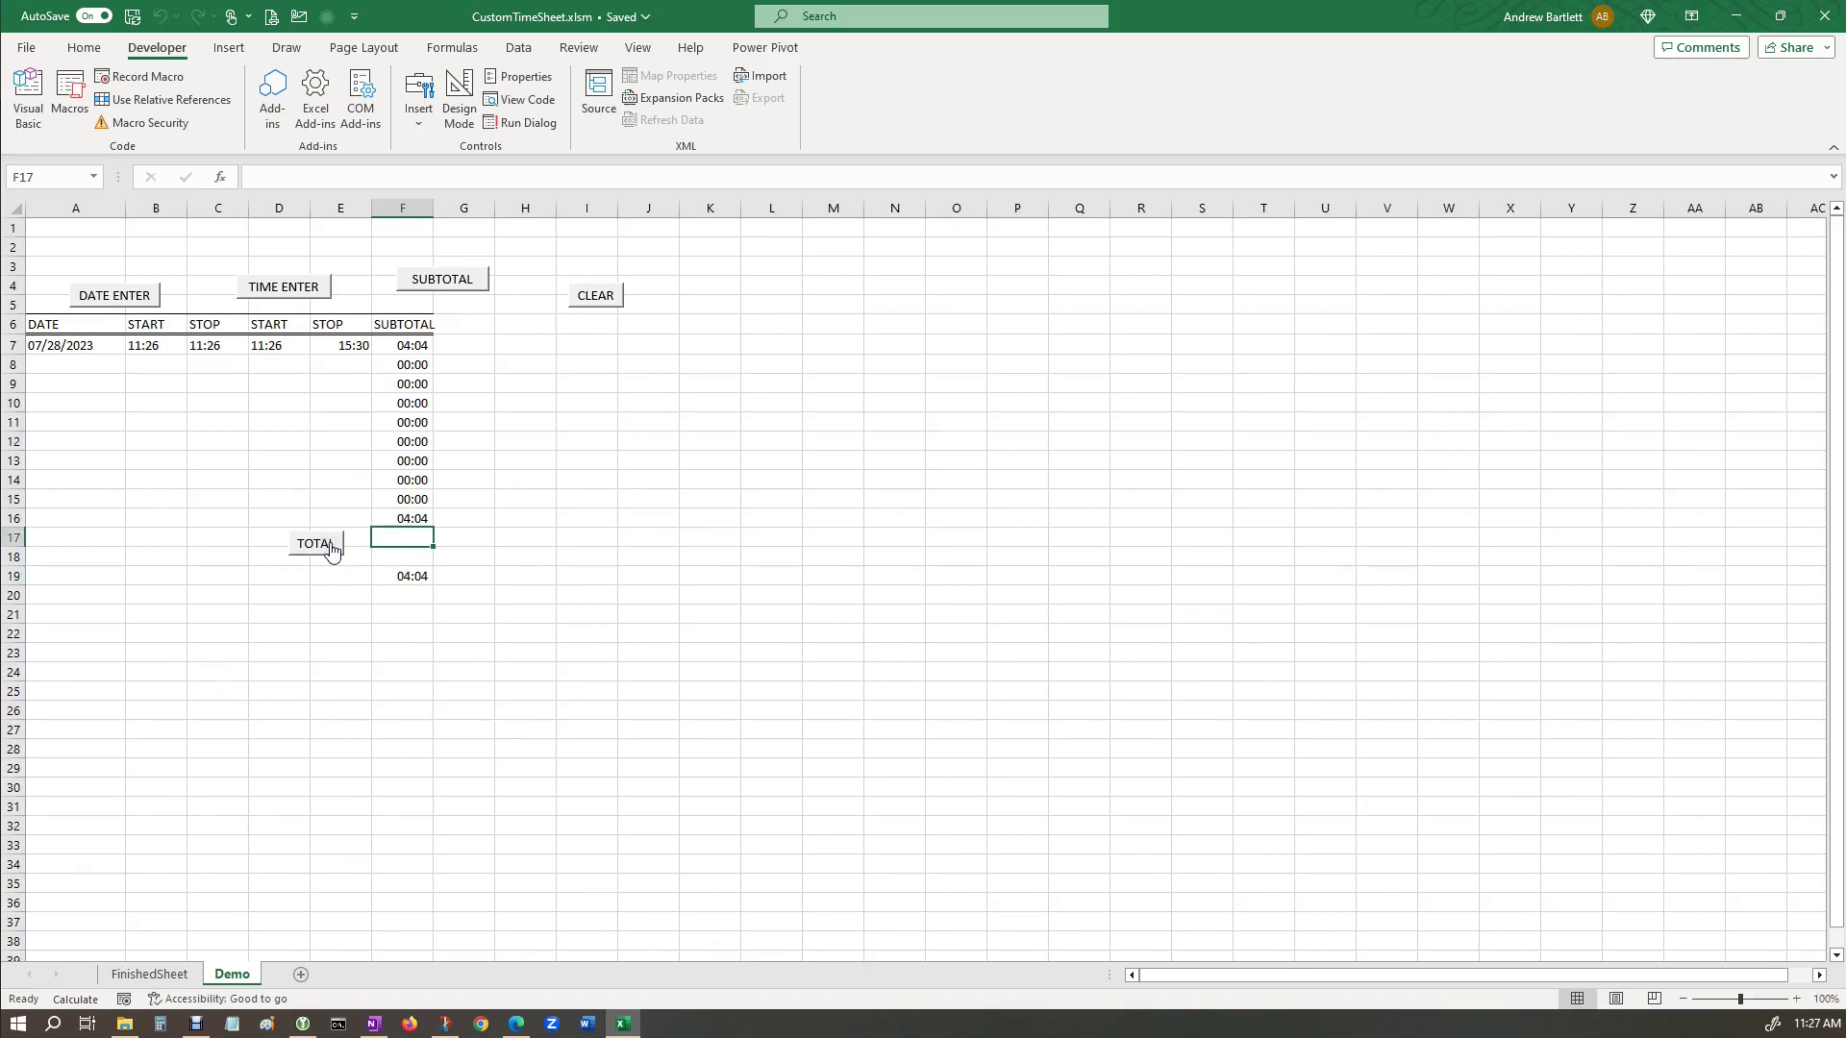
{"action": "left_click", "coordinate": [314, 546]}
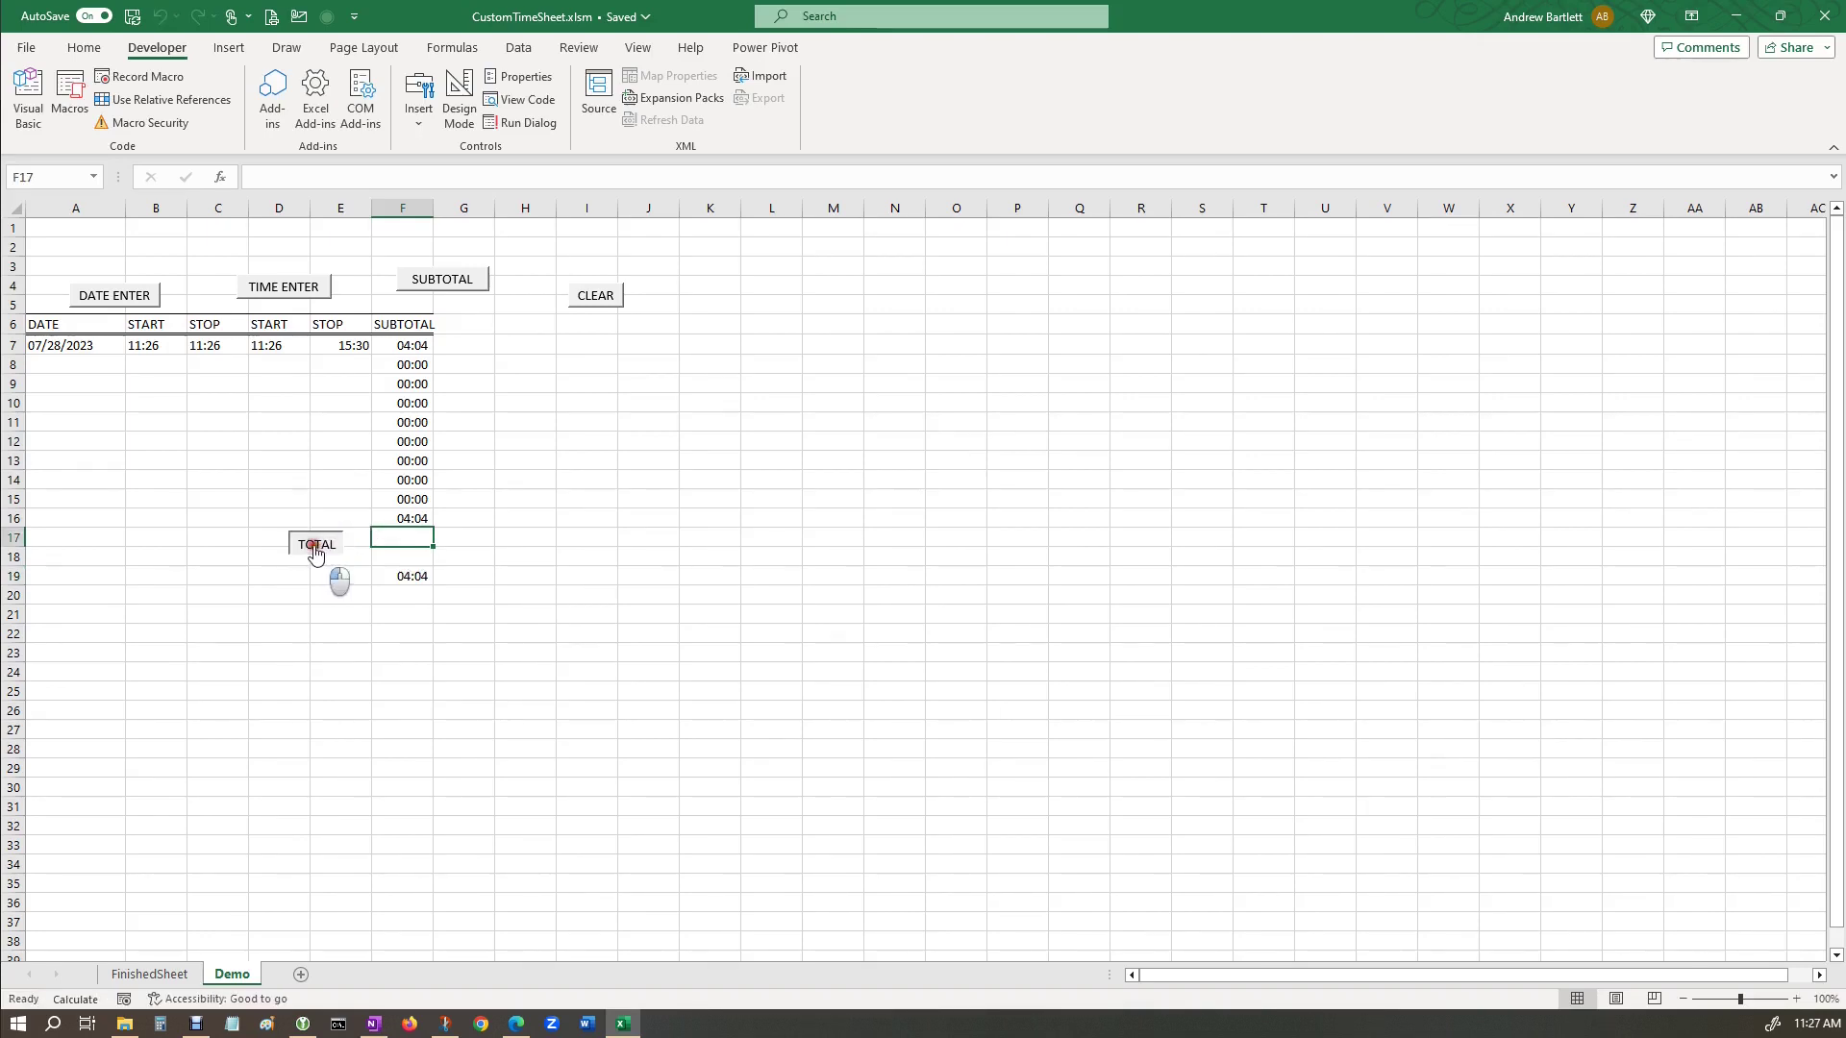
{"action": "left_click", "coordinate": [544, 517]}
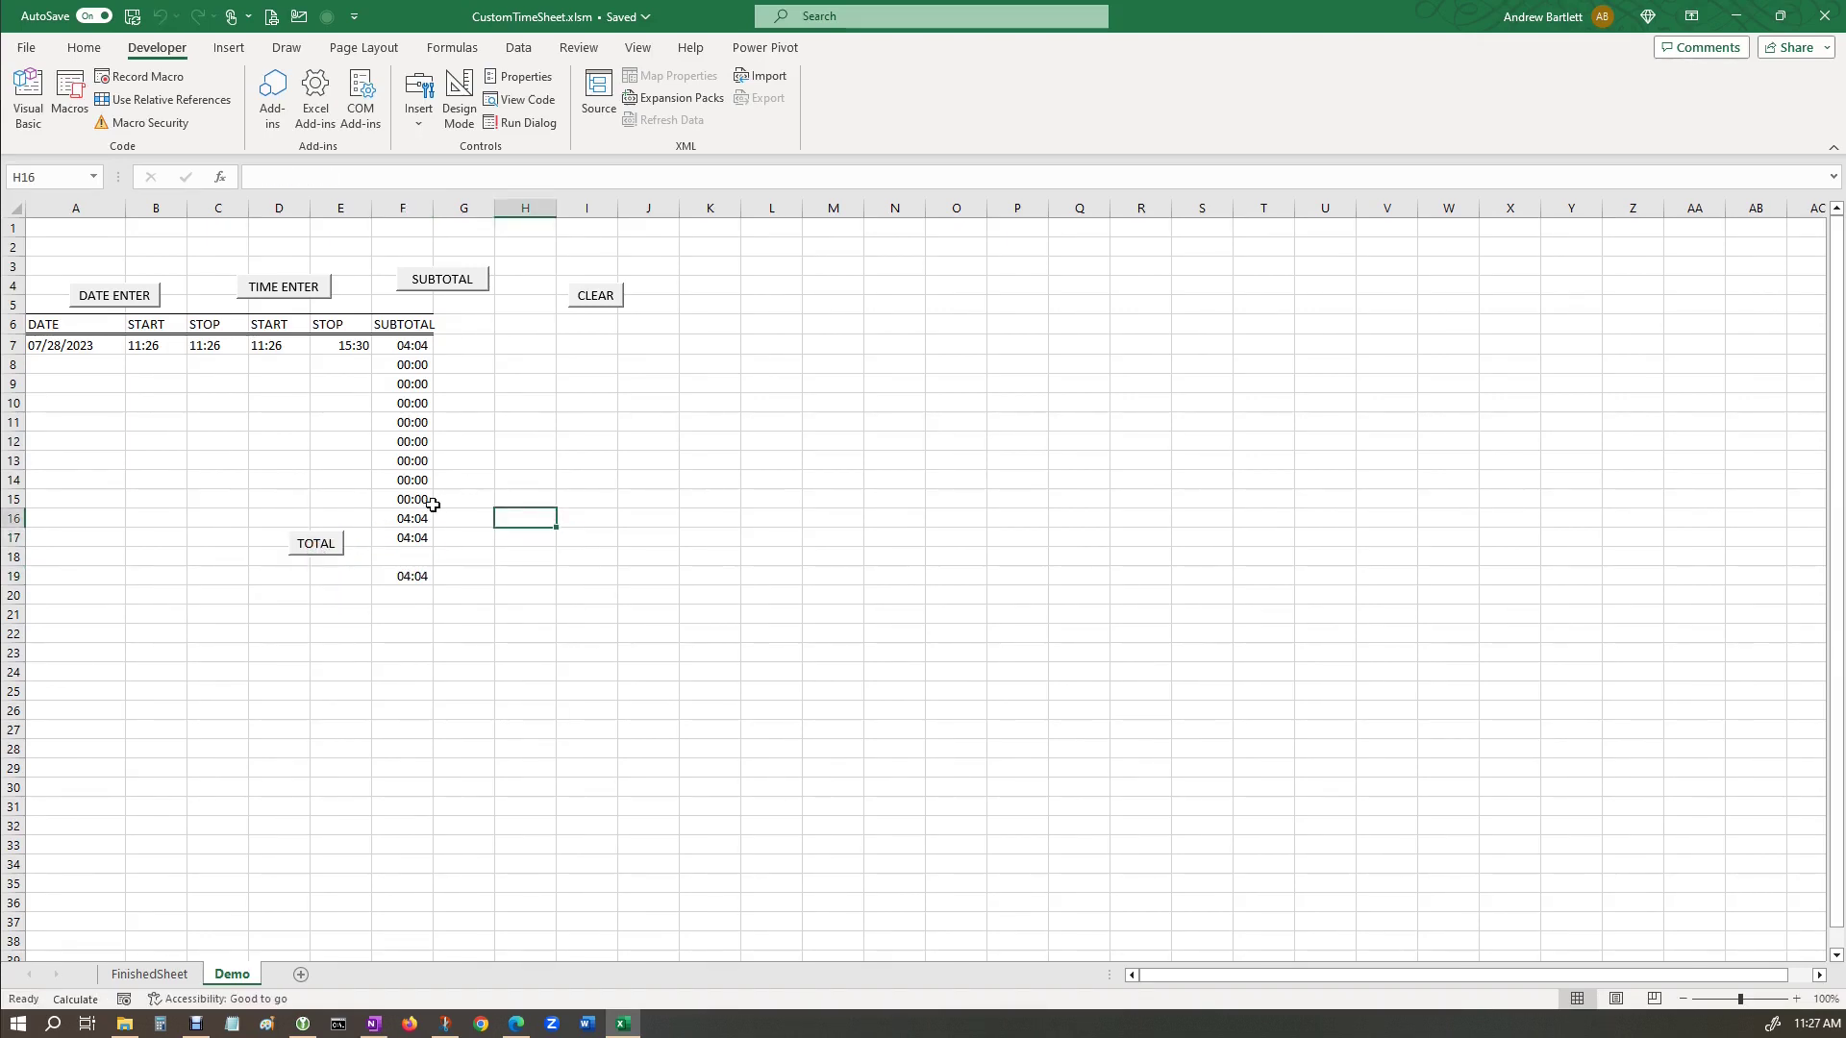
Clear F7:F17 and refill the subtotals with the SUBTOTAL button, starting from F7.
{"action": "left_click_drag", "start_coordinate": [404, 346], "coordinate": [412, 538]}
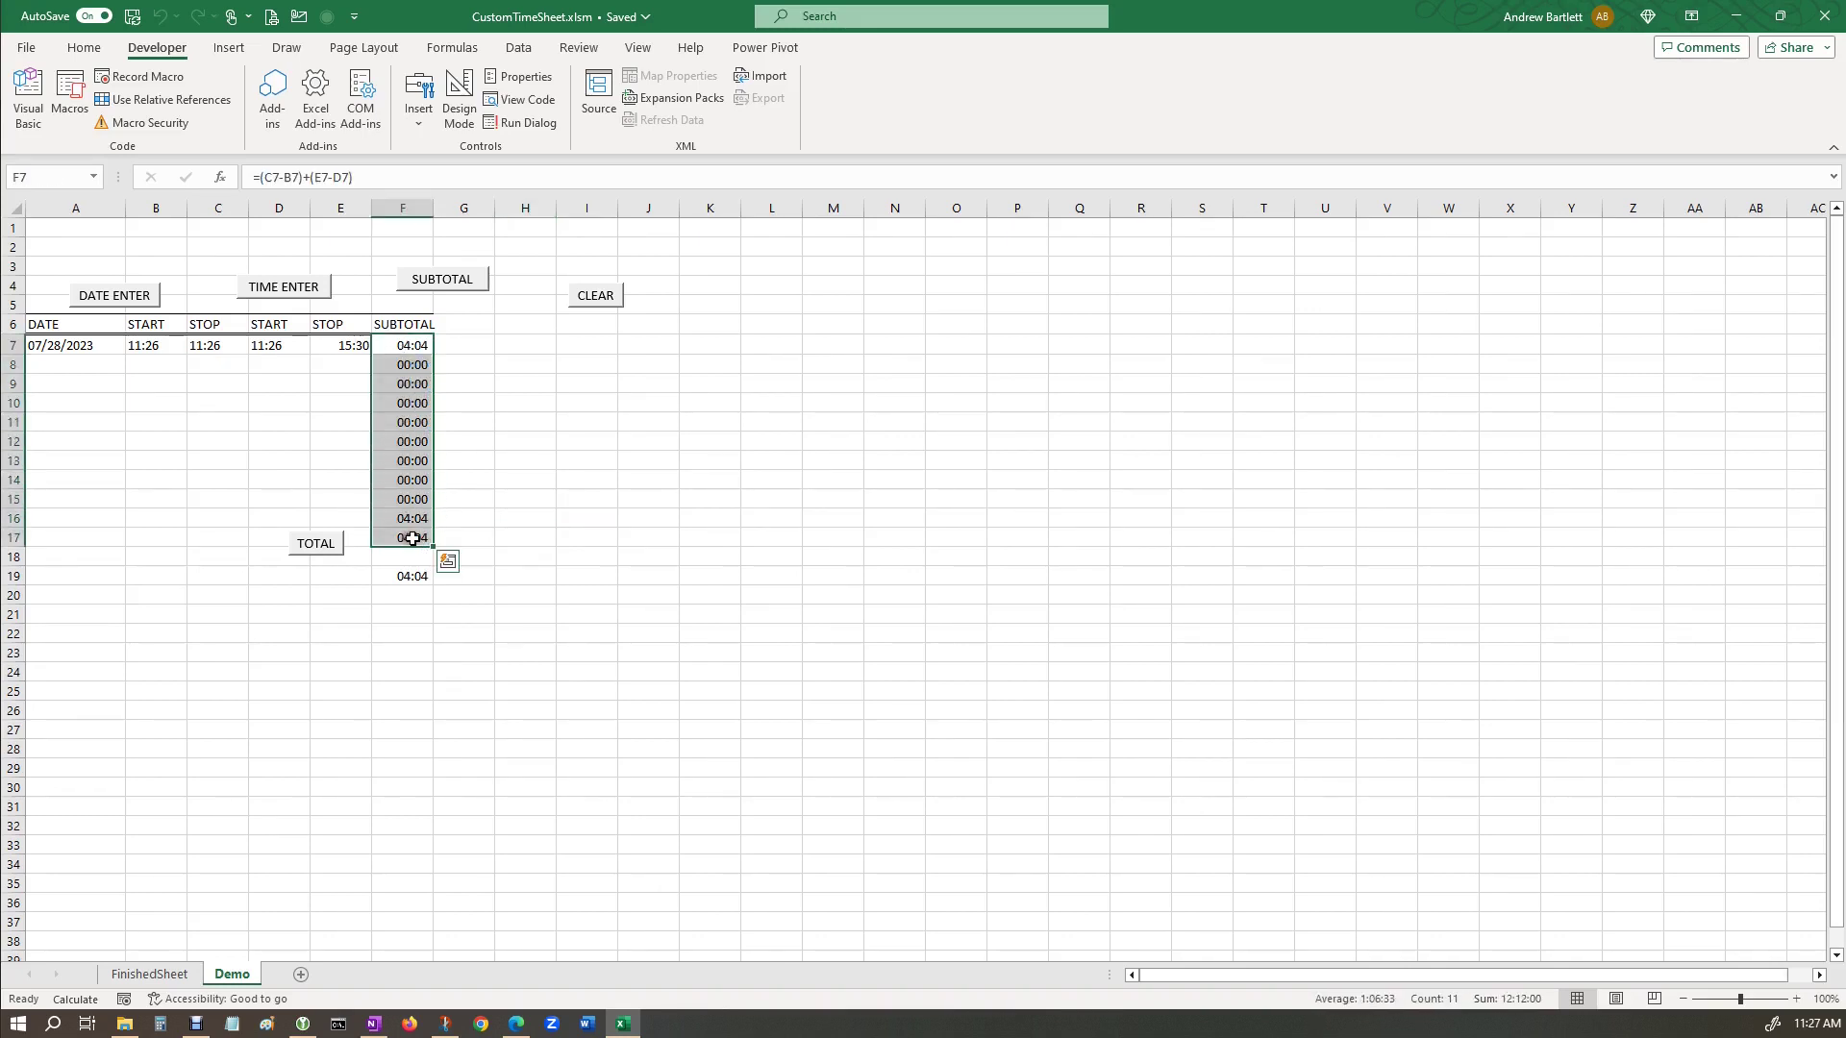
{"action": "key", "text": "Delete"}
{"action": "left_click", "coordinate": [500, 423]}
{"action": "left_click", "coordinate": [399, 348]}
{"action": "left_click", "coordinate": [440, 278]}
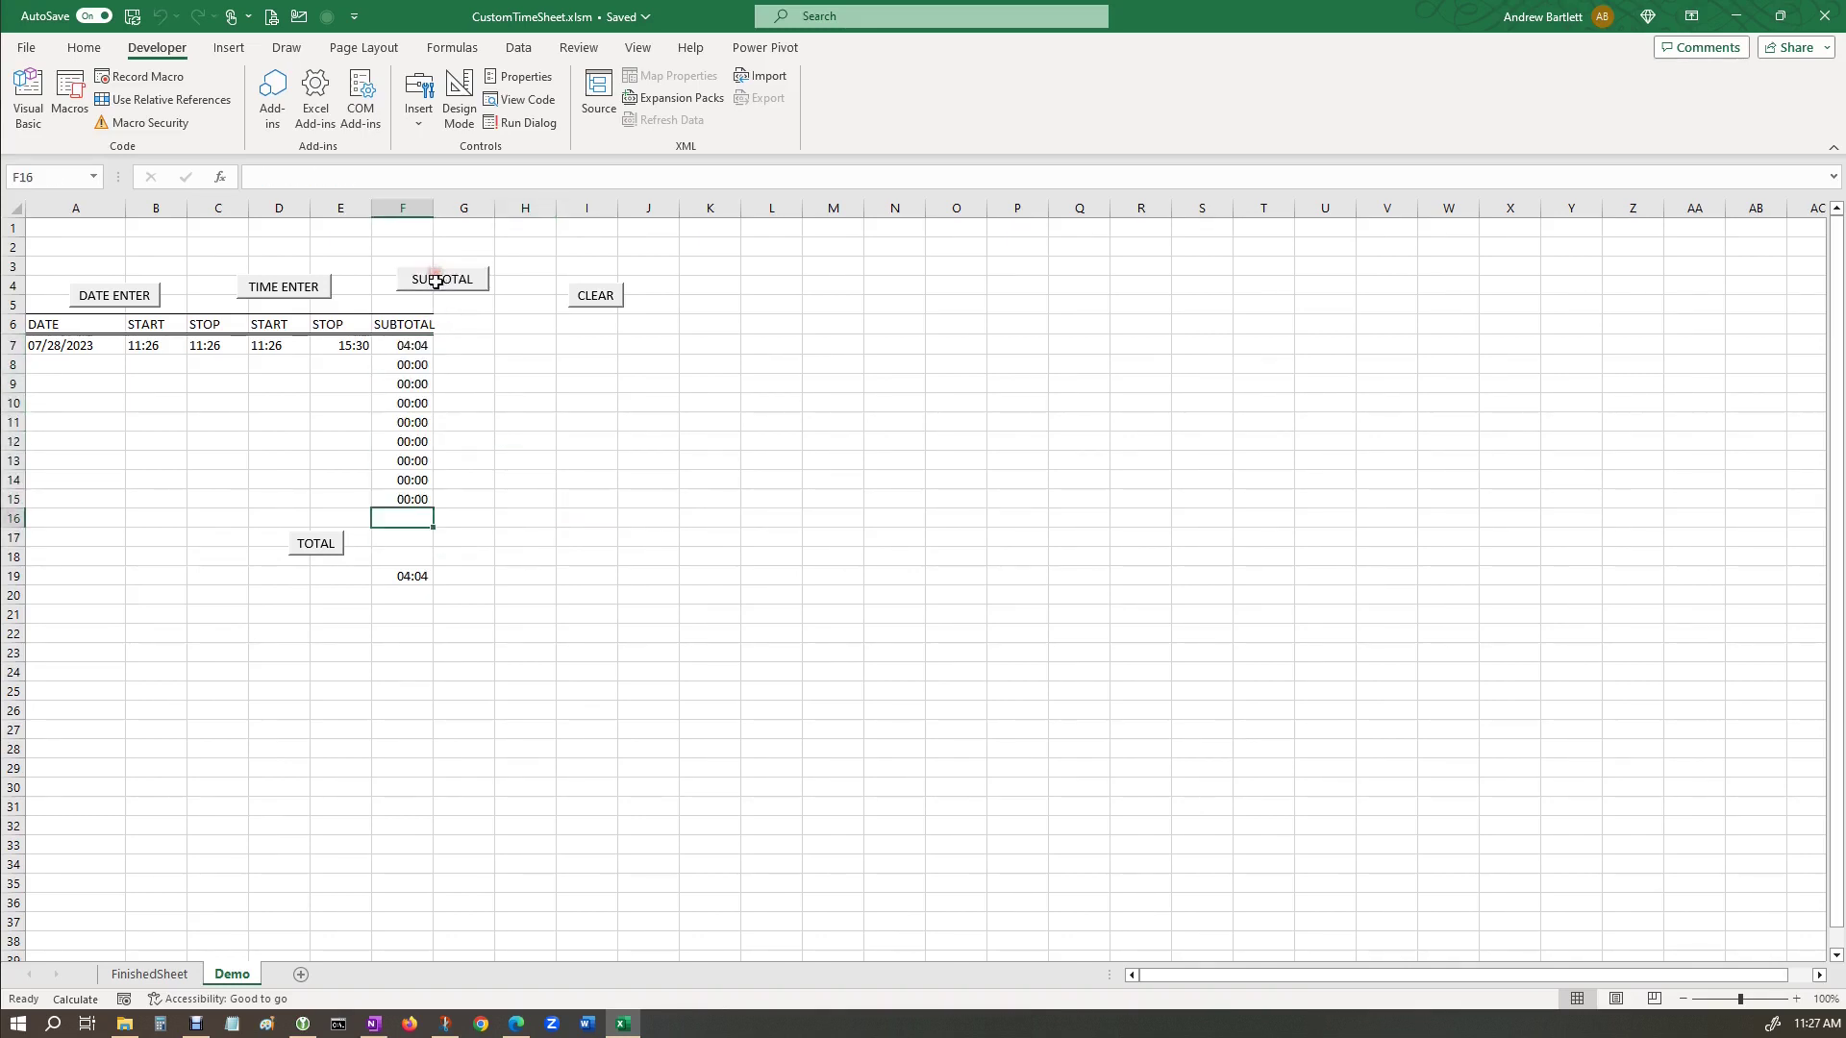
Total the subtotals in F16 with the TOTAL button and wipe all timesheet entries with the CLEAR button.
{"action": "left_click", "coordinate": [317, 545]}
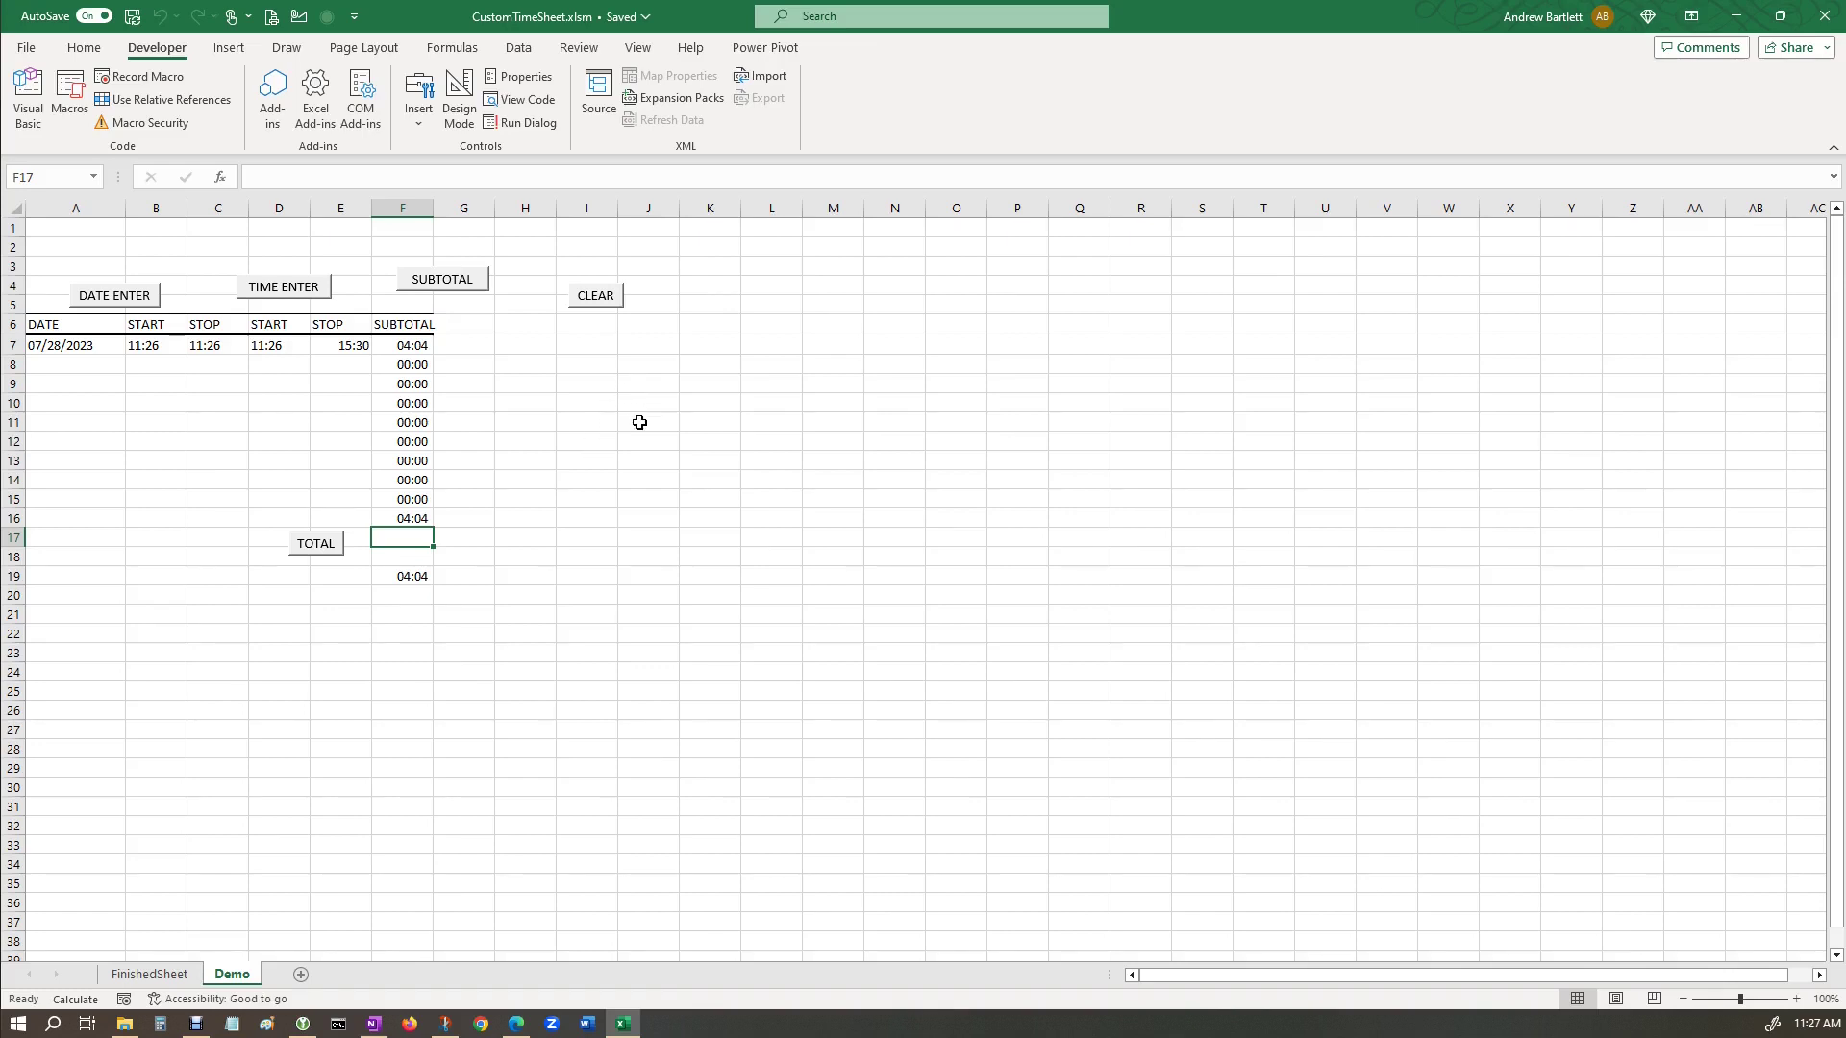
{"action": "left_click", "coordinate": [596, 297]}
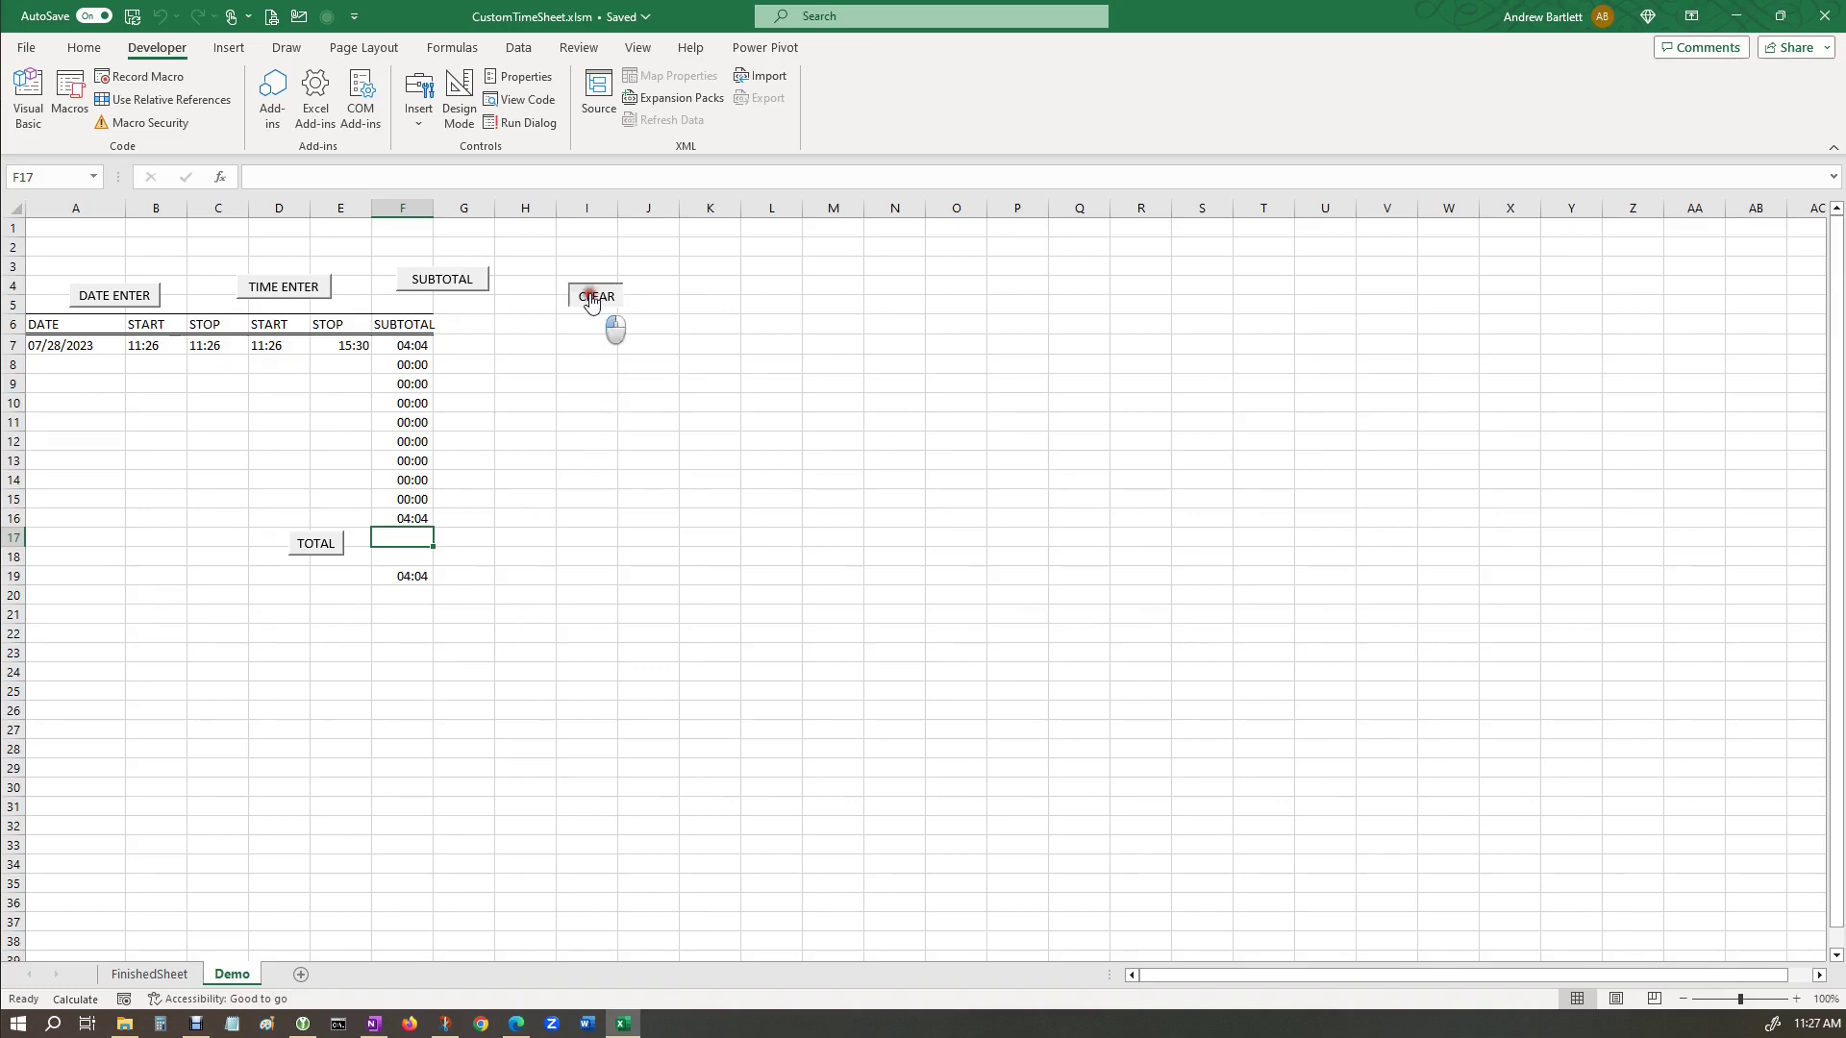
{"action": "left_click", "coordinate": [654, 375]}
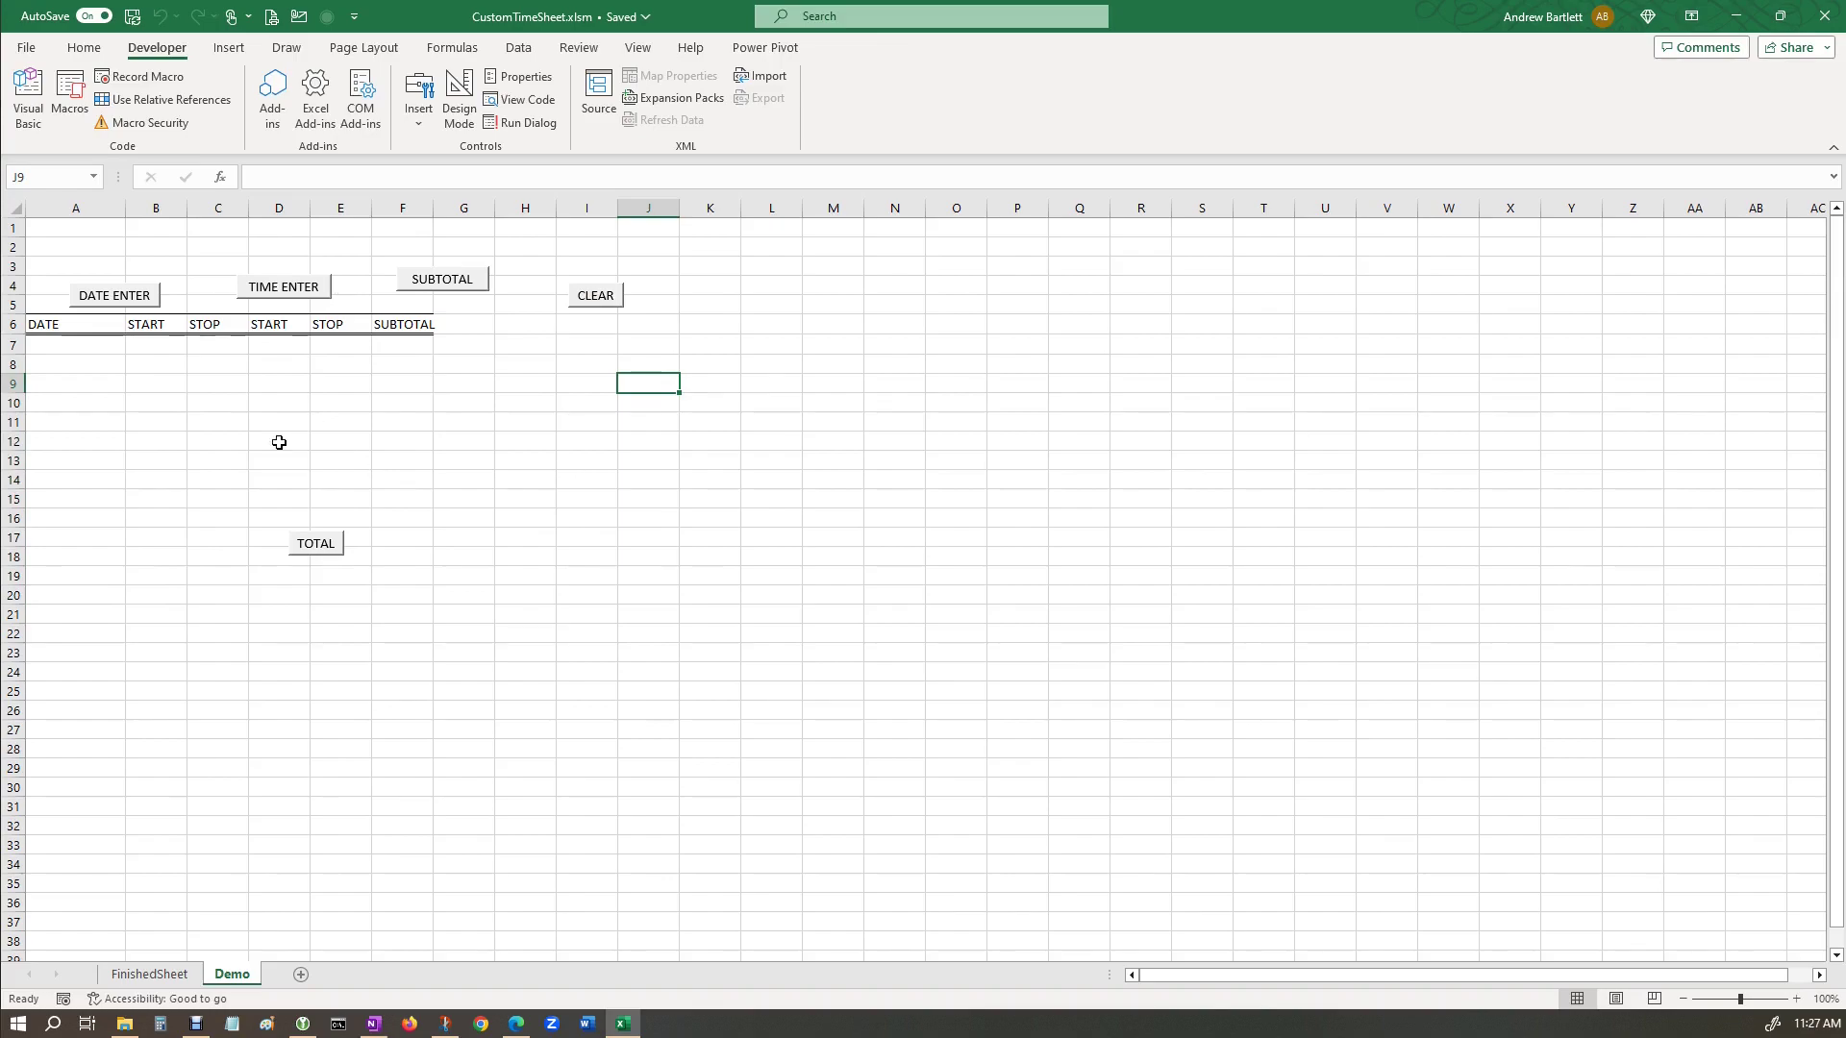